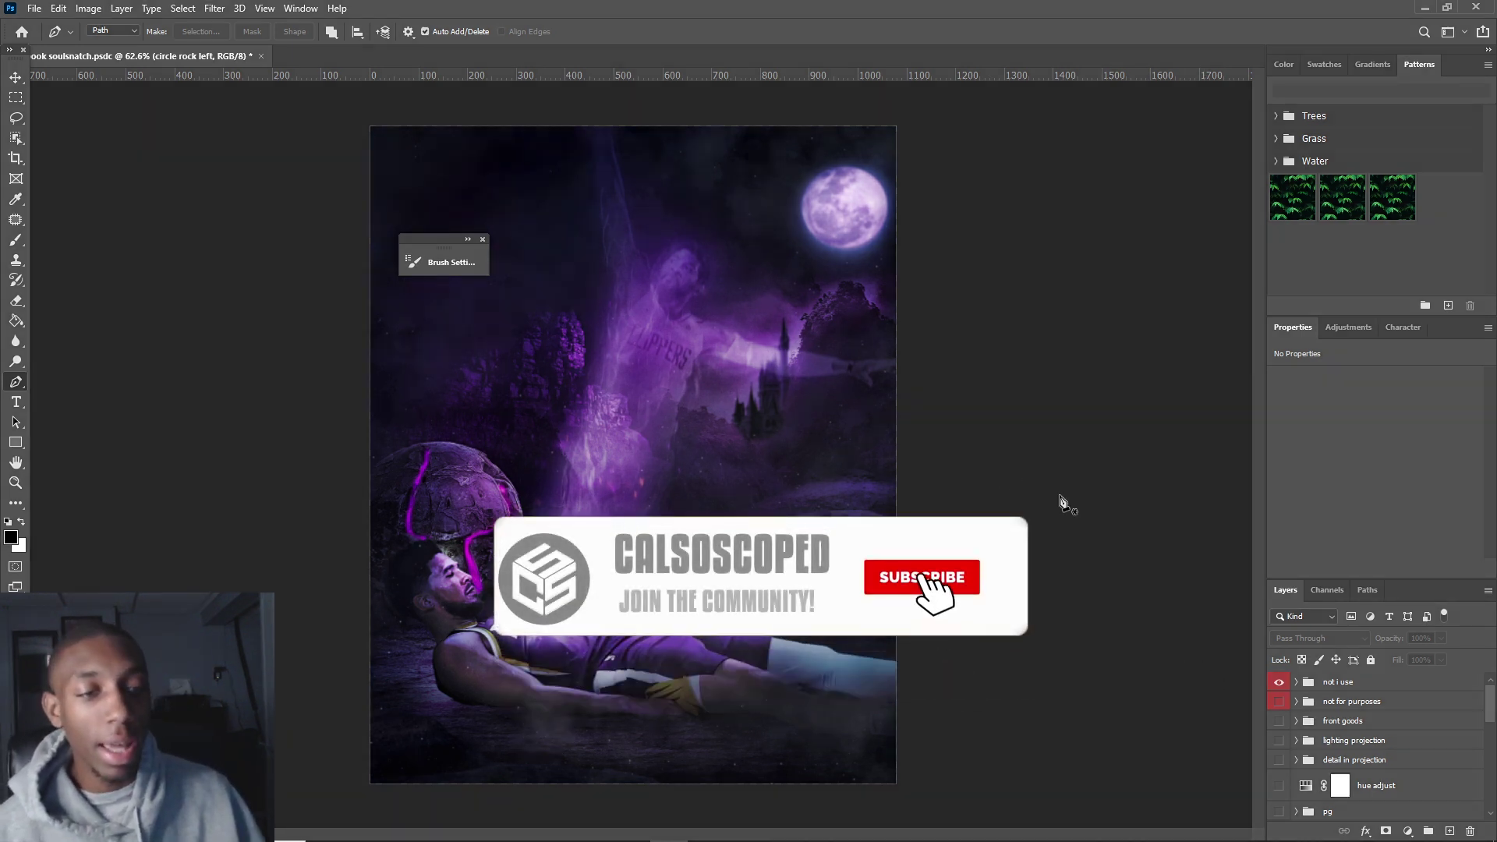
# - Close the Brush Settings panel, switch to the Move tool, and hide every layer group so the canvas is black
pyautogui.click(1279, 683)
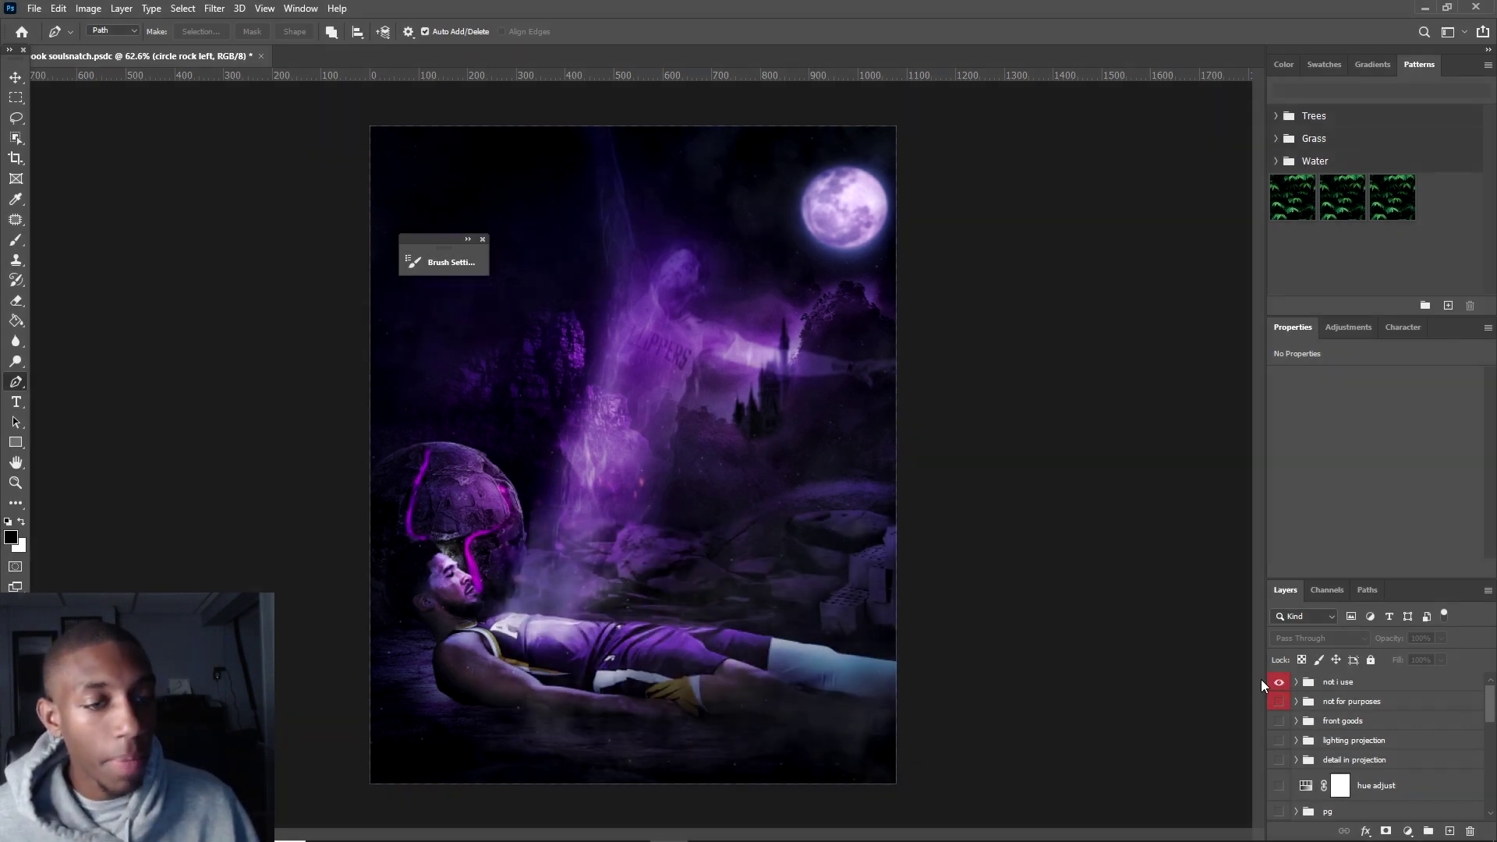
pyautogui.click(483, 238)
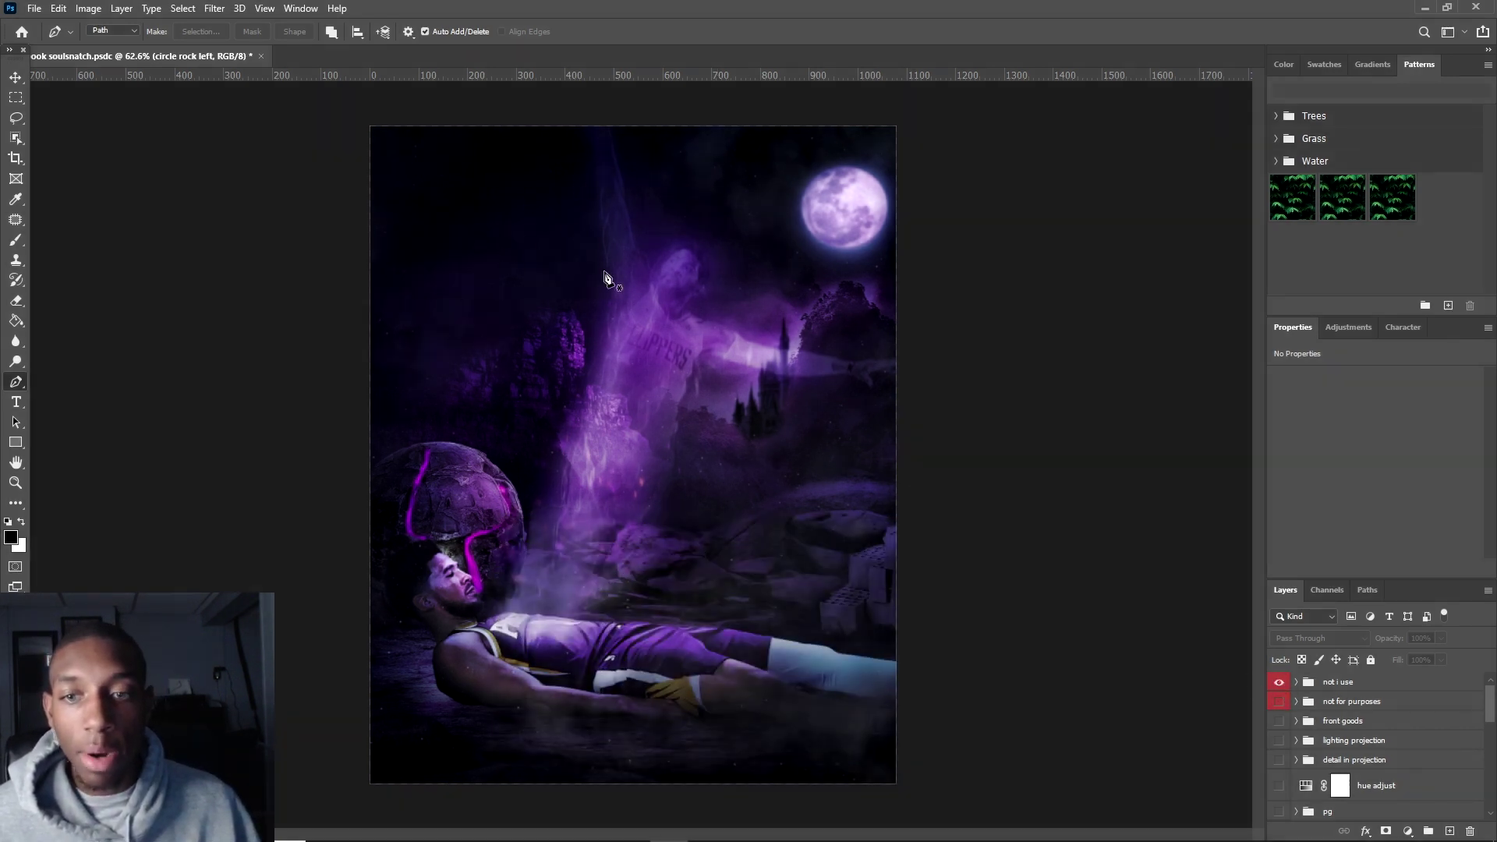
pyautogui.press('v')
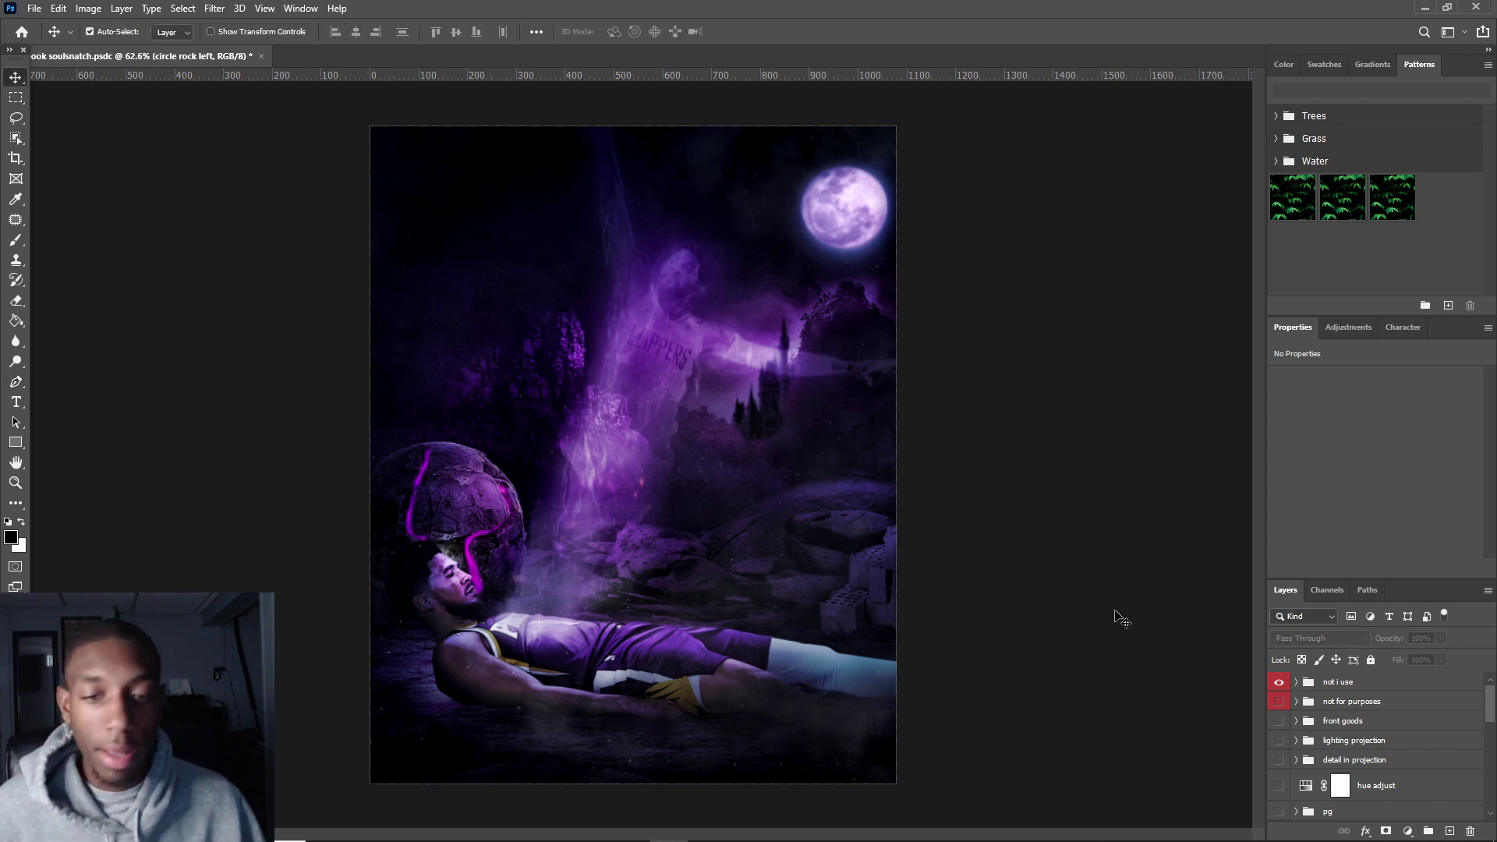
pyautogui.click(1279, 682)
pyautogui.moveTo(1485, 696); pyautogui.dragTo(1476, 790)
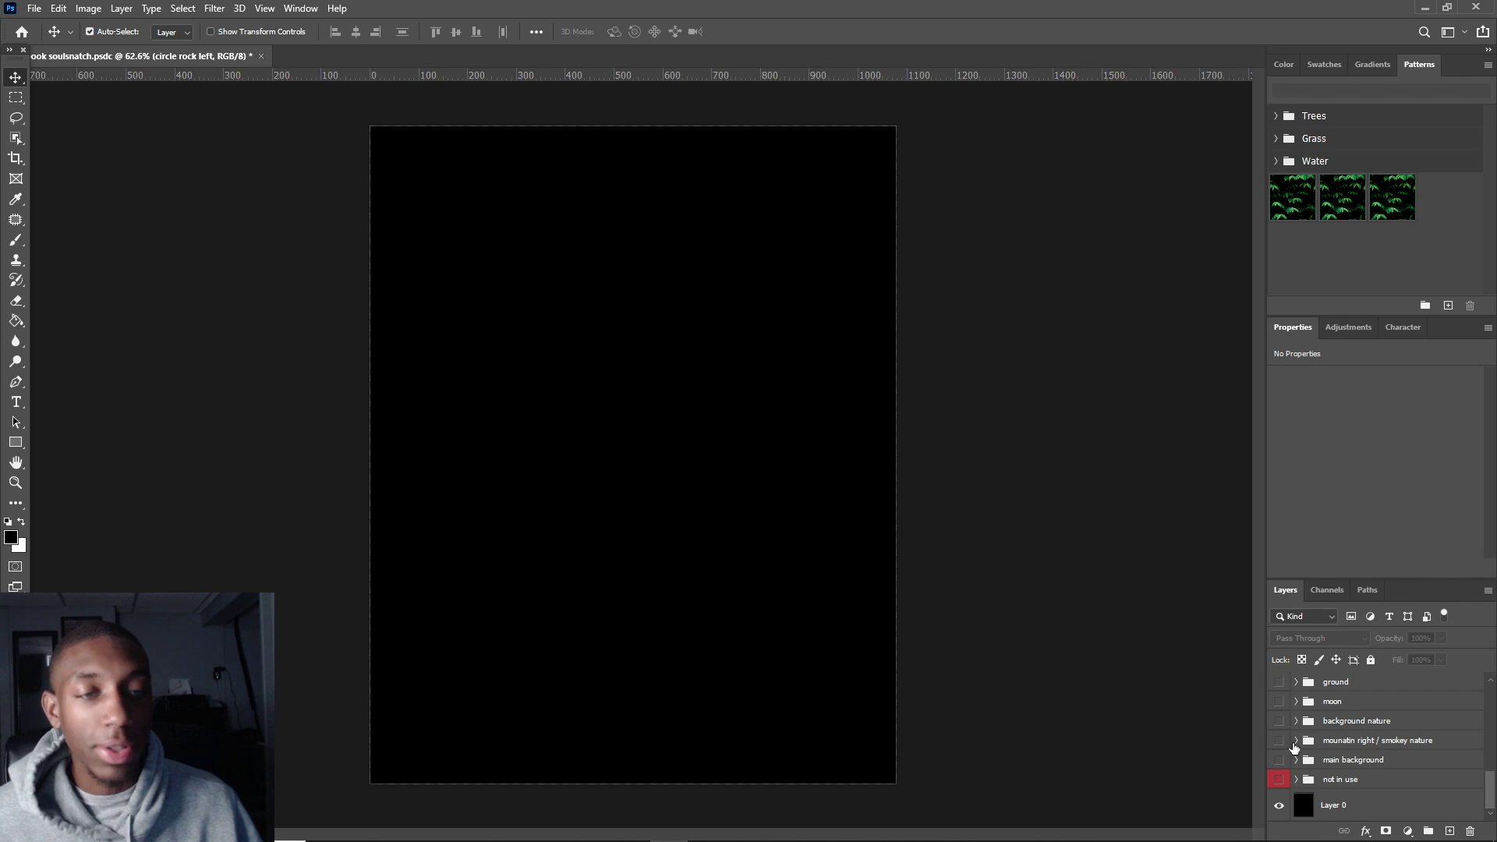
# - Show the main background group's dark purple sky and expand the group to list its layers
pyautogui.scroll(1, 1328, 748)
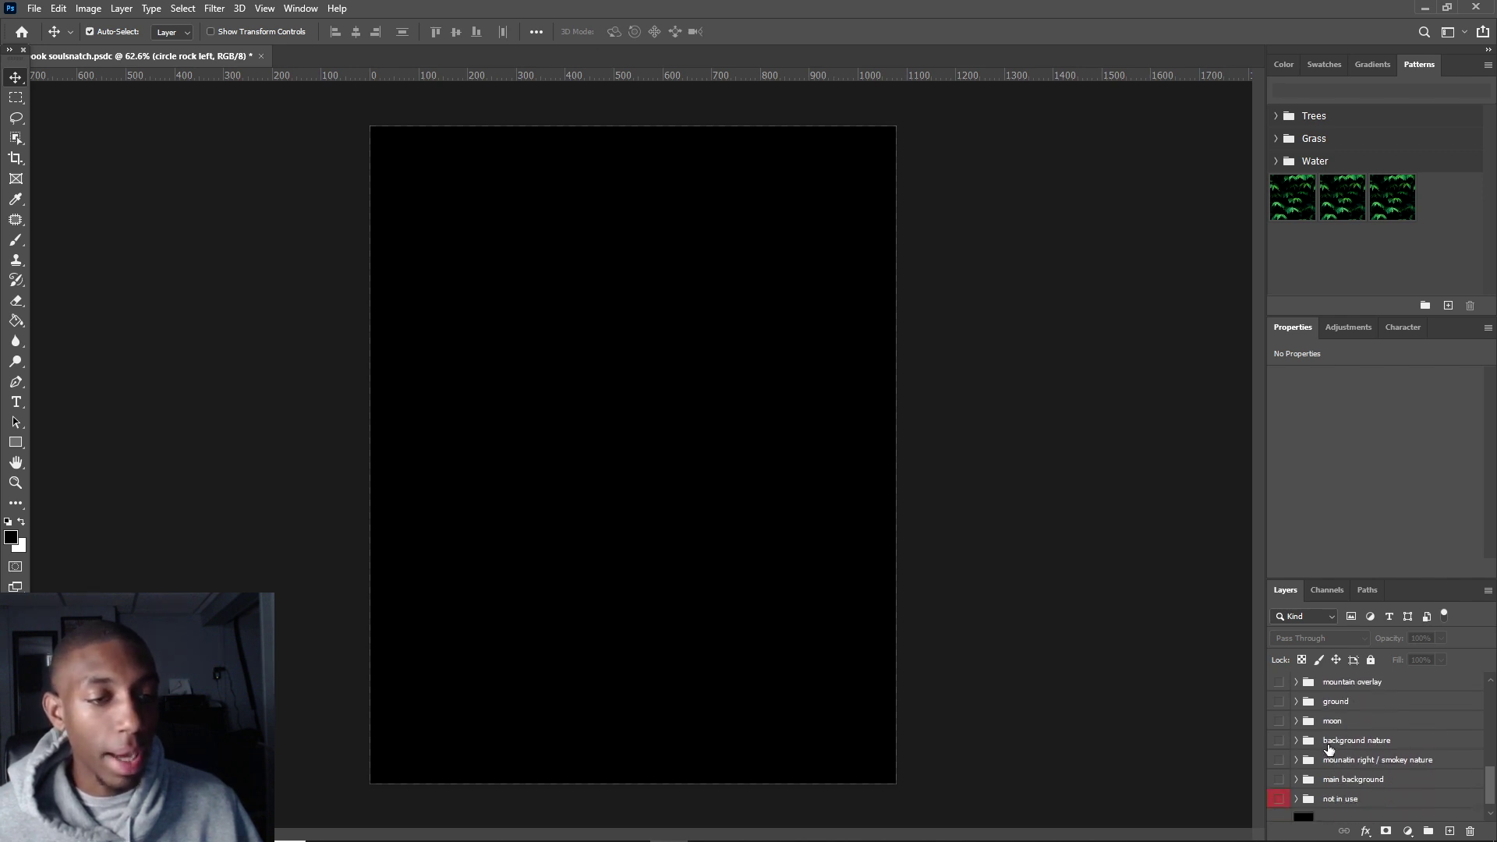
pyautogui.click(1279, 779)
pyautogui.click(1295, 779)
pyautogui.scroll(-2, 1325, 756)
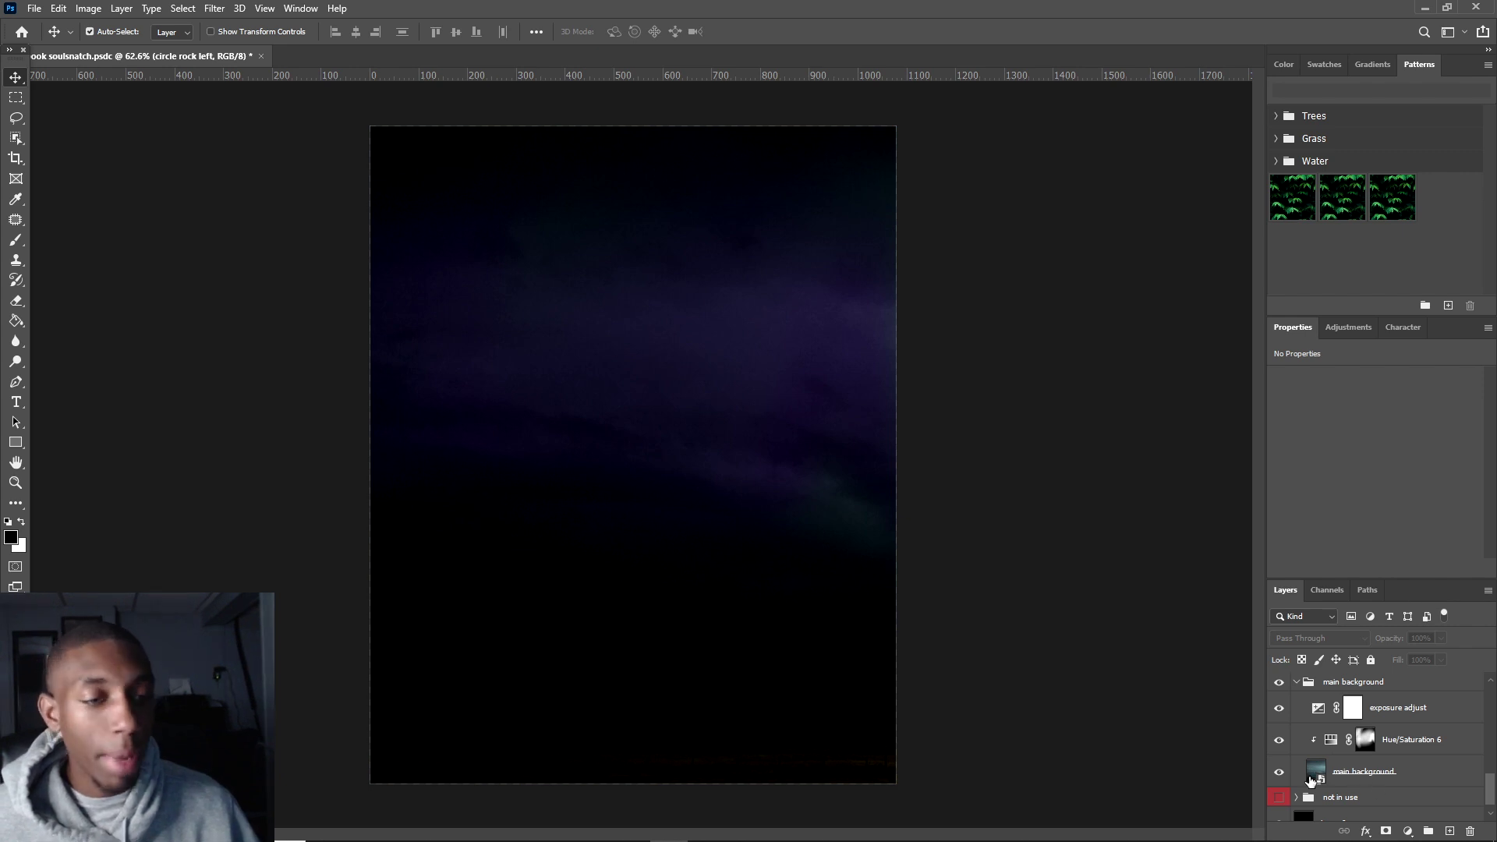
pyautogui.click(1314, 776)
pyautogui.doubleClick(1314, 776)
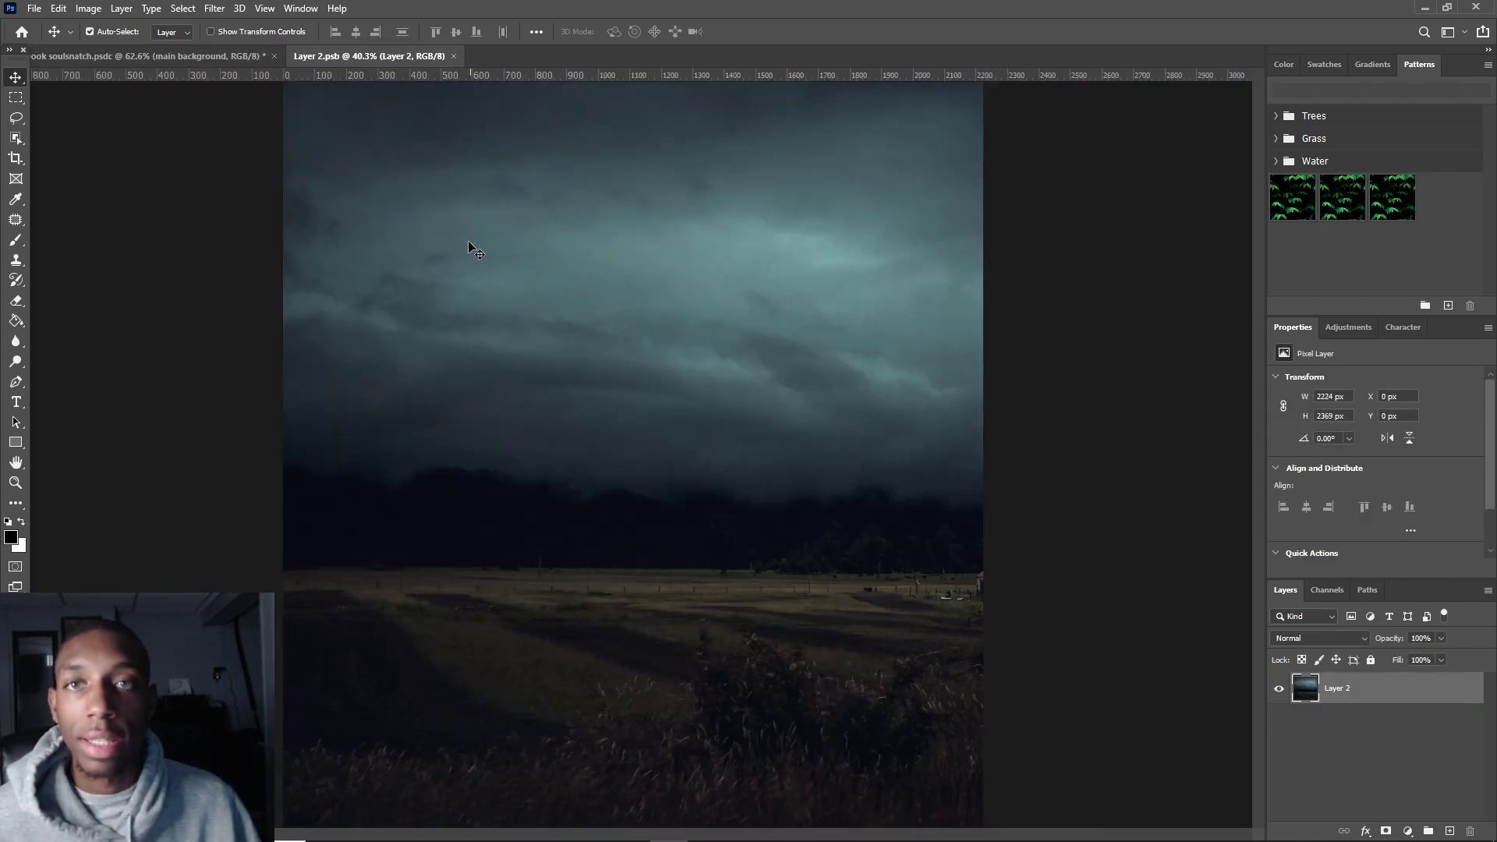
pyautogui.hotkey('ctrl', '-')
pyautogui.scroll(1, 487, 265)
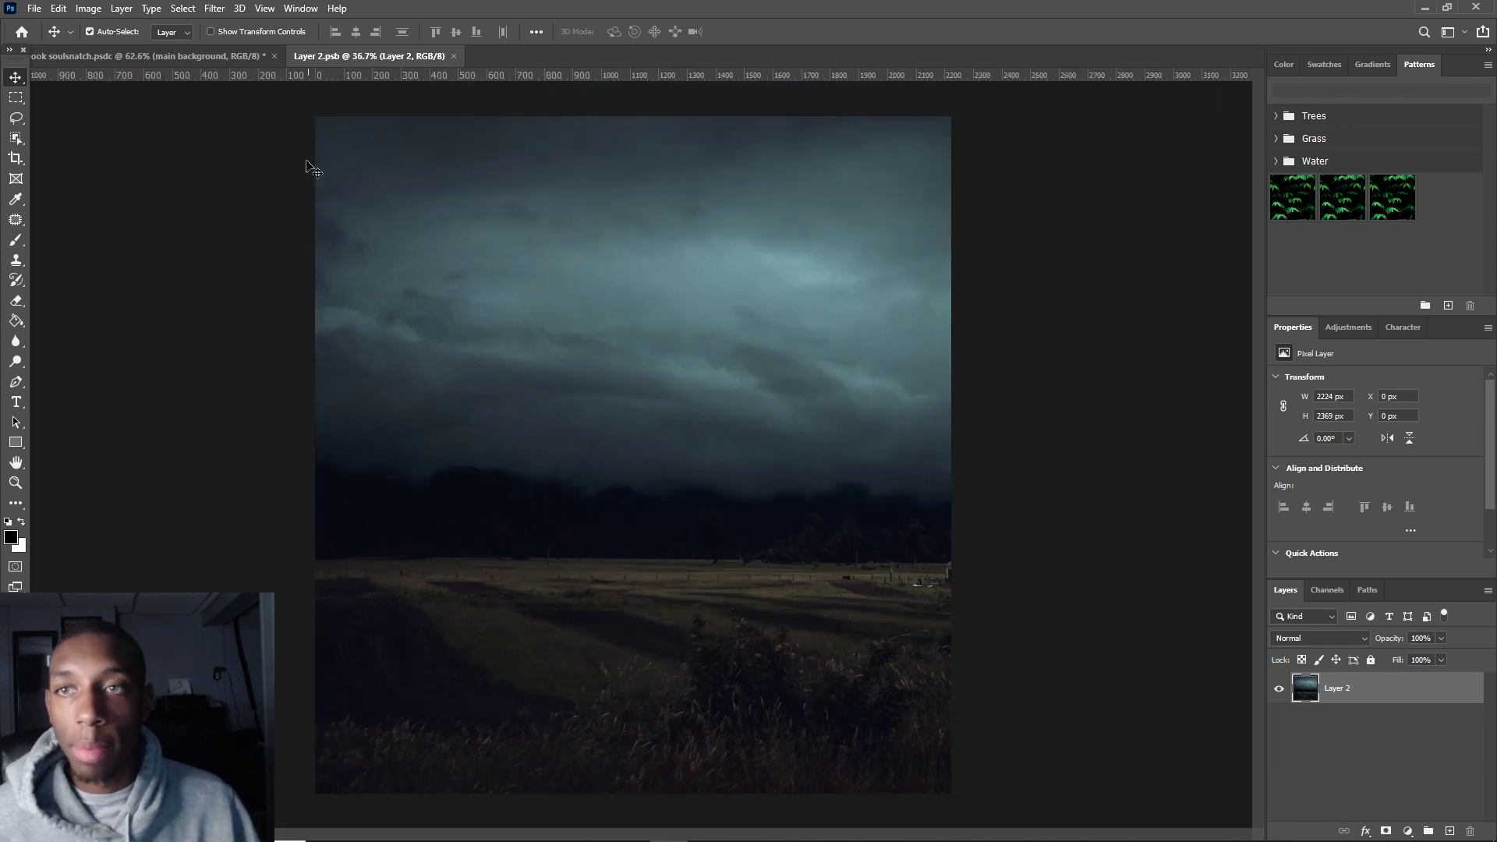
pyautogui.scroll(1, 583, 575)
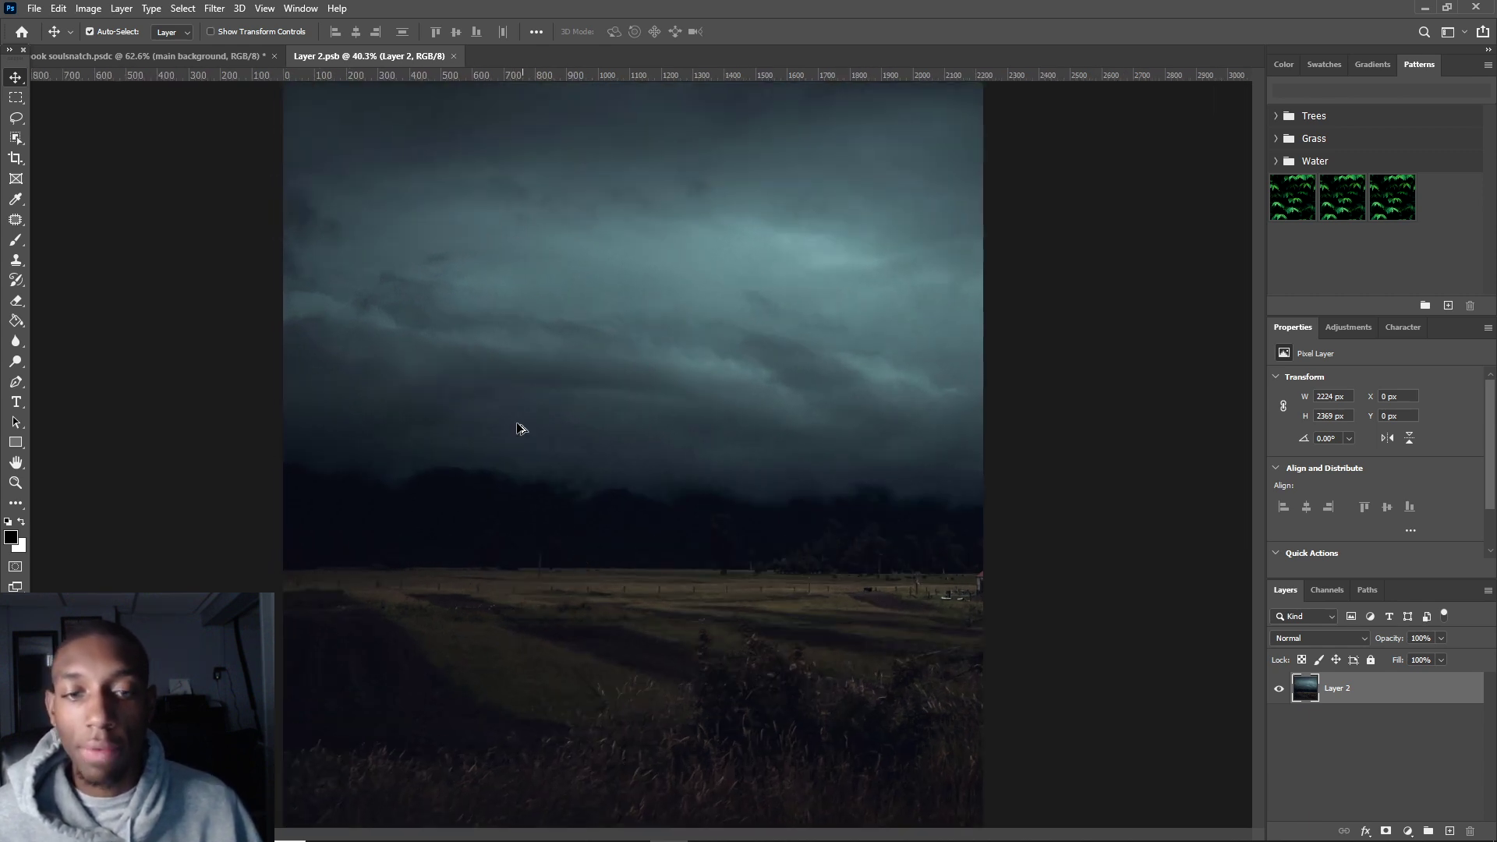
pyautogui.click(453, 56)
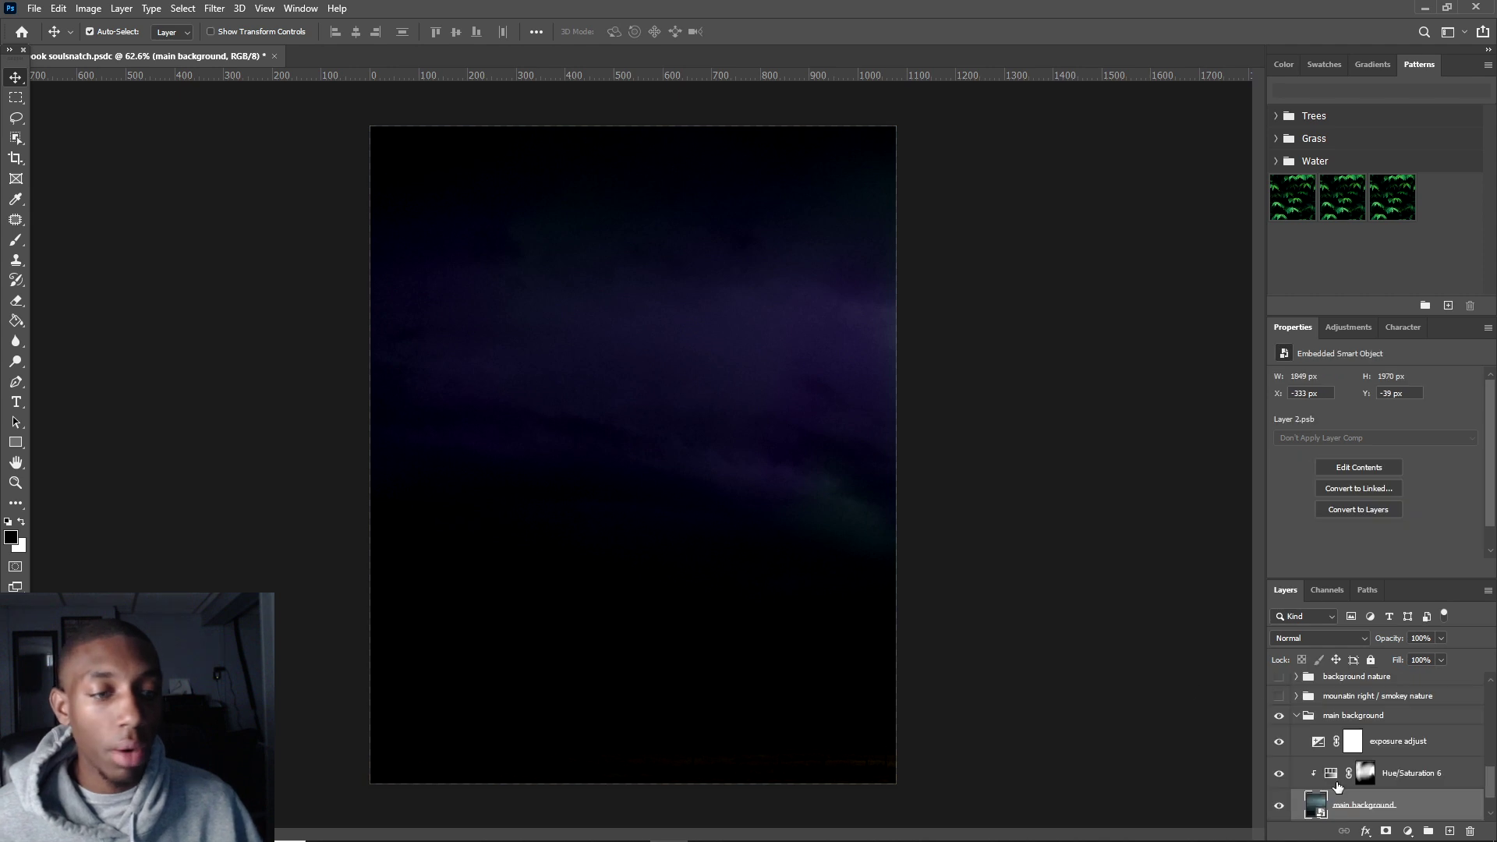
pyautogui.click(1382, 780)
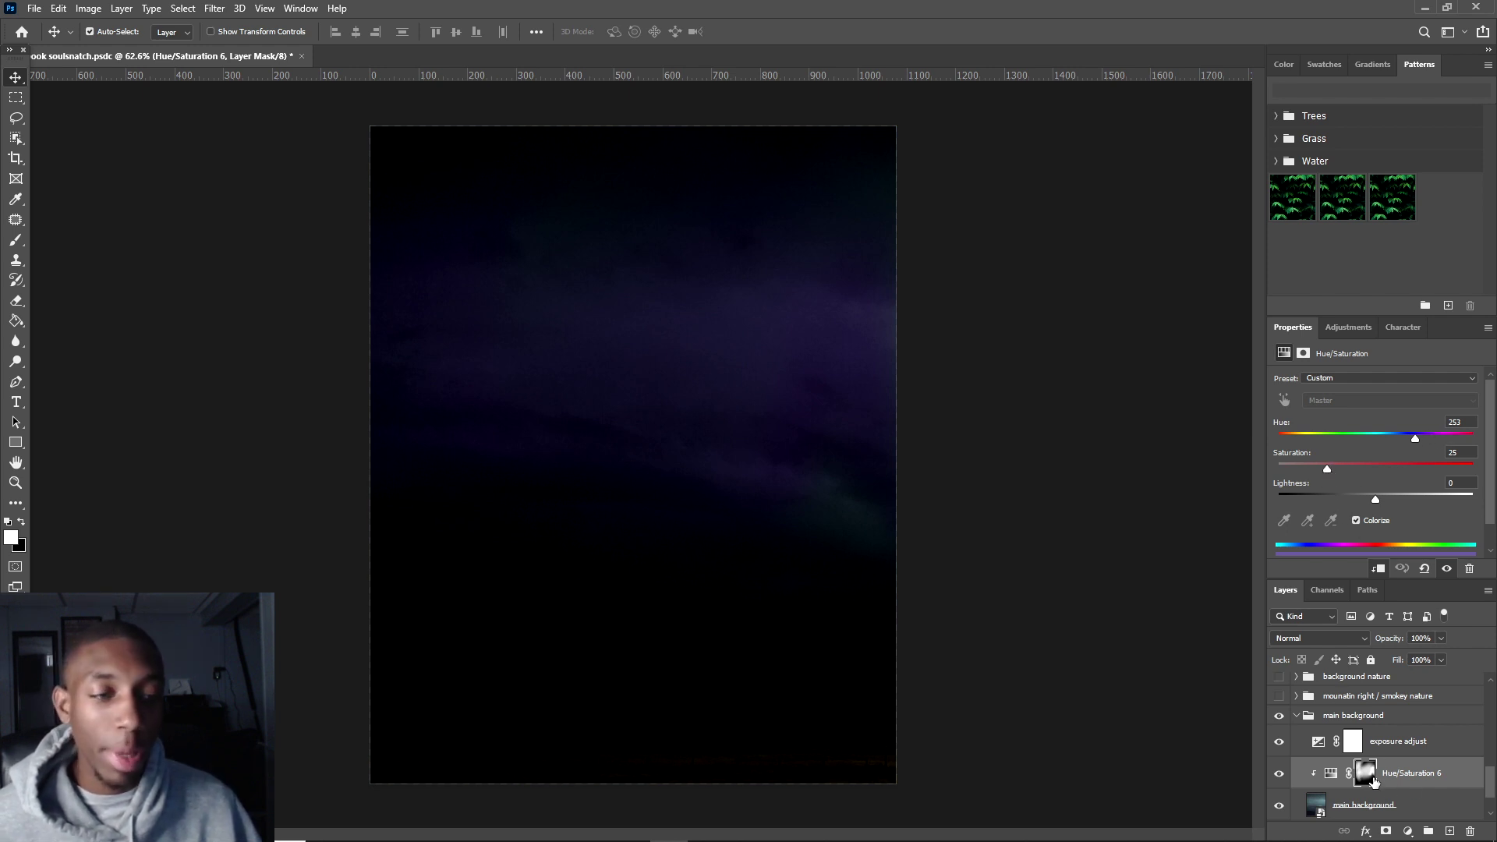
pyautogui.press('b')
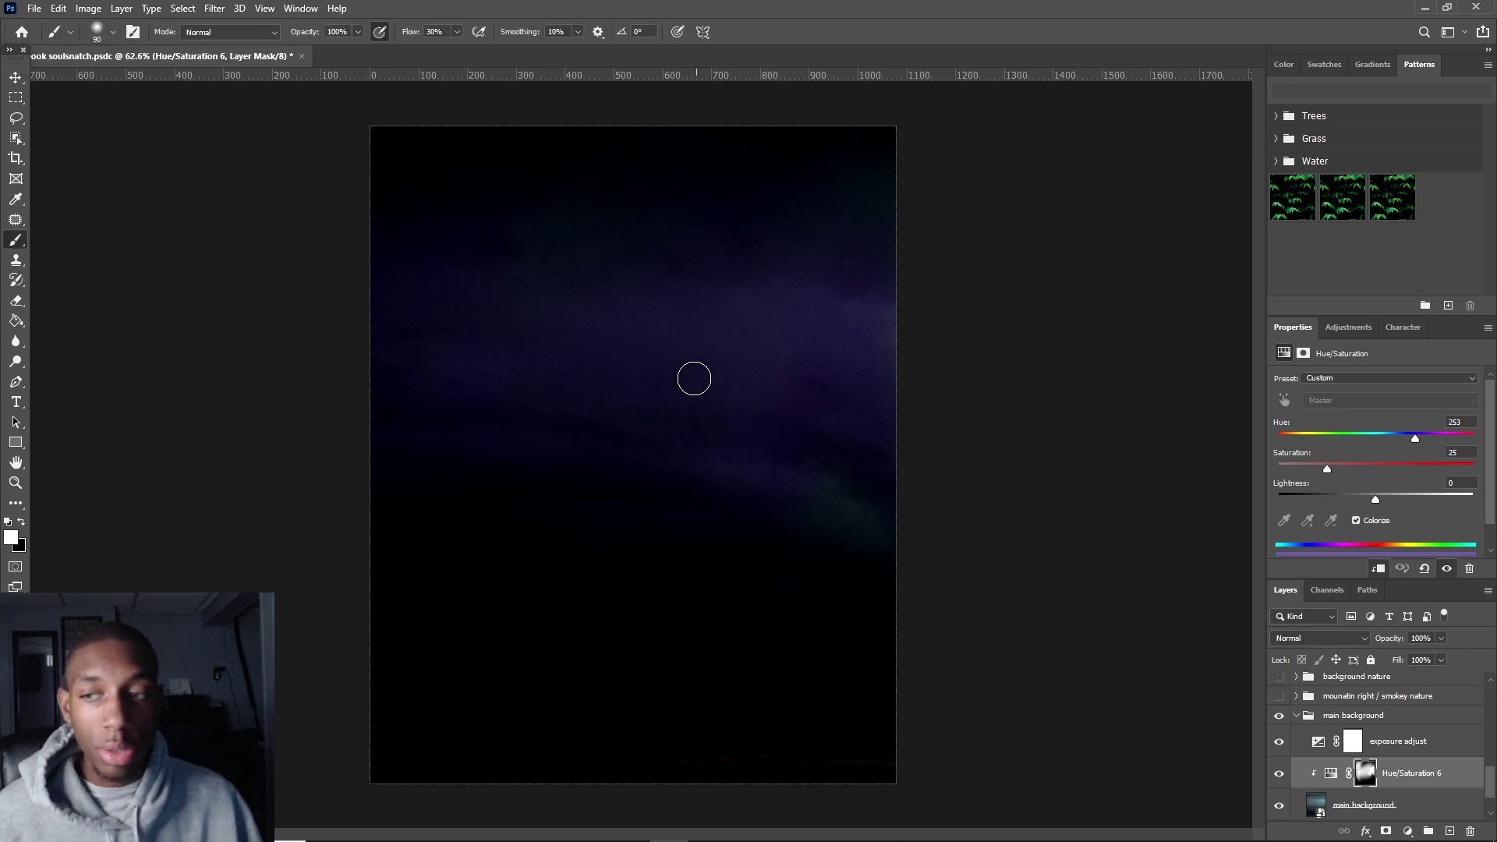
pyautogui.press('x')
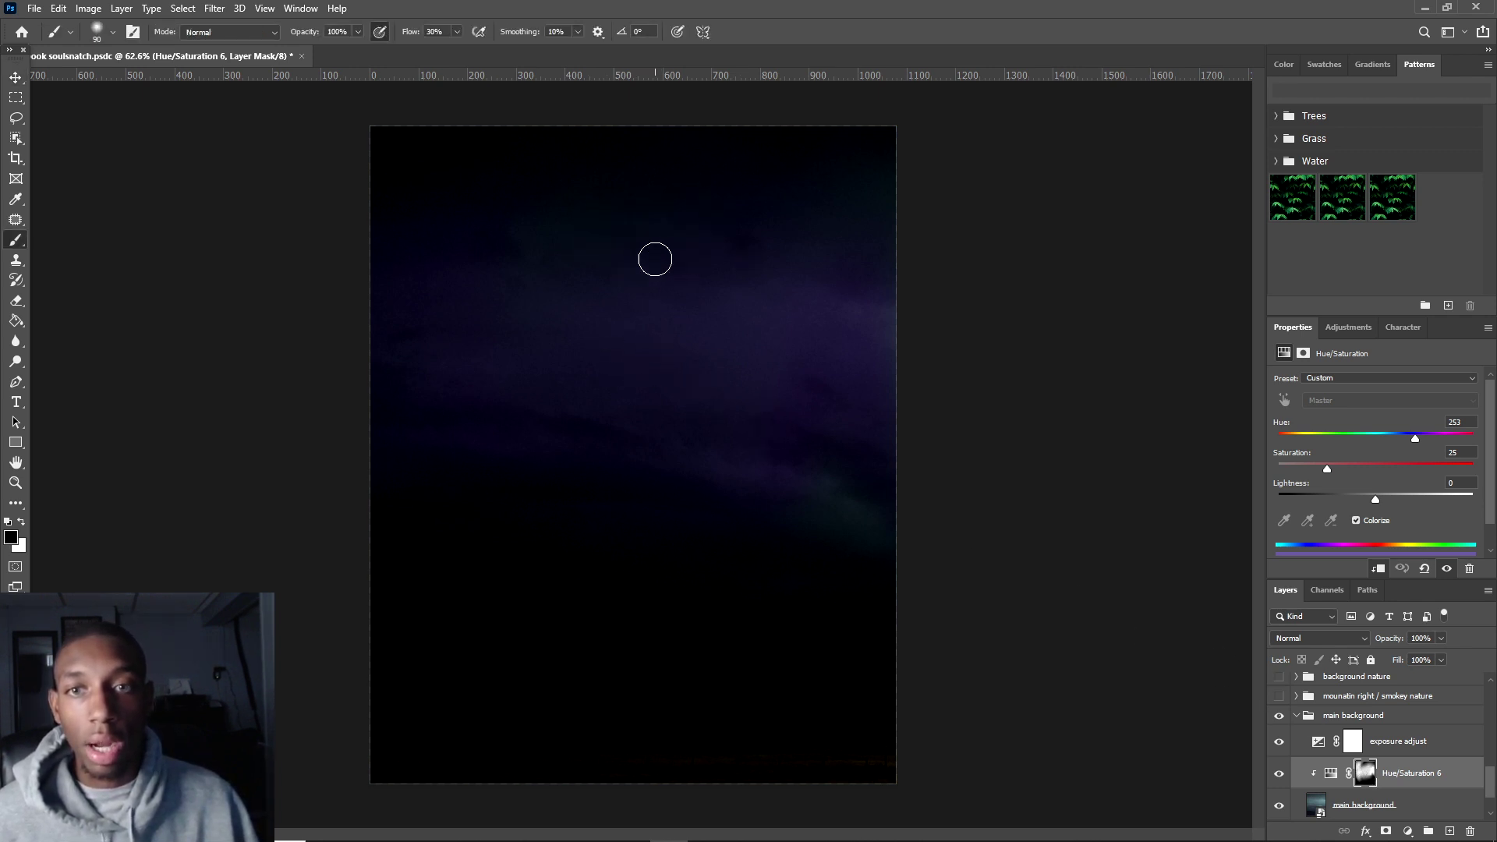
pyautogui.press('x')
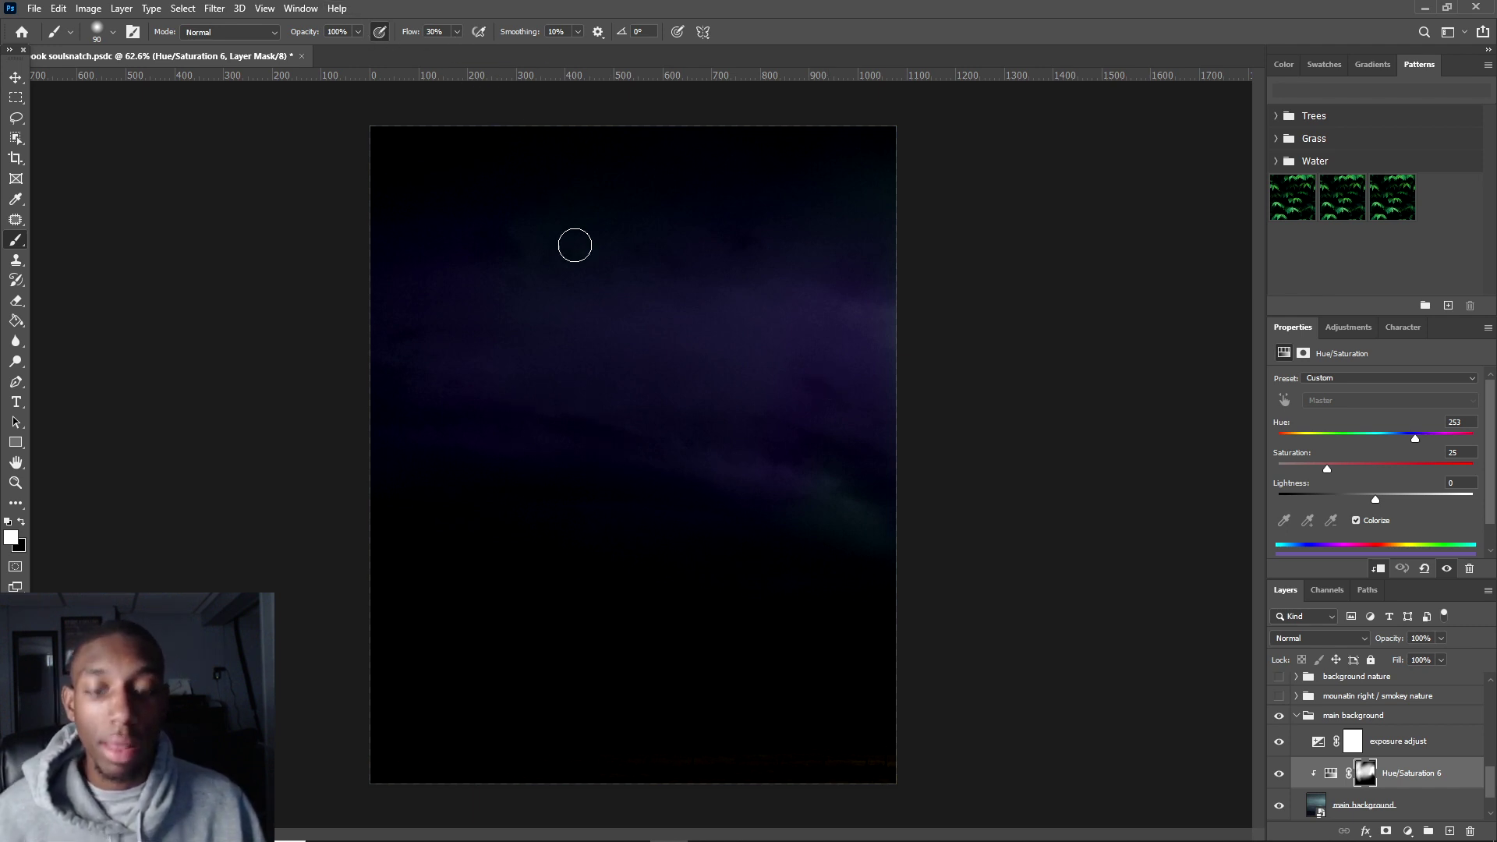
pyautogui.press(']')
pyautogui.press(']')
pyautogui.press(']')
pyautogui.press(']')
pyautogui.press(']')
pyautogui.press(']')
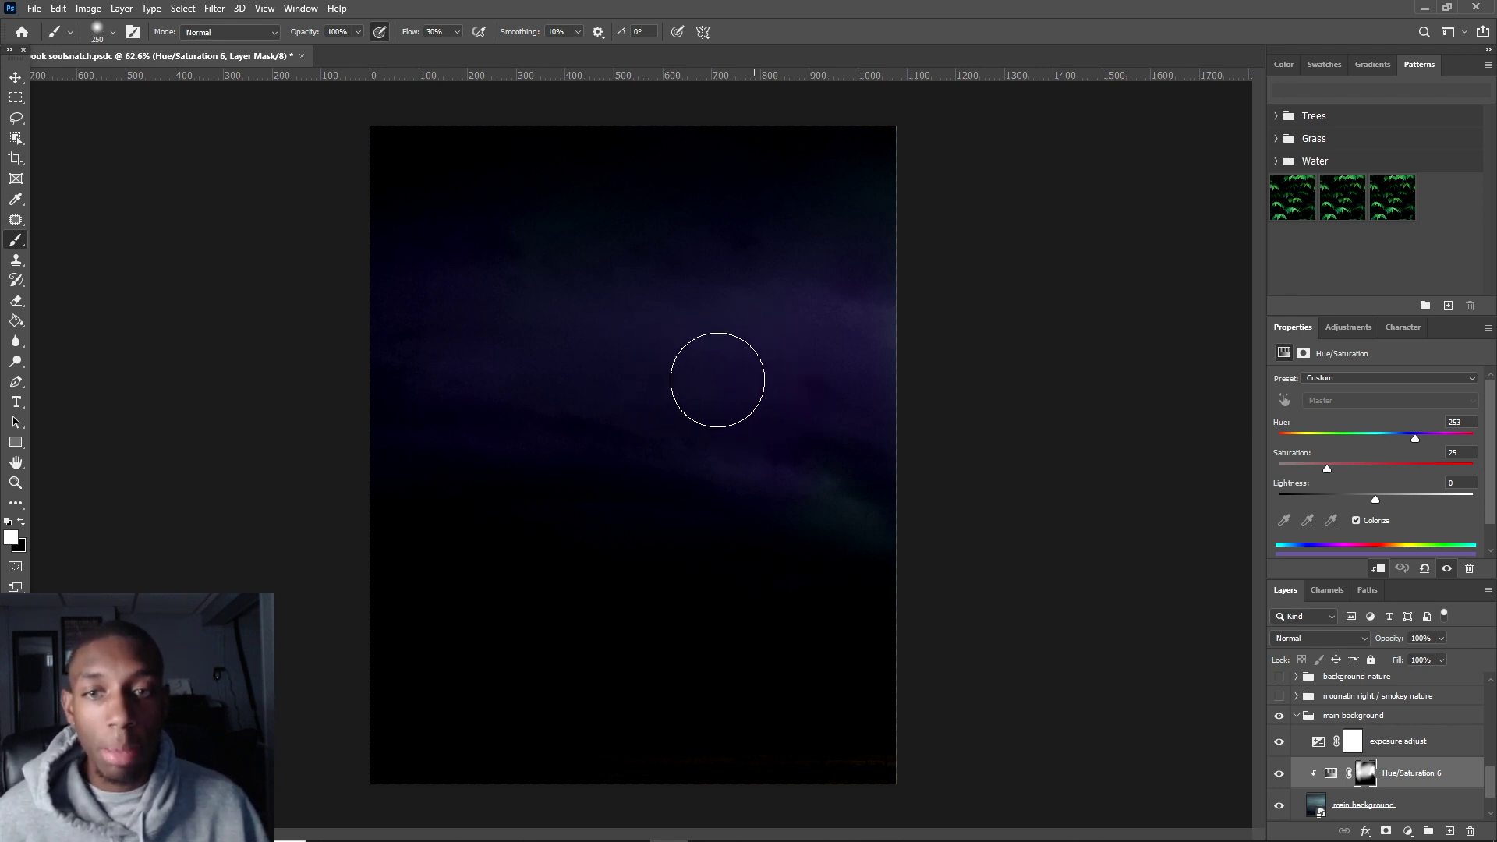
pyautogui.click(1278, 742)
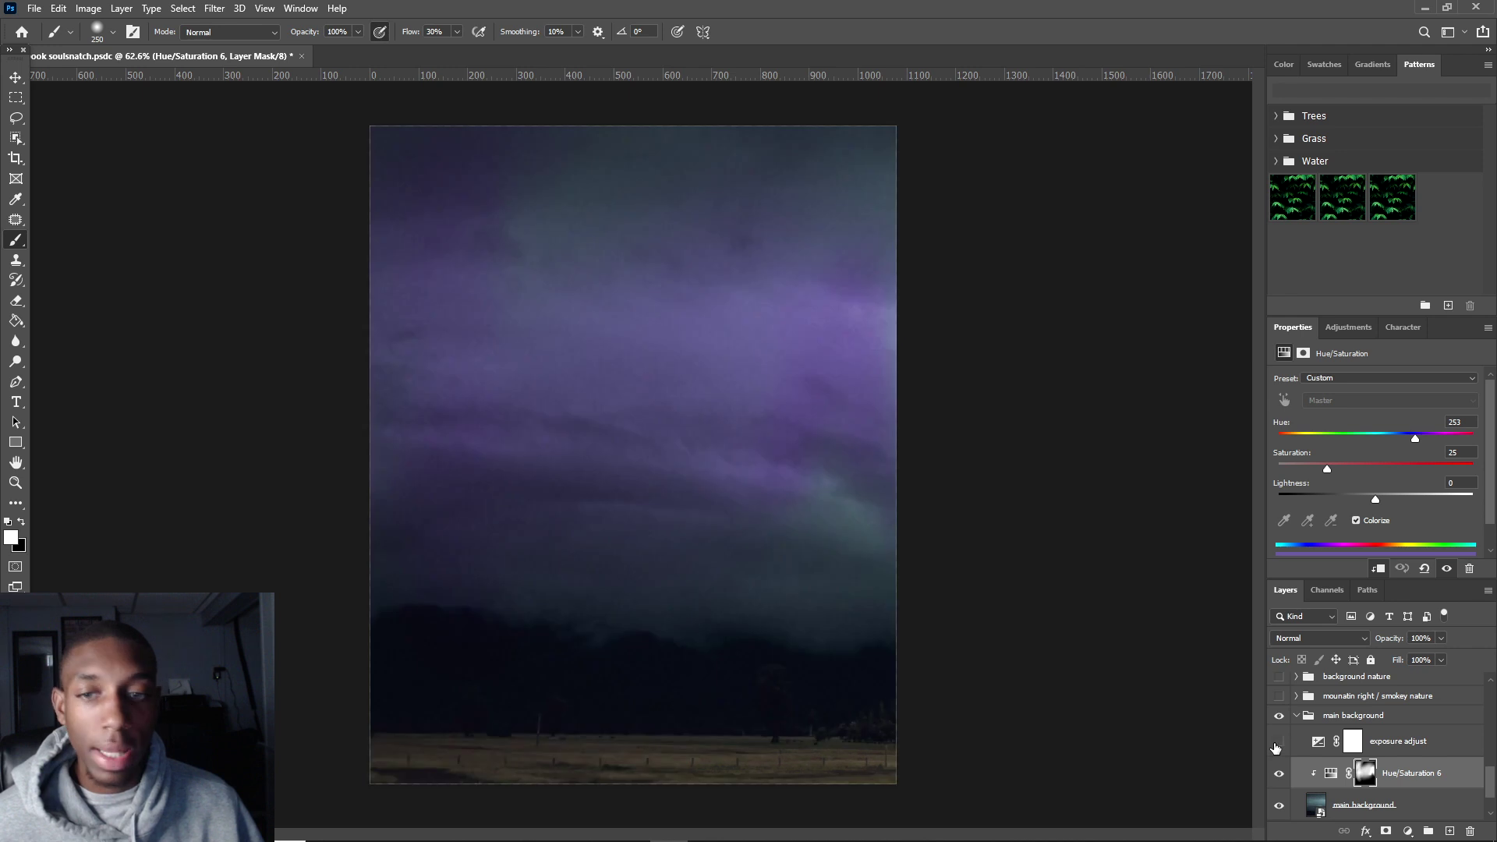
pyautogui.click(1278, 741)
pyautogui.click(1277, 743)
pyautogui.click(1278, 742)
pyautogui.click(1395, 742)
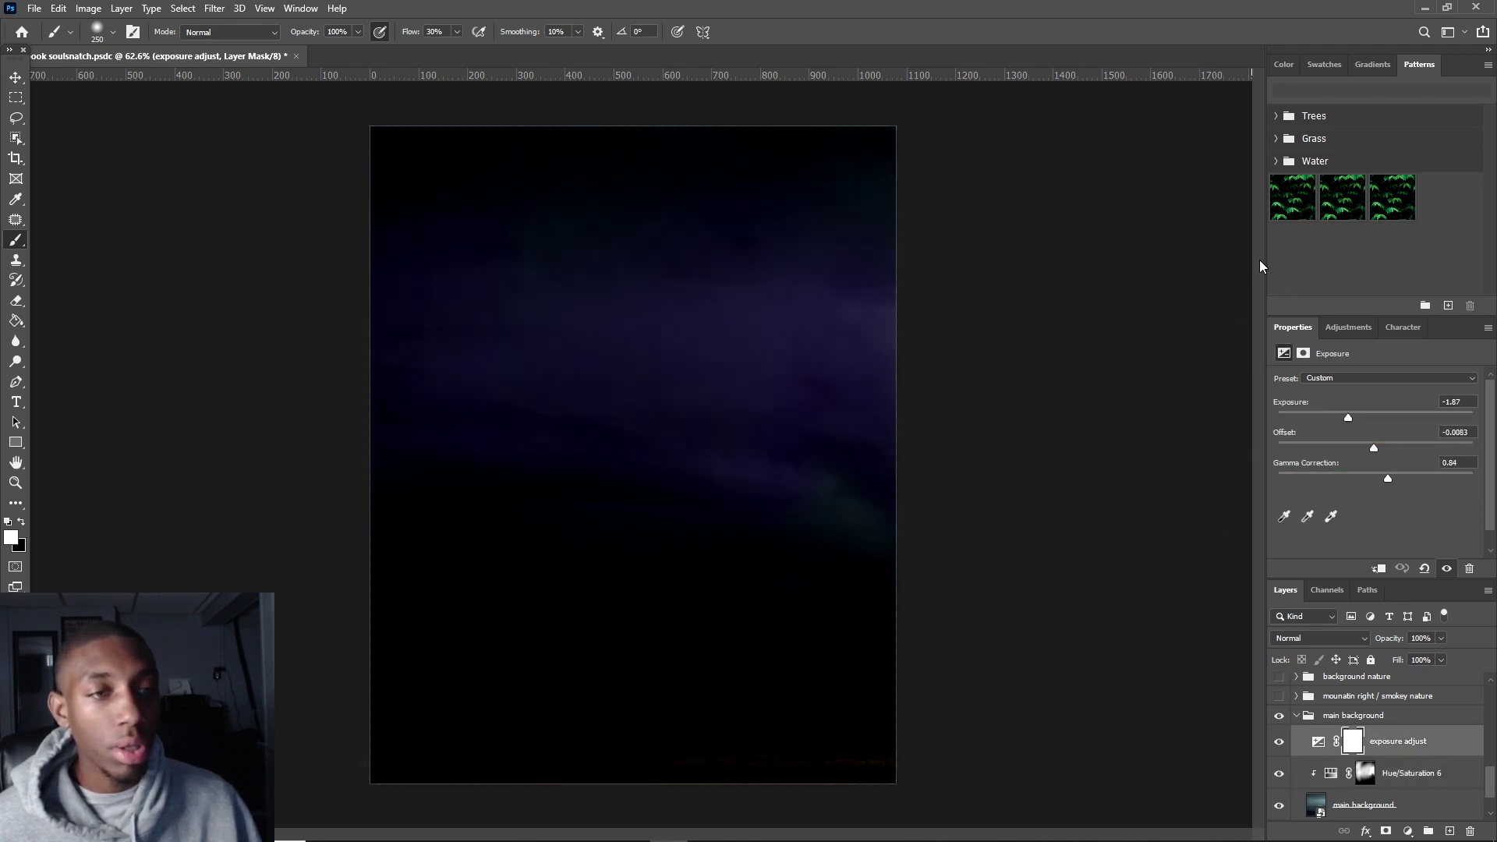
pyautogui.moveTo(1375, 446)
pyautogui.mouseDown()
pyautogui.moveTo(1394, 446)
pyautogui.moveTo(1378, 447)
pyautogui.mouseUp()
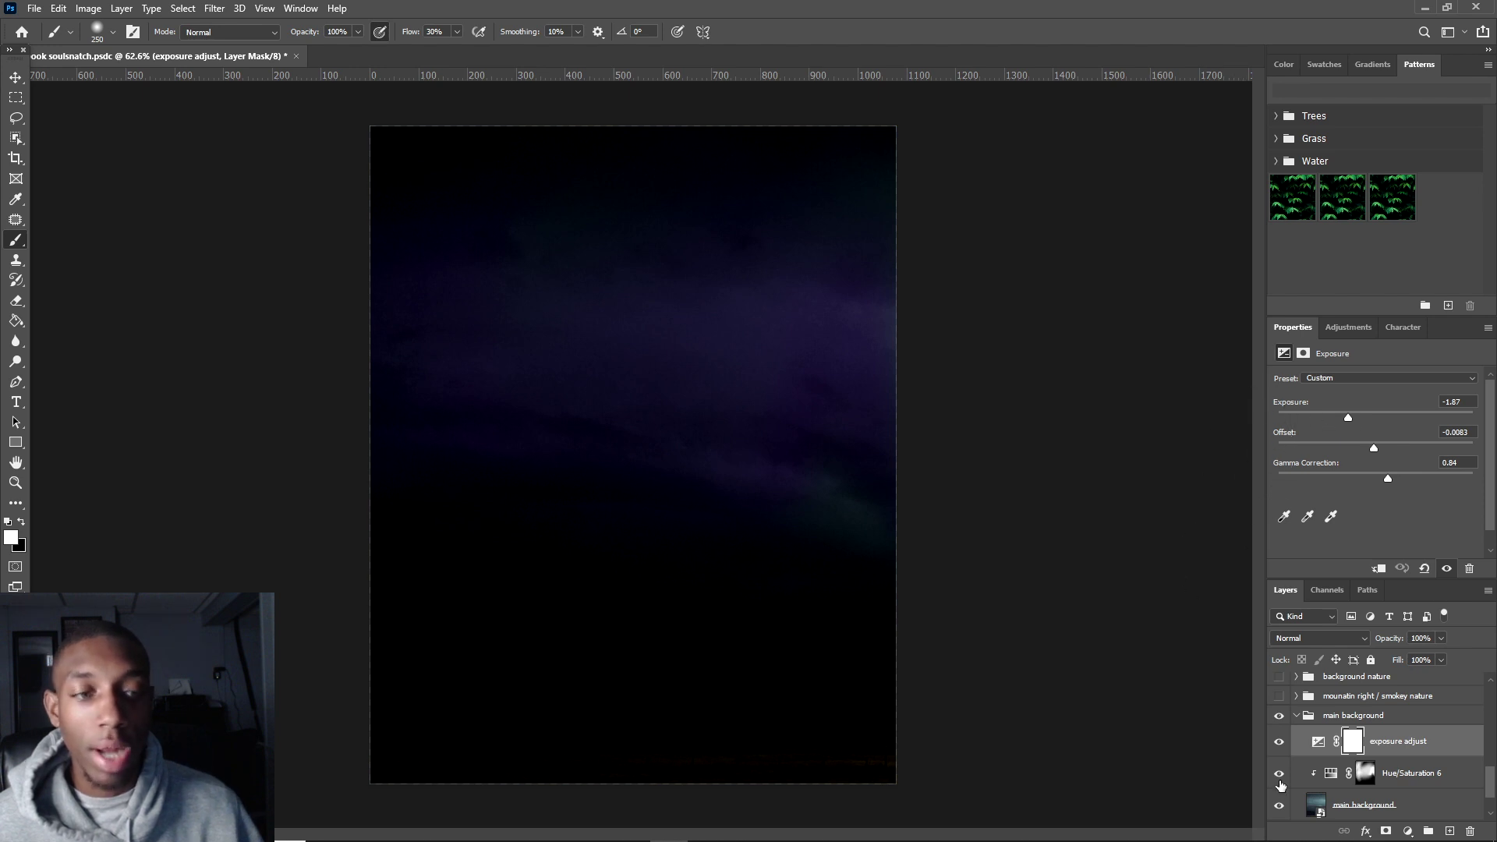
# - Show and expand the mountain right / smokey nature group, and preview the smokey nature source photo
pyautogui.click(1295, 716)
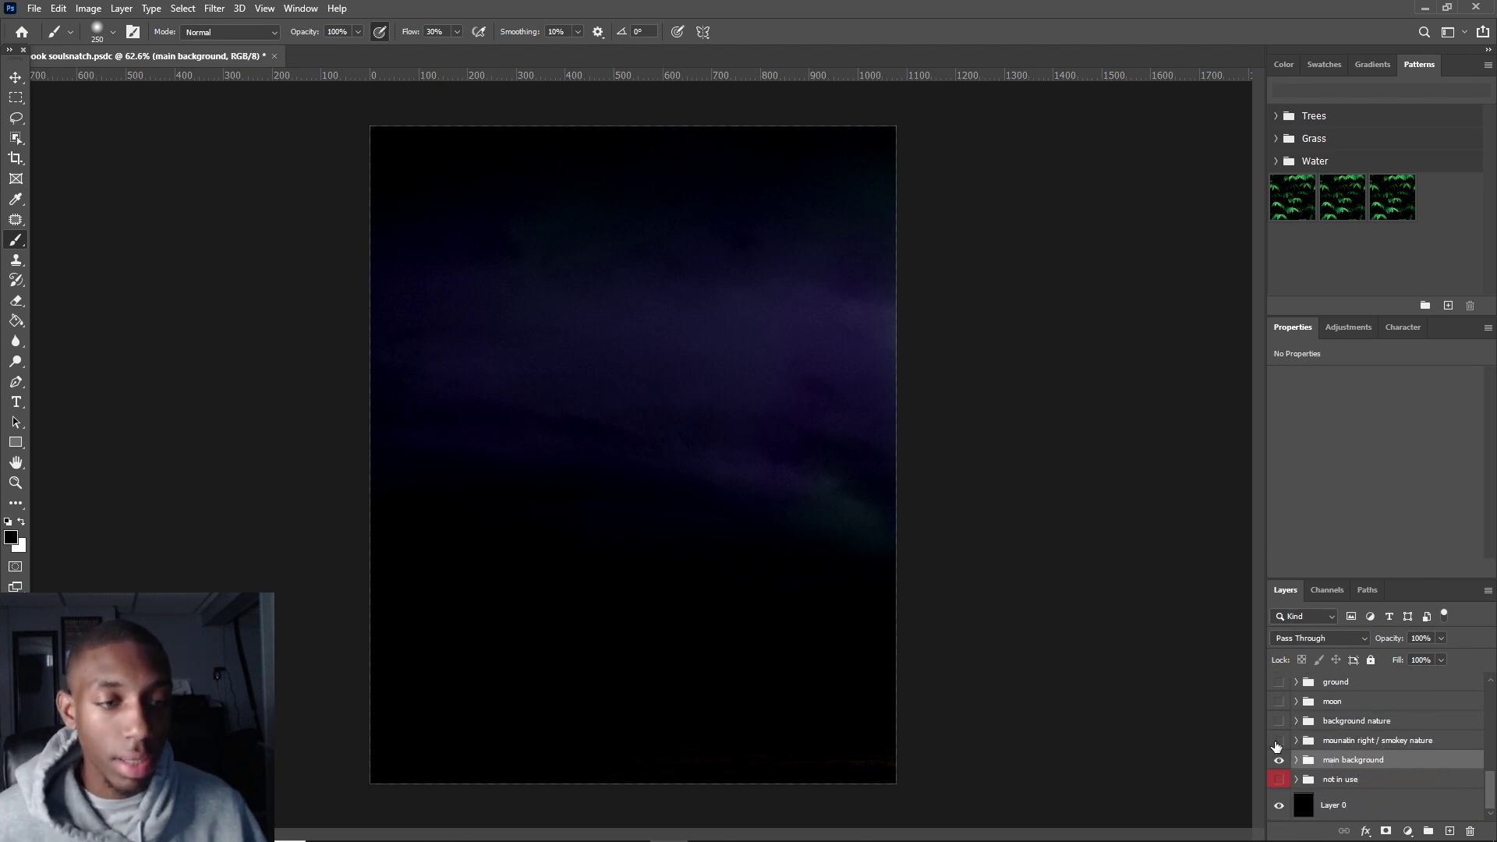
pyautogui.click(1278, 741)
pyautogui.click(1315, 747)
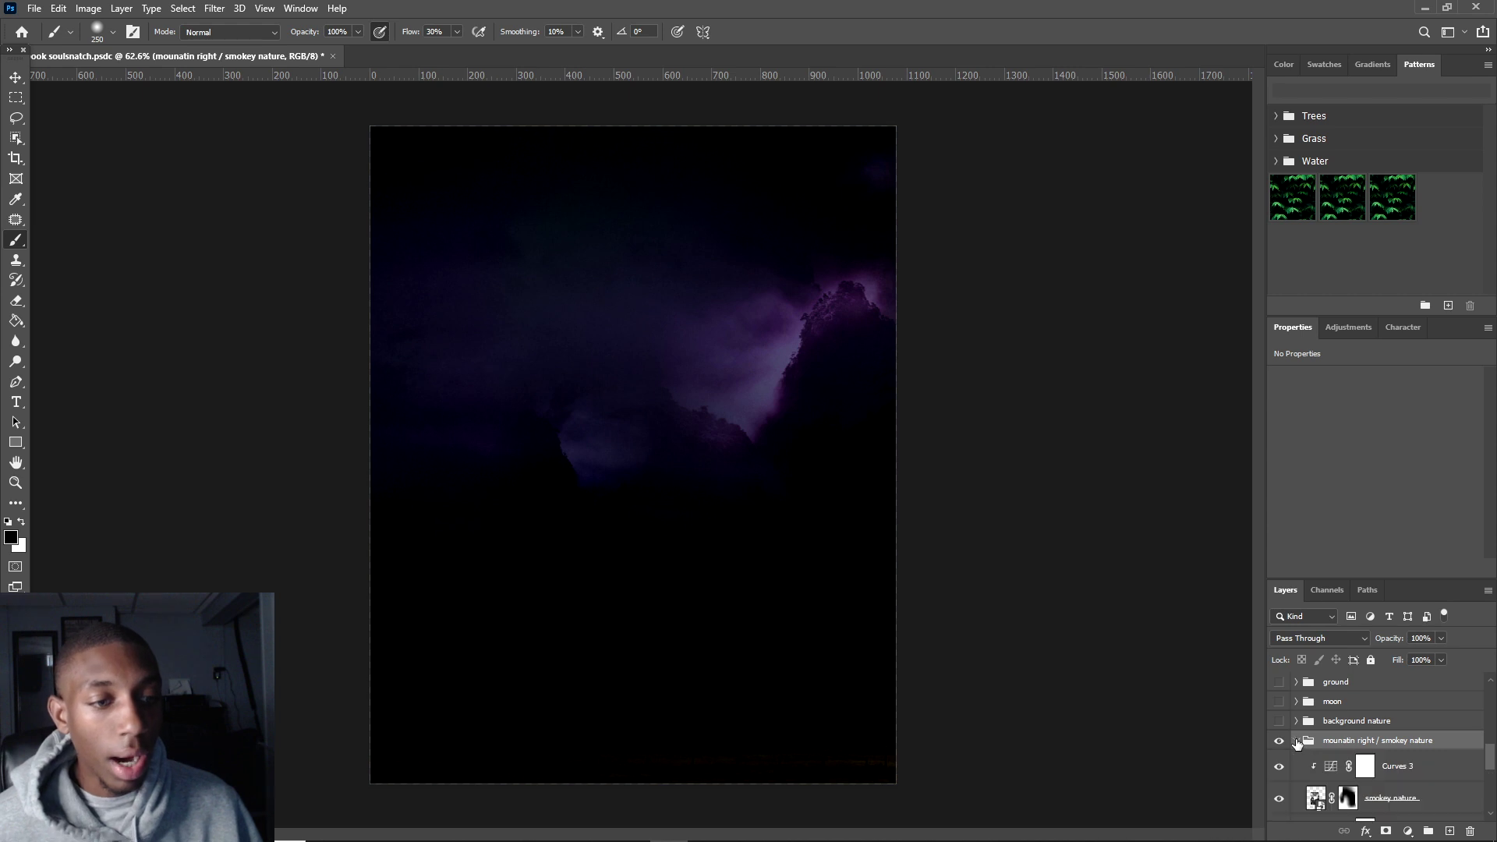
pyautogui.click(1296, 741)
pyautogui.scroll(-1, 1350, 760)
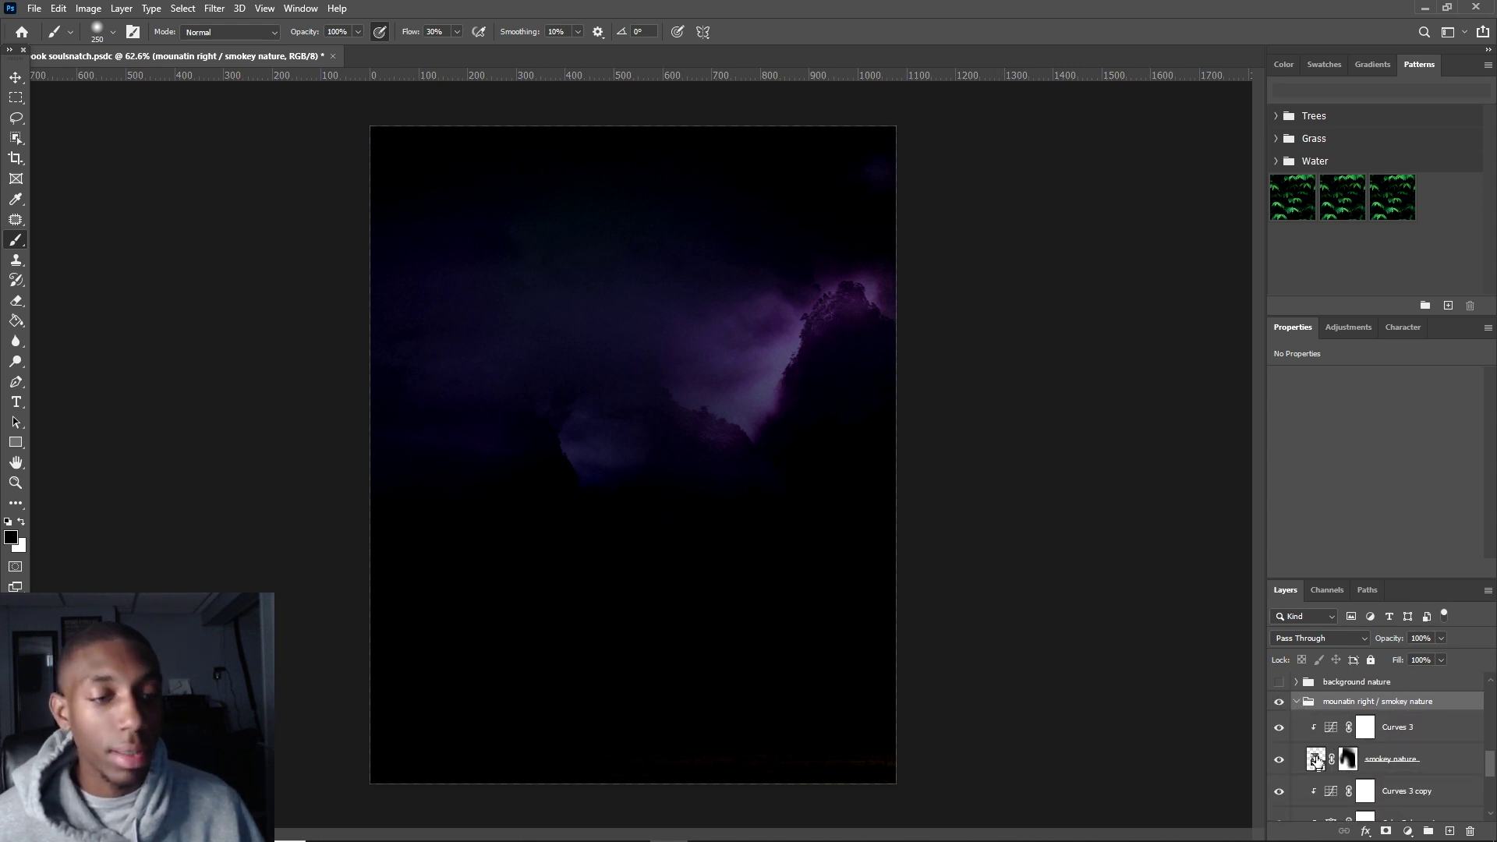
pyautogui.doubleClick(1316, 760)
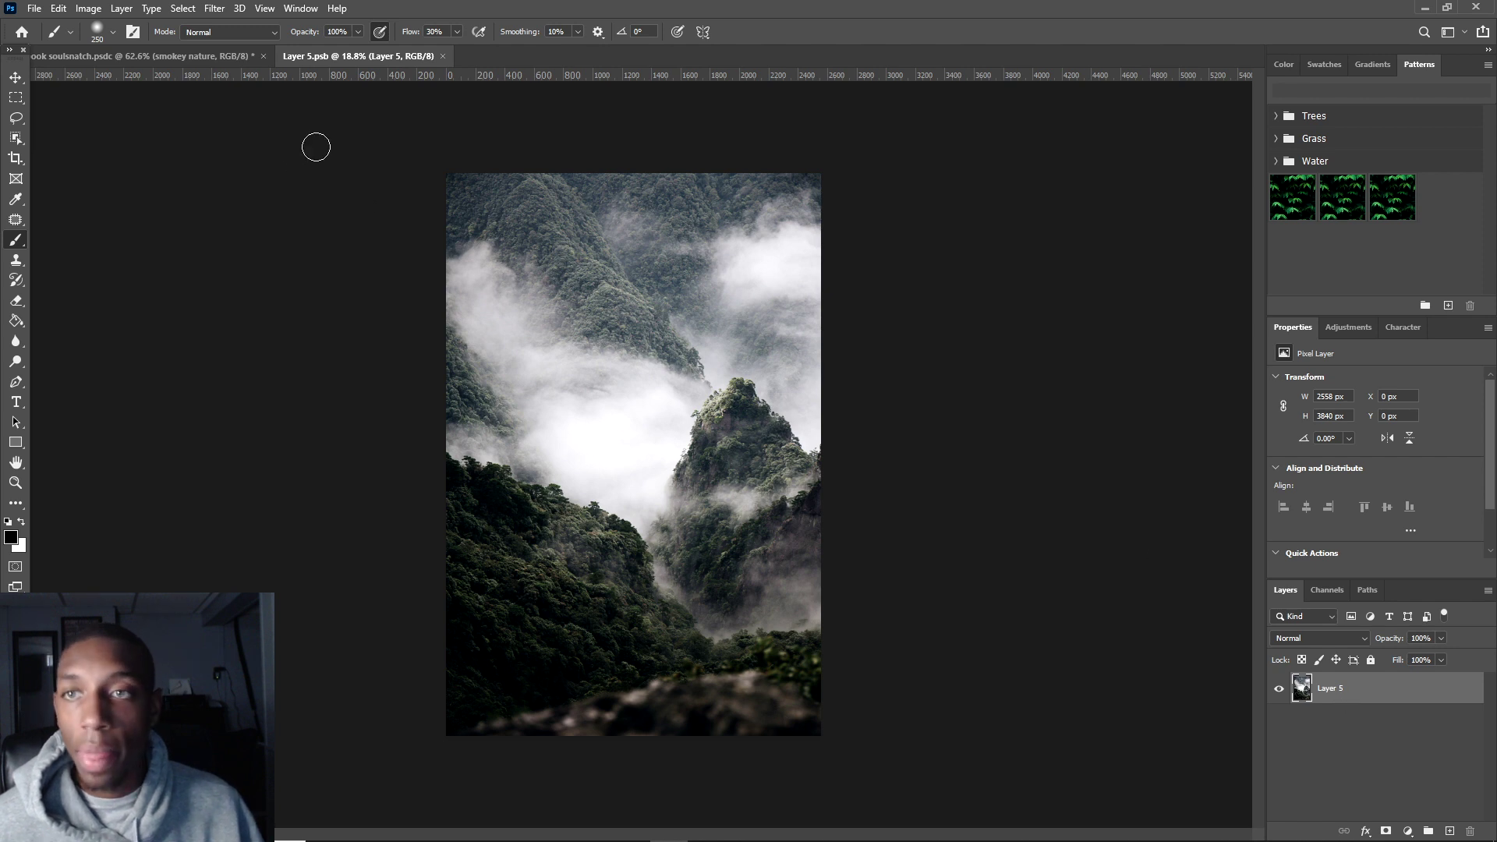
pyautogui.click(442, 57)
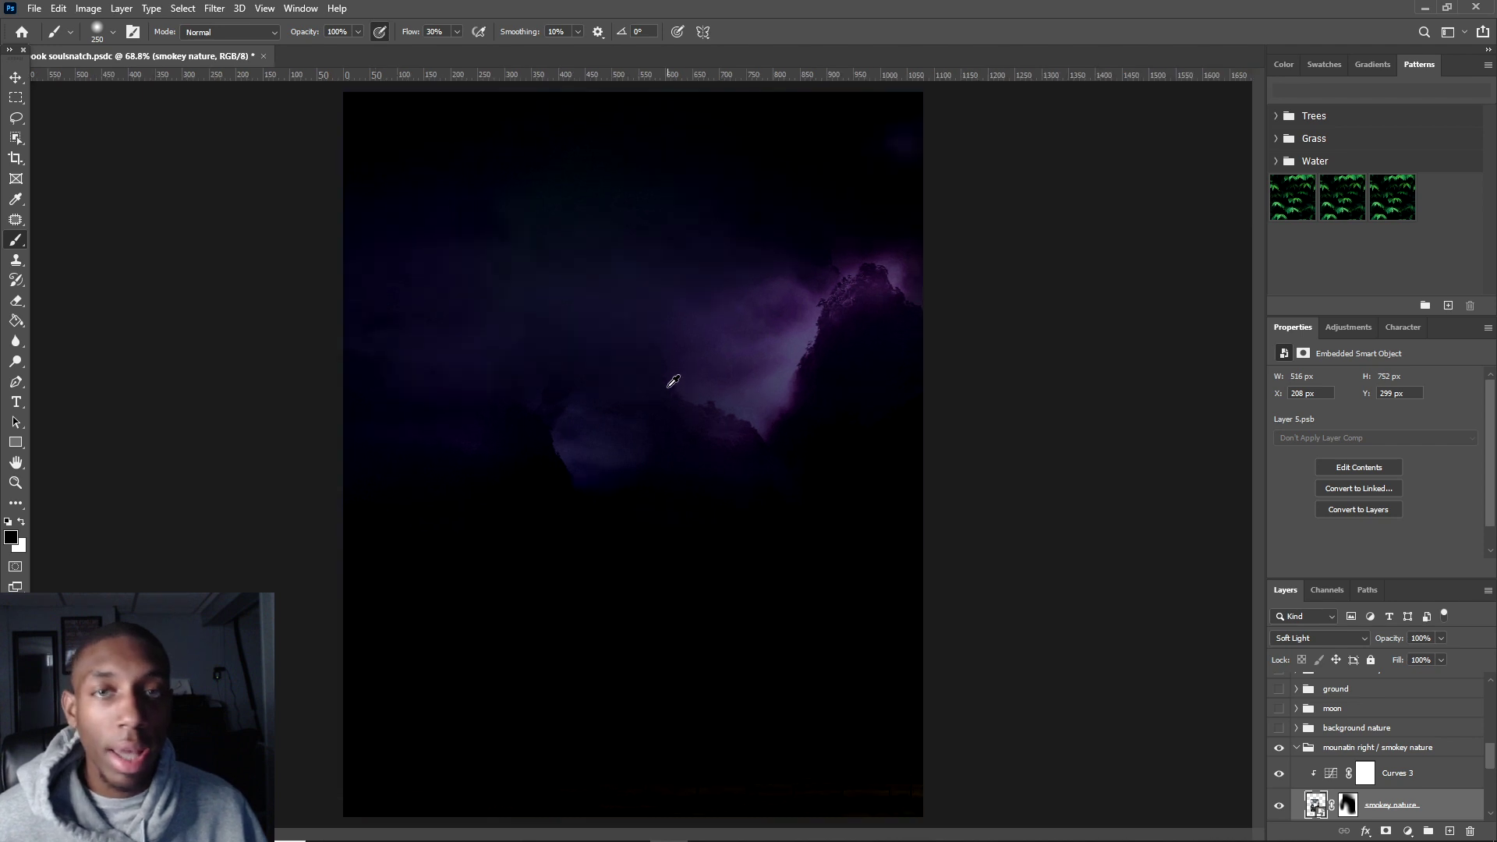
# - Hide the Curves 3, smokey nature, Curves 3 copy and Color Balance 4 layers
pyautogui.scroll(1, 678, 377)
pyautogui.scroll(-2, 1351, 772)
pyautogui.scroll(-2, 1351, 772)
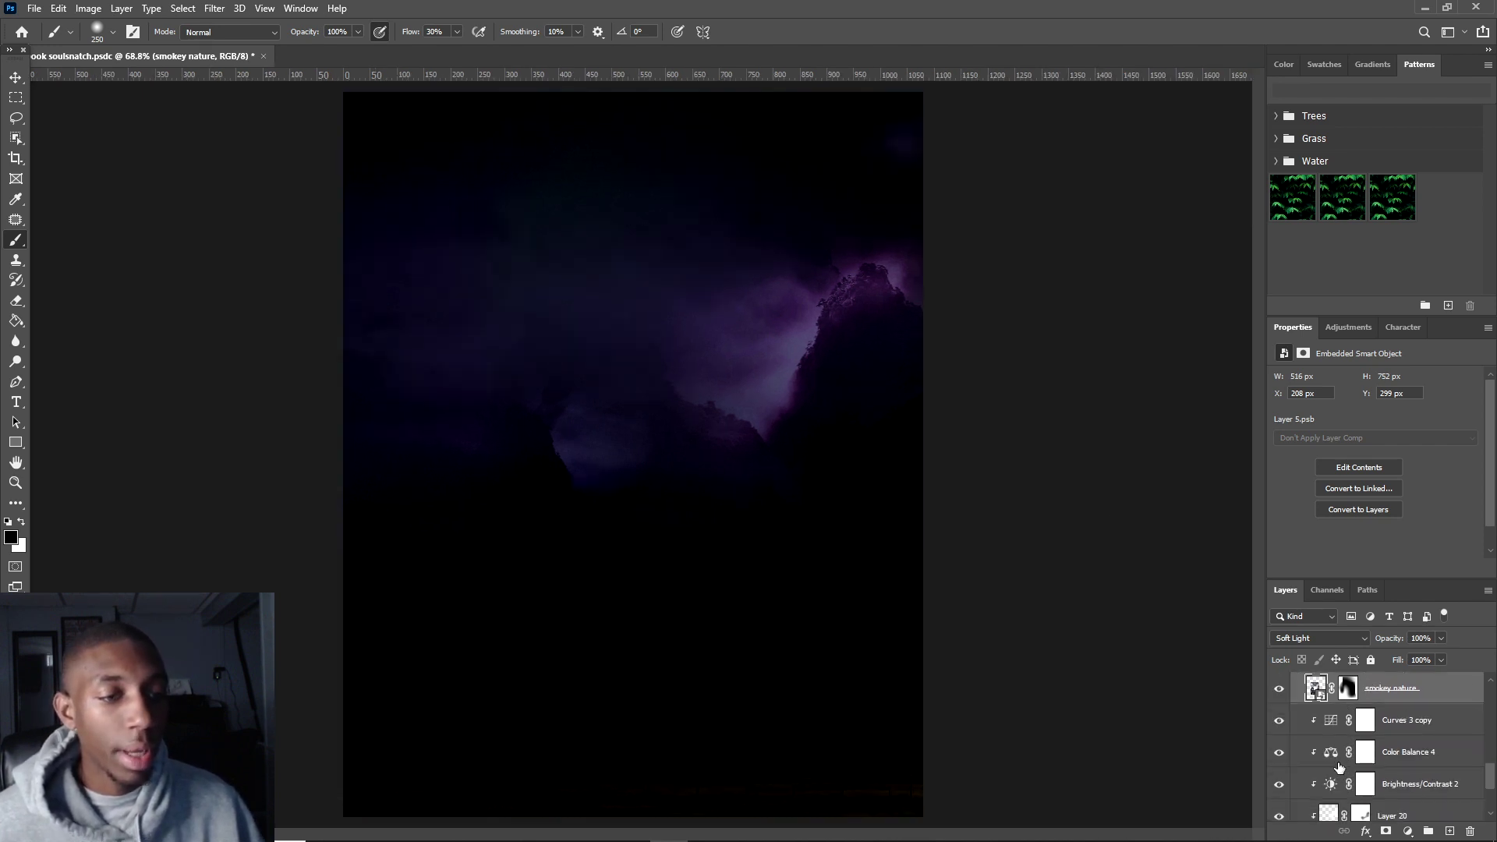
pyautogui.scroll(3, 1341, 760)
pyautogui.scroll(-1, 1294, 740)
pyautogui.click(1281, 737)
pyautogui.scroll(-1, 1281, 750)
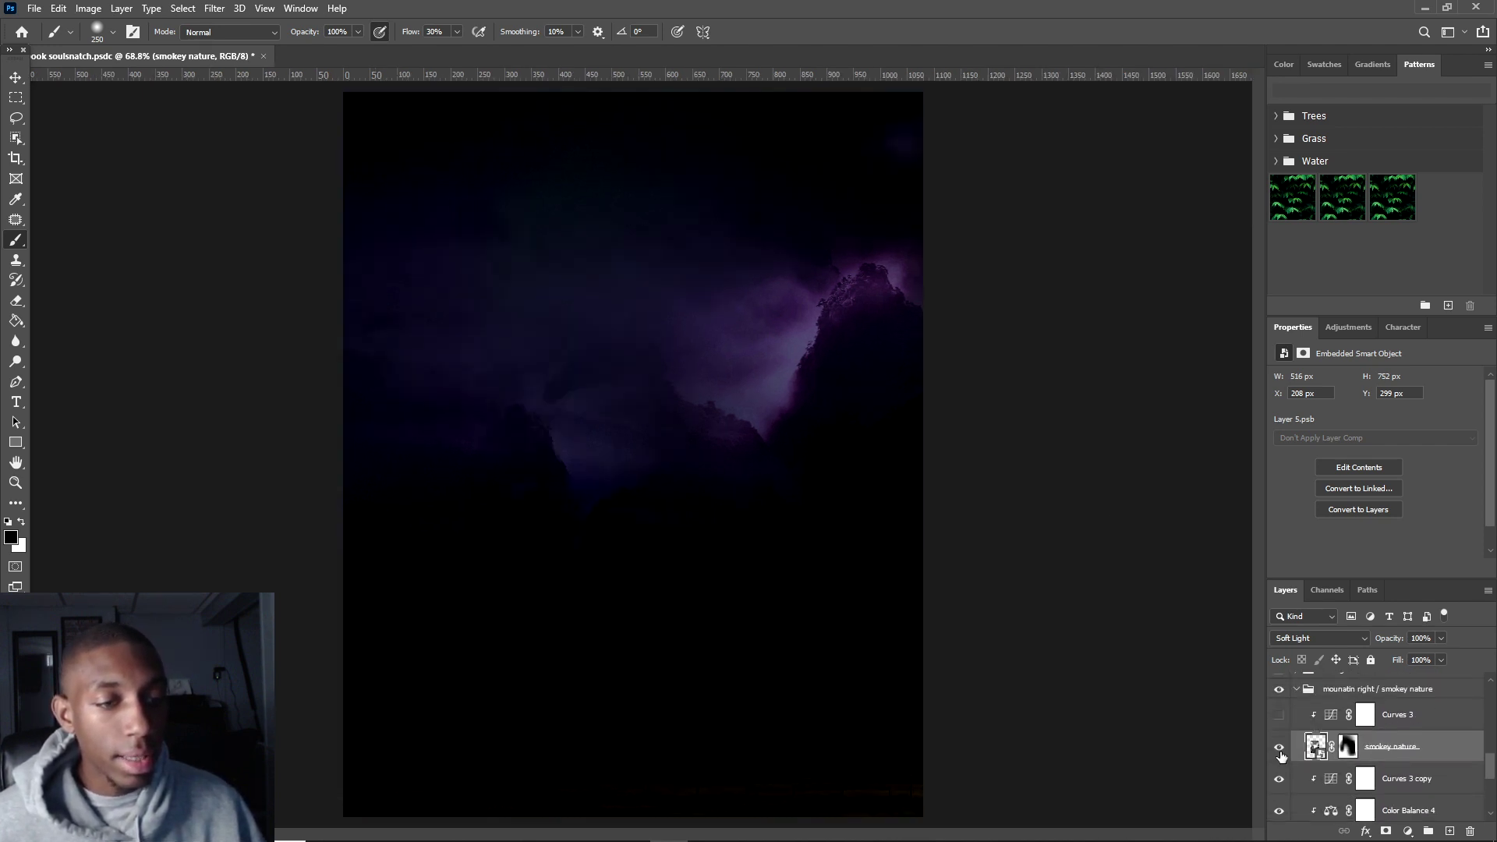
pyautogui.click(1279, 751)
pyautogui.click(1280, 782)
pyautogui.scroll(-3, 1282, 786)
pyautogui.click(1279, 754)
pyautogui.moveTo(1278, 783); pyautogui.dragTo(1279, 749)
# - Show Layer 20's fog over the mountain and turn on Brightness/Contrast 2 to darken it
pyautogui.click(1278, 747)
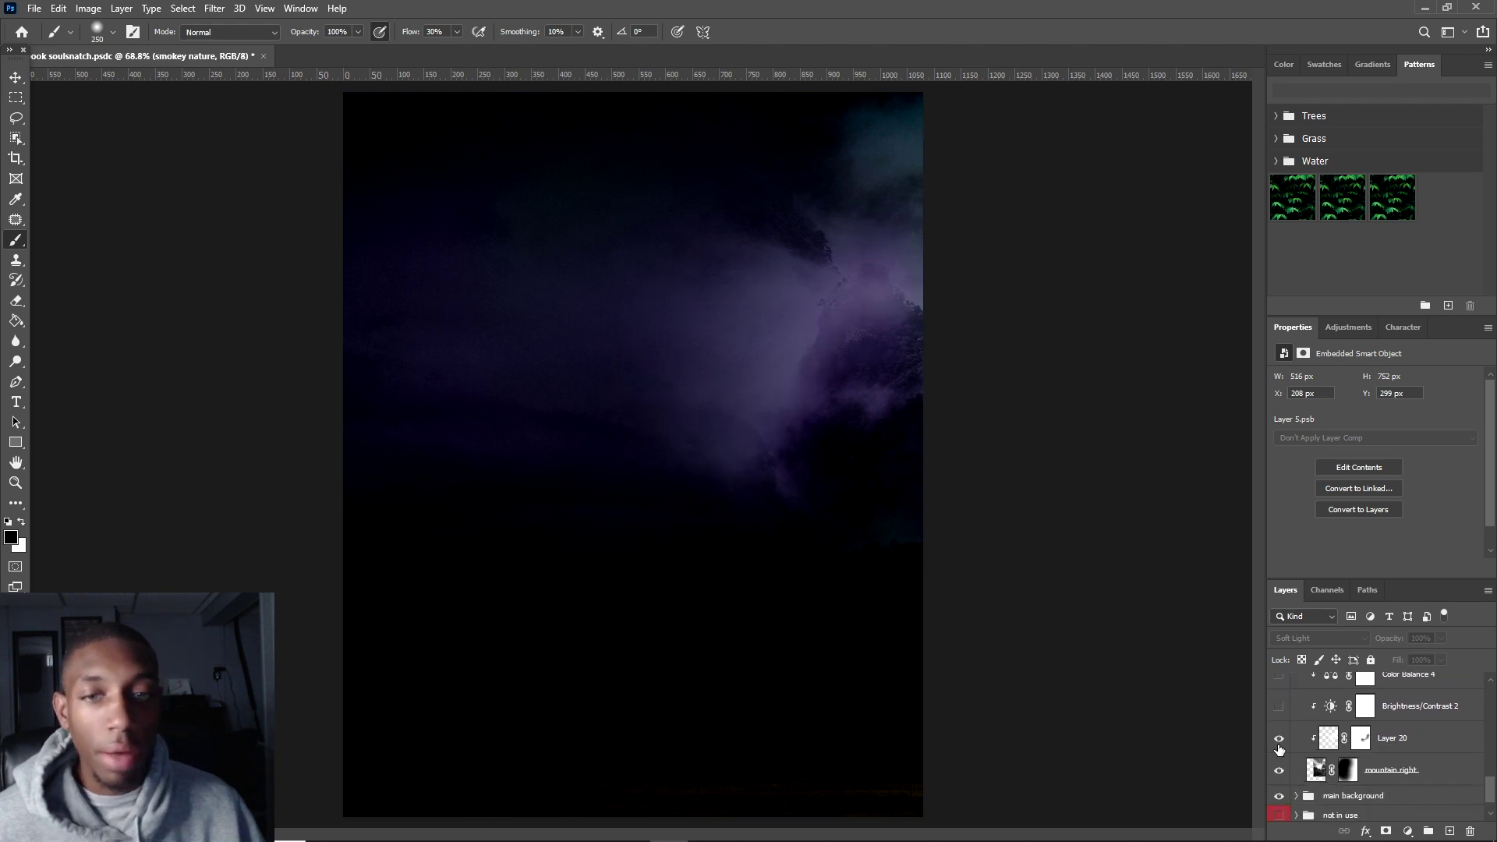
pyautogui.click(1278, 747)
pyautogui.click(1278, 747)
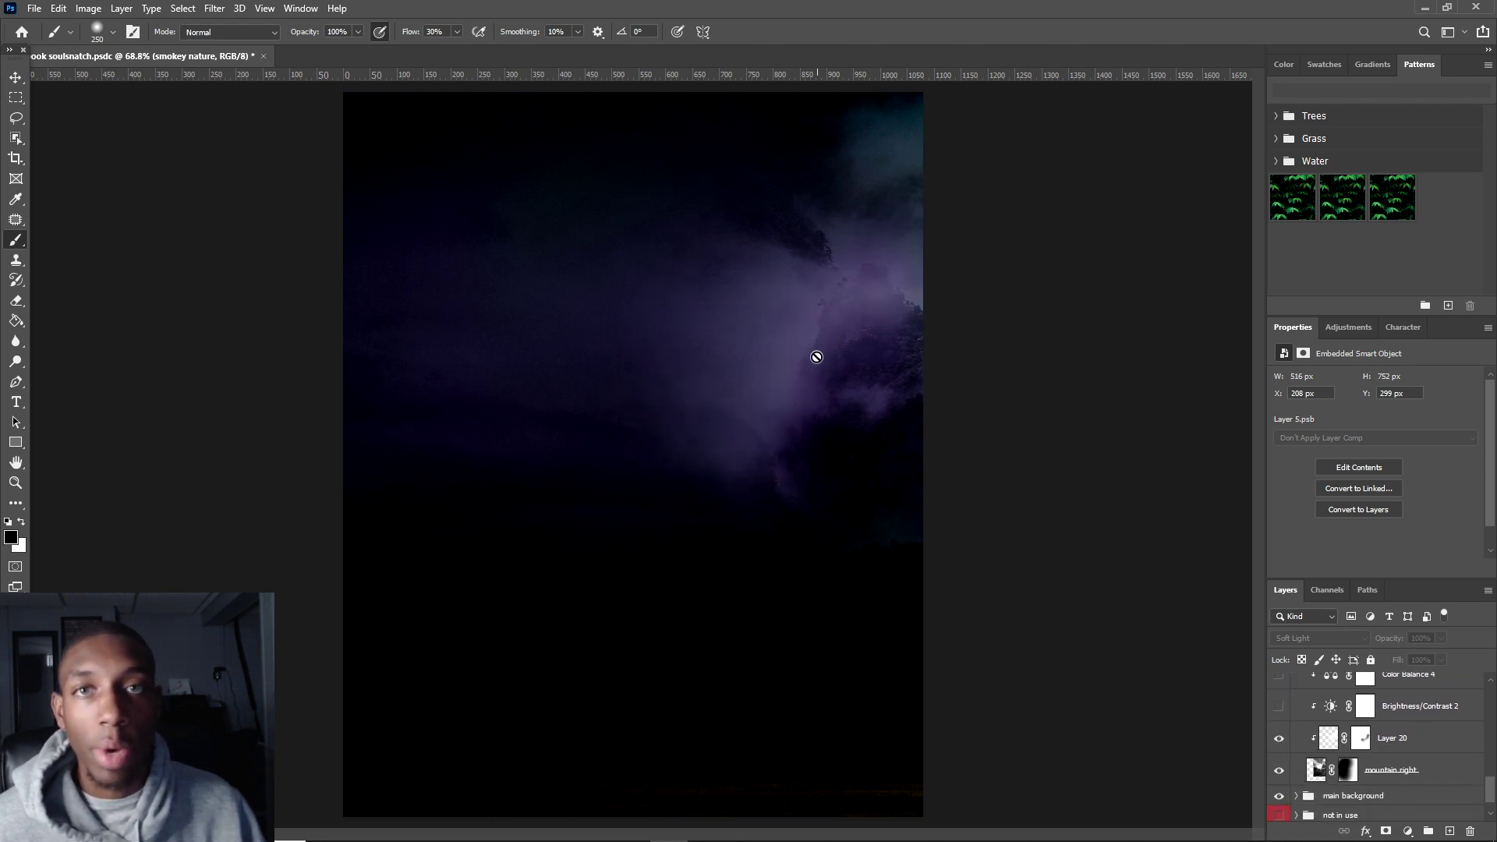
pyautogui.click(1278, 706)
pyautogui.scroll(1, 1282, 715)
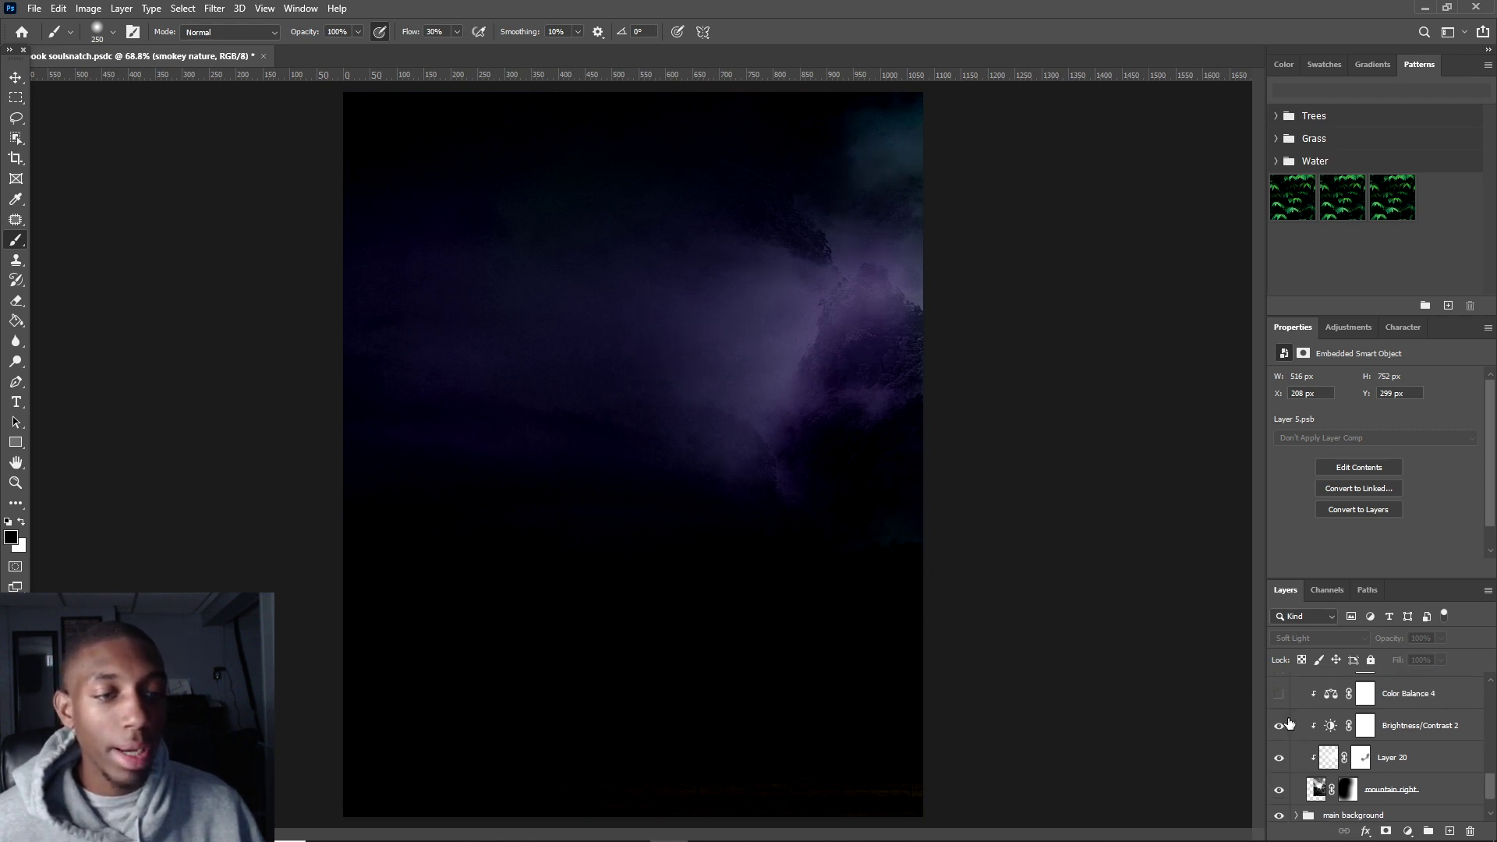
pyautogui.click(1401, 722)
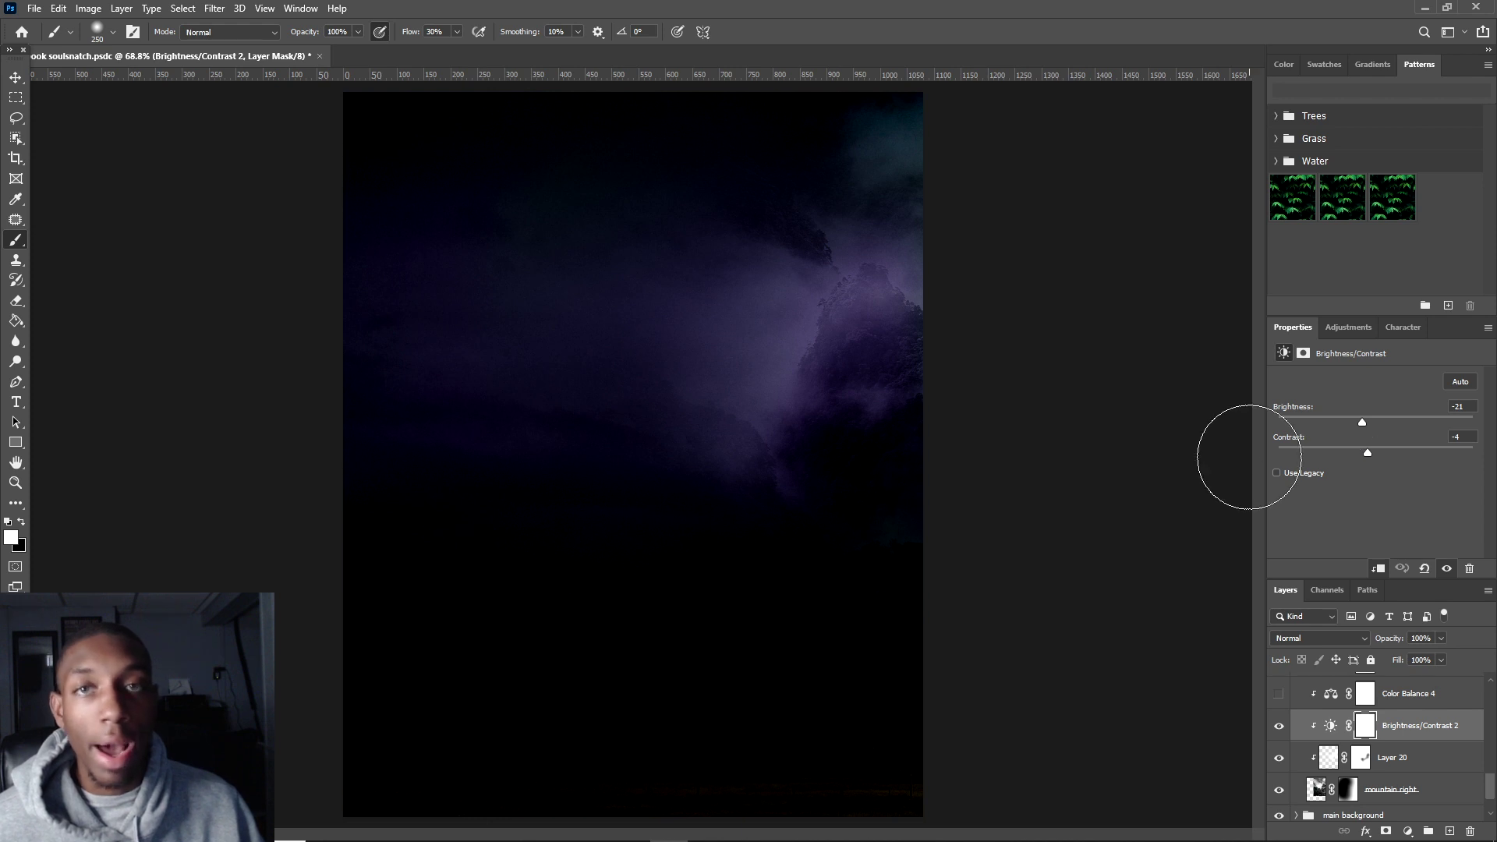
# - Turn Color Balance 4, Curves 3 copy, smokey nature and Curves 3 back on, reviewing their settings
pyautogui.click(1279, 693)
pyautogui.scroll(1, 1288, 727)
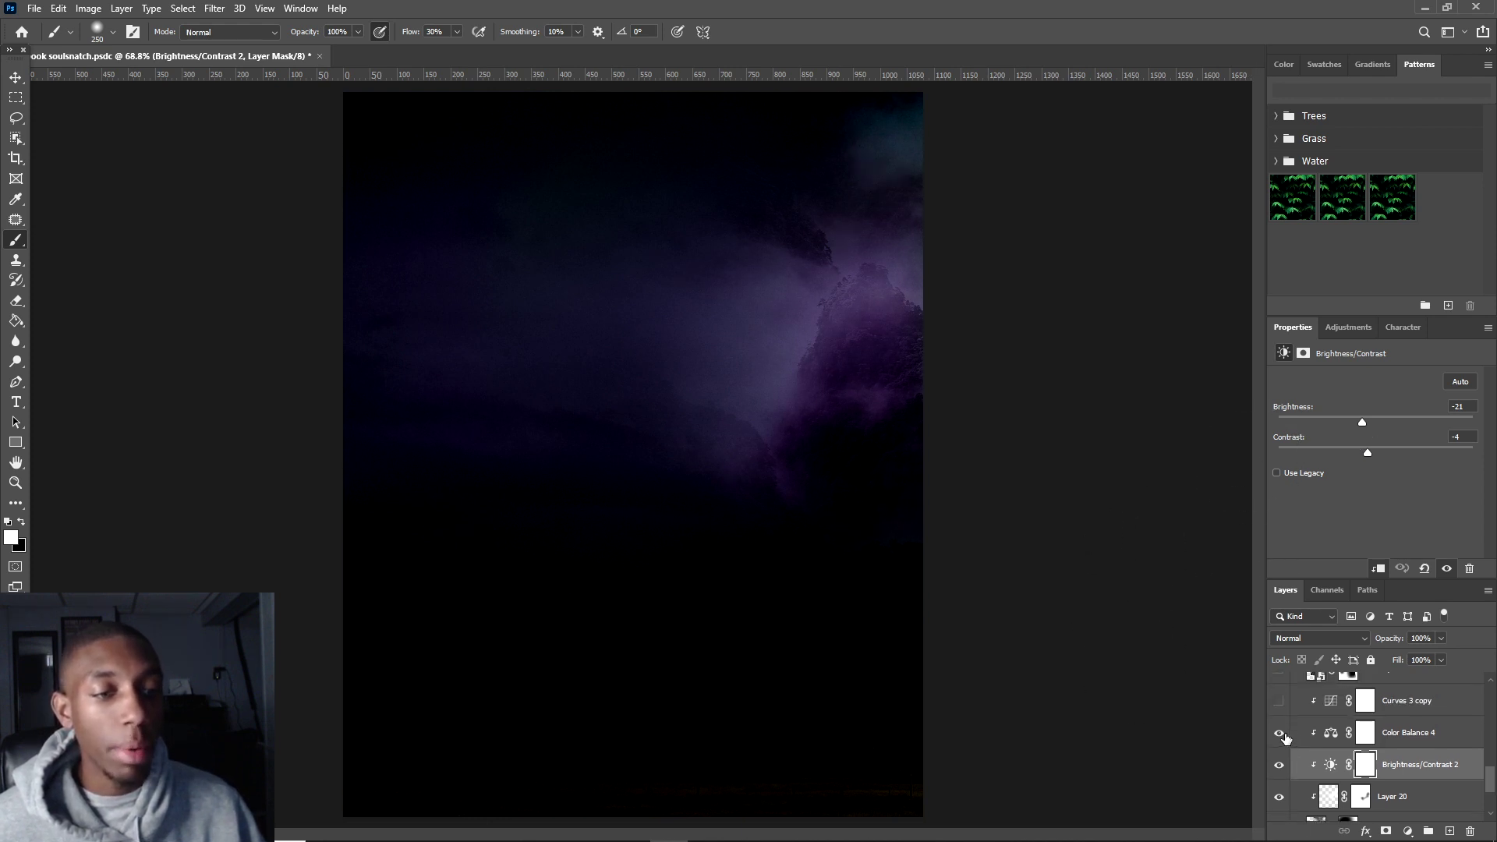
pyautogui.click(1407, 745)
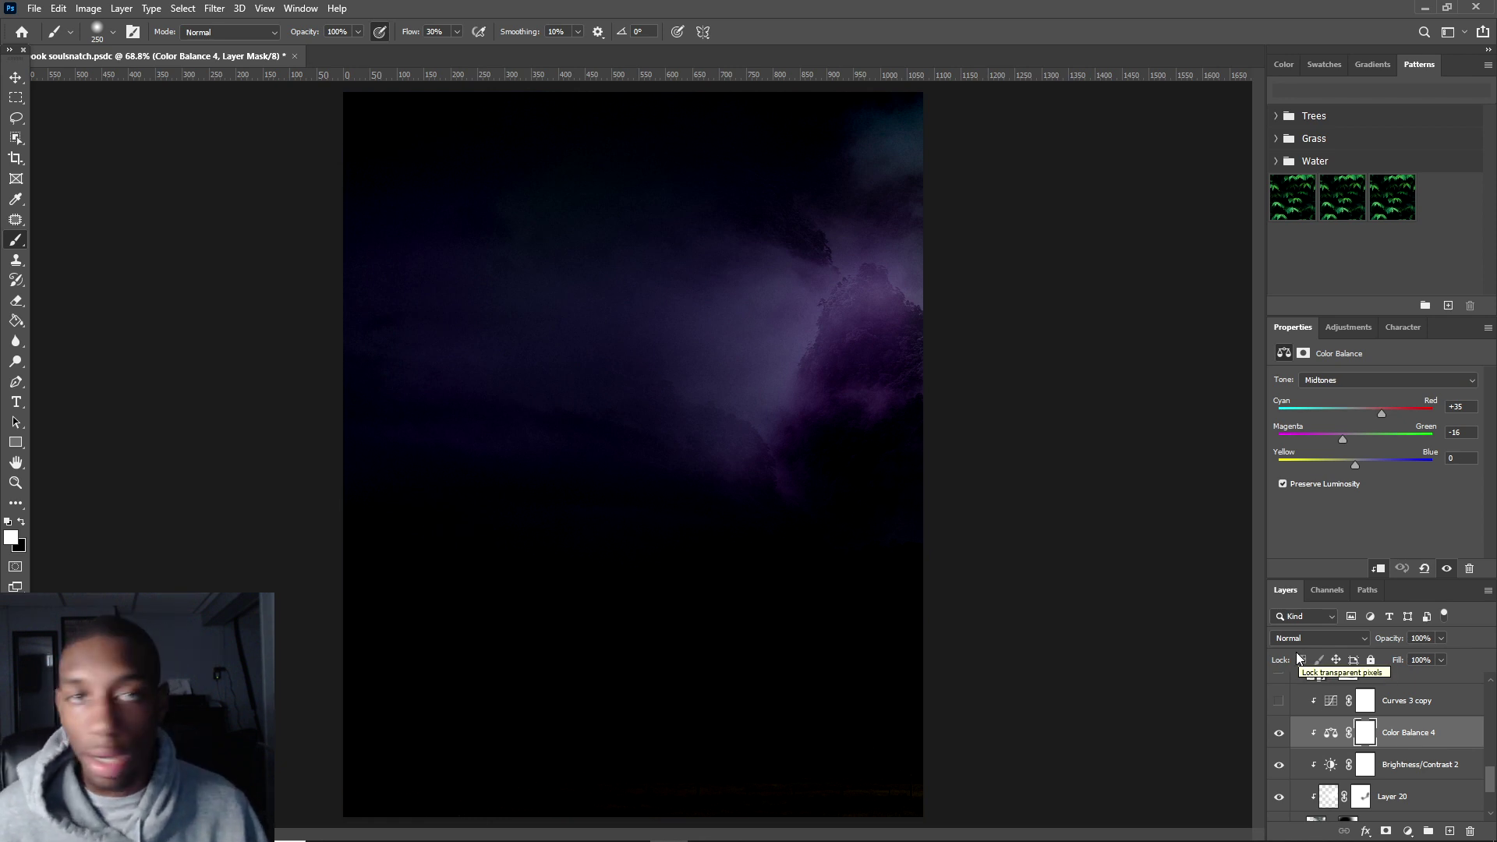
pyautogui.click(1279, 700)
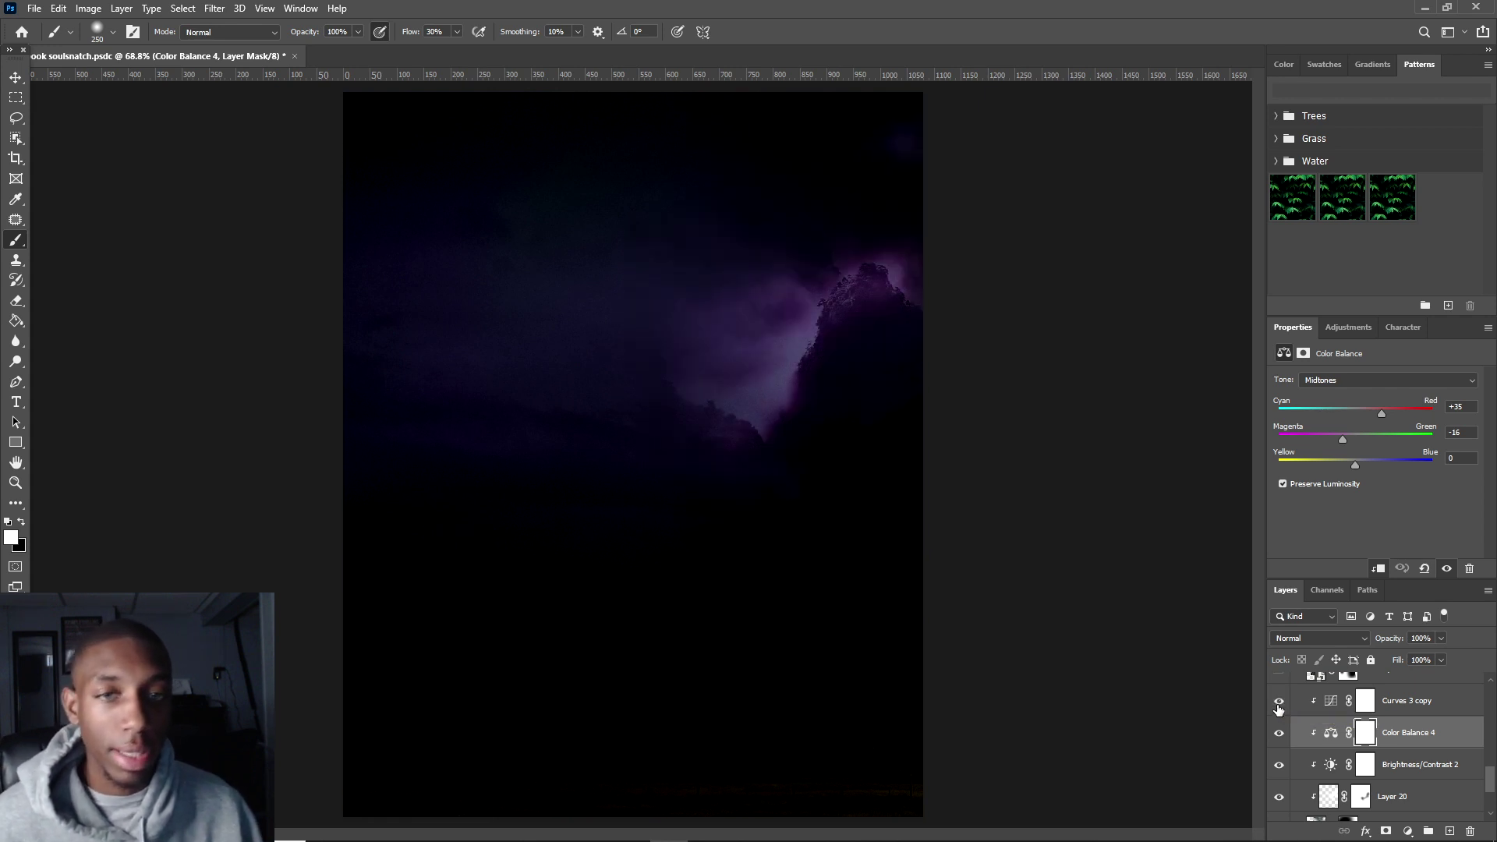
pyautogui.click(1372, 702)
pyautogui.scroll(-2, 1373, 721)
pyautogui.scroll(-1, 1372, 725)
pyautogui.click(1380, 742)
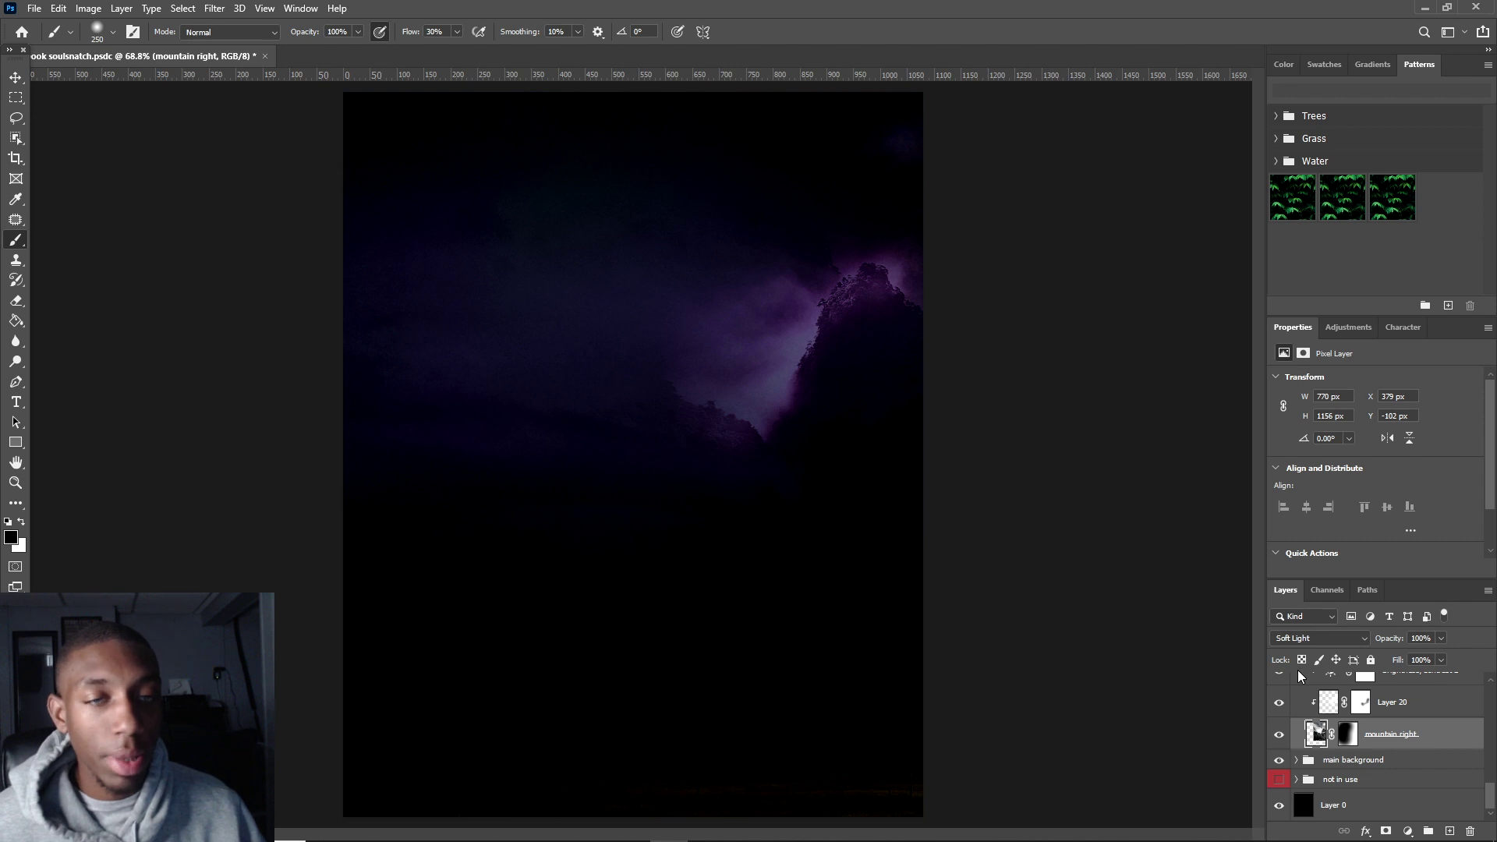
pyautogui.scroll(5, 1357, 731)
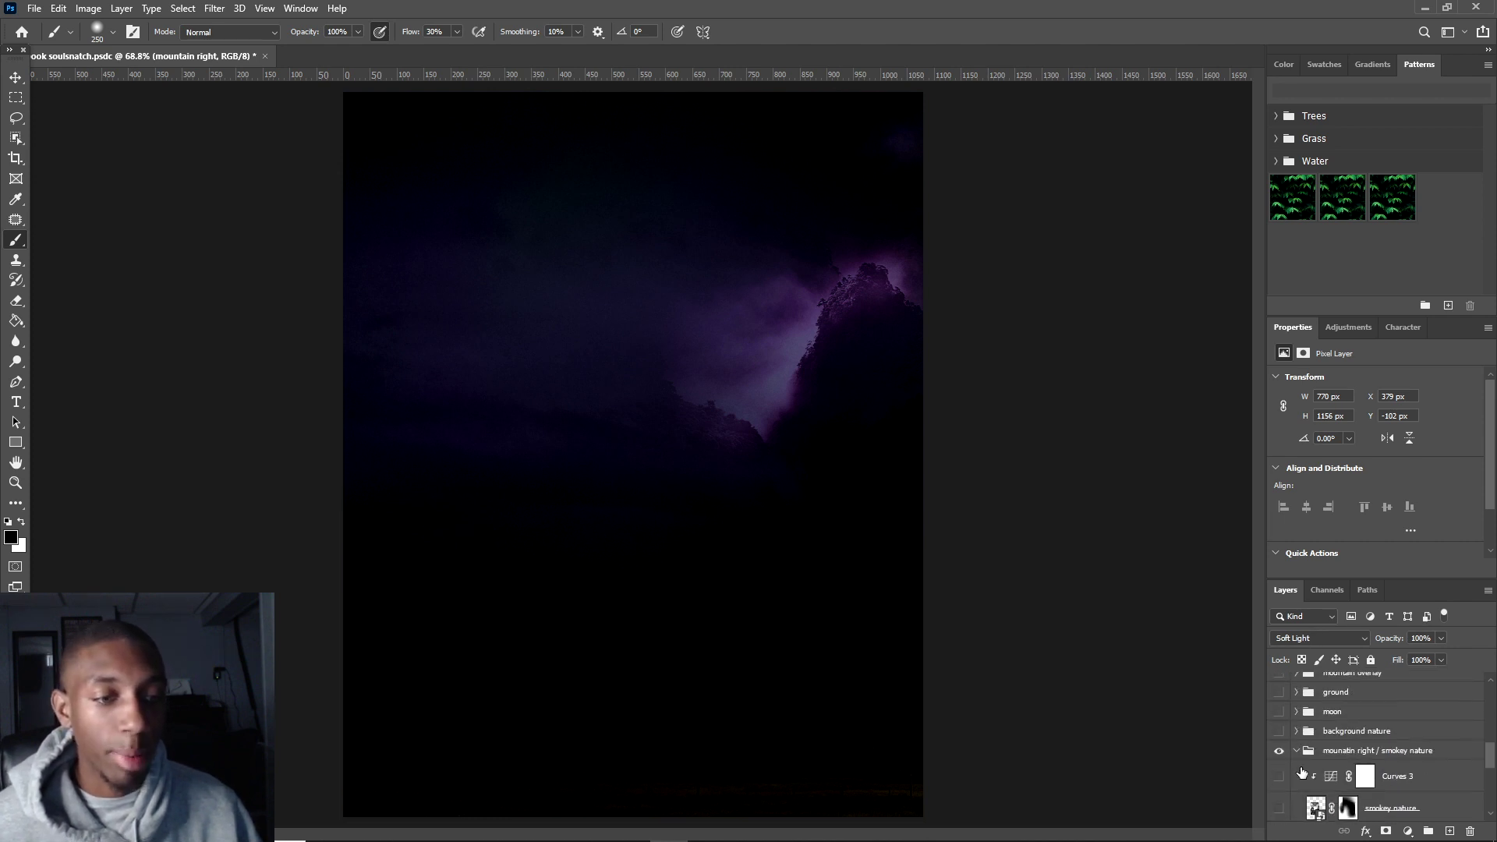
pyautogui.click(1279, 809)
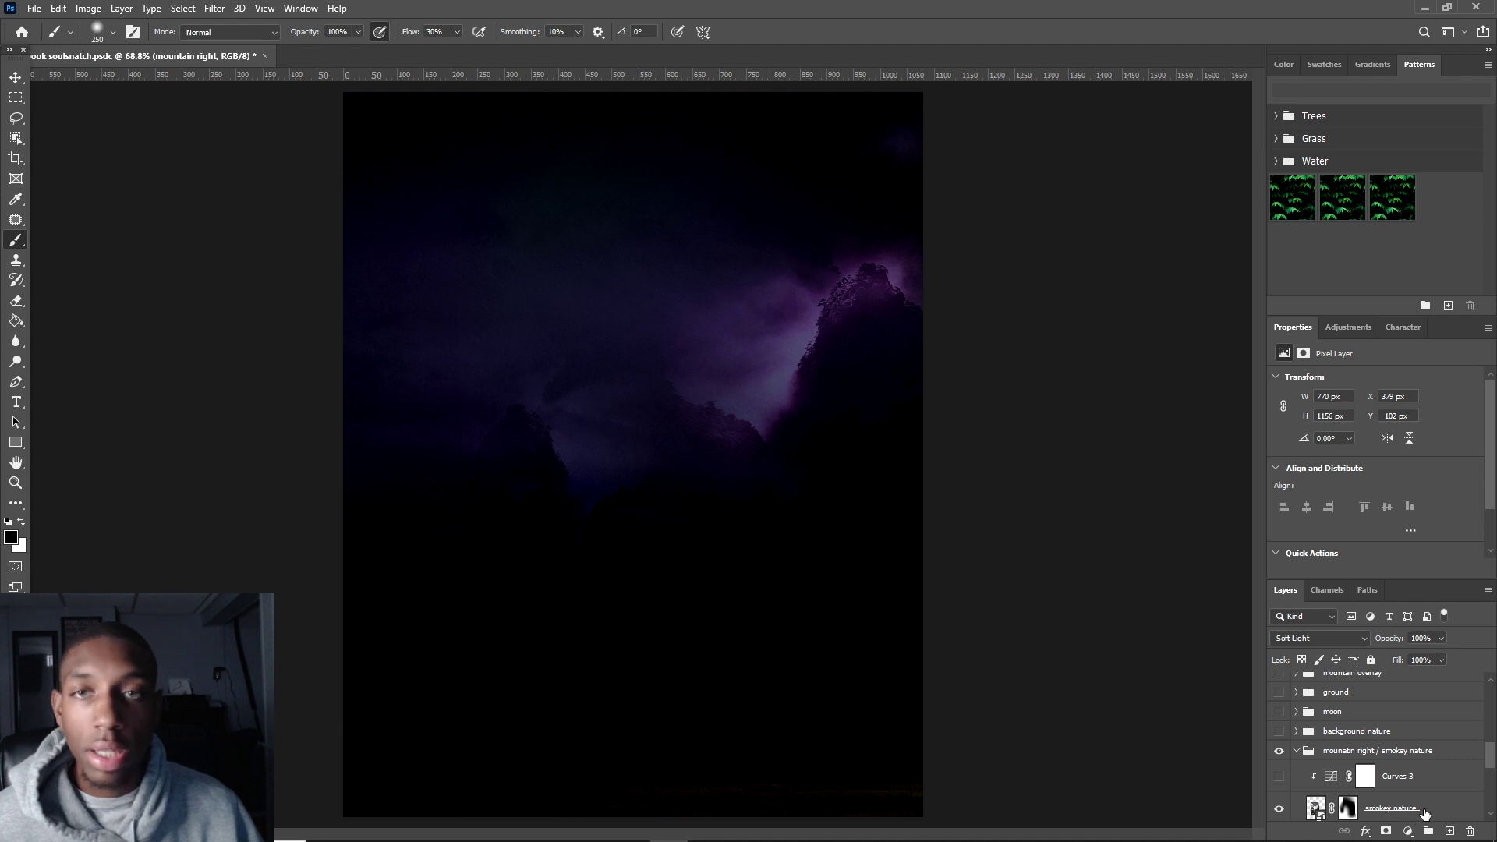
pyautogui.click(1279, 776)
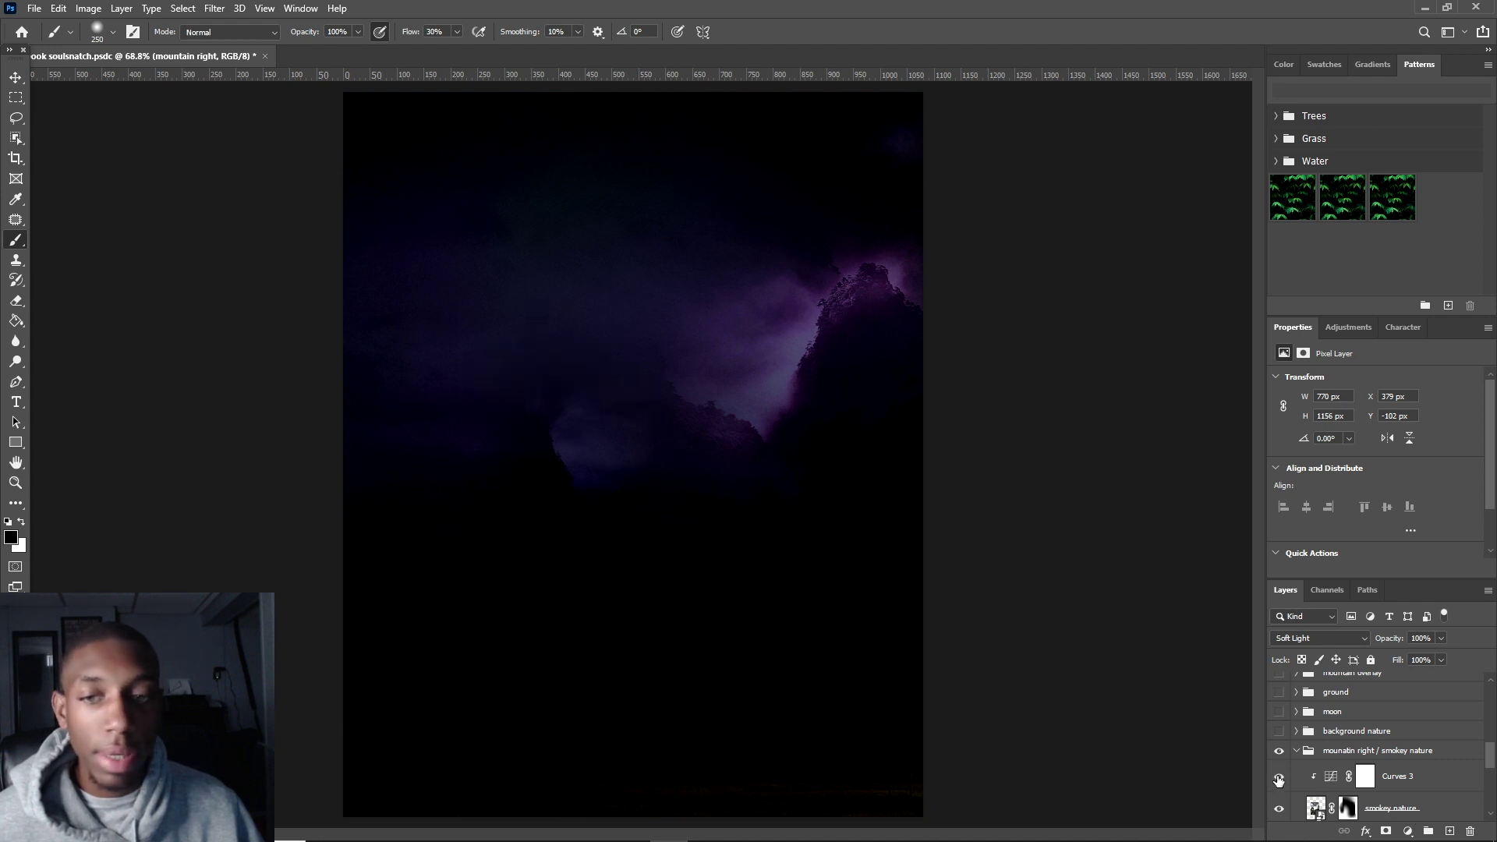
# - Add a trial Curves adjustment clipped to the smokey mountains, reshape it, then delete it
pyautogui.click(1365, 775)
pyautogui.press('x')
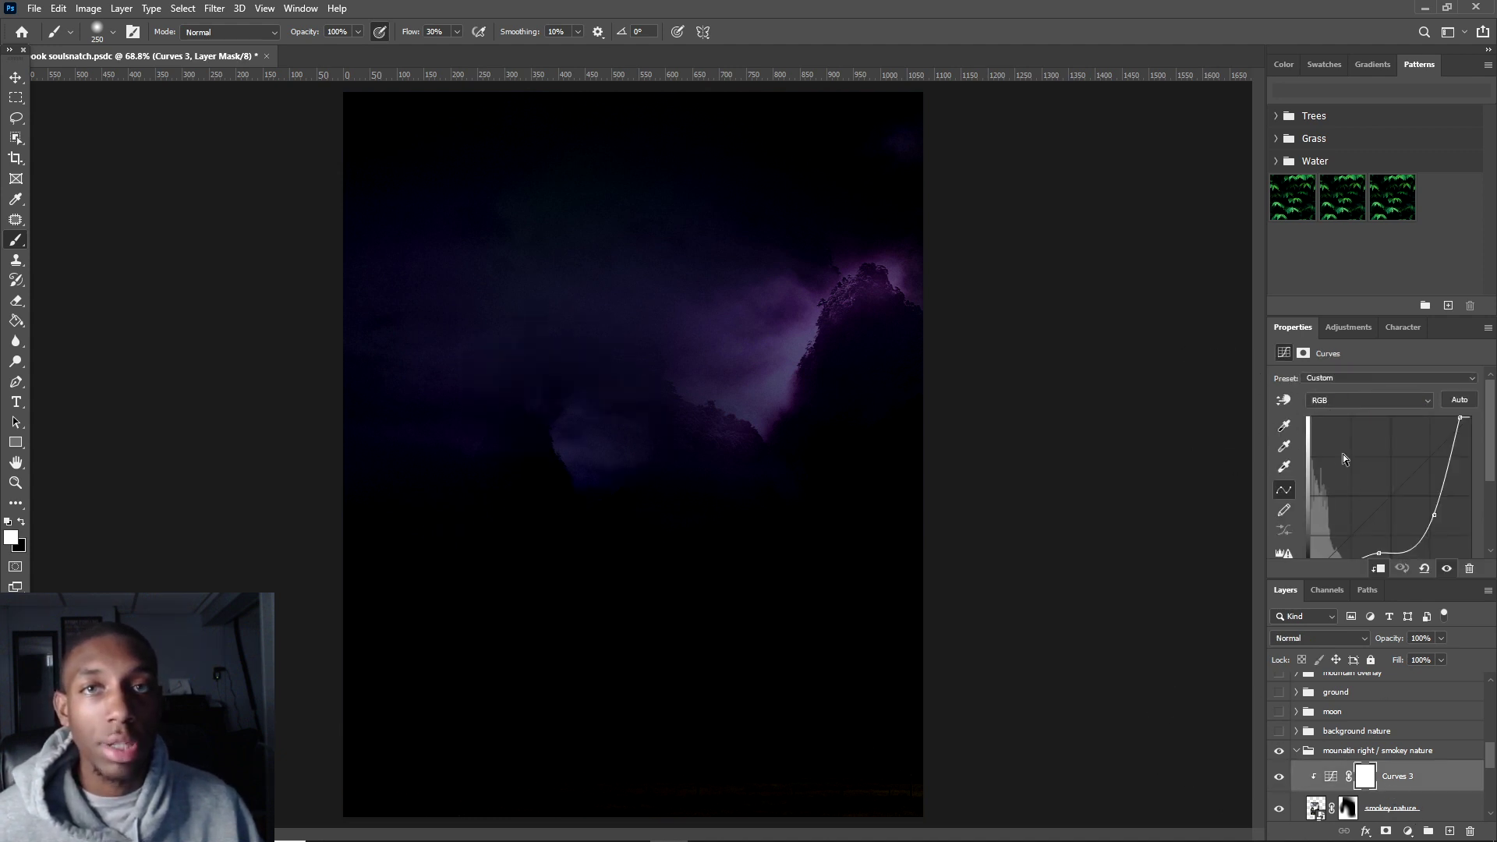
pyautogui.click(1407, 831)
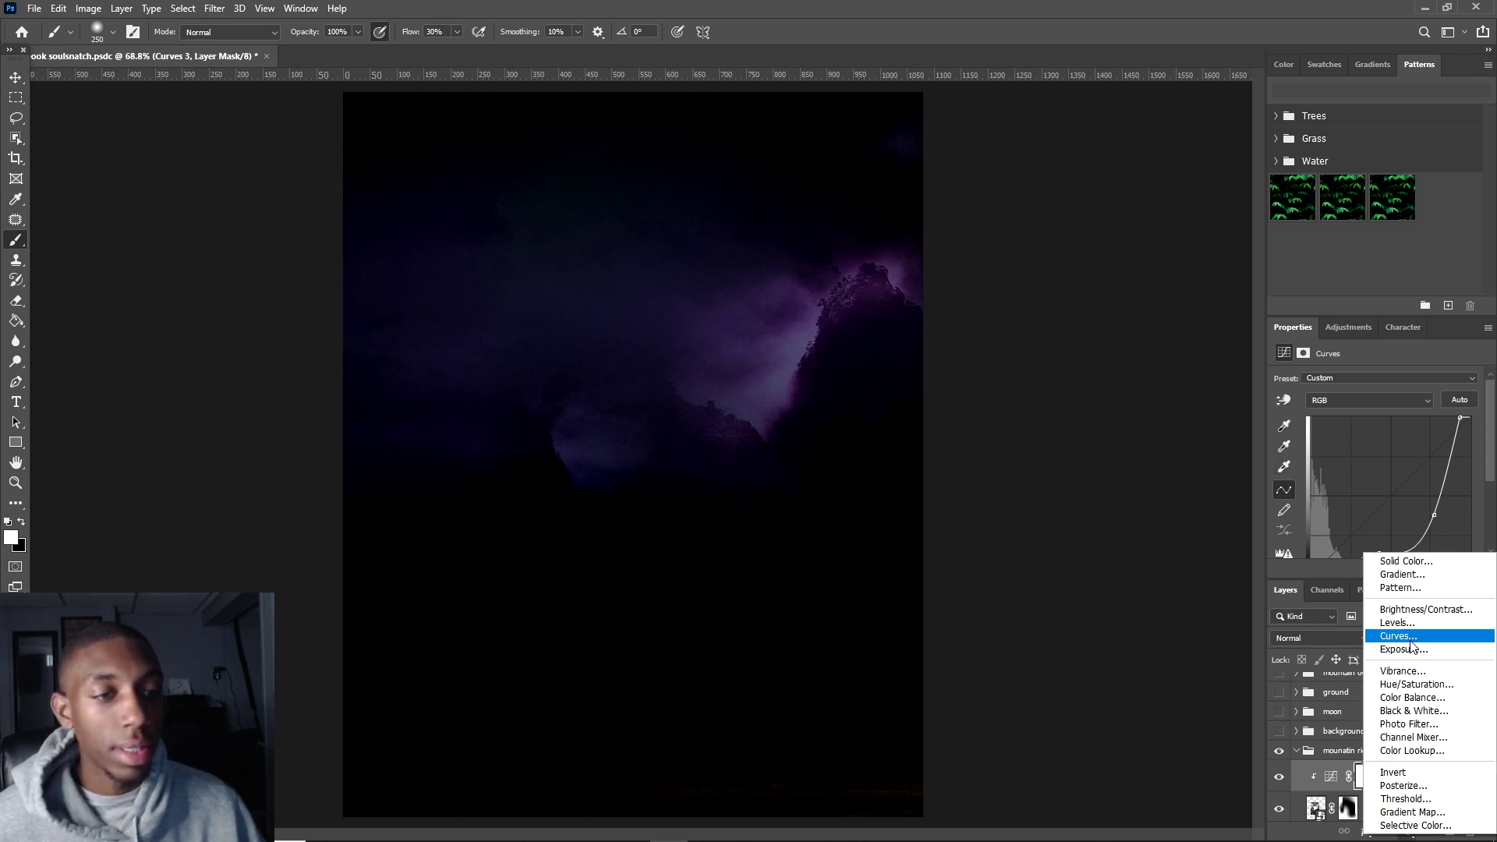
pyautogui.click(1395, 631)
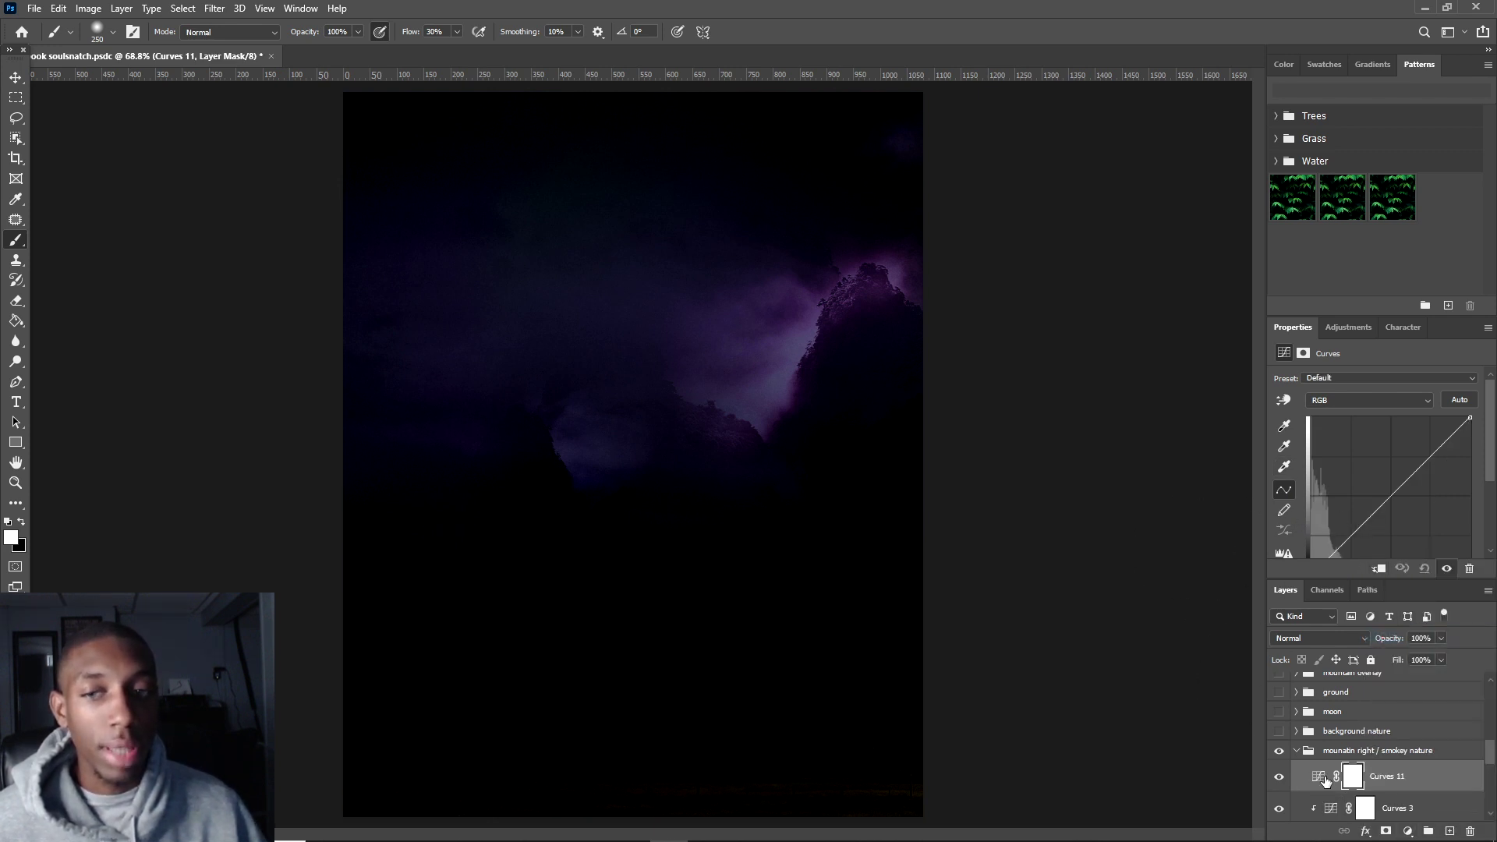
pyautogui.scroll(-2, 1356, 506)
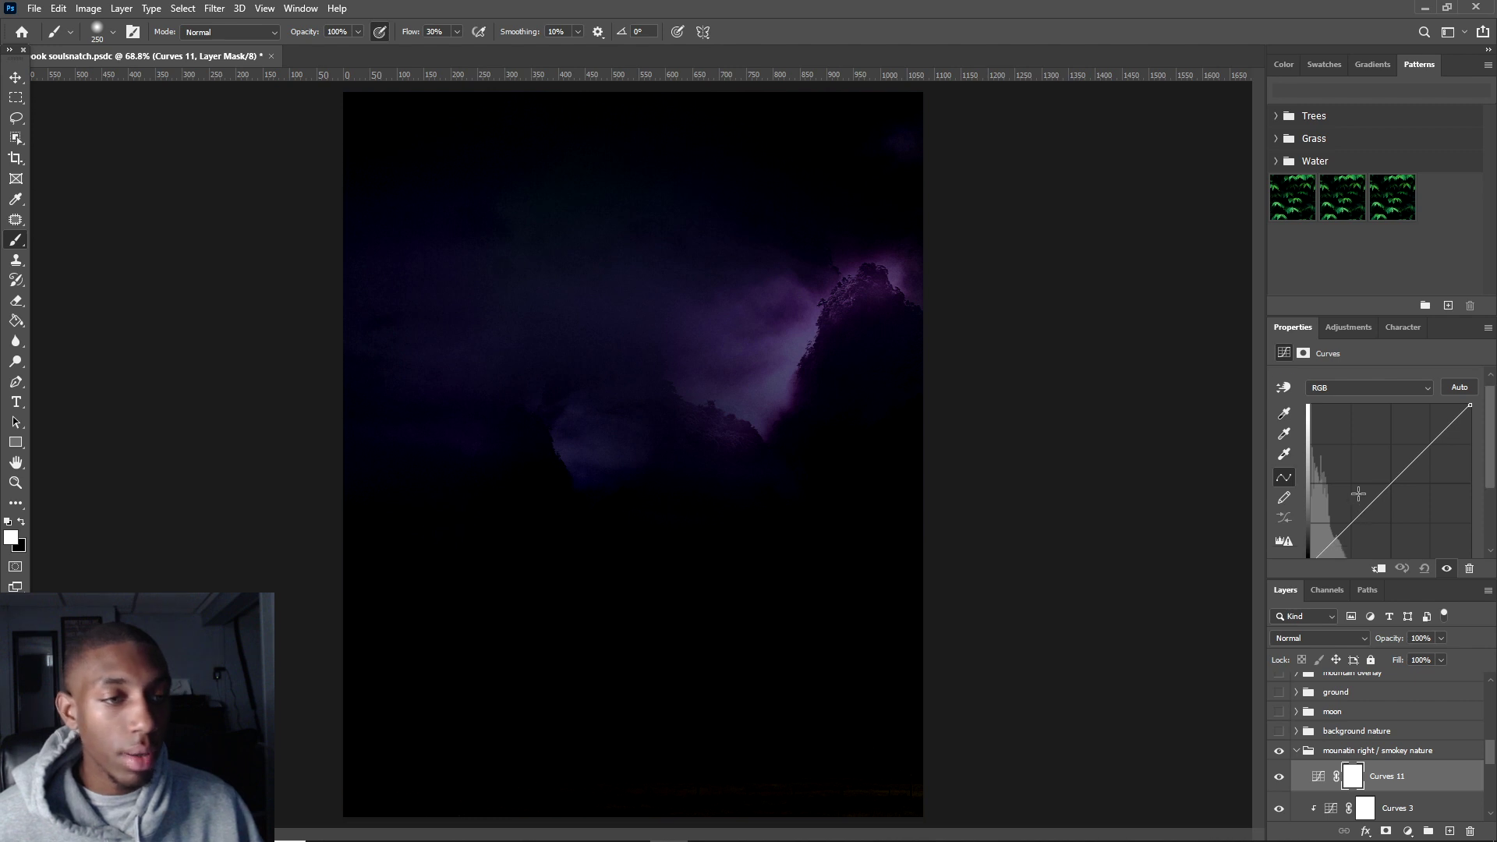
pyautogui.moveTo(1368, 460); pyautogui.dragTo(1394, 477)
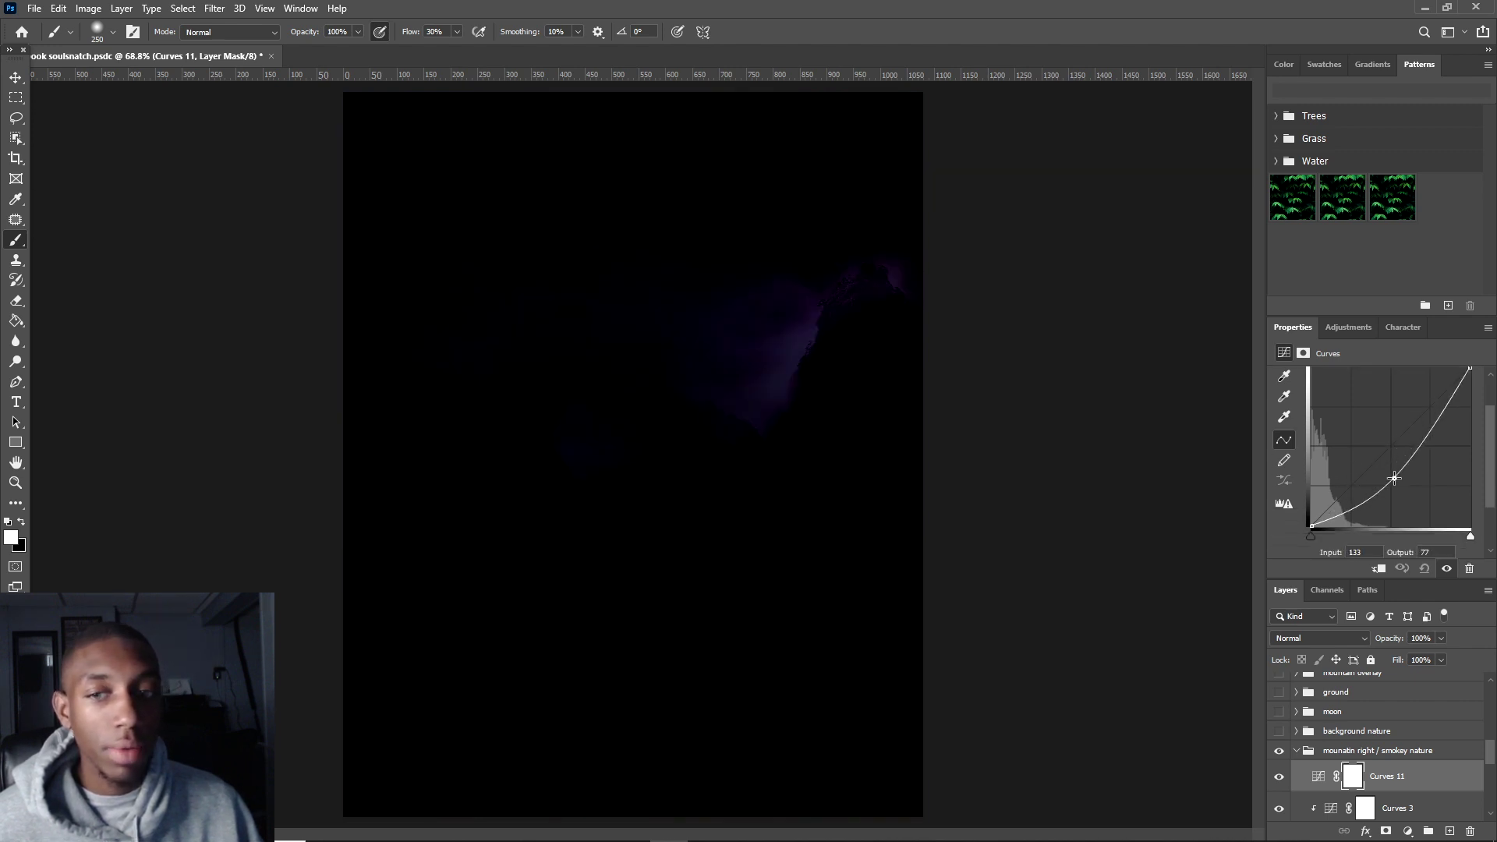
pyautogui.keyDown('alt'); pyautogui.click(1396, 792); pyautogui.keyUp('alt')
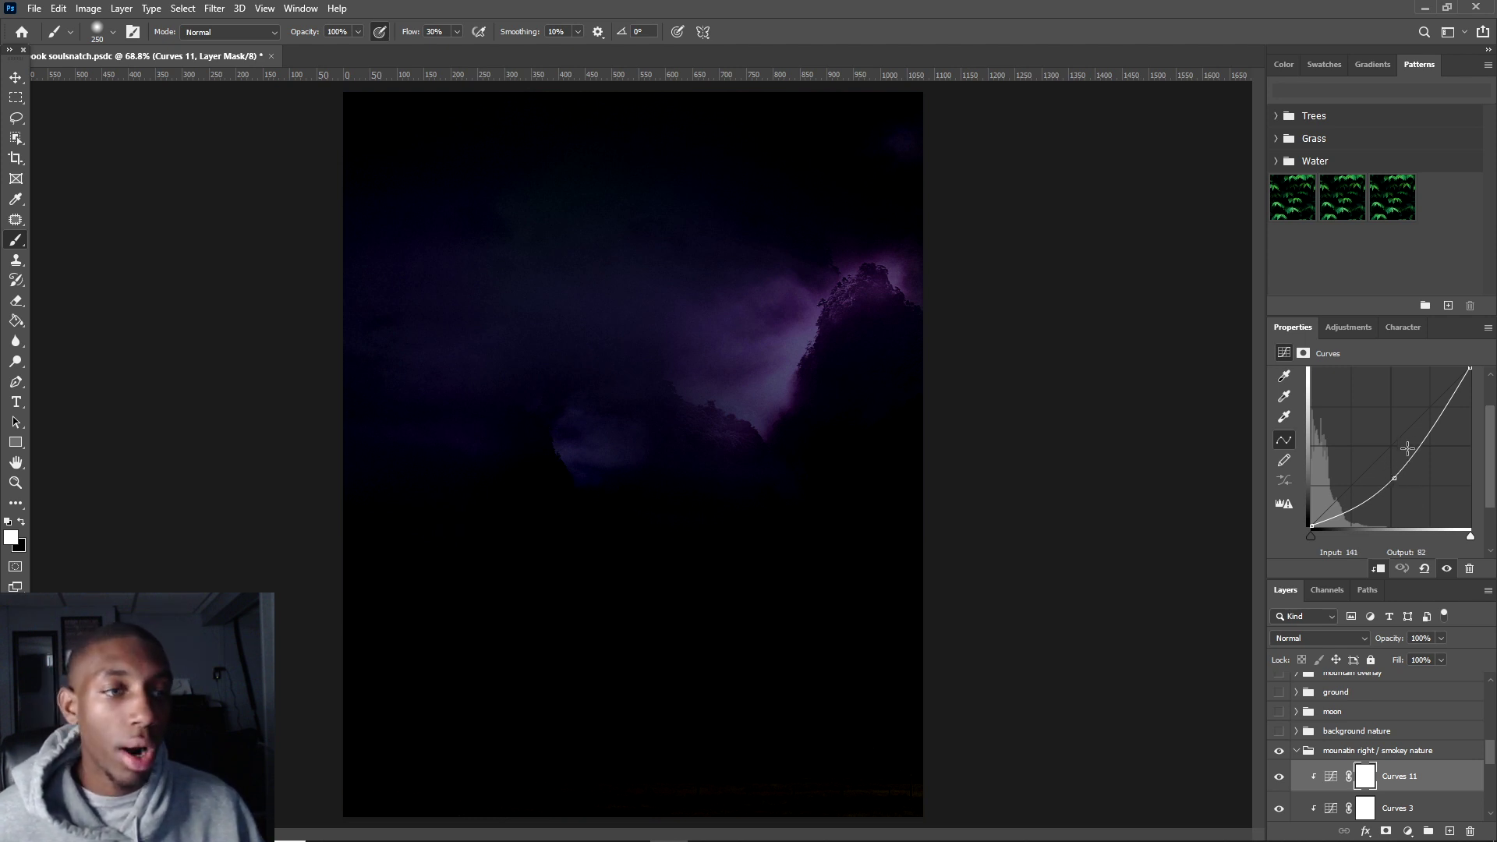
pyautogui.moveTo(1403, 445); pyautogui.dragTo(1349, 463)
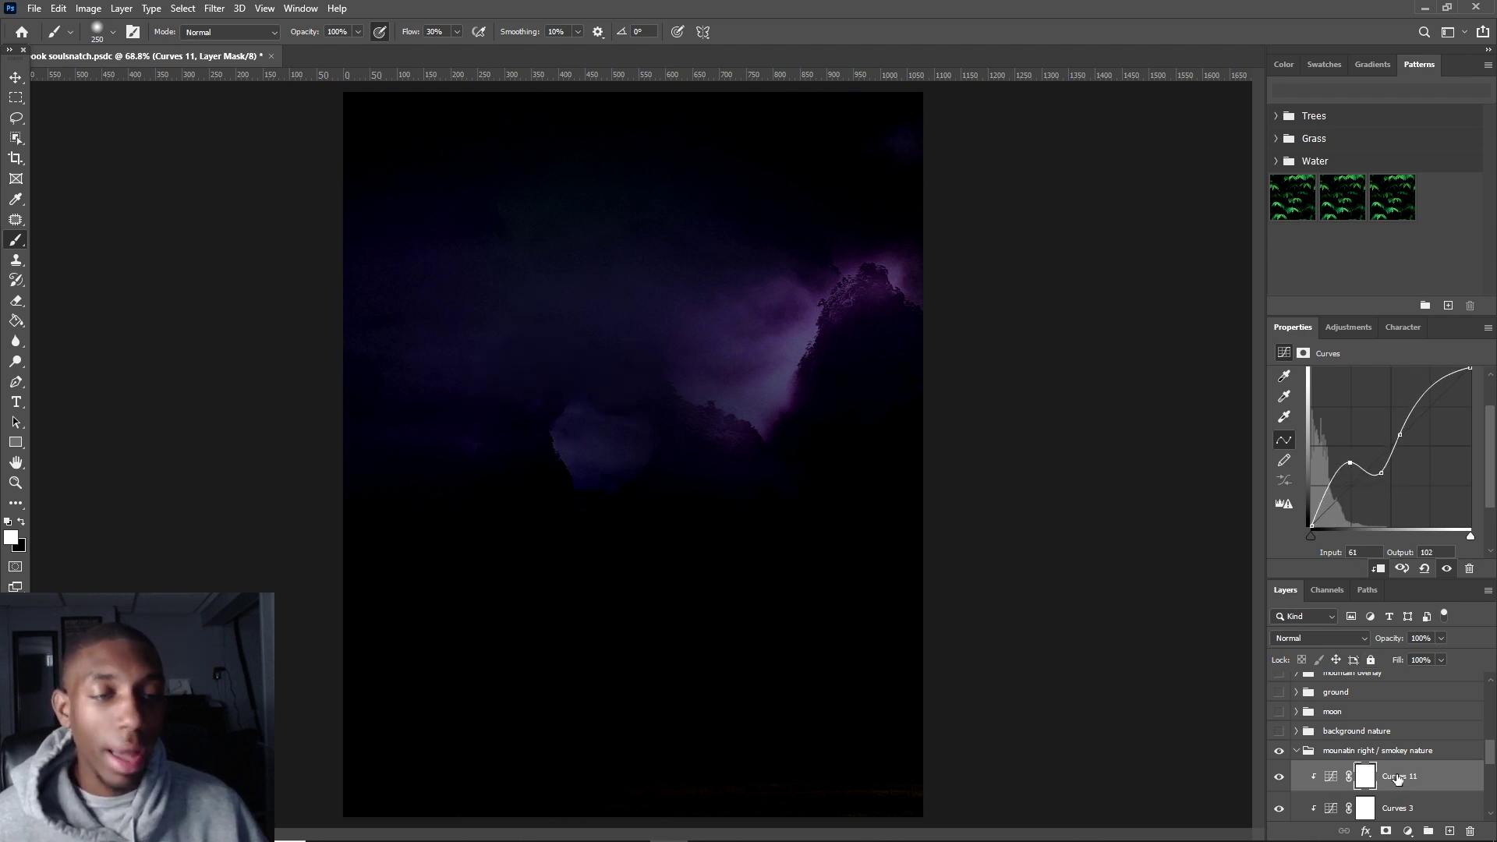
pyautogui.press('Delete')
# - Collapse the mountain group, then show and expand the background nature group
pyautogui.click(1296, 750)
pyautogui.click(1279, 731)
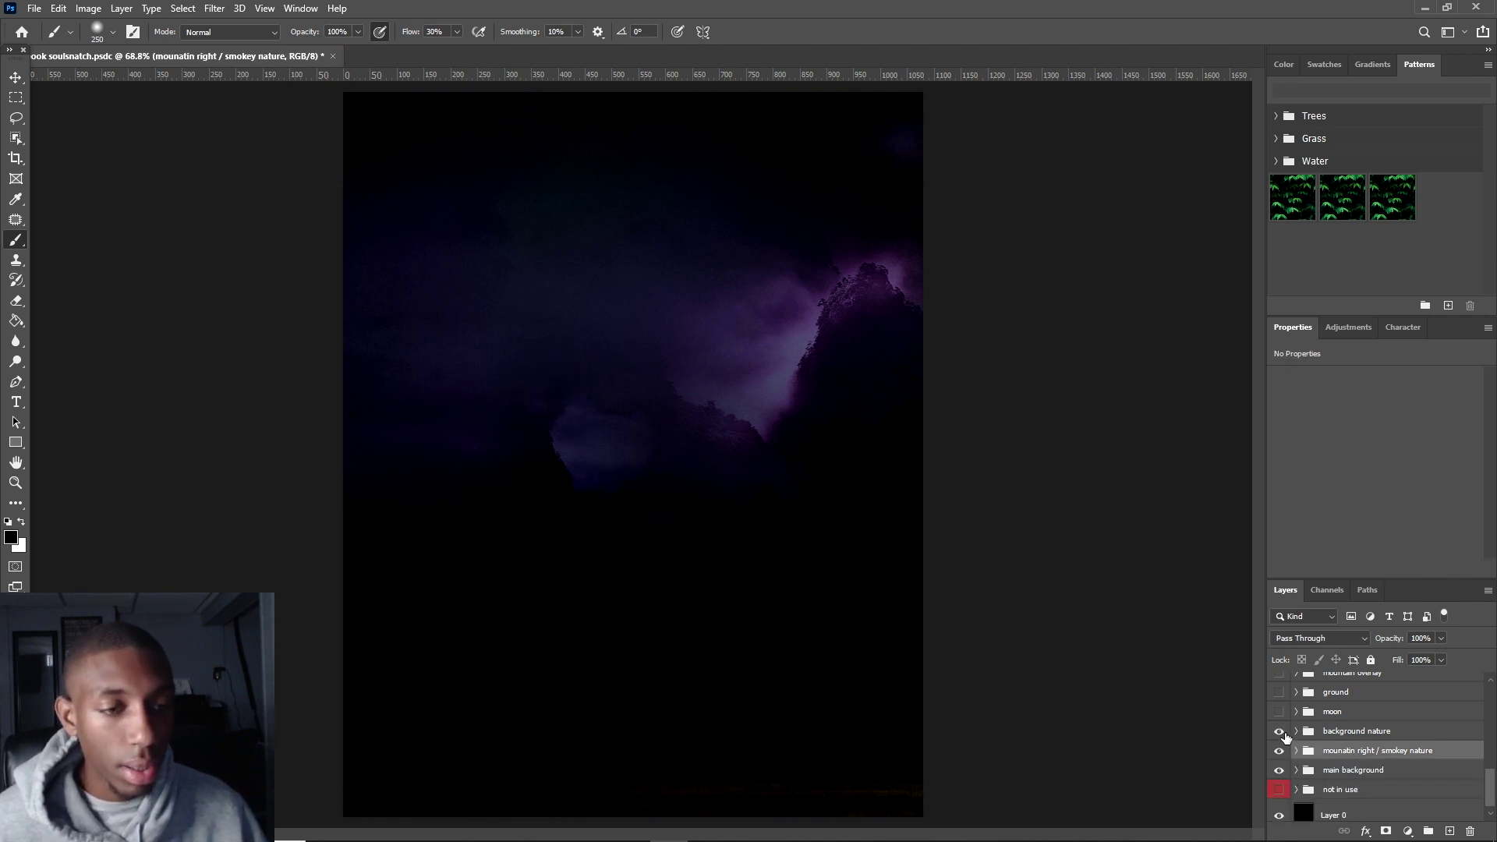
pyautogui.click(1296, 730)
# - Open the background nature smart object to view its beach photo, then close it
pyautogui.scroll(-1, 1309, 737)
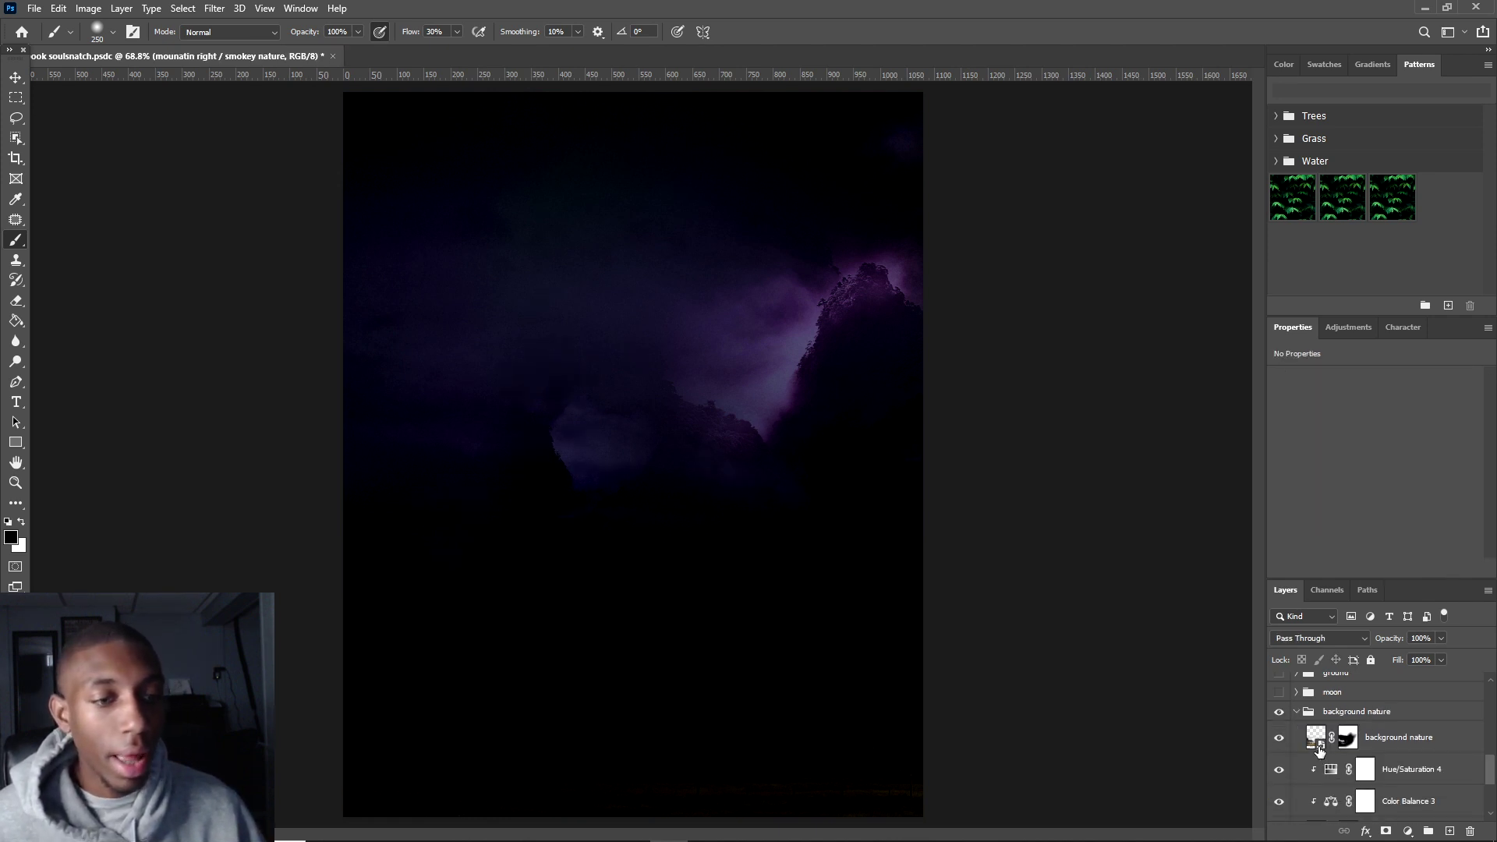
pyautogui.click(1314, 734)
pyautogui.doubleClick(1315, 734)
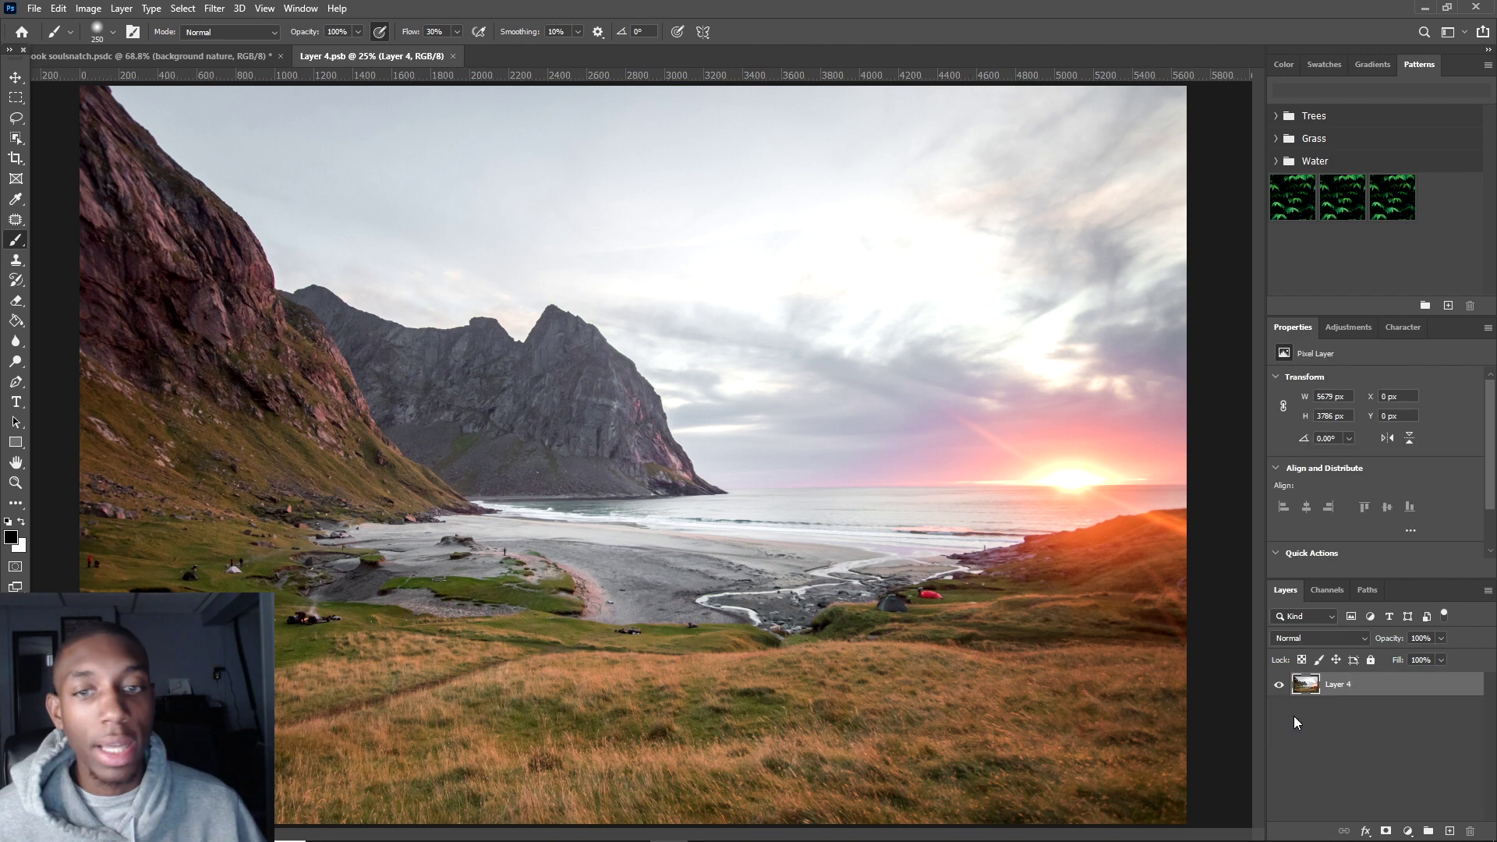
pyautogui.click(453, 57)
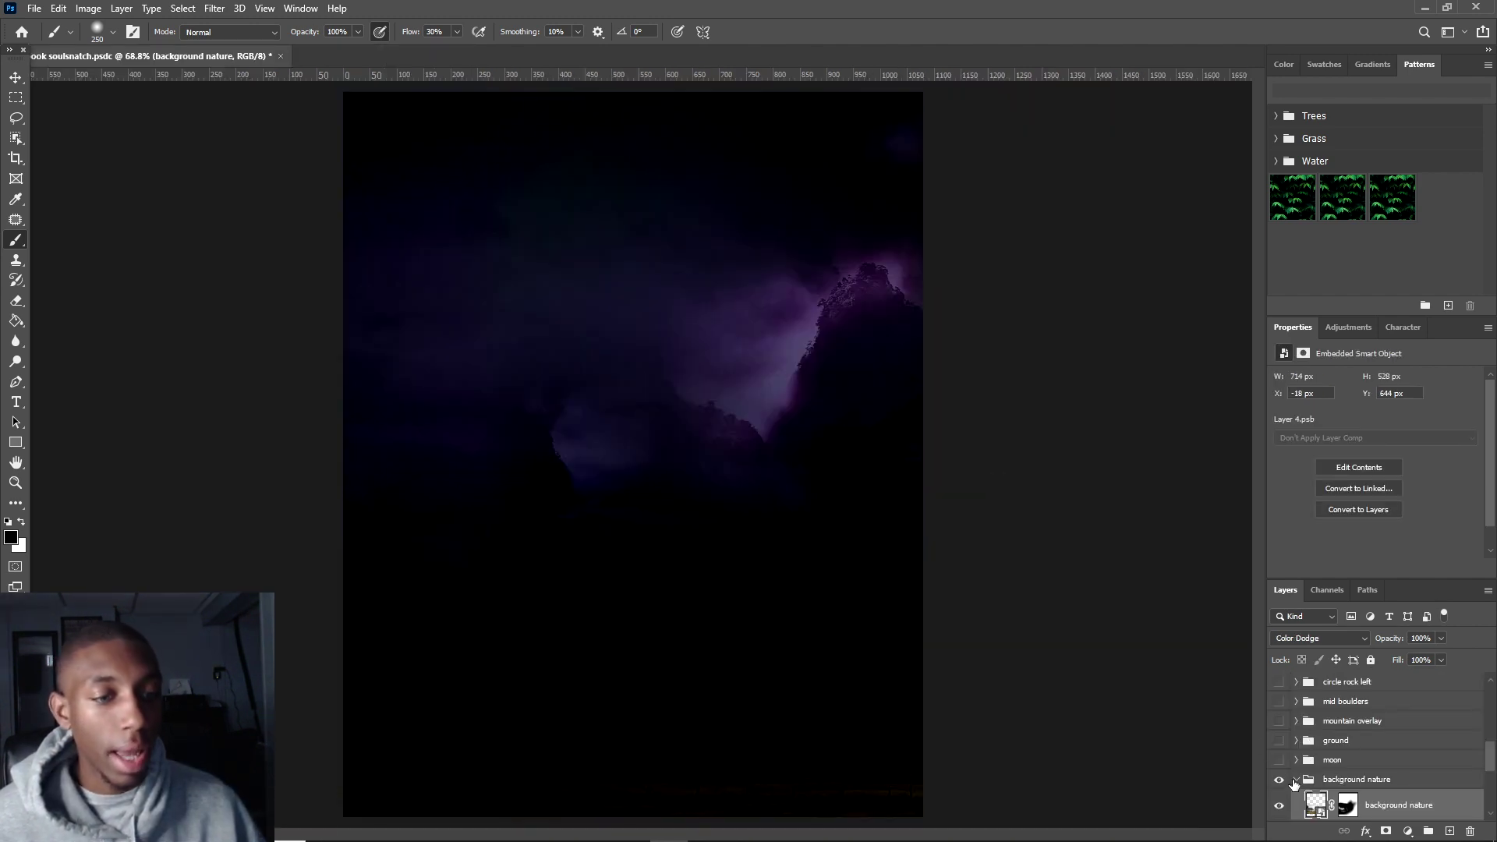
# - Show and expand the moon group and preview the moon smart object's source
pyautogui.click(1296, 780)
pyautogui.click(1279, 760)
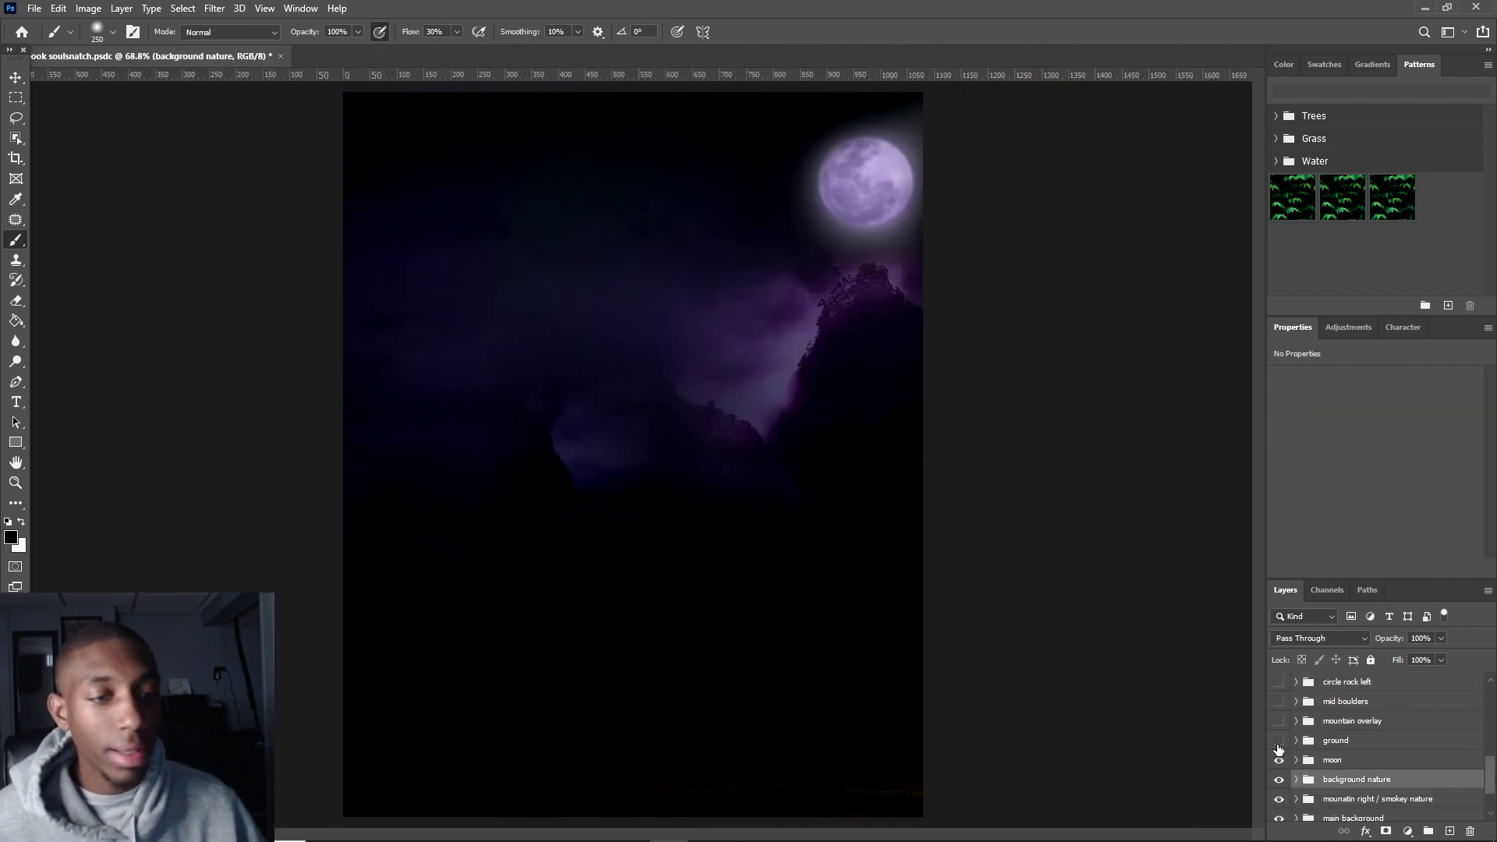
pyautogui.click(1295, 761)
pyautogui.scroll(-3, 1356, 760)
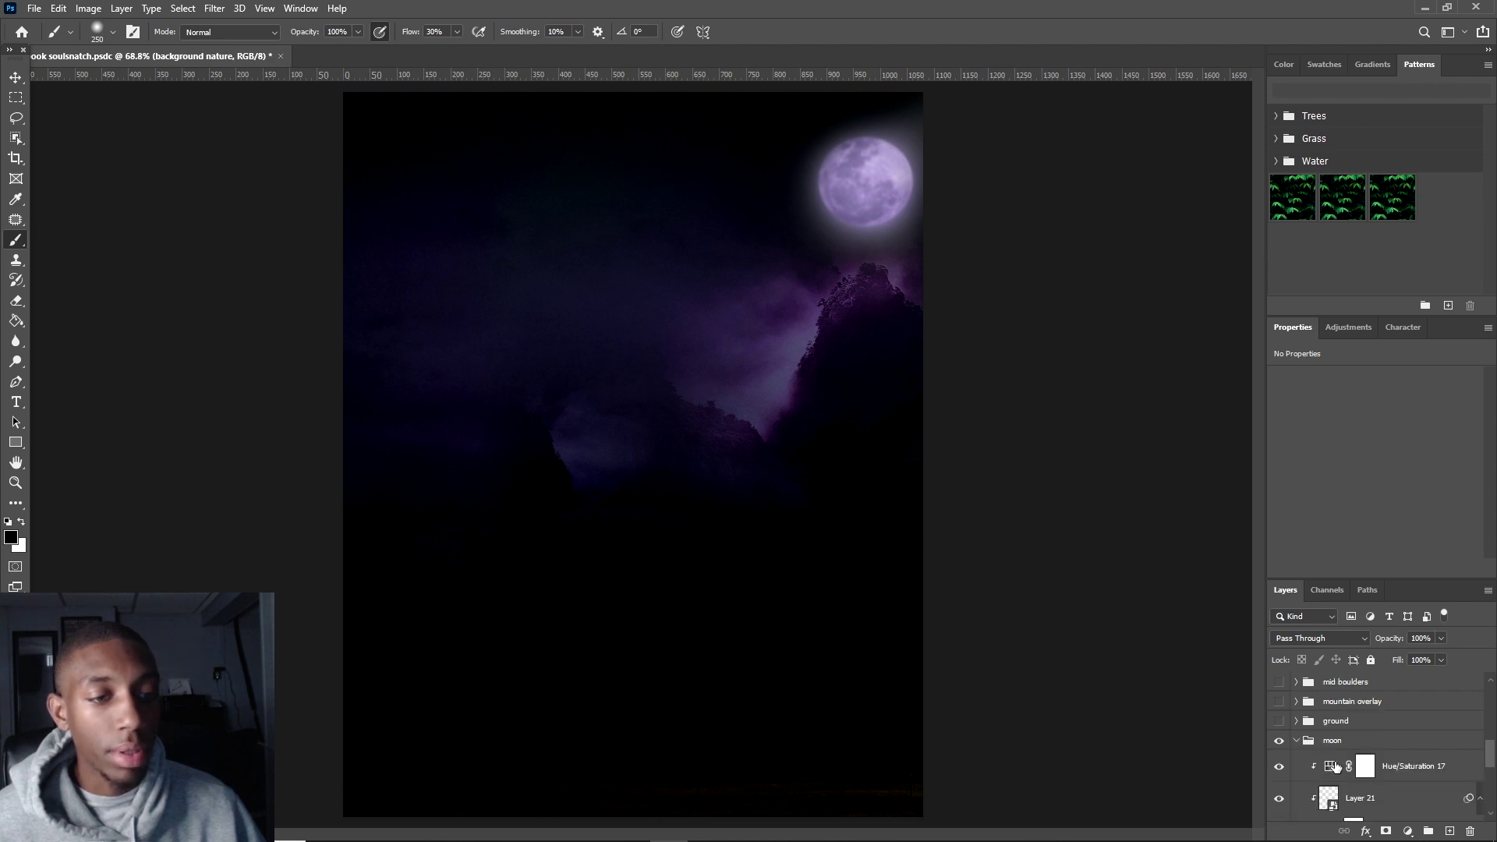
pyautogui.doubleClick(1316, 718)
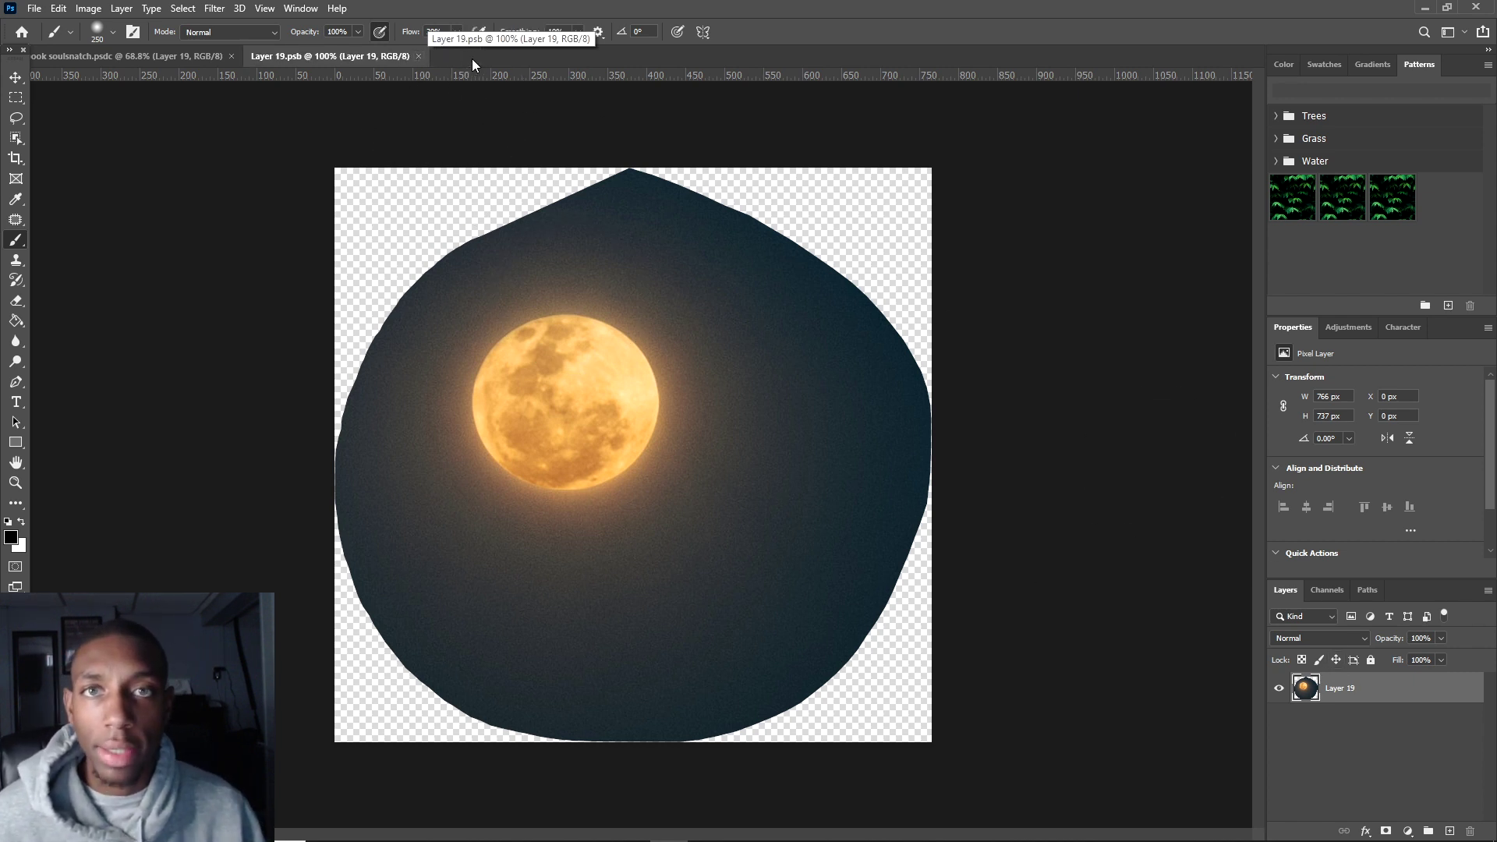
pyautogui.click(419, 57)
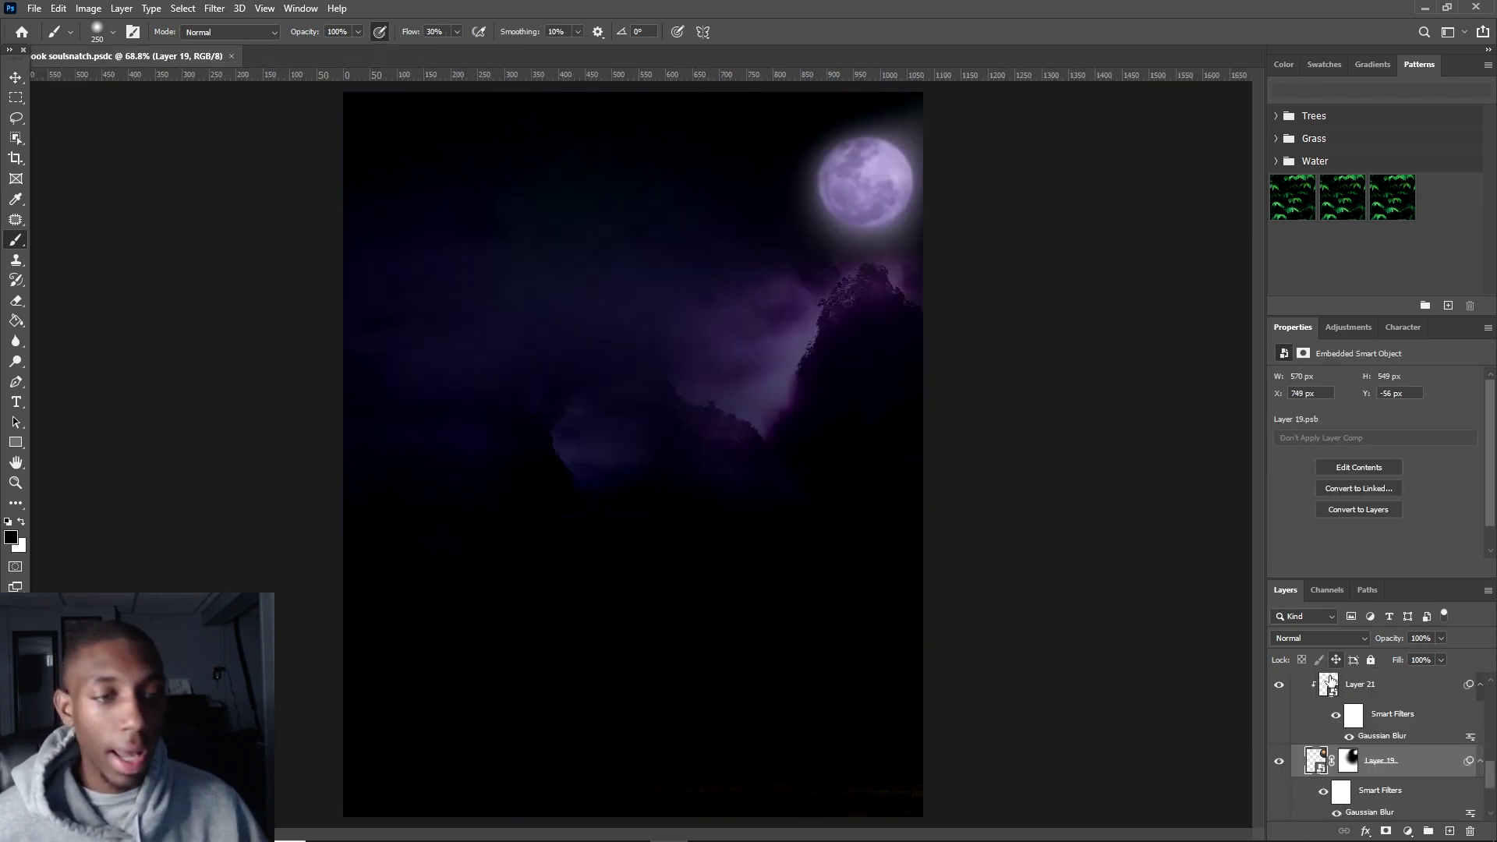
# - Compare the moon with Layer 19 and the Layer 21 glow toggled, leaving both on
pyautogui.click(1282, 782)
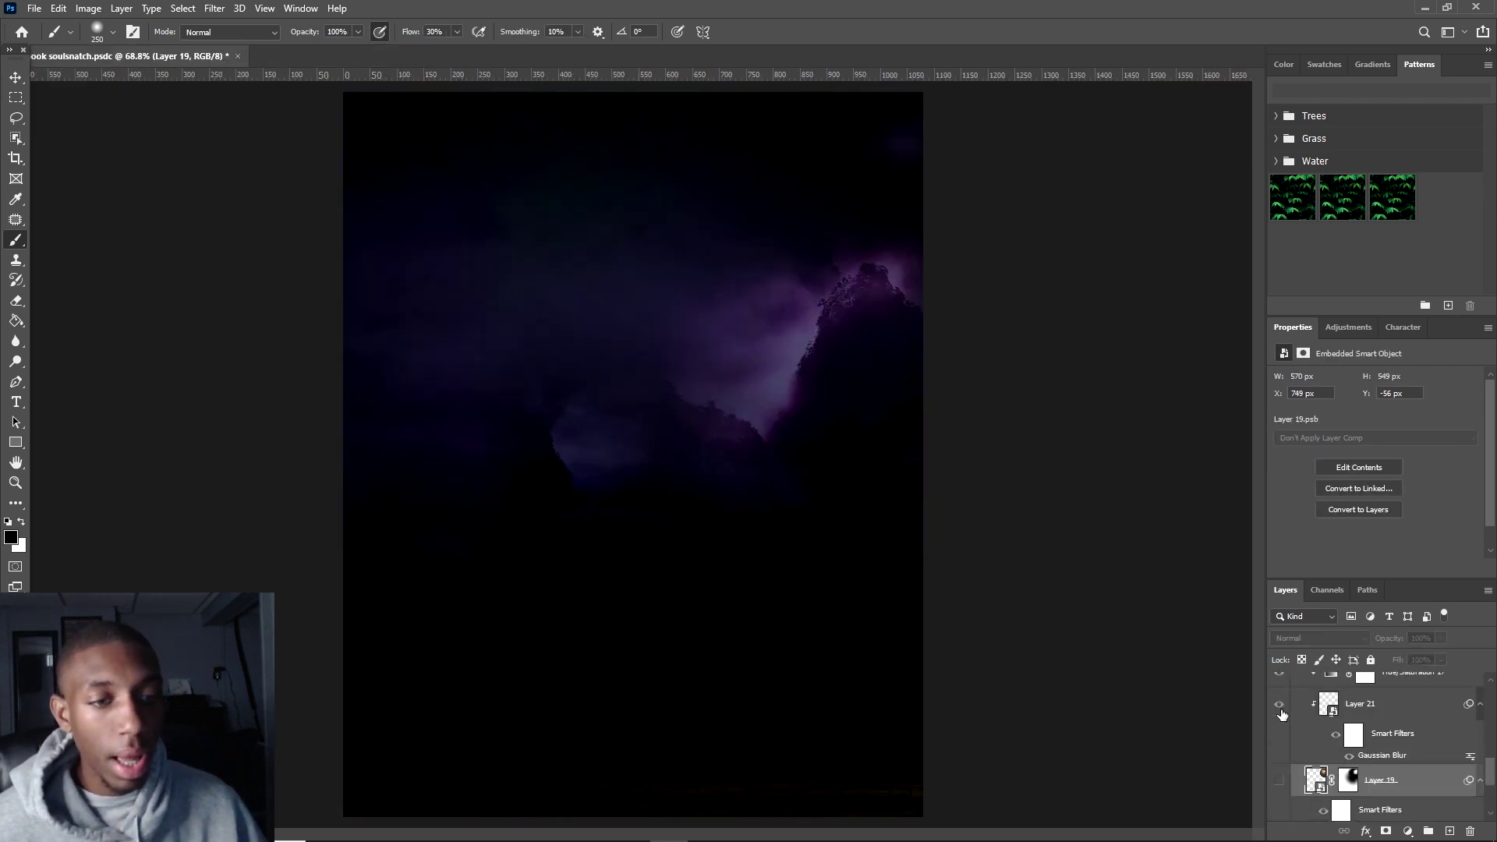
pyautogui.click(1282, 784)
pyautogui.click(1278, 706)
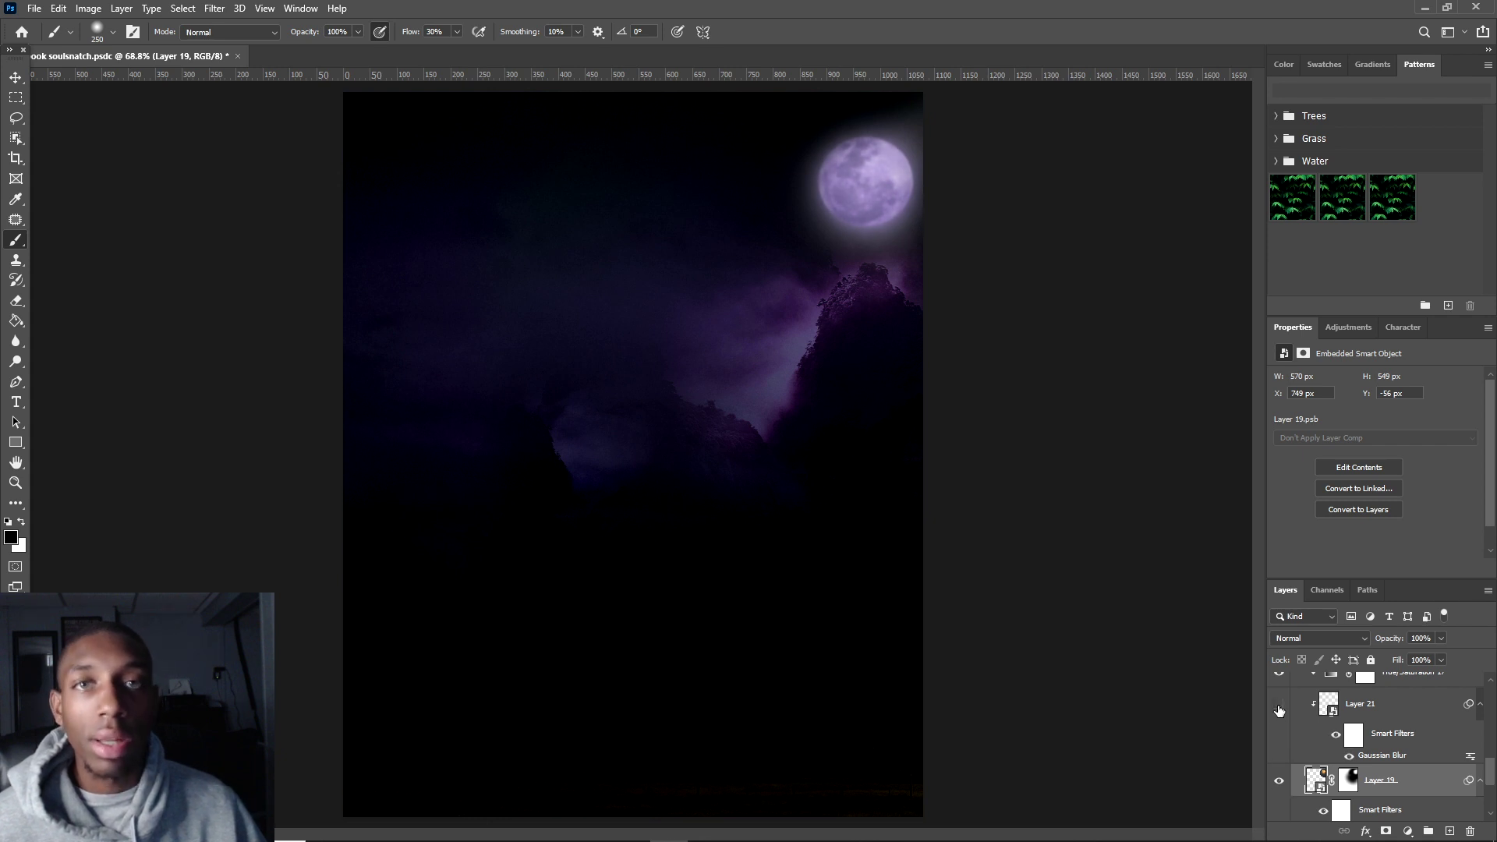
pyautogui.click(1278, 707)
pyautogui.click(1278, 706)
pyautogui.click(1278, 706)
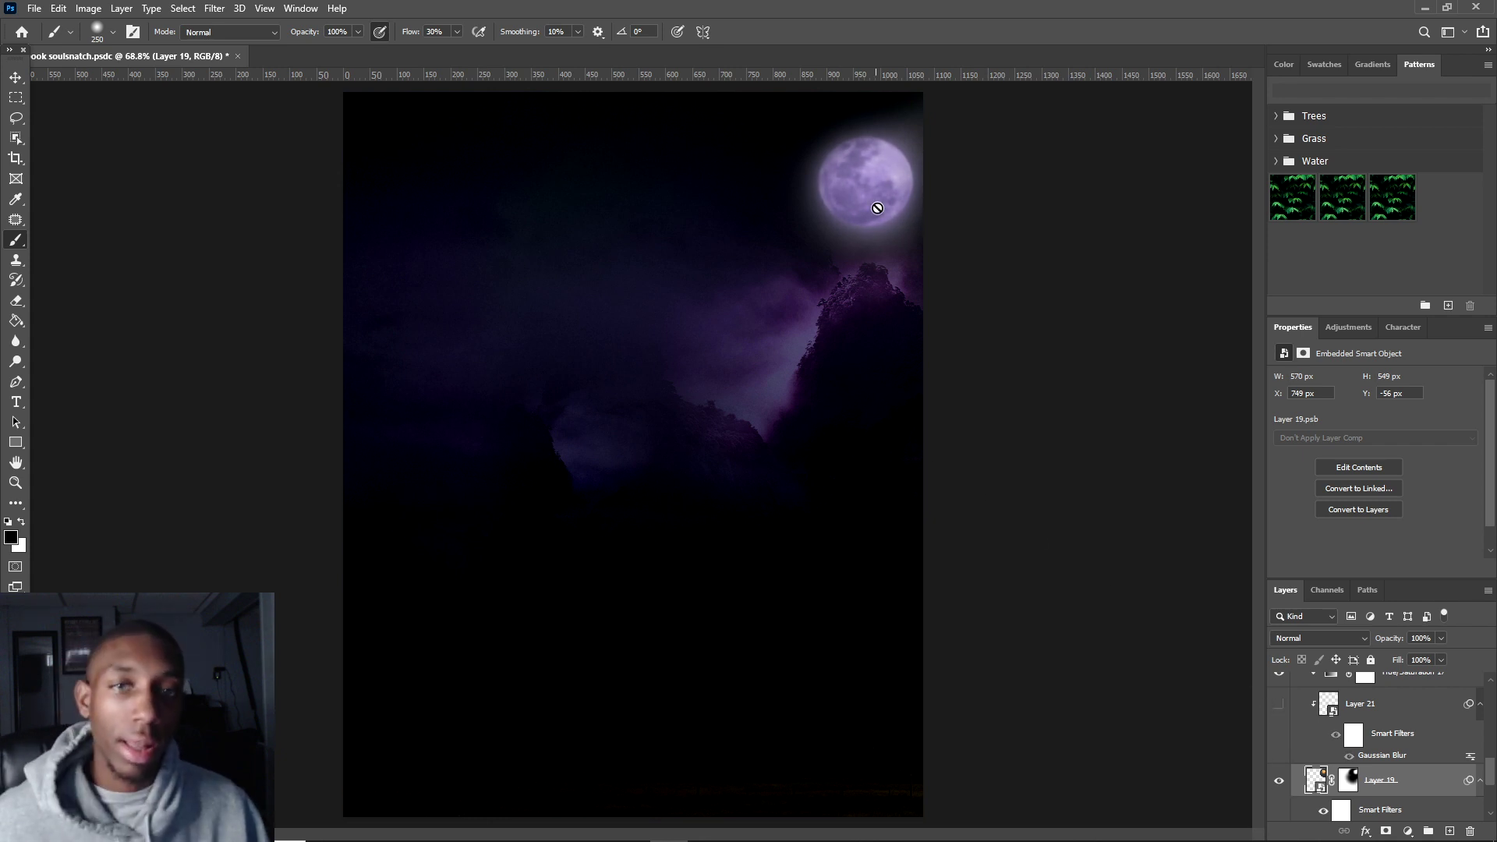
pyautogui.scroll(6, 877, 208)
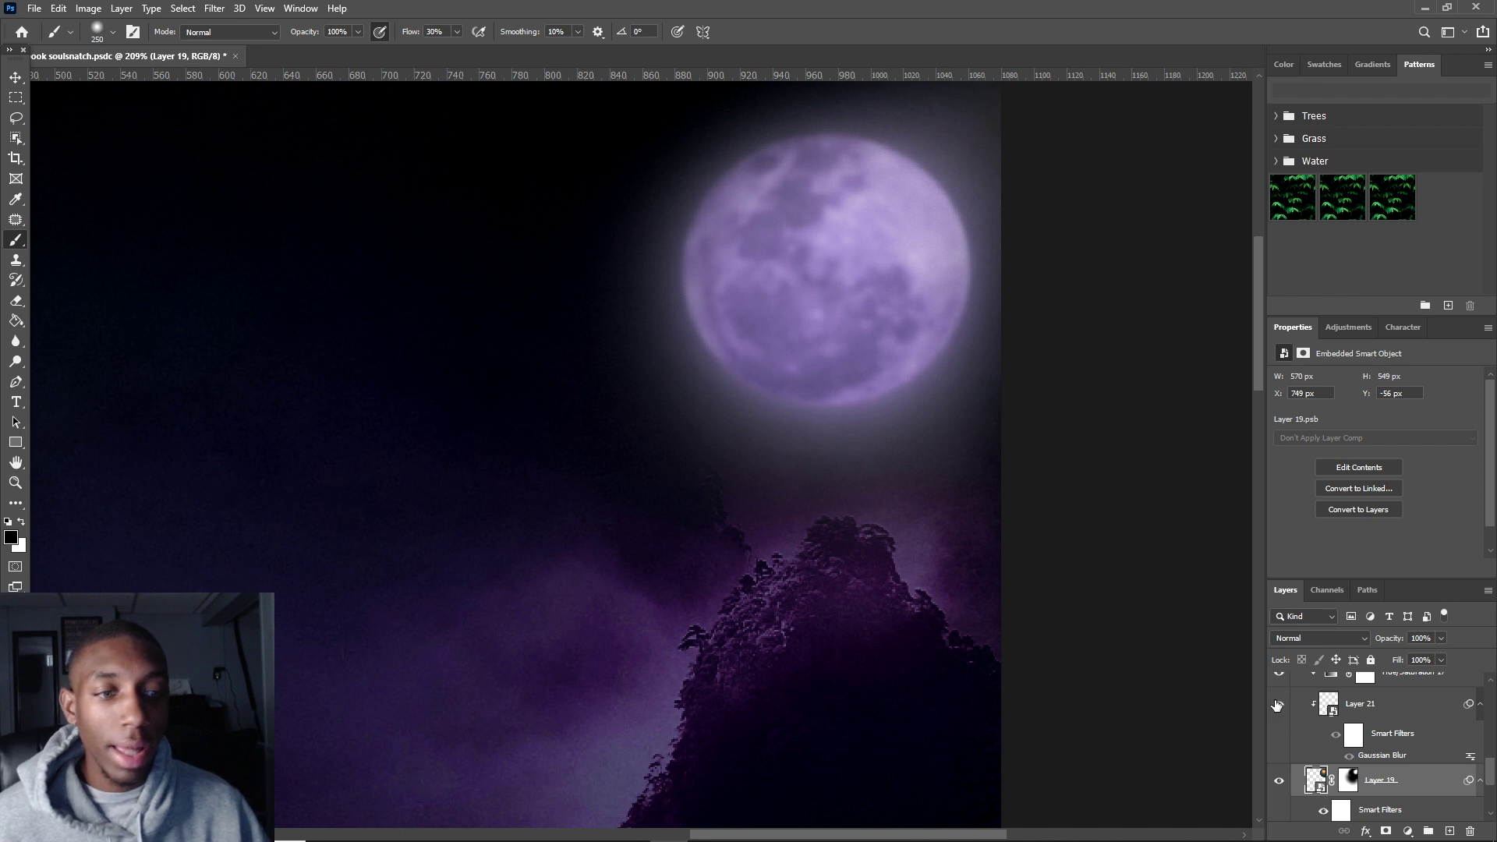
pyautogui.click(1277, 706)
pyautogui.click(1277, 707)
pyautogui.click(1277, 707)
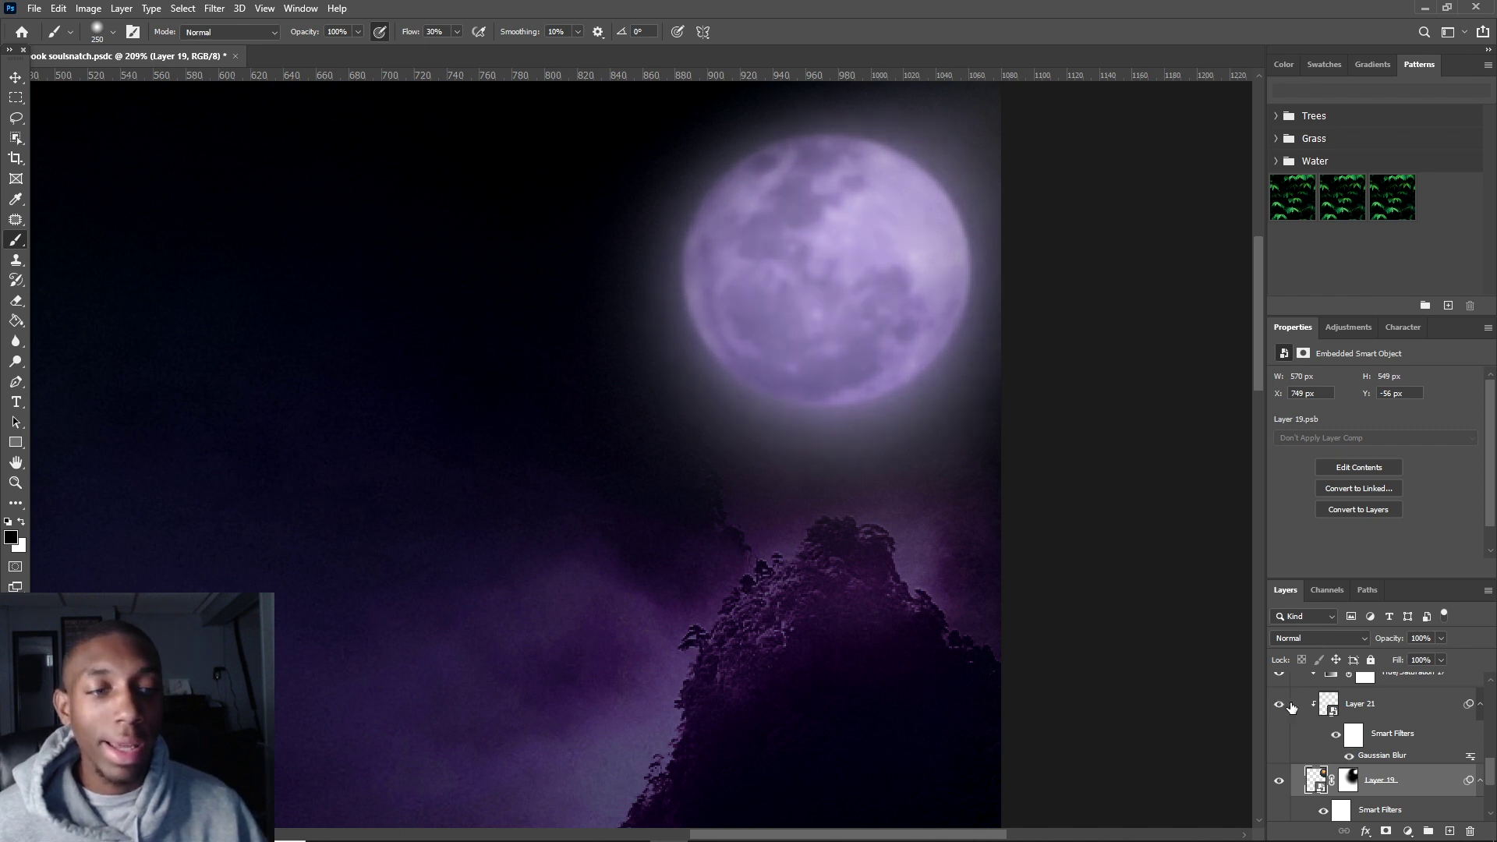
pyautogui.click(1337, 713)
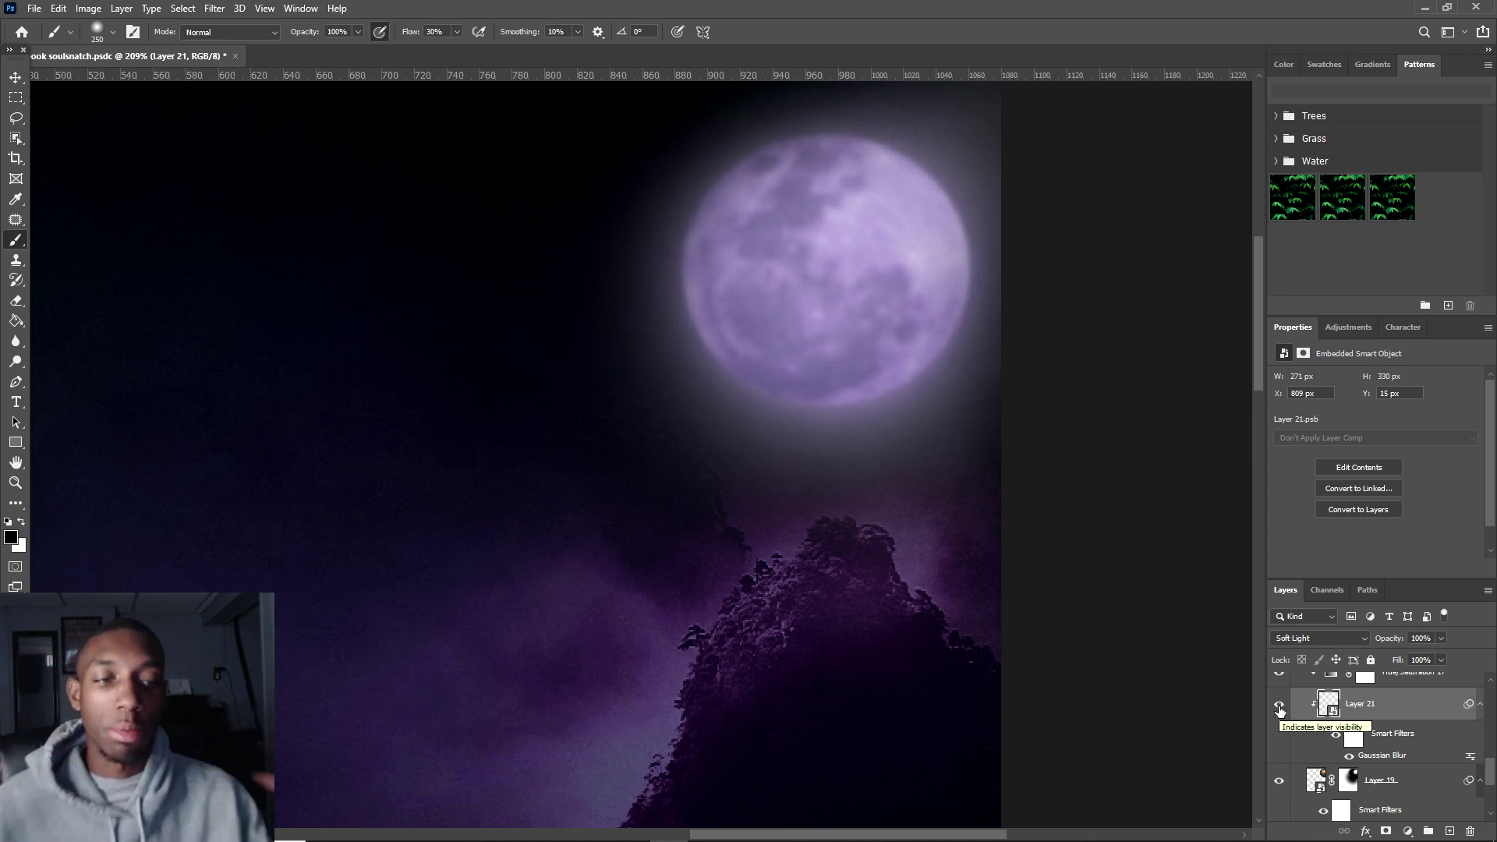
# - Test Hue/Saturation 17 on the moon, keeping hue -138 and saturation -63 for purple
pyautogui.scroll(3, 1285, 714)
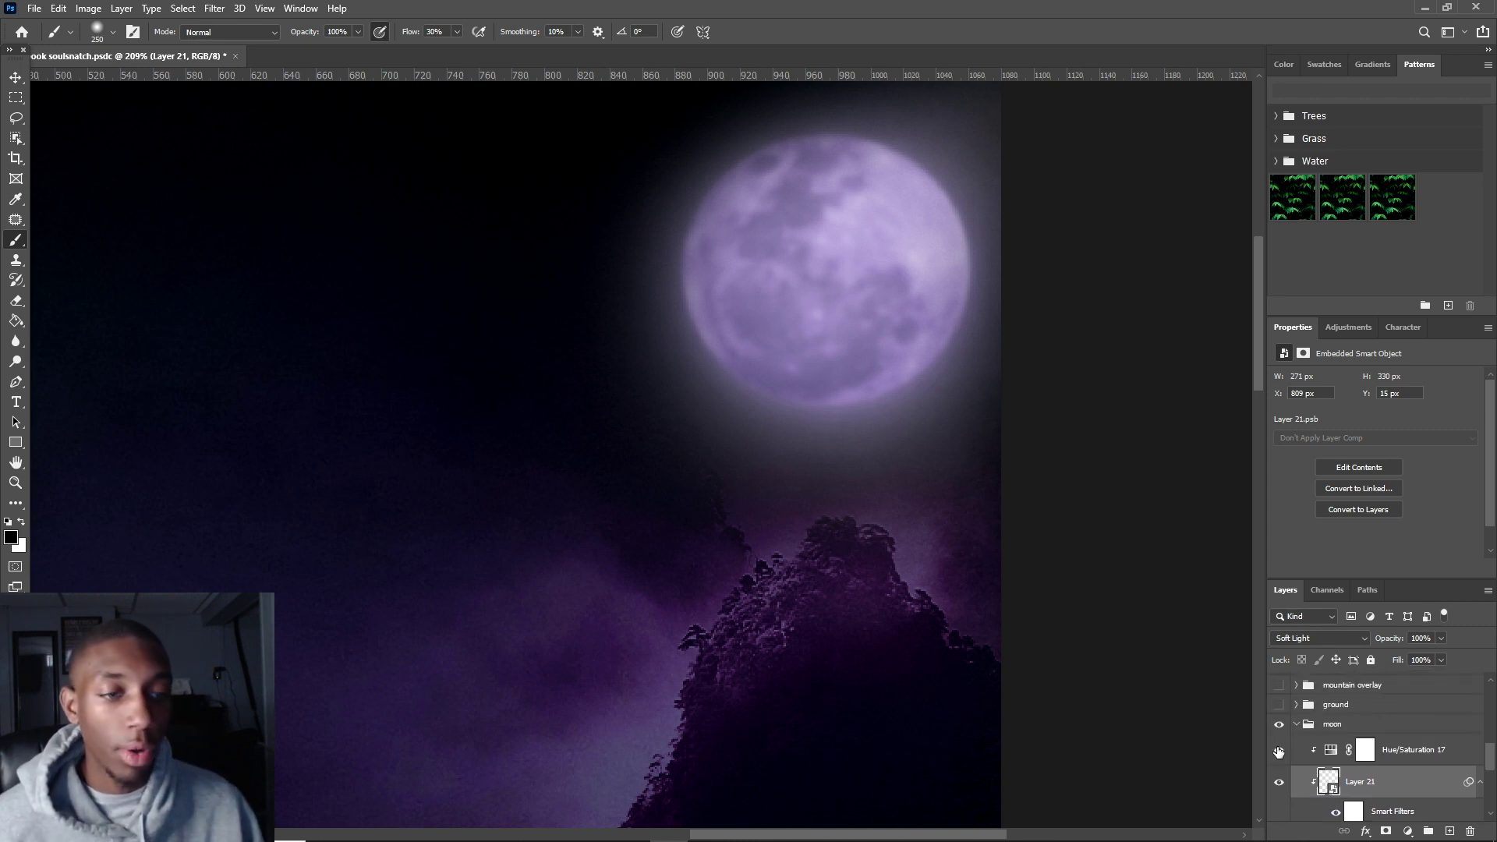
pyautogui.click(1278, 749)
pyautogui.click(1279, 752)
pyautogui.click(1433, 755)
pyautogui.click(1280, 752)
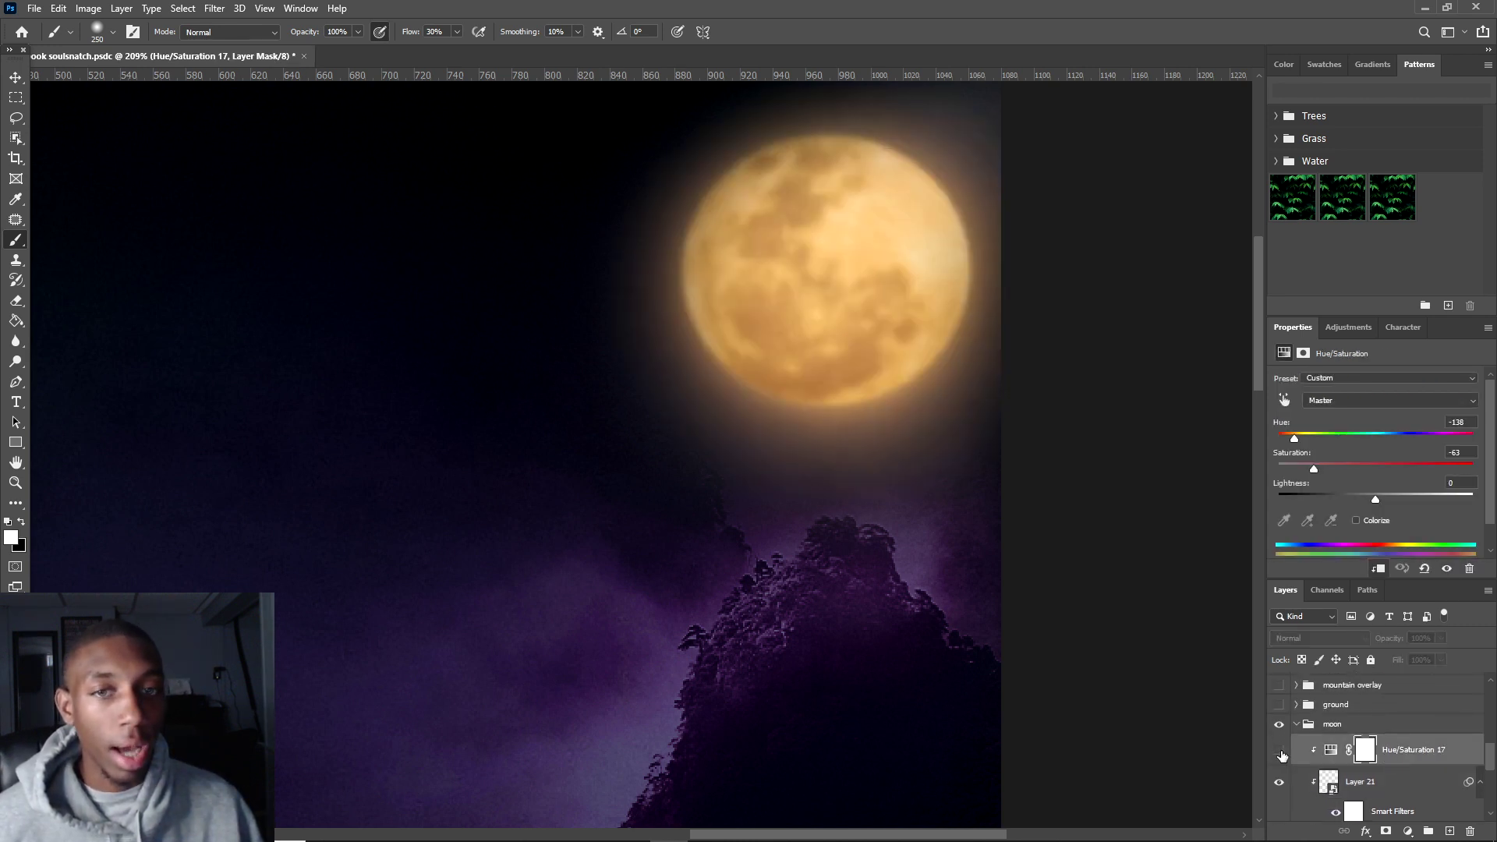
pyautogui.click(1280, 753)
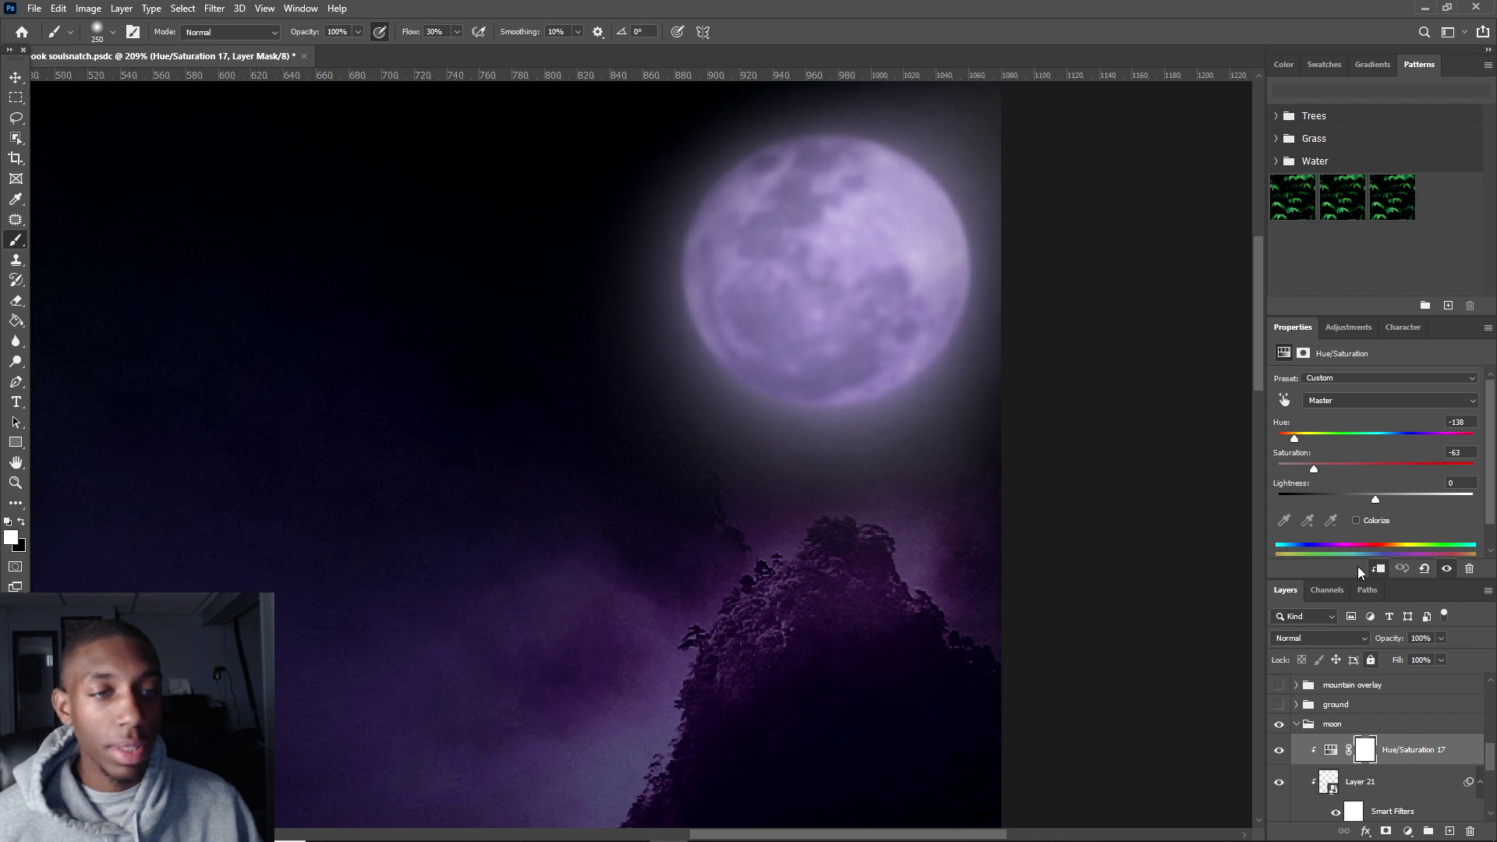
pyautogui.moveTo(1296, 438)
pyautogui.mouseDown()
pyautogui.moveTo(1351, 440)
pyautogui.moveTo(1307, 438)
pyautogui.mouseUp()
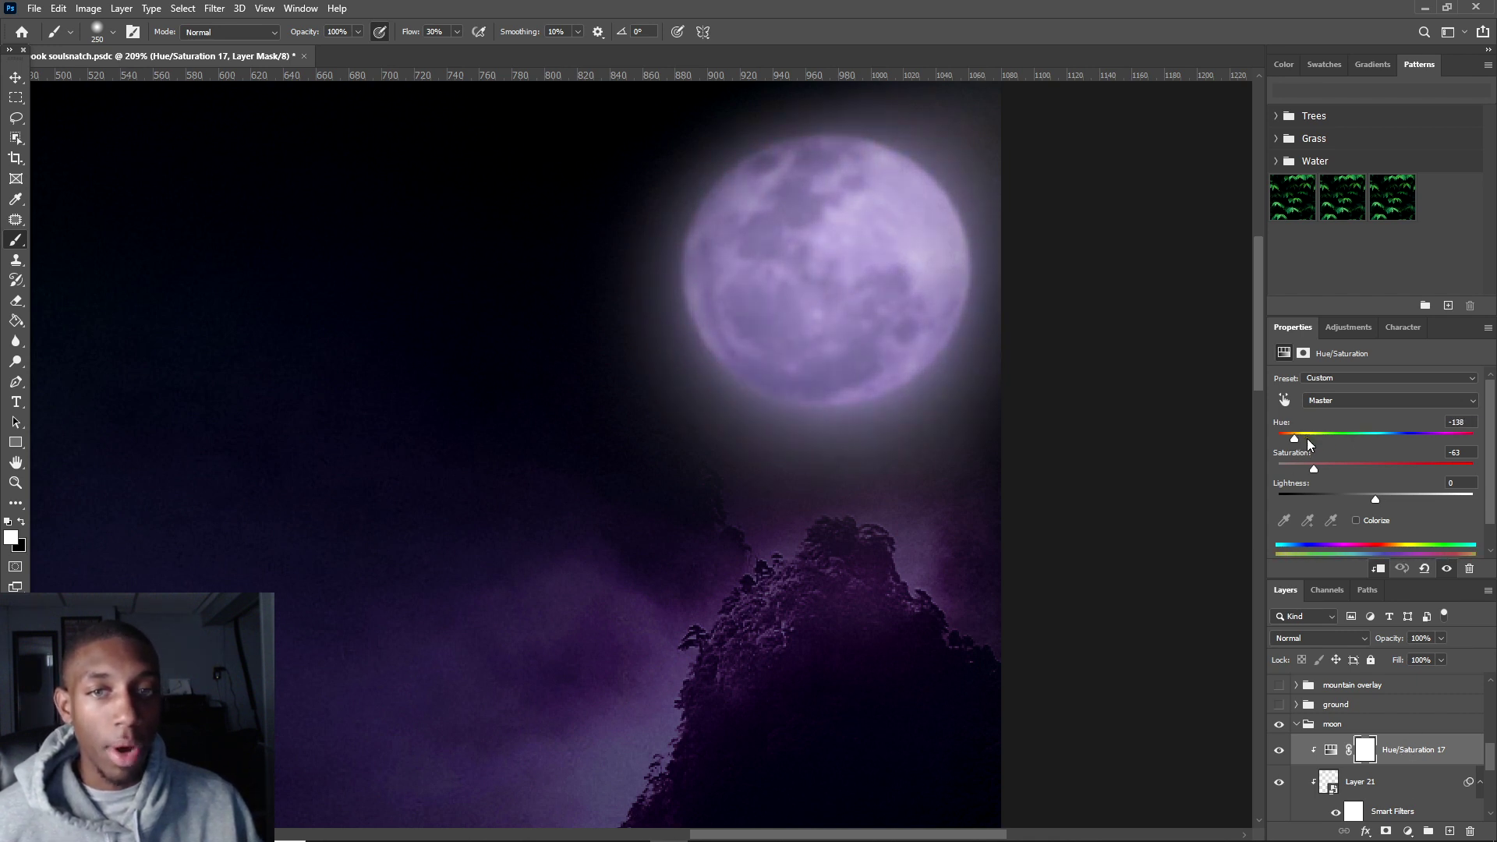
# - Collapse the moon group and zoom out to view the whole poster
pyautogui.click(1296, 725)
pyautogui.moveTo(869, 691); pyautogui.dragTo(715, 651)
pyautogui.moveTo(632, 597); pyautogui.dragTo(672, 611)
# - Expand the ground group, hide its purple adjustment layers, and re-enable the bare ground texture
pyautogui.click(1279, 704)
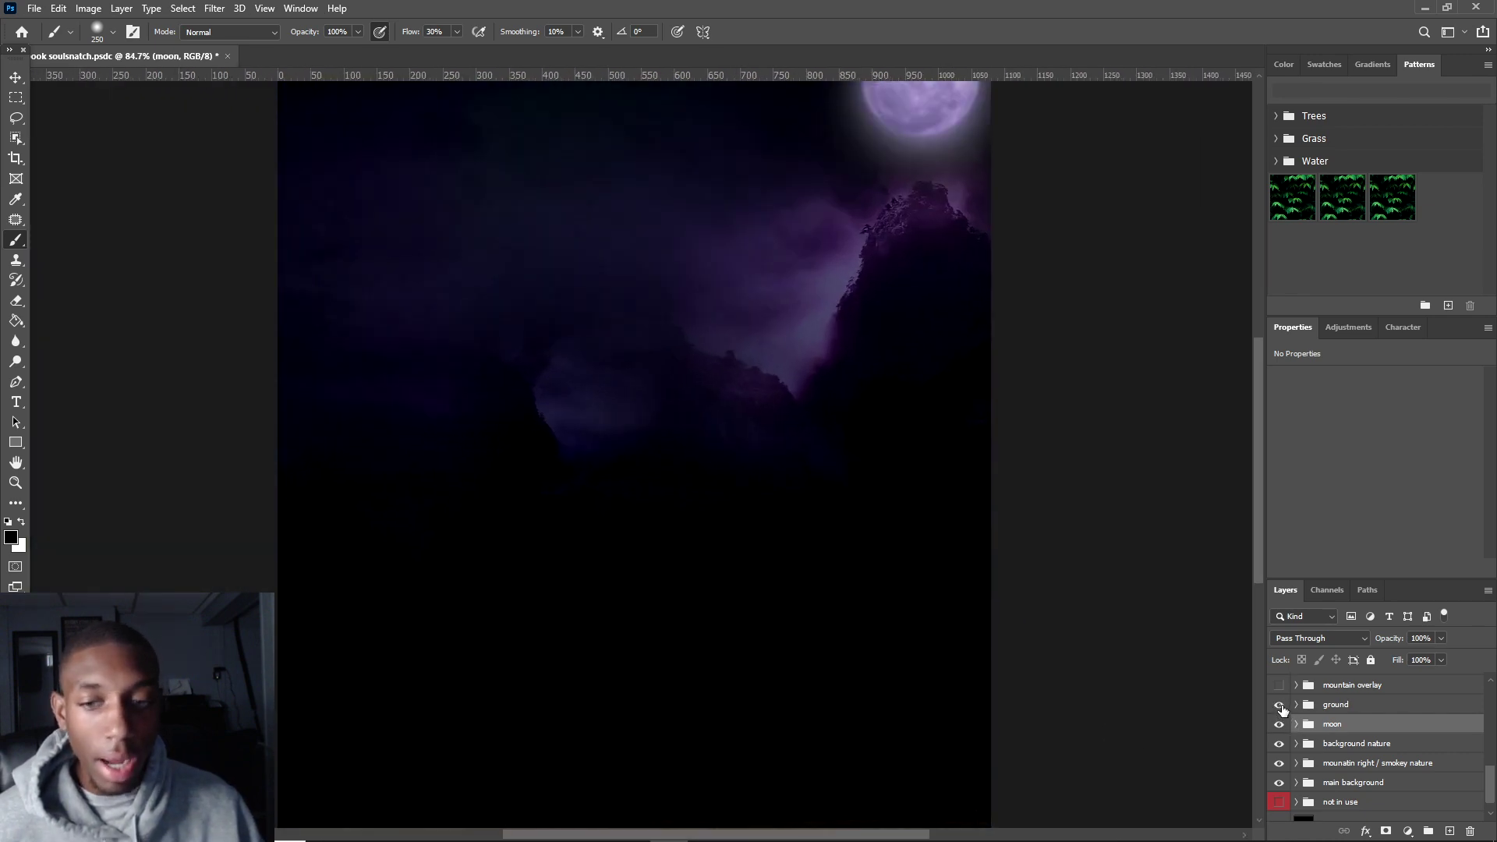
pyautogui.click(1278, 704)
pyautogui.click(1295, 704)
pyautogui.scroll(1, 1350, 736)
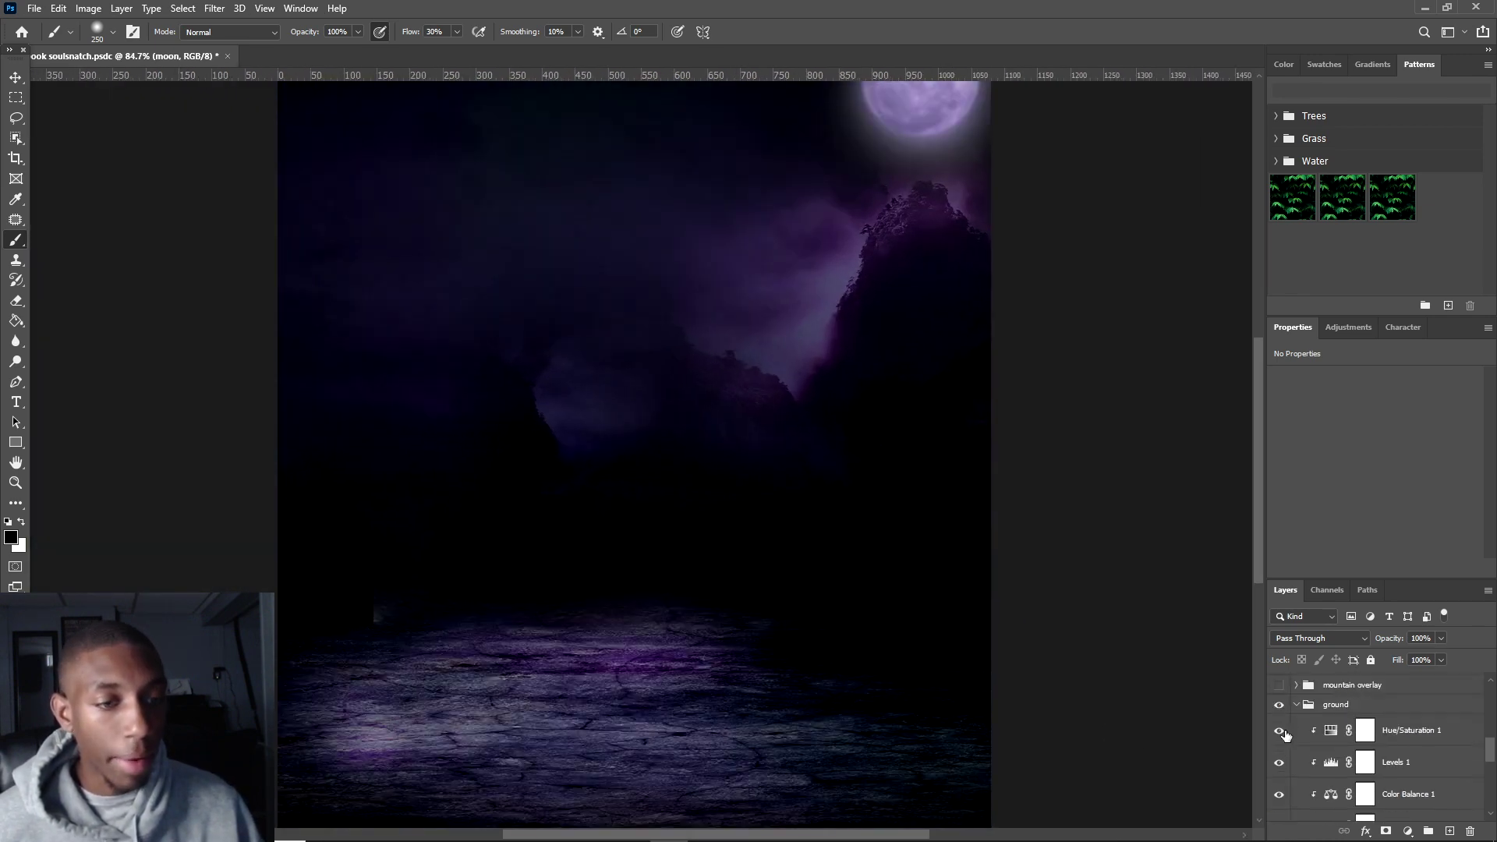
pyautogui.moveTo(1279, 731); pyautogui.dragTo(1279, 813)
pyautogui.scroll(-1, 1280, 793)
pyautogui.scroll(-1, 1280, 796)
pyautogui.scroll(-1, 1279, 809)
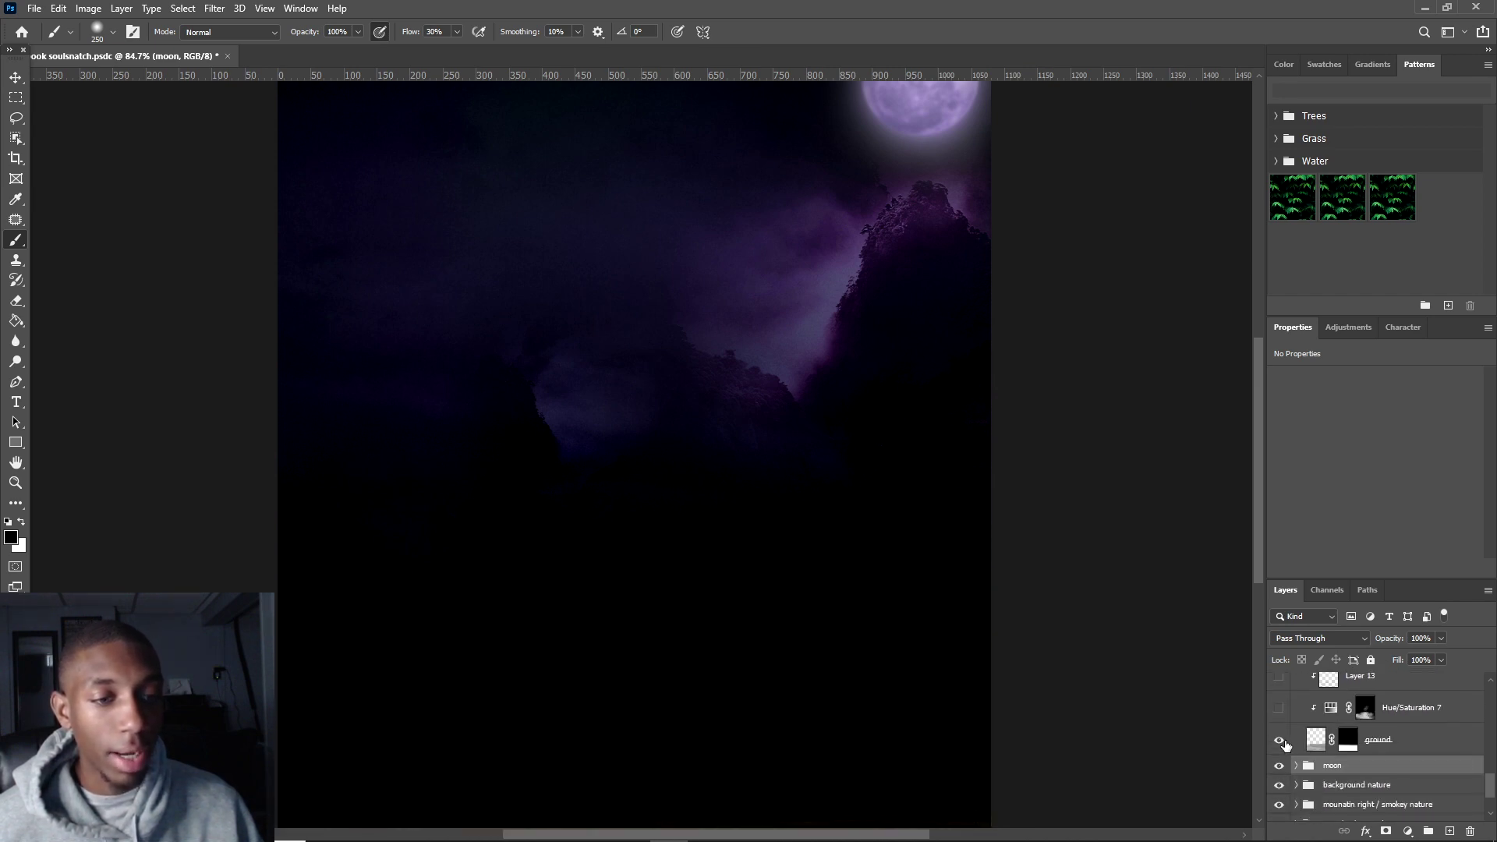
pyautogui.click(1278, 739)
pyautogui.click(1383, 744)
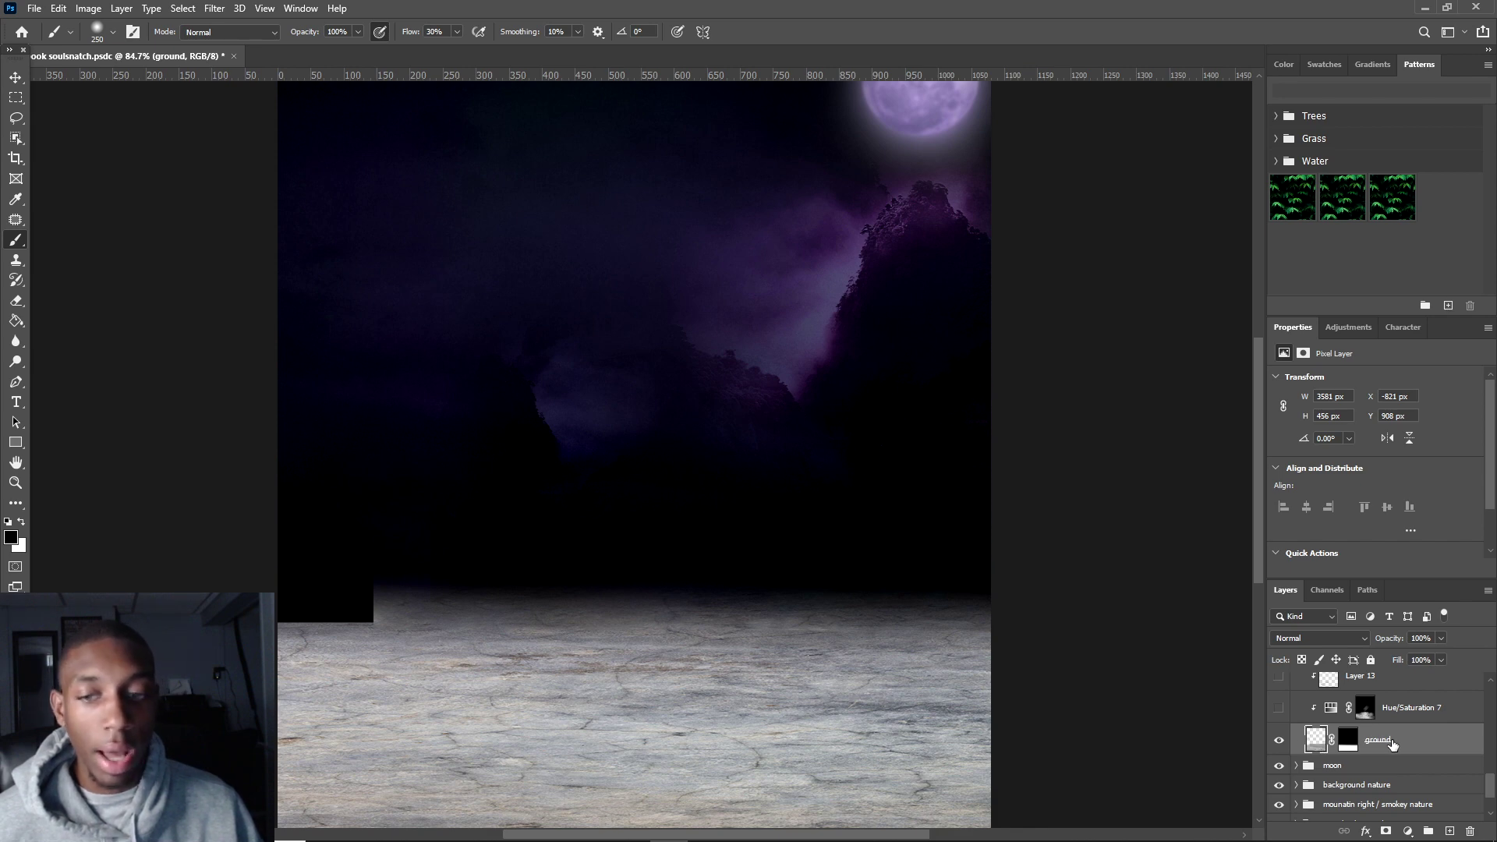
# - Switch to the Gradient Tool and test two gradients on the ground layer, undoing both
pyautogui.scroll(1, 696, 677)
pyautogui.scroll(-2, 651, 658)
pyautogui.scroll(1, 484, 658)
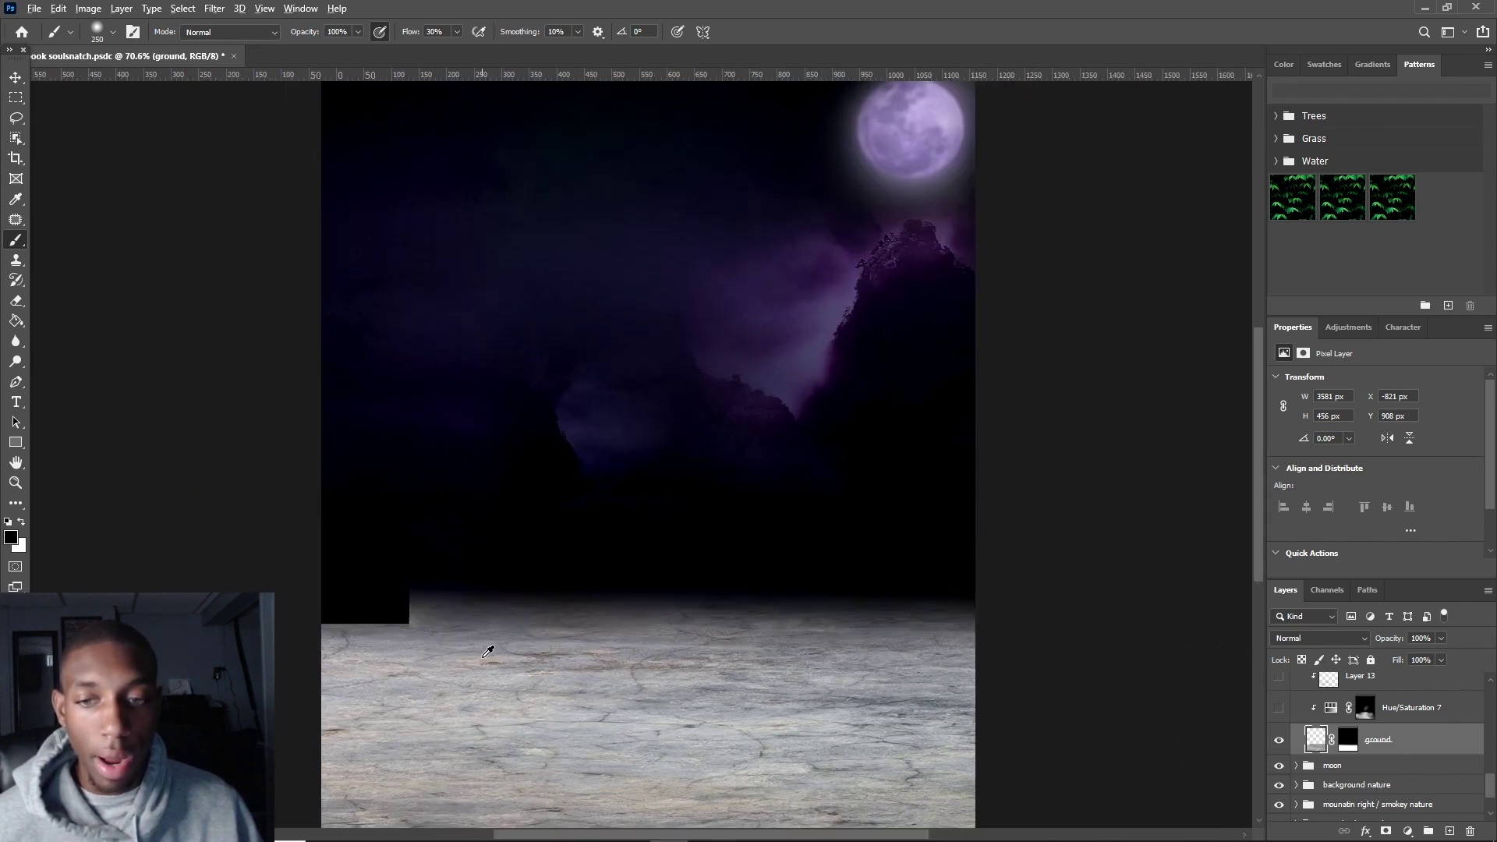
pyautogui.scroll(1, 487, 651)
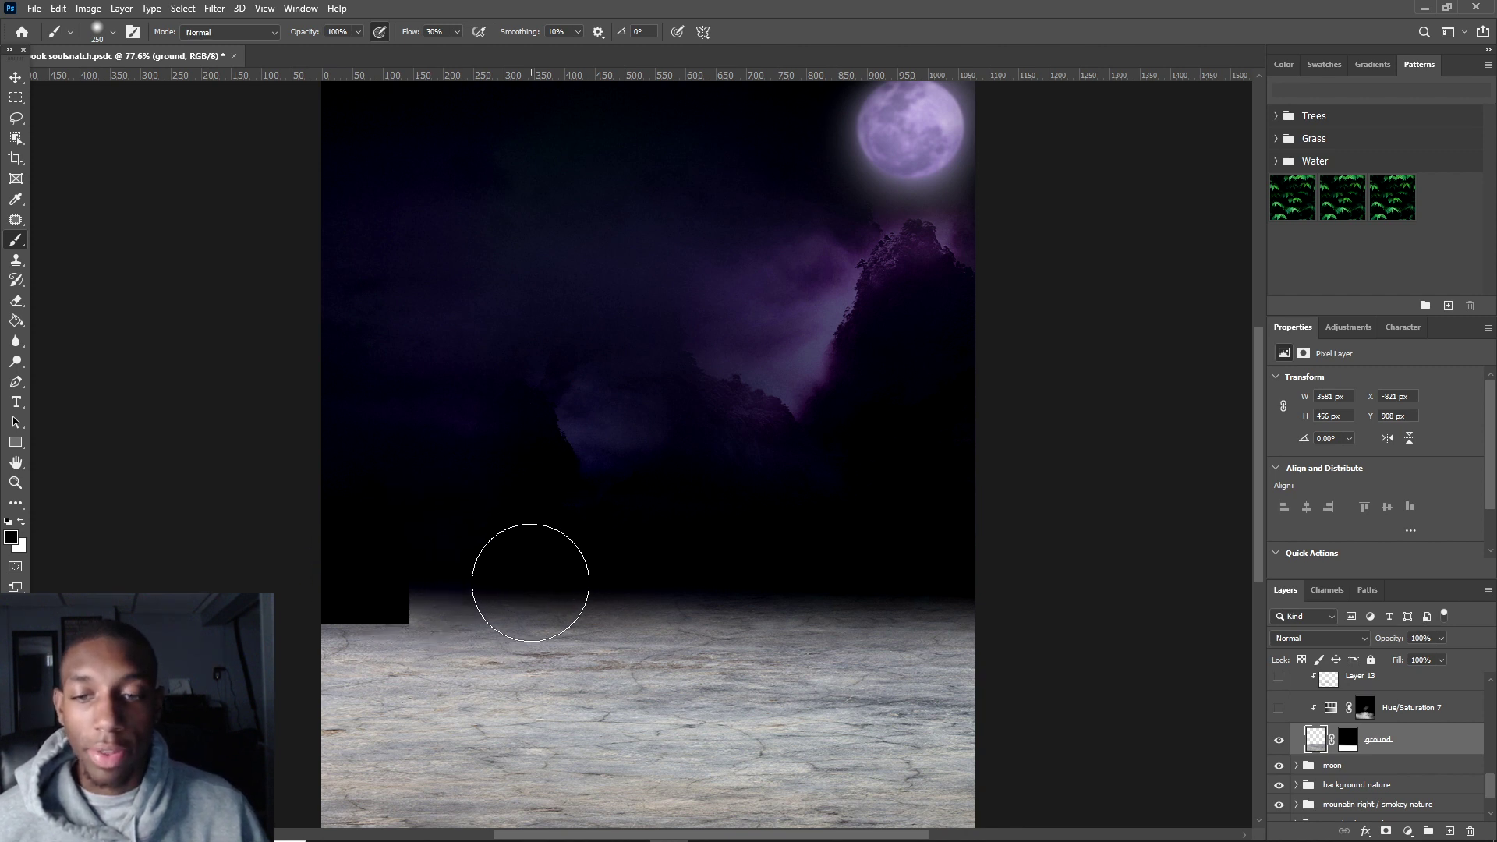
pyautogui.scroll(1, 612, 597)
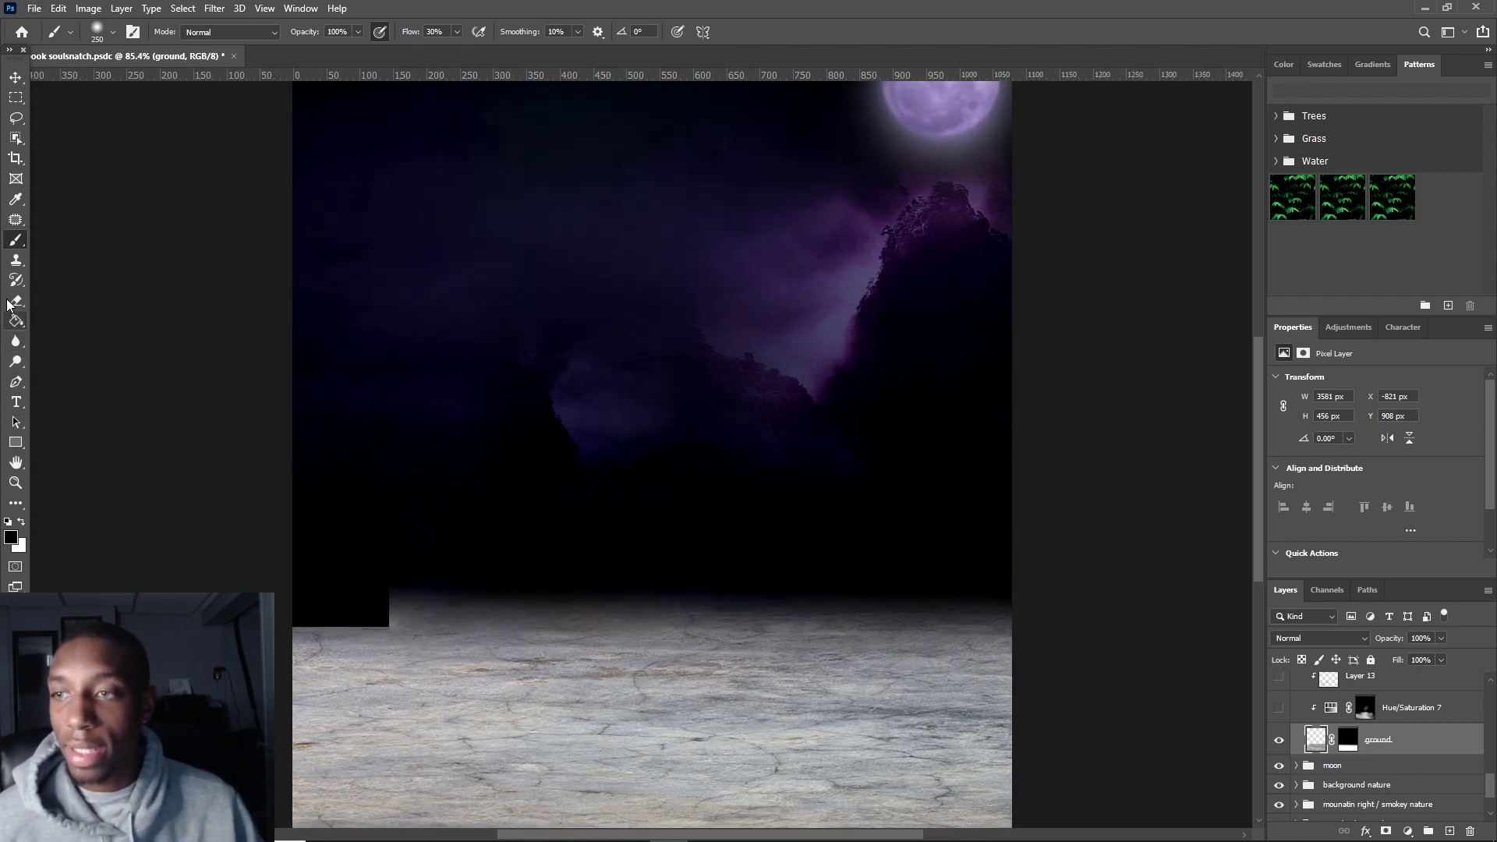
pyautogui.rightClick(16, 322)
pyautogui.click(87, 322)
pyautogui.moveTo(745, 428)
pyautogui.mouseDown()
pyautogui.moveTo(718, 618)
pyautogui.moveTo(718, 768)
pyautogui.mouseUp()
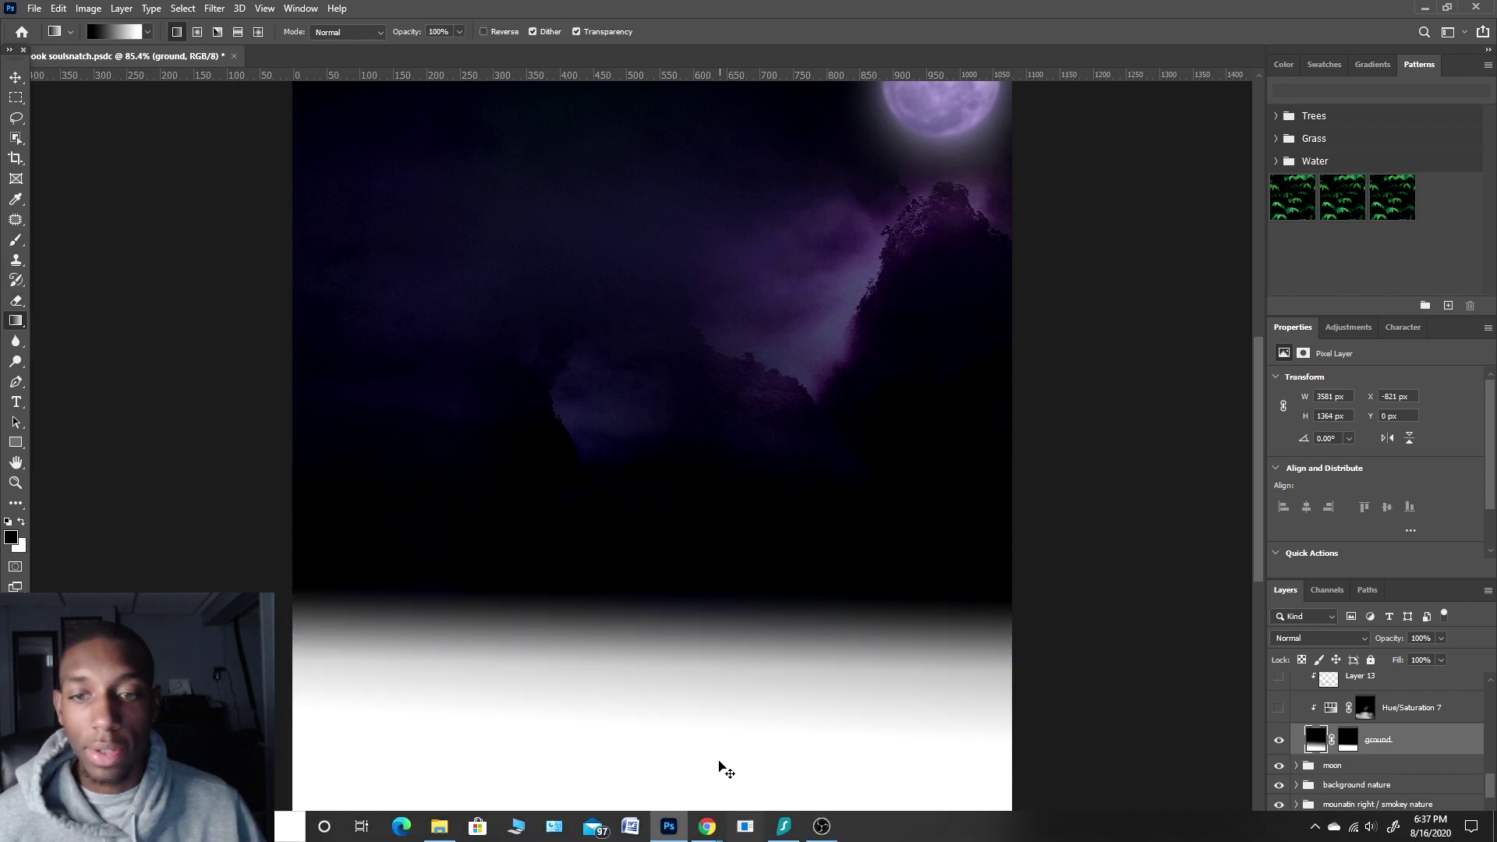
pyautogui.hotkey('ctrl', 'z')
pyautogui.moveTo(628, 601); pyautogui.dragTo(637, 739)
pyautogui.hotkey('ctrl', 'z')
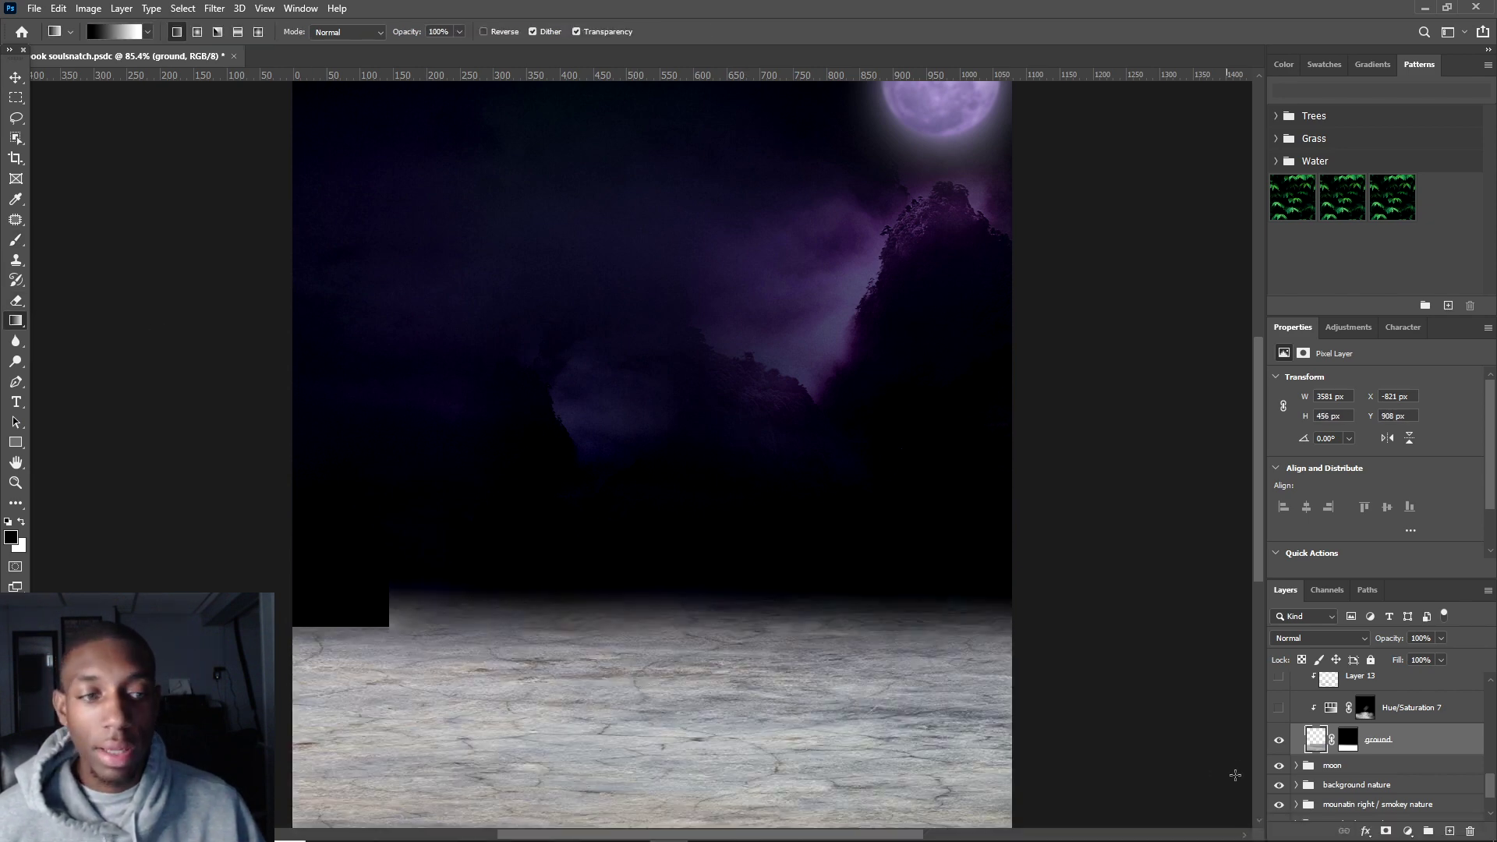
# - Try several black-to-white gradient fades on the ground layer's mask, undoing each
pyautogui.click(1349, 745)
pyautogui.moveTo(720, 562); pyautogui.dragTo(707, 663)
pyautogui.hotkey('ctrl', 'z')
pyautogui.moveTo(629, 621); pyautogui.dragTo(637, 701)
pyautogui.hotkey('ctrl', 'z')
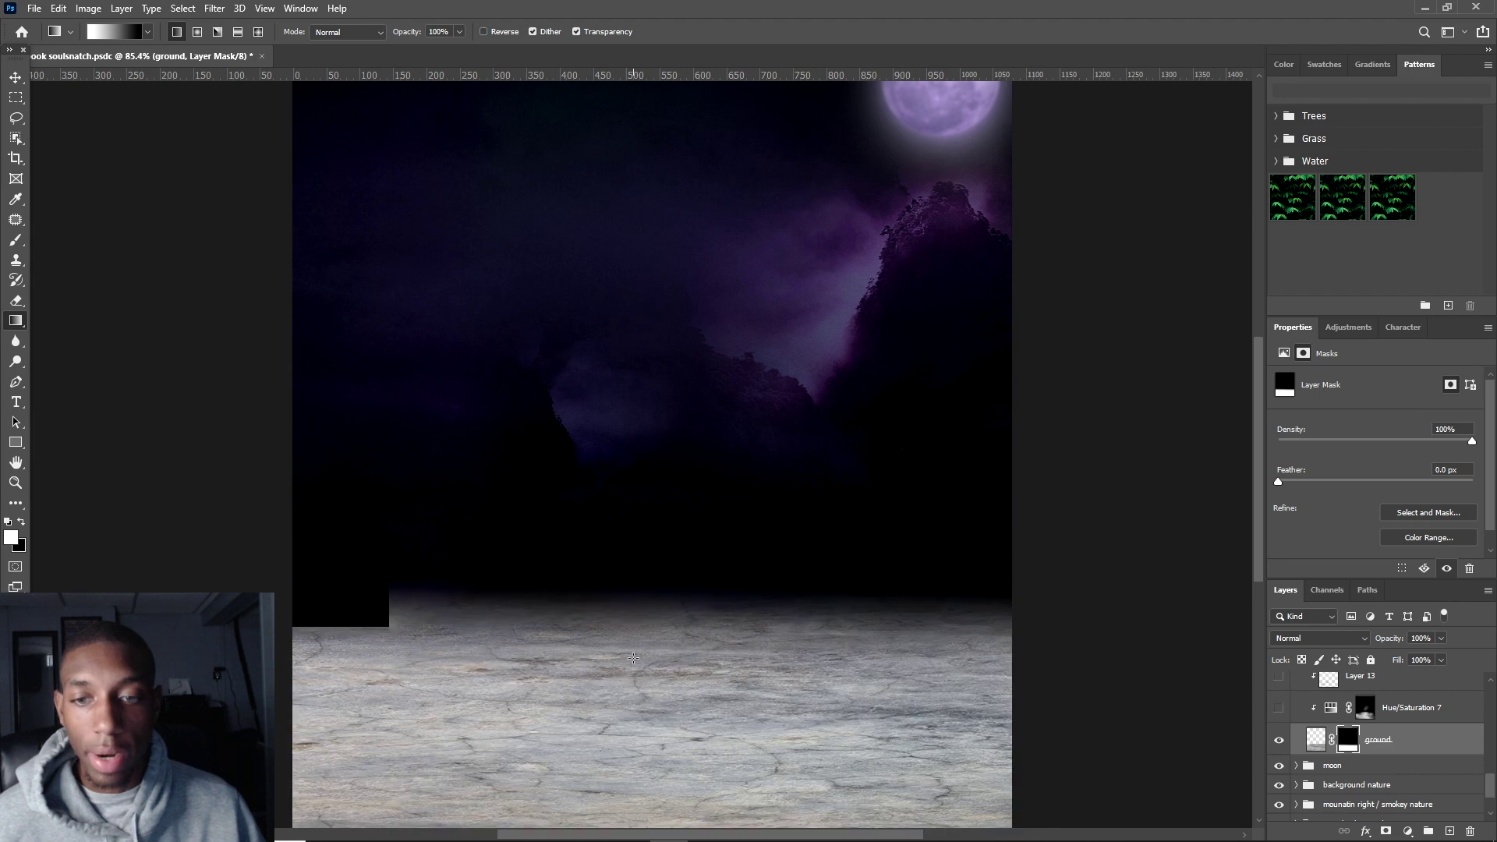
pyautogui.press('x')
pyautogui.moveTo(635, 618); pyautogui.dragTo(640, 727)
pyautogui.hotkey('ctrl', 'z')
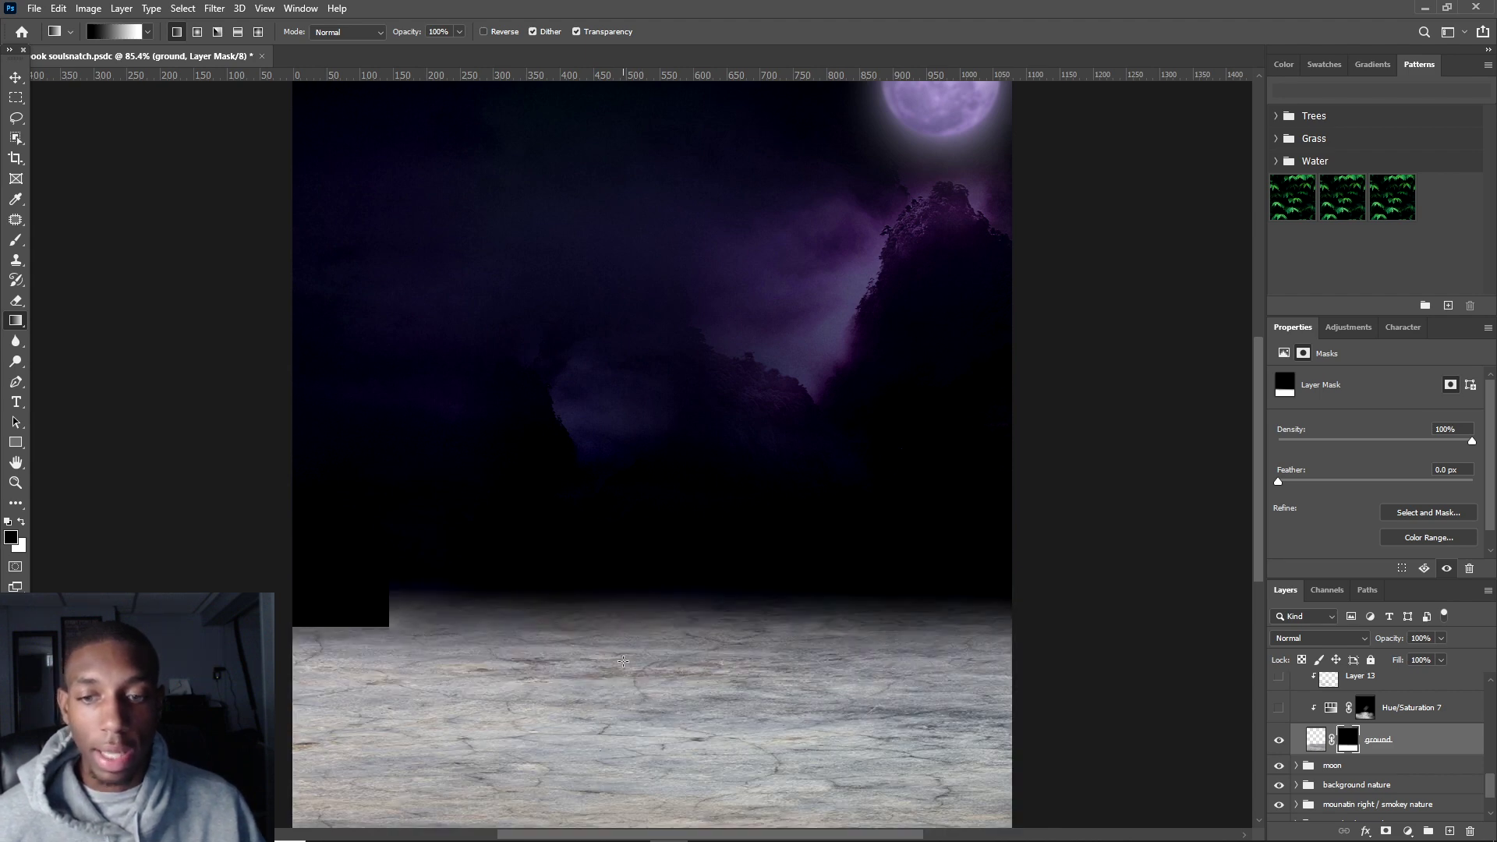
pyautogui.moveTo(602, 807); pyautogui.dragTo(602, 811)
pyautogui.moveTo(601, 687); pyautogui.dragTo(590, 831)
pyautogui.hotkey('ctrl', 'z')
pyautogui.hotkey('ctrl', 'z')
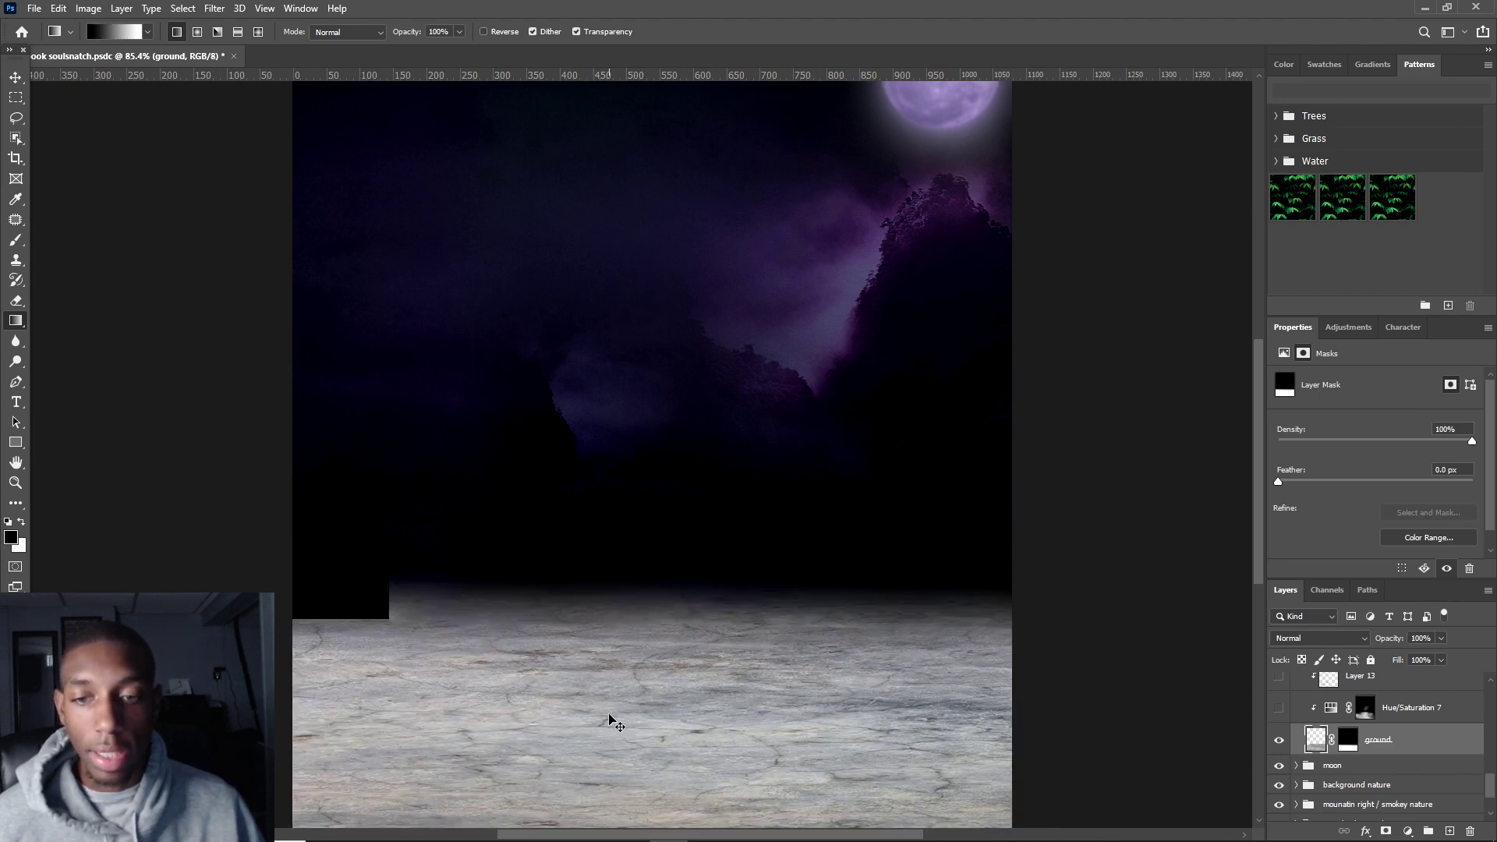
# - Show the ground's Hue/Saturation 7 purple tint and Layer 13 purple patches
pyautogui.click(1278, 708)
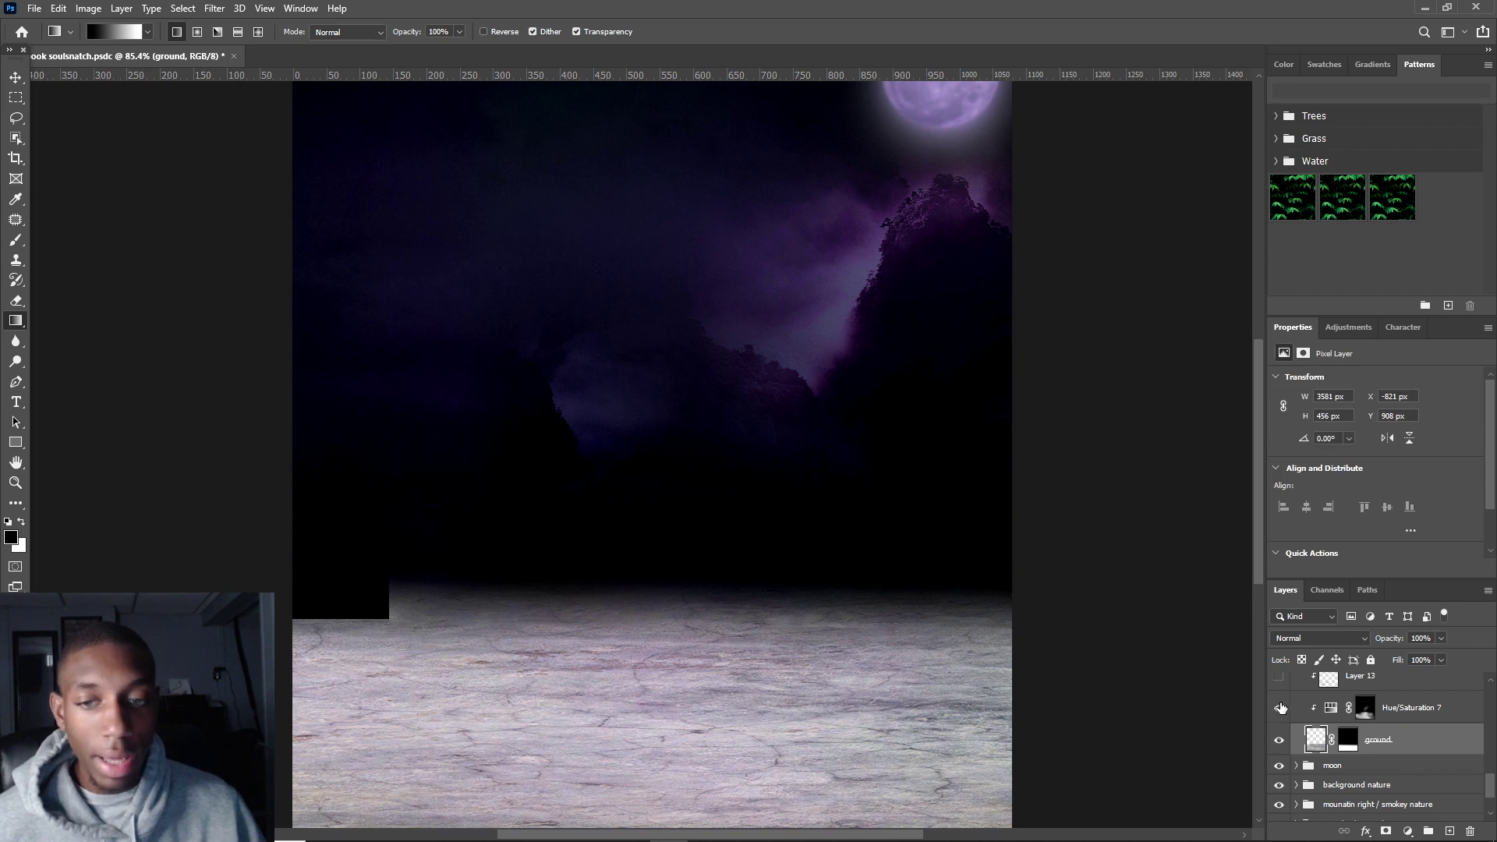
pyautogui.click(1312, 696)
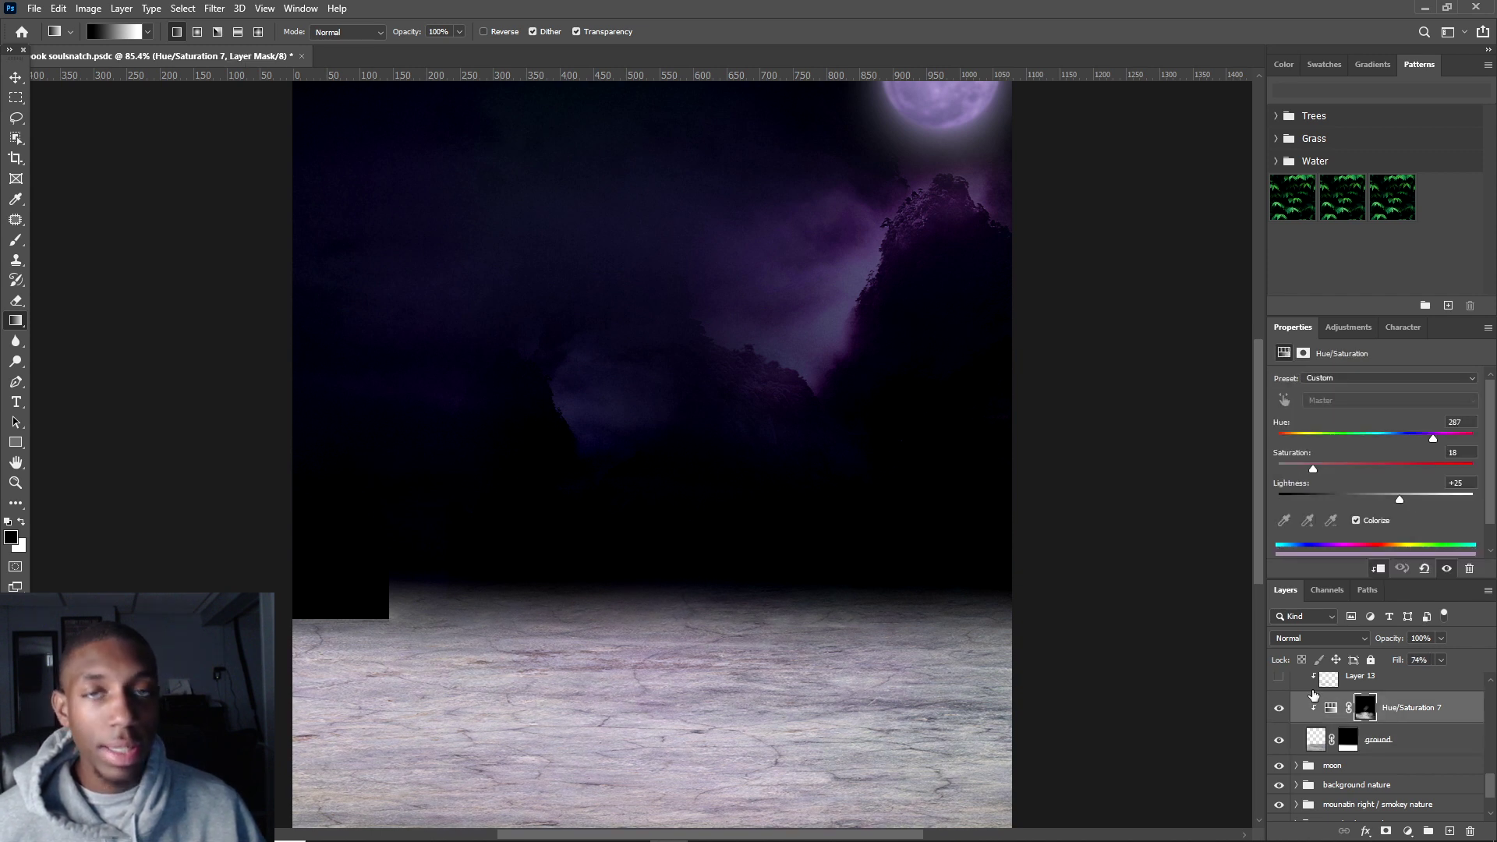
pyautogui.scroll(1, 1283, 713)
pyautogui.click(1279, 716)
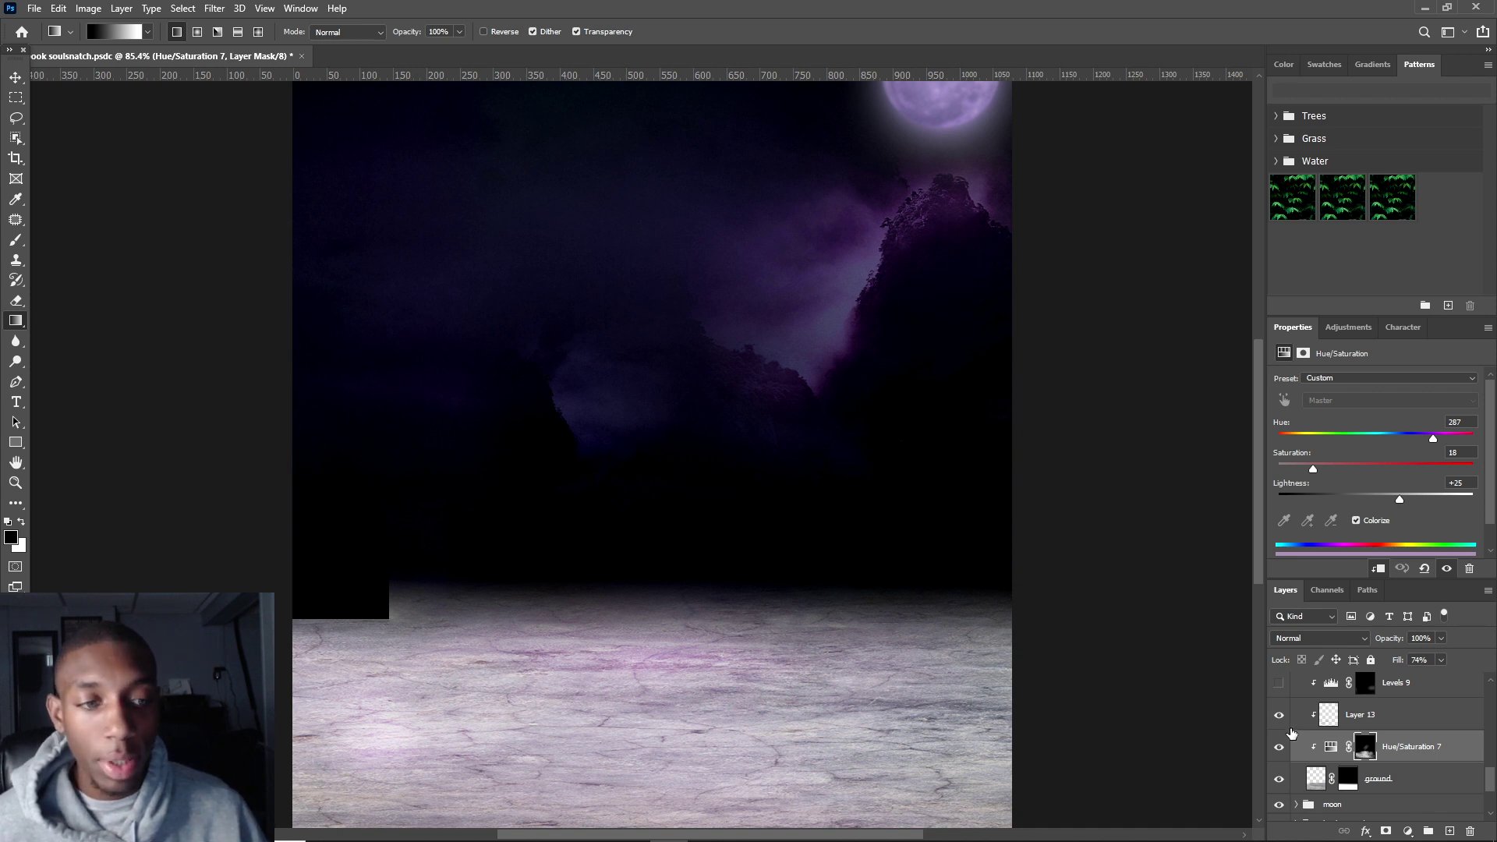
pyautogui.click(1361, 725)
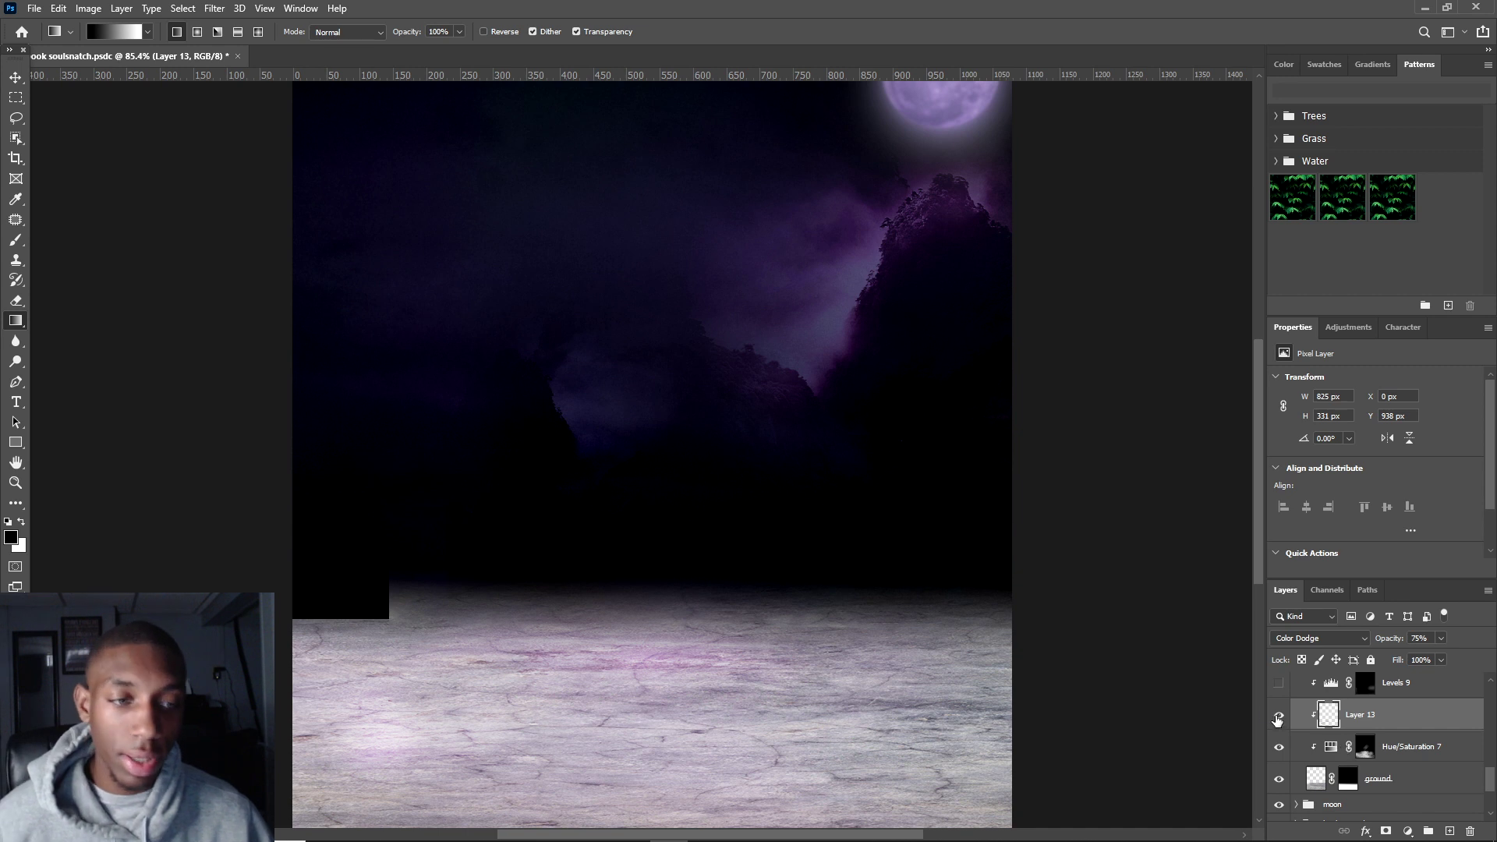
# - Turn on Levels 9 and Levels 4 to darken the ground, comparing Levels 9 on and off
pyautogui.click(1268, 686)
pyautogui.scroll(1, 1341, 725)
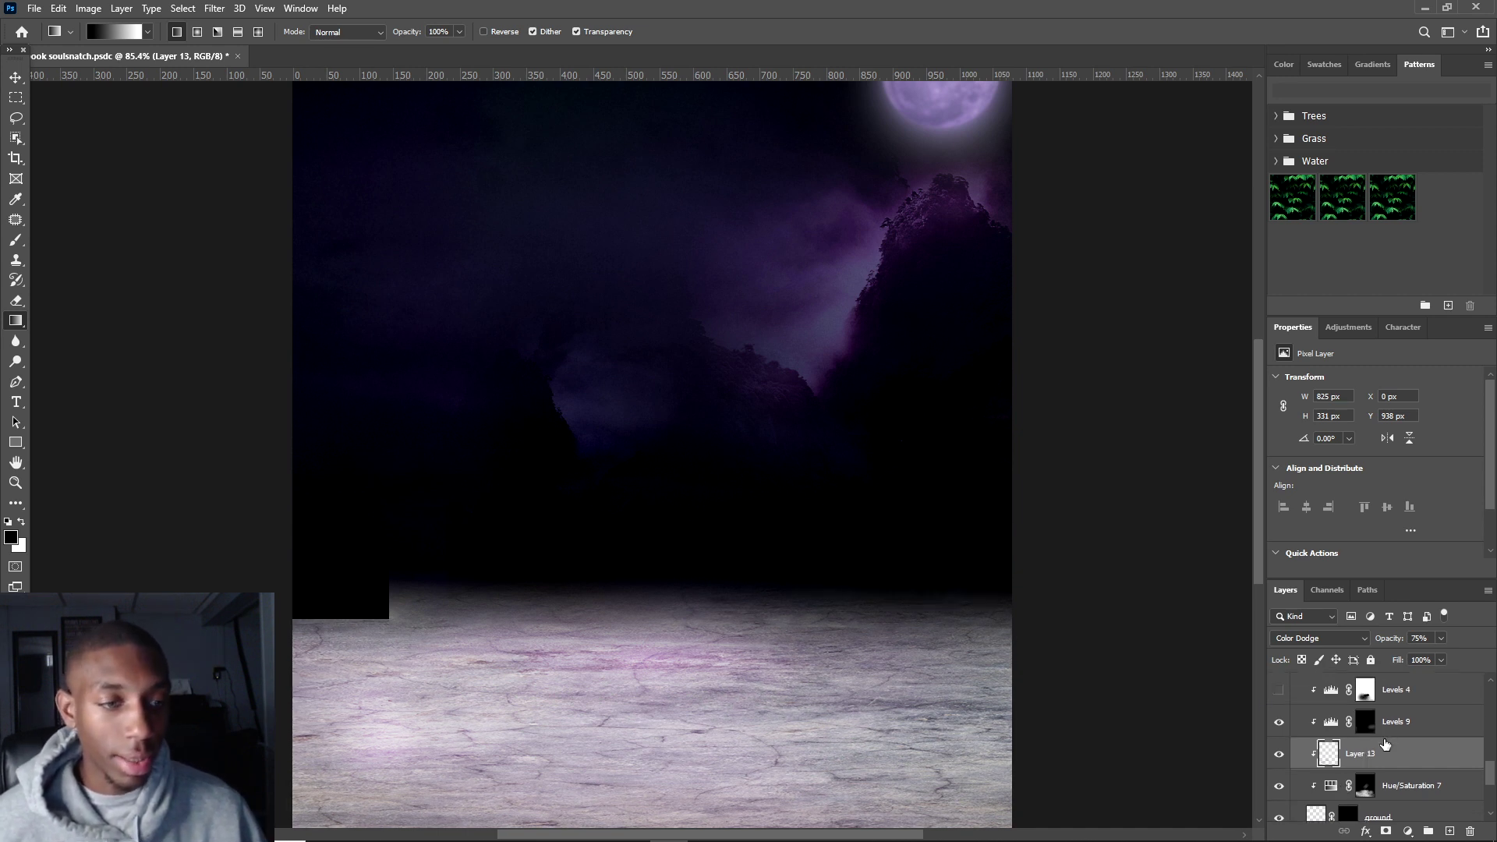
pyautogui.click(1401, 729)
pyautogui.click(1401, 728)
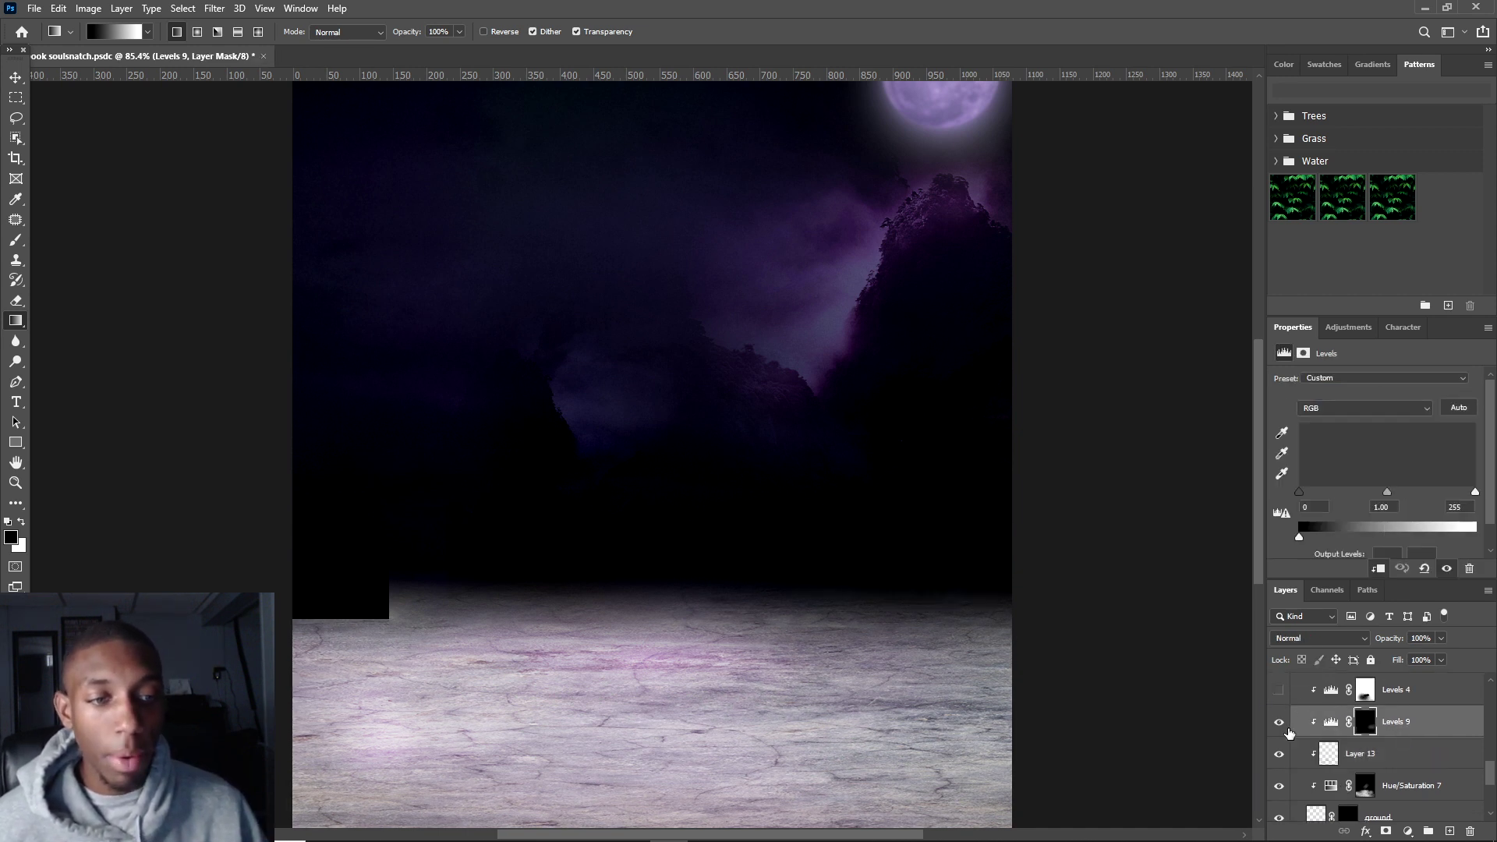
pyautogui.click(1279, 724)
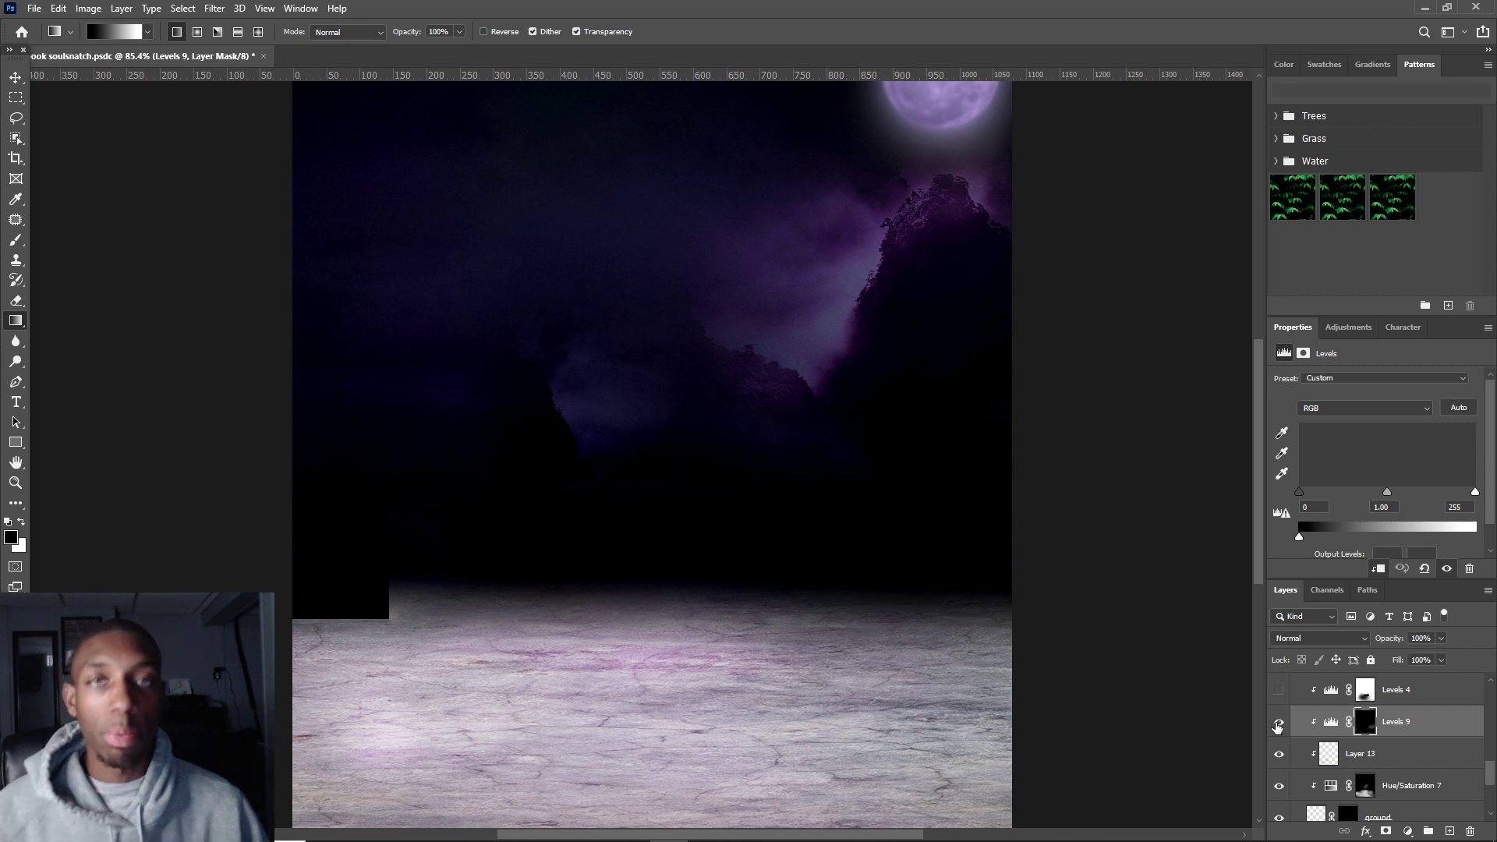
pyautogui.click(1279, 692)
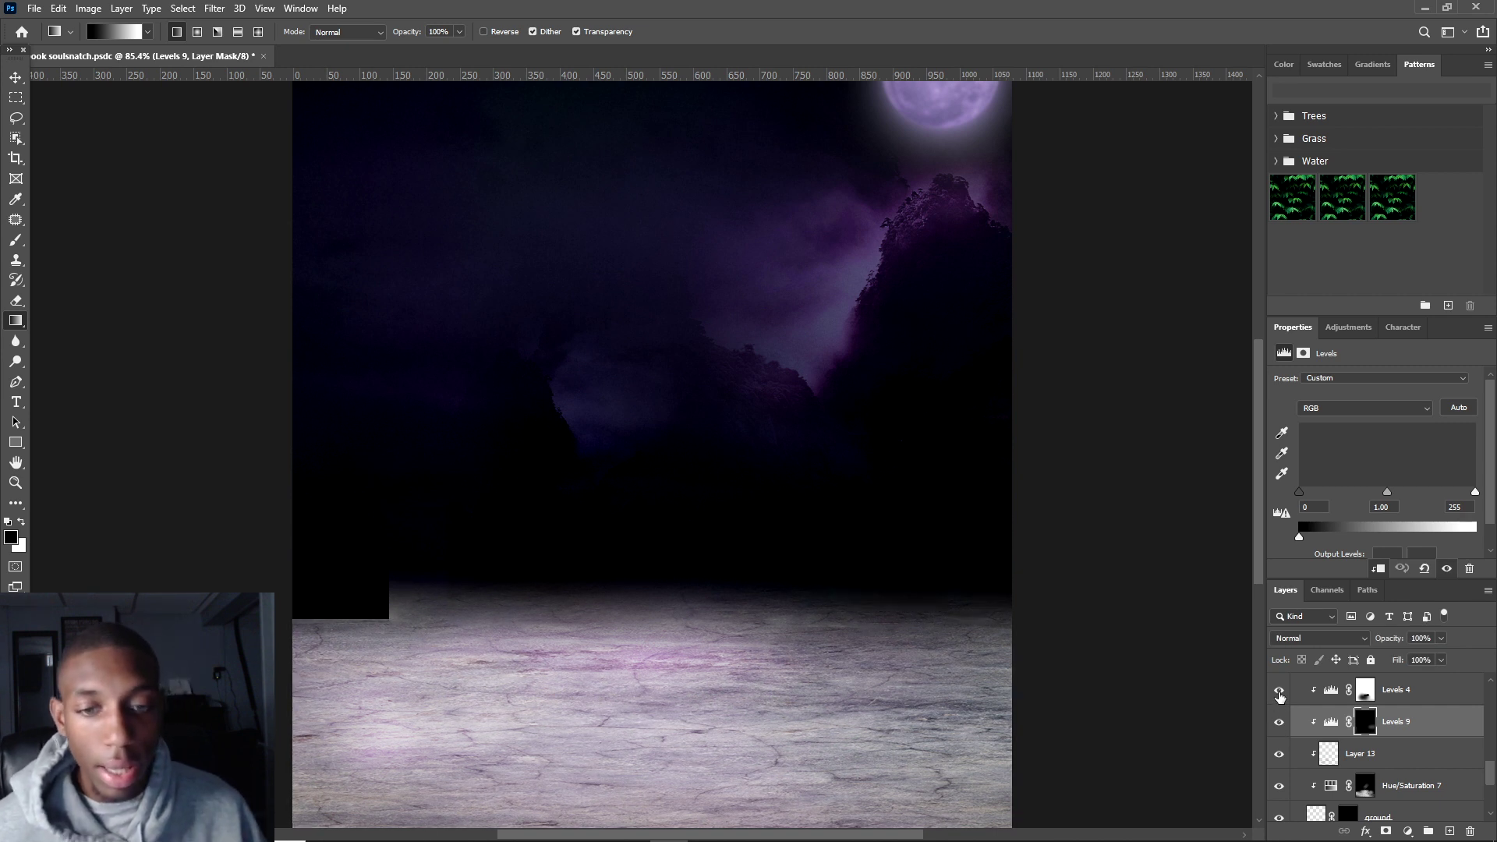
# - Show Levels 1 on the ground and trial output and shadow level changes, undoing both
pyautogui.scroll(1, 1286, 698)
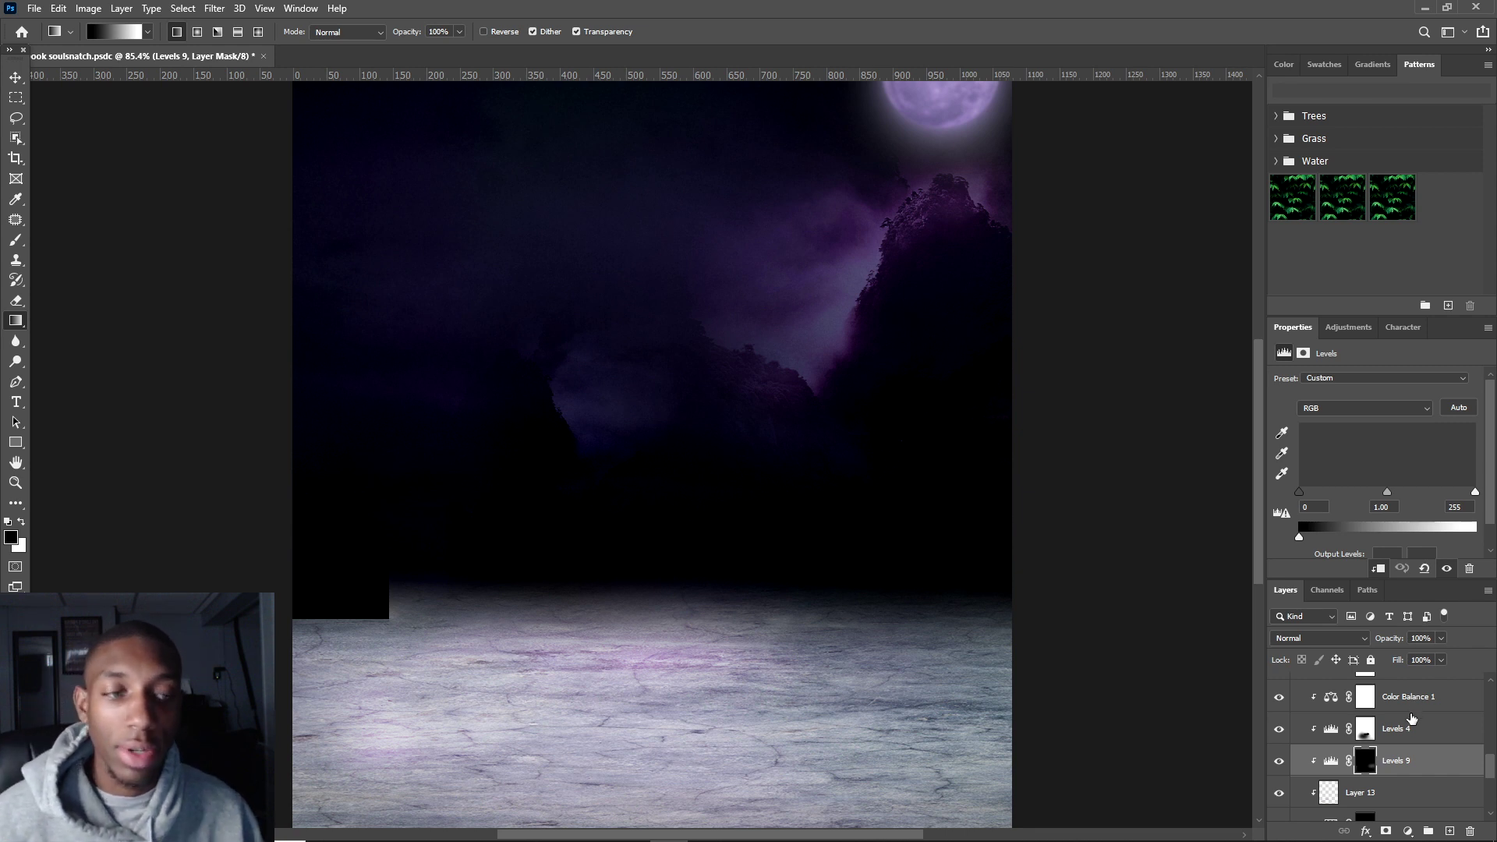
pyautogui.scroll(1, 1351, 729)
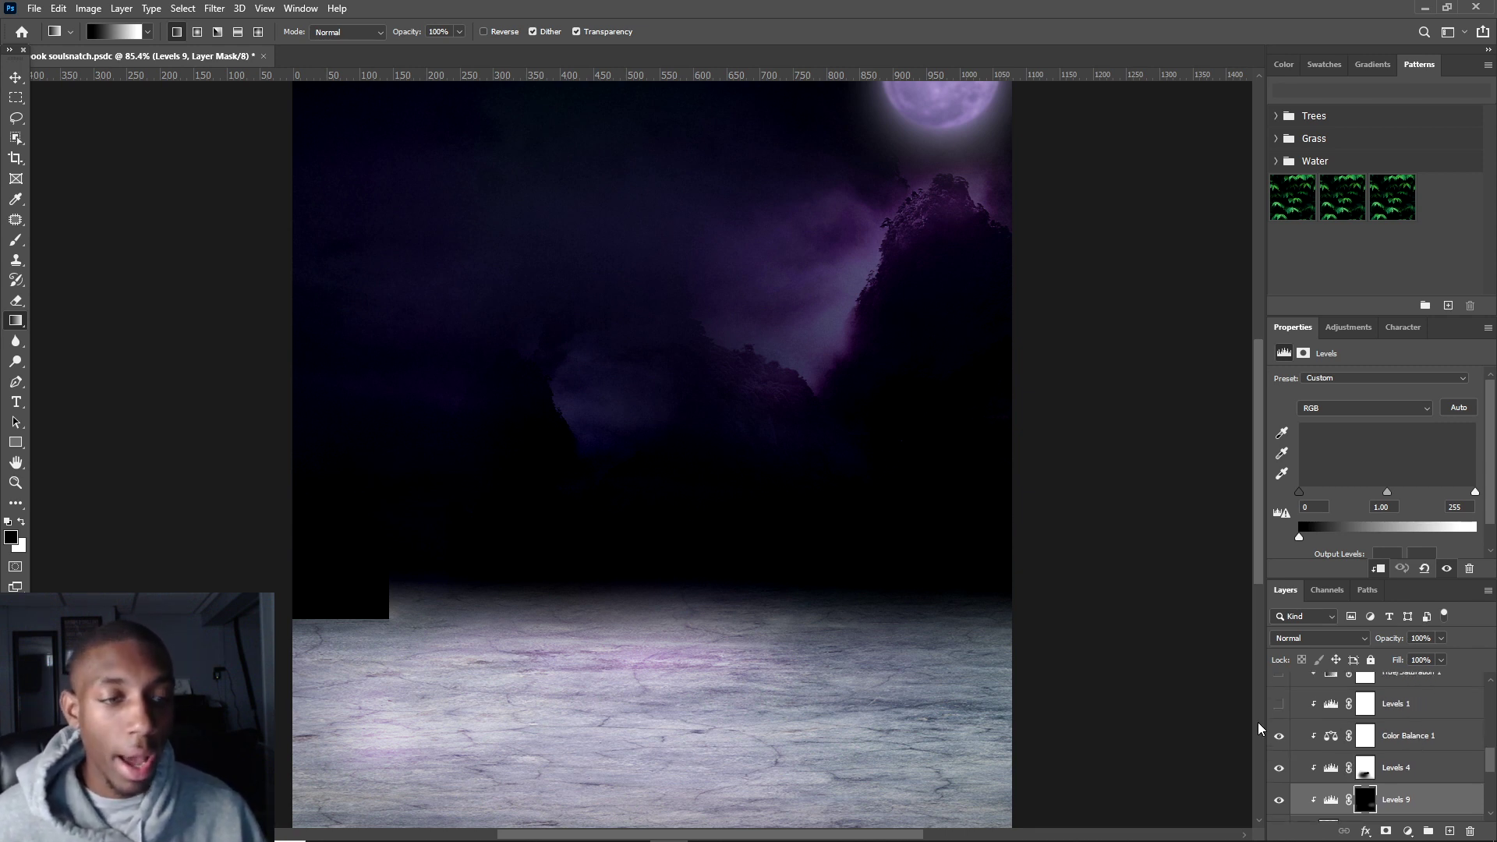
pyautogui.click(1279, 707)
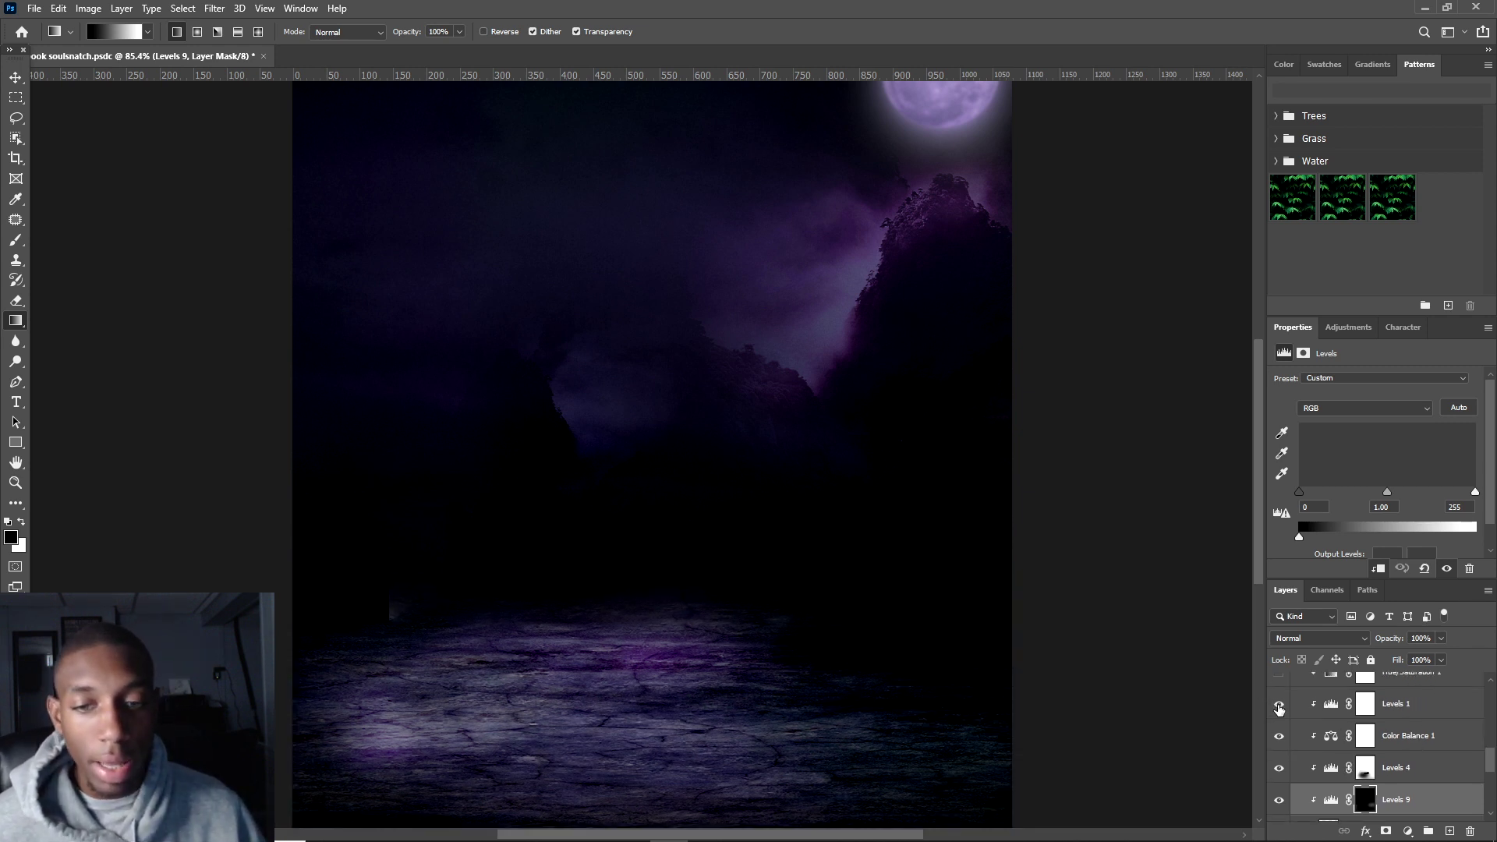
pyautogui.click(1395, 716)
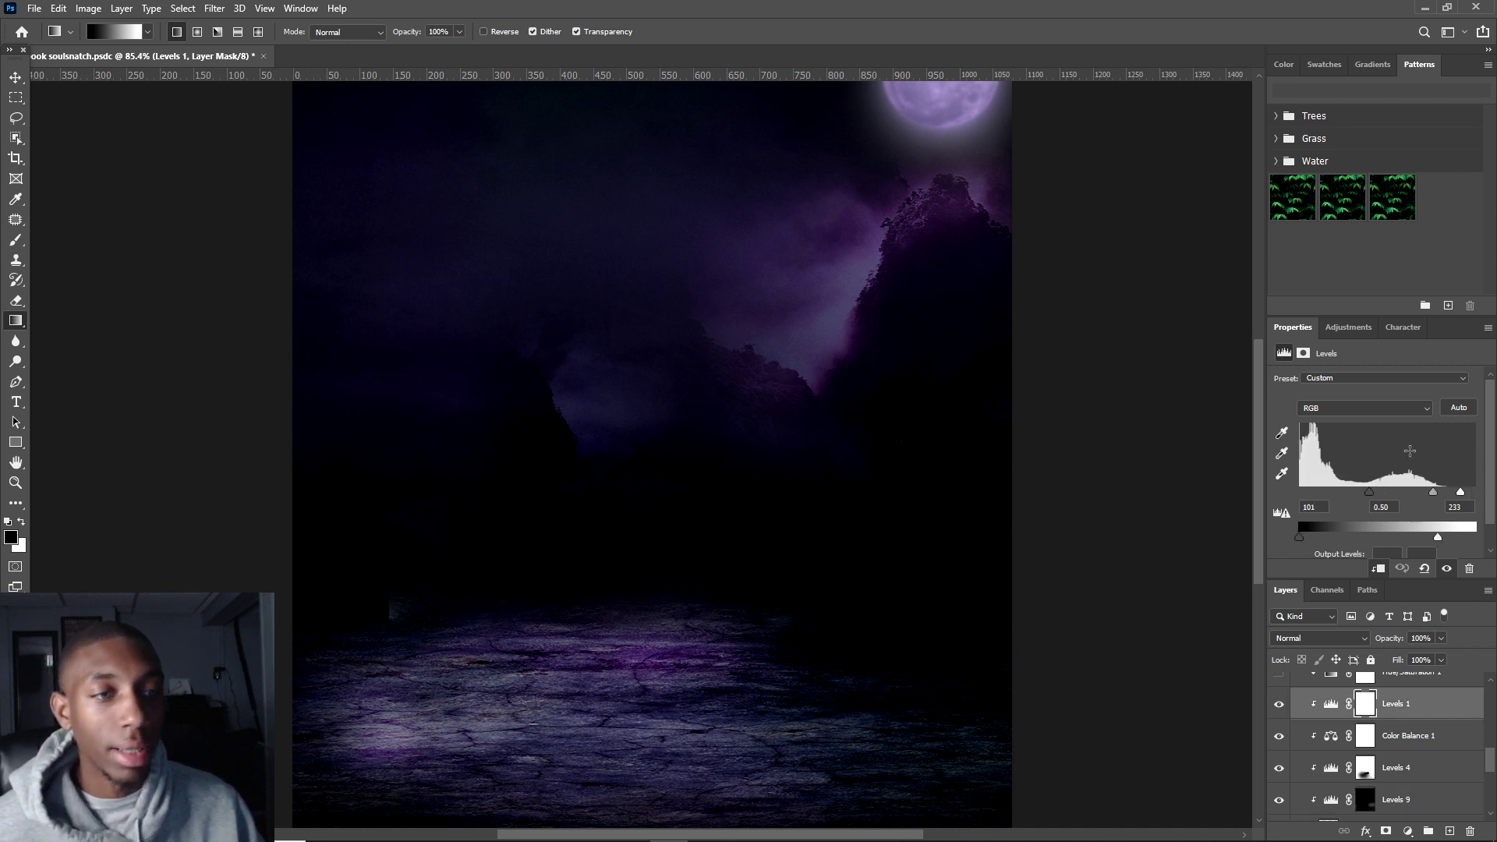
pyautogui.moveTo(1437, 537); pyautogui.dragTo(1321, 538)
pyautogui.hotkey('ctrl', 'z')
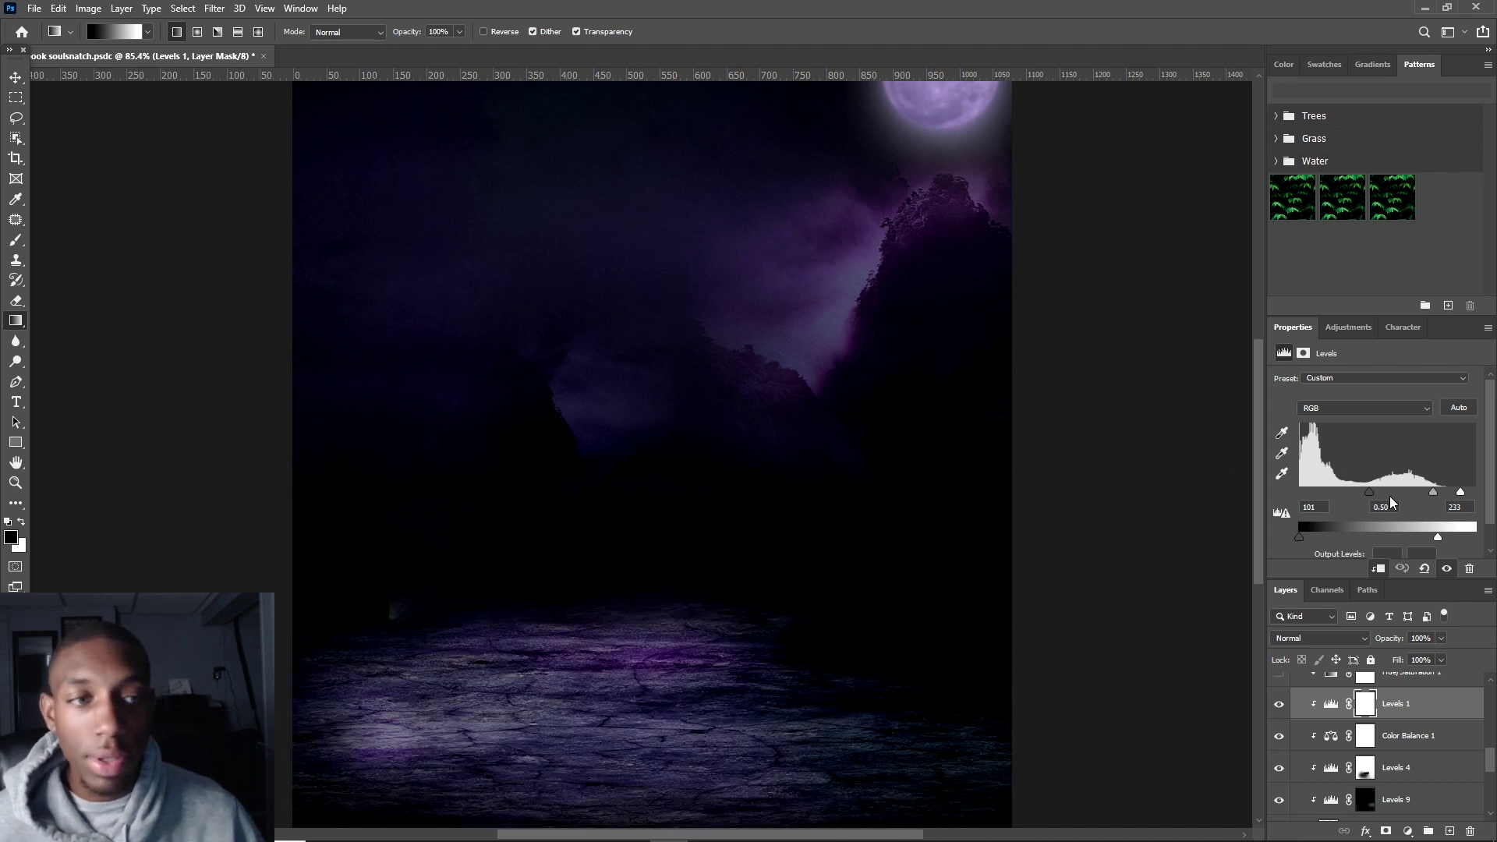
pyautogui.moveTo(1369, 493); pyautogui.dragTo(1455, 493)
pyautogui.hotkey('ctrl', 'z')
pyautogui.hotkey('ctrl', 'z')
# - Collapse the ground group and show the mountain overlay rocks and mid boulders
pyautogui.scroll(2, 1325, 709)
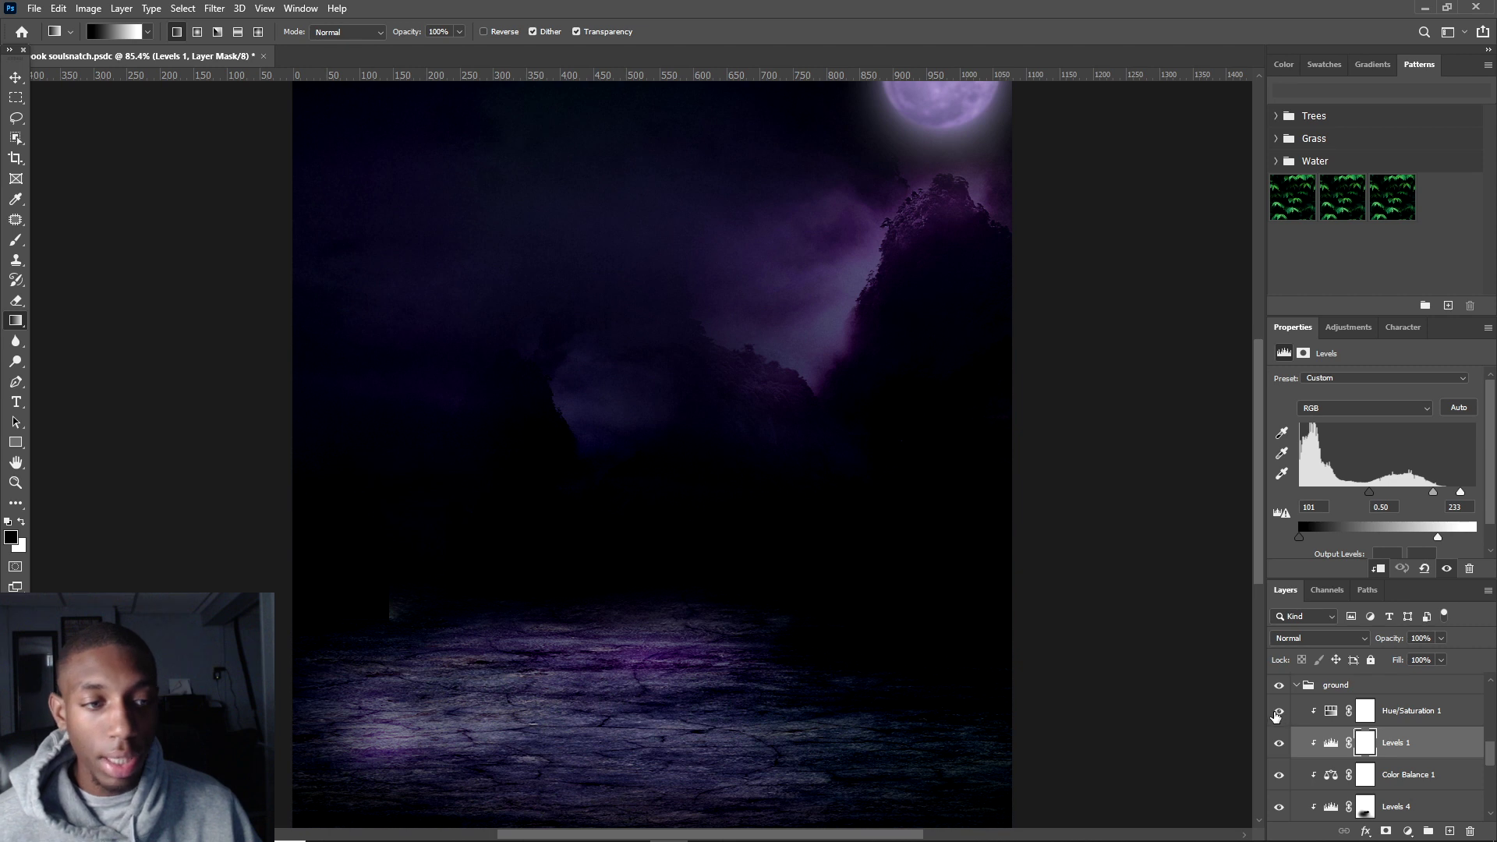
pyautogui.click(1411, 711)
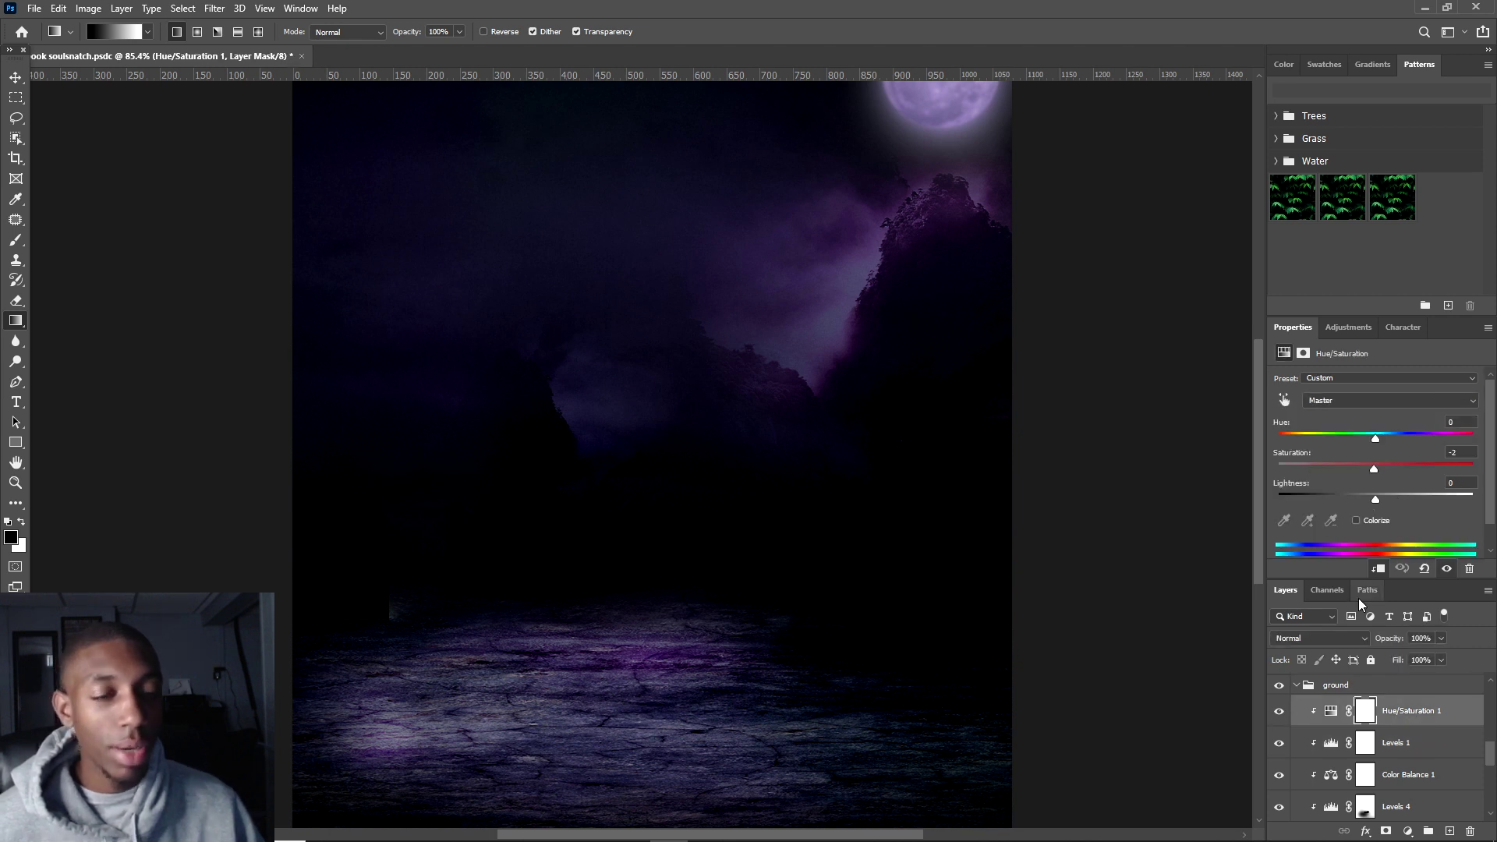
pyautogui.click(1296, 691)
pyautogui.scroll(3, 1290, 713)
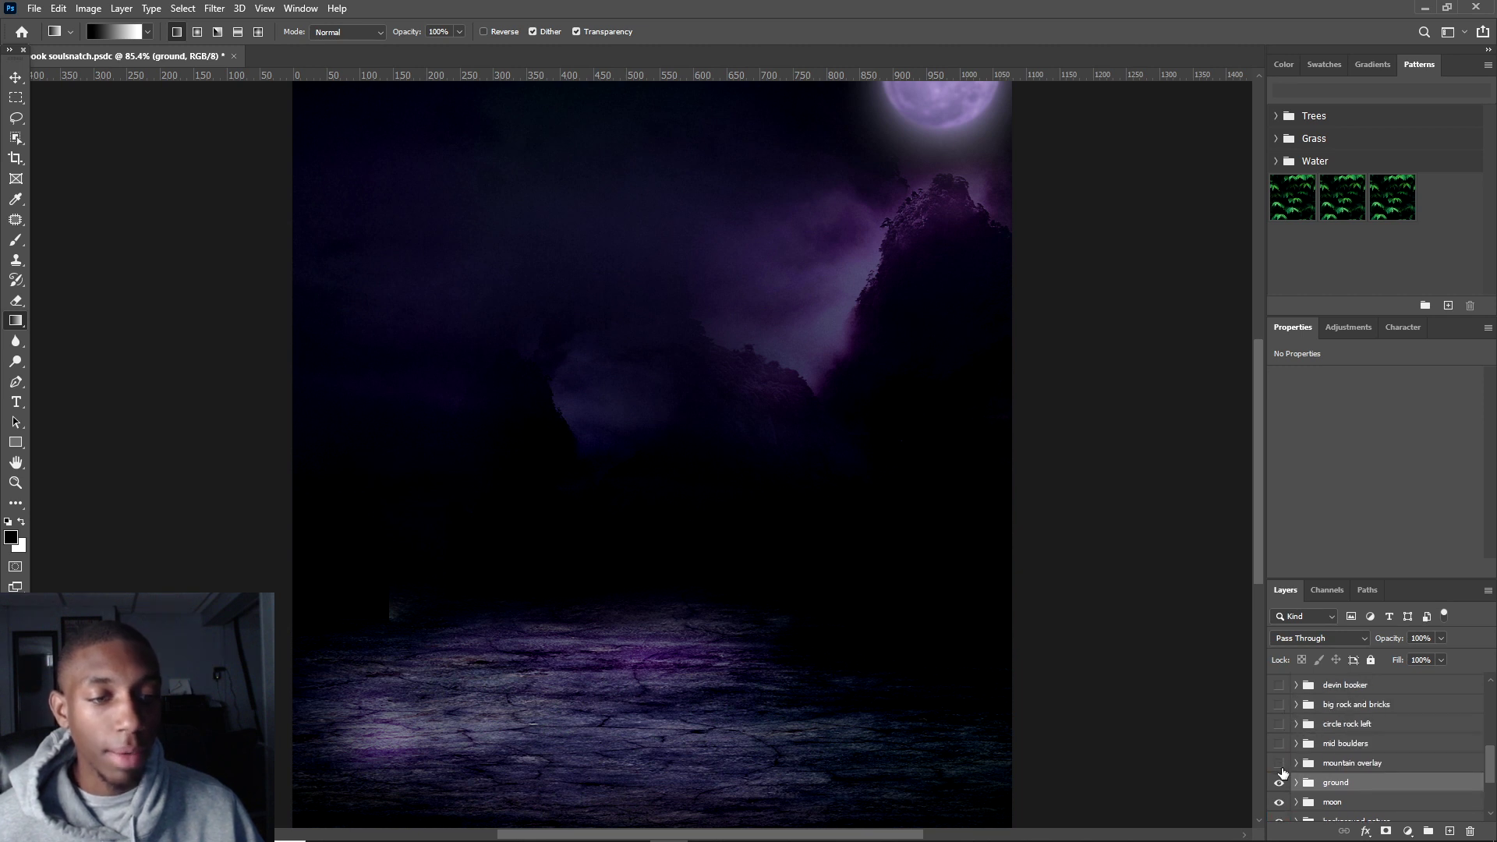
pyautogui.click(1279, 763)
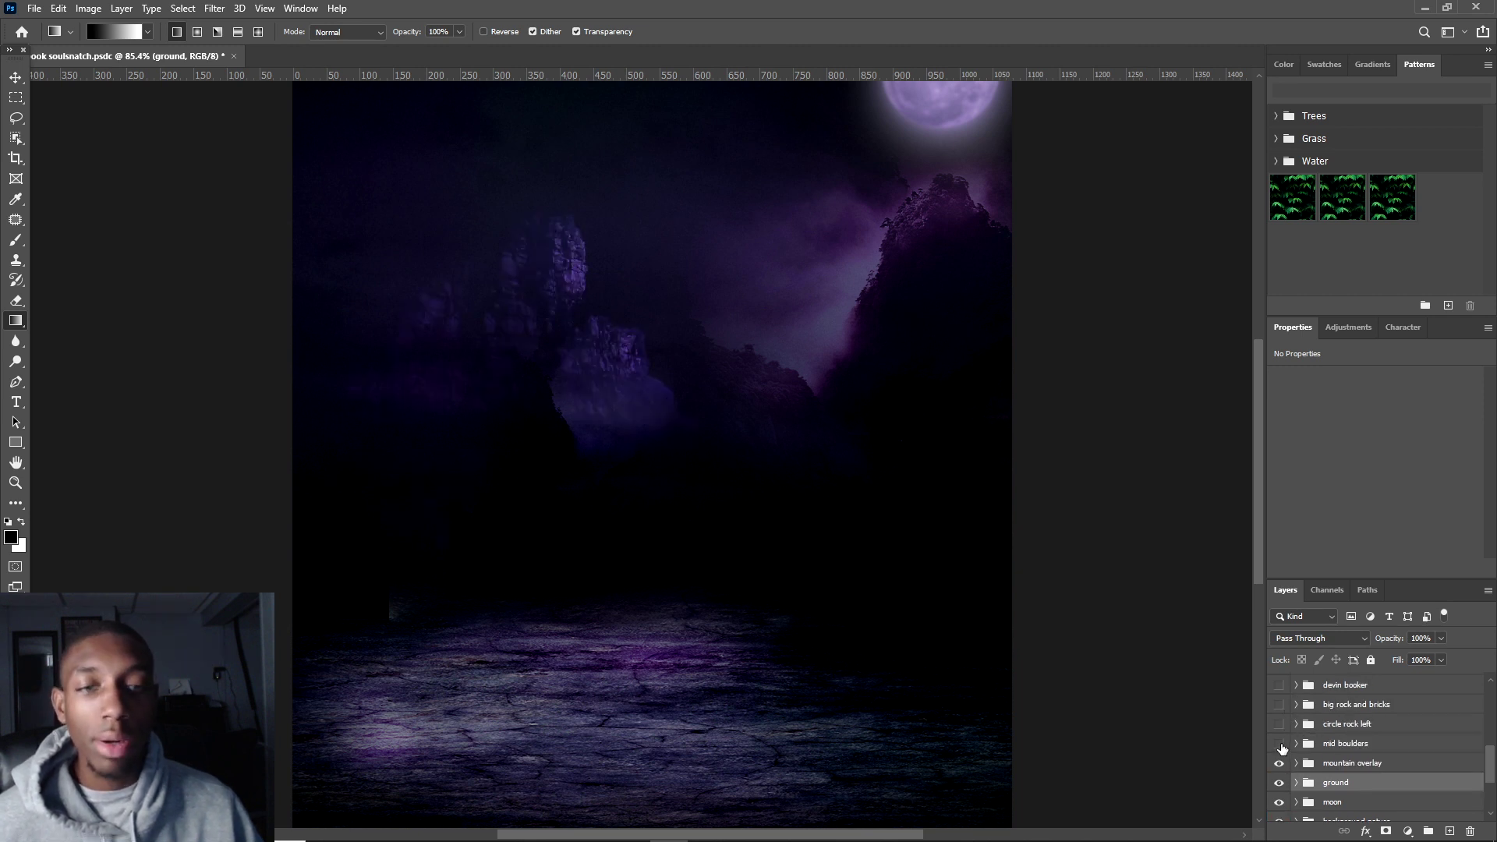
pyautogui.click(1280, 744)
pyautogui.click(1279, 745)
pyautogui.click(1279, 745)
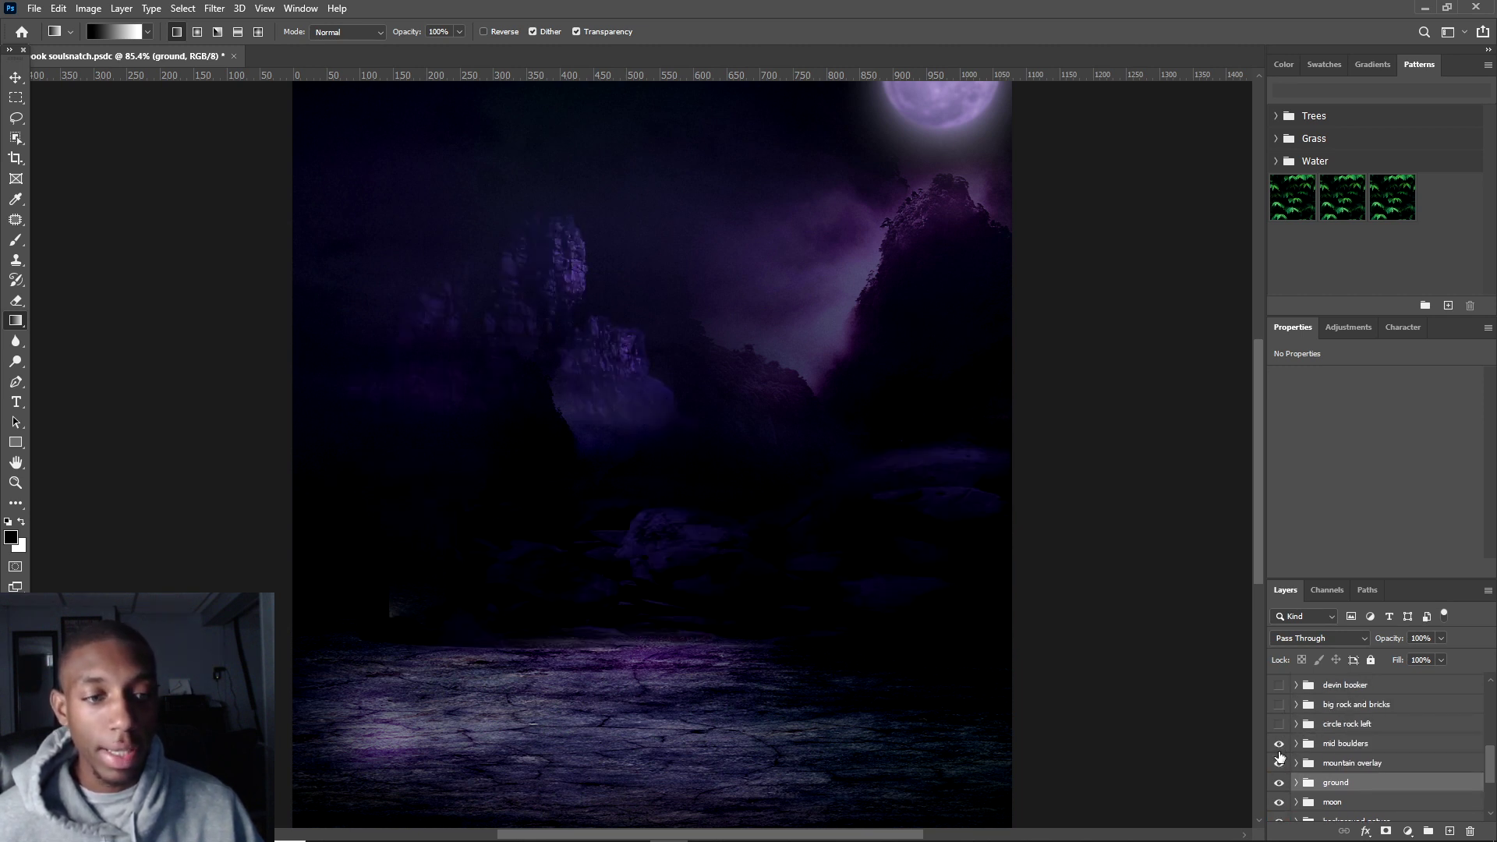
# - Make the large circle rock on the left visible
pyautogui.scroll(2, 1330, 746)
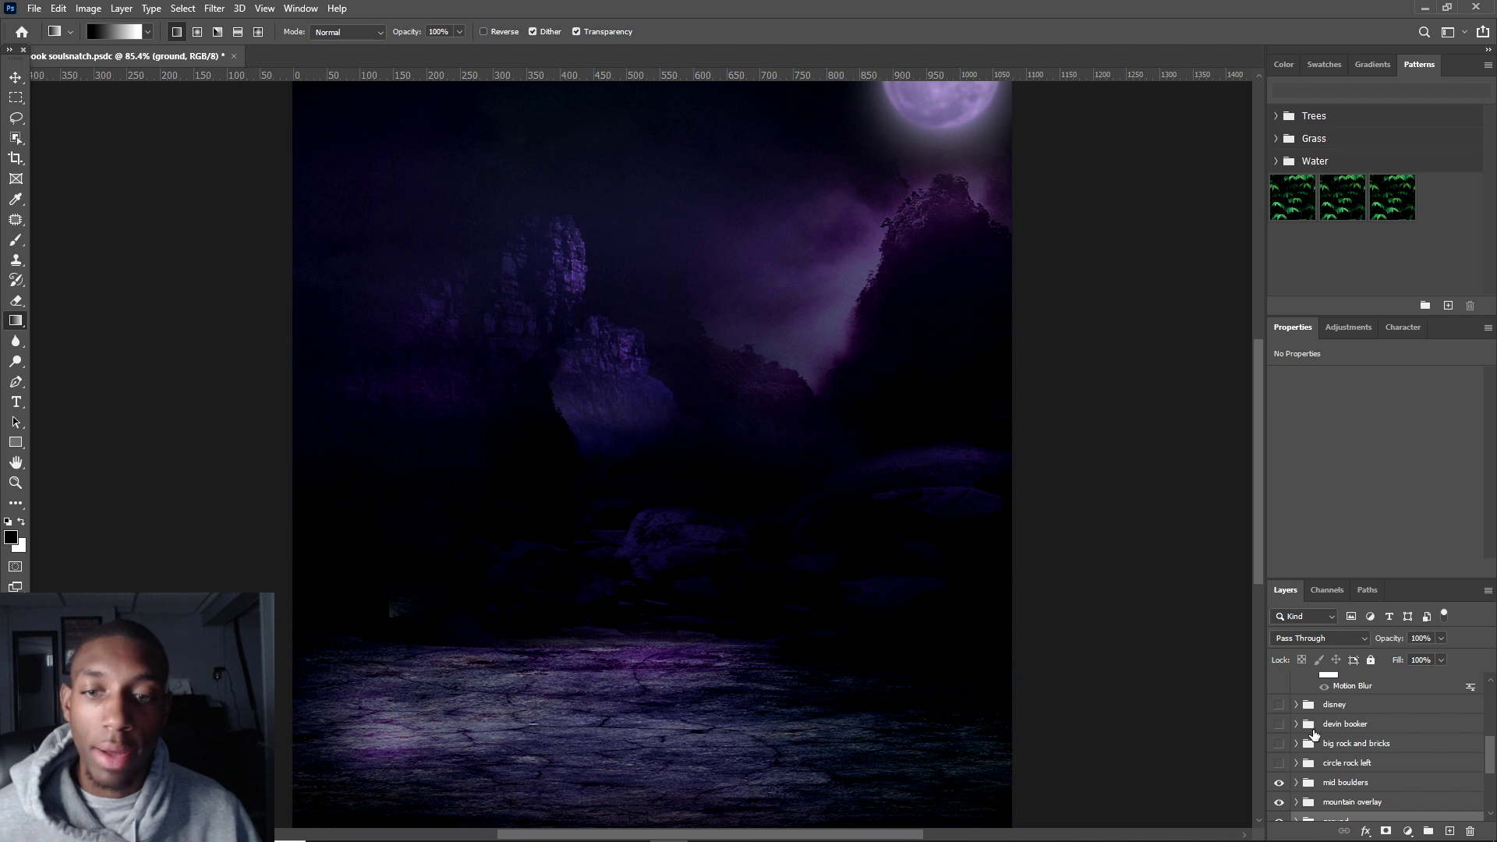
pyautogui.click(1277, 764)
pyautogui.click(1277, 764)
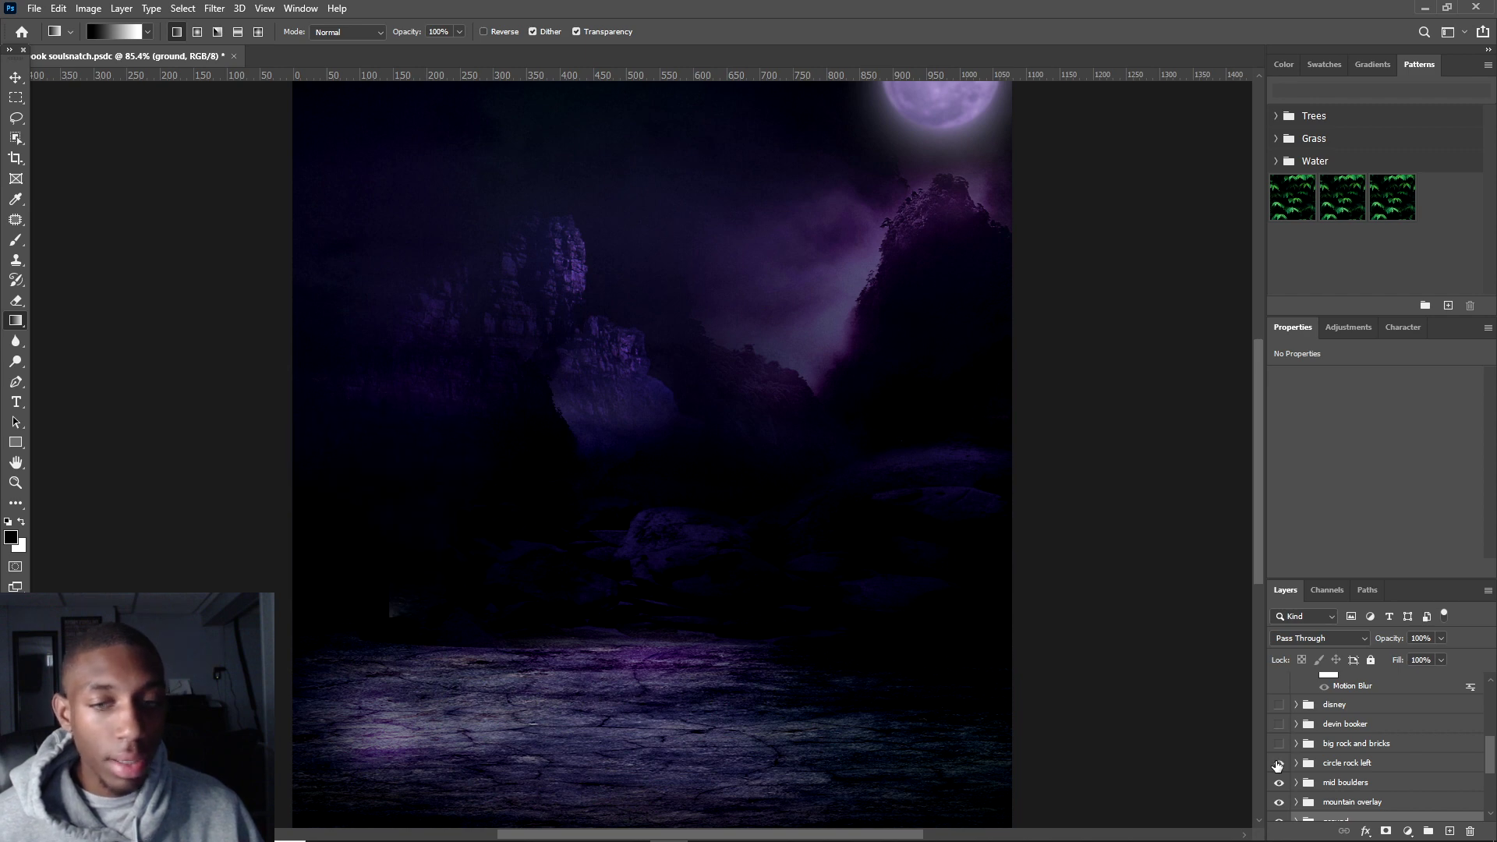
pyautogui.click(1278, 764)
# - Expand 'circle rock left' and toggle off the cover outburst and glow rock initial layers
pyautogui.scroll(1, 409, 471)
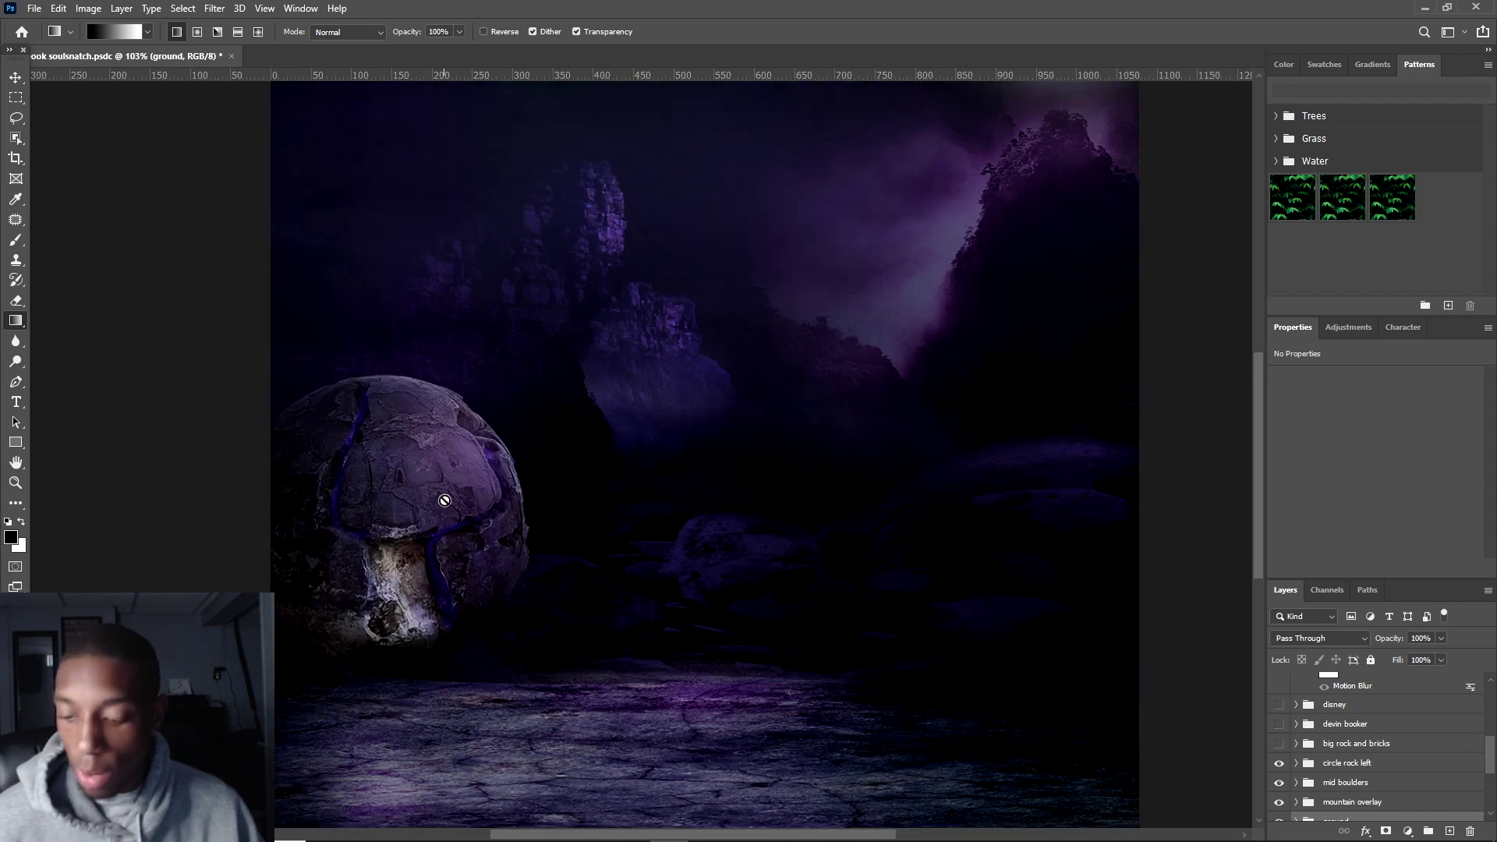
pyautogui.press('v')
pyautogui.click(1297, 763)
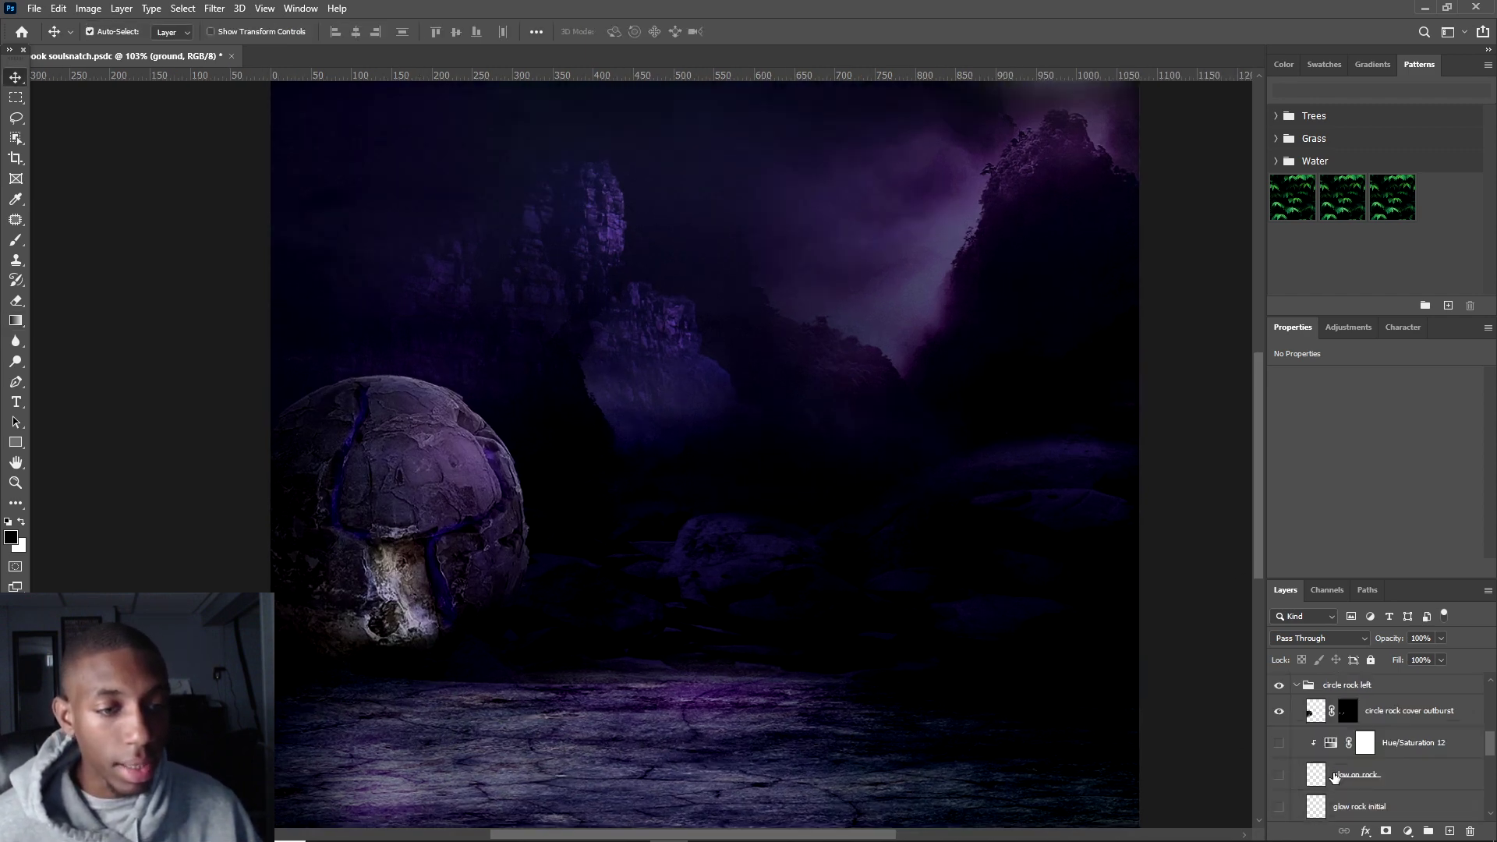
pyautogui.scroll(-1, 1290, 760)
pyautogui.click(1280, 753)
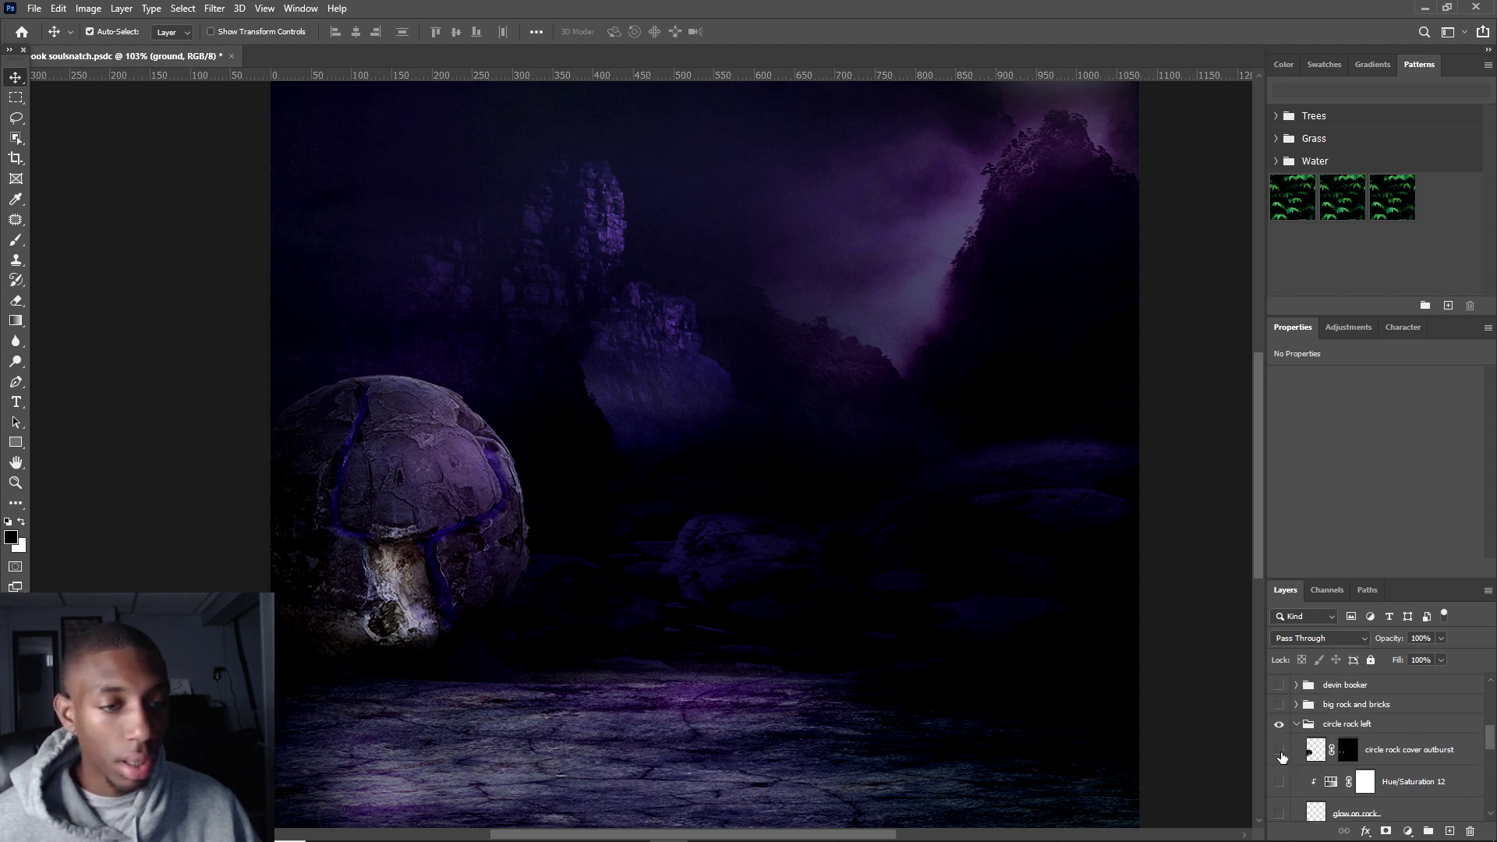
pyautogui.scroll(-2, 1283, 760)
pyautogui.click(1279, 768)
pyautogui.click(1278, 770)
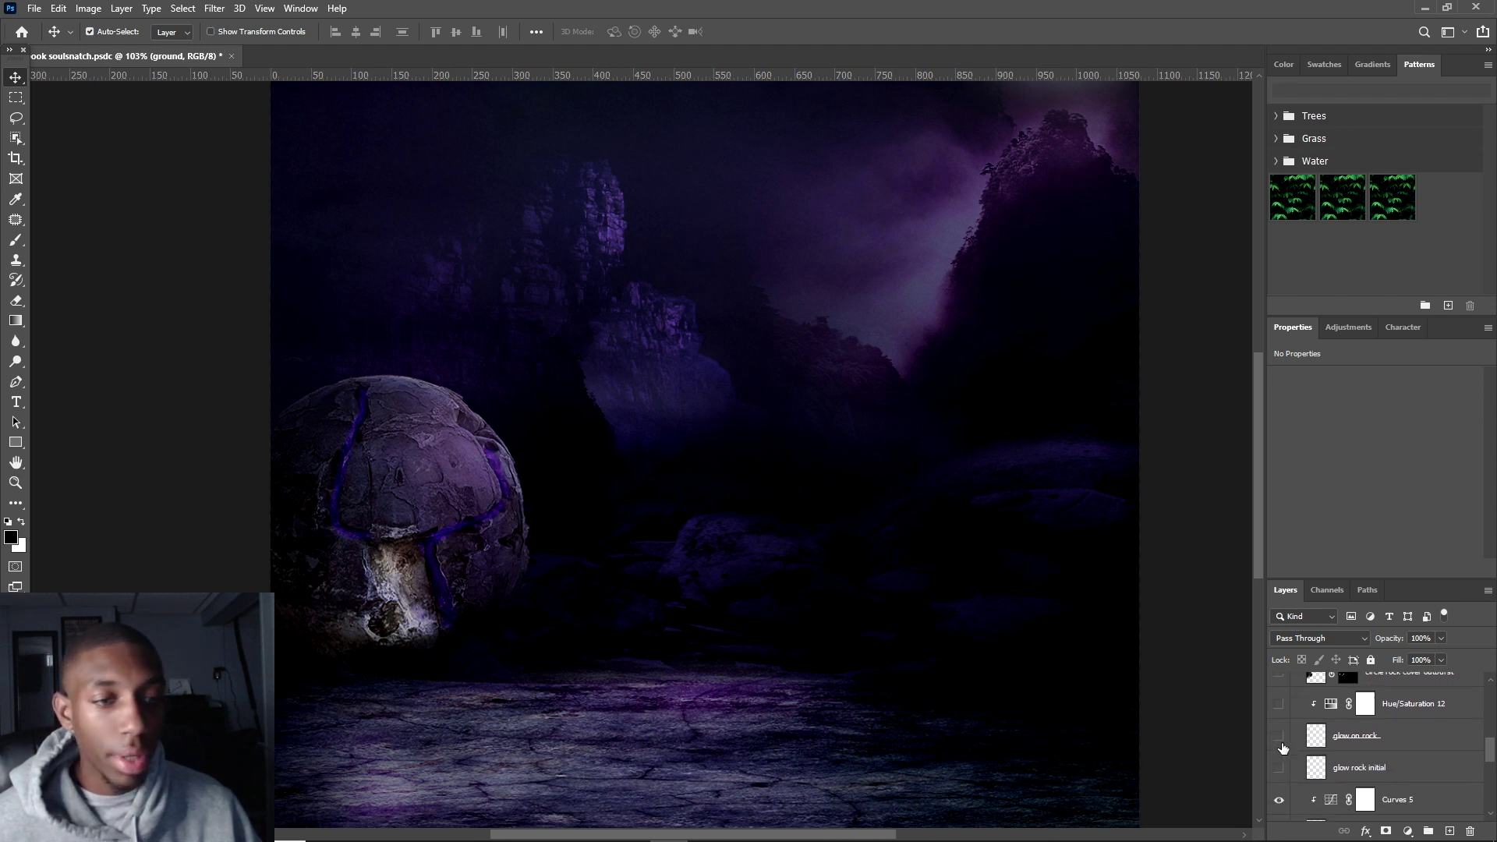
pyautogui.scroll(-1, 1283, 764)
# - Hide Curves 5 and 'glow on rock 2', checking the rock with Curves 9 off and on
pyautogui.click(1277, 780)
pyautogui.scroll(-1, 1279, 787)
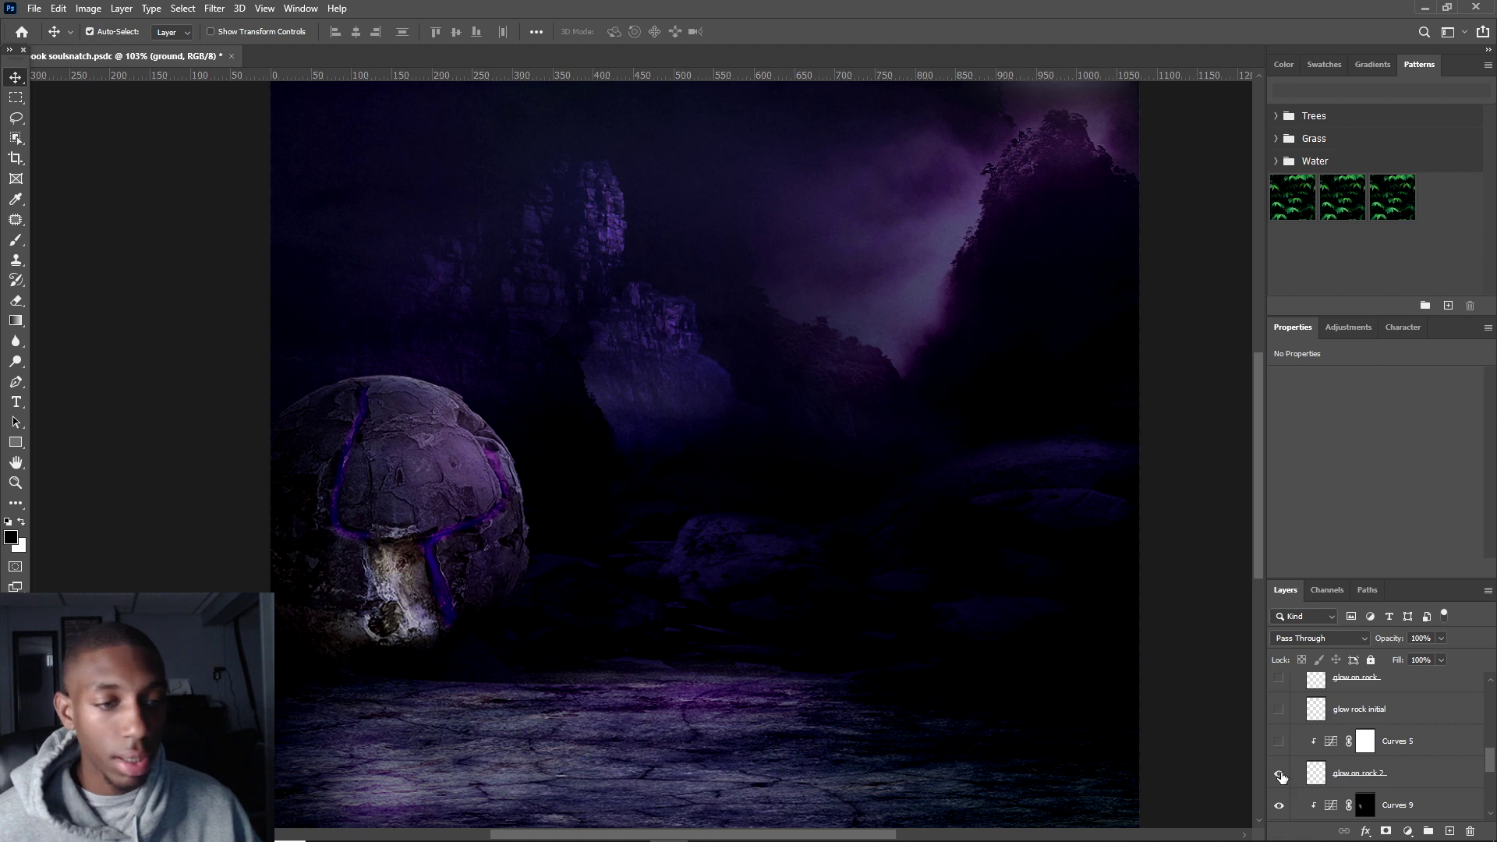
pyautogui.click(1279, 774)
pyautogui.scroll(-1, 1280, 779)
pyautogui.click(1279, 767)
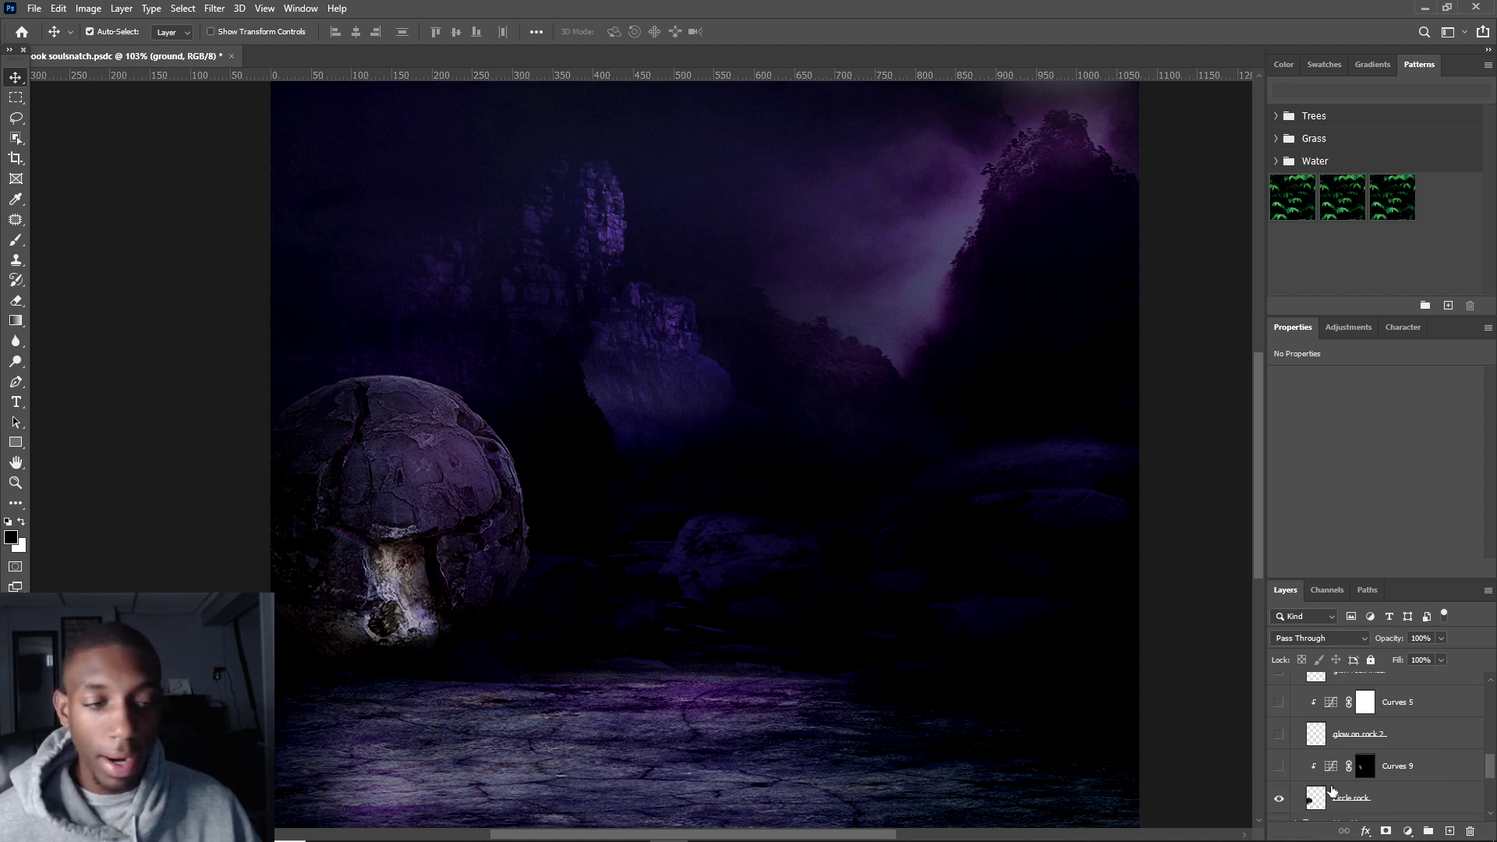
pyautogui.click(1351, 803)
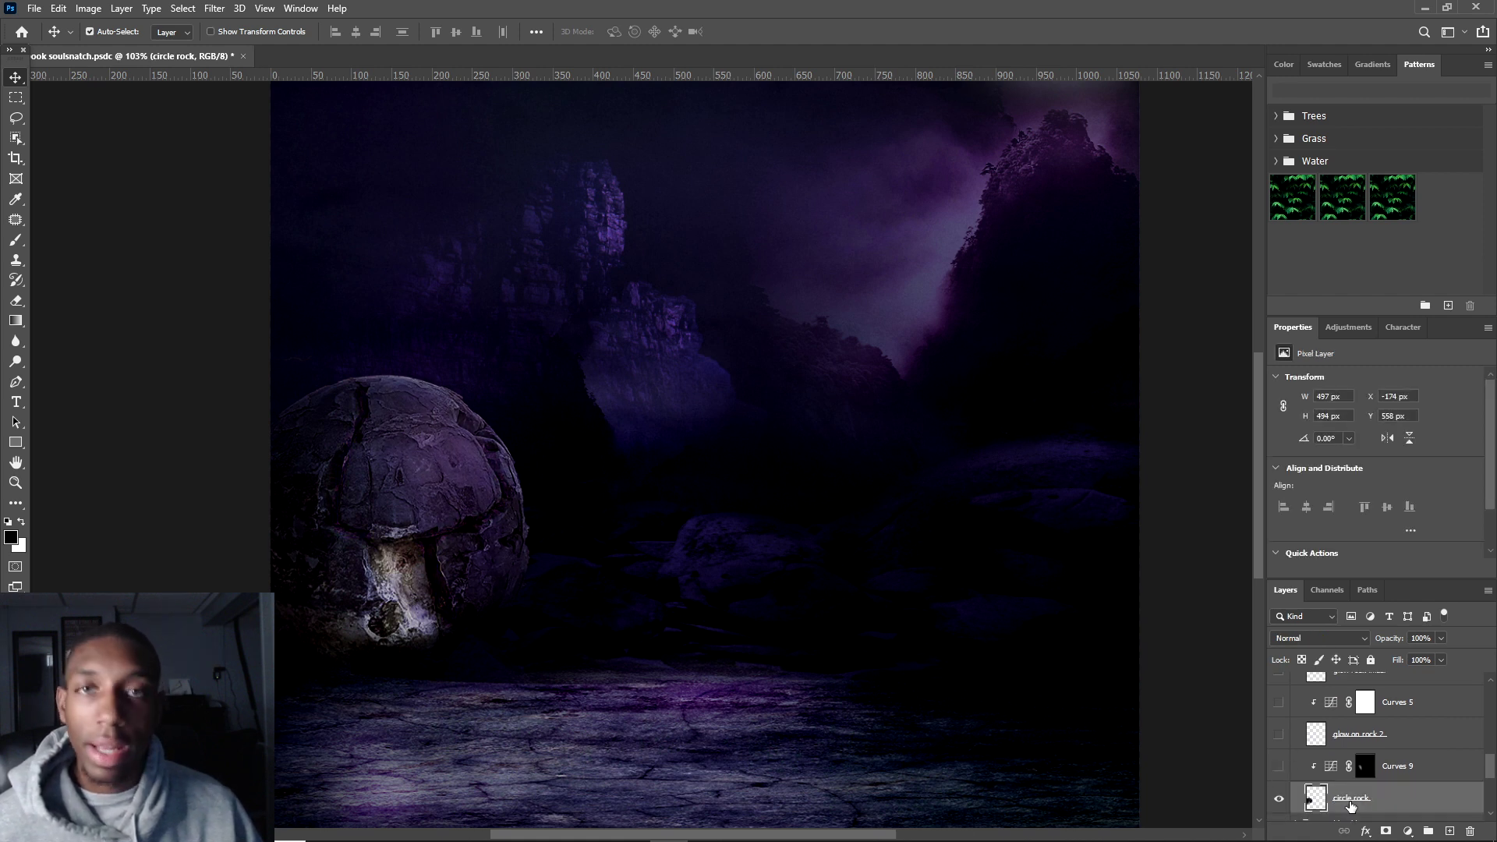
pyautogui.click(1279, 767)
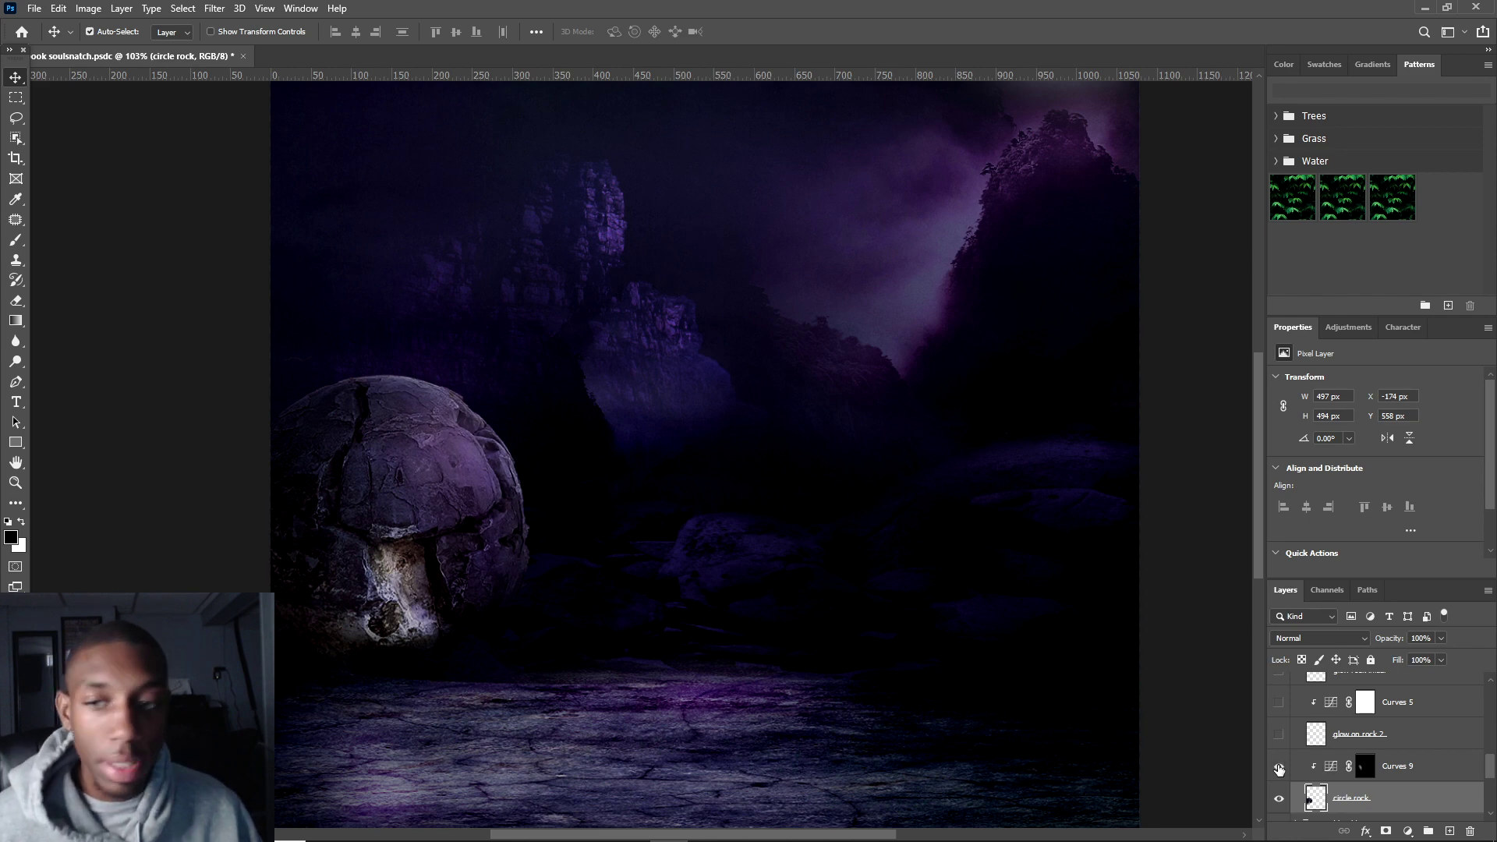
# - Check the circle rock layer's visibility and select the Curves 9 layer mask
pyautogui.scroll(-7, 763, 403)
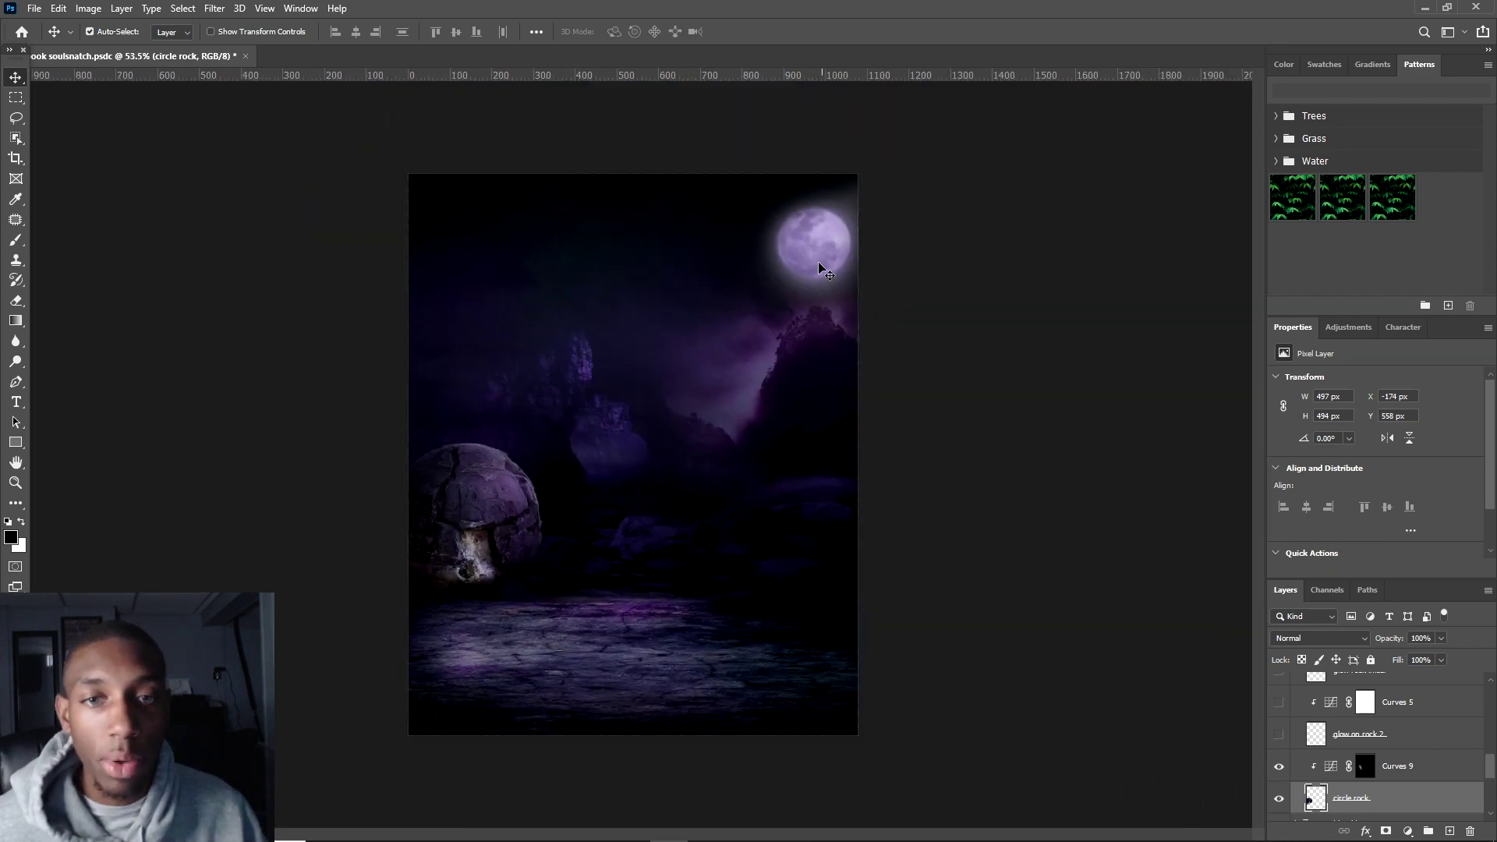
pyautogui.scroll(4, 736, 368)
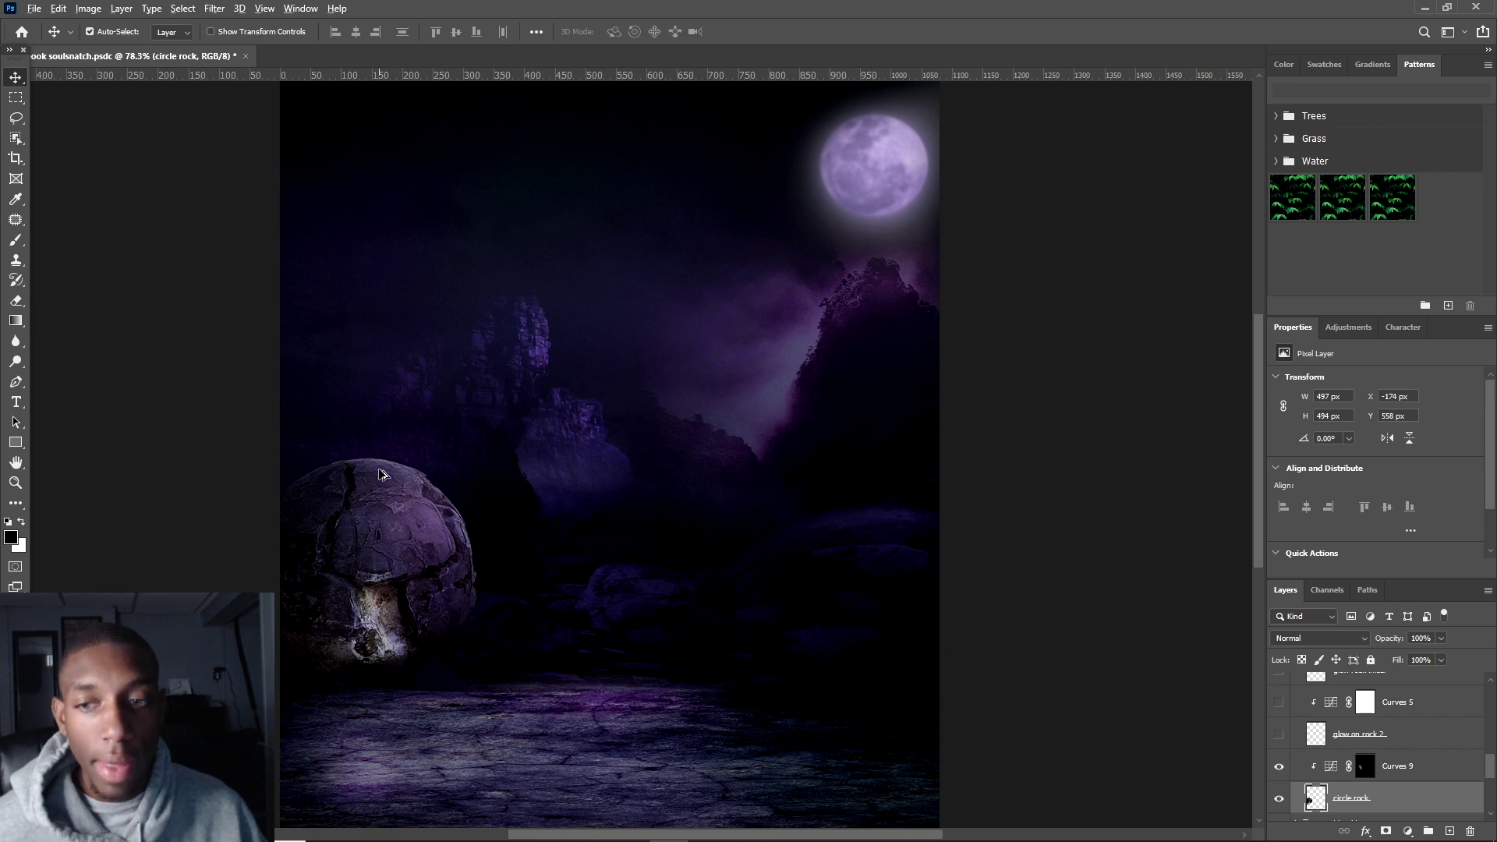
pyautogui.scroll(3, 437, 530)
pyautogui.scroll(1, 487, 555)
pyautogui.scroll(-2, 442, 480)
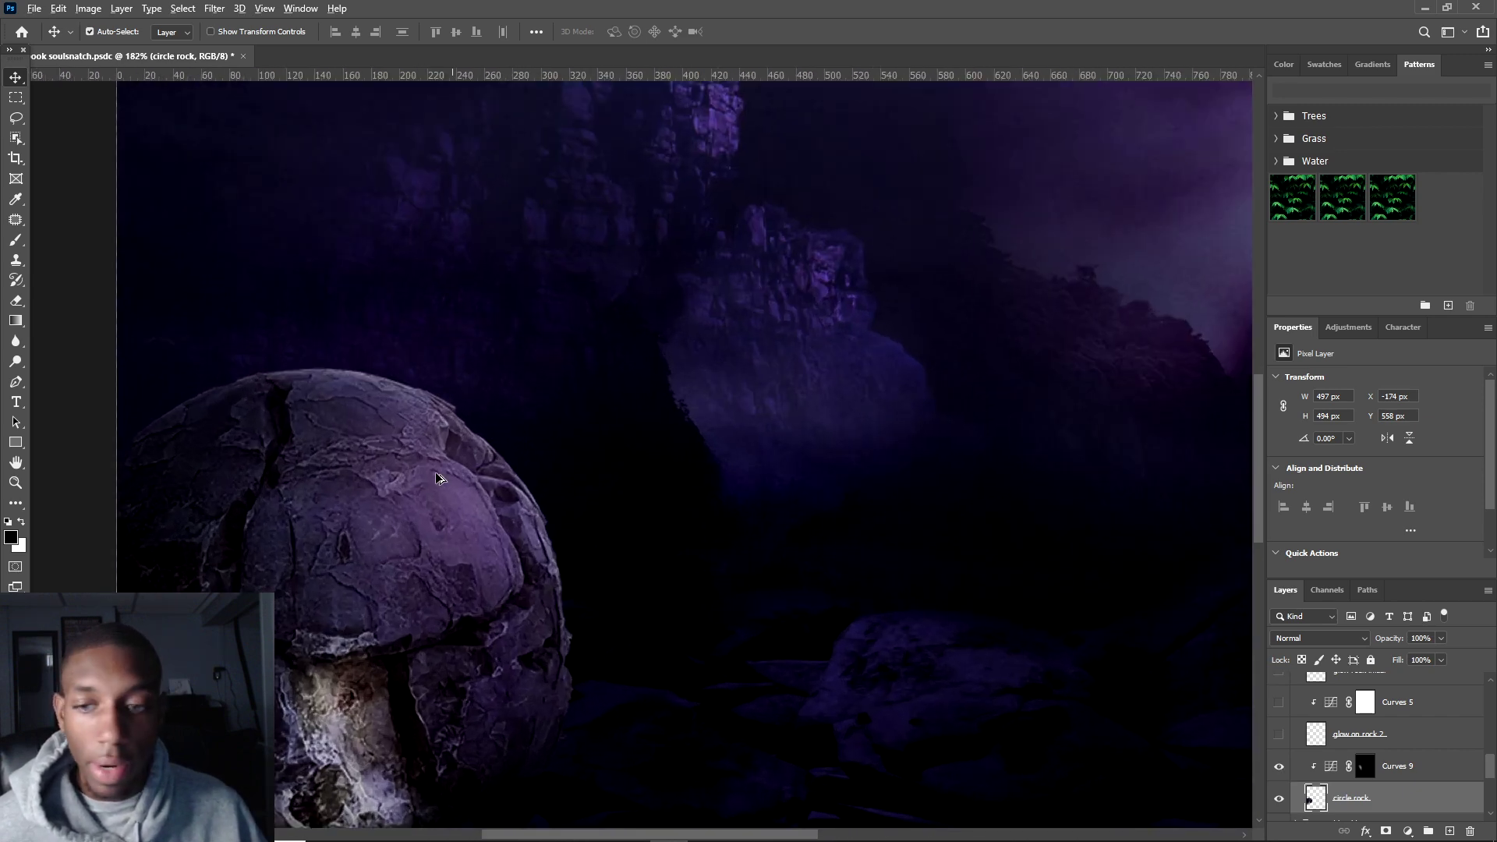
pyautogui.scroll(-1, 732, 522)
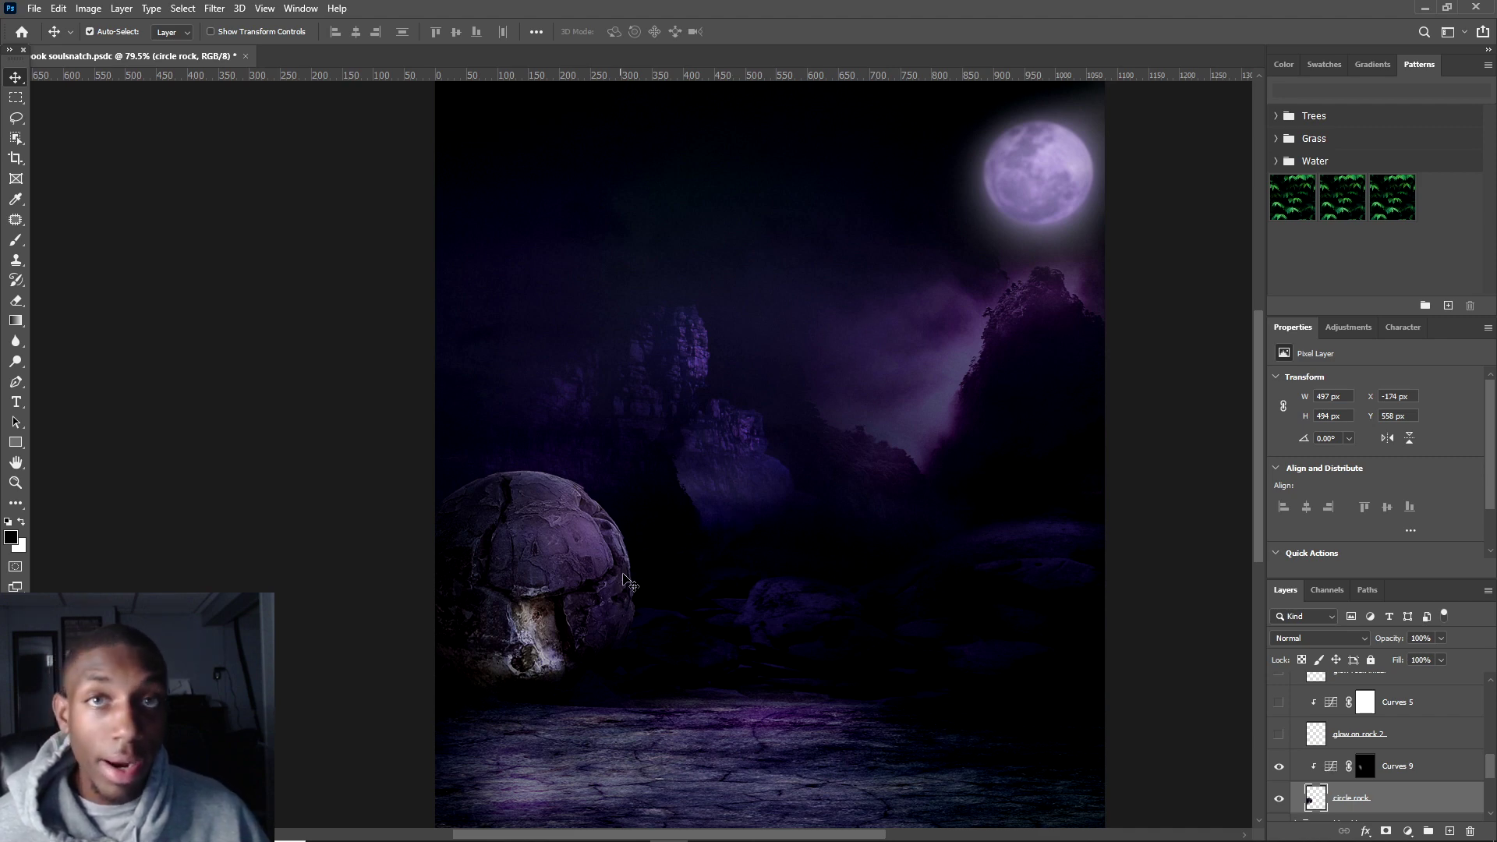
pyautogui.scroll(2, 601, 503)
pyautogui.scroll(-1, 569, 508)
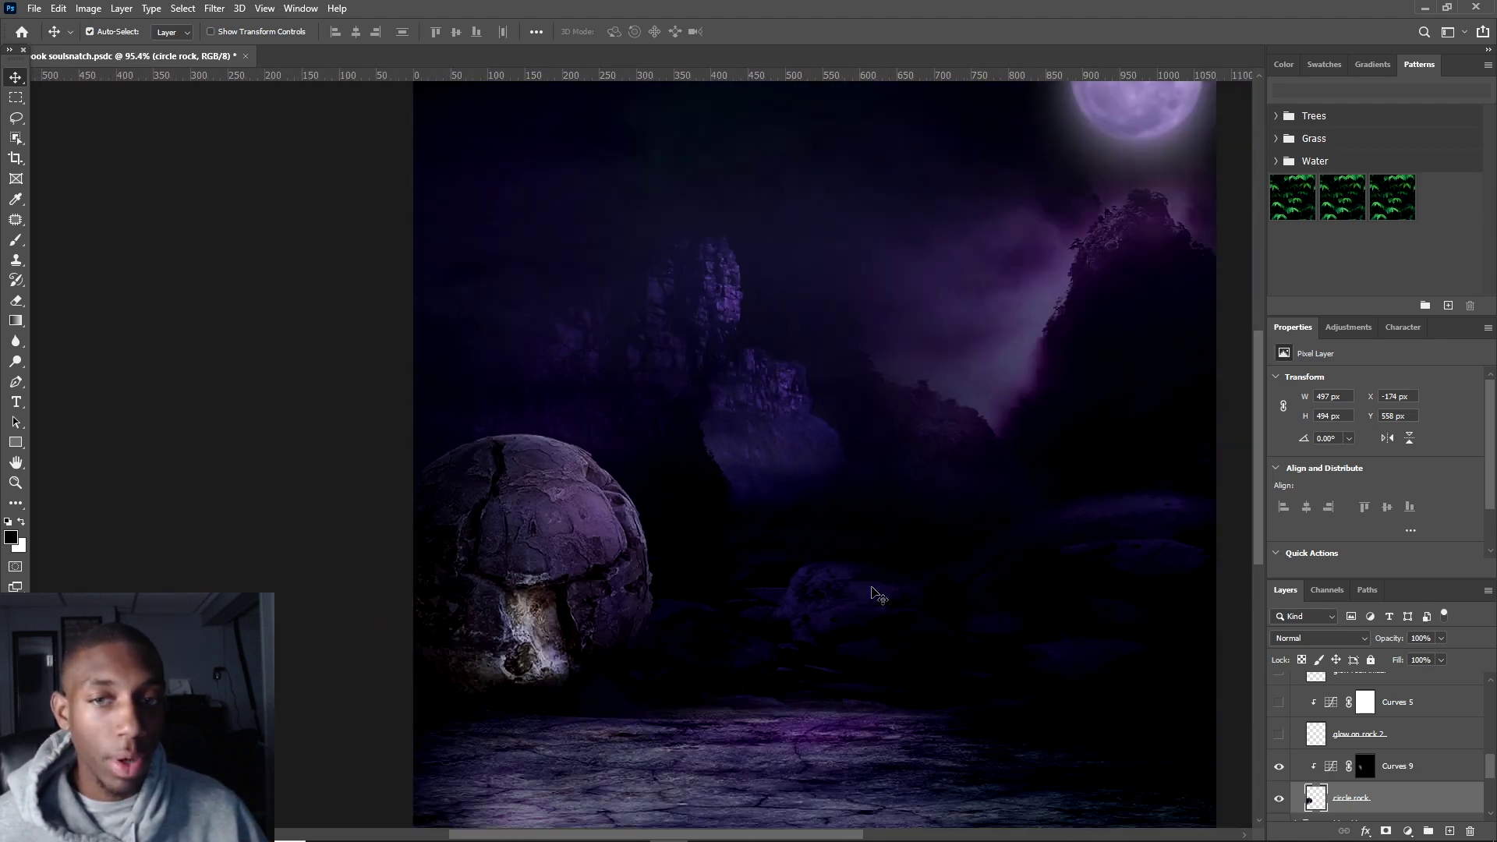
pyautogui.click(1280, 801)
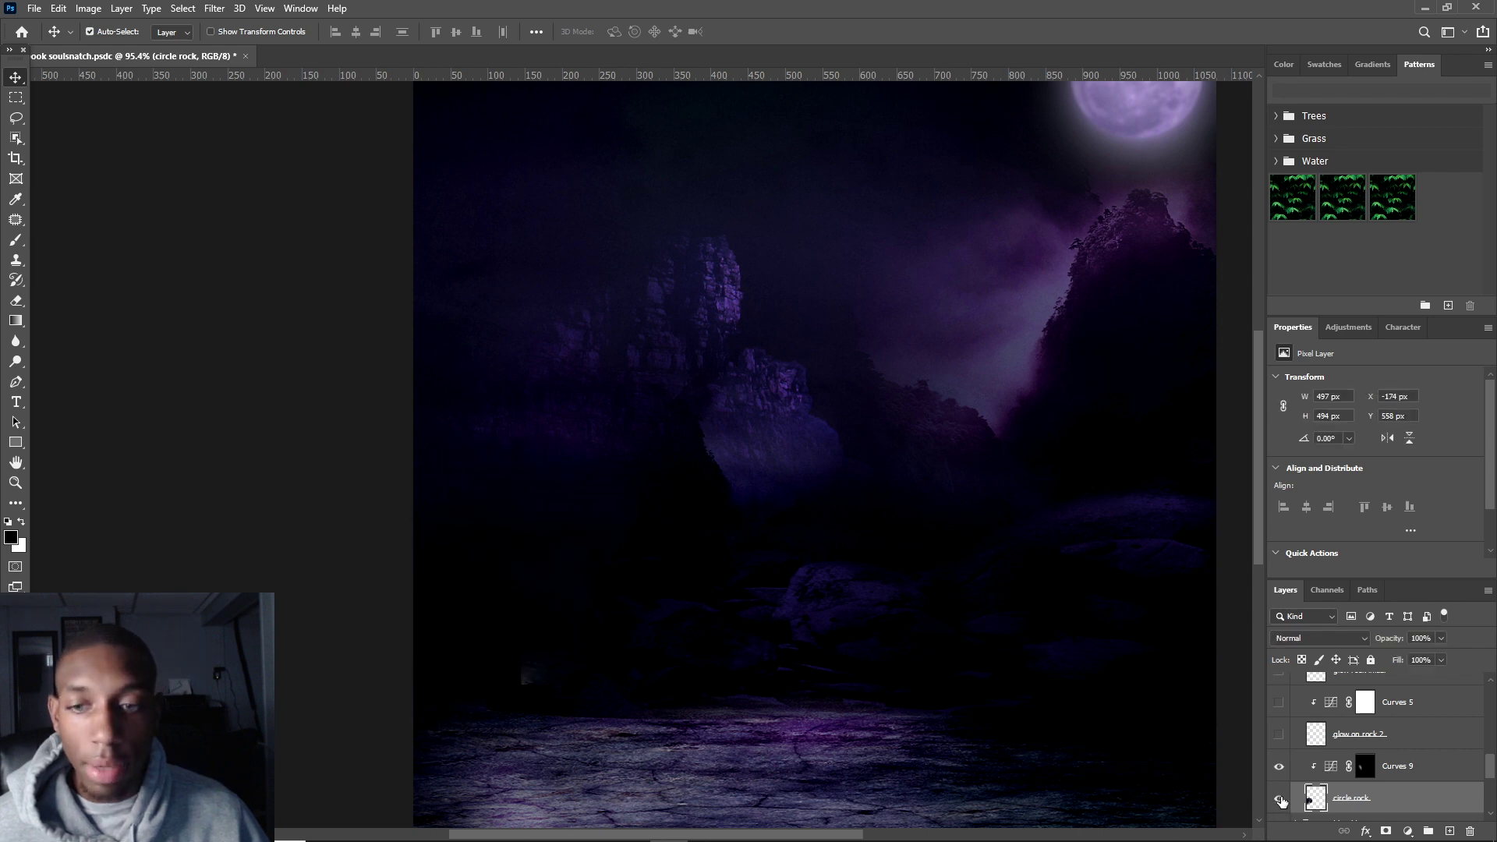
pyautogui.click(1280, 801)
pyautogui.click(1366, 767)
# - Turn Curves 9 back on and paint white on its mask over the rock top
pyautogui.click(1279, 766)
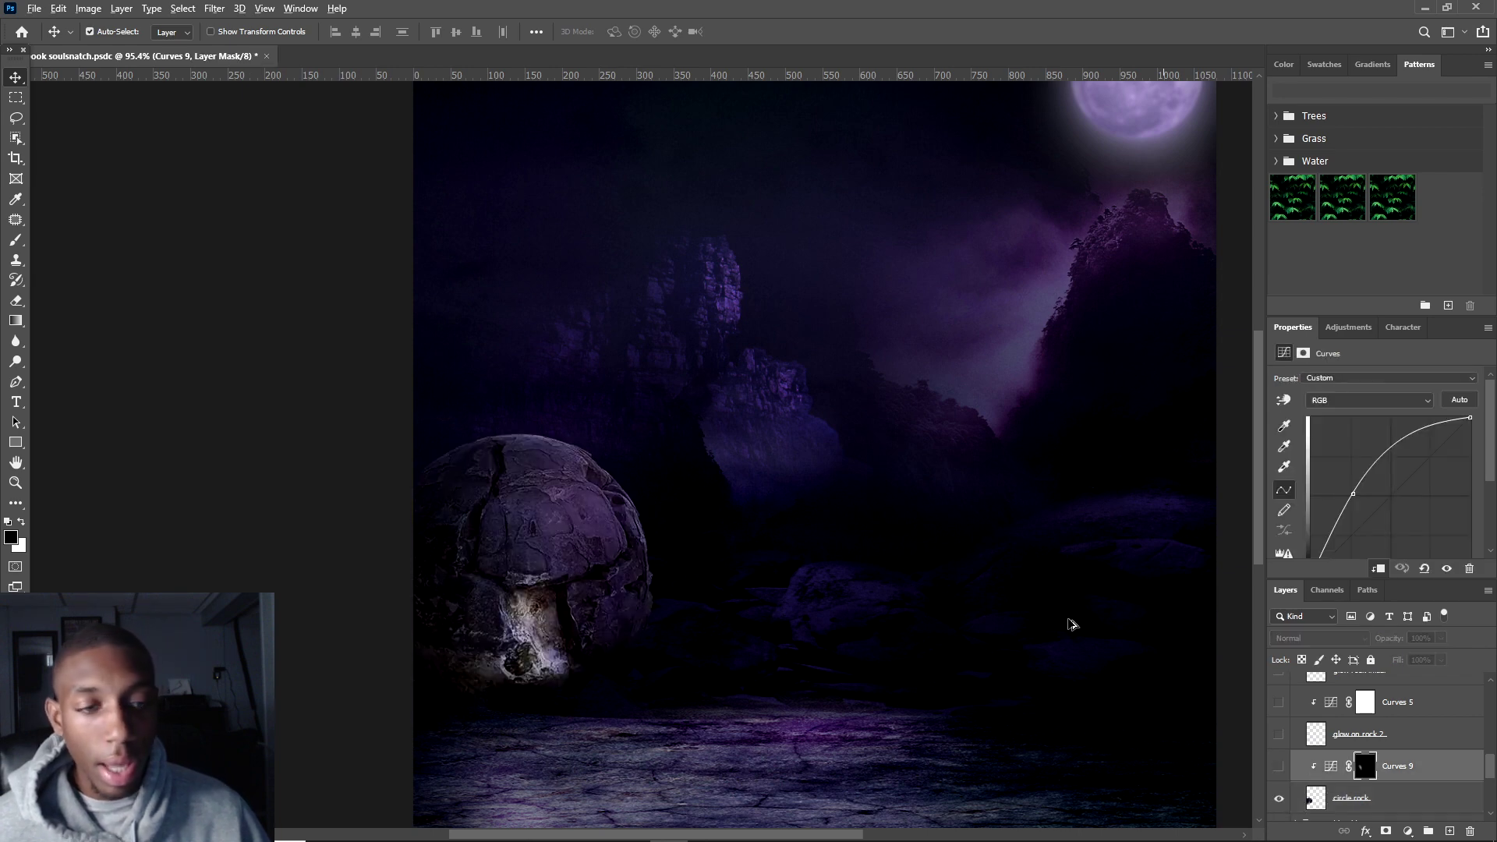
pyautogui.scroll(3, 601, 467)
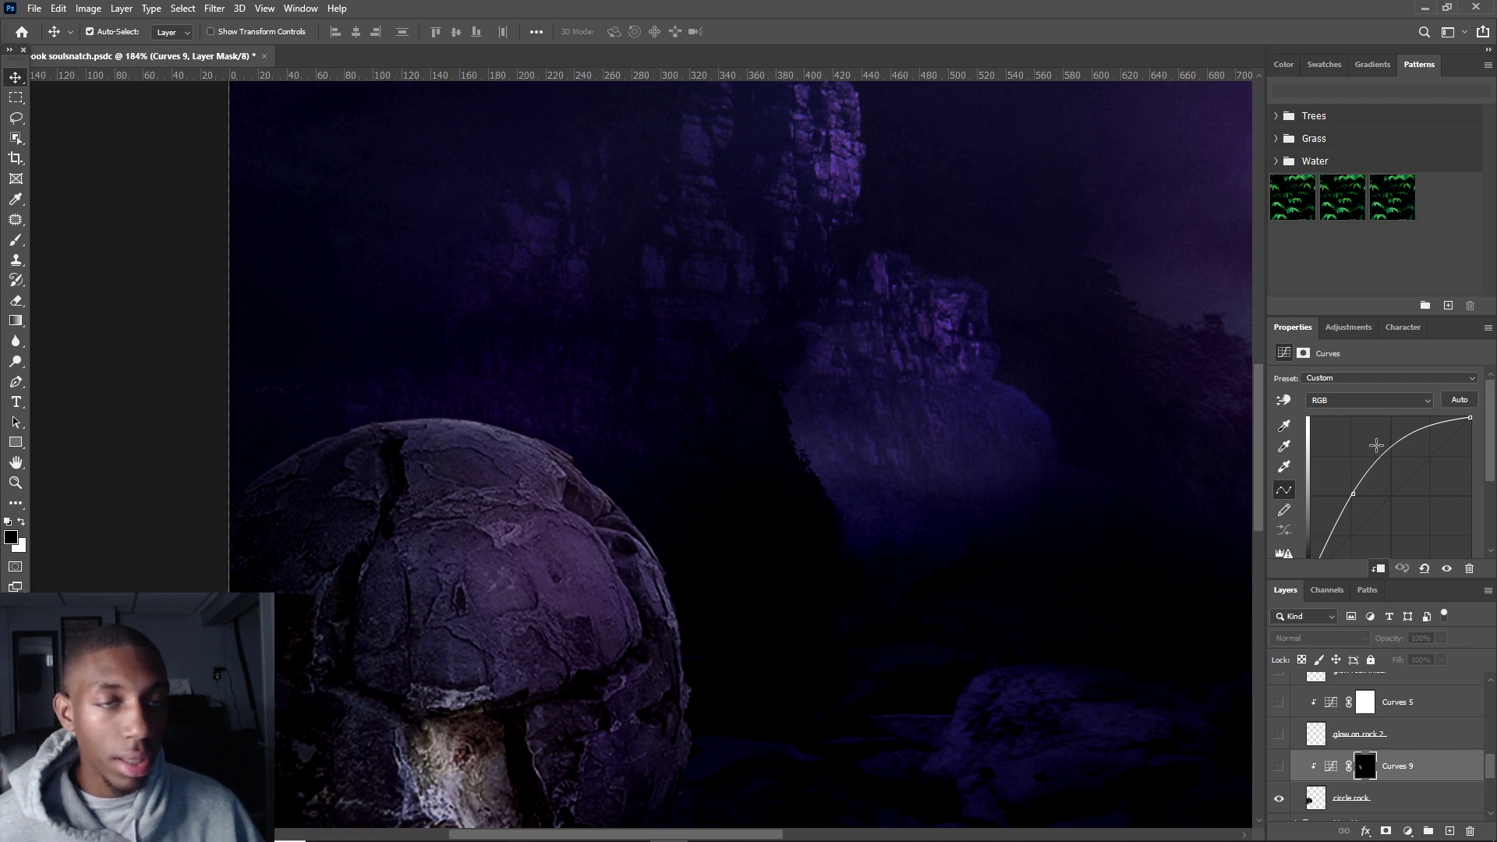
pyautogui.click(1279, 766)
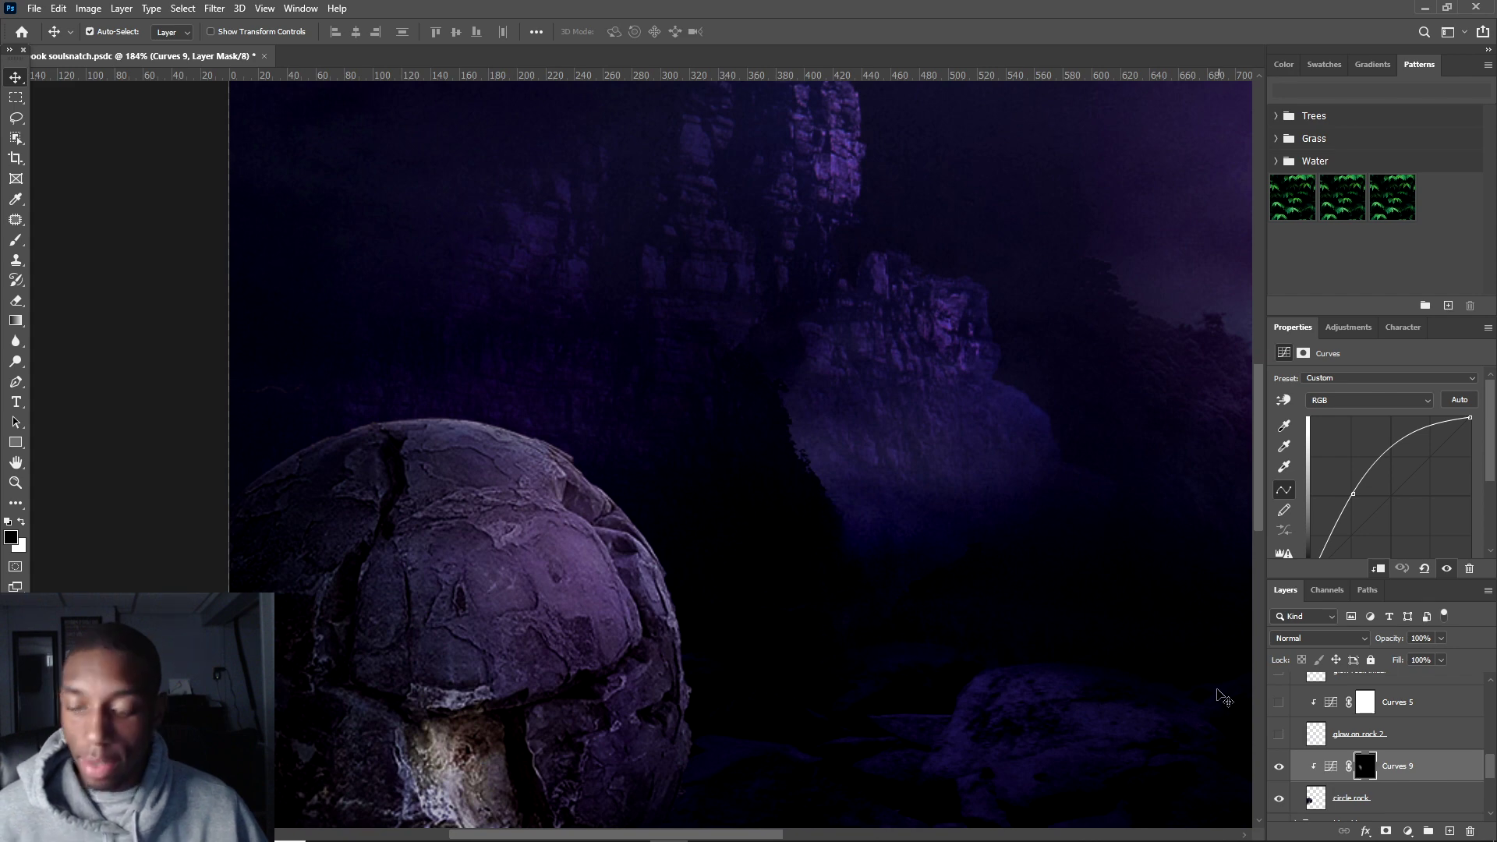
pyautogui.press('b')
pyautogui.press('x')
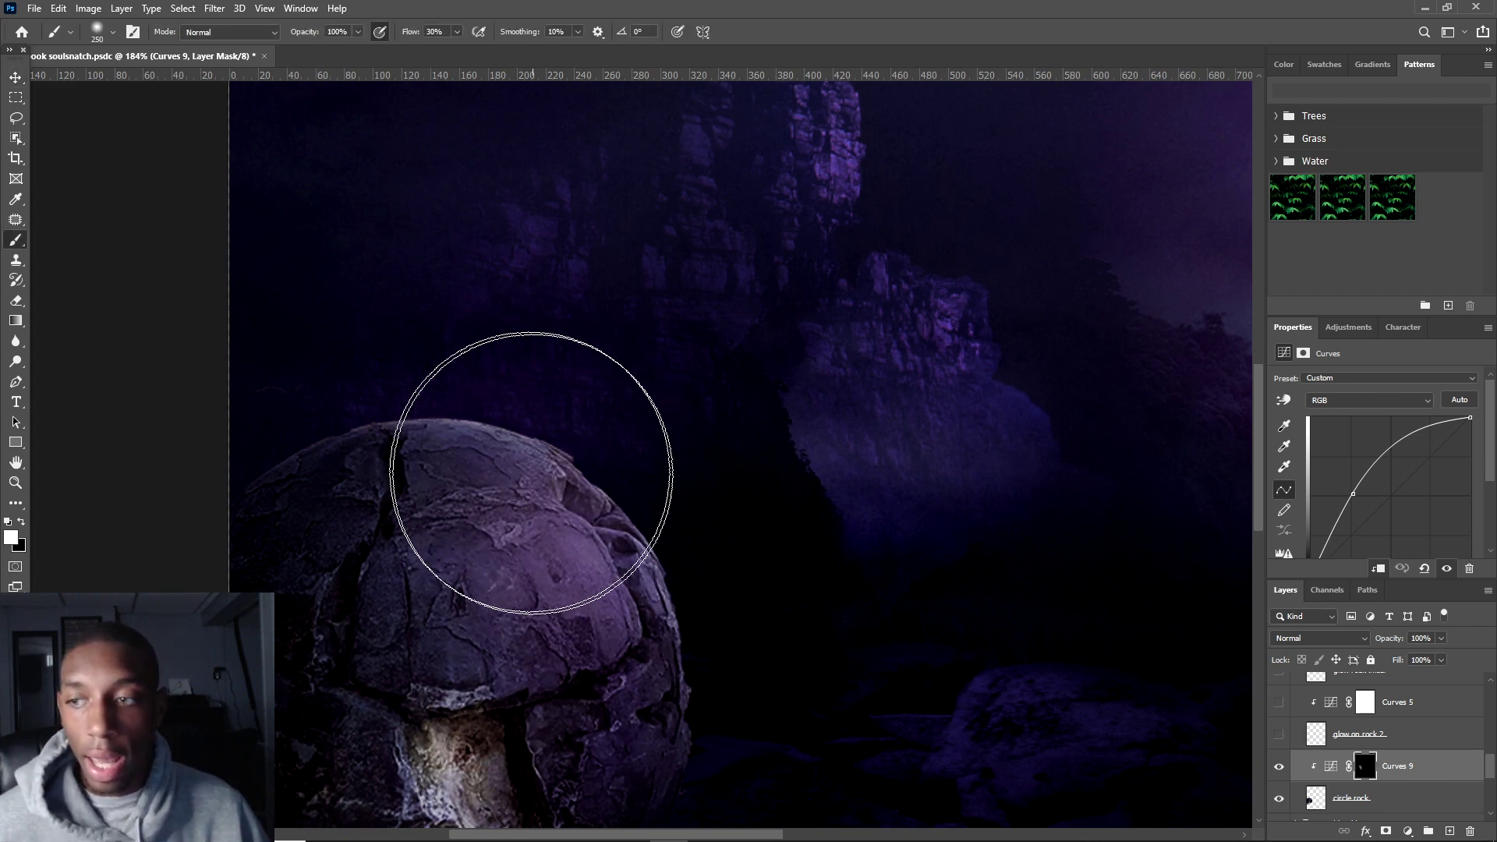
pyautogui.moveTo(528, 467)
pyautogui.mouseDown()
pyautogui.moveTo(518, 551)
pyautogui.moveTo(627, 553)
pyautogui.mouseUp()
pyautogui.hotkey('ctrl', '0')
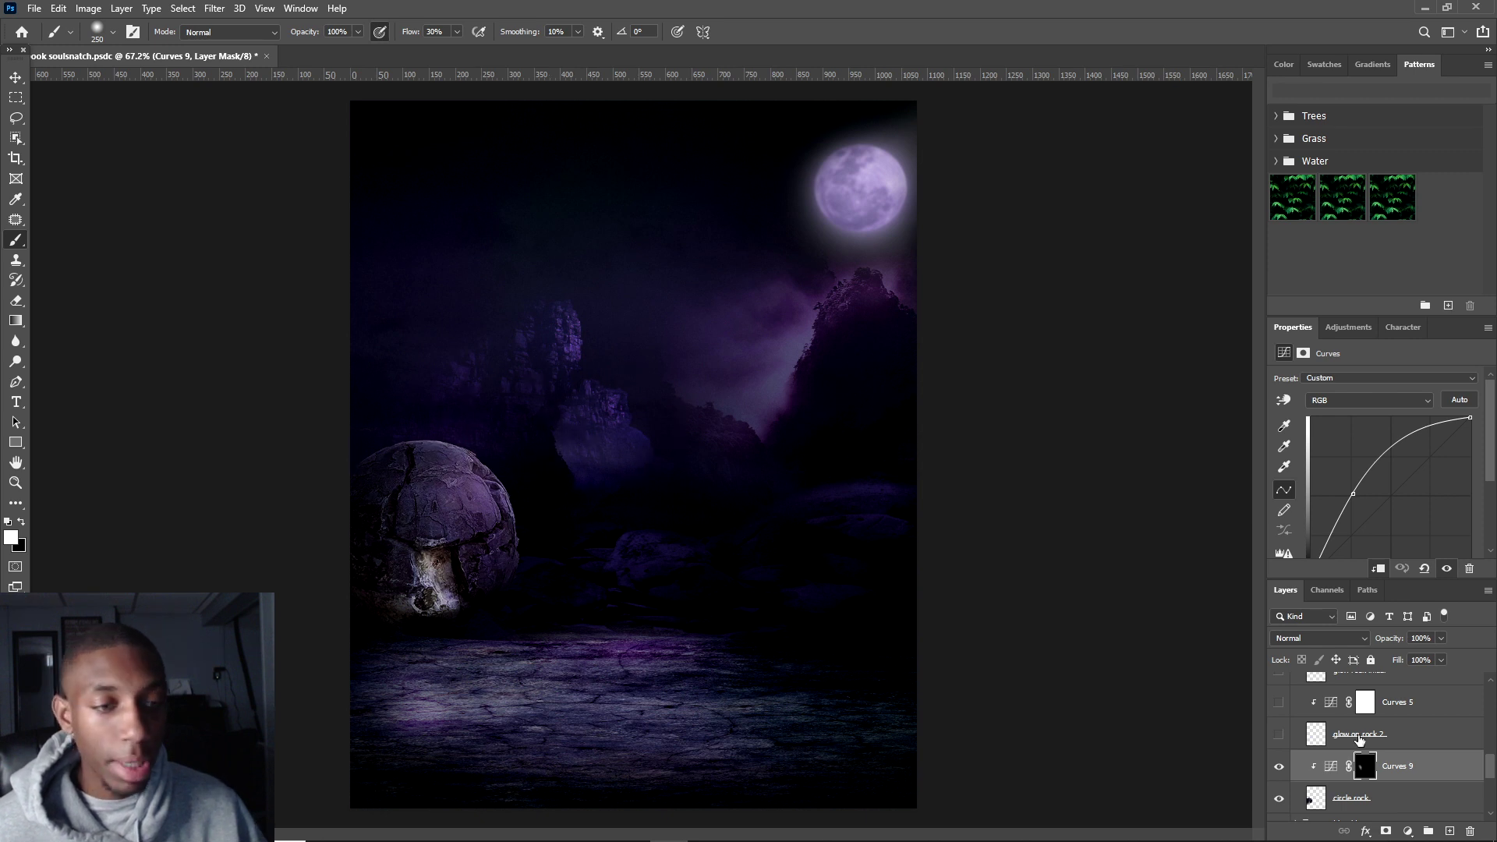
# - Compare Curves 9 on the rock, then show and select the 'glow on rock 2' layer
pyautogui.click(1280, 766)
pyautogui.click(1281, 766)
pyautogui.click(1405, 776)
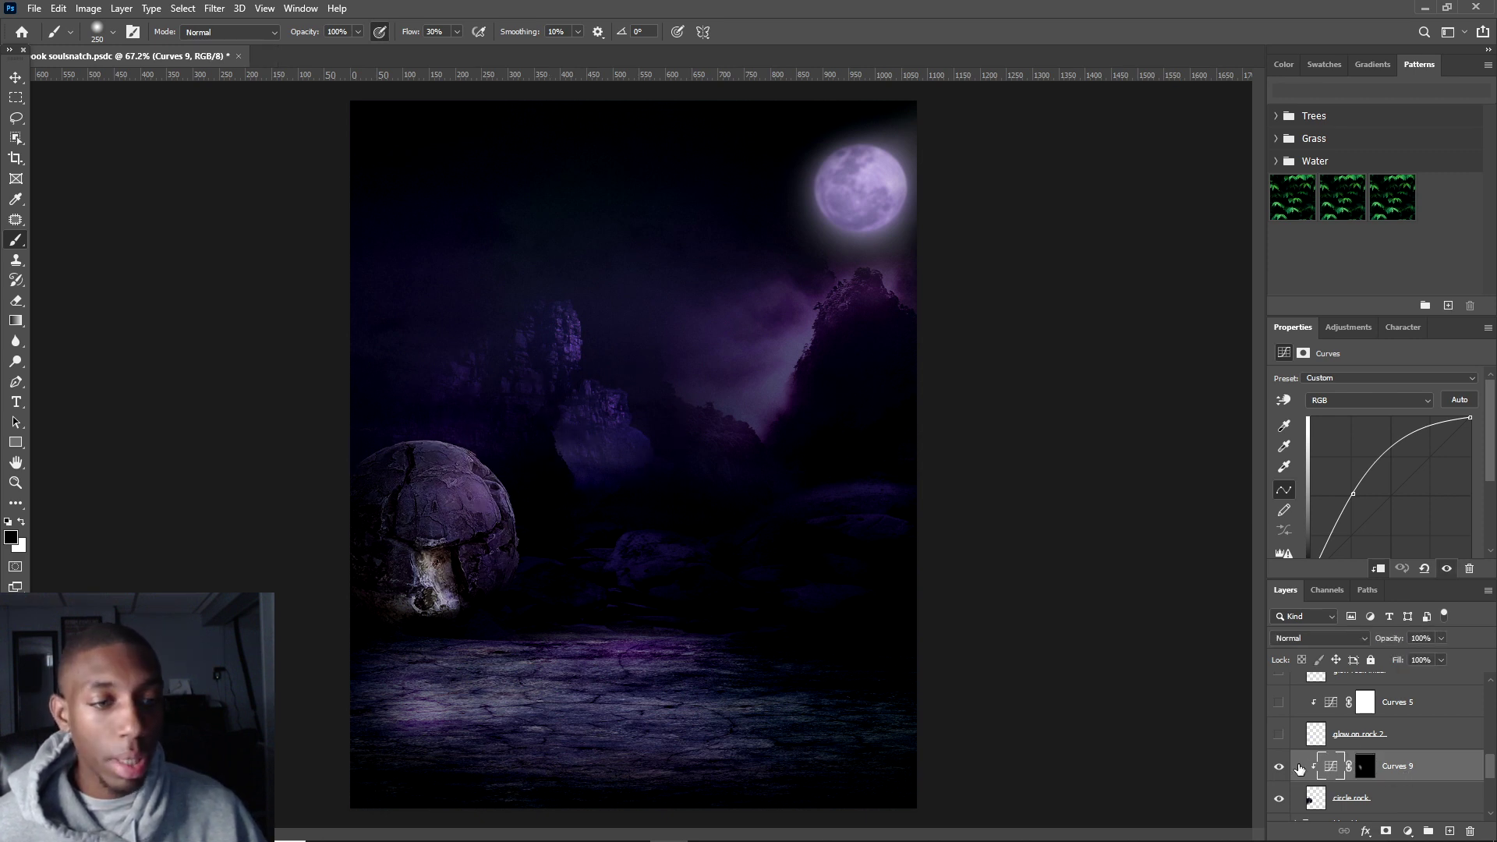
pyautogui.click(1277, 736)
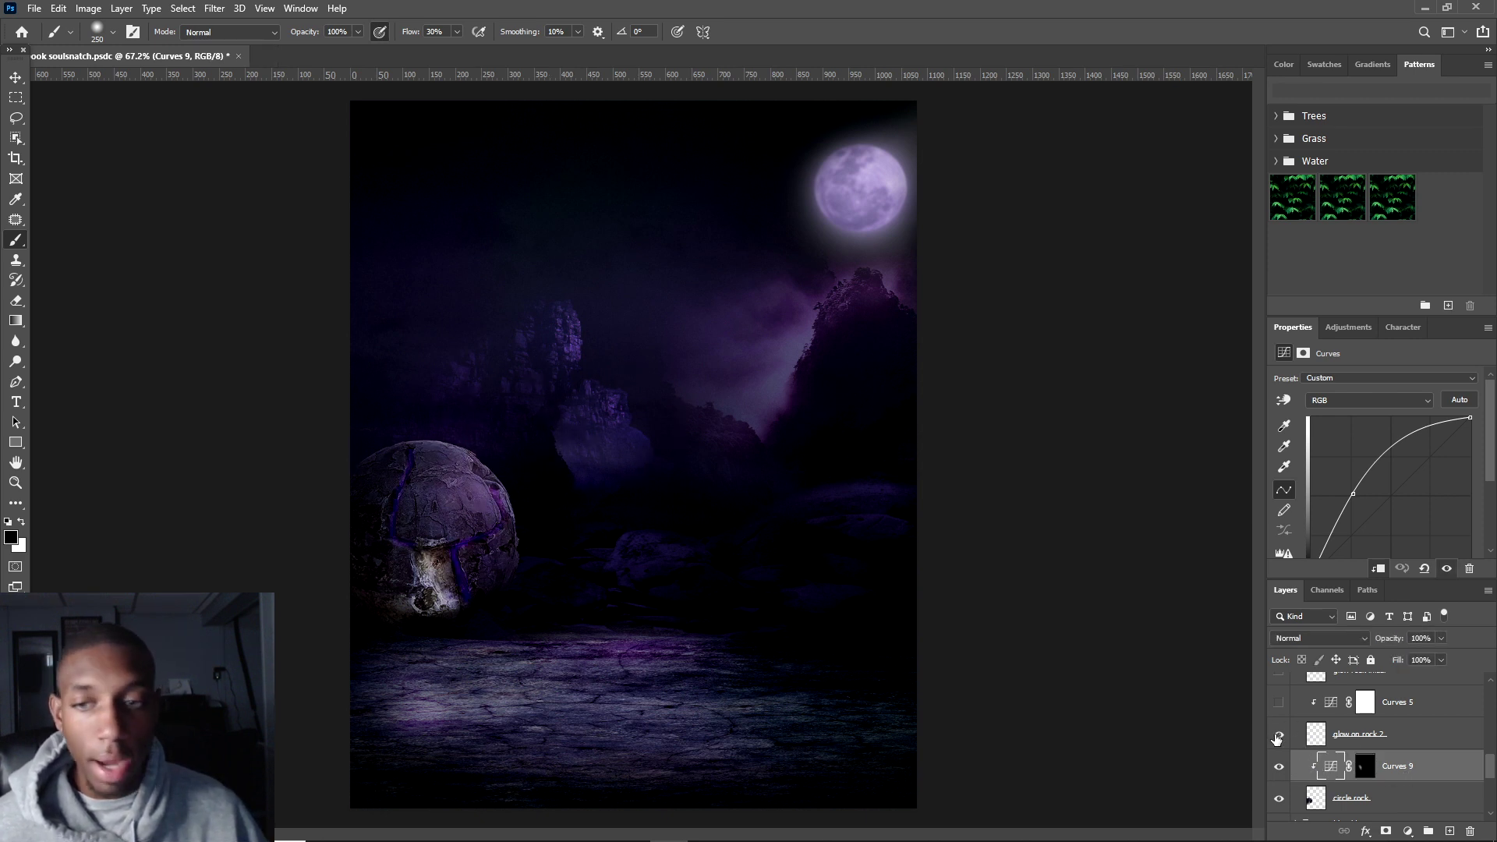
pyautogui.scroll(10, 485, 563)
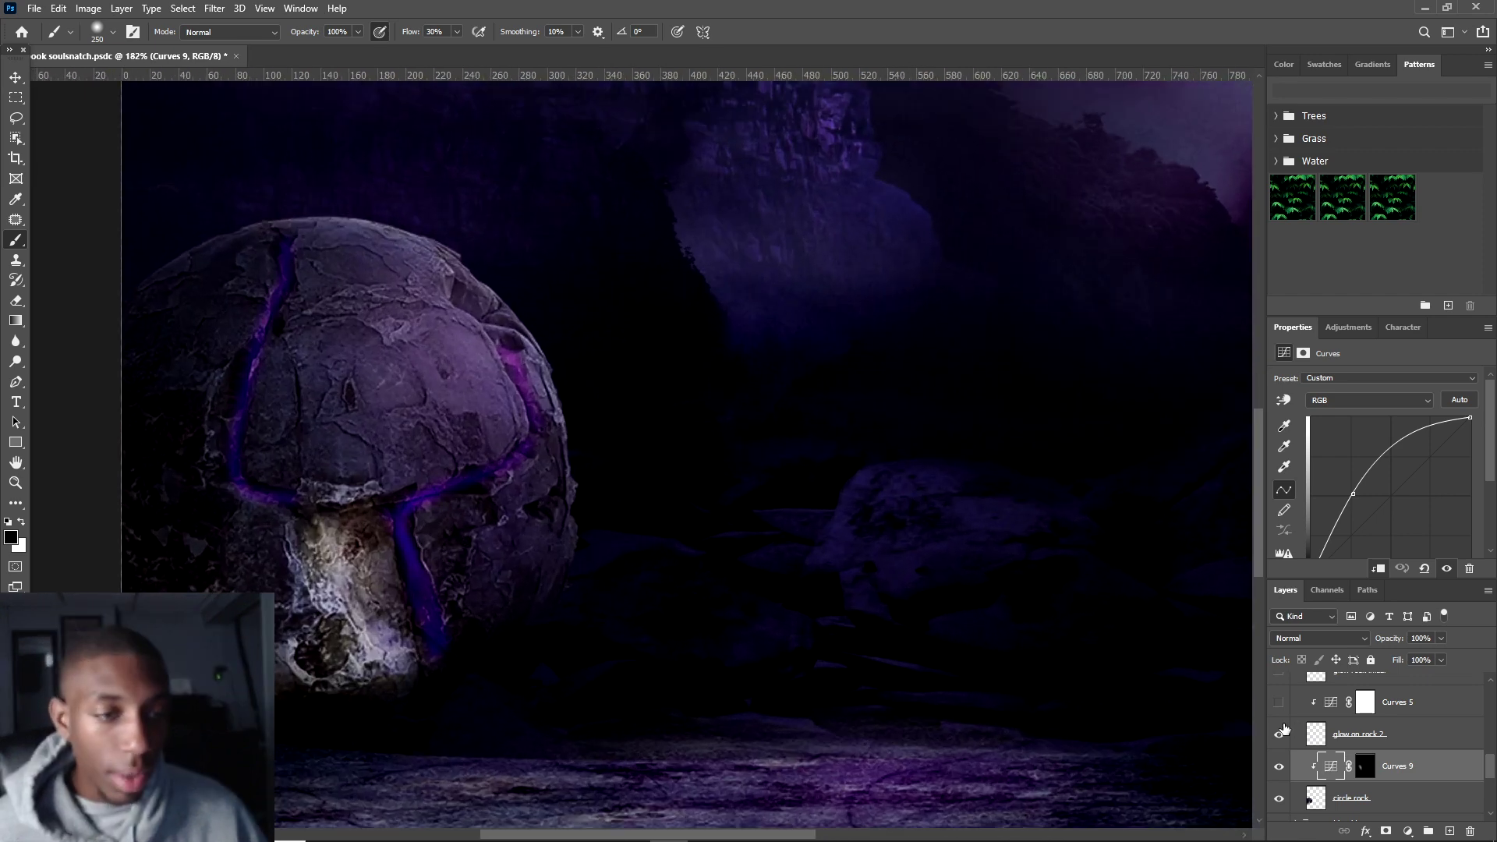
pyautogui.click(1358, 729)
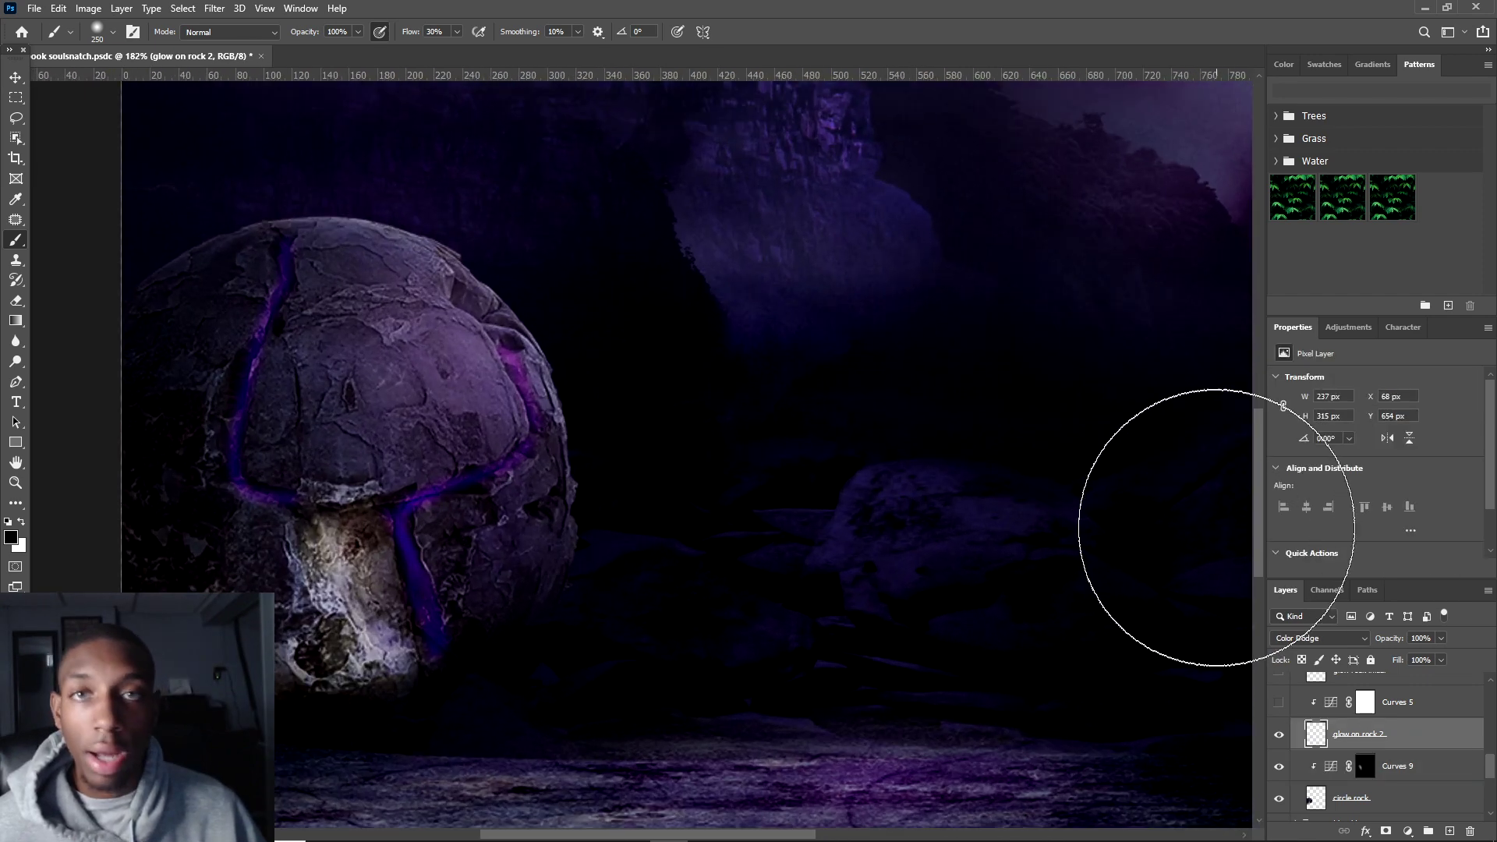
# - Show Curves 5 and the glow rock initial layer, setting its blend mode to Color Dodge
pyautogui.press('v')
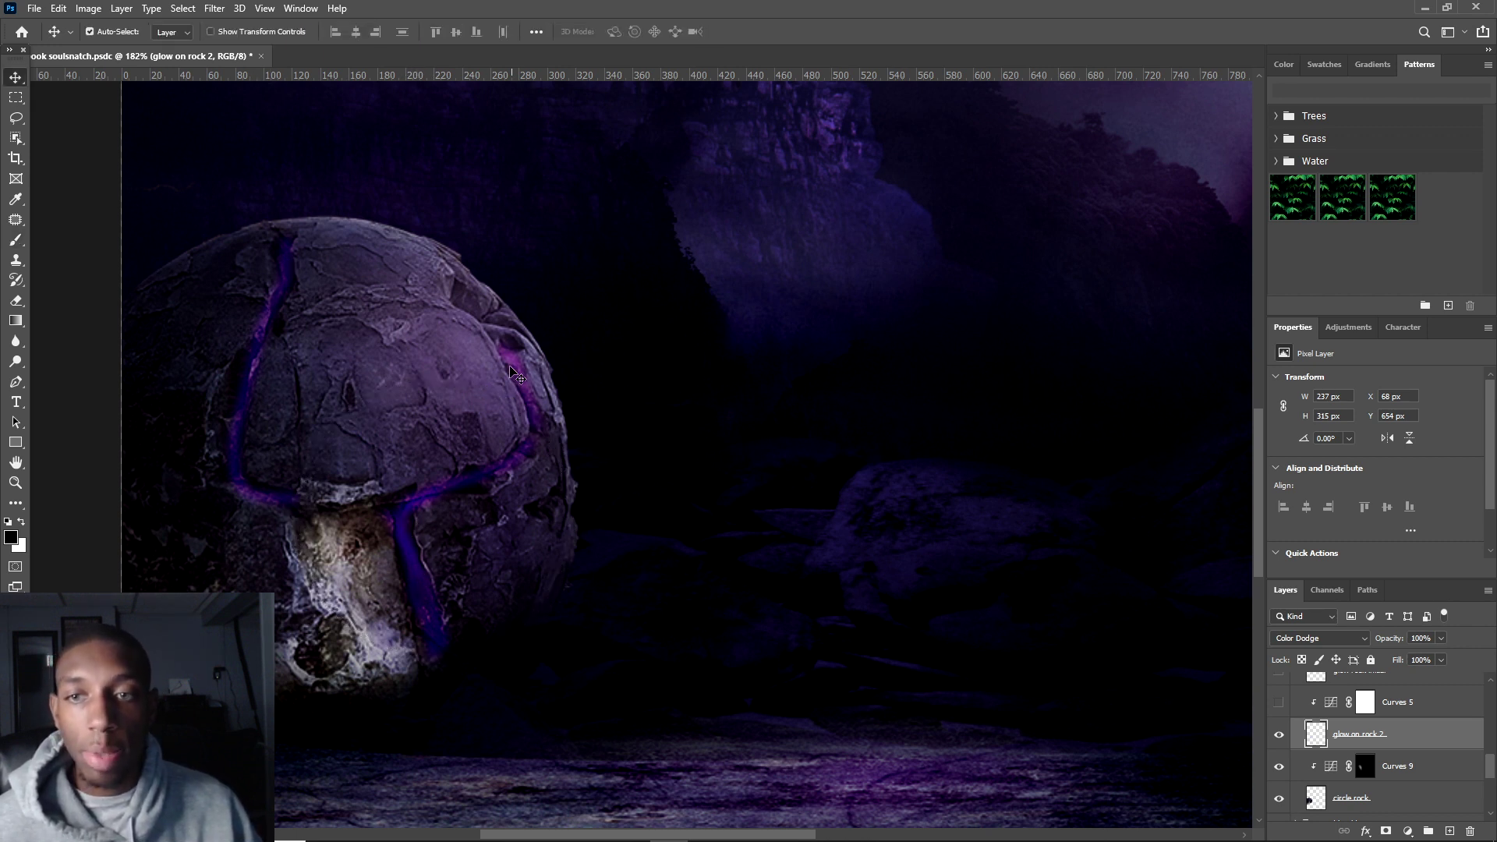
pyautogui.click(1278, 702)
pyautogui.scroll(1, 1294, 712)
pyautogui.click(1279, 710)
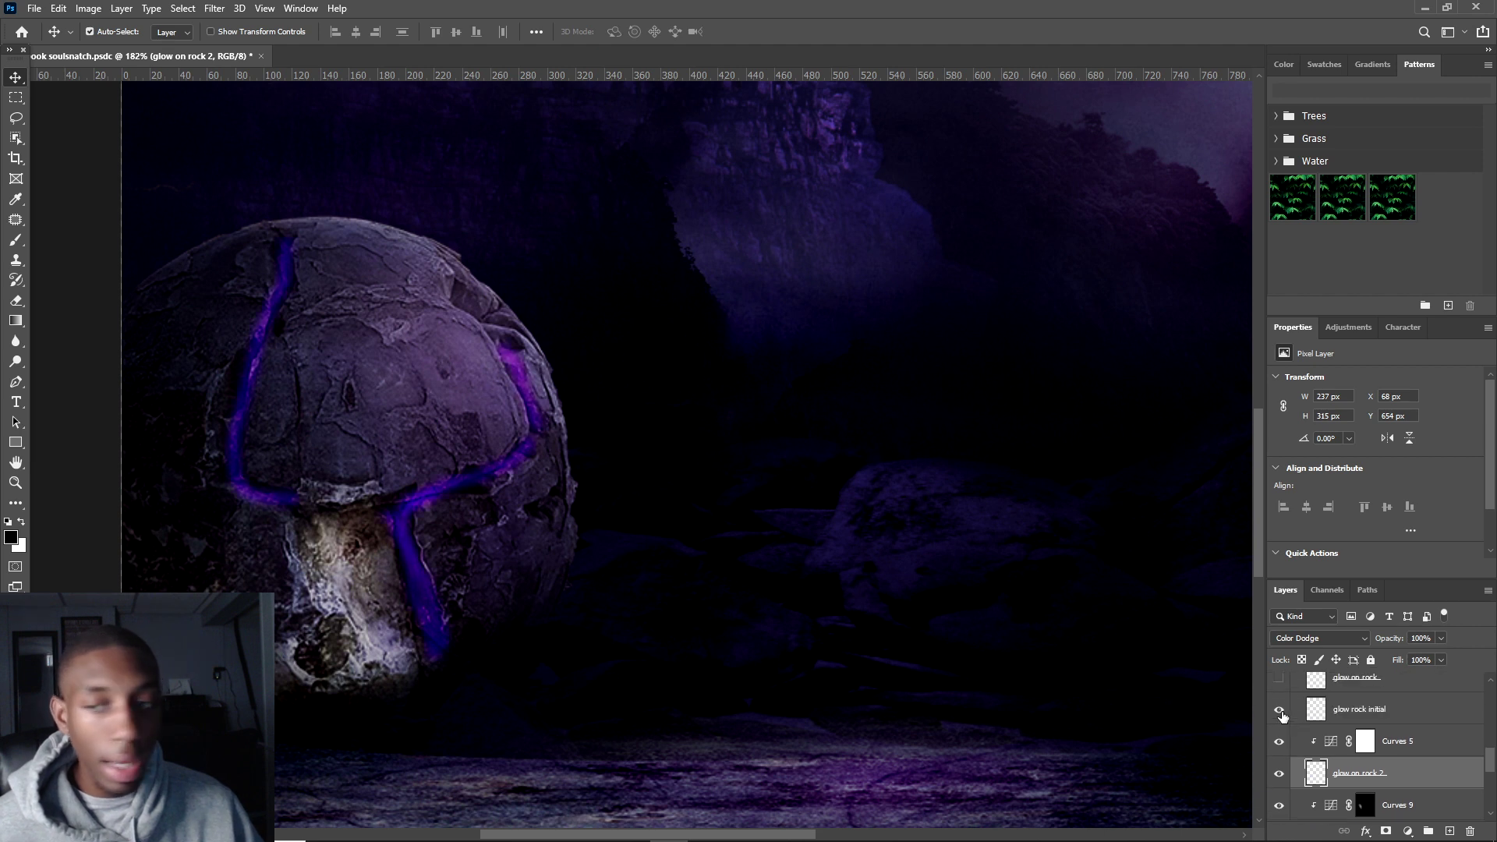
pyautogui.click(1346, 713)
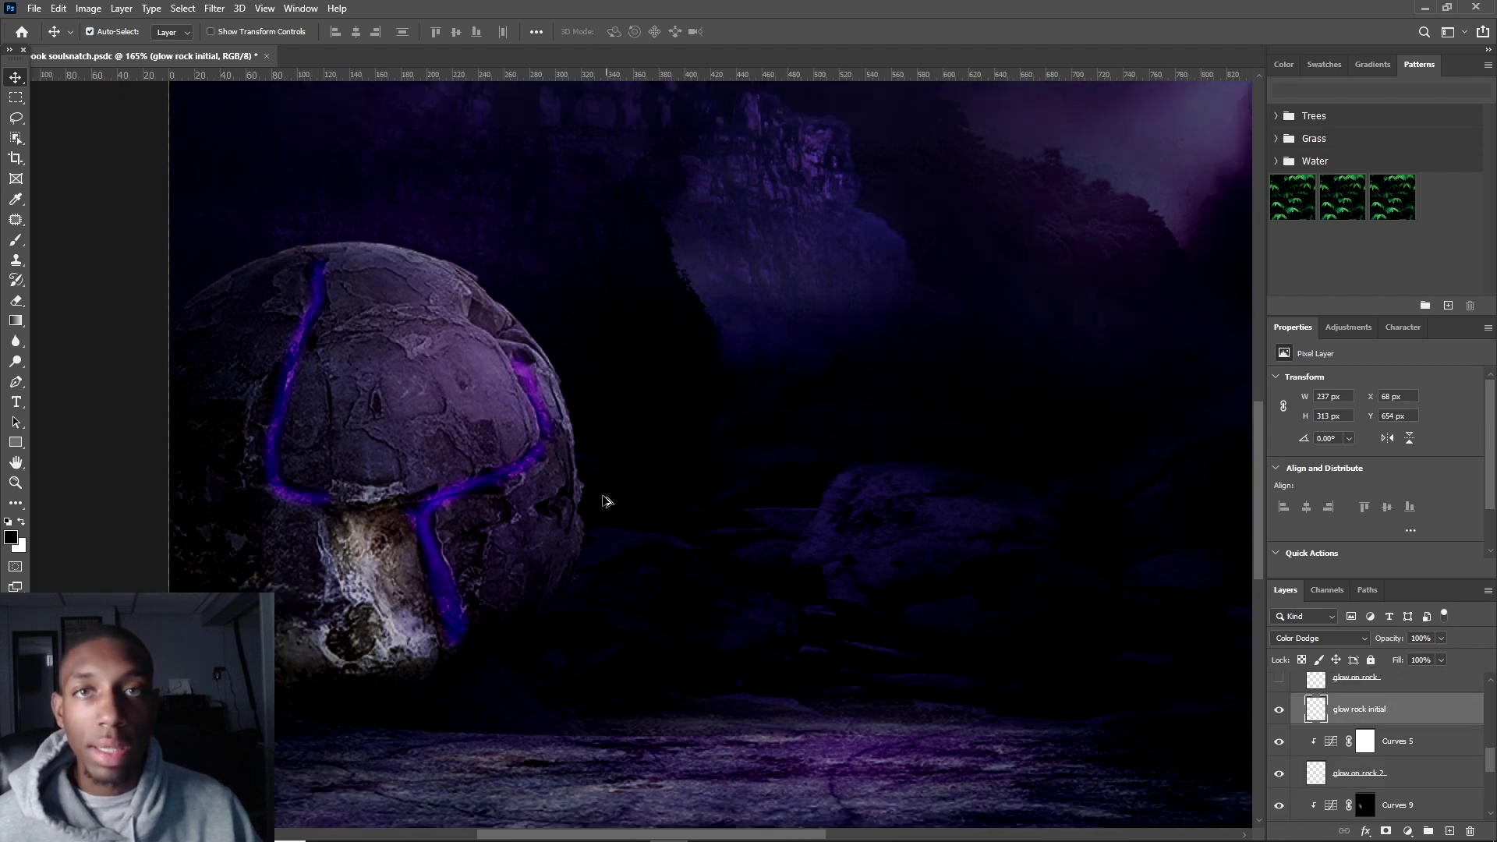
pyautogui.scroll(-1, 608, 498)
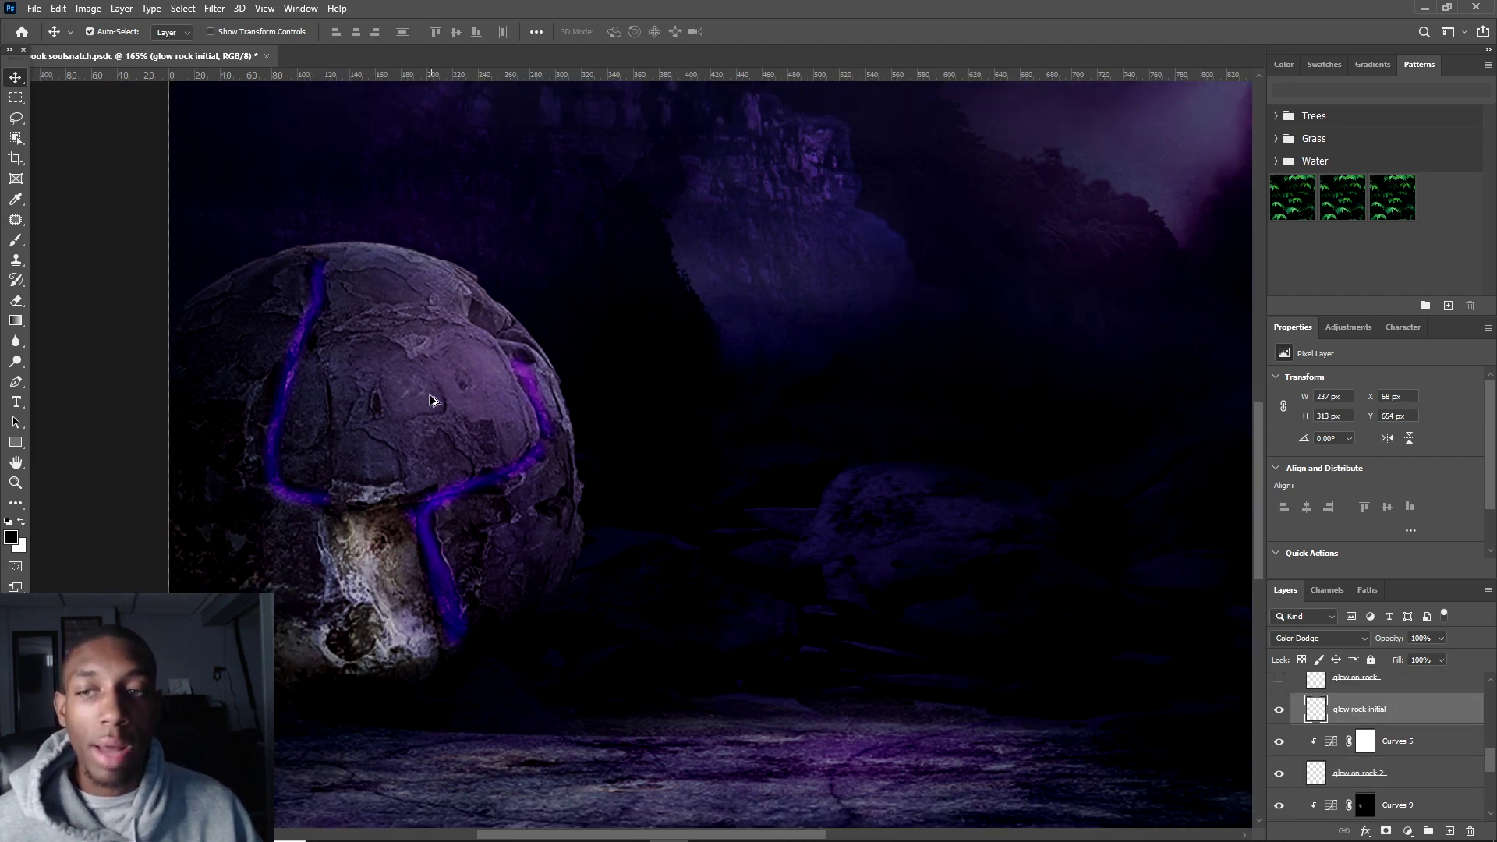
pyautogui.click(1298, 636)
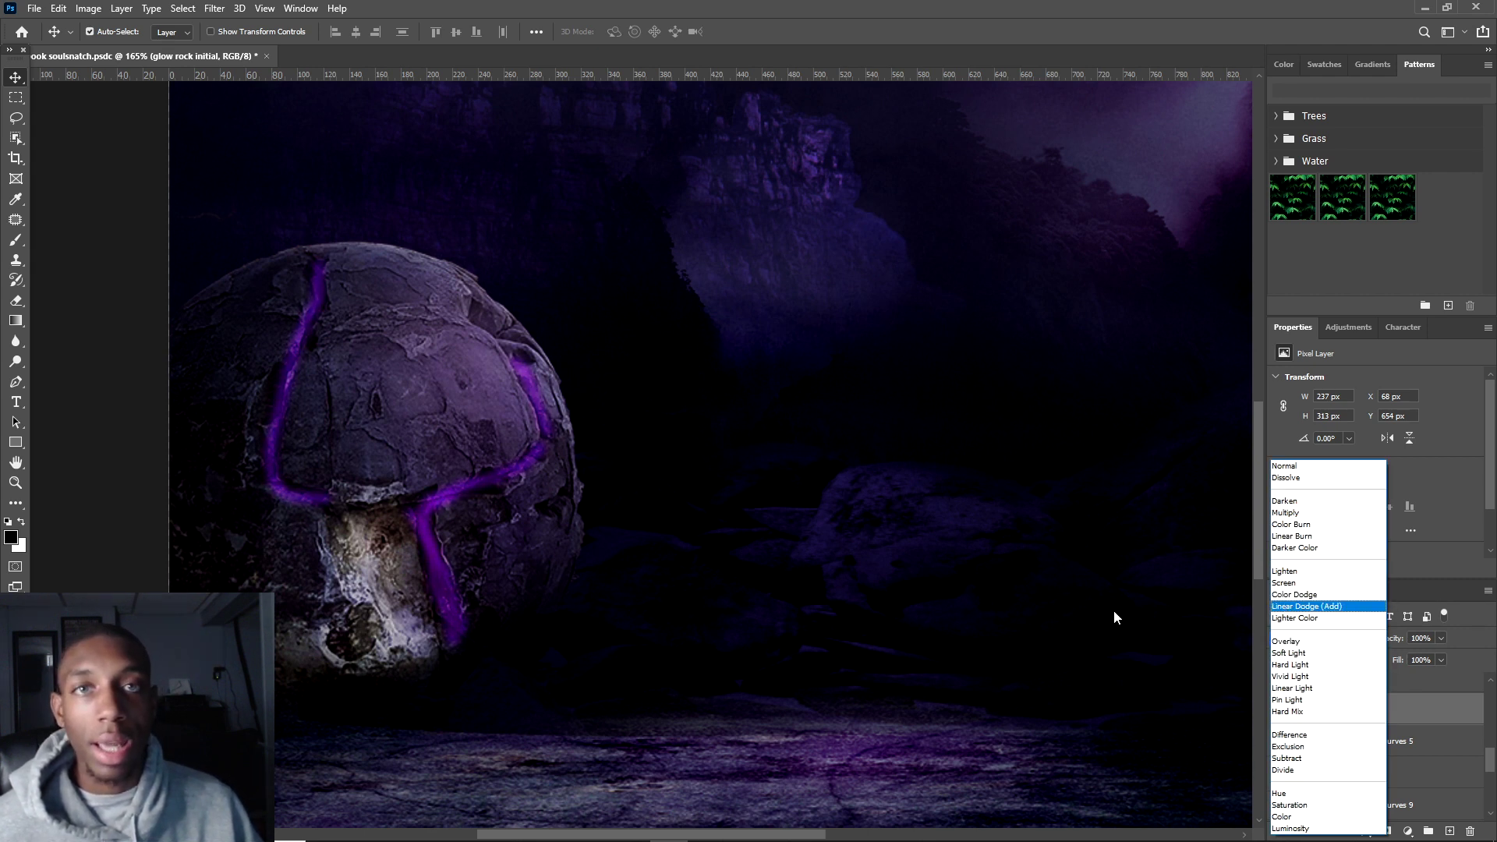
pyautogui.click(1426, 711)
# - Show the 'glow on rock' and 'circle rock cover outburst' layers, selecting the cover layer
pyautogui.scroll(1, 1324, 725)
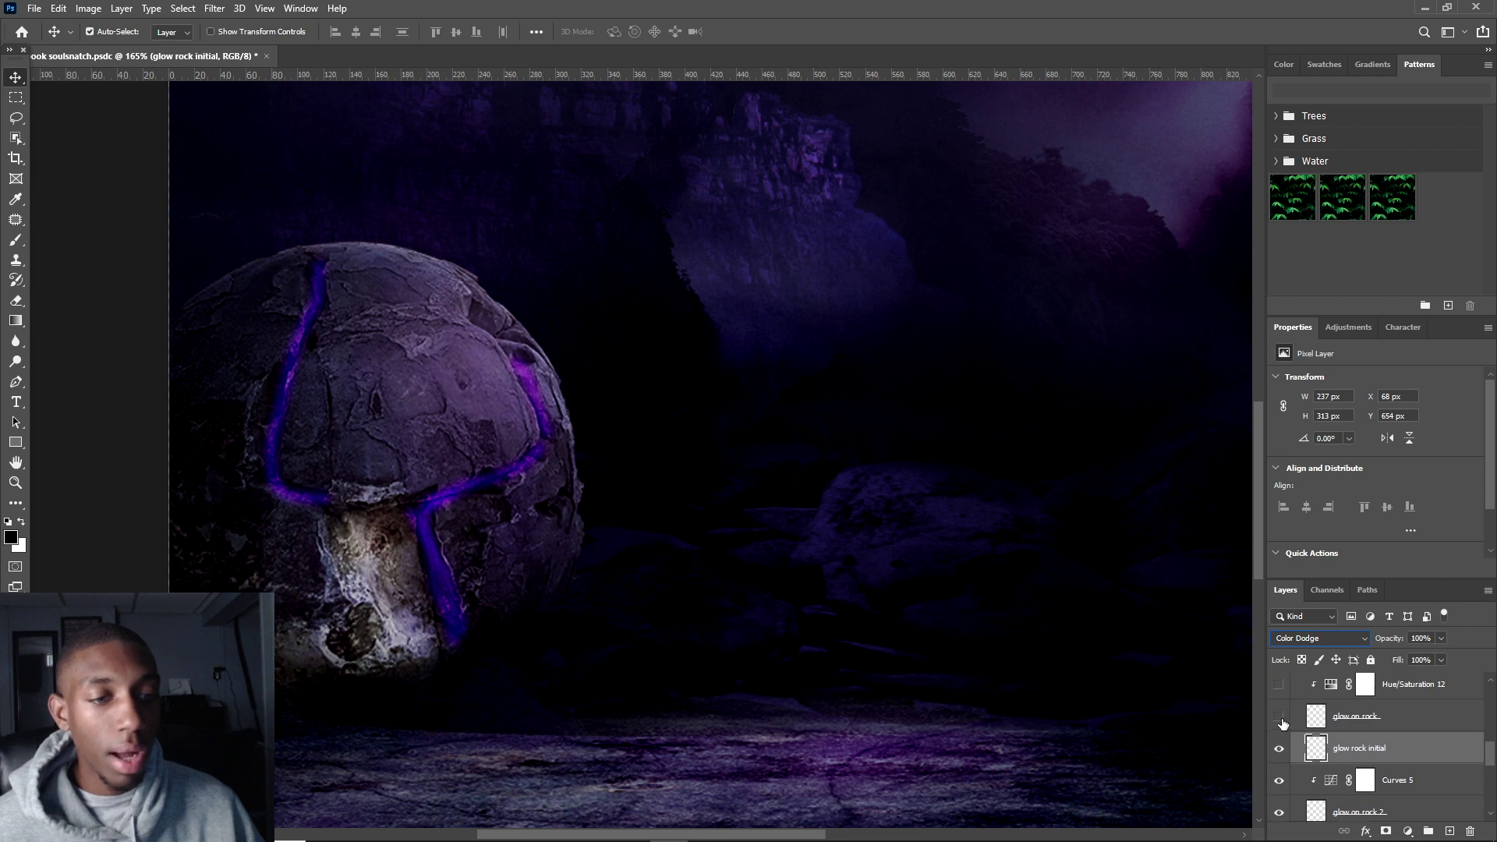
pyautogui.click(1279, 717)
pyautogui.click(1373, 725)
pyautogui.scroll(1, 1317, 728)
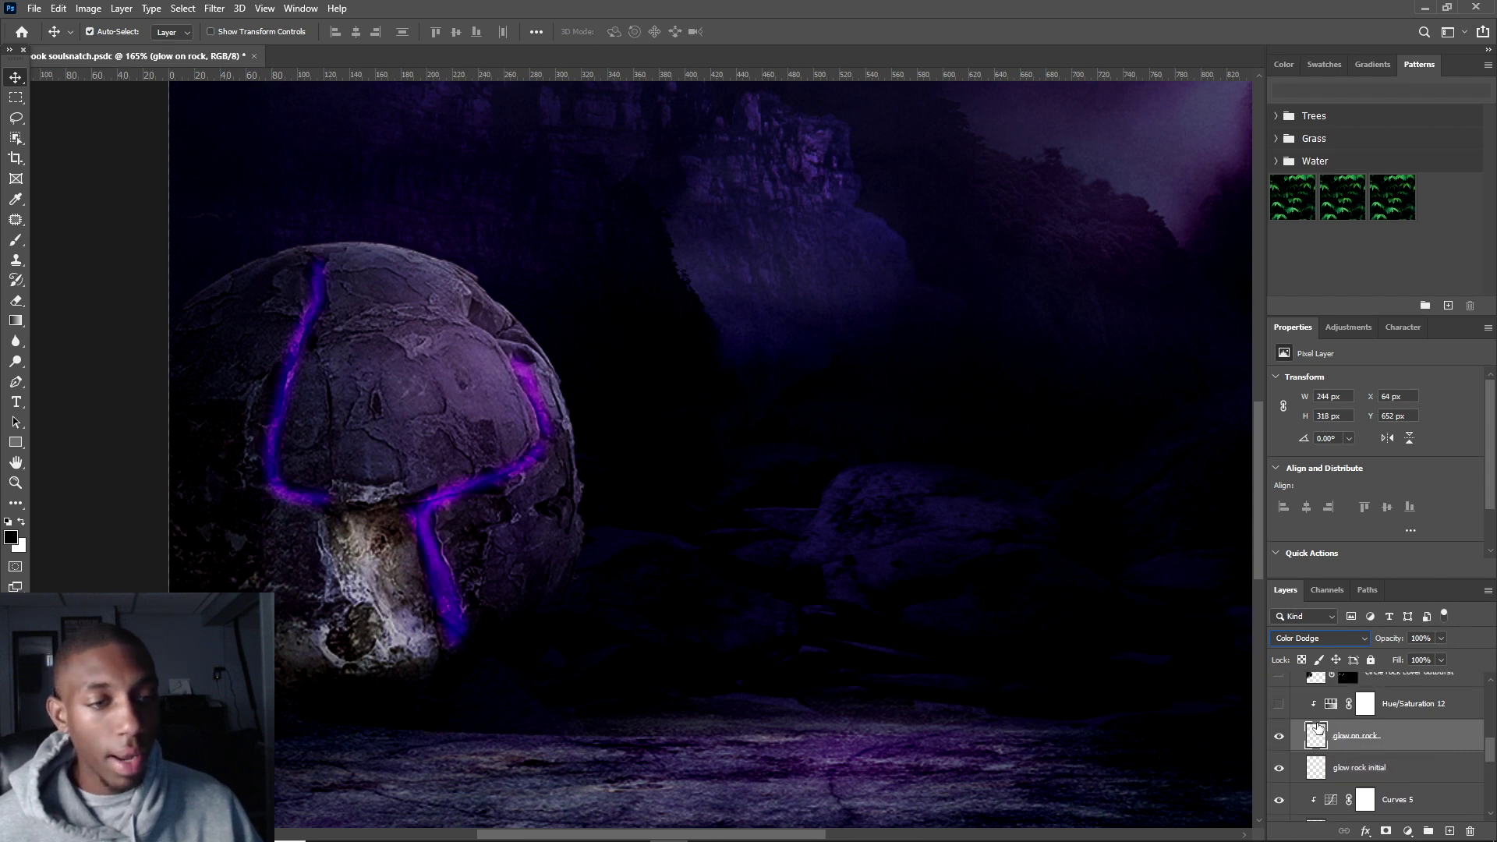
pyautogui.scroll(2, 1366, 745)
pyautogui.click(1278, 730)
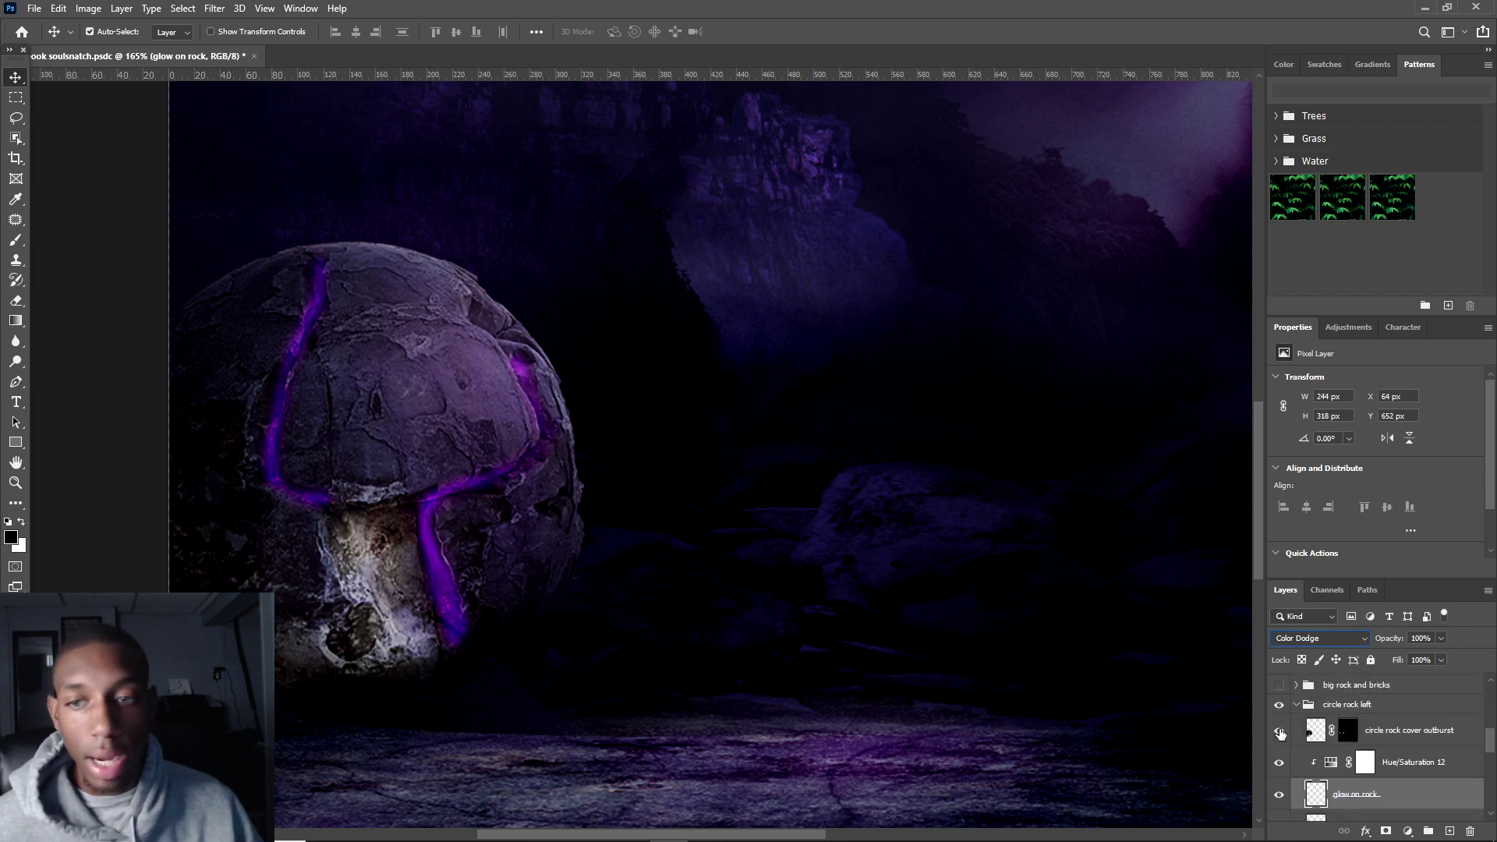
pyautogui.click(1279, 731)
pyautogui.click(1279, 730)
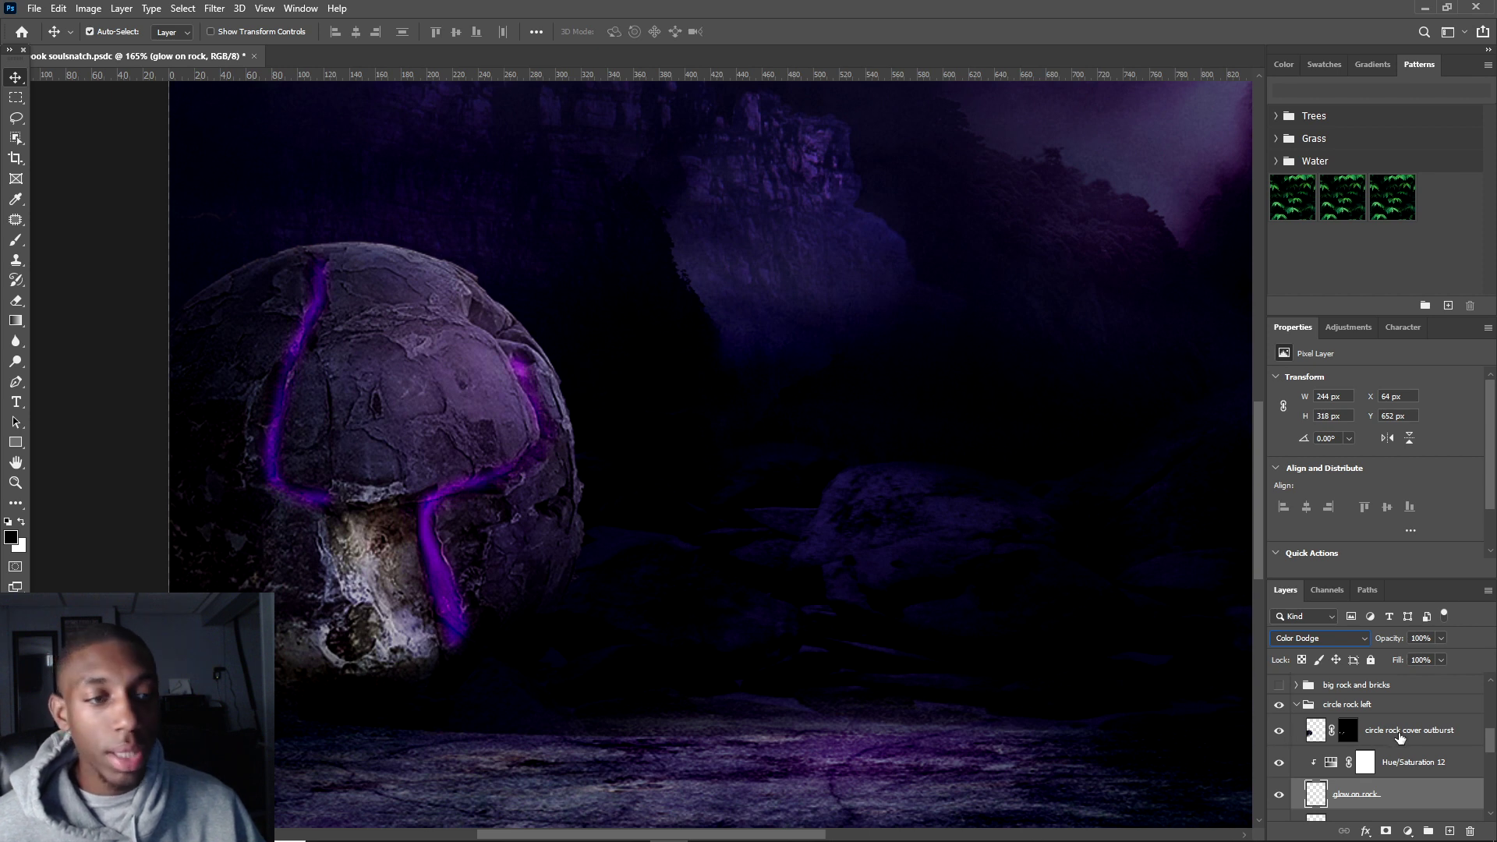
pyautogui.click(1399, 736)
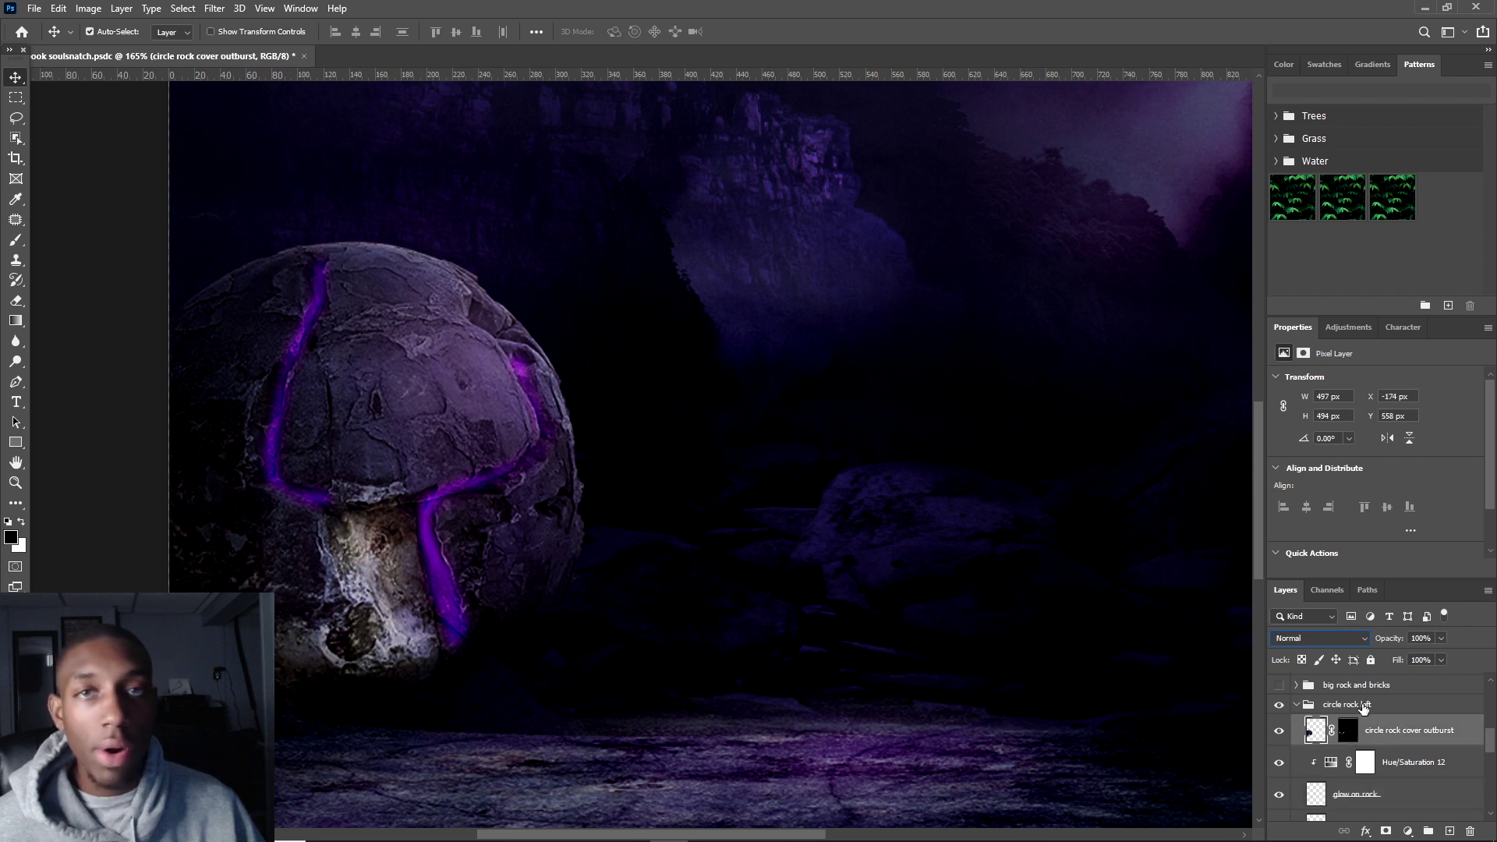
# - Target the cover outburst layer's mask with a white brush sized to 100 px
pyautogui.click(1280, 734)
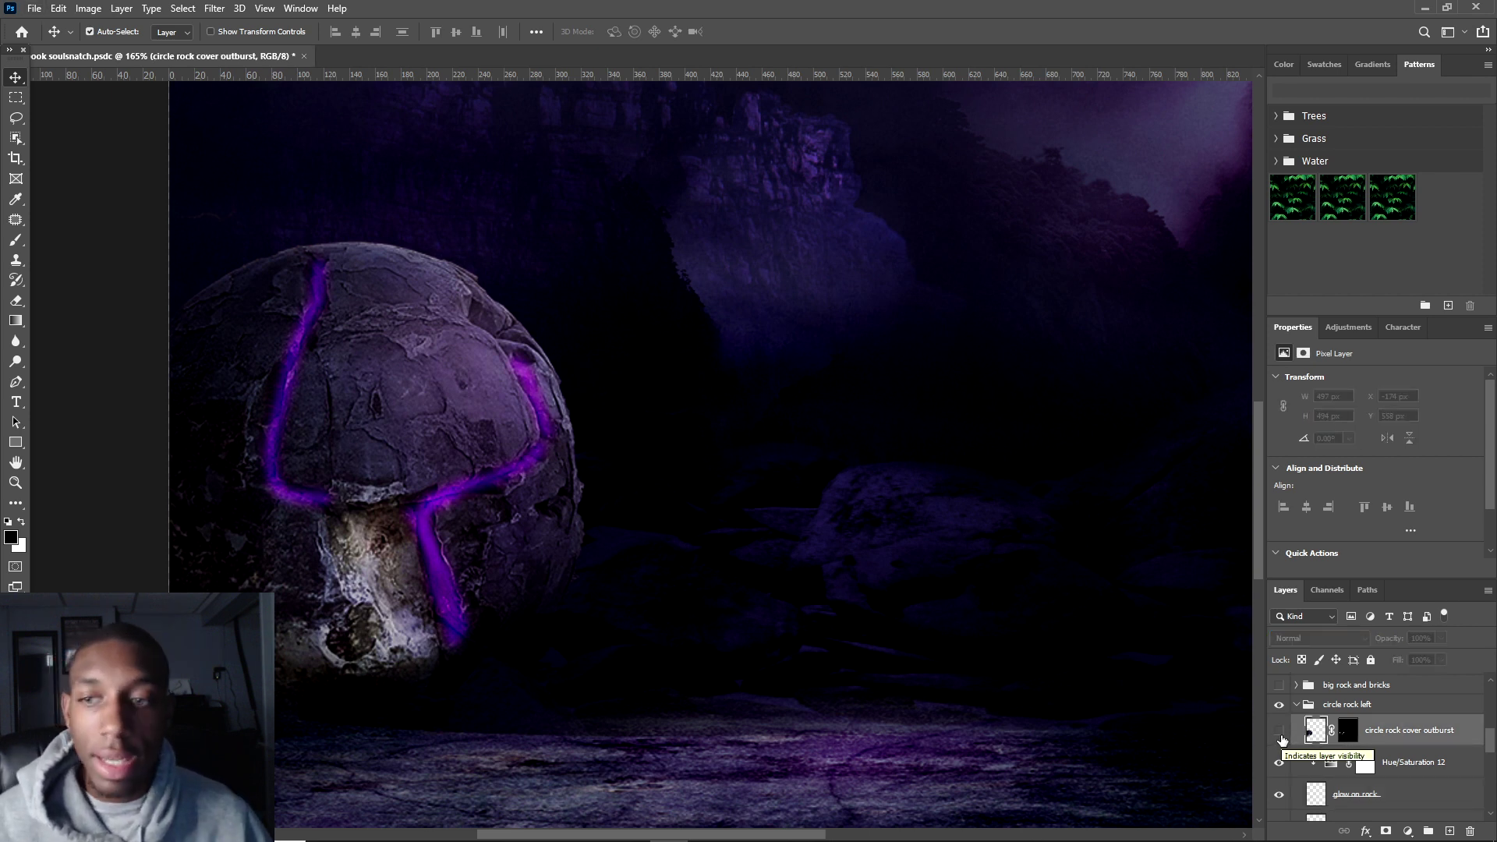
pyautogui.click(1279, 733)
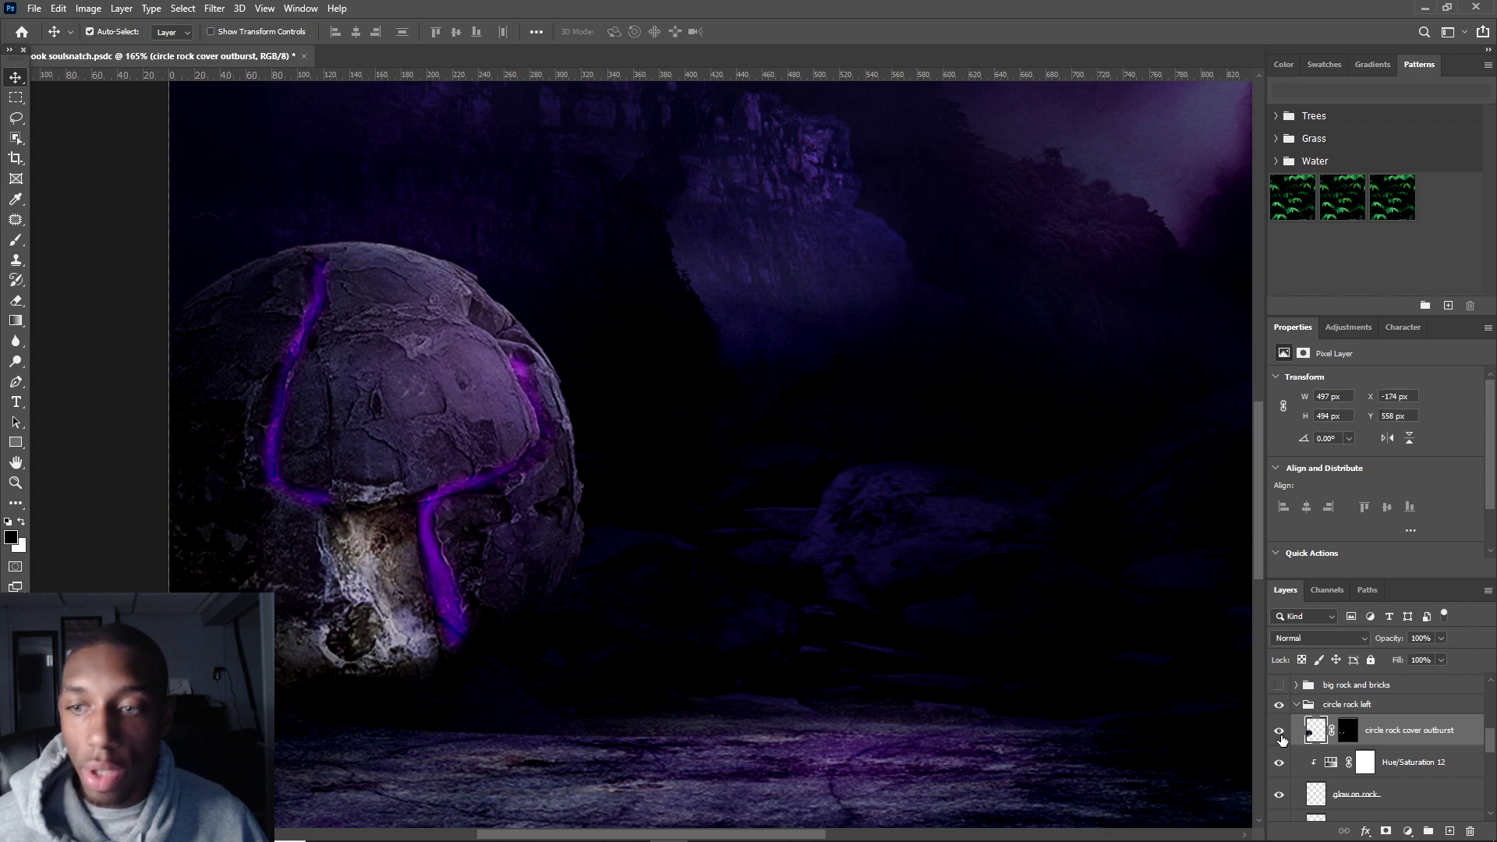
pyautogui.click(1347, 732)
pyautogui.press('b')
pyautogui.press('x')
pyautogui.scroll(3, 432, 600)
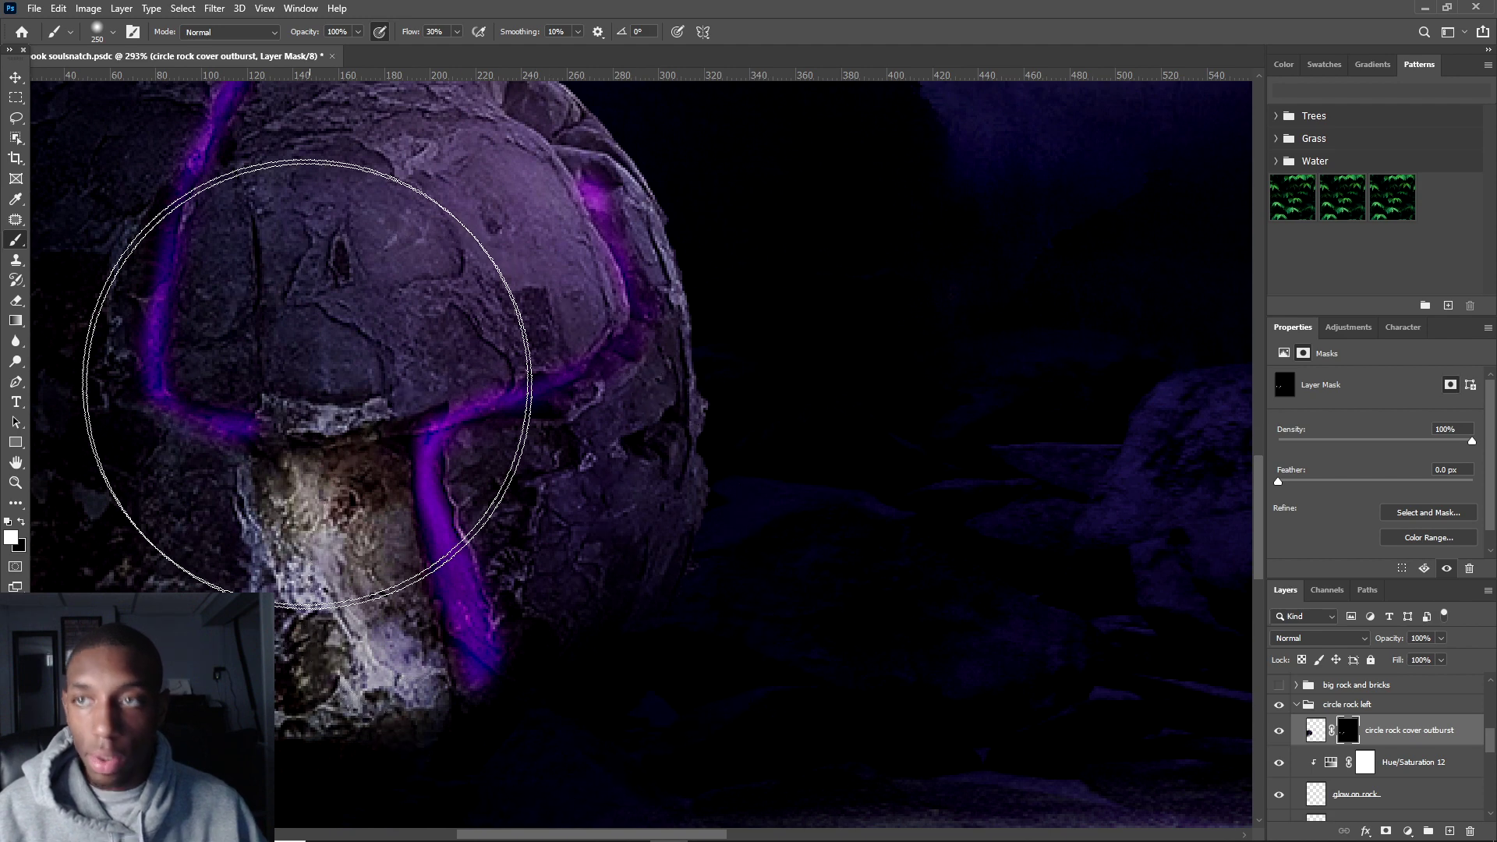
pyautogui.click(134, 32)
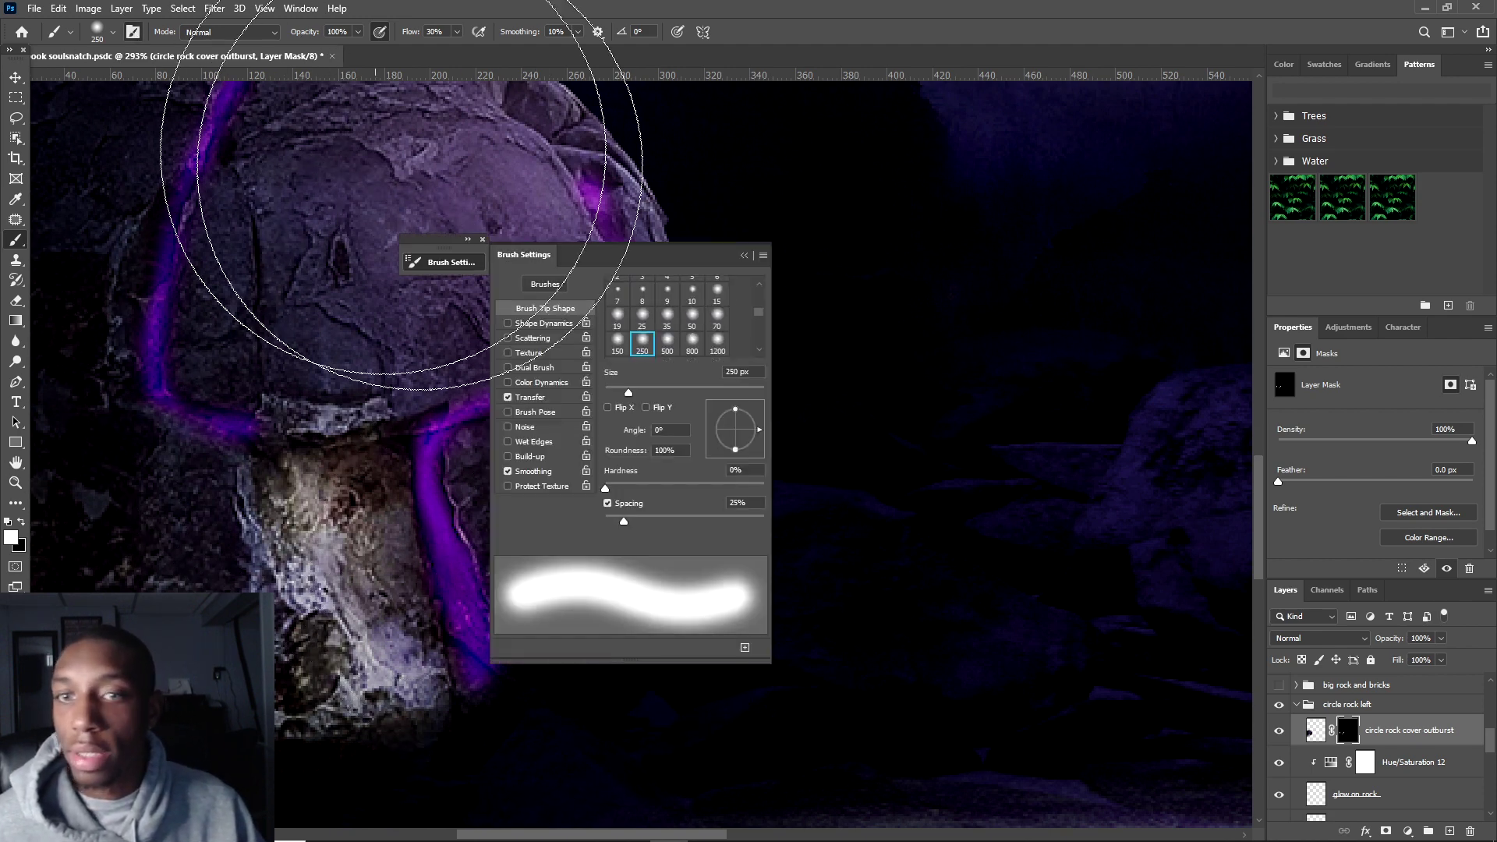
pyautogui.moveTo(726, 392); pyautogui.dragTo(686, 392)
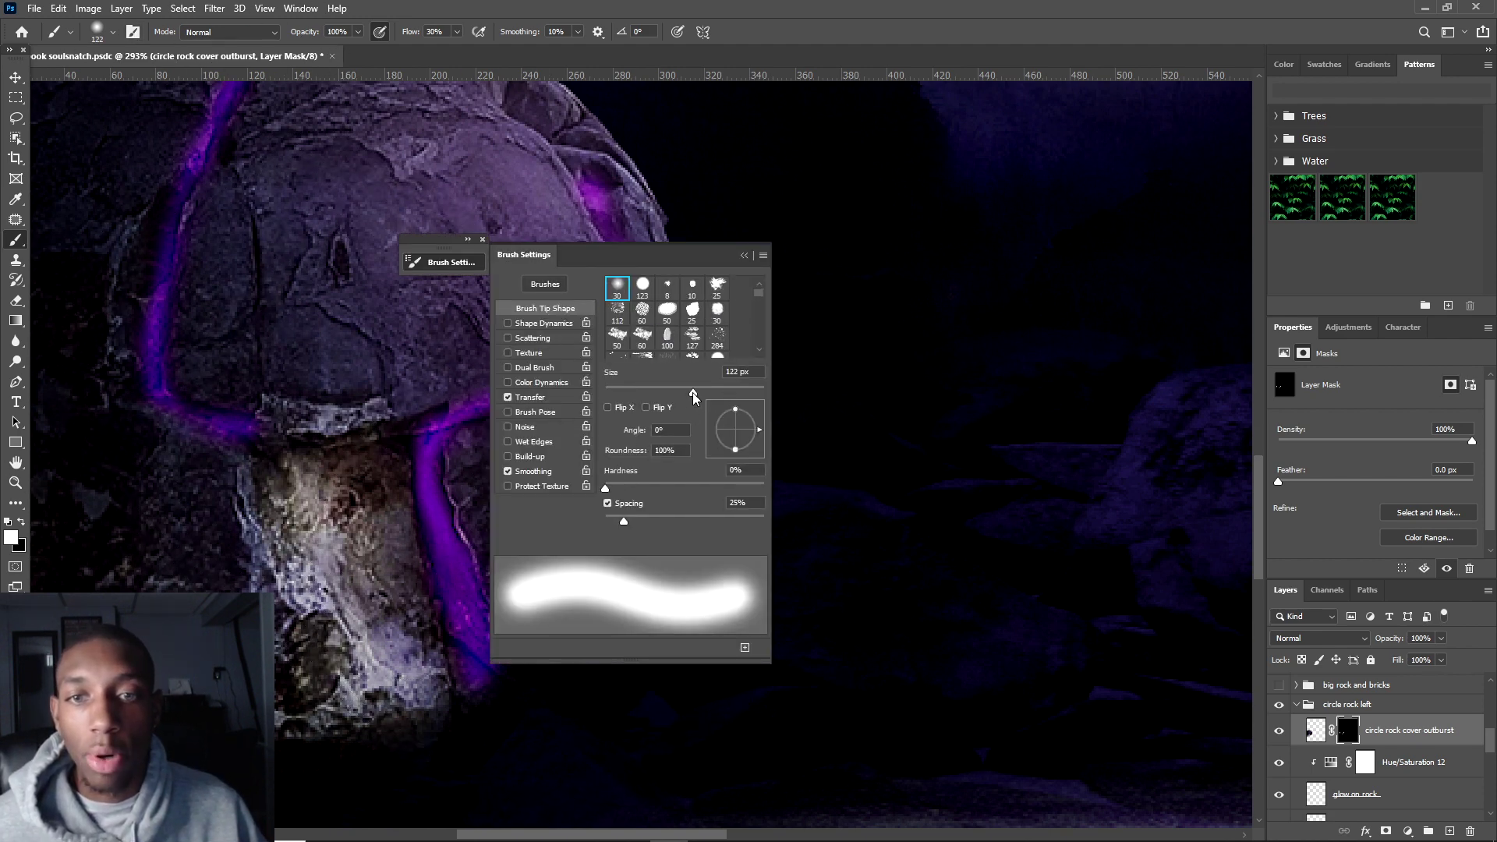
pyautogui.click(745, 255)
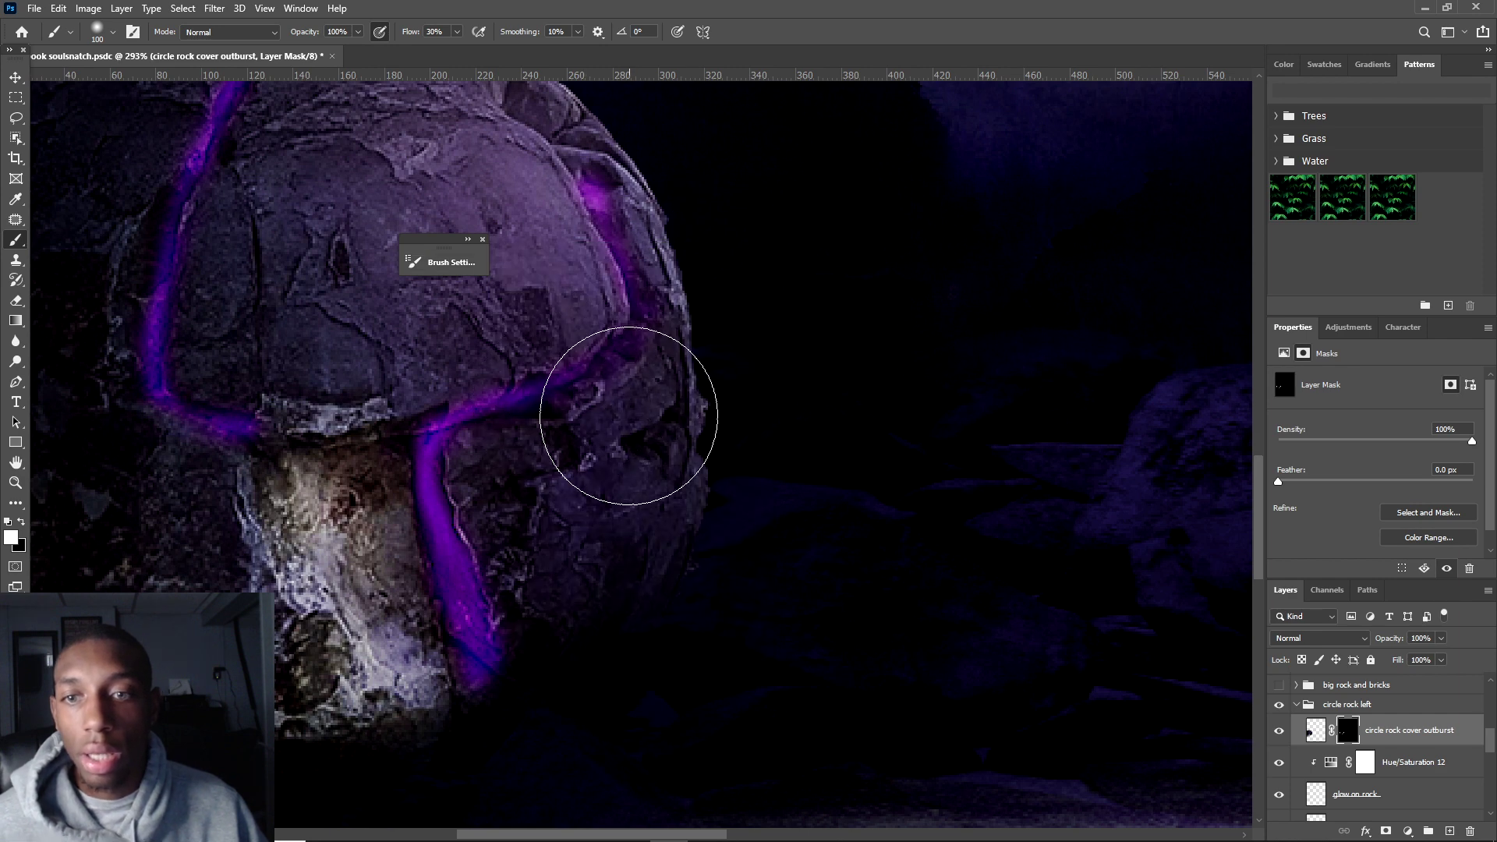
# - Shrink the brush to 40 px and try deleting the cover layer's mask, then undo it
pyautogui.press('v')
pyautogui.press('b')
pyautogui.press('[')
pyautogui.press('[')
pyautogui.press('[')
pyautogui.press('[')
pyautogui.press('[')
pyautogui.press('[')
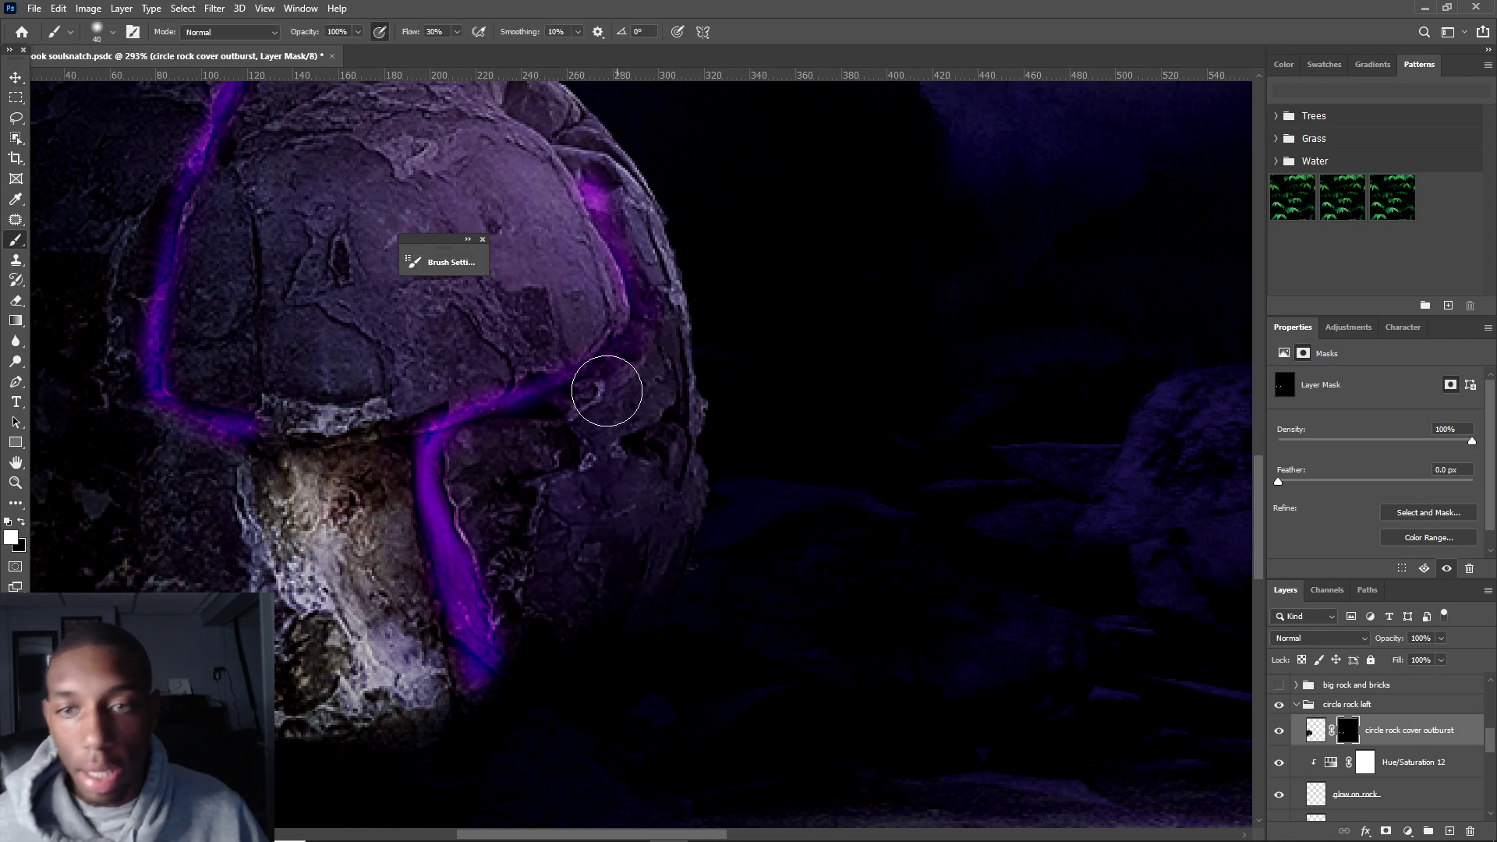
pyautogui.scroll(-3, 522, 476)
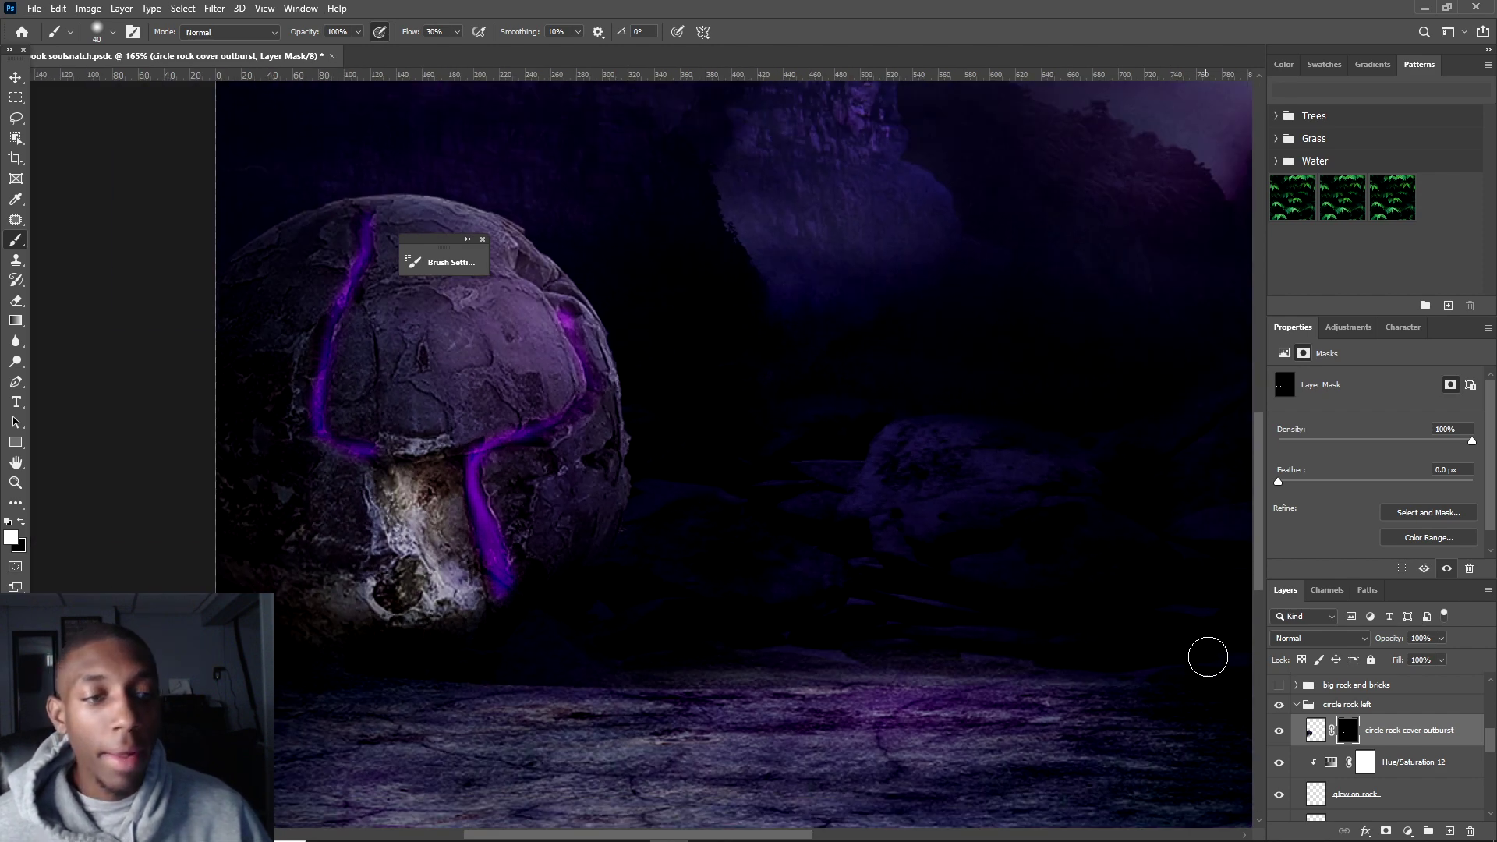
pyautogui.click(1282, 730)
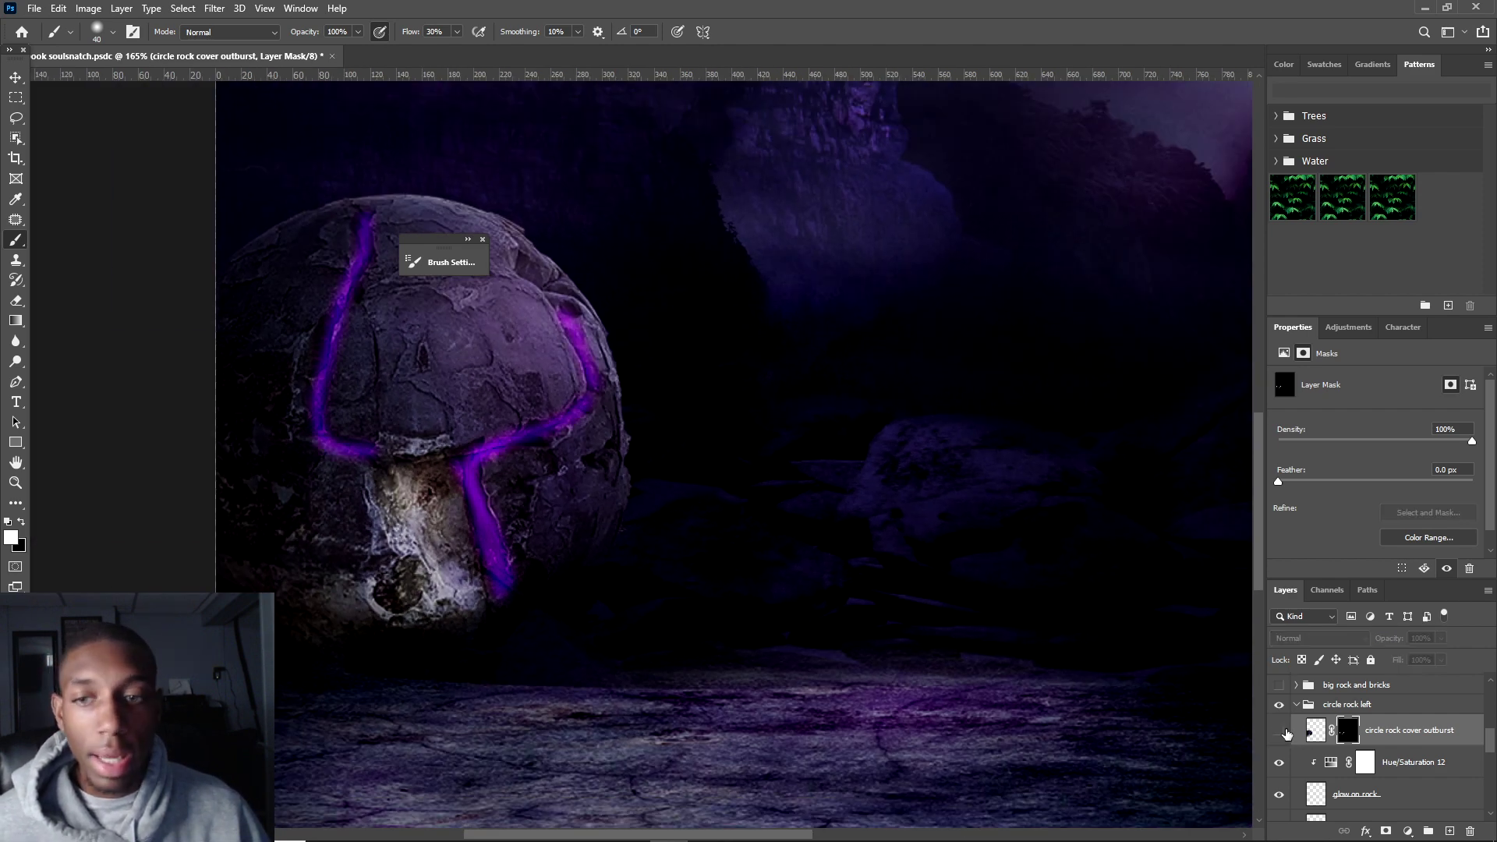
pyautogui.rightClick(1345, 740)
pyautogui.click(1362, 621)
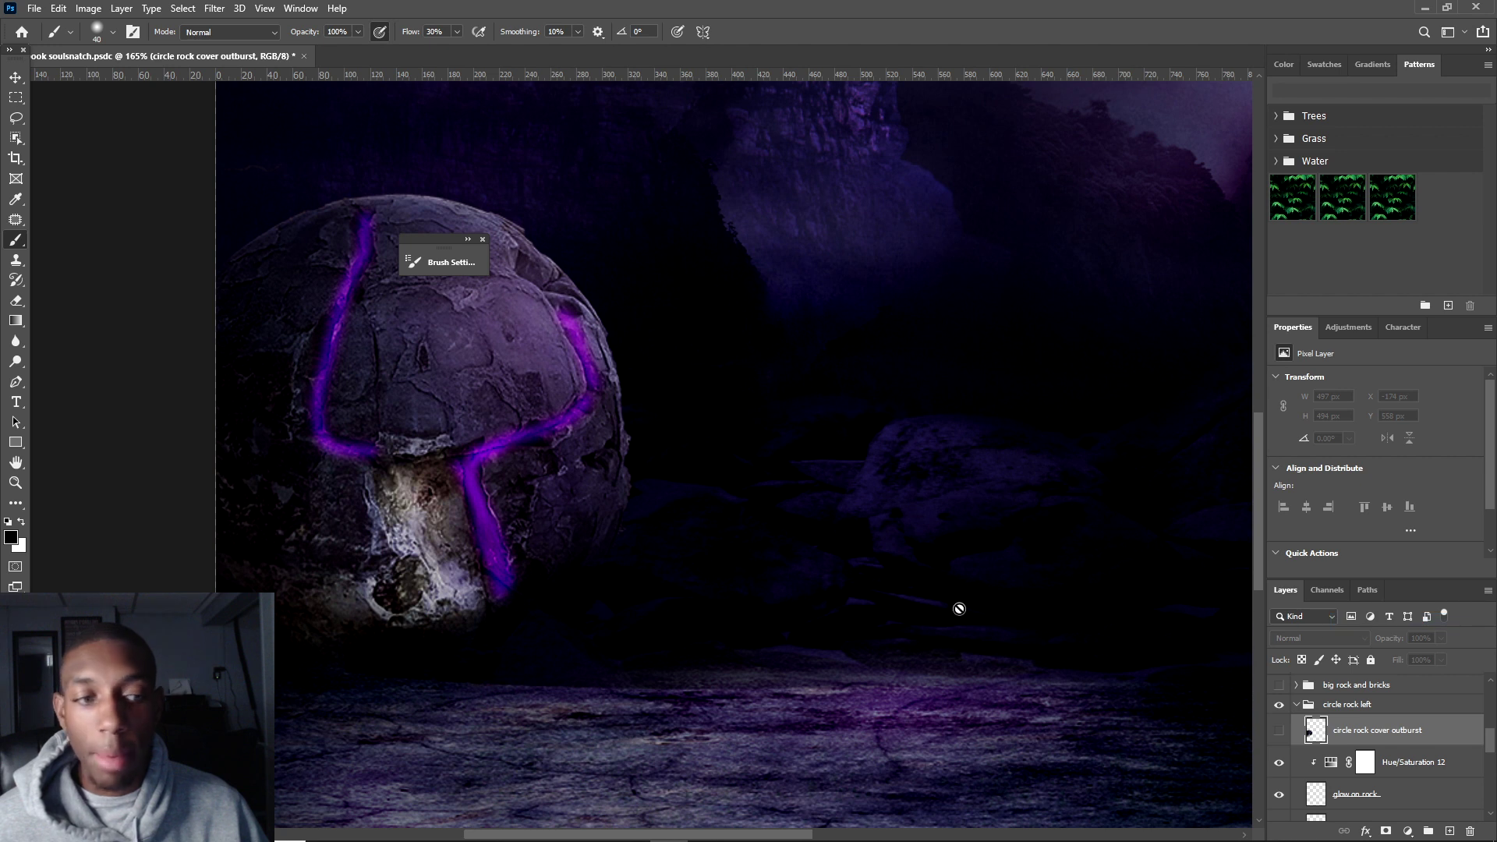
pyautogui.click(1279, 728)
pyautogui.click(1279, 728)
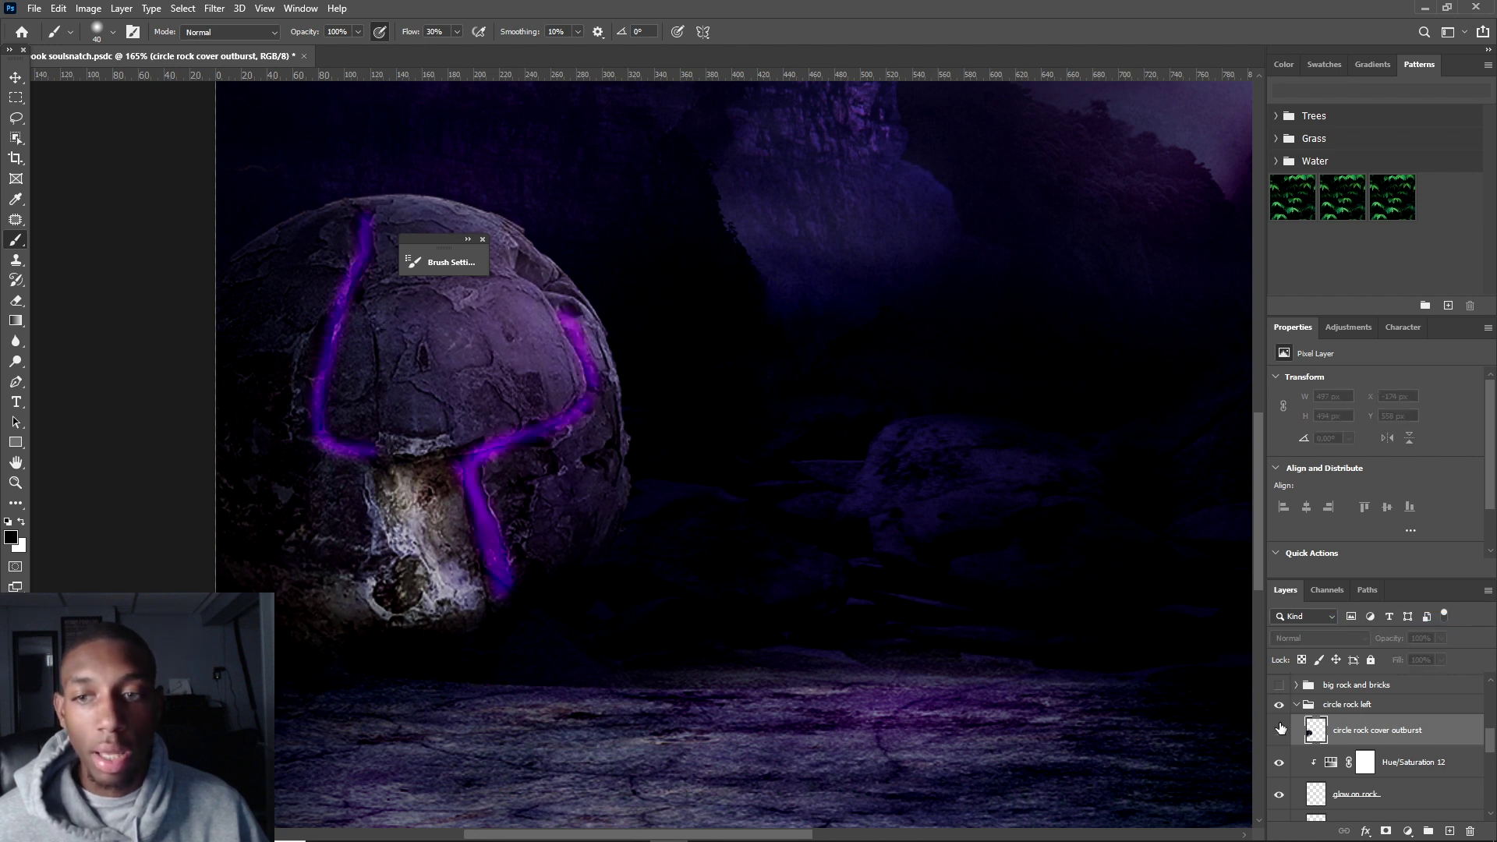
pyautogui.hotkey('ctrl', 'z')
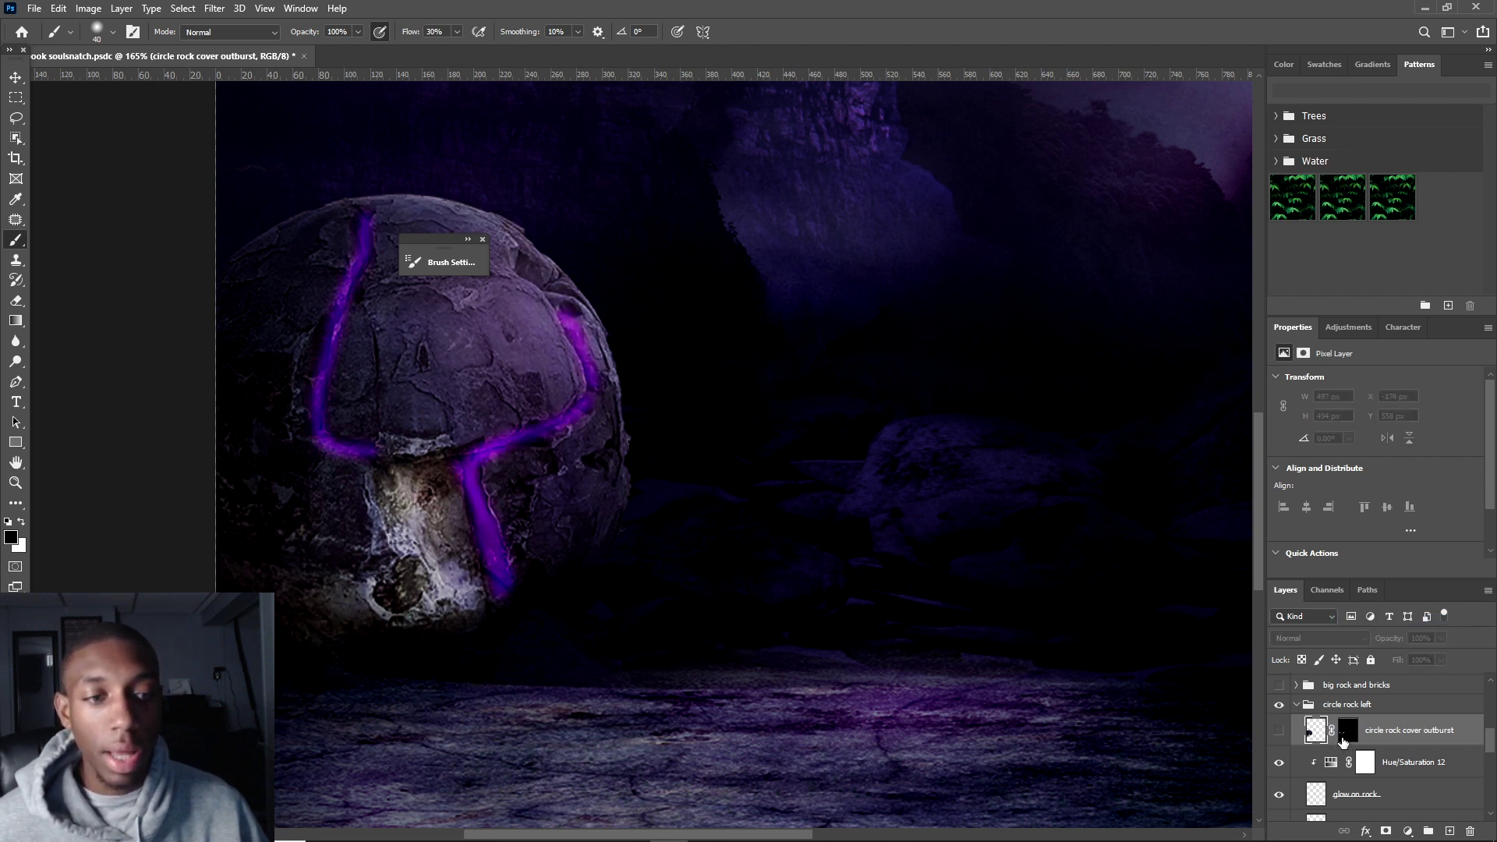
# - Paint white with a 20 px brush on the mask along the rock's right crack
pyautogui.click(1278, 733)
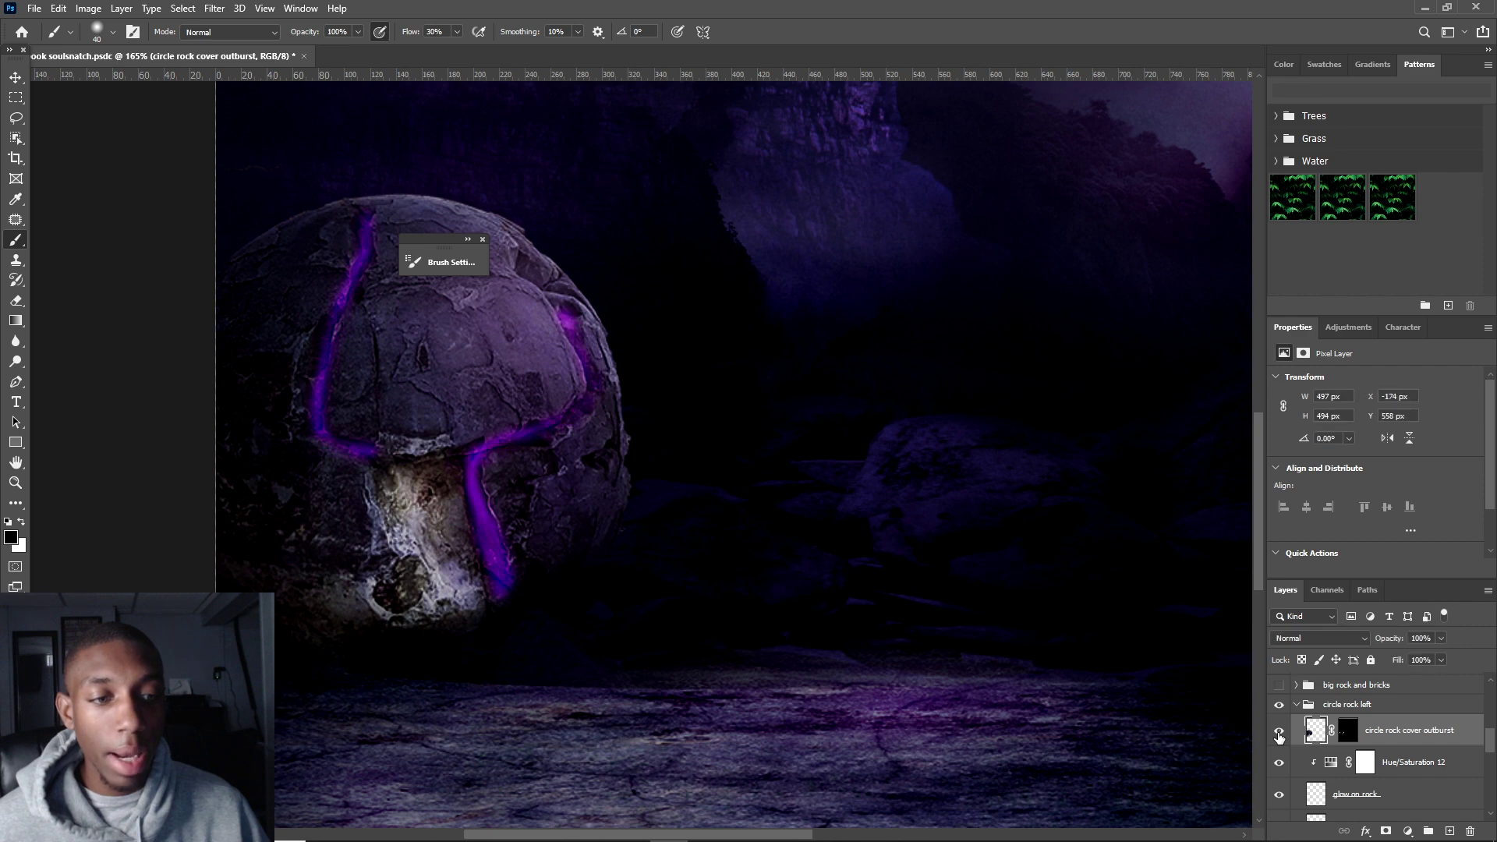
pyautogui.click(1337, 731)
pyautogui.press('x')
pyautogui.scroll(2, 439, 414)
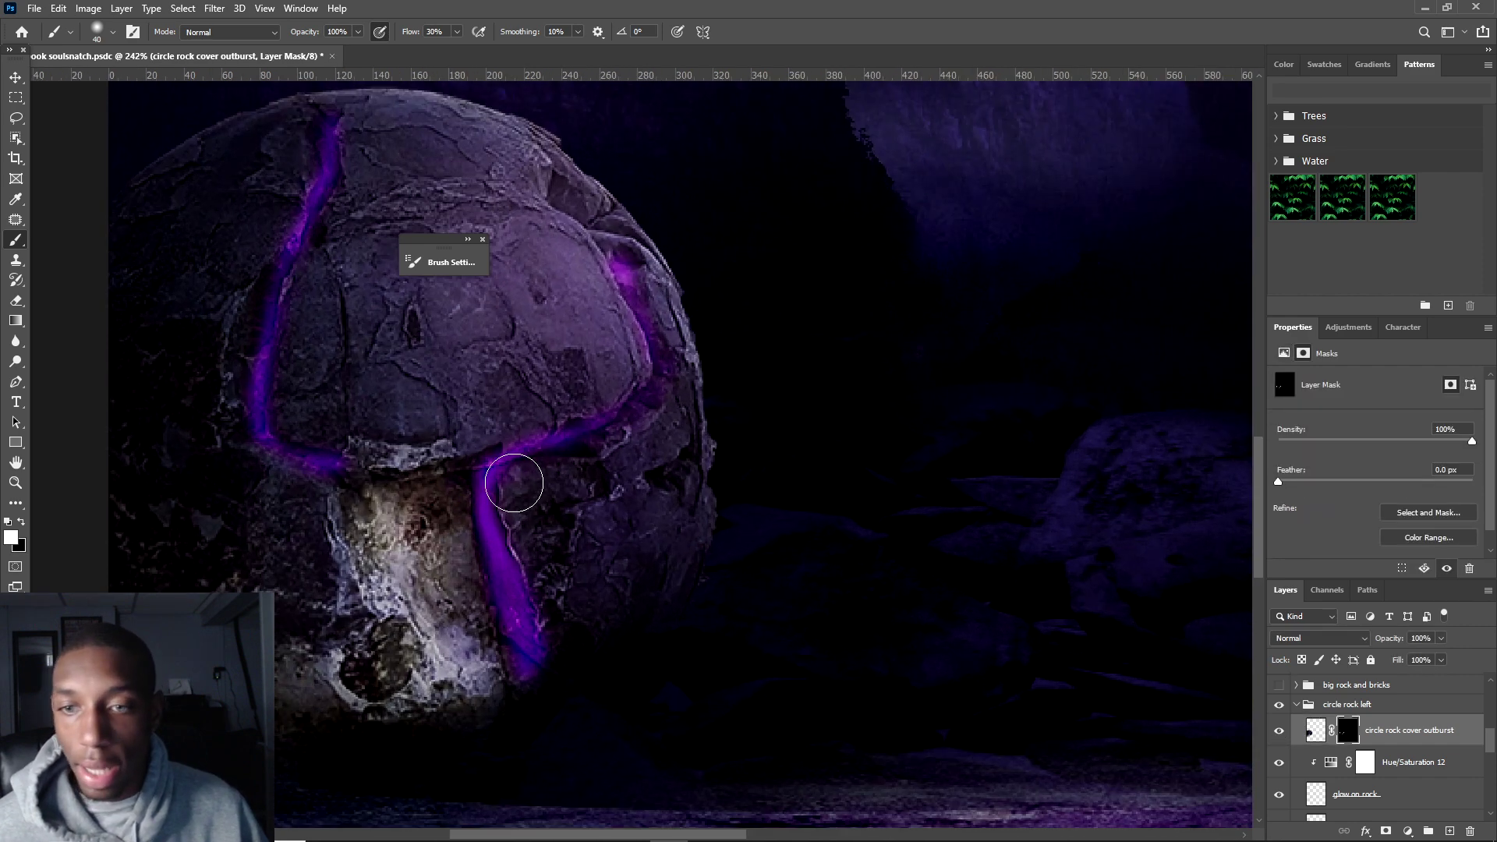
pyautogui.press('[')
pyautogui.press('[')
pyautogui.moveTo(532, 566); pyautogui.dragTo(546, 661)
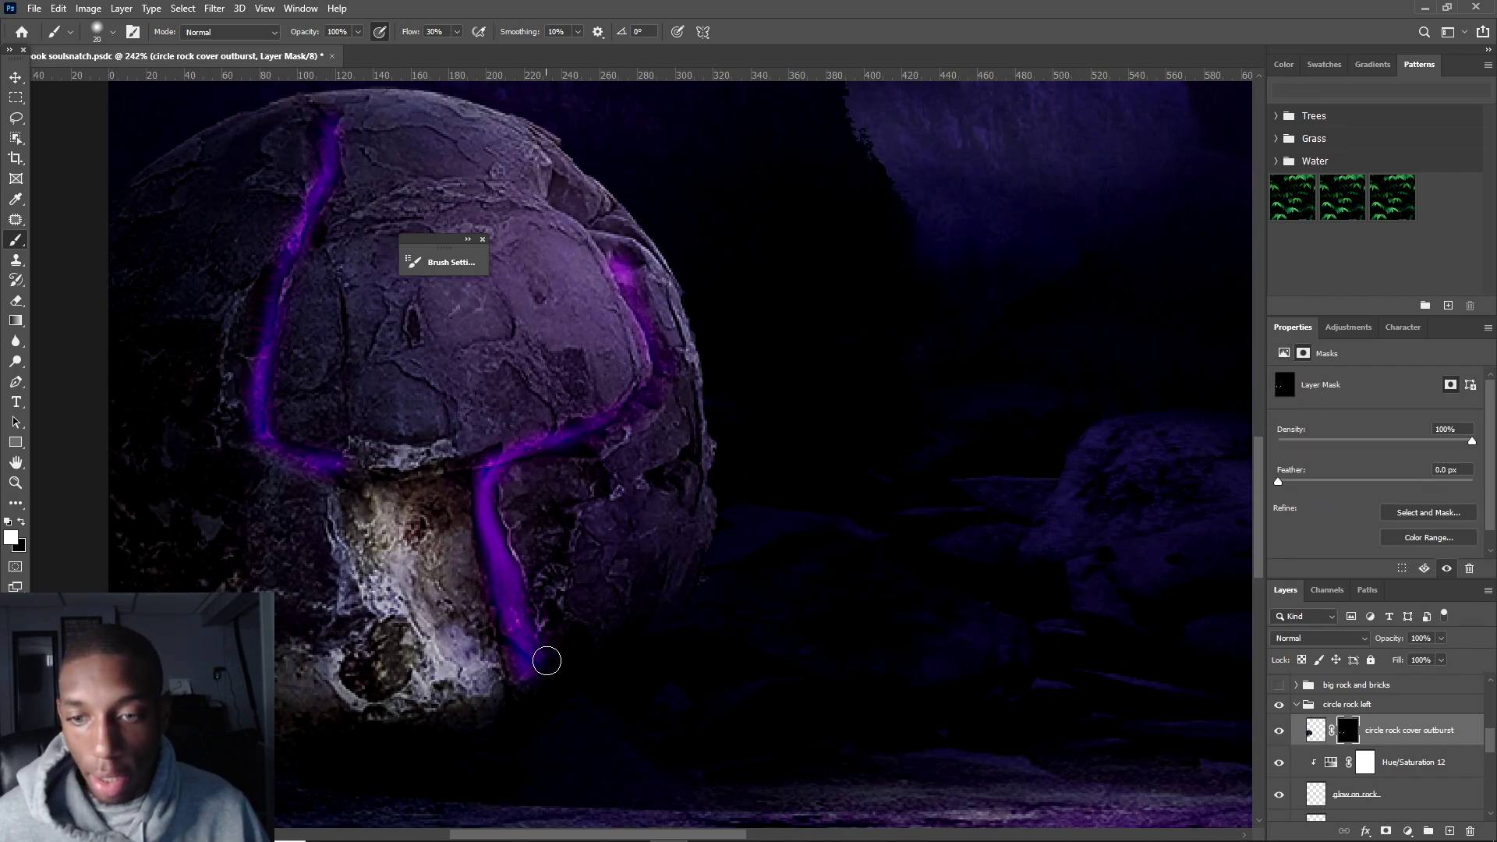
pyautogui.moveTo(538, 483)
pyautogui.mouseDown()
pyautogui.moveTo(655, 389)
pyautogui.moveTo(670, 314)
pyautogui.mouseUp()
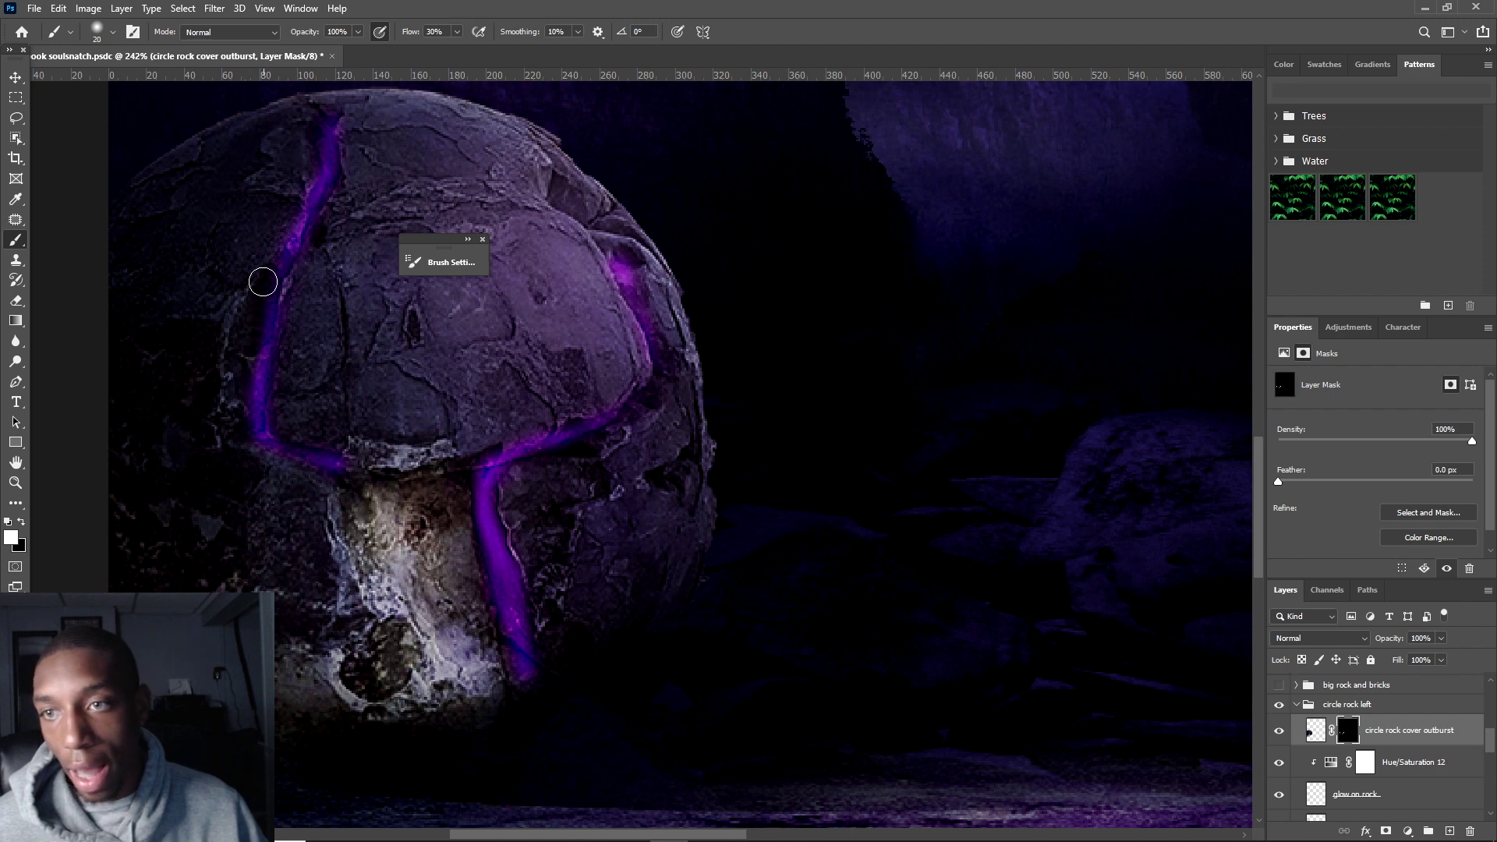
pyautogui.scroll(-4, 456, 291)
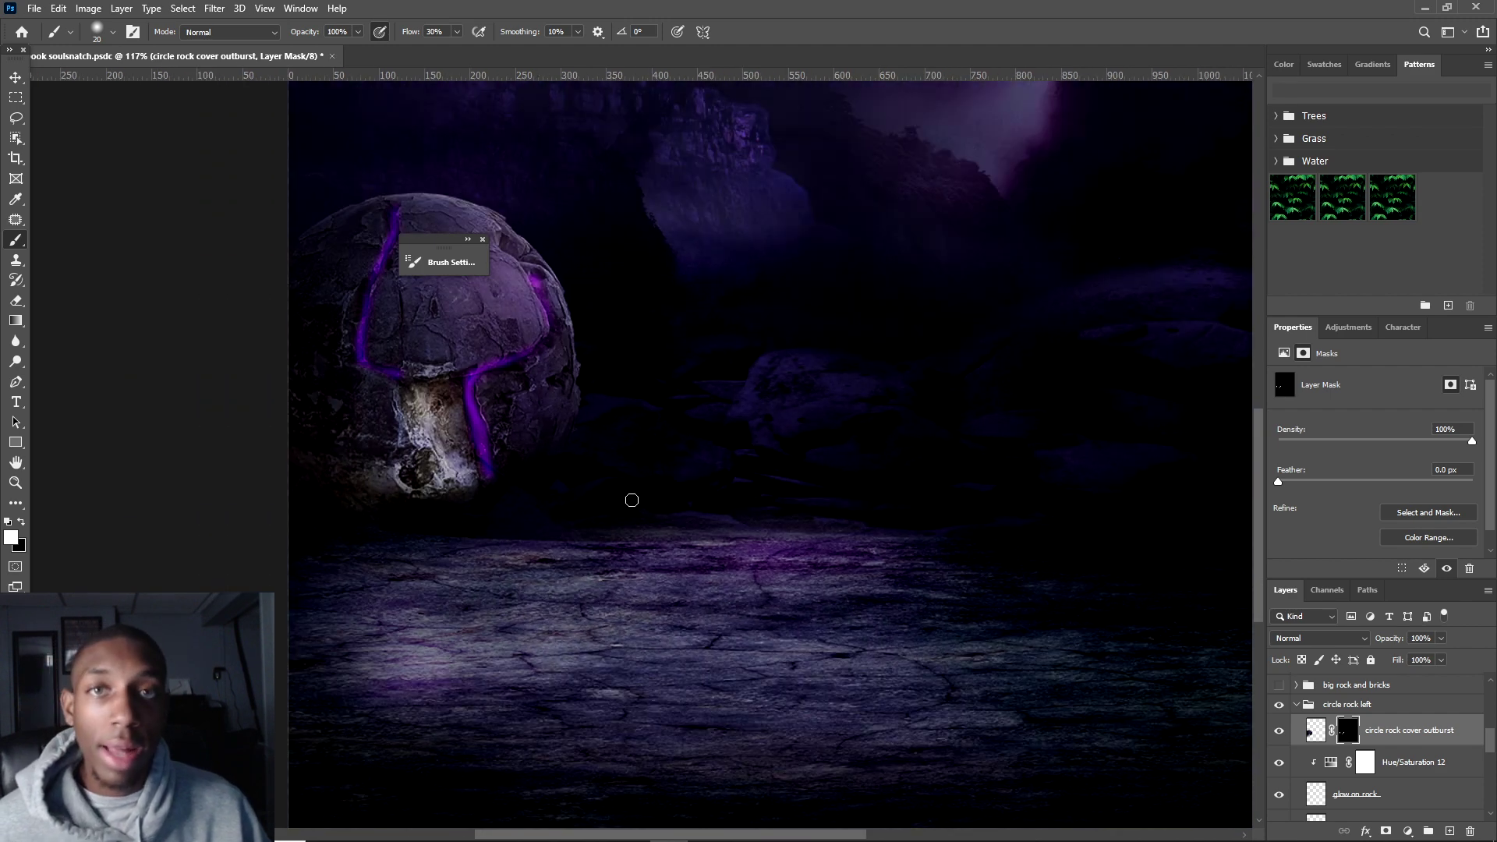
# - Show the big rock and bricks group and the lying player's group, and expand it
pyautogui.click(1295, 705)
pyautogui.click(1279, 685)
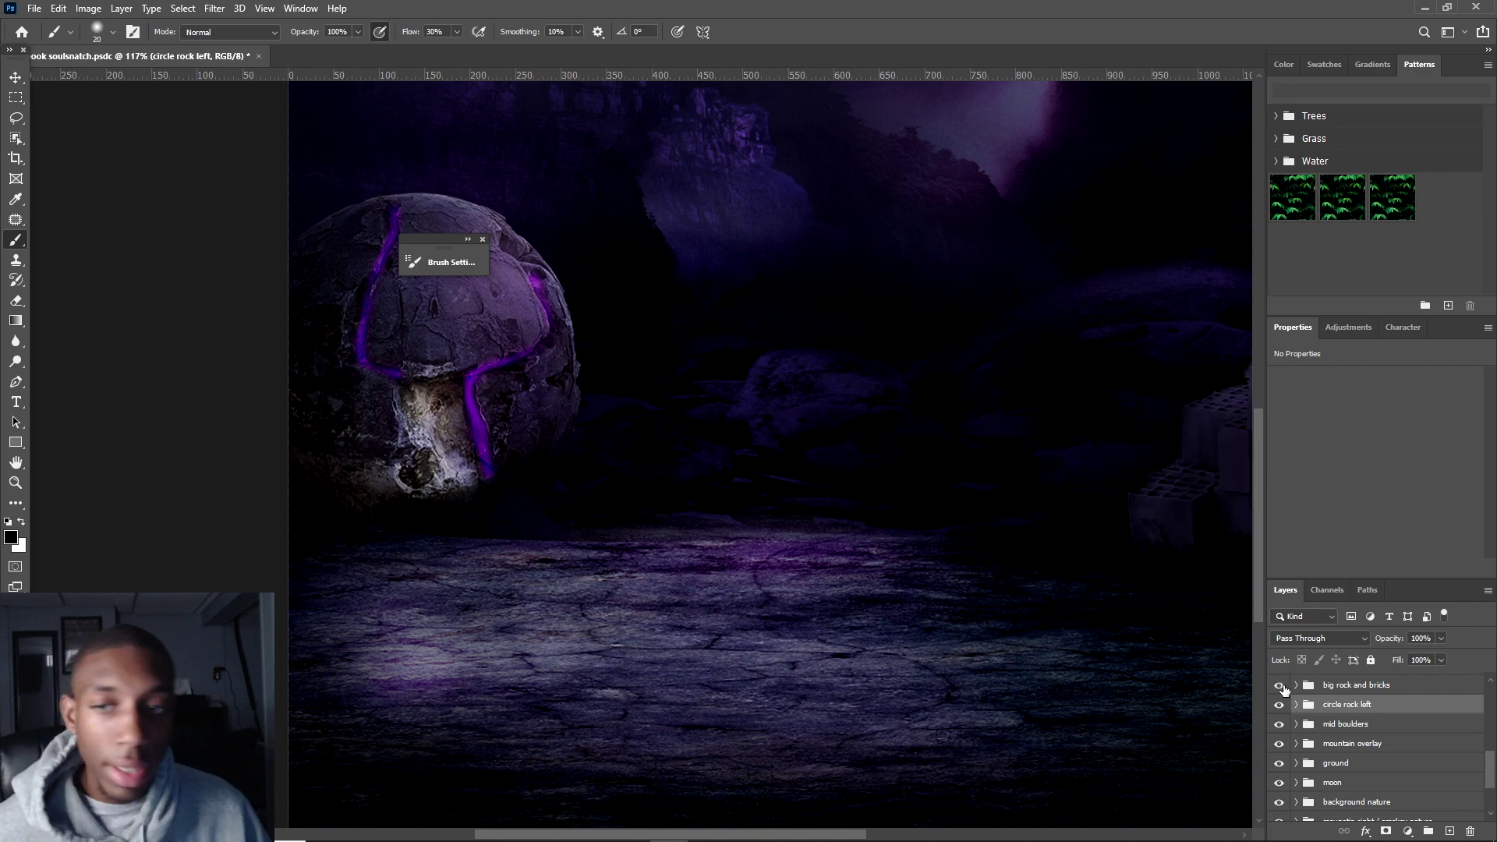
pyautogui.scroll(-3, 916, 585)
pyautogui.scroll(2, 1356, 707)
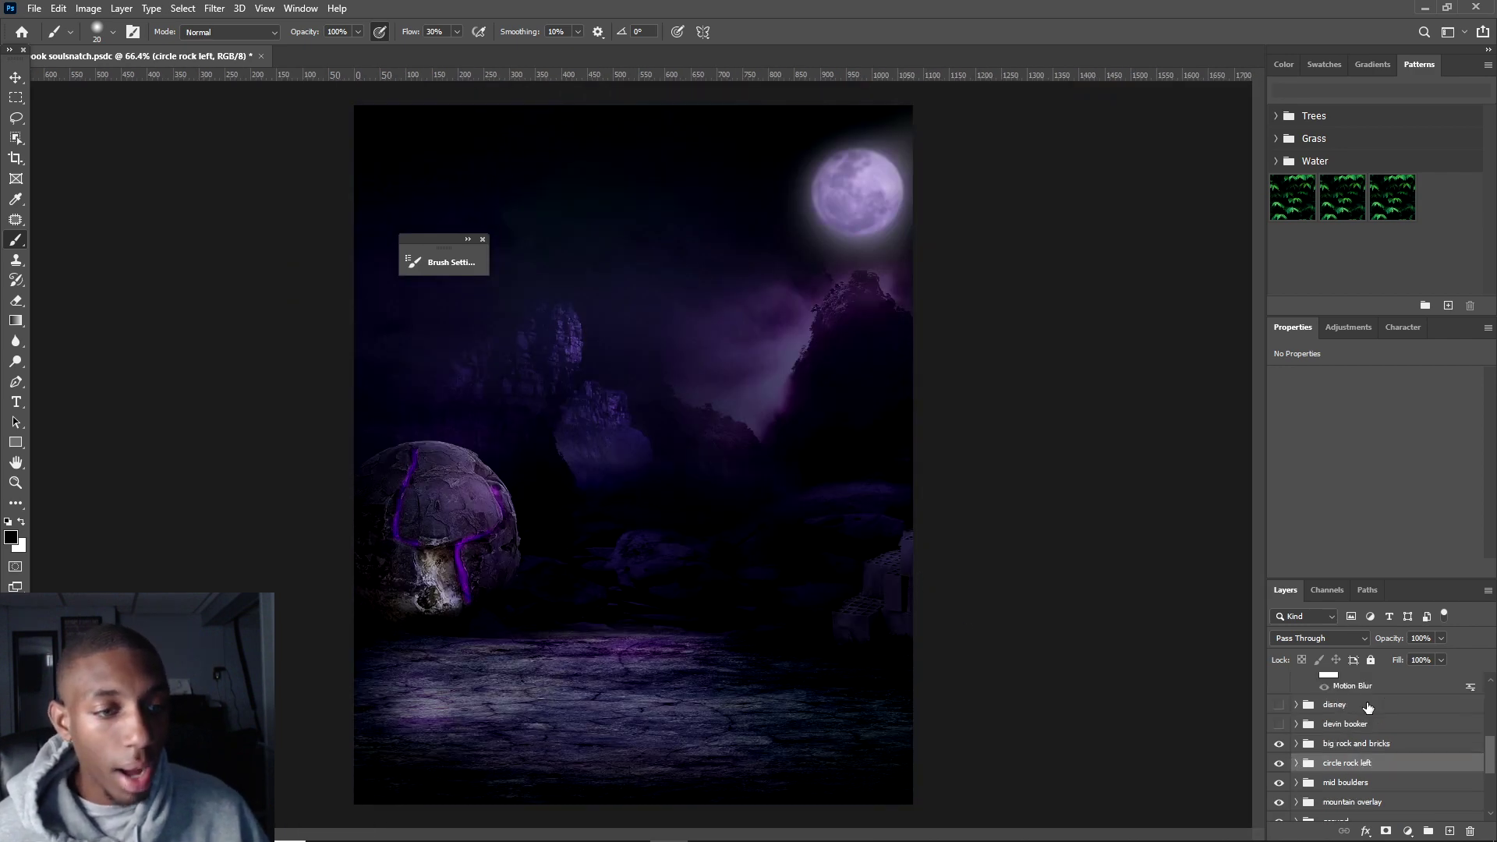
pyautogui.click(1278, 724)
pyautogui.click(1297, 724)
pyautogui.scroll(-6, 1335, 750)
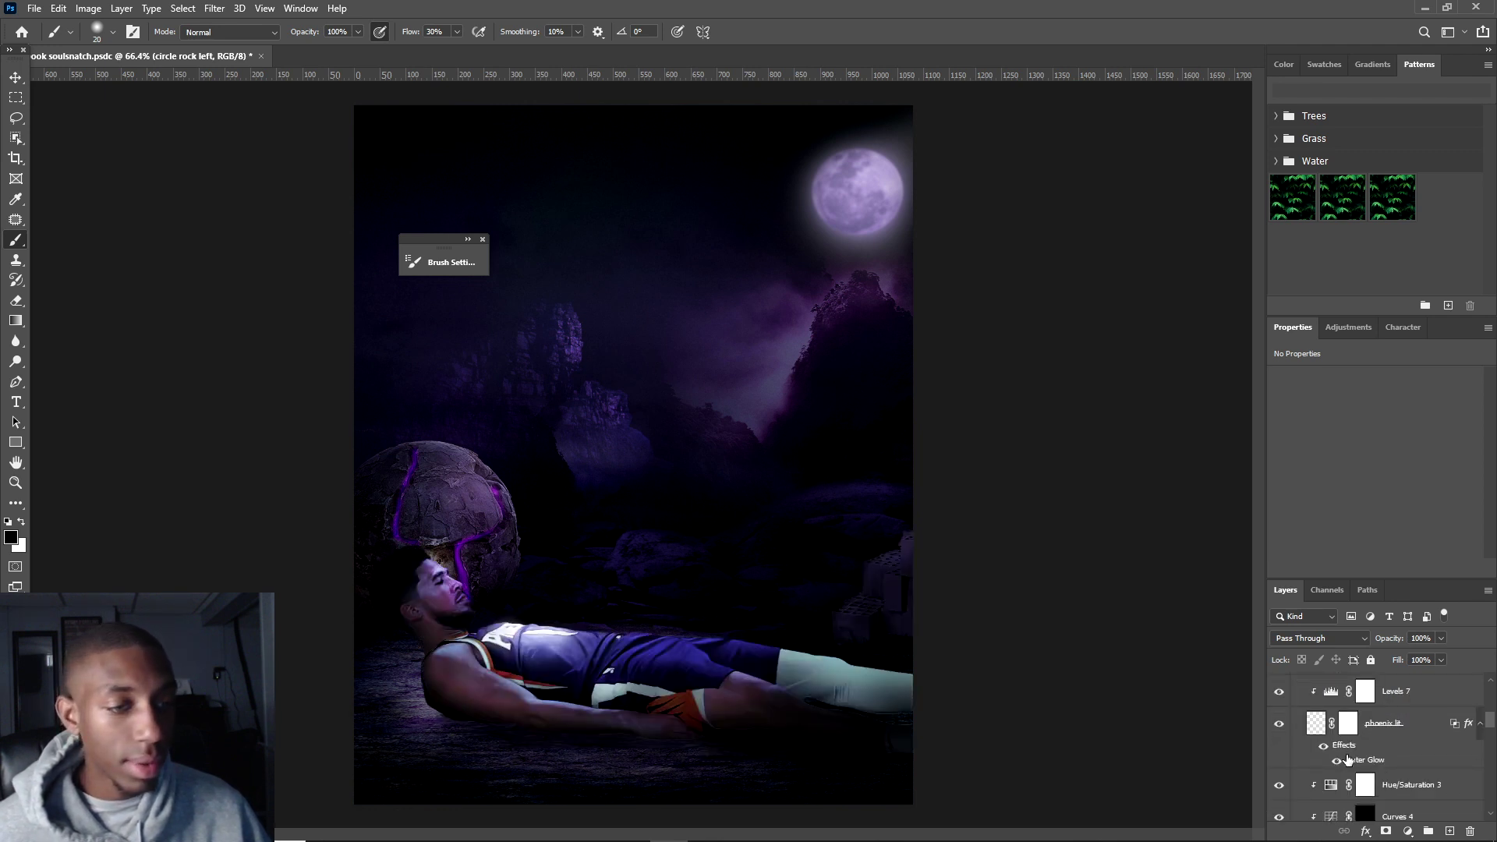
pyautogui.scroll(-5, 1338, 754)
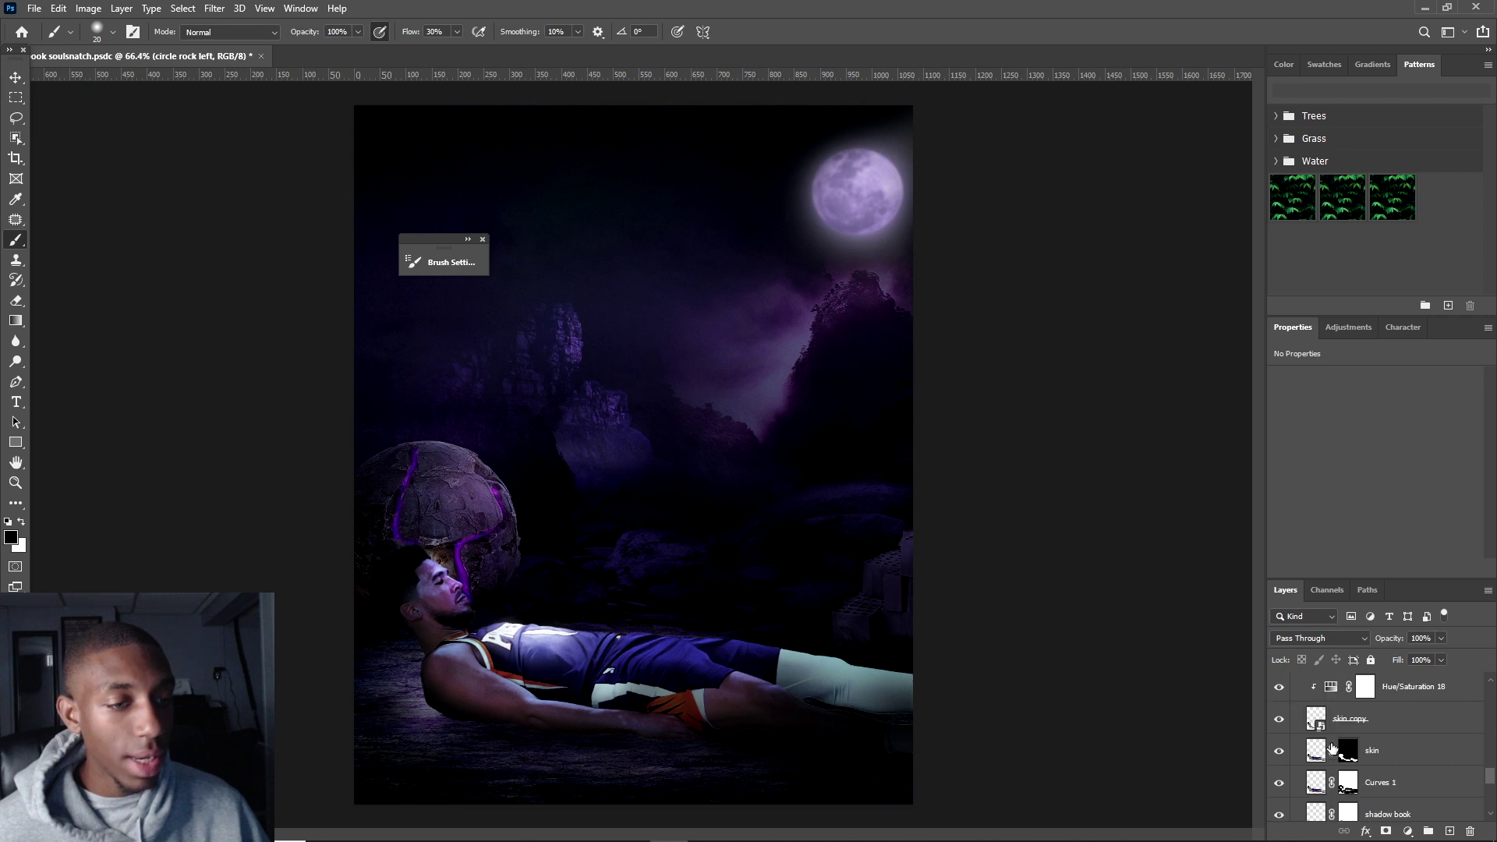
pyautogui.scroll(-2, 1334, 746)
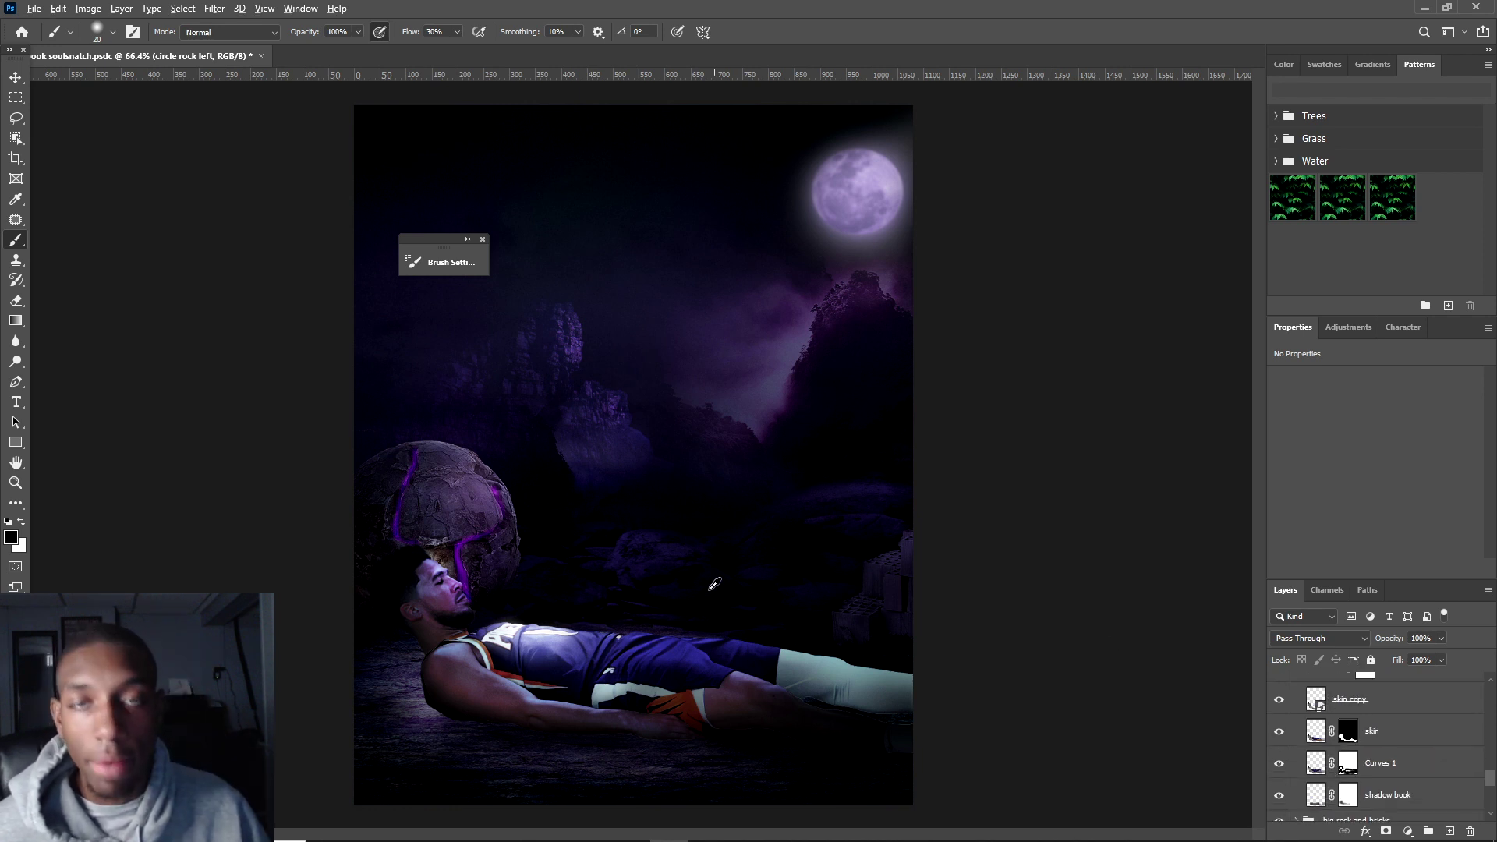
# - Hide Curves 1, then compare the skin copy and shadow book layers on and off
pyautogui.click(1279, 757)
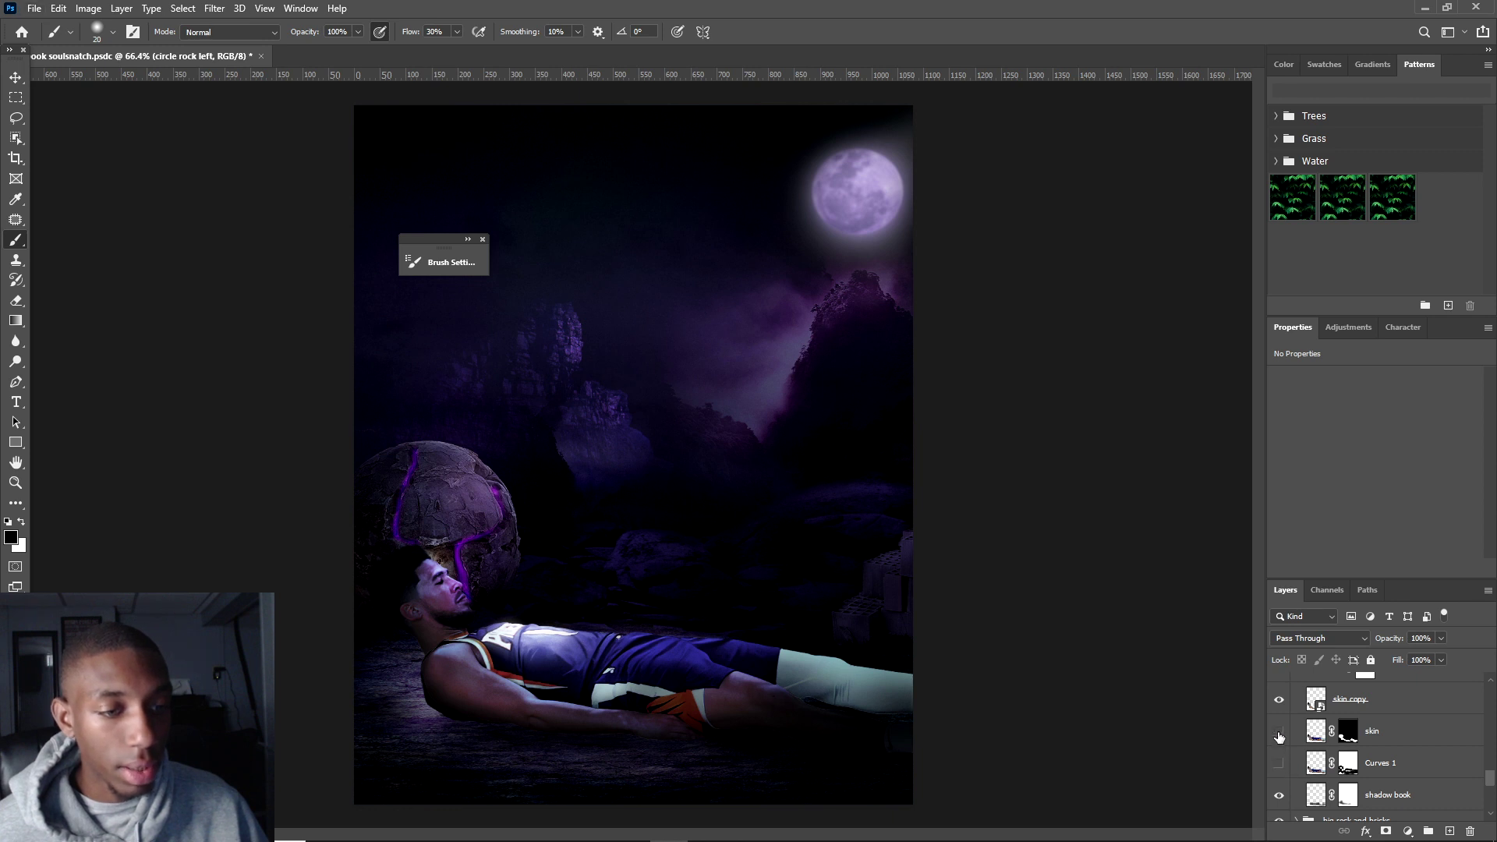
pyautogui.click(1279, 704)
pyautogui.scroll(3, 1279, 720)
pyautogui.scroll(-1, 1279, 725)
pyautogui.click(1280, 745)
pyautogui.click(1280, 744)
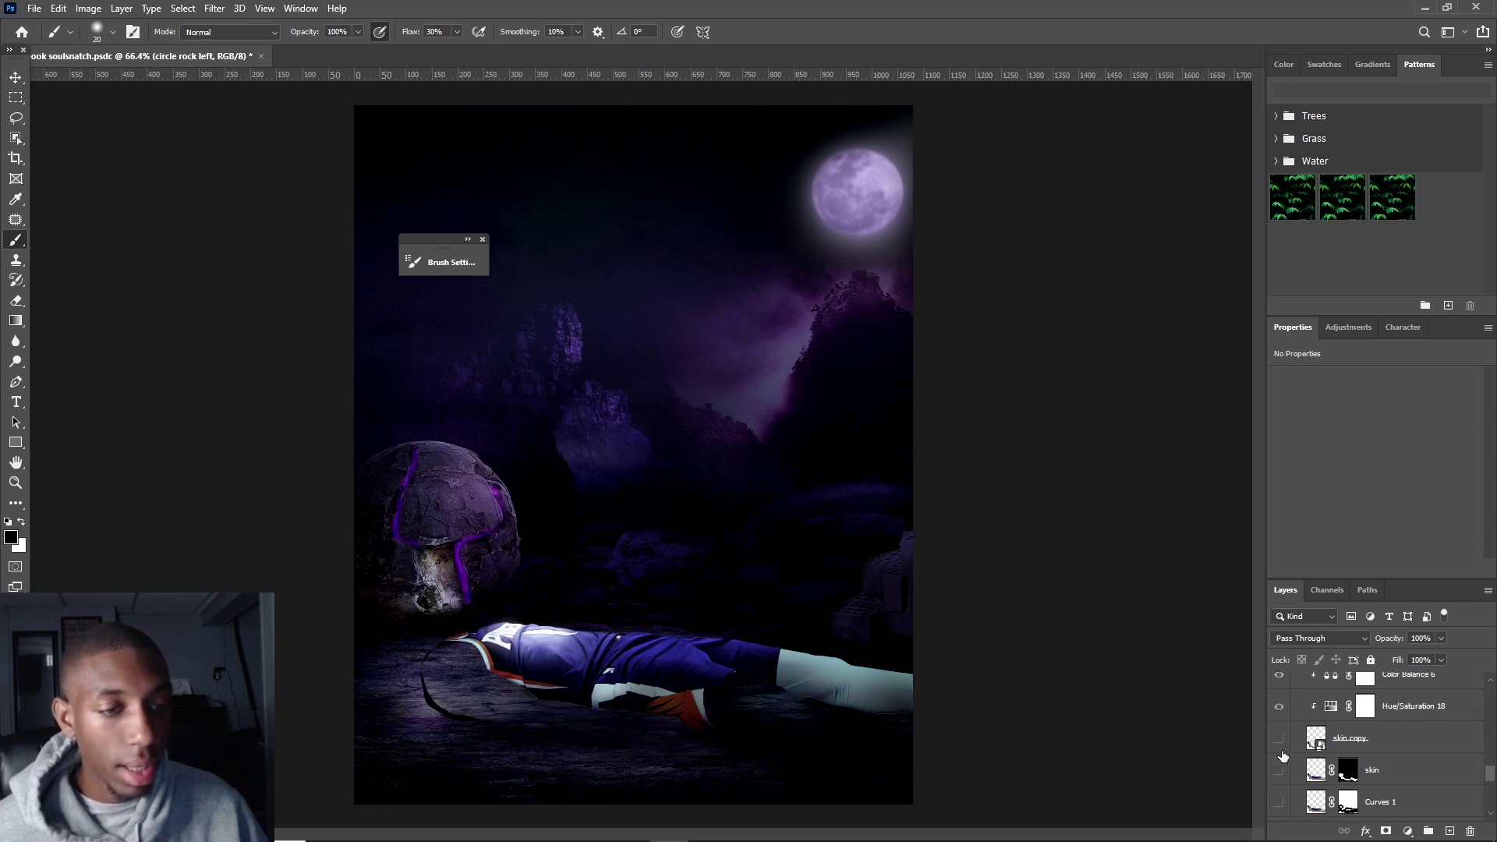
pyautogui.scroll(-2, 1282, 756)
pyautogui.click(1278, 756)
pyautogui.click(1278, 756)
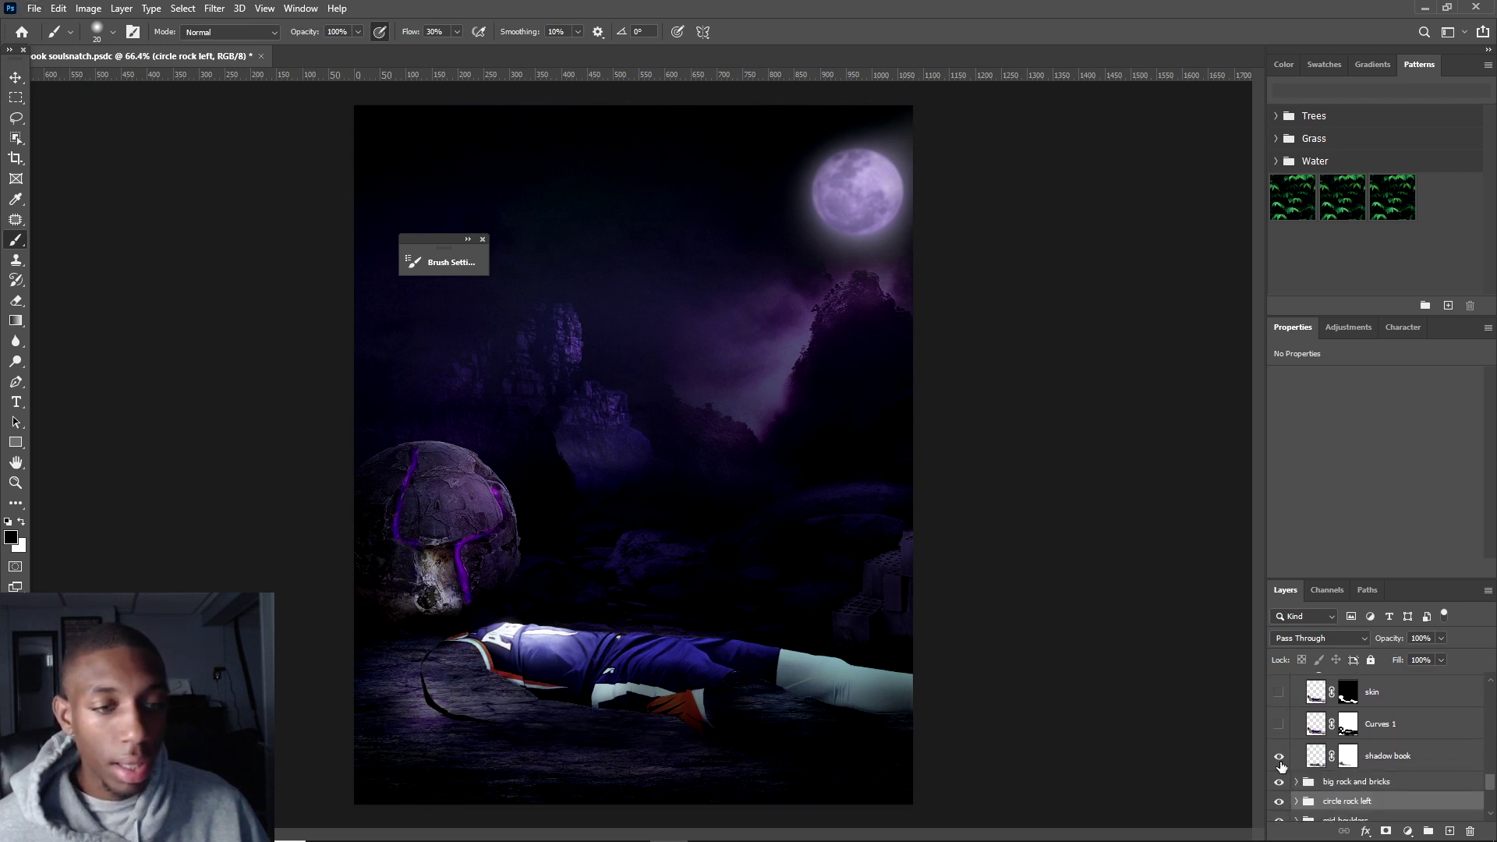
# - Show the layer holding the lying player's head, arms and leg
pyautogui.scroll(1, 1279, 731)
pyautogui.click(1279, 718)
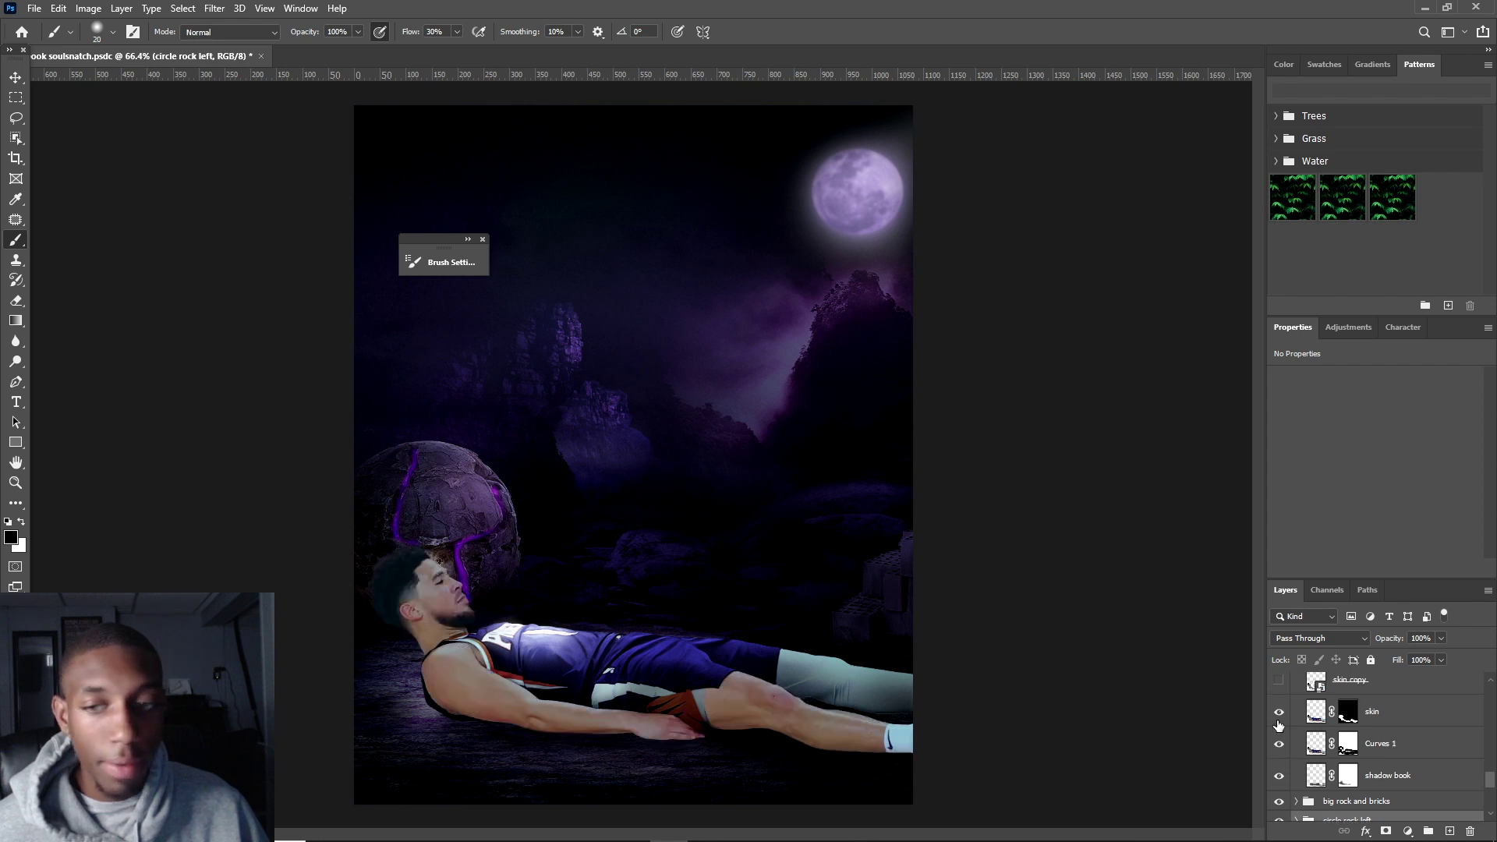
pyautogui.scroll(2, 1278, 724)
pyautogui.scroll(5, 1278, 724)
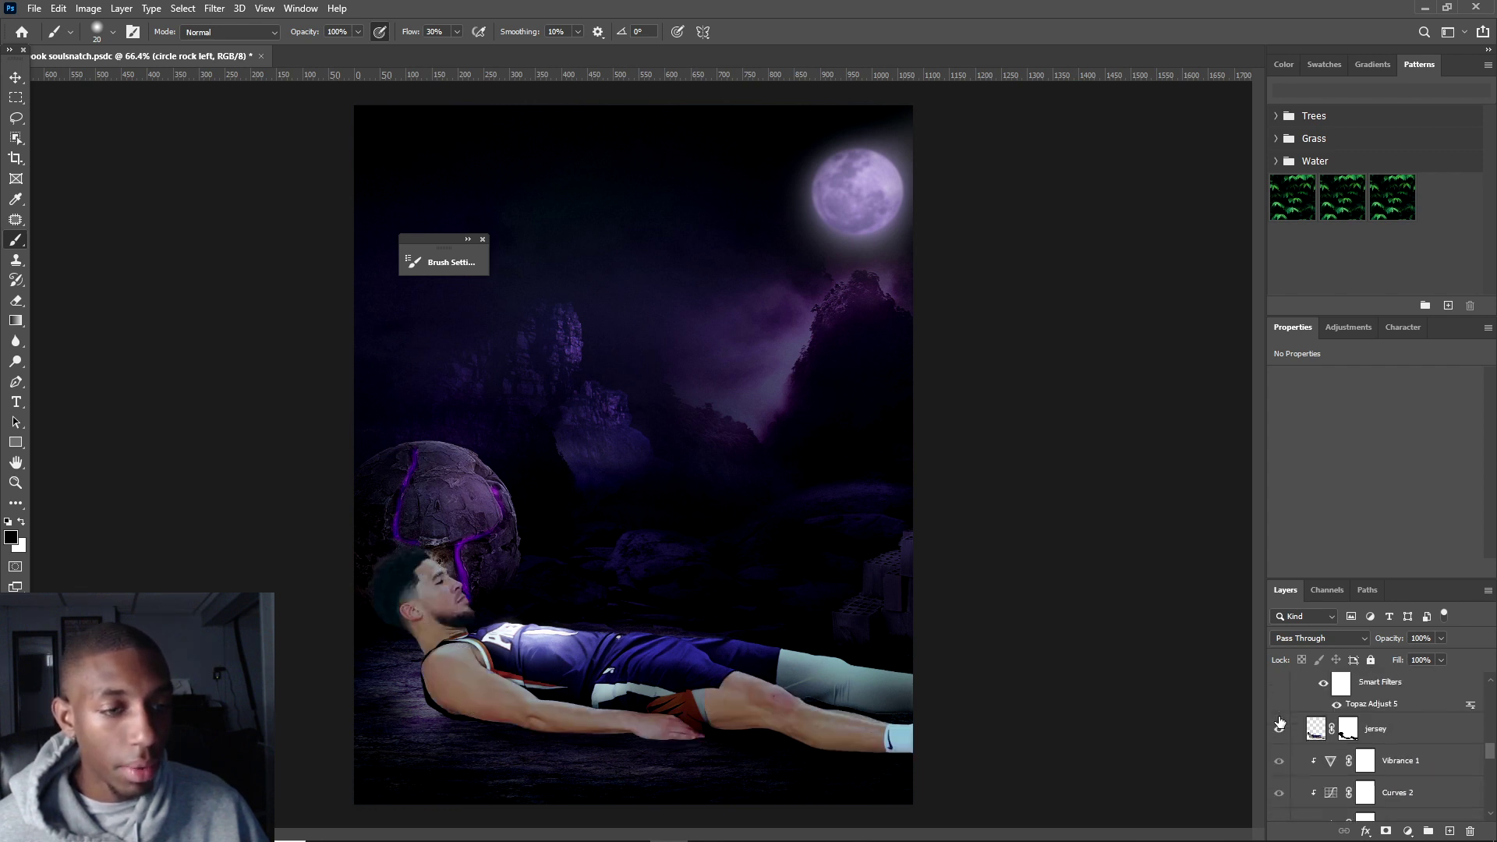
pyautogui.scroll(2, 1279, 721)
# - Compare the brighter jersey copy on and off and hide the Curves 2 adjustment
pyautogui.click(1280, 791)
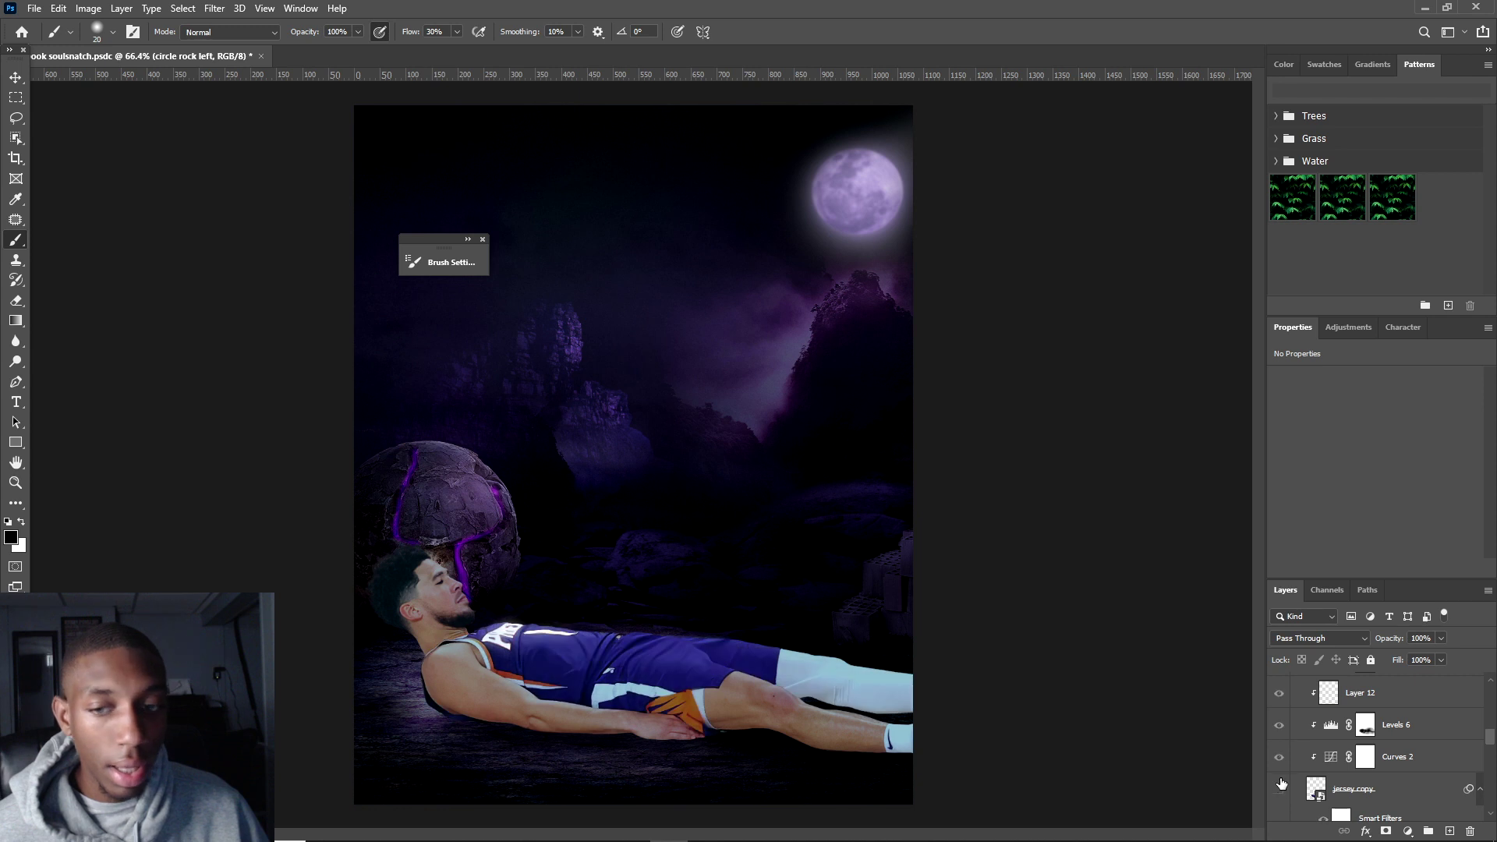
pyautogui.click(1279, 786)
pyautogui.click(1279, 762)
pyautogui.click(1279, 788)
pyautogui.scroll(5, 1280, 735)
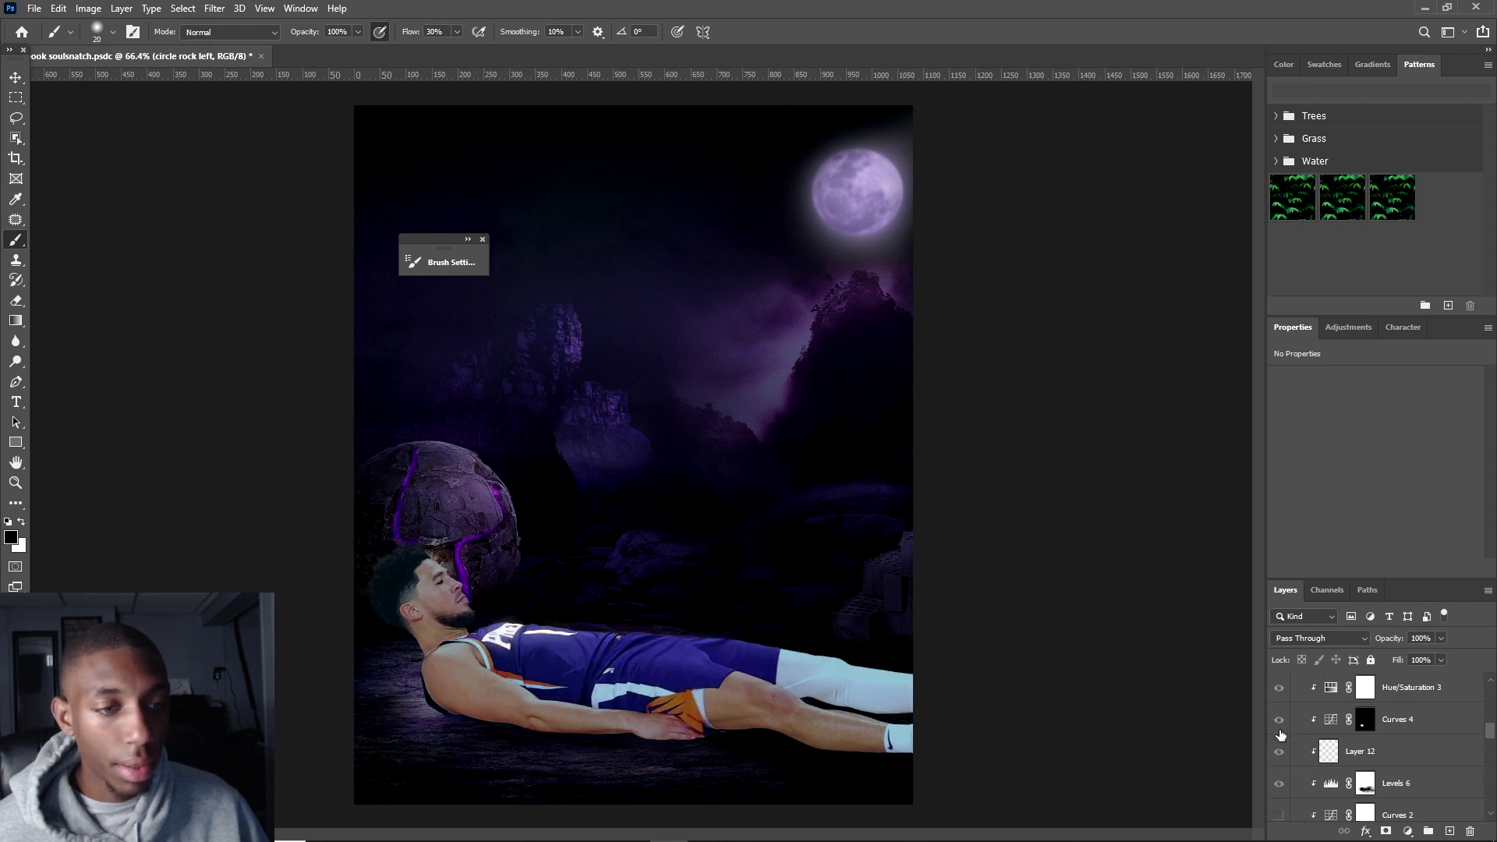
pyautogui.scroll(2, 1280, 740)
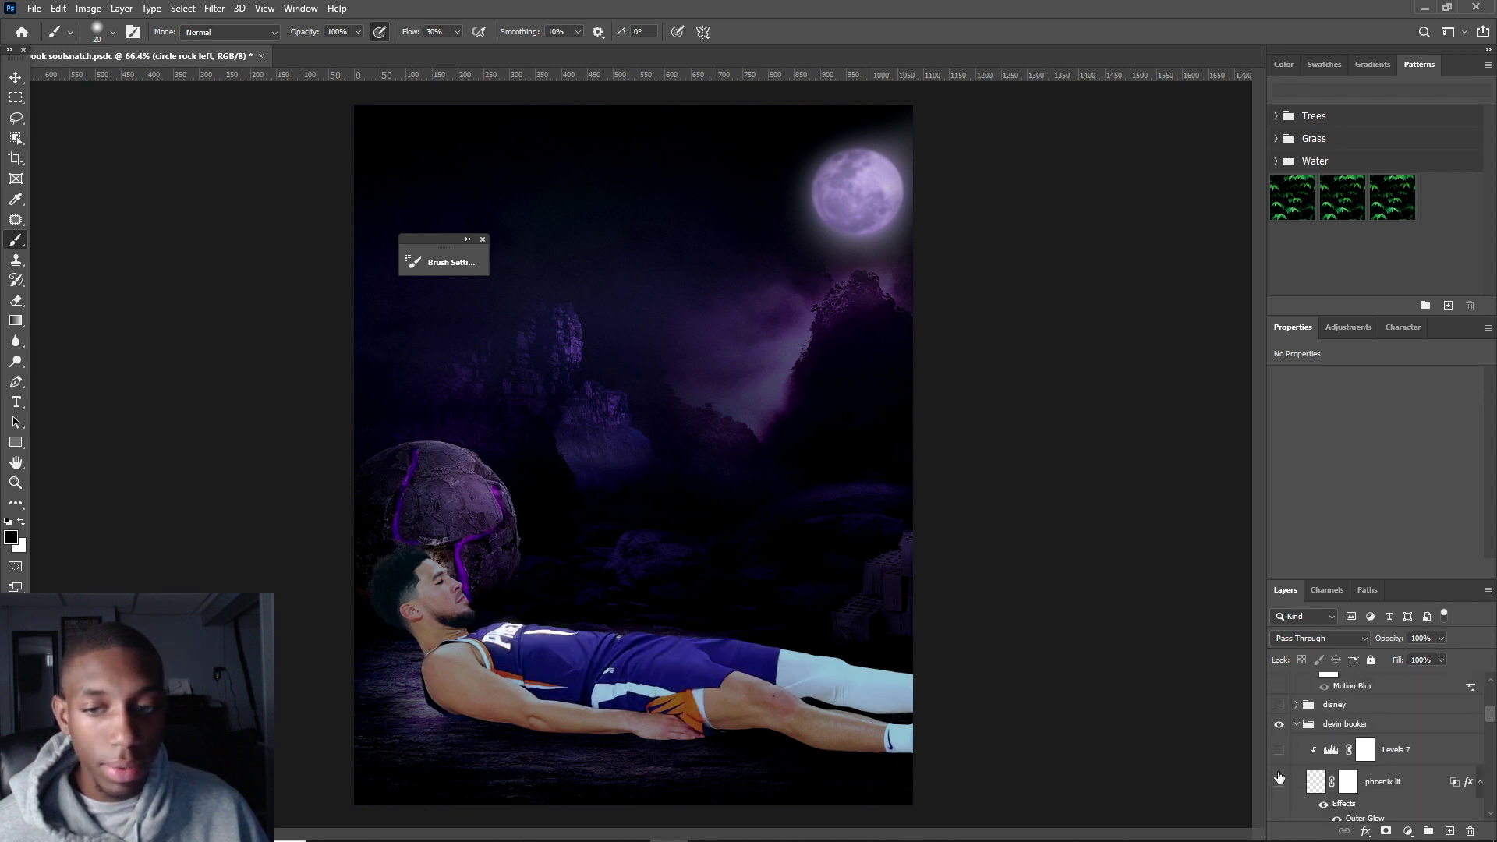
# - Toggle the phoenix lit glow on the jersey
pyautogui.click(1280, 778)
pyautogui.scroll(-5, 1286, 780)
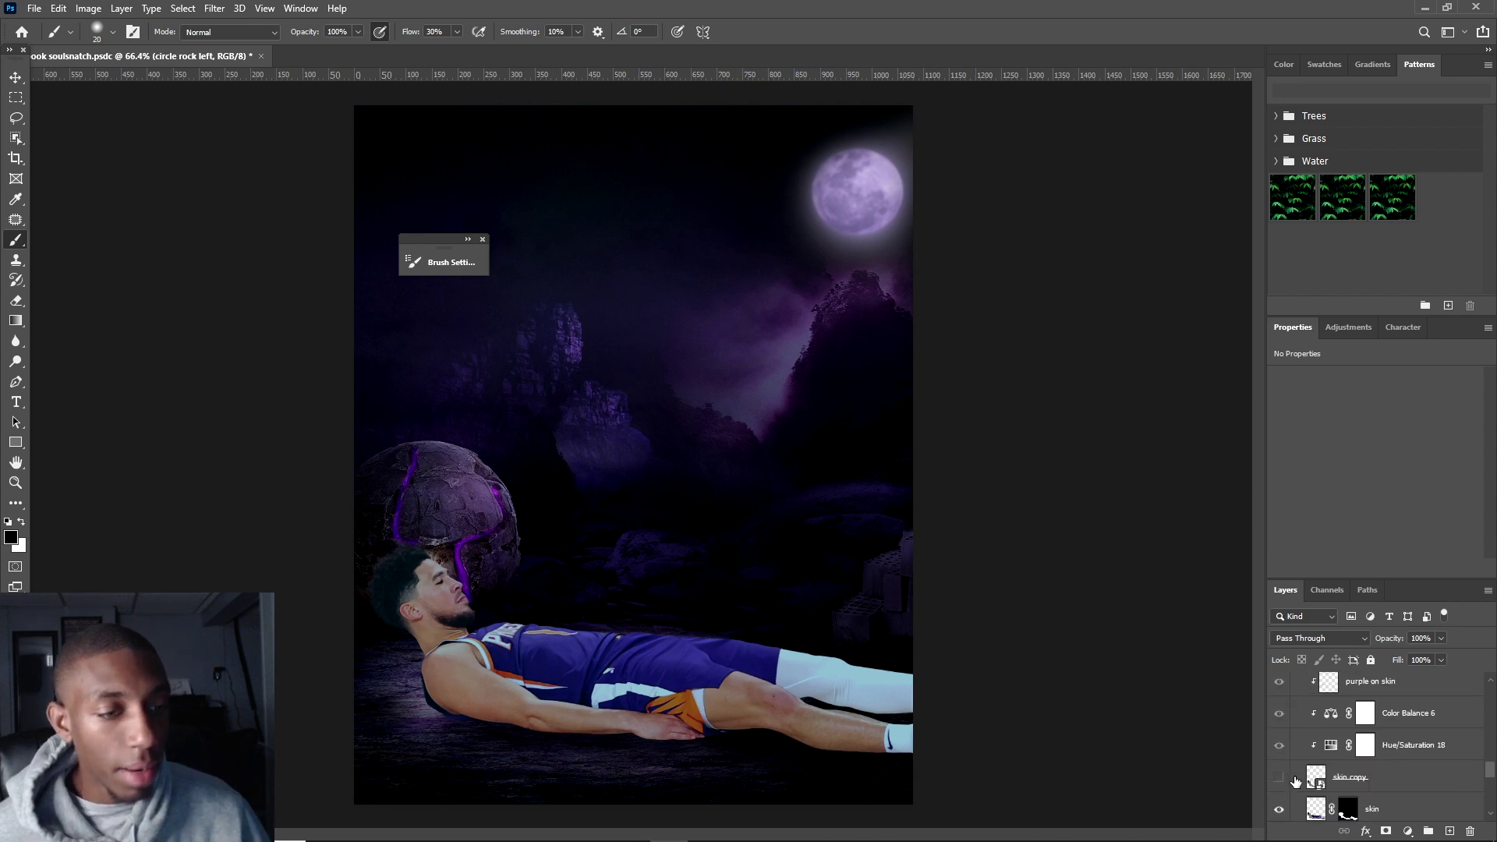
pyautogui.scroll(-3, 1295, 780)
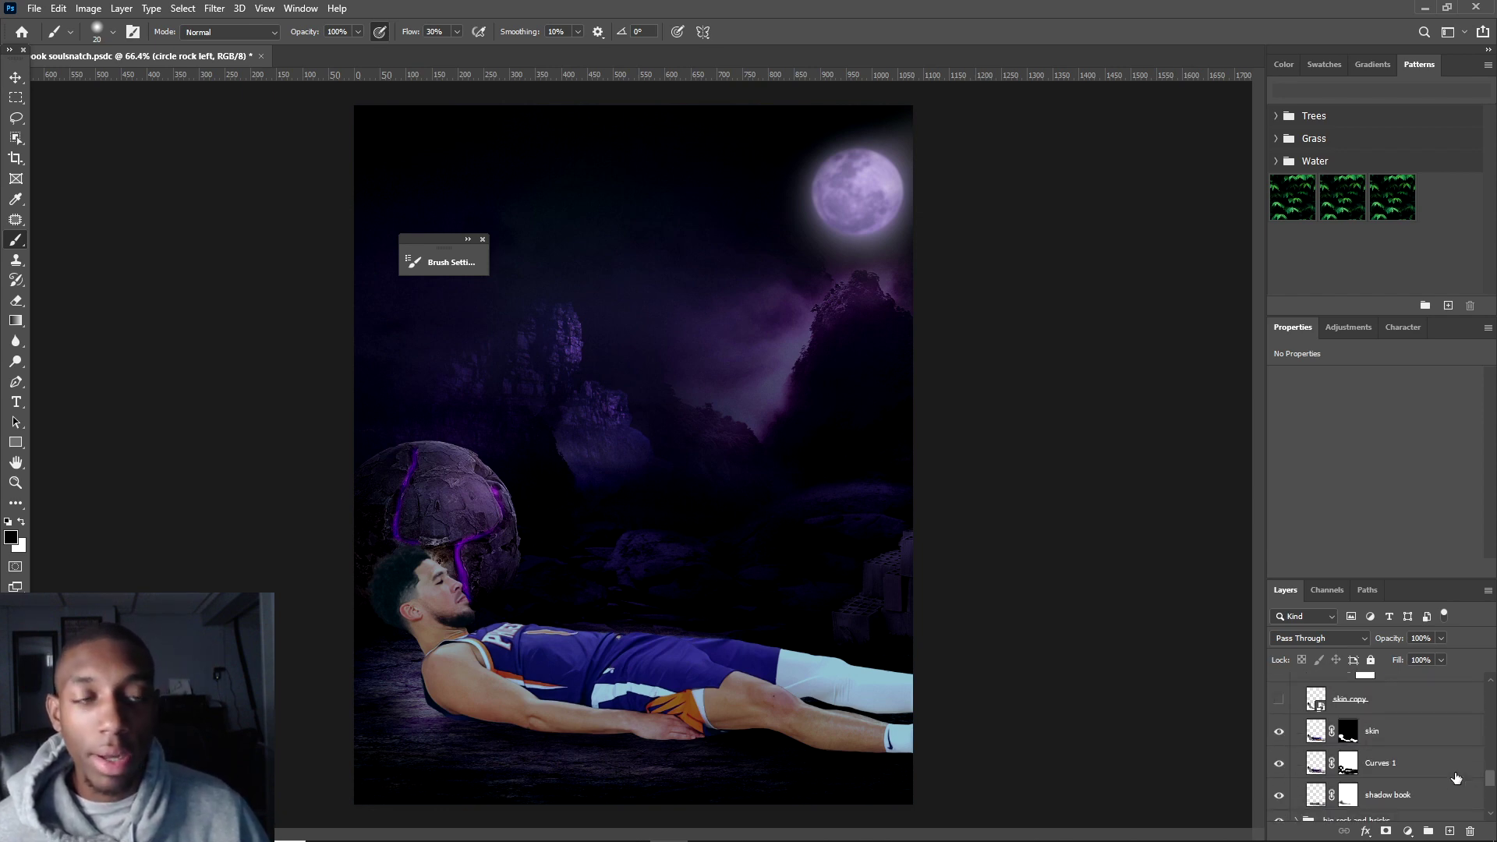
pyautogui.scroll(5, 427, 639)
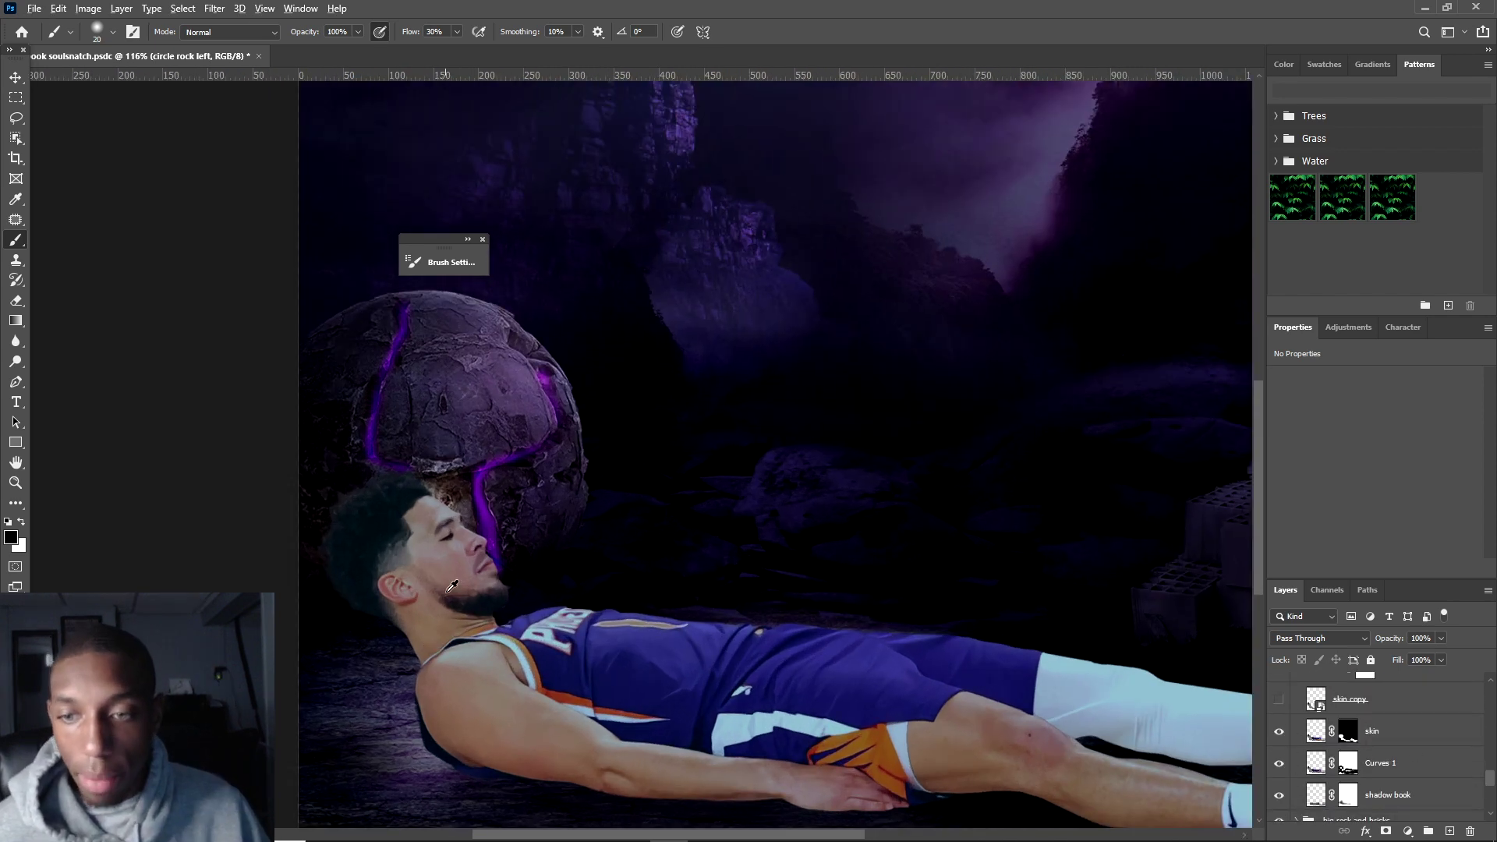
# - Select the skin layer and toggle its visibility to check it
pyautogui.scroll(2, 467, 635)
pyautogui.click(1394, 739)
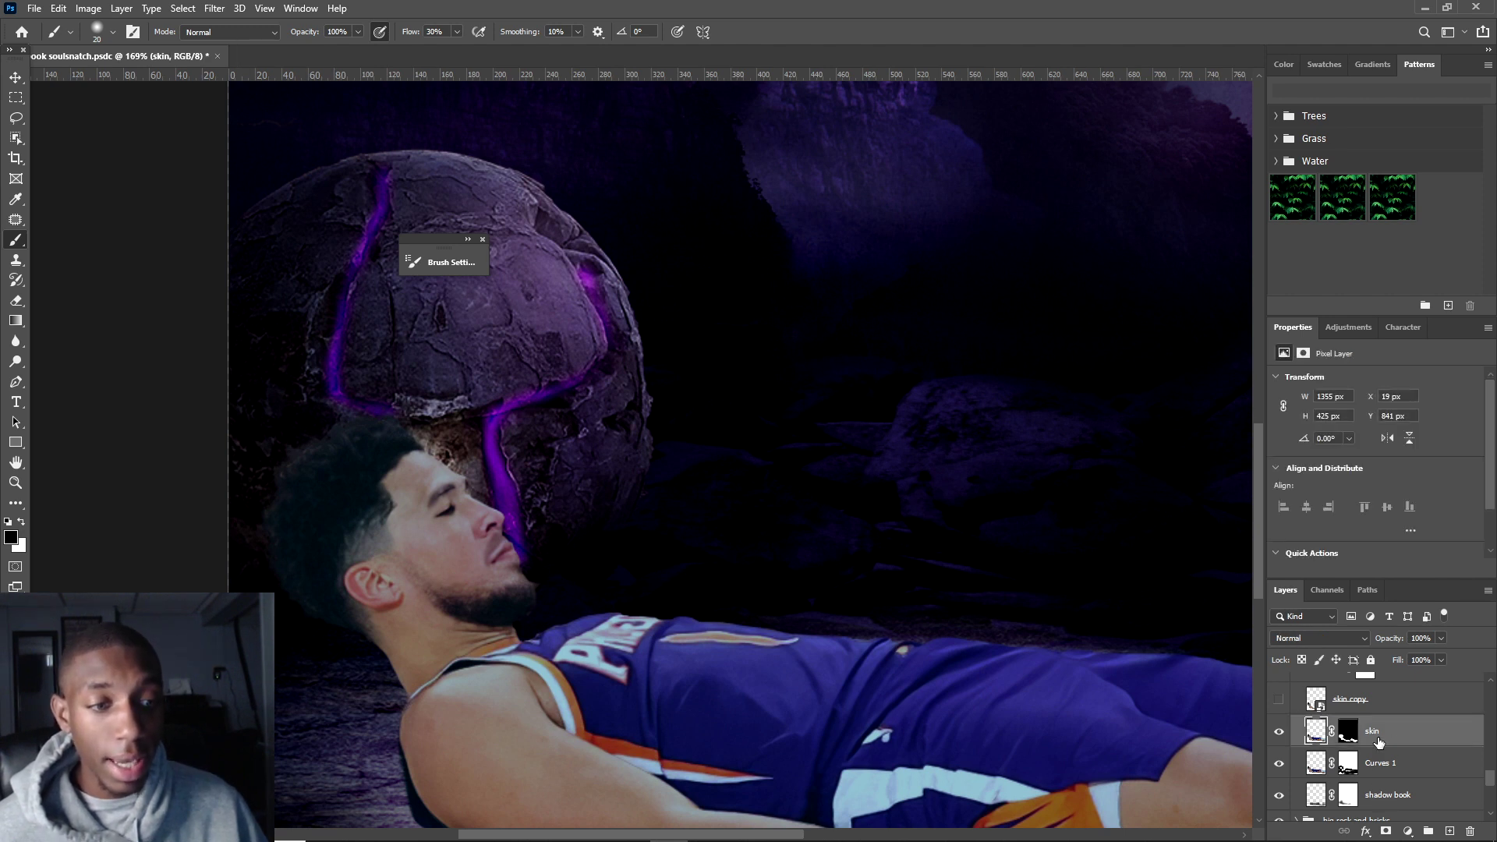
pyautogui.click(1279, 737)
pyautogui.click(1279, 736)
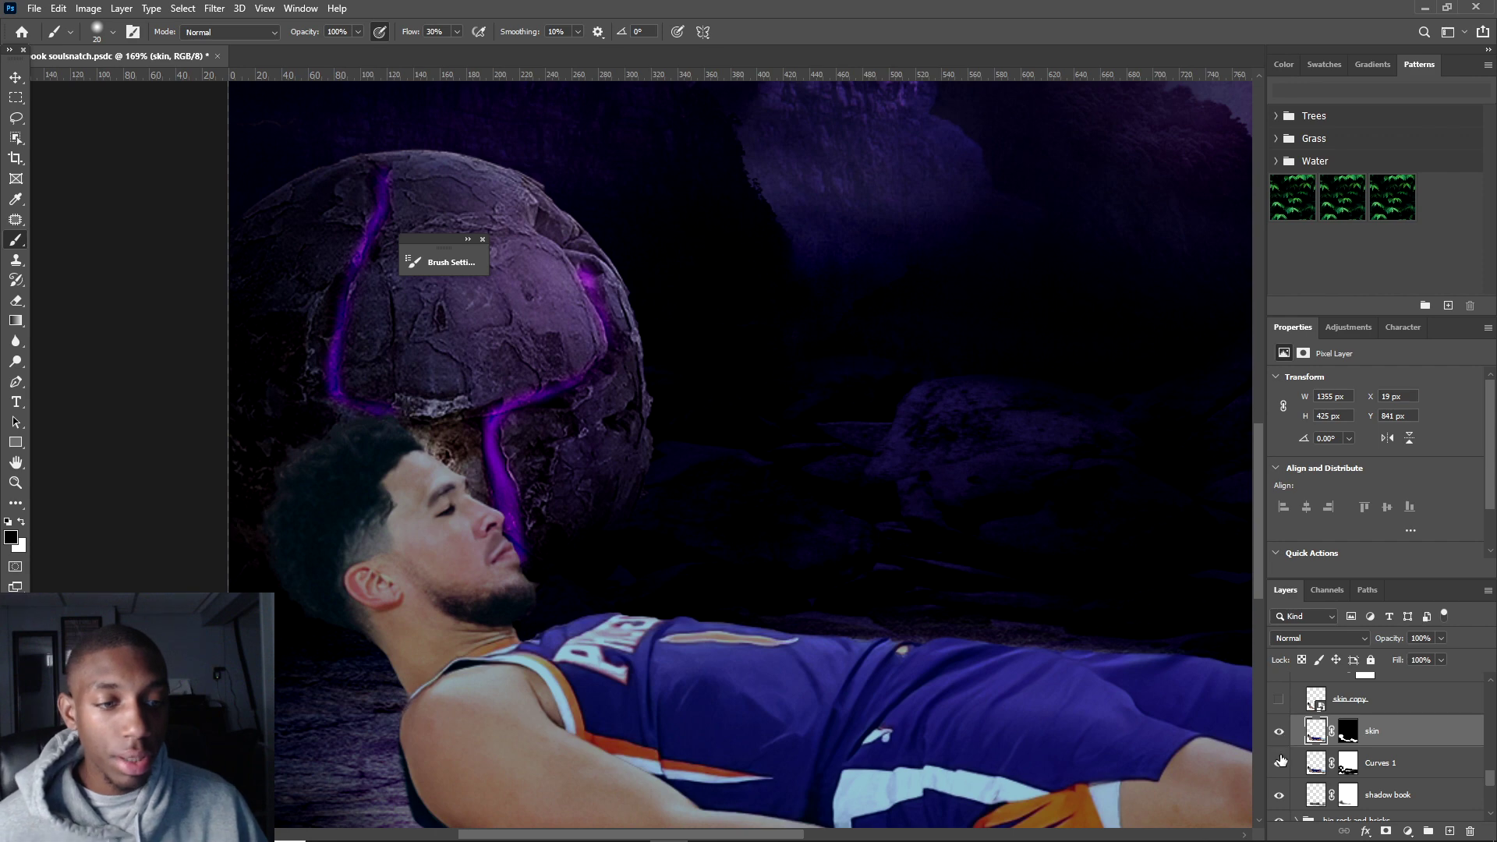
pyautogui.click(1277, 731)
pyautogui.click(1276, 731)
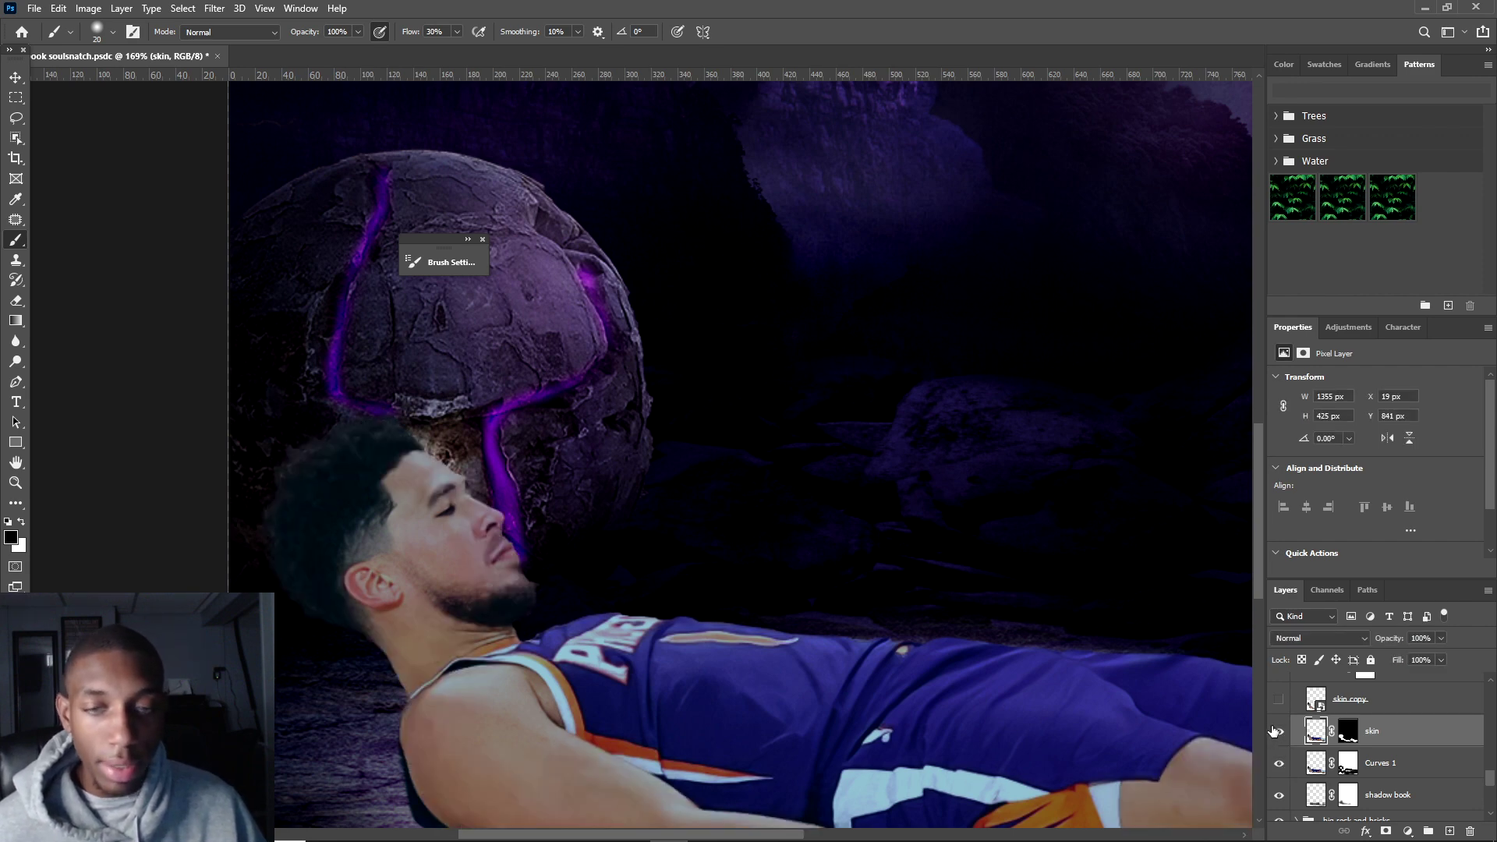
# - Hide and restore the shadow under the player's body
pyautogui.scroll(-6, 866, 730)
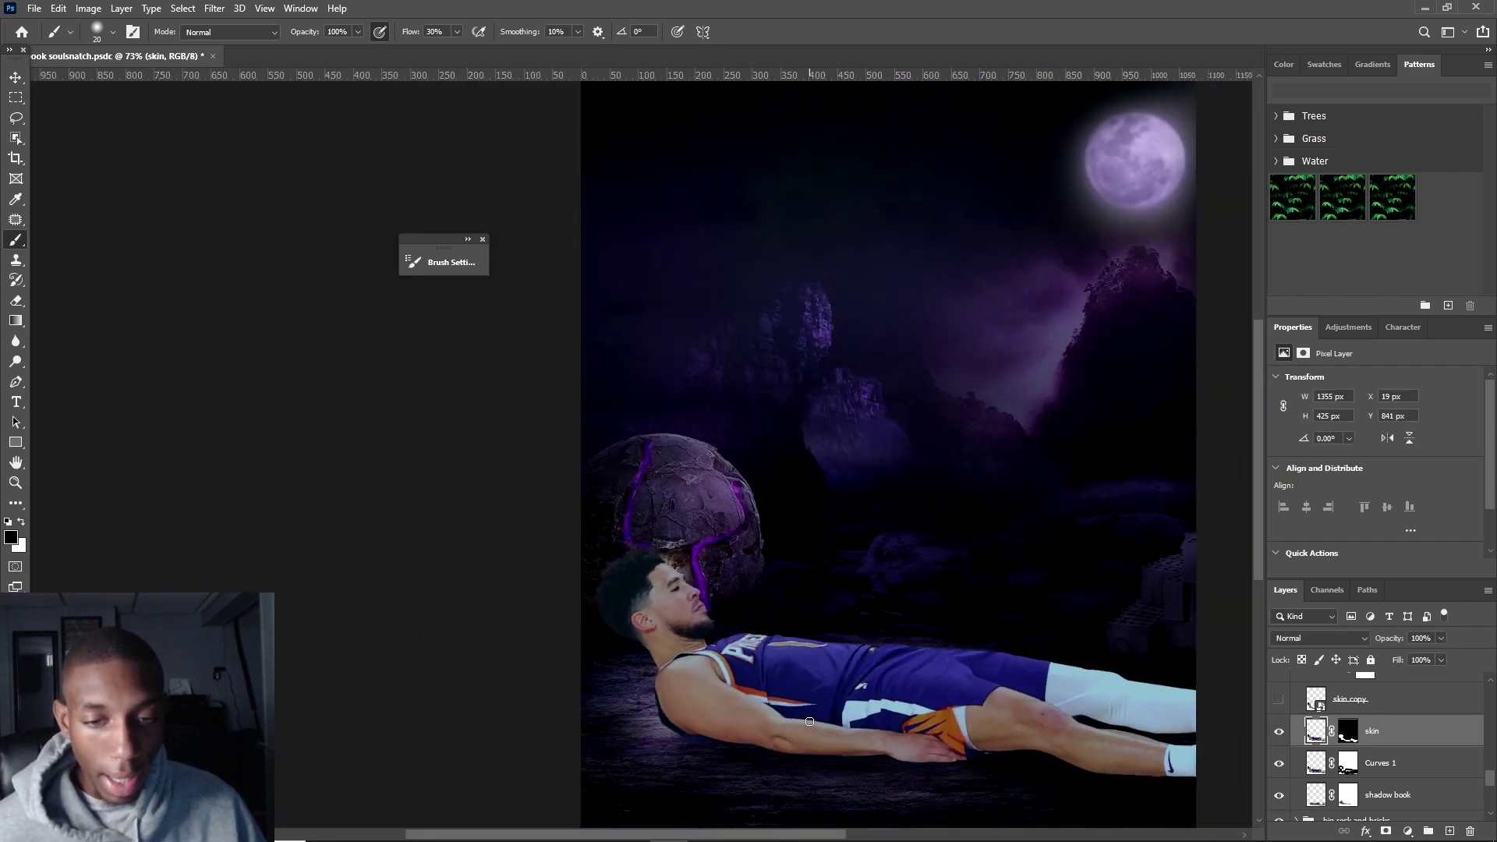
pyautogui.scroll(3, 899, 730)
pyautogui.click(1278, 796)
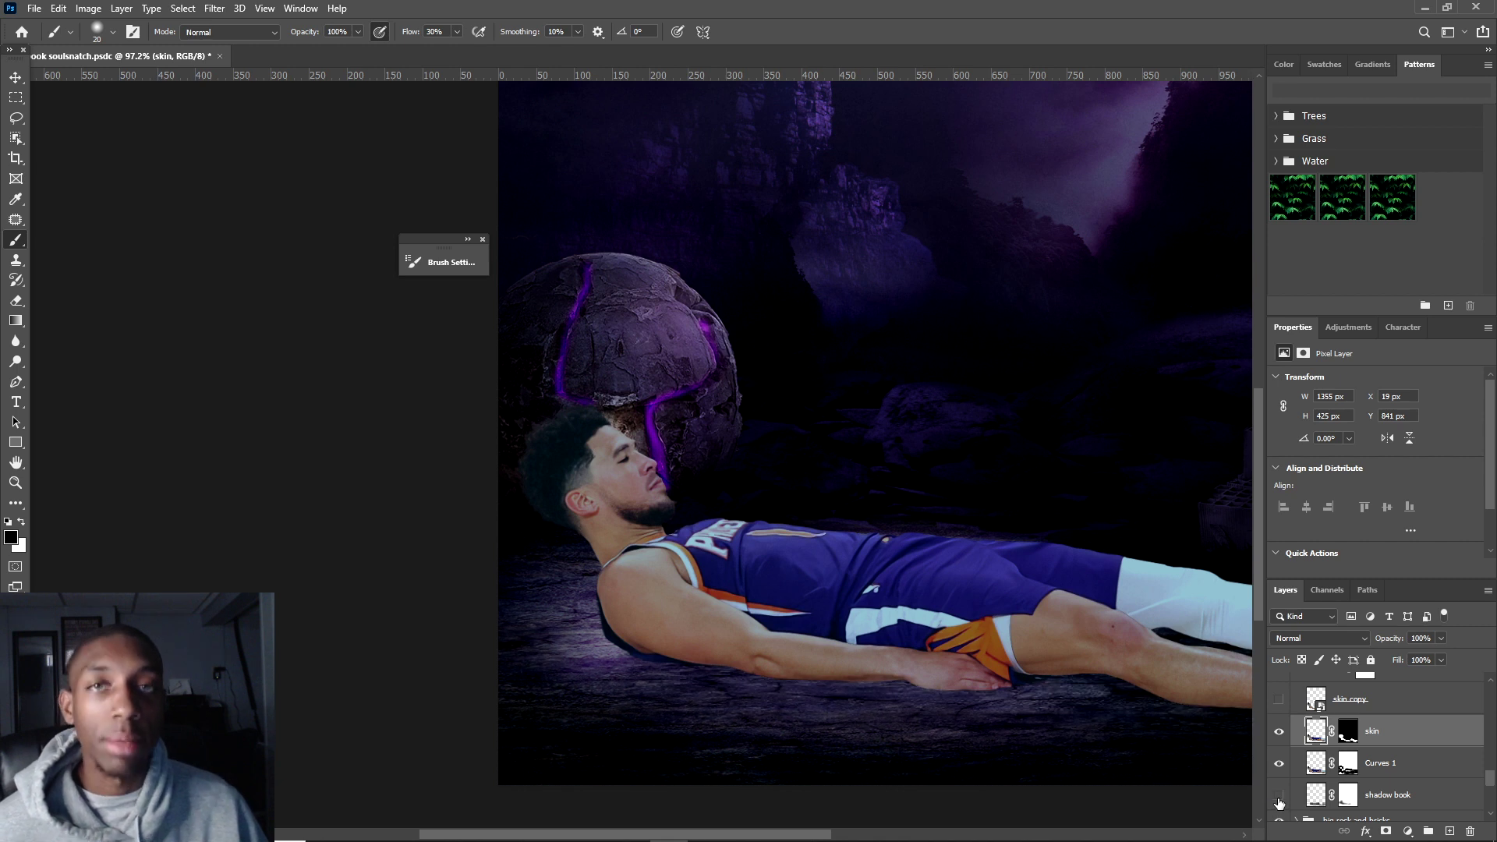
pyautogui.click(1279, 796)
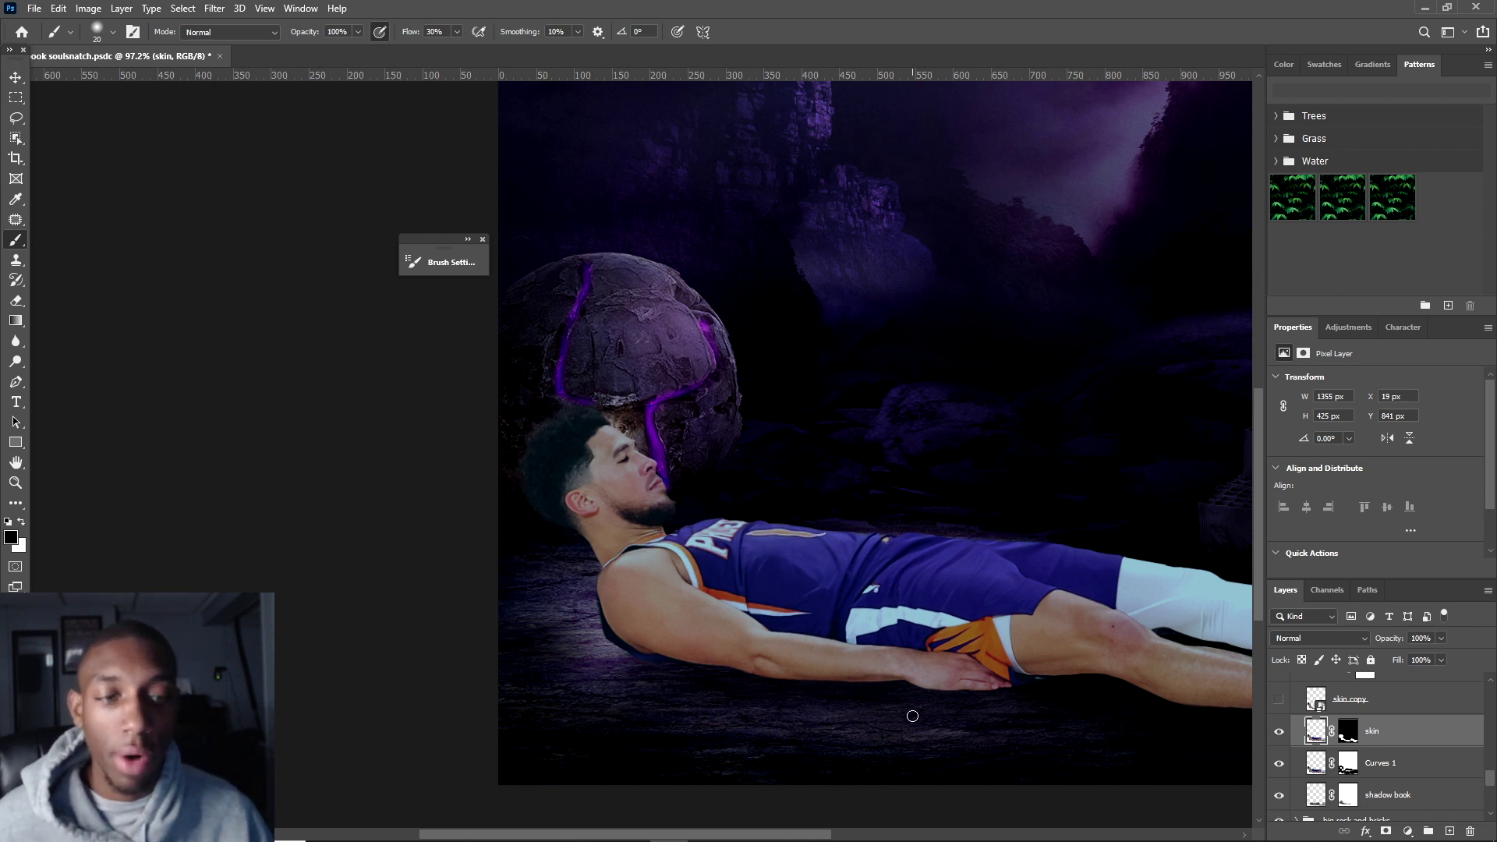
# - Compare the skin copy toning on and off, leaving it hidden
pyautogui.scroll(1, 1304, 757)
pyautogui.click(1279, 737)
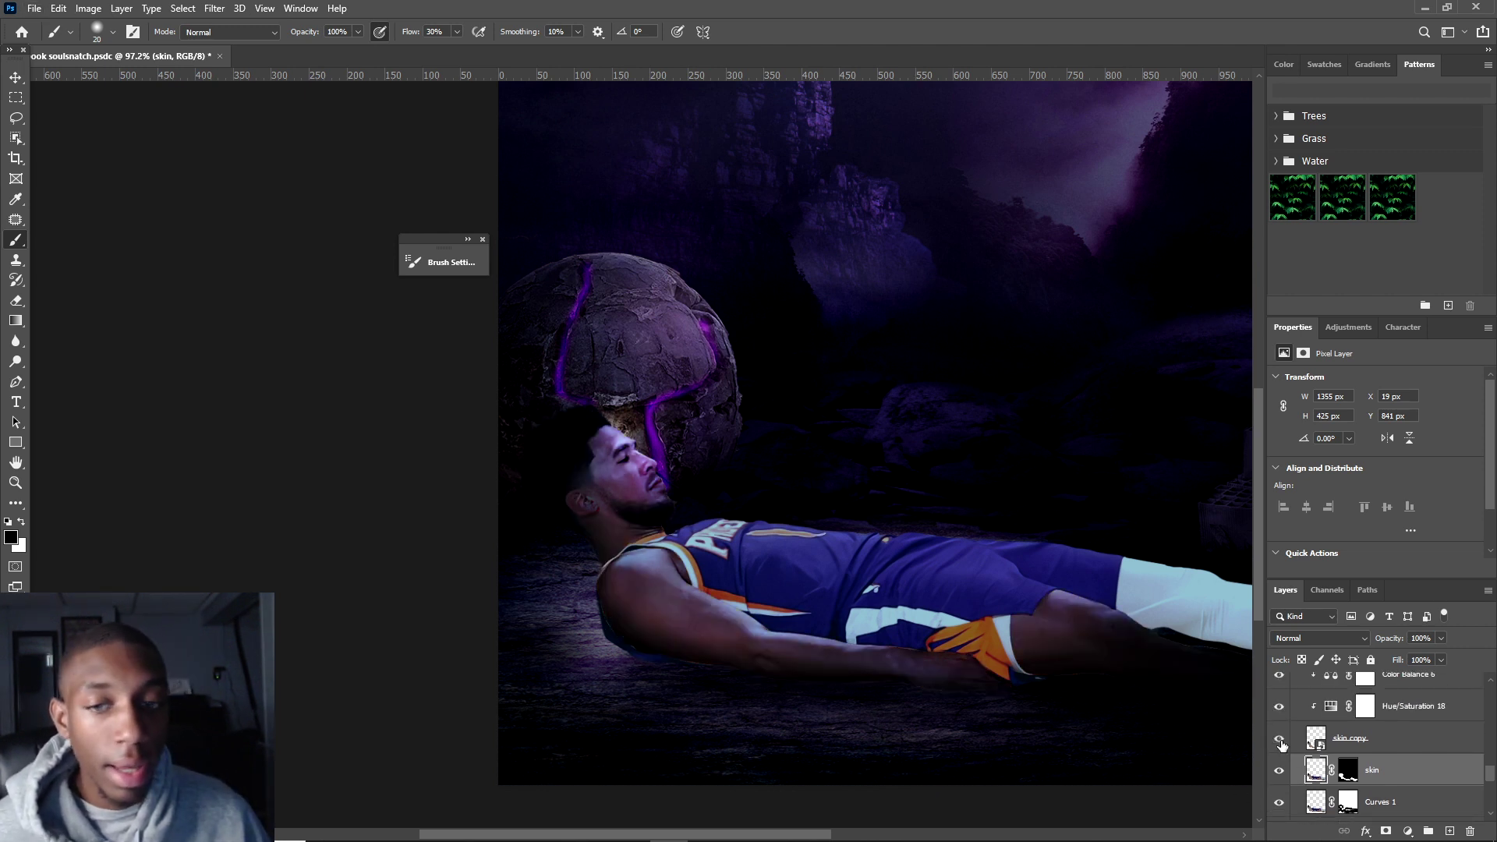
pyautogui.click(1279, 739)
pyautogui.click(1281, 745)
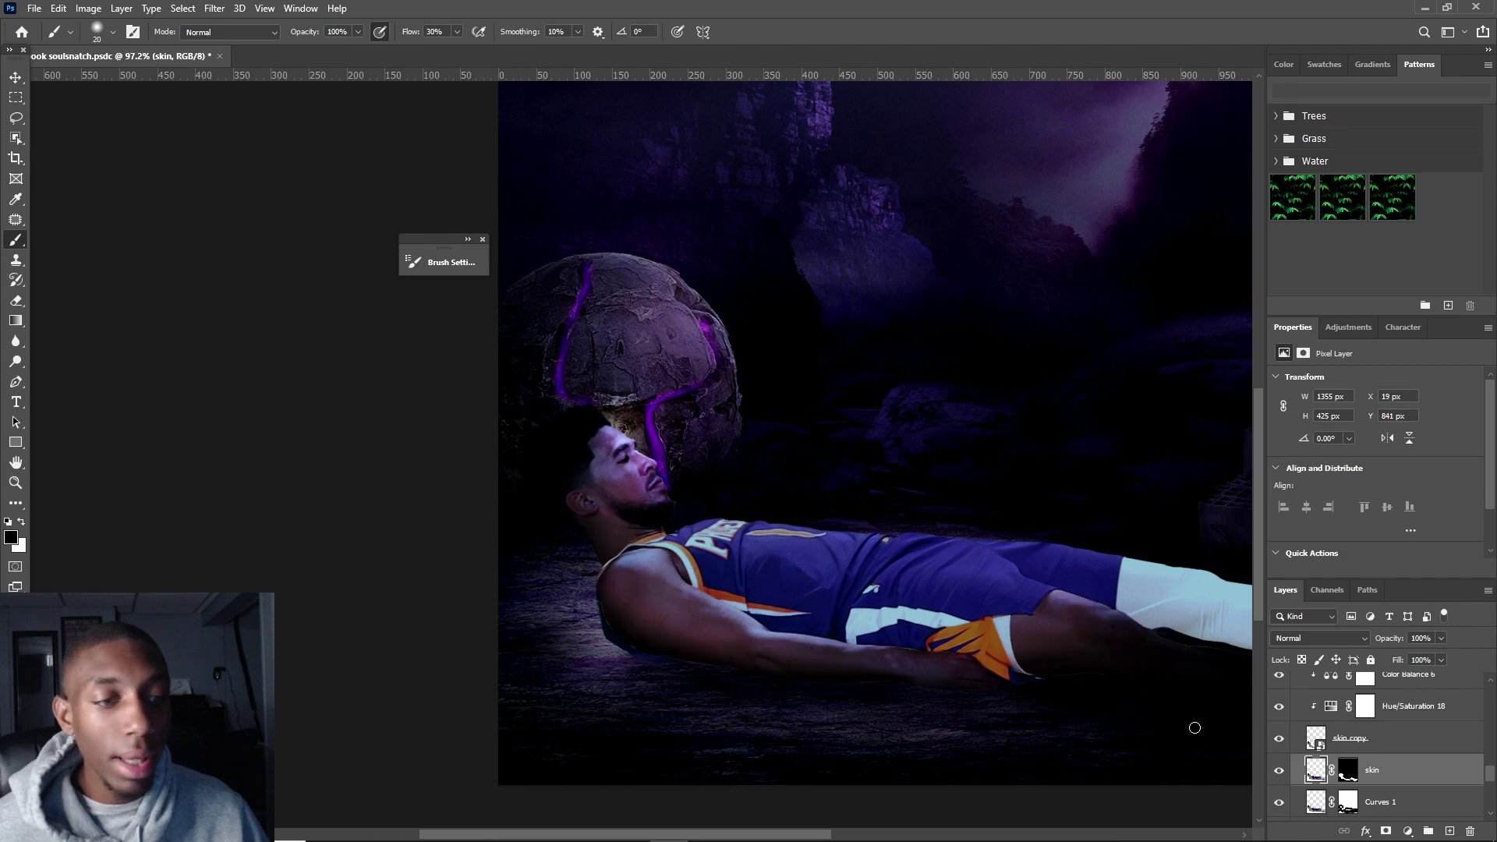
pyautogui.scroll(-8, 1193, 728)
pyautogui.scroll(7, 492, 626)
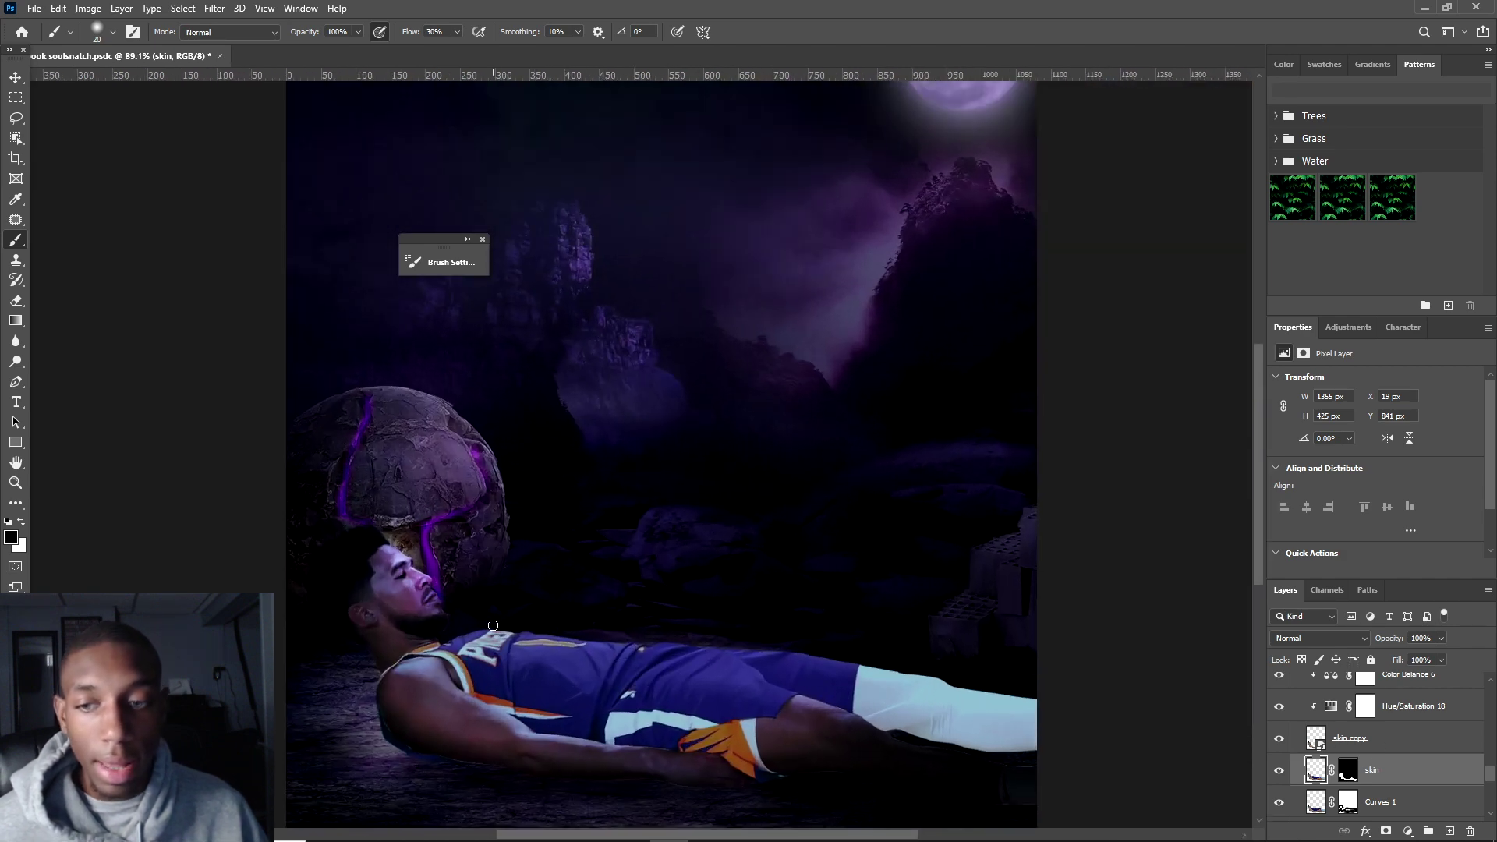
pyautogui.click(1279, 739)
pyautogui.click(1278, 740)
pyautogui.click(1279, 739)
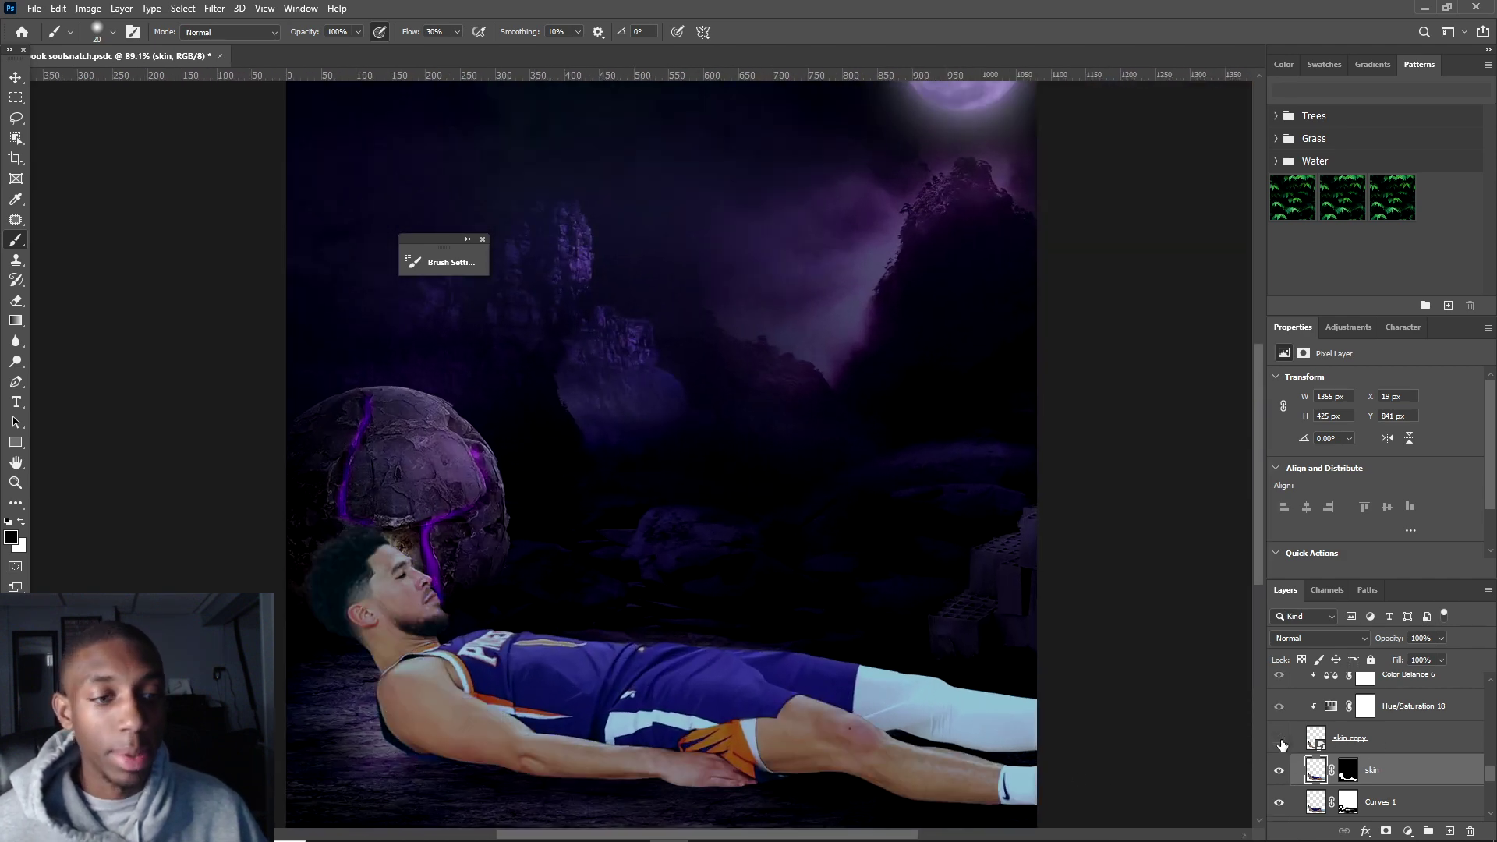
pyautogui.click(1279, 739)
pyautogui.click(1279, 739)
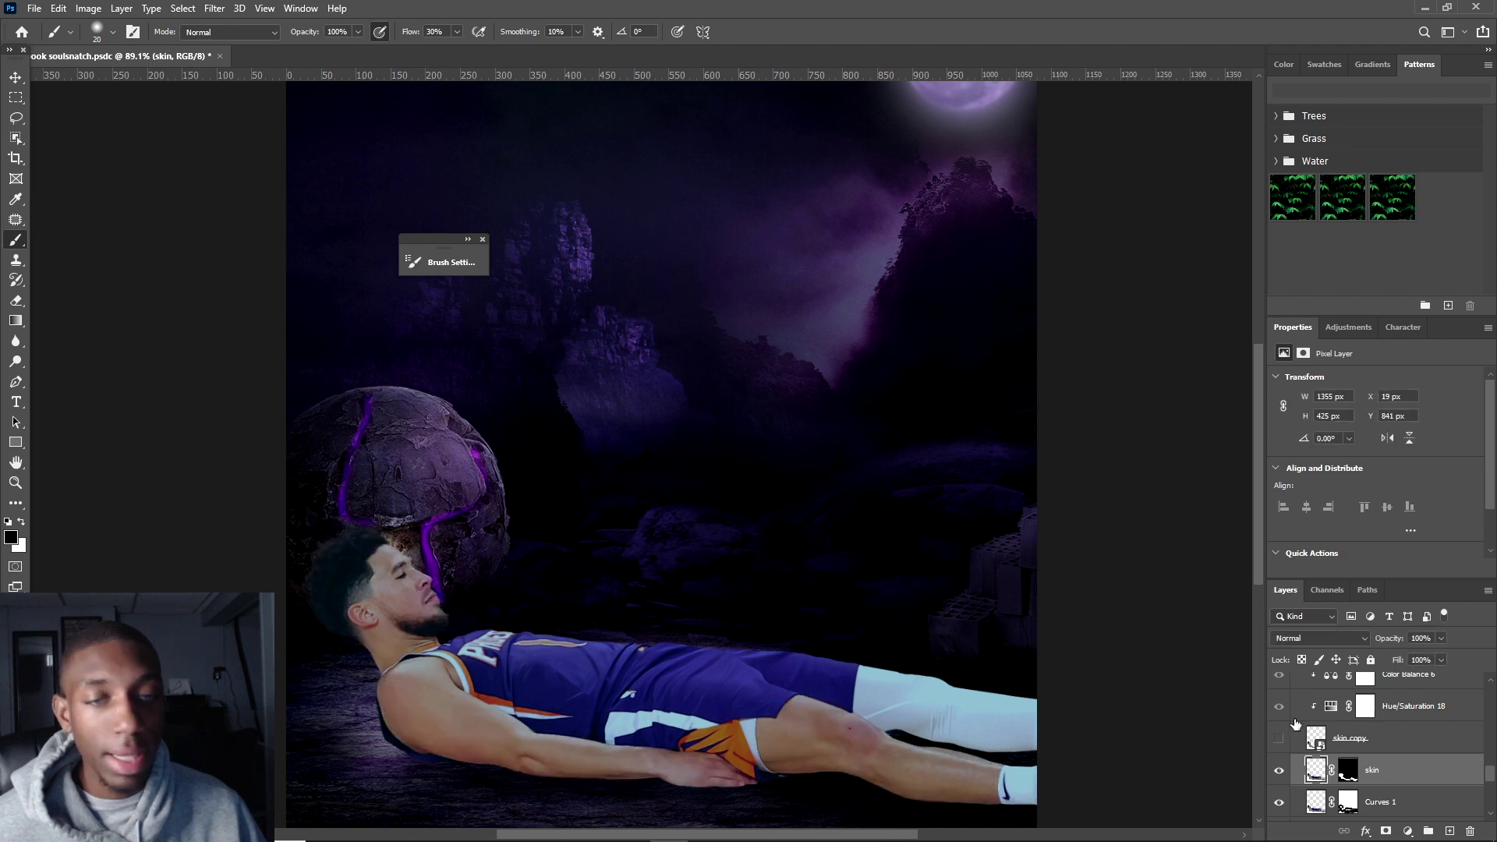
# - Open the Filter menu for the skin layer
pyautogui.click(214, 7)
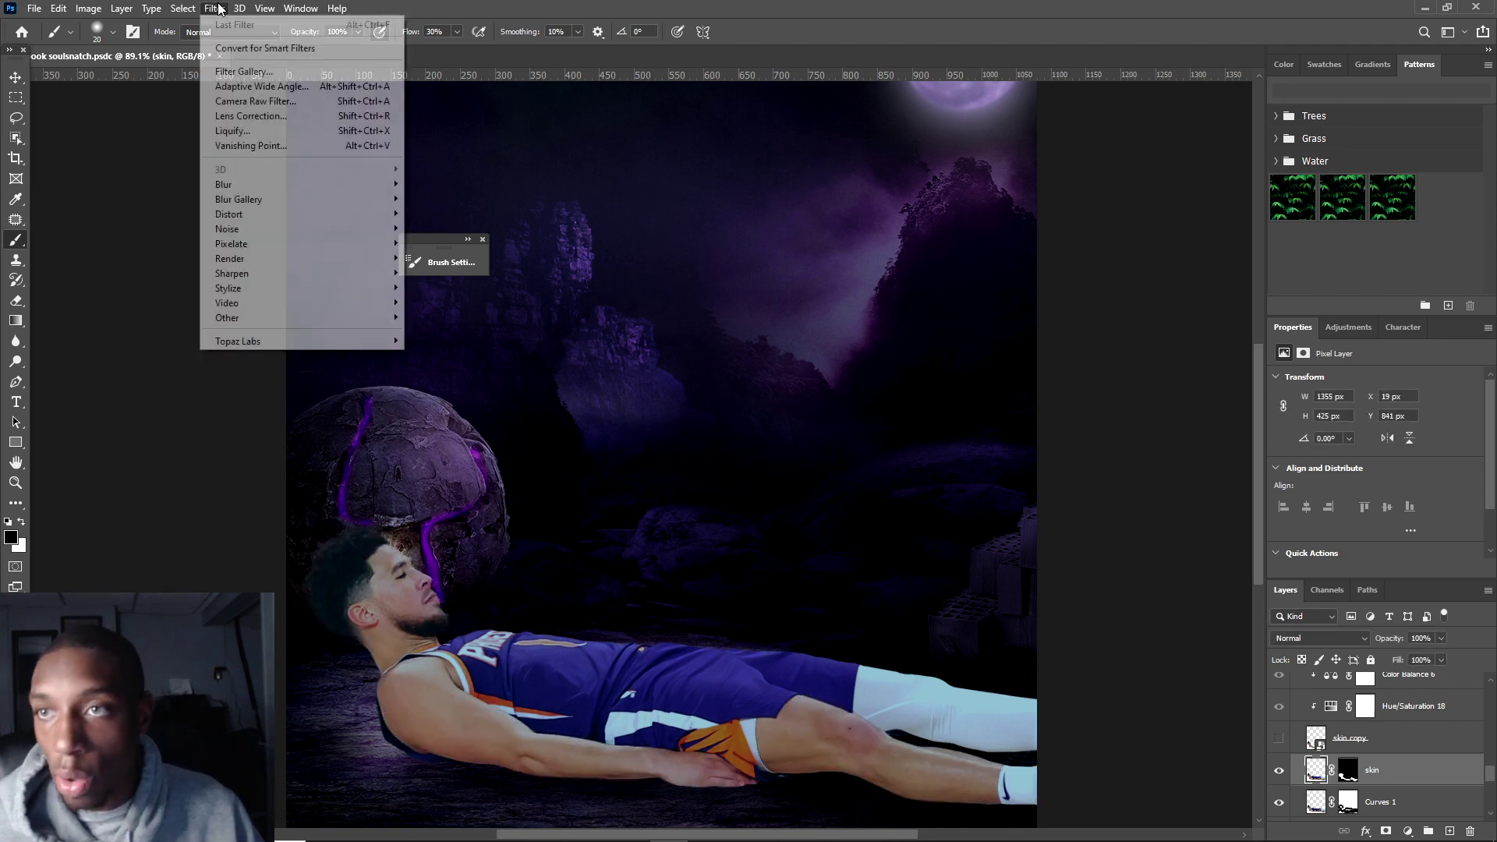
pyautogui.moveTo(359, 341)
pyautogui.click(214, 8)
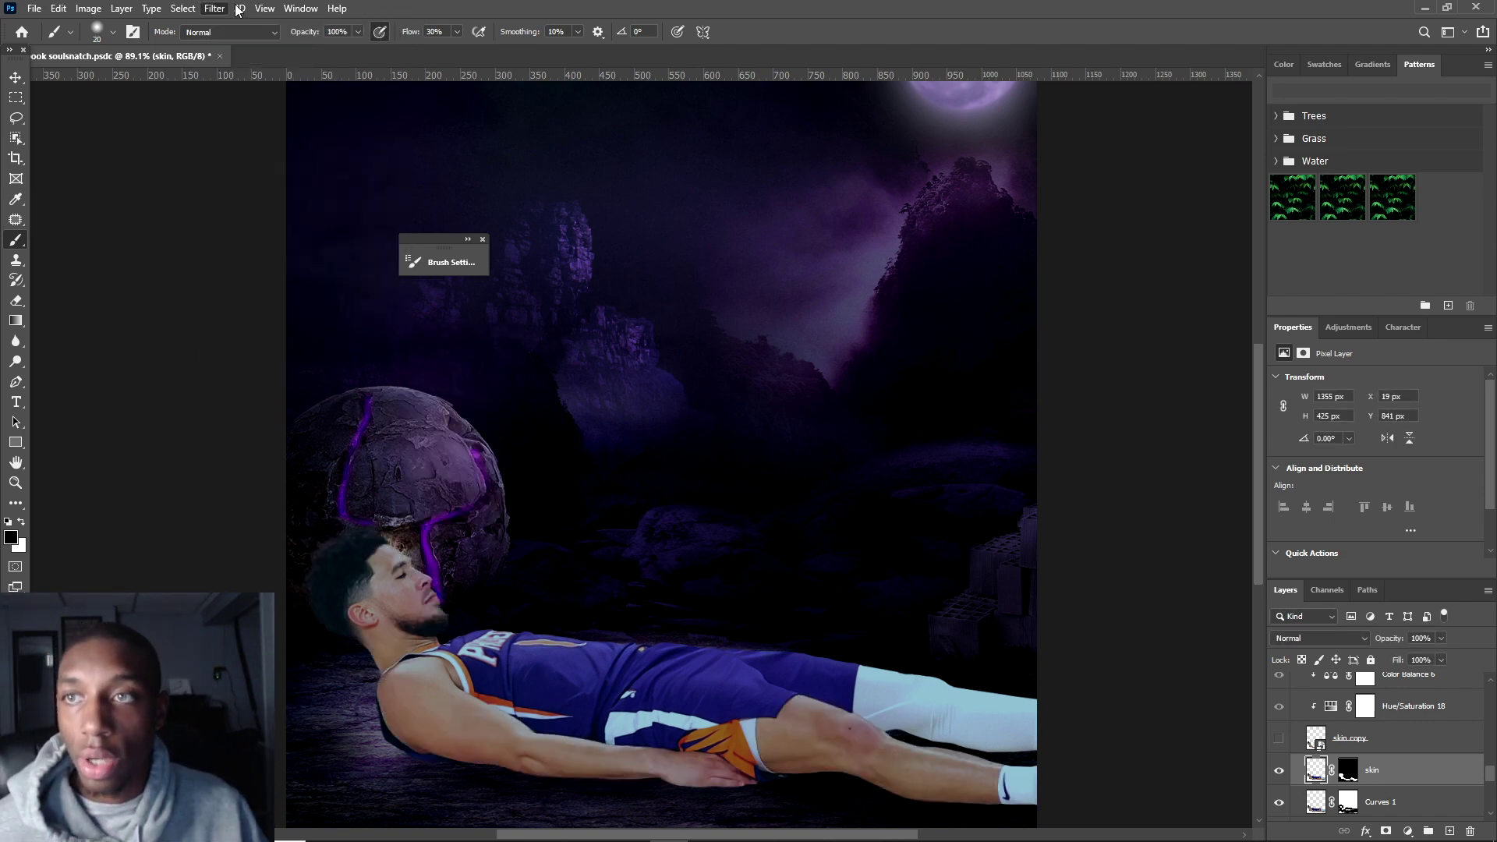
pyautogui.click(214, 8)
# - Run Topaz Adjust 5 on the skin, applying Dynamic Pop, then choosing Light Pop Smooth
pyautogui.moveTo(257, 343)
pyautogui.click(460, 376)
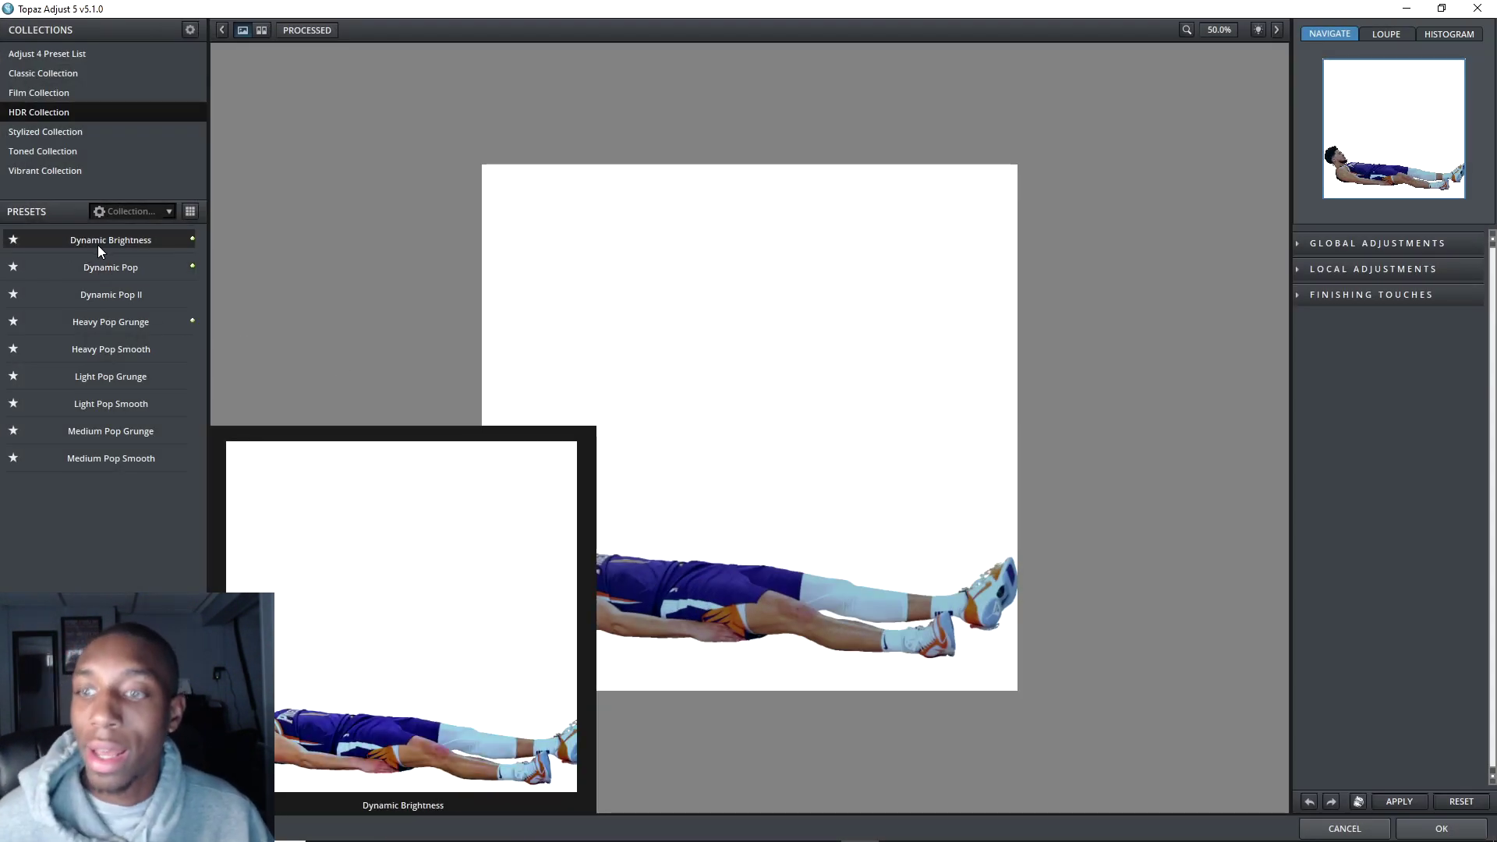
pyautogui.click(106, 267)
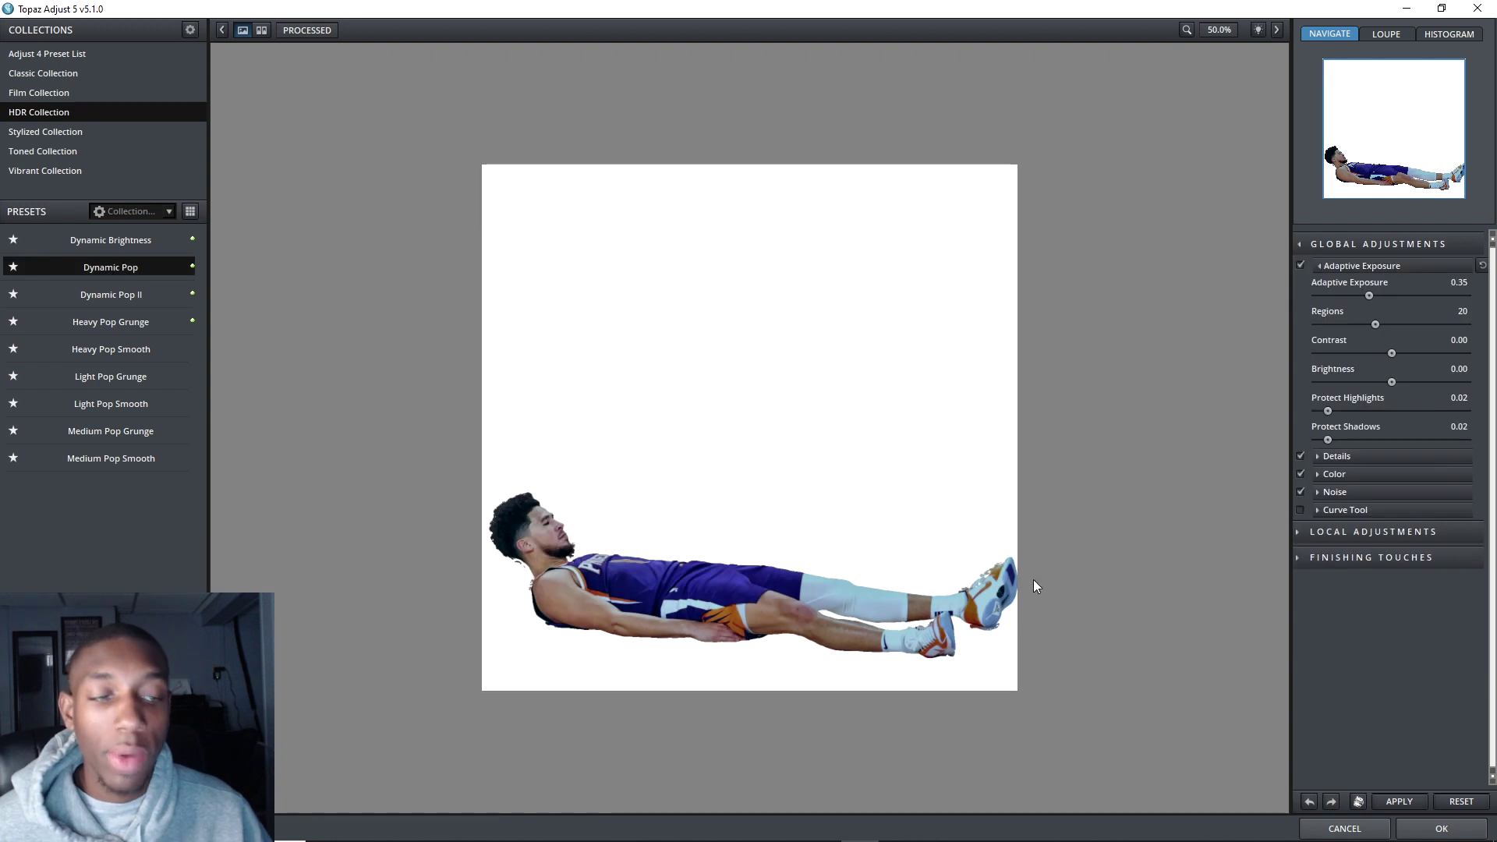
pyautogui.click(1402, 801)
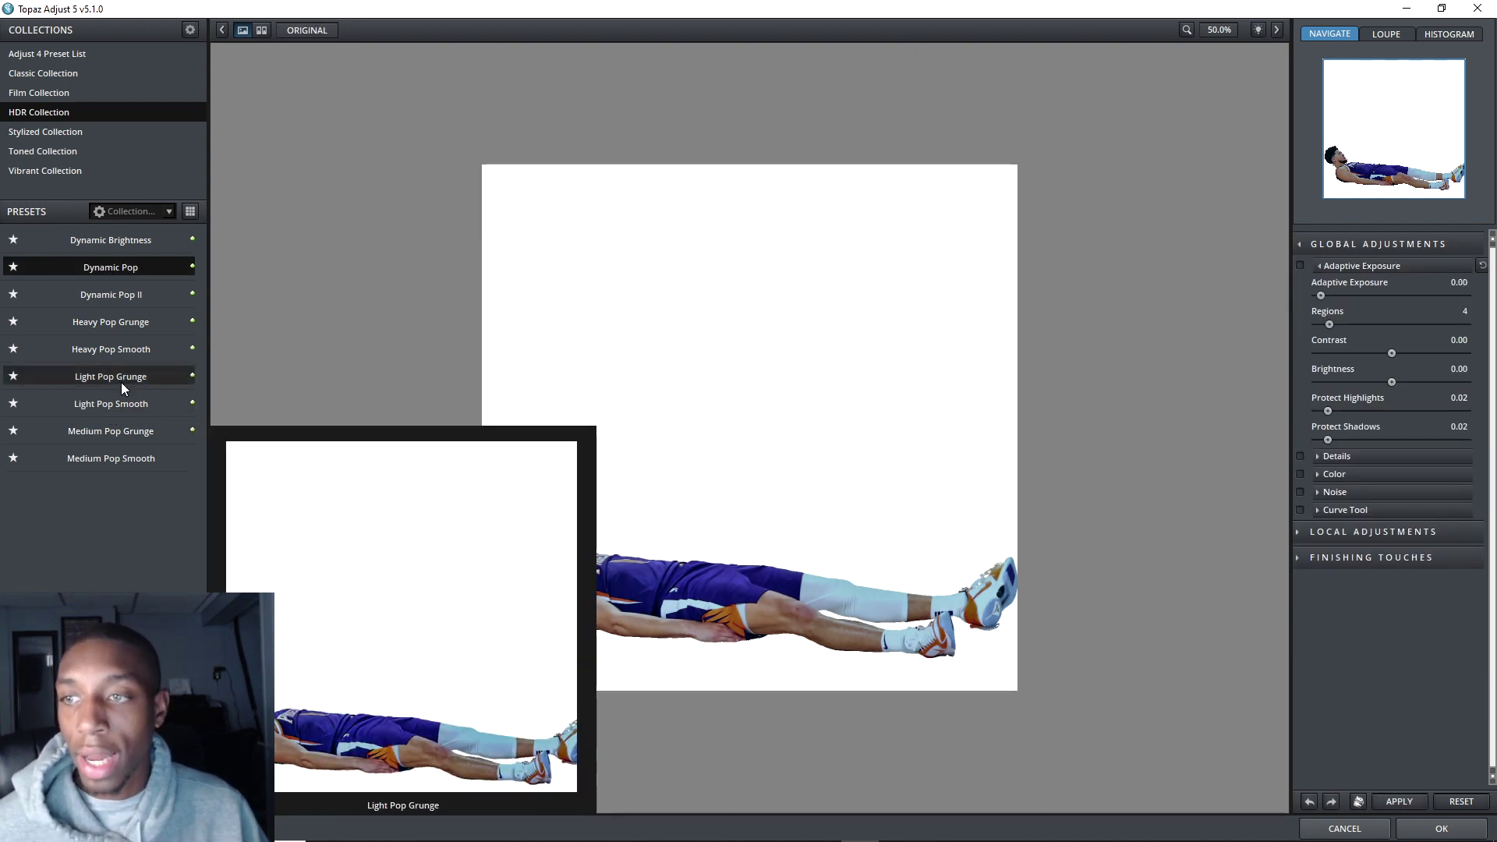
pyautogui.click(115, 405)
# - Accept the Topaz result and compare the skin with and without it using undo/redo
pyautogui.click(1429, 830)
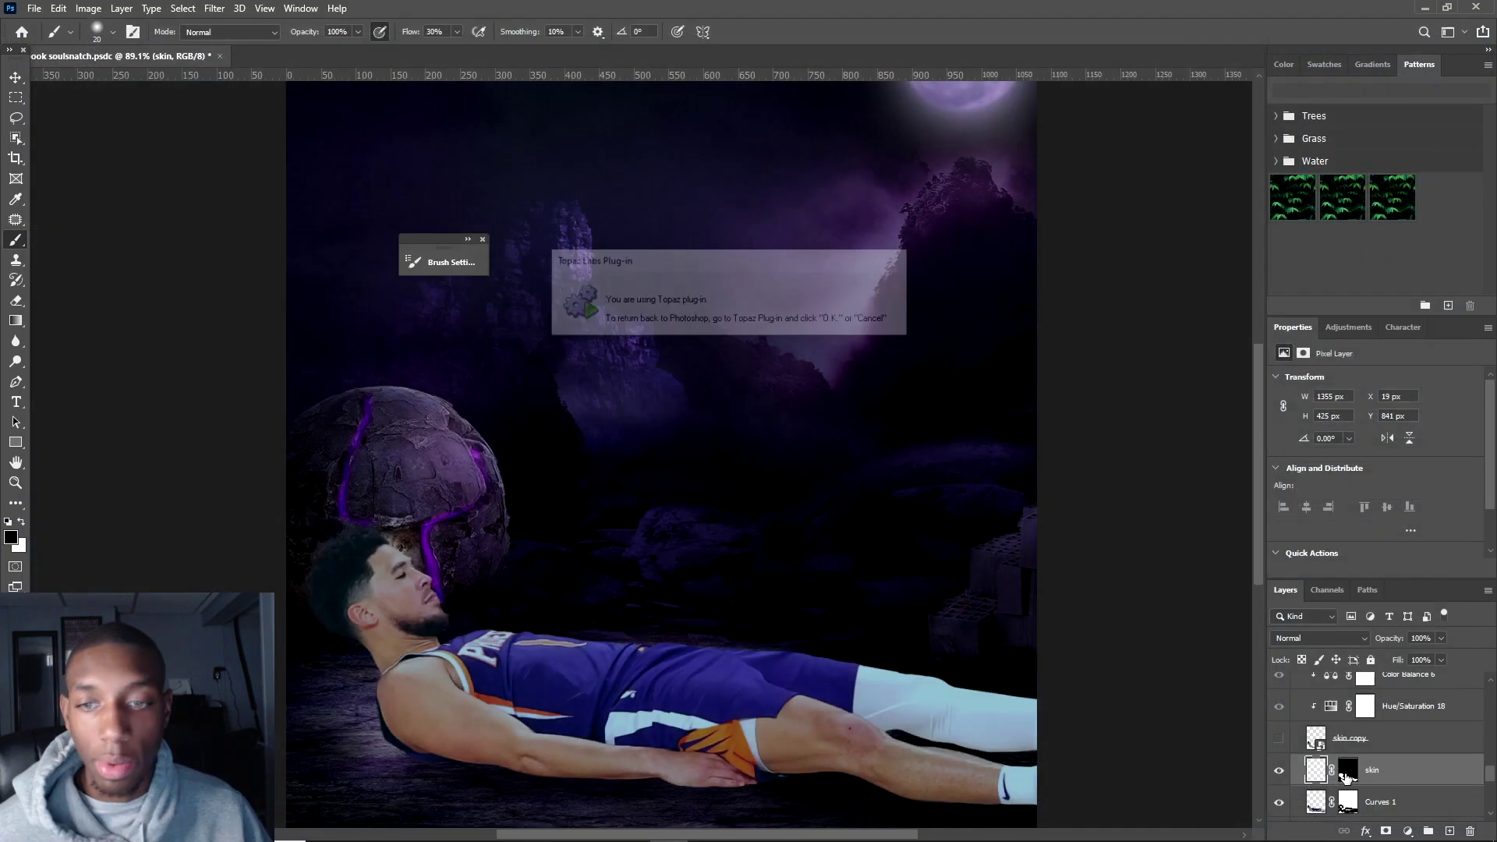
pyautogui.scroll(-3, 596, 601)
pyautogui.scroll(4, 586, 611)
pyautogui.hotkey('ctrl', 'z')
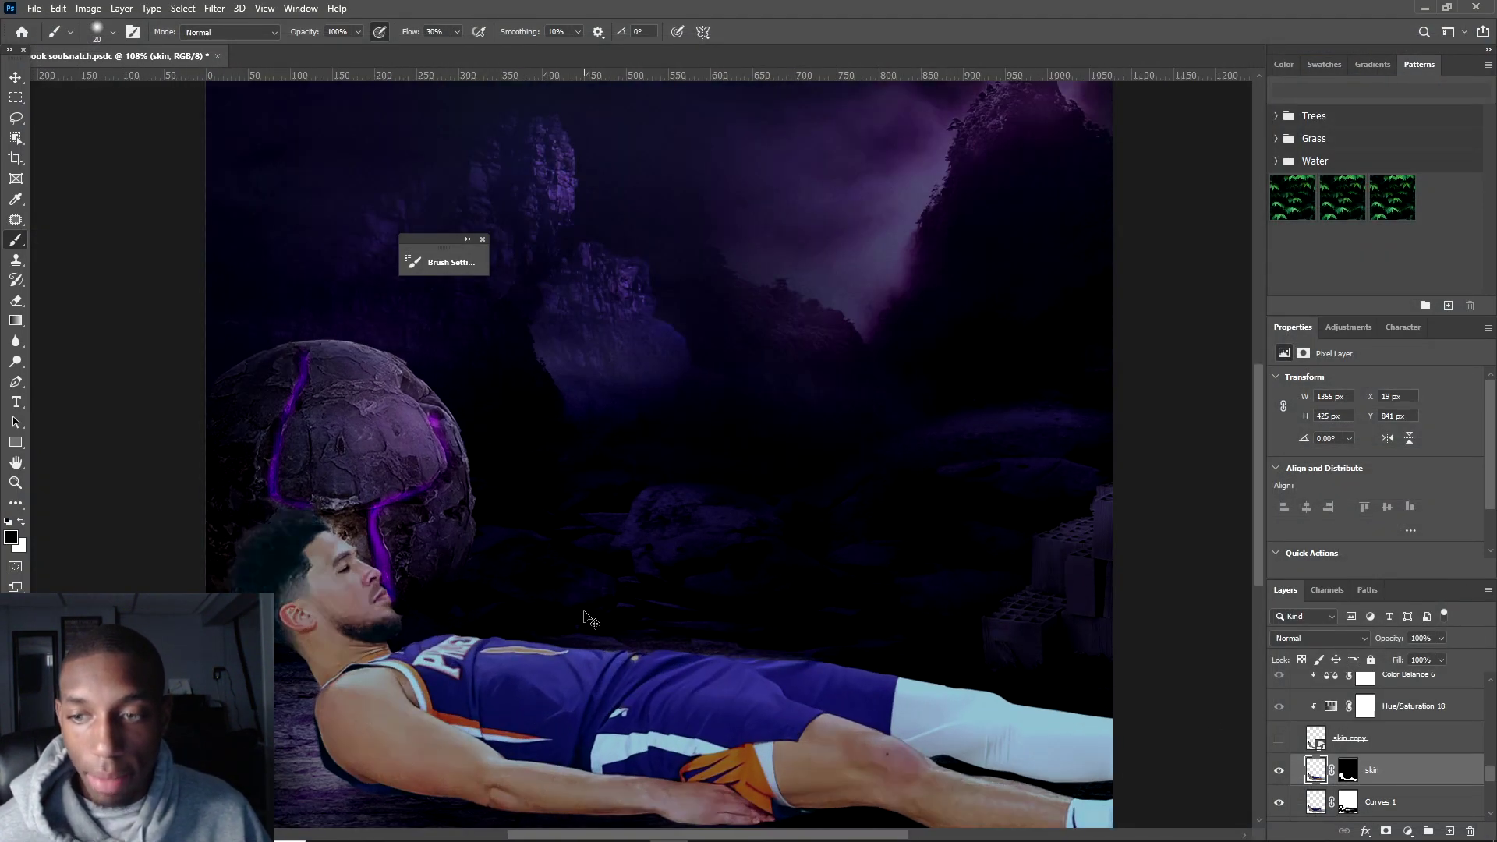
pyautogui.hotkey('ctrl', 'shift', 'z')
pyautogui.hotkey('ctrl', 'z')
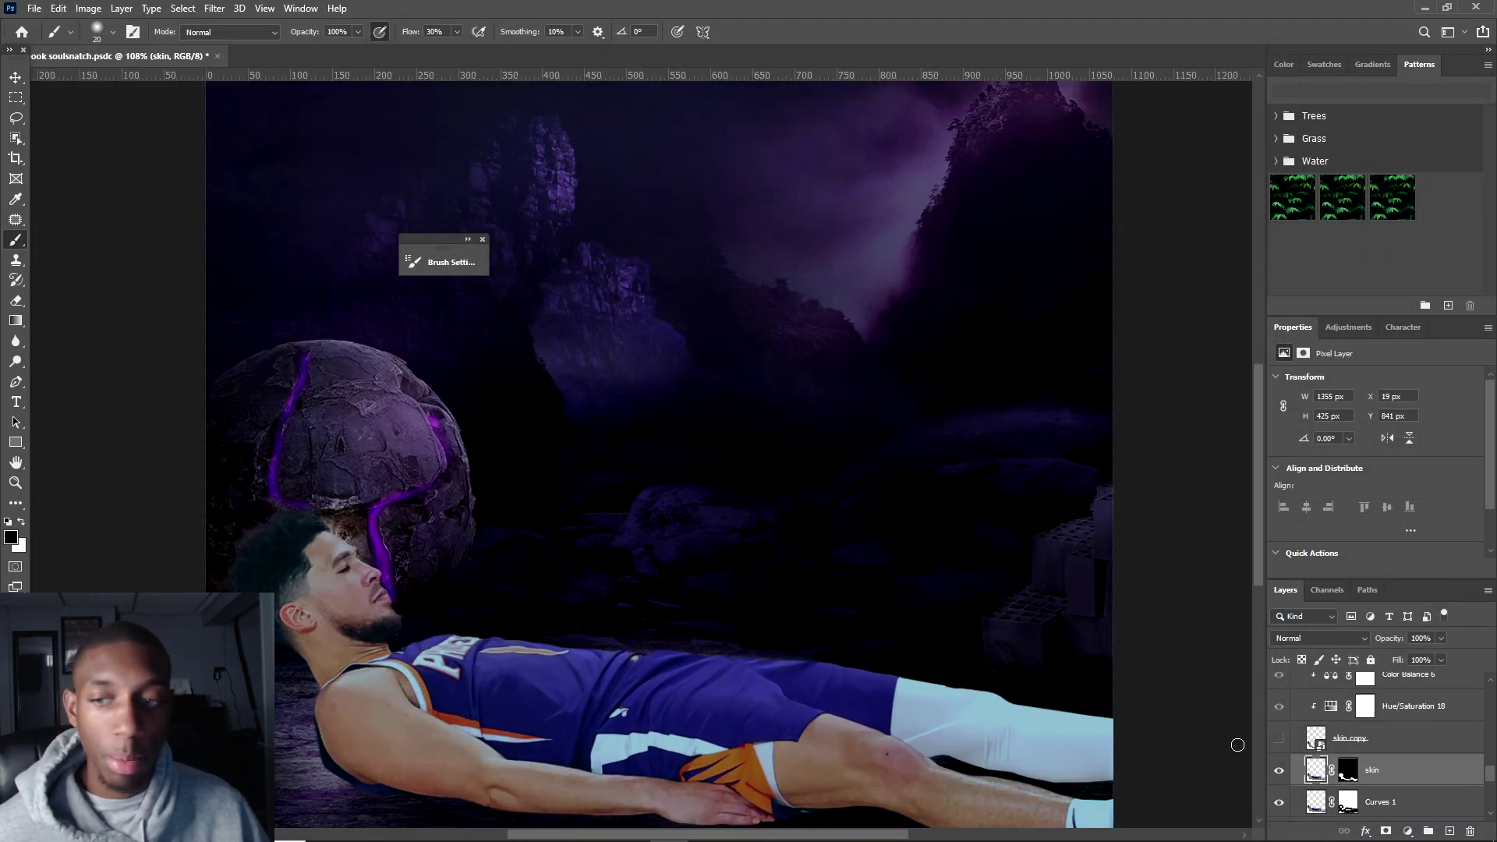
# - Show the skin copy toning layer and select it
pyautogui.click(1279, 738)
pyautogui.scroll(-3, 598, 588)
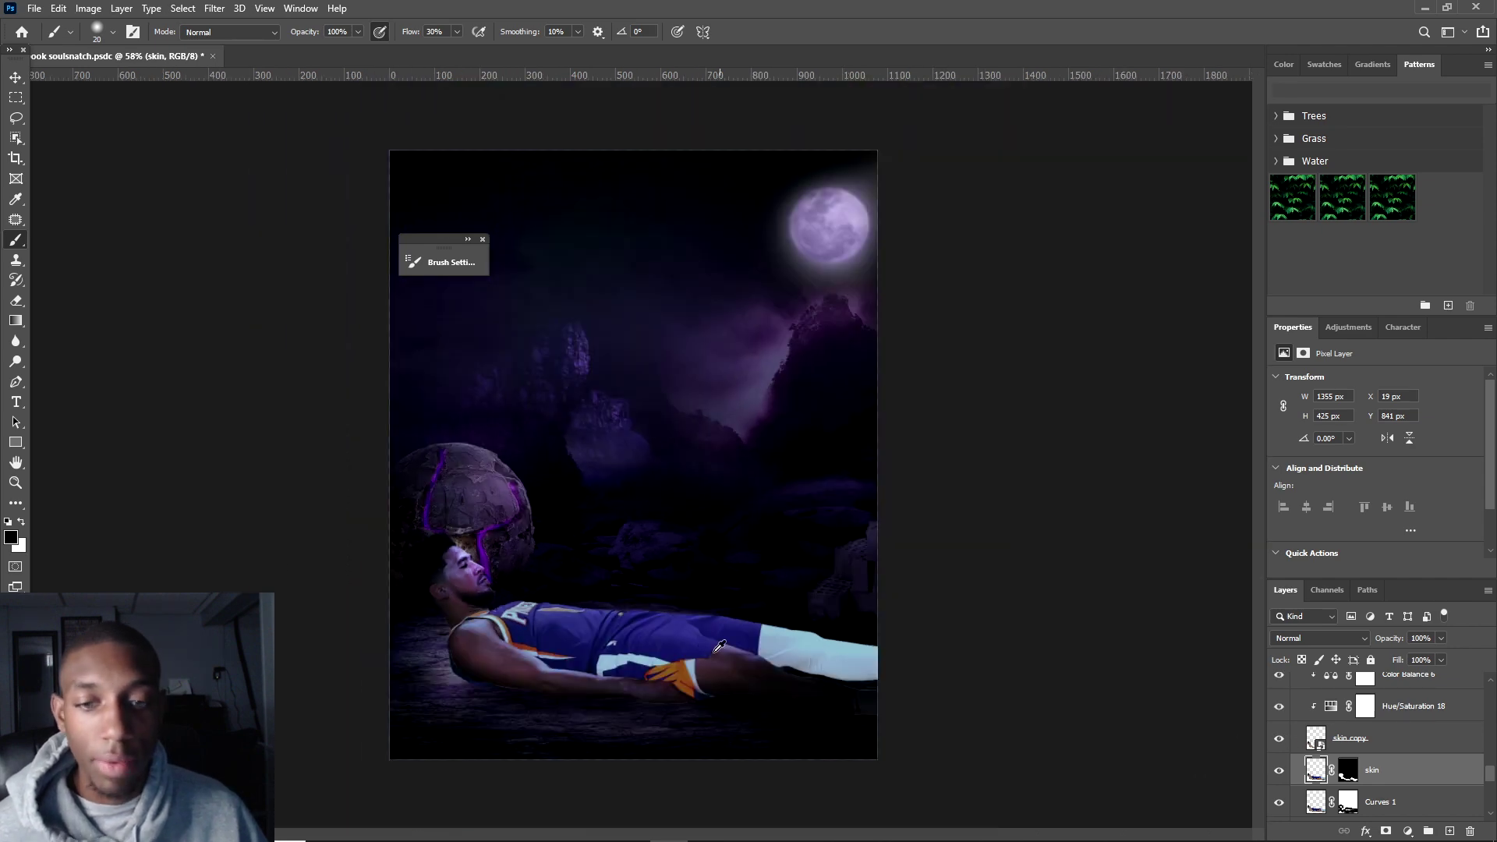
pyautogui.click(1371, 748)
# - Inspect the Hue/Saturation 18, Color Balance 6 and Vibrance 1 skin adjustments
pyautogui.scroll(2, 624, 658)
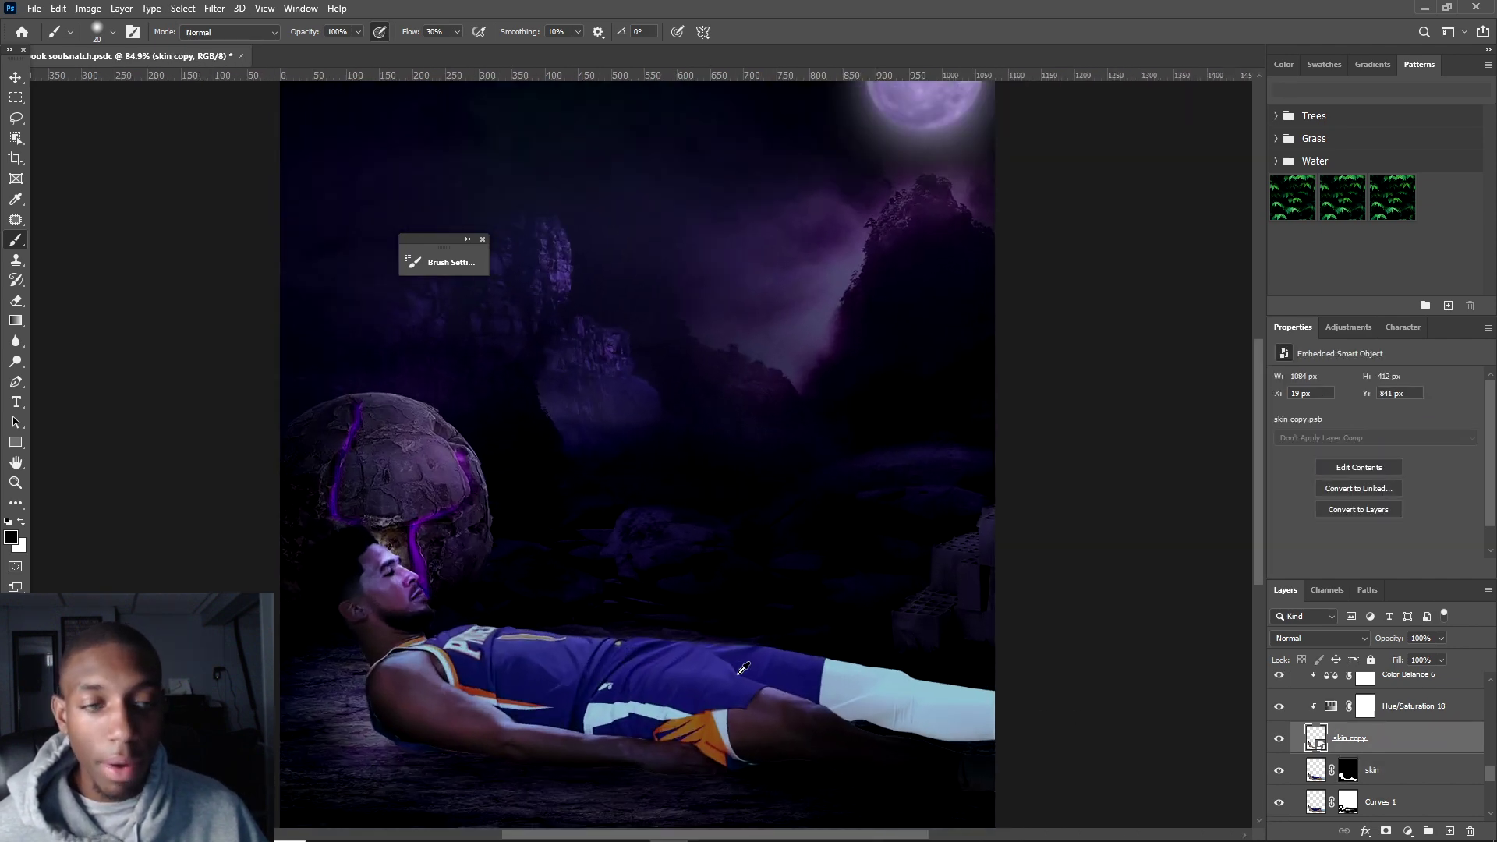
pyautogui.scroll(2, 1376, 750)
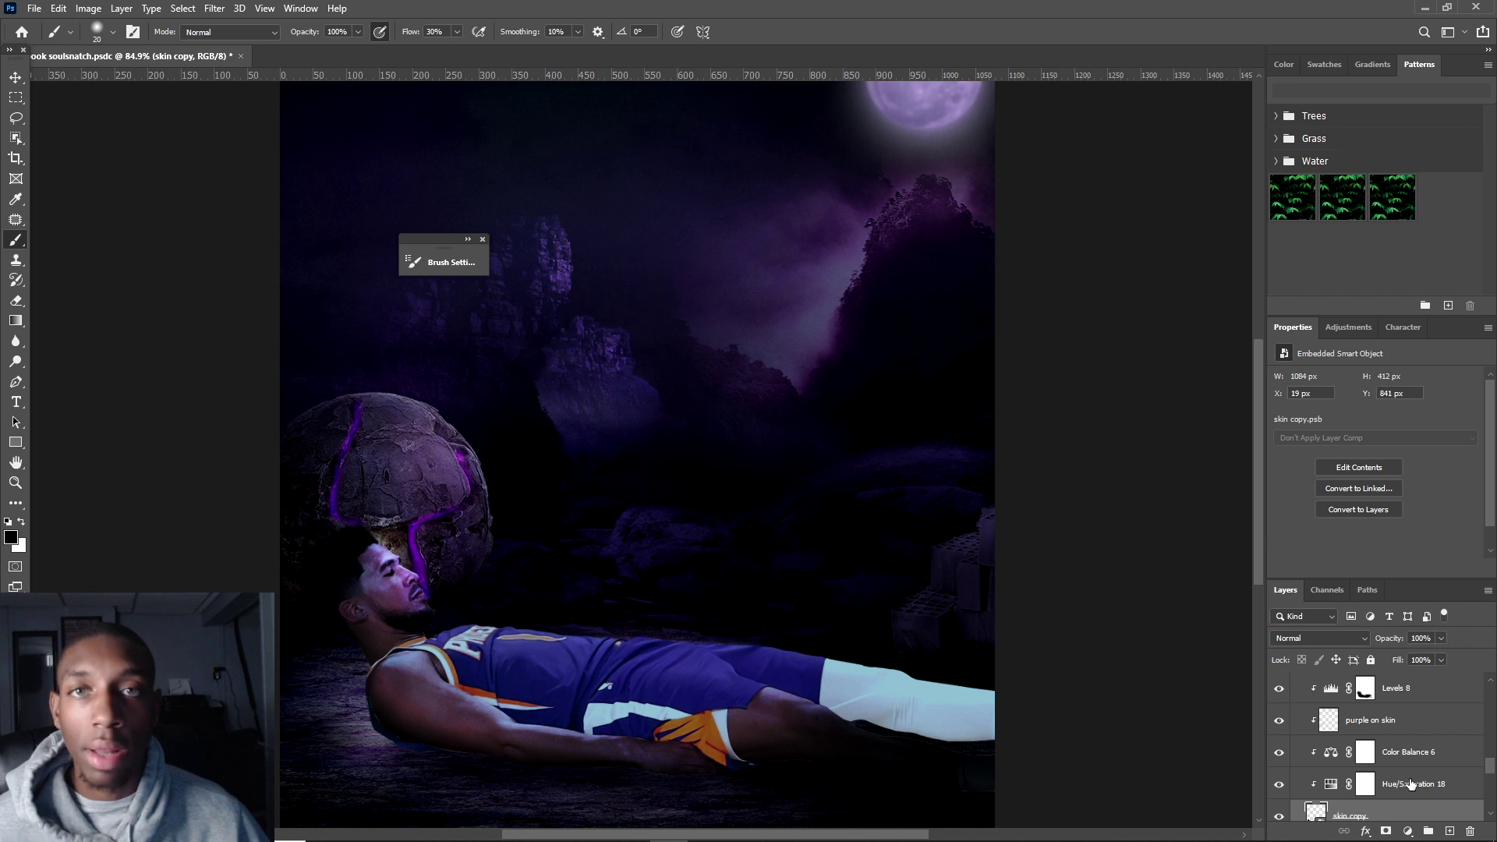
pyautogui.click(1413, 790)
pyautogui.click(1401, 746)
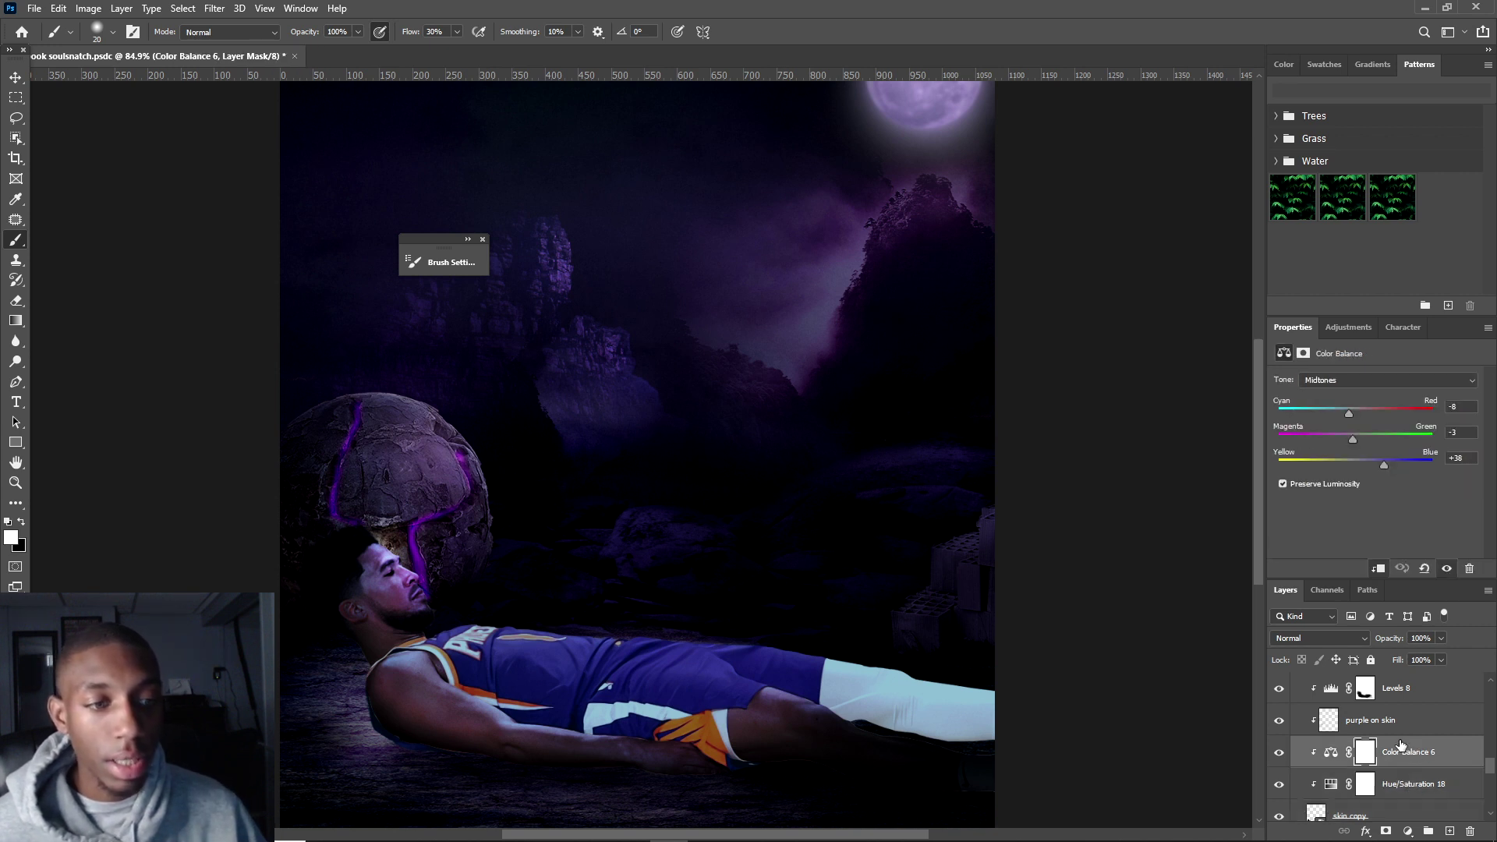
pyautogui.scroll(4, 1375, 696)
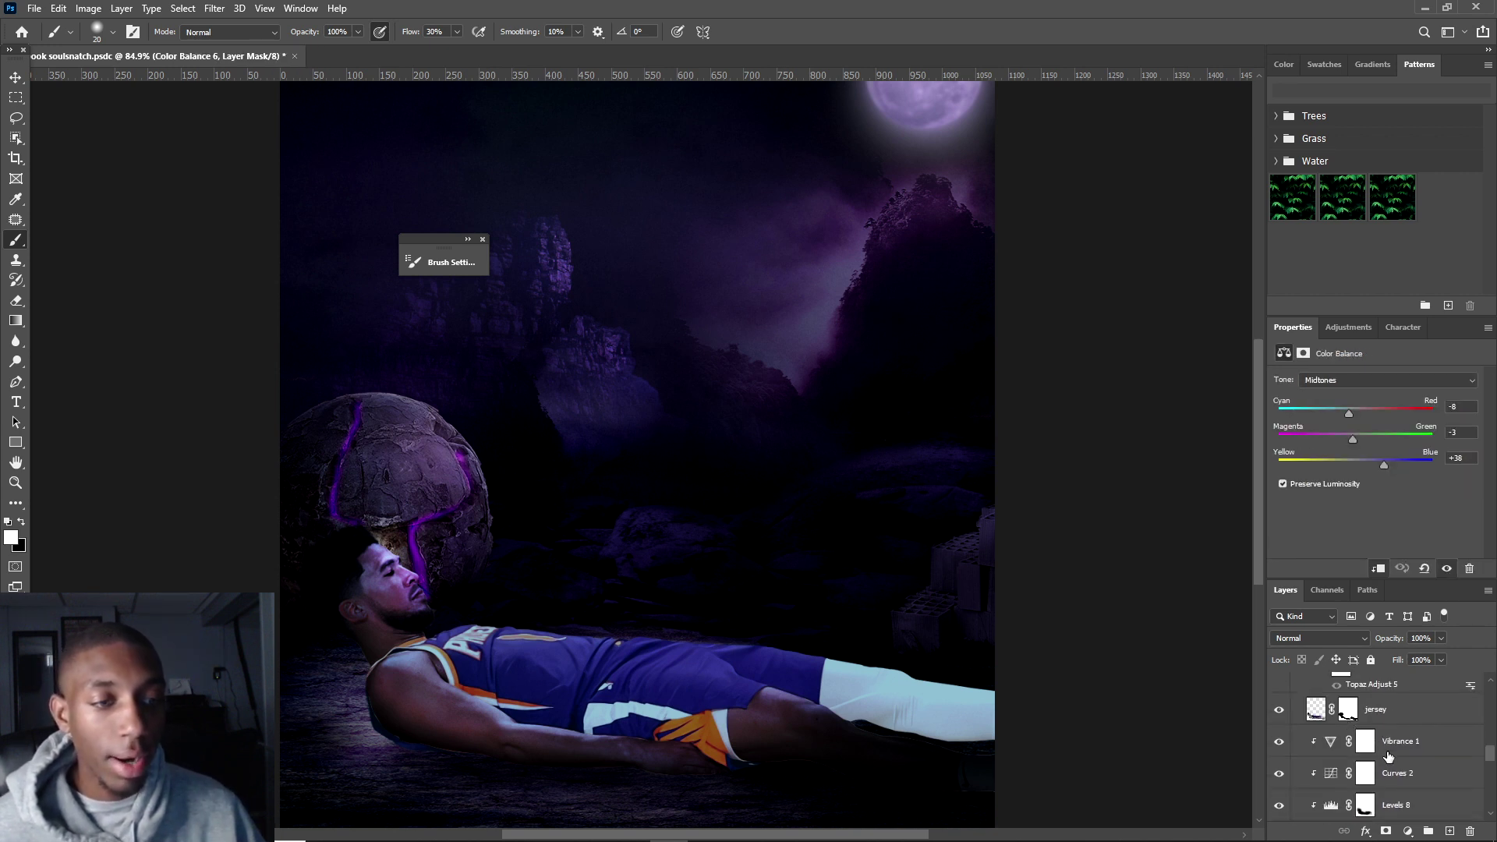
pyautogui.click(1407, 747)
# - Show and select the jersey layer, then show the Topaz-filtered jersey copy
pyautogui.scroll(3, 1317, 756)
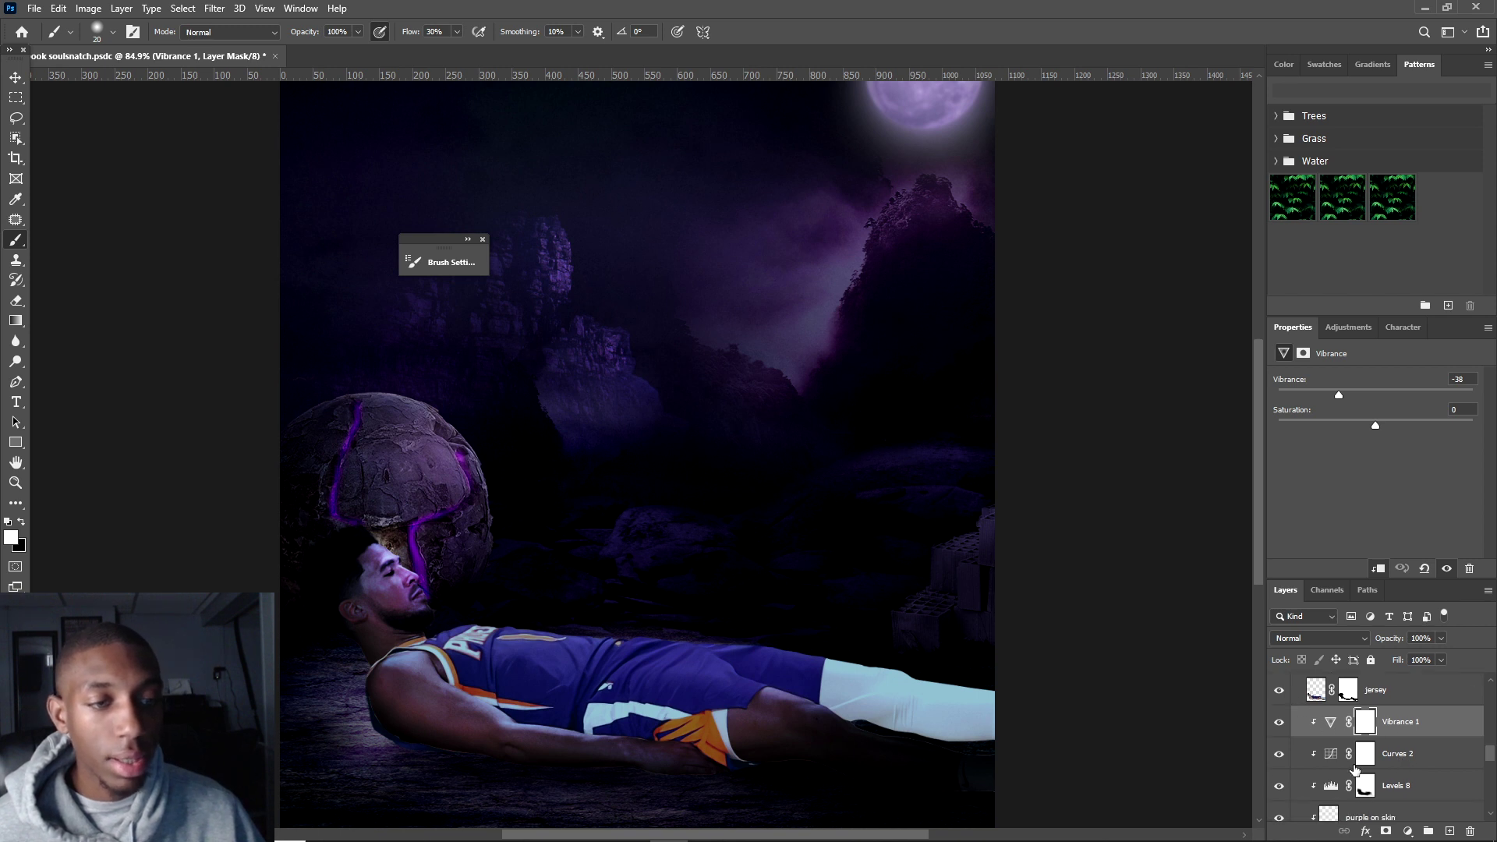
pyautogui.click(1282, 790)
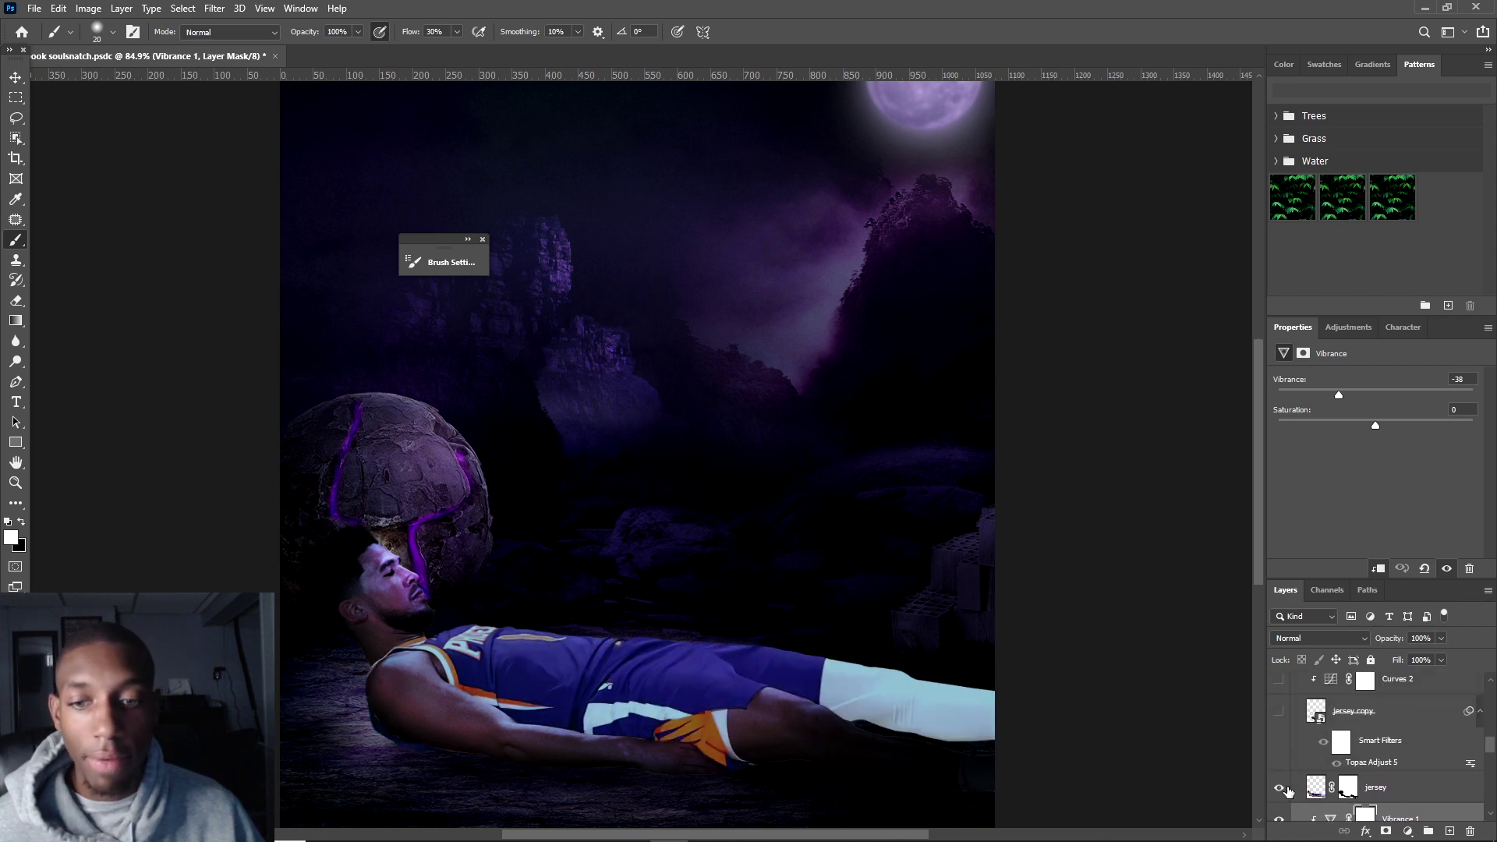
pyautogui.click(1394, 790)
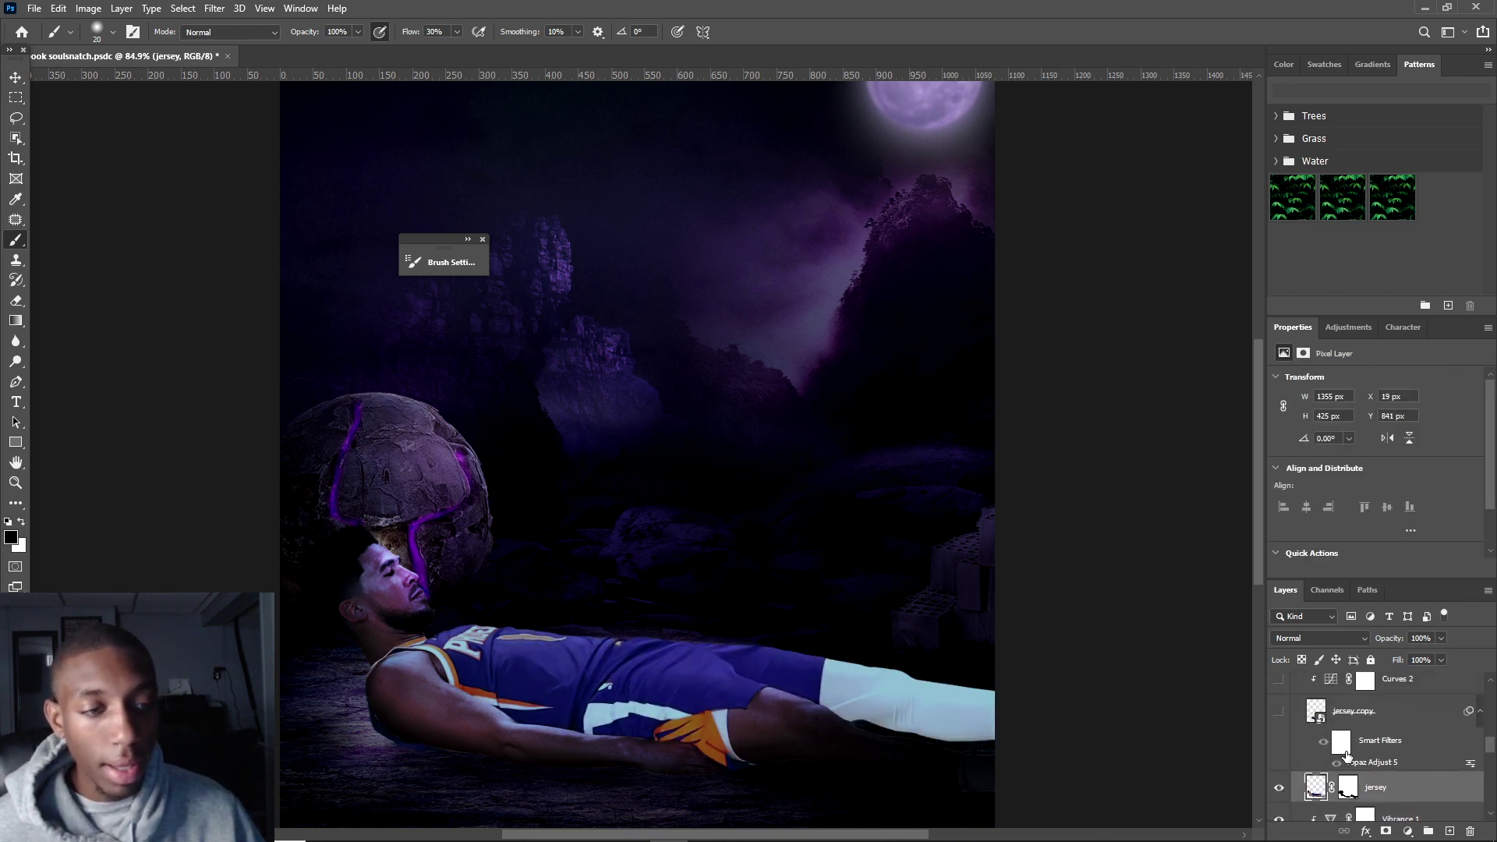
pyautogui.click(1278, 711)
pyautogui.scroll(-1, 1247, 717)
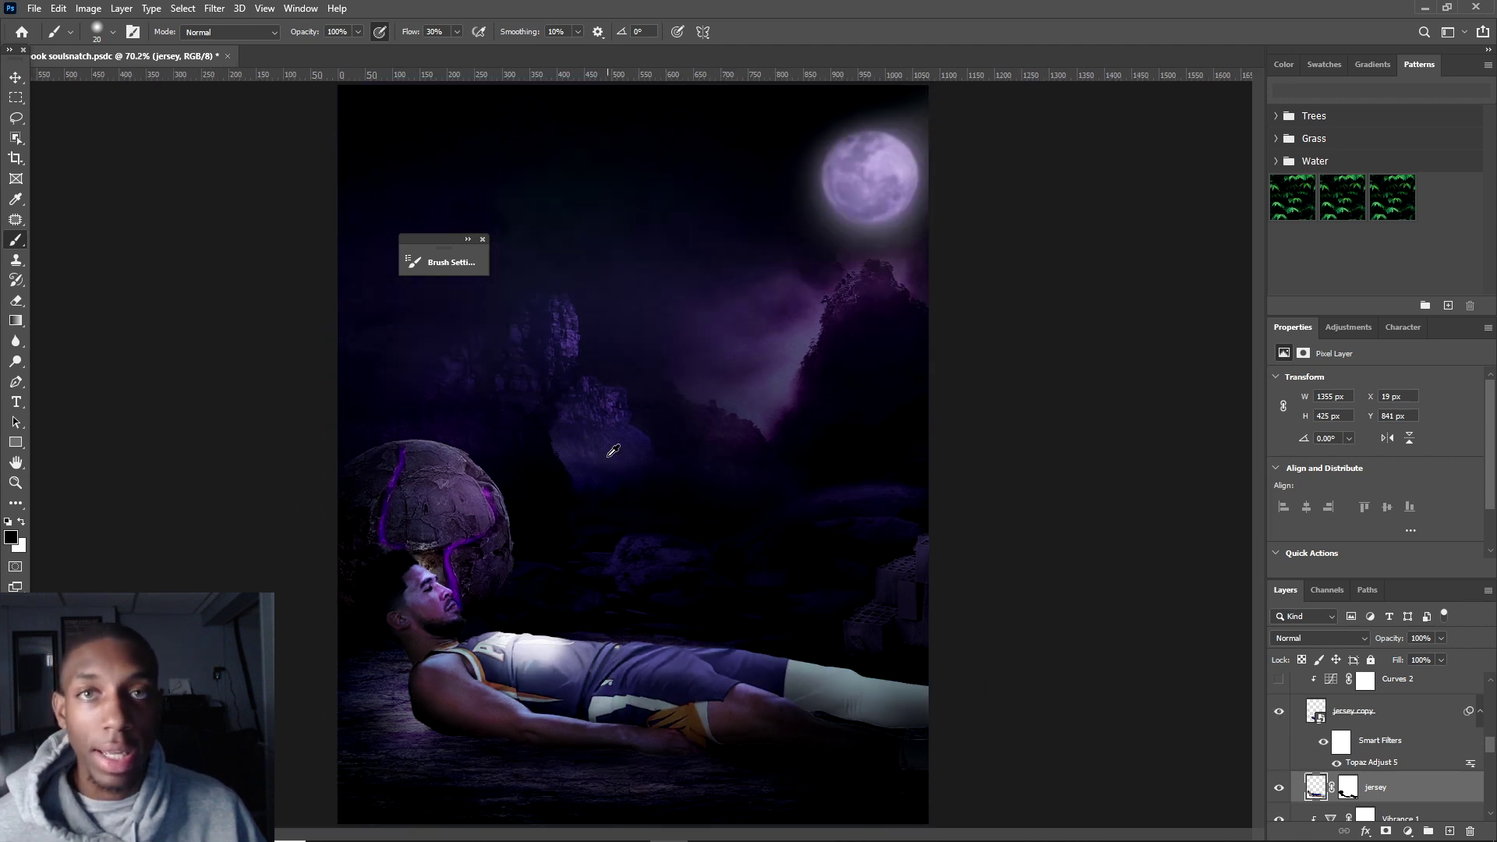
pyautogui.scroll(3, 1333, 741)
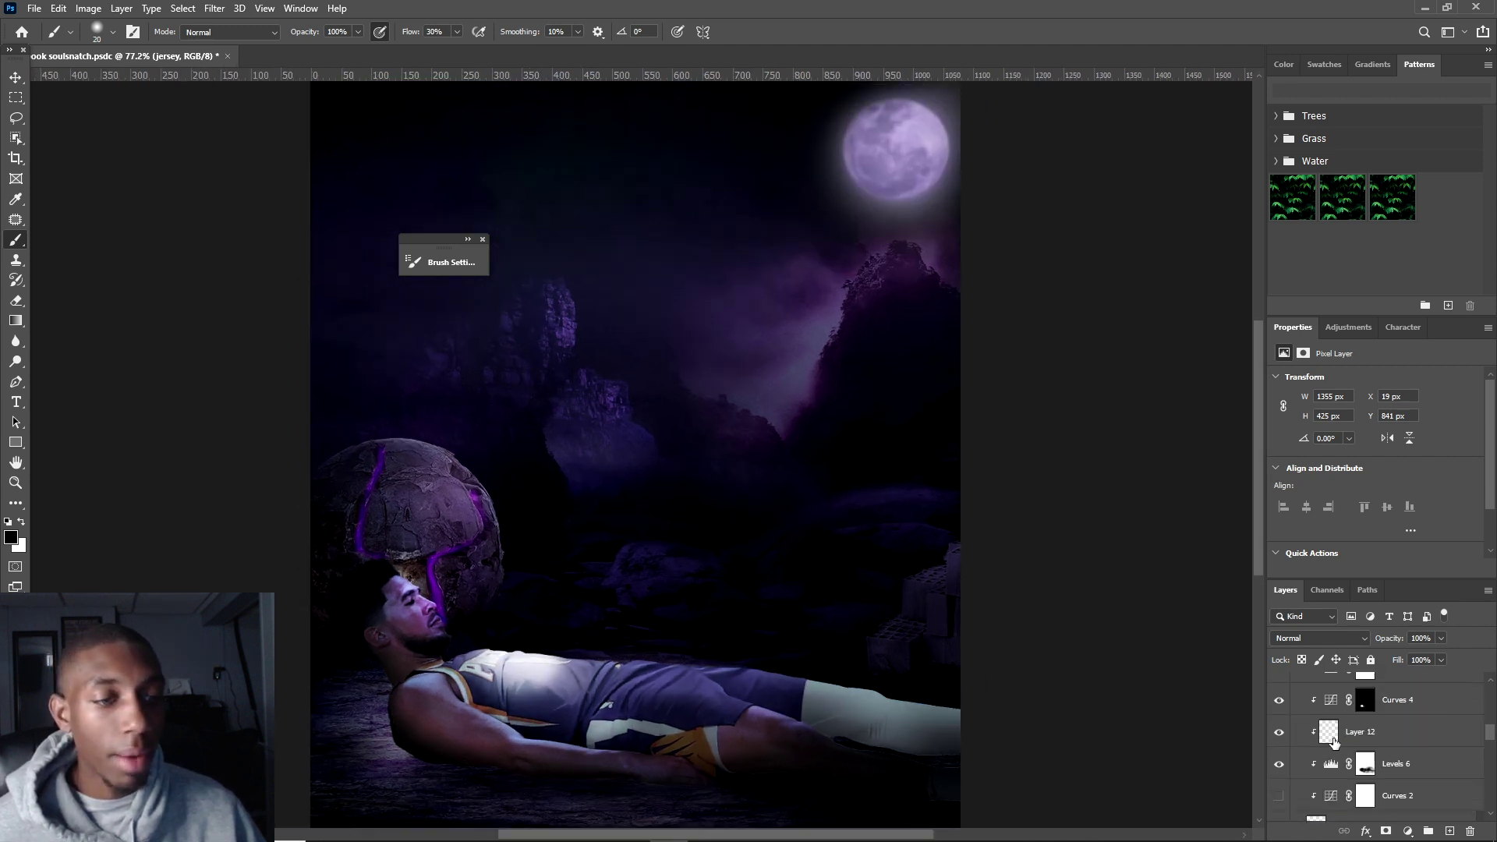
# - Turn on Curves 2 for the jersey, select the Levels 6 mask and swap colours with X
pyautogui.click(1279, 795)
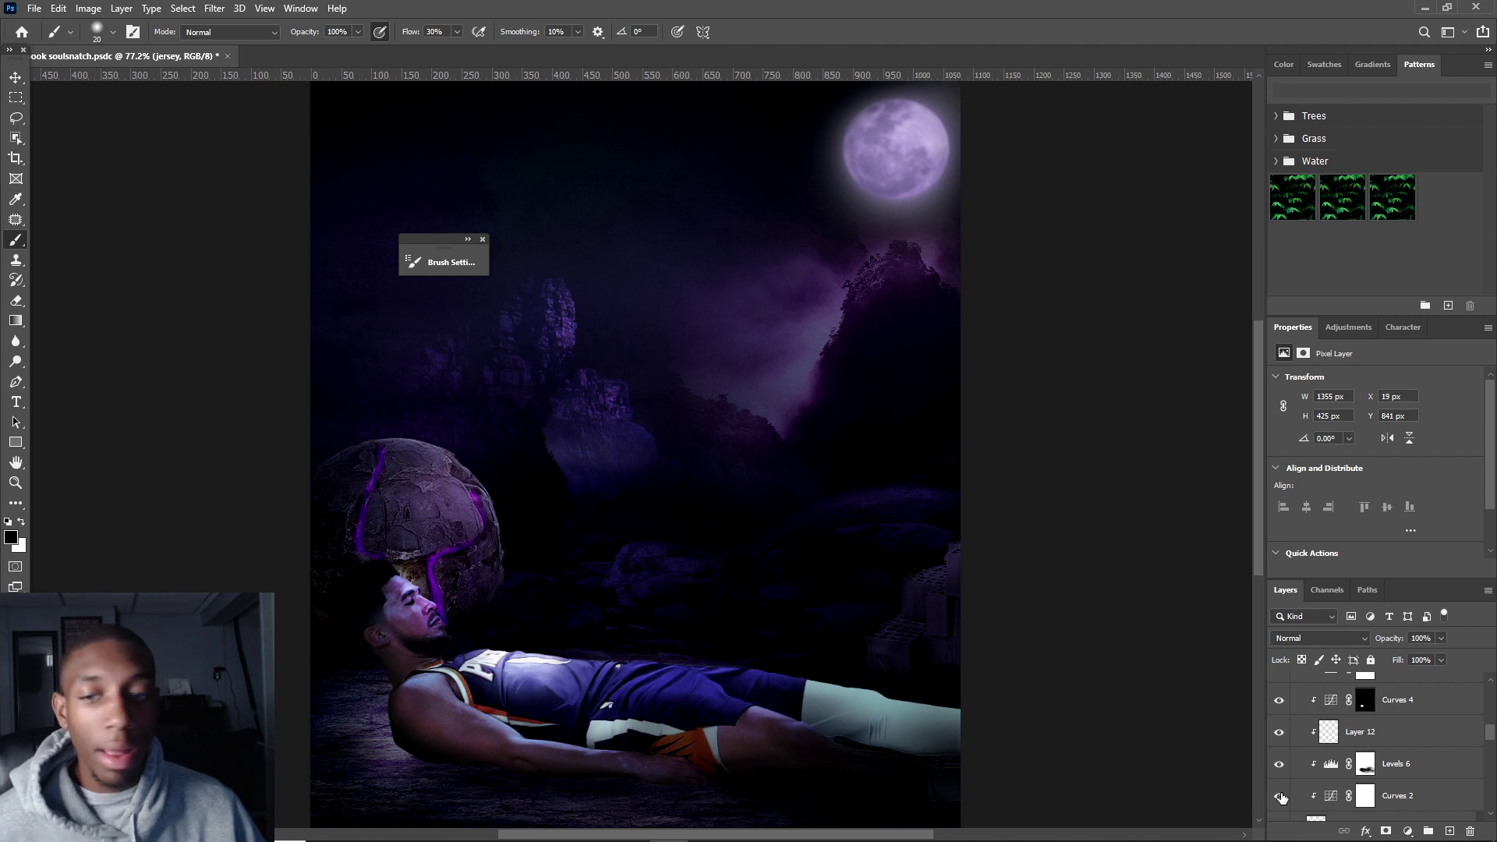
pyautogui.click(1365, 797)
pyautogui.click(1403, 768)
pyautogui.press('x')
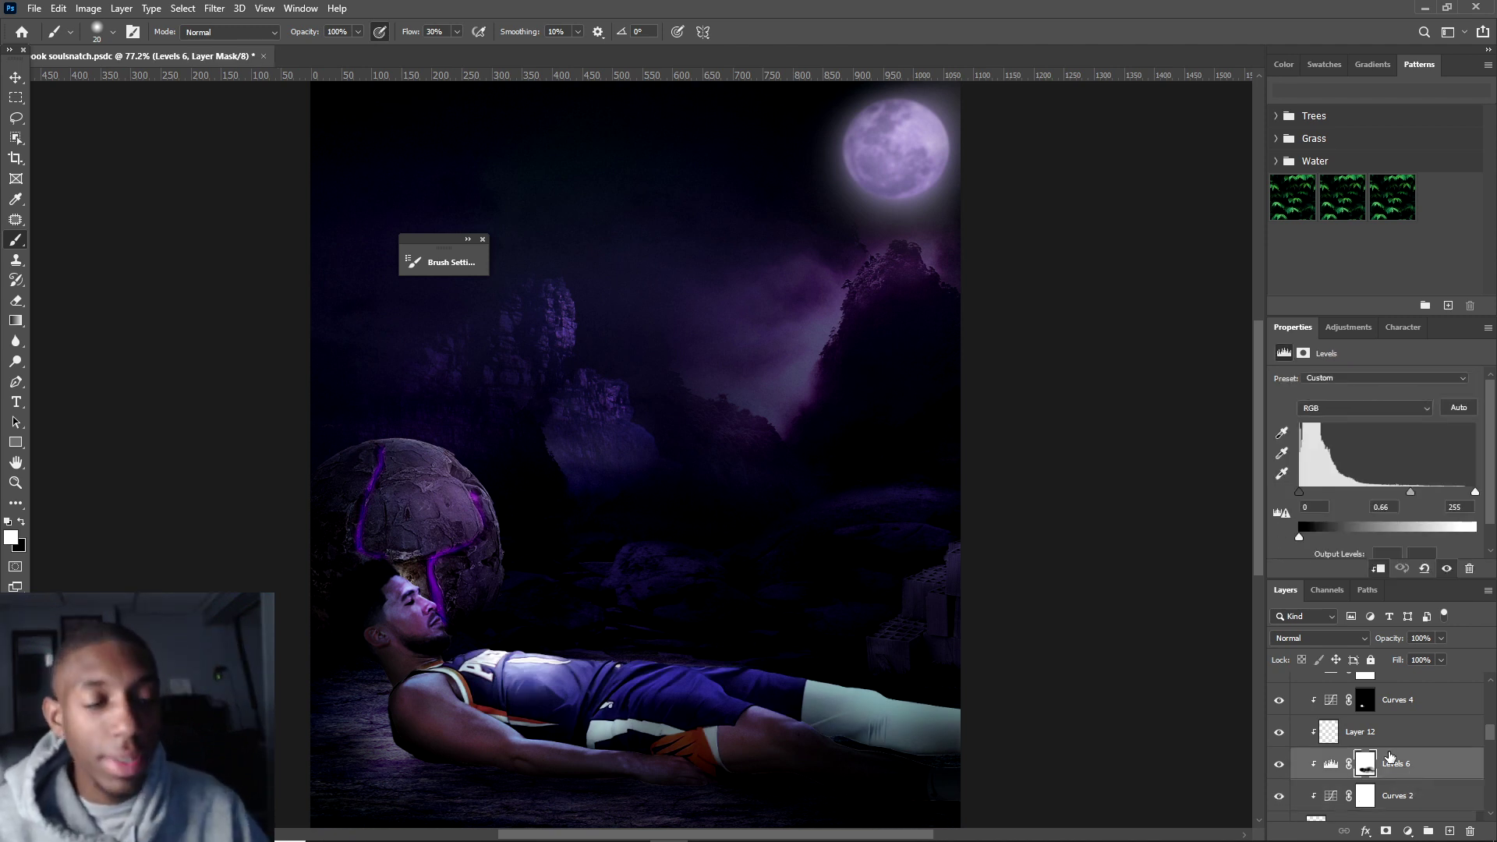
# - Compare the phoenix lit lettering on and off, then turn on Levels 7
pyautogui.scroll(2, 1390, 756)
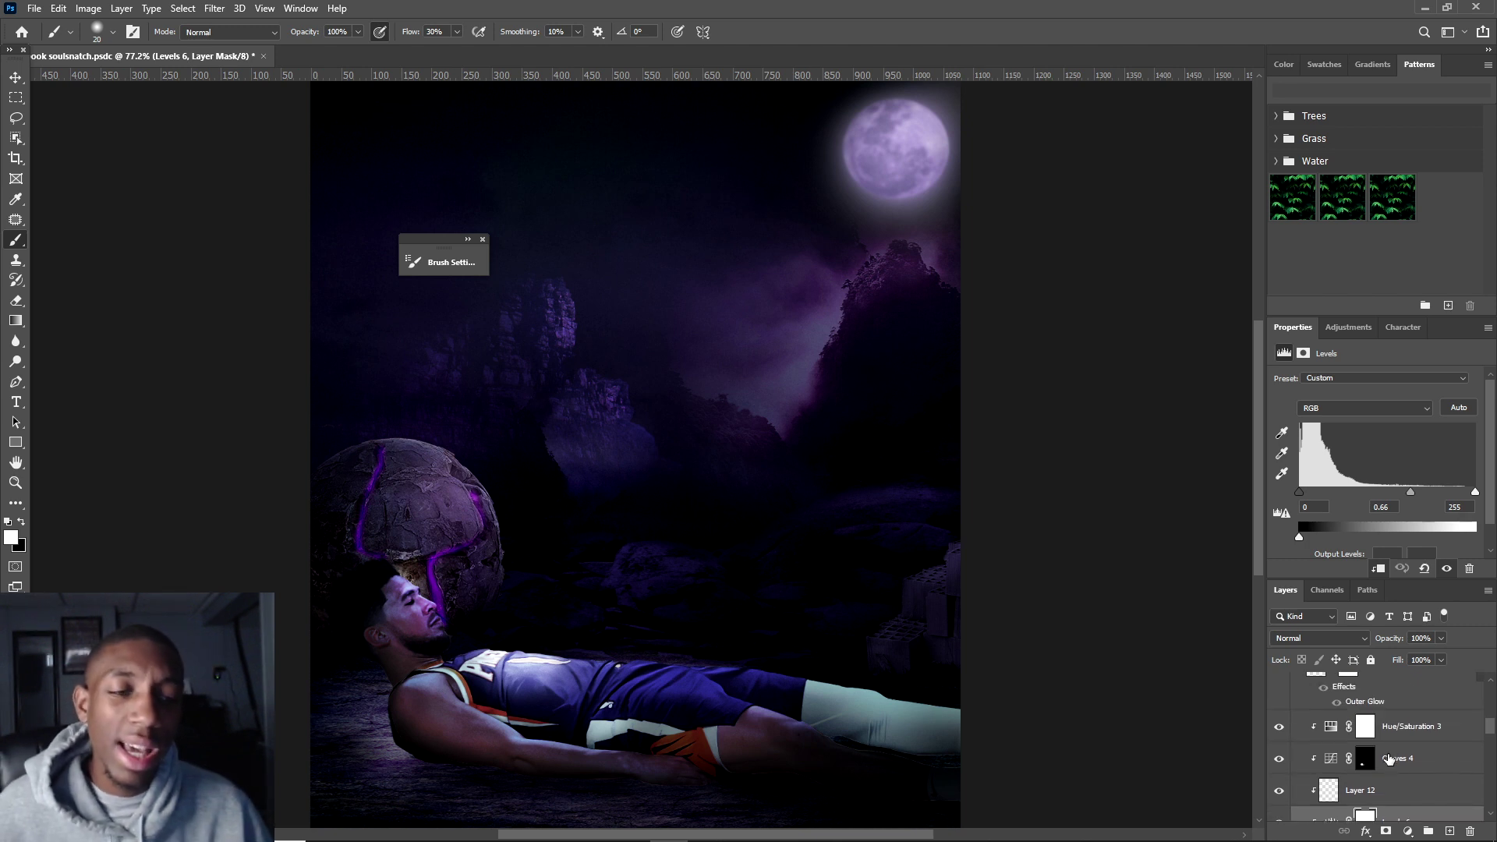
pyautogui.scroll(2, 1396, 762)
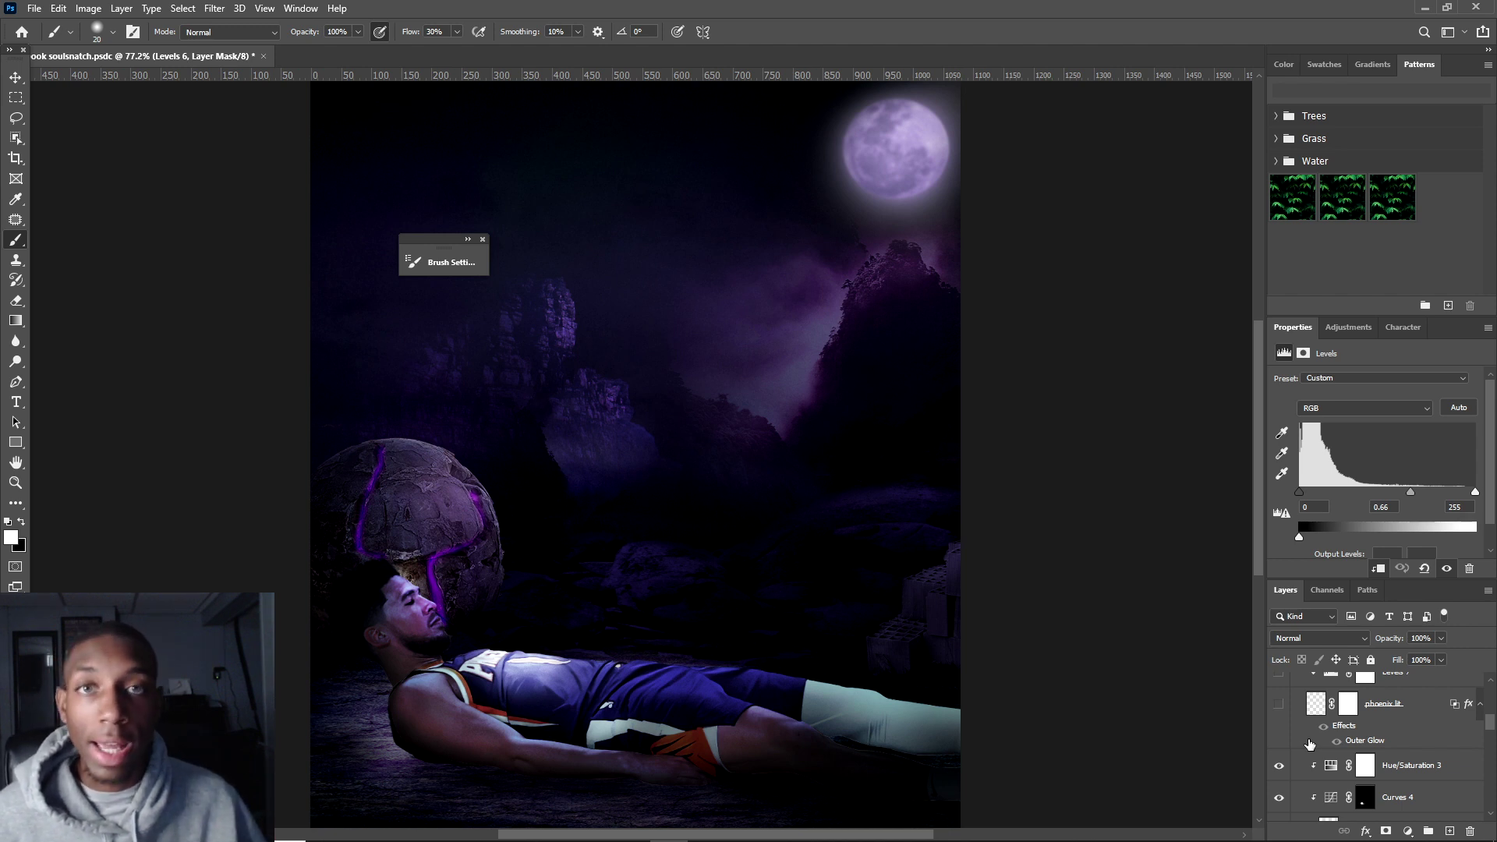
pyautogui.scroll(2, 1323, 736)
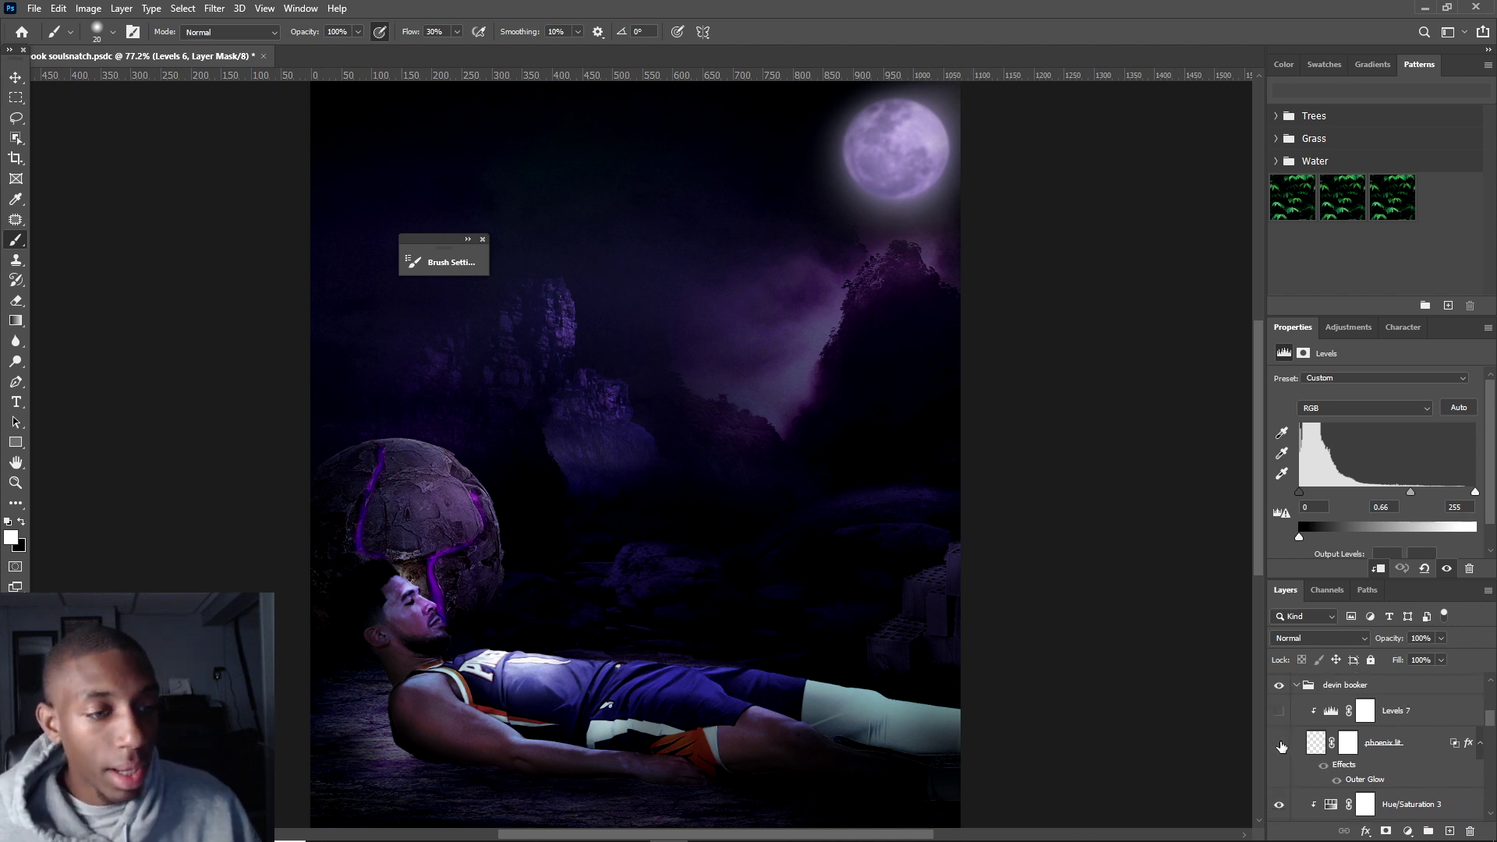
pyautogui.click(1280, 745)
pyautogui.click(1280, 745)
pyautogui.scroll(4, 546, 689)
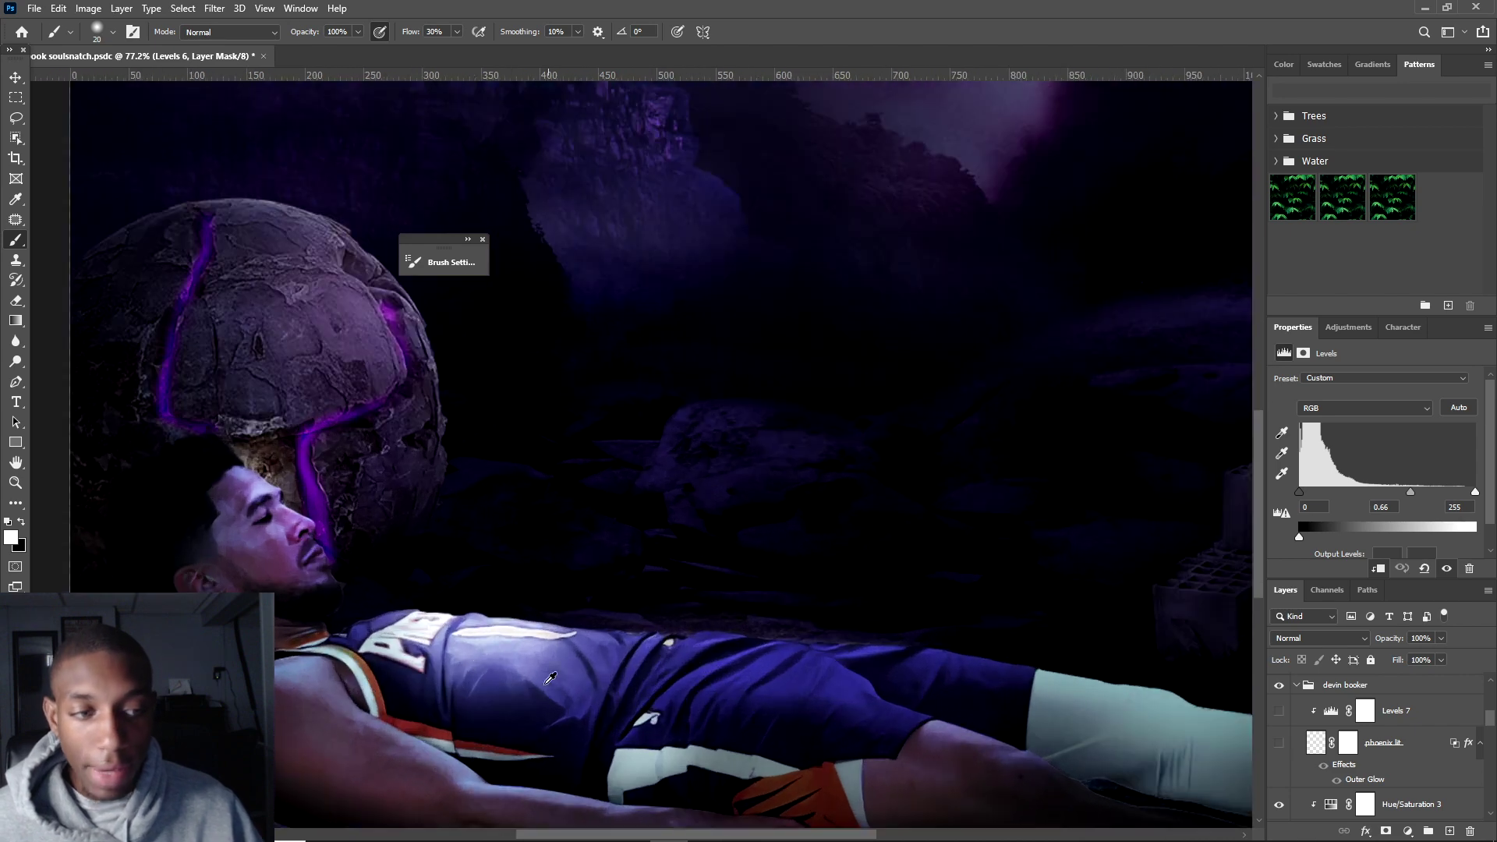
pyautogui.click(1279, 745)
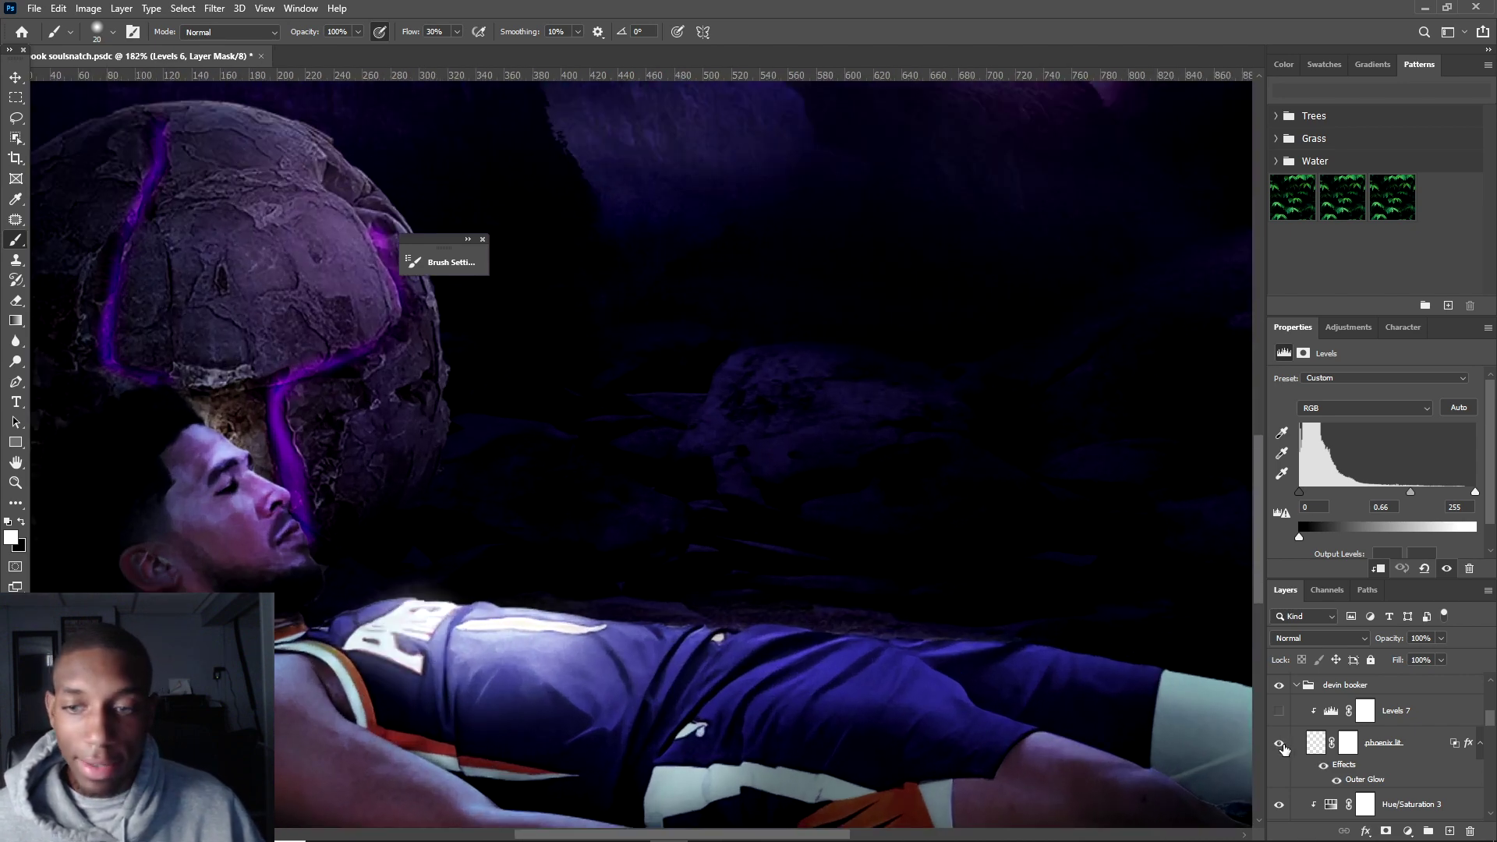
pyautogui.click(1279, 745)
pyautogui.click(1279, 745)
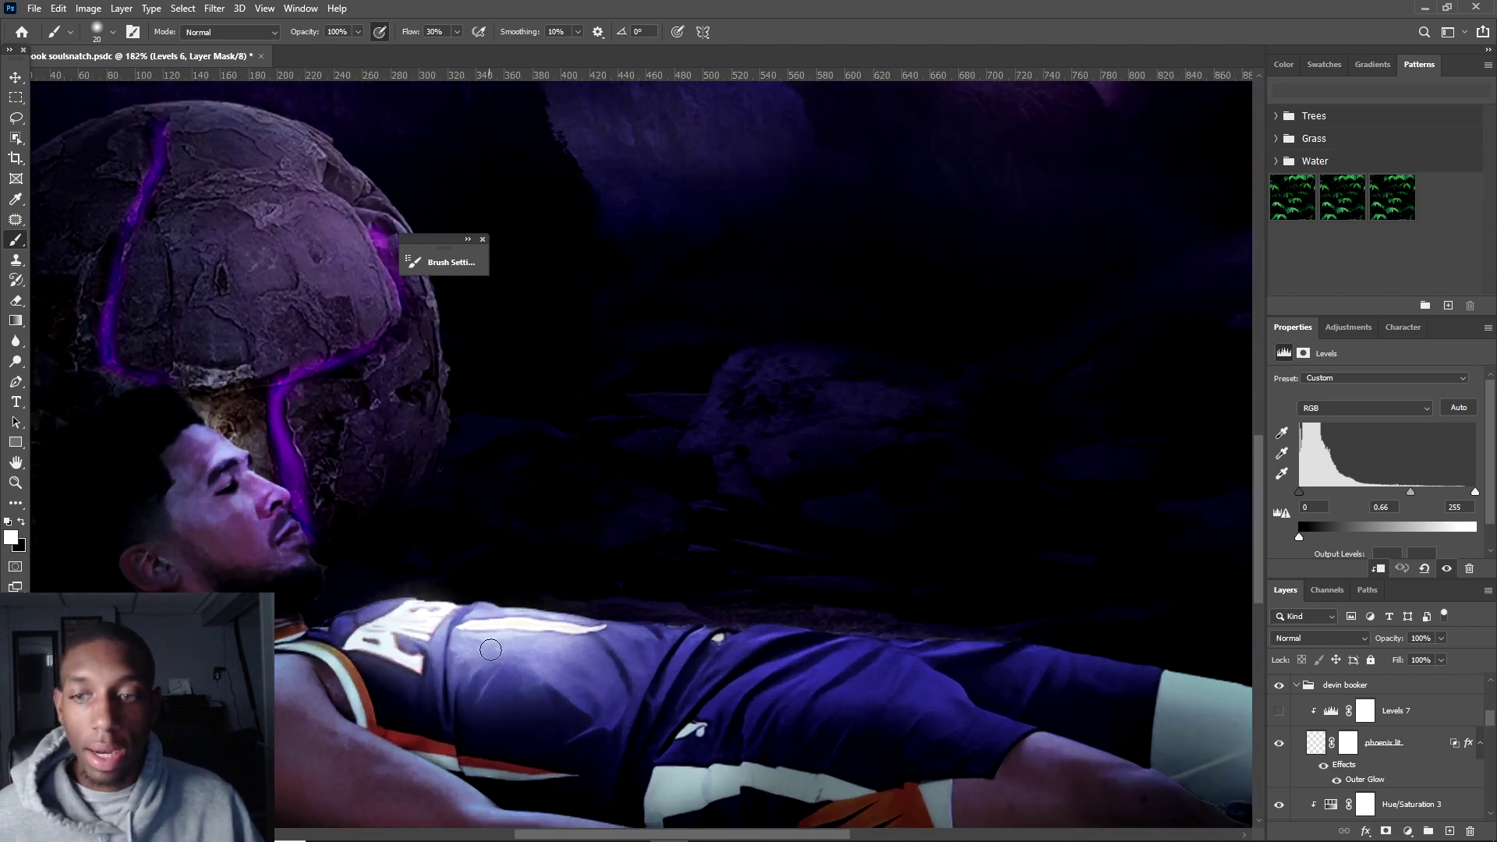
pyautogui.click(1278, 710)
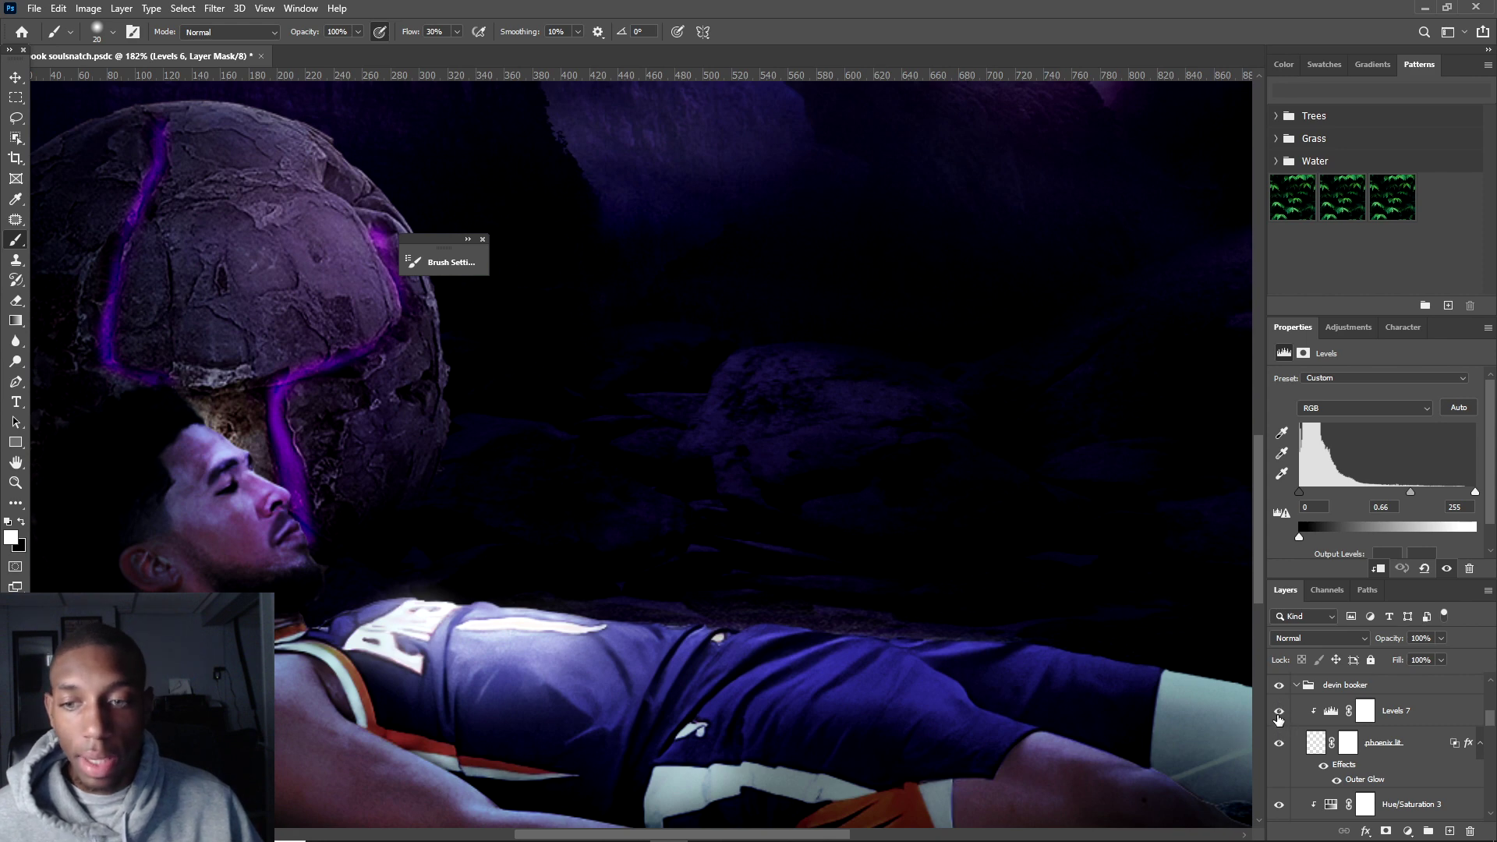
pyautogui.click(1296, 689)
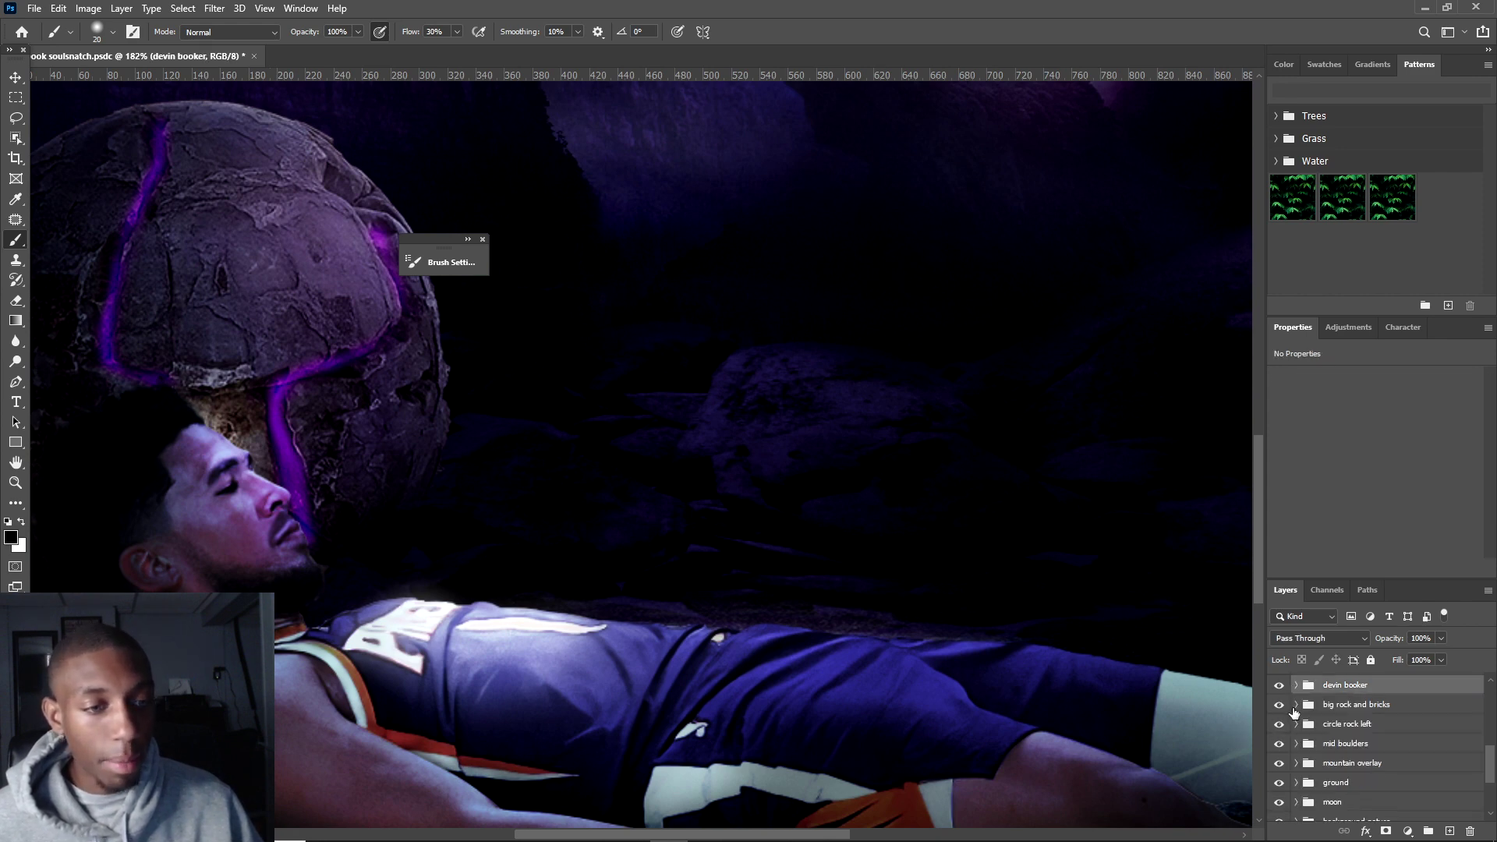
pyautogui.scroll(2, 1286, 724)
pyautogui.scroll(-5, 832, 605)
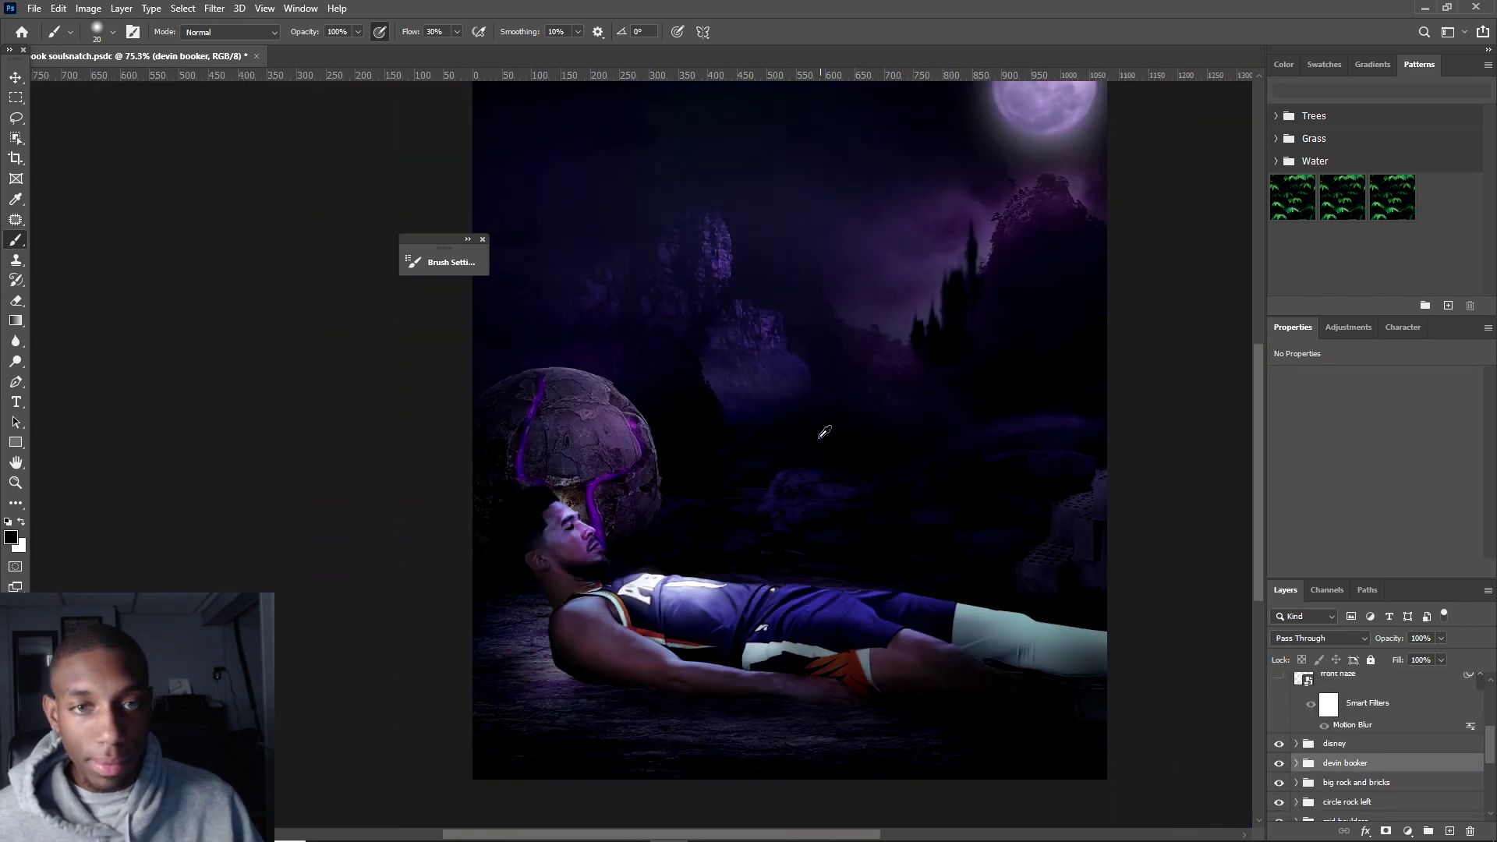
pyautogui.scroll(6, 928, 267)
pyautogui.scroll(-3, 975, 343)
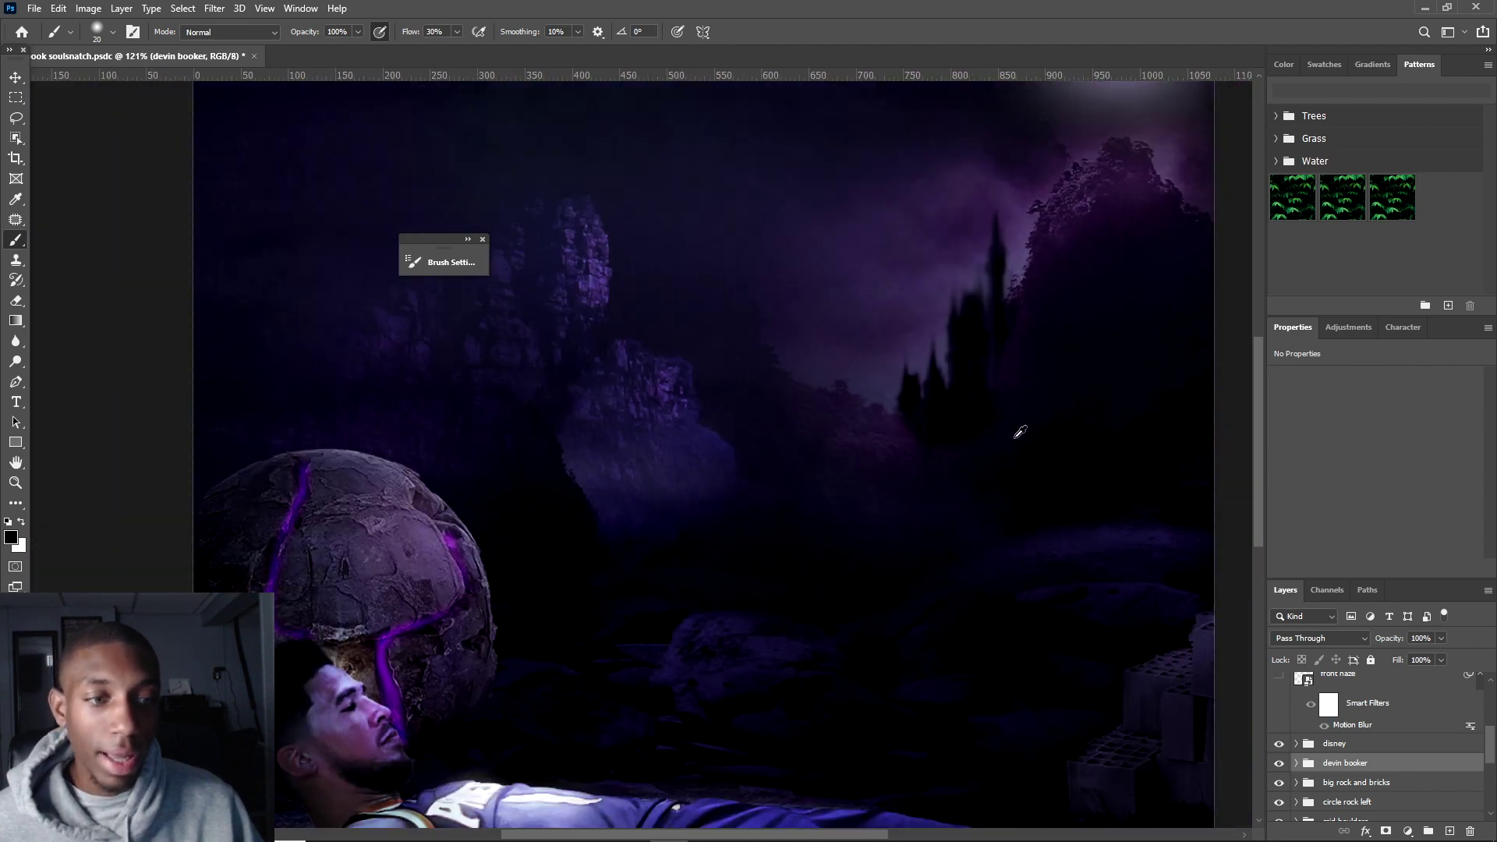
pyautogui.click(1296, 743)
pyautogui.scroll(-3, 1310, 748)
pyautogui.doubleClick(1315, 736)
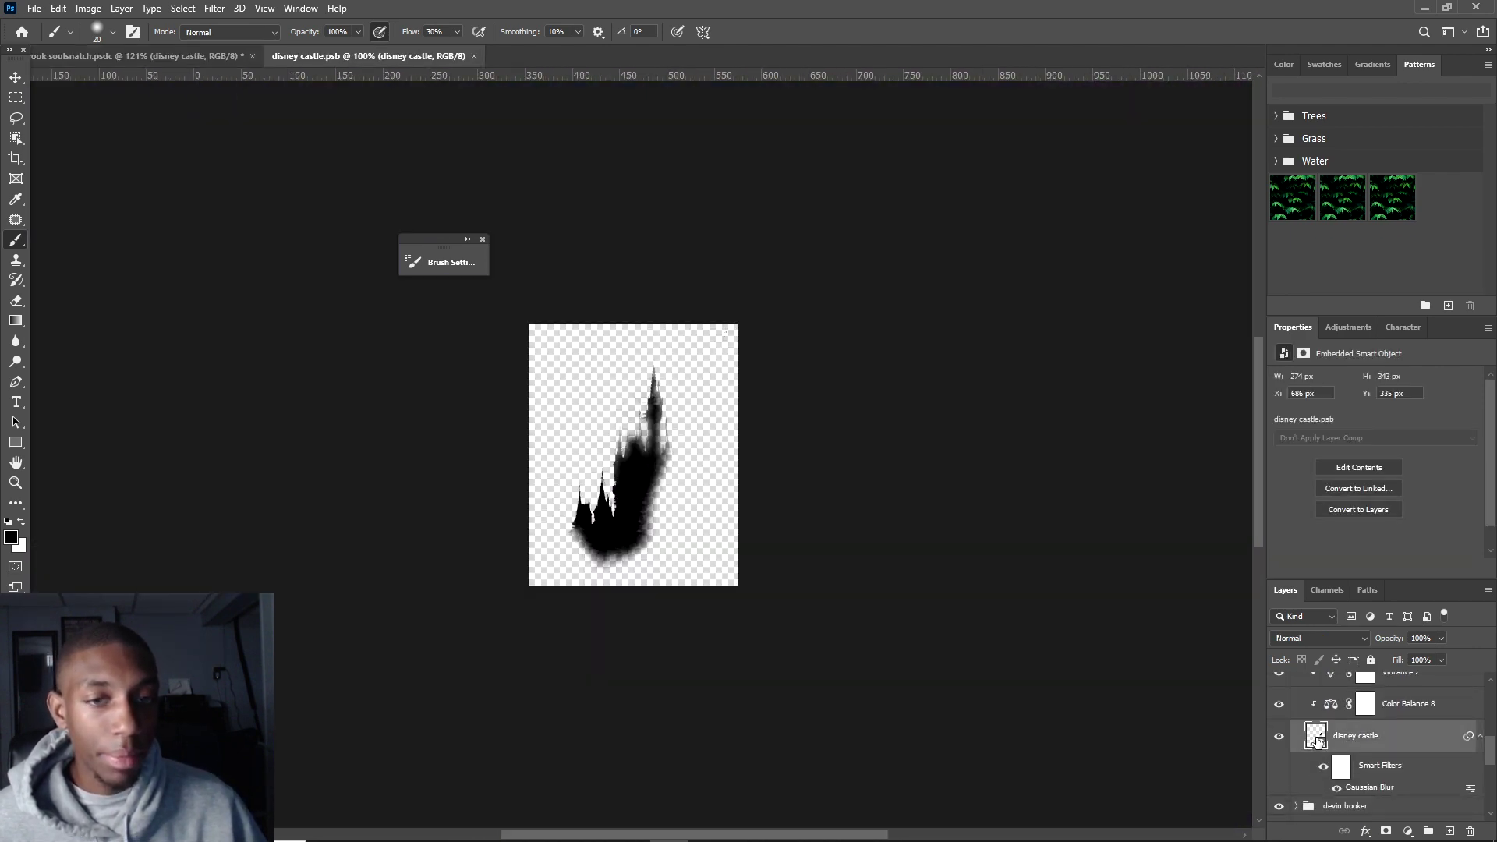
pyautogui.click(473, 56)
pyautogui.scroll(-2, 708, 260)
pyautogui.scroll(2, 1320, 740)
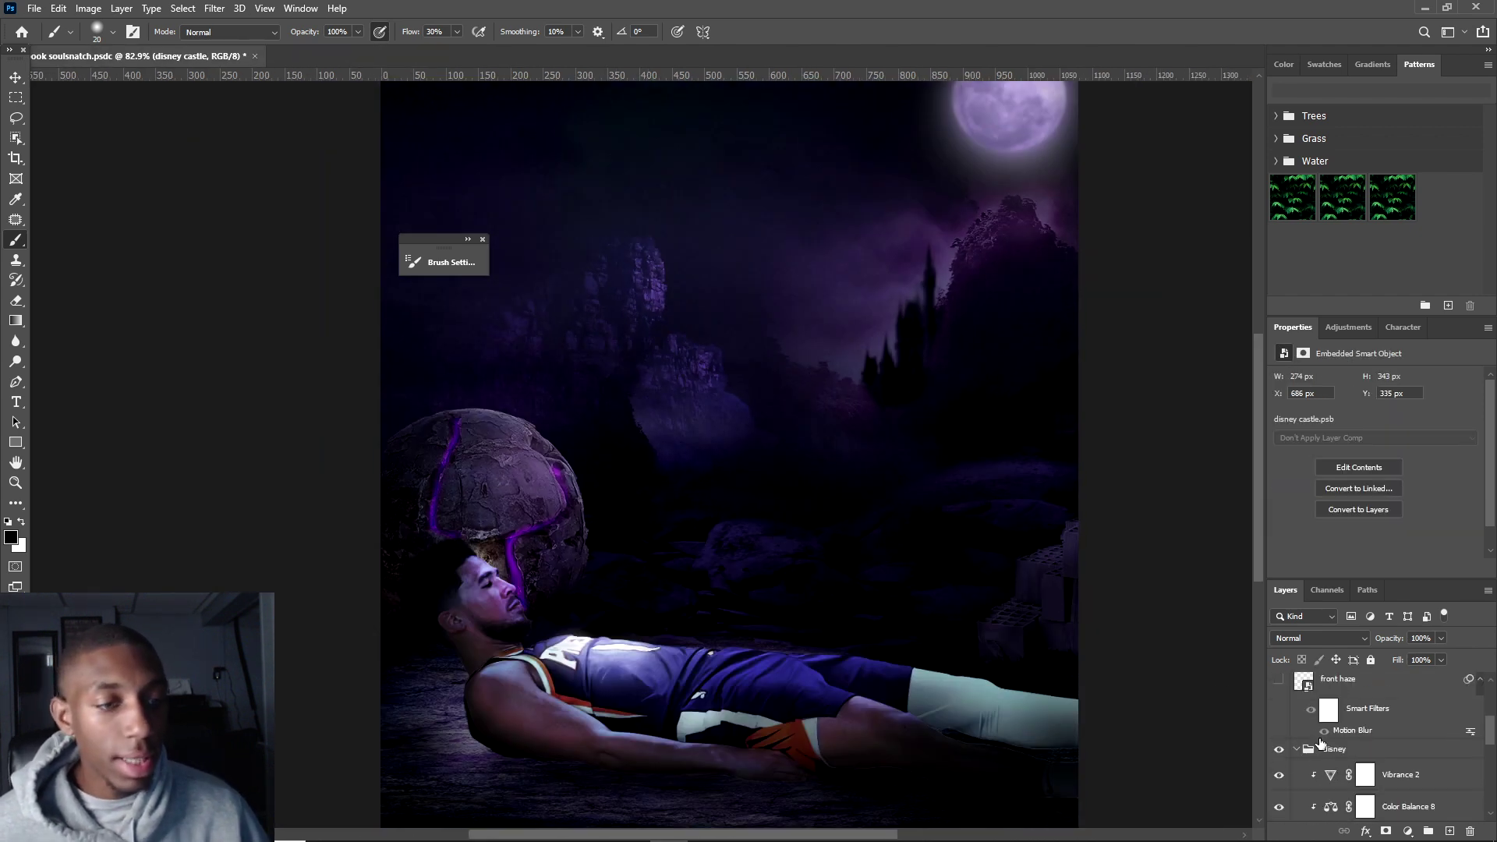
pyautogui.click(1299, 749)
pyautogui.scroll(2, 1294, 753)
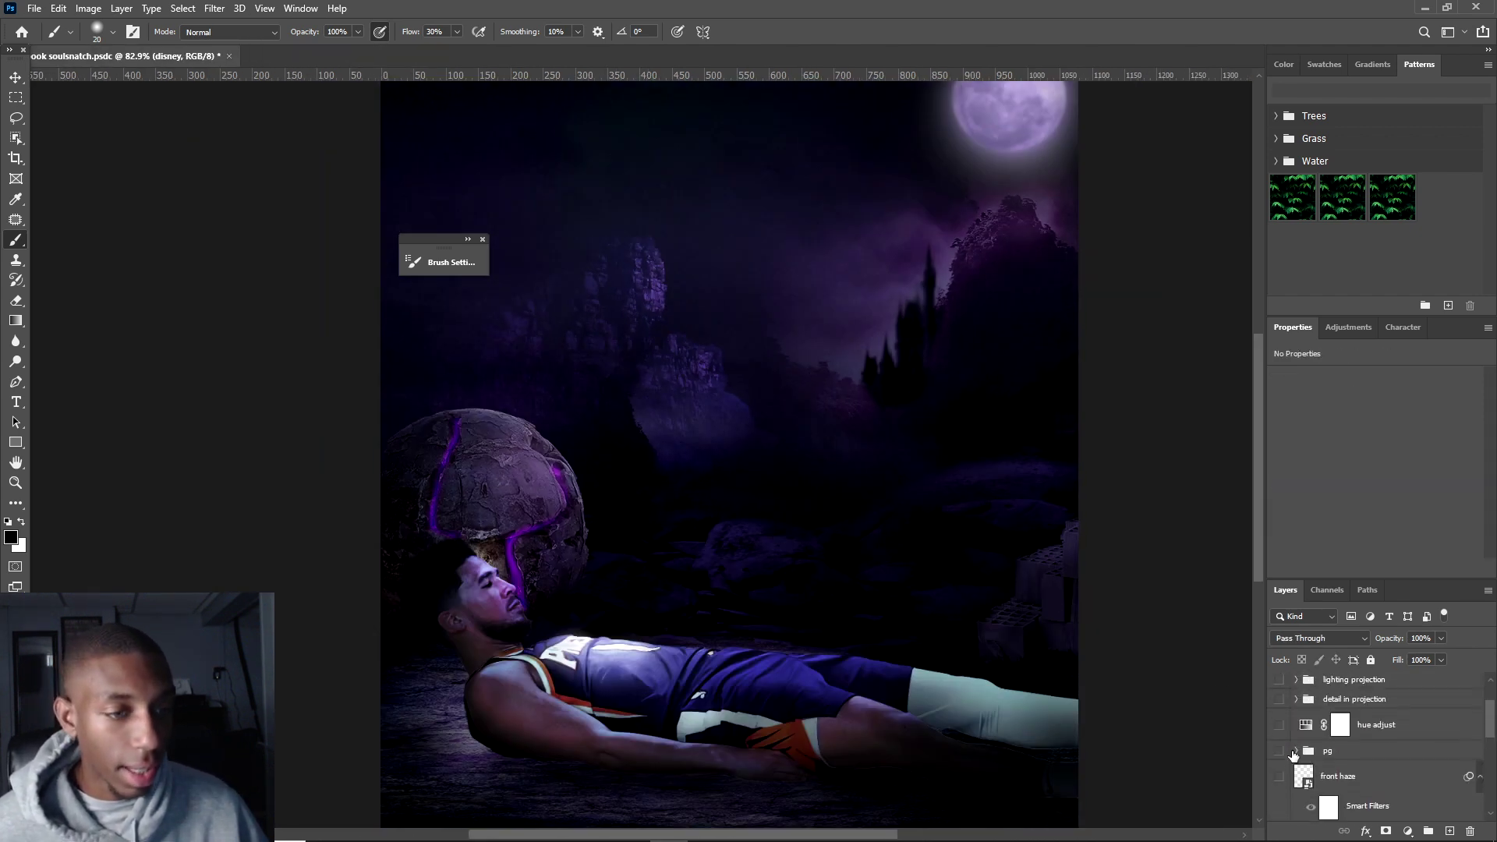
# - Compare the purple front haze on and off
pyautogui.click(1280, 777)
pyautogui.click(1280, 776)
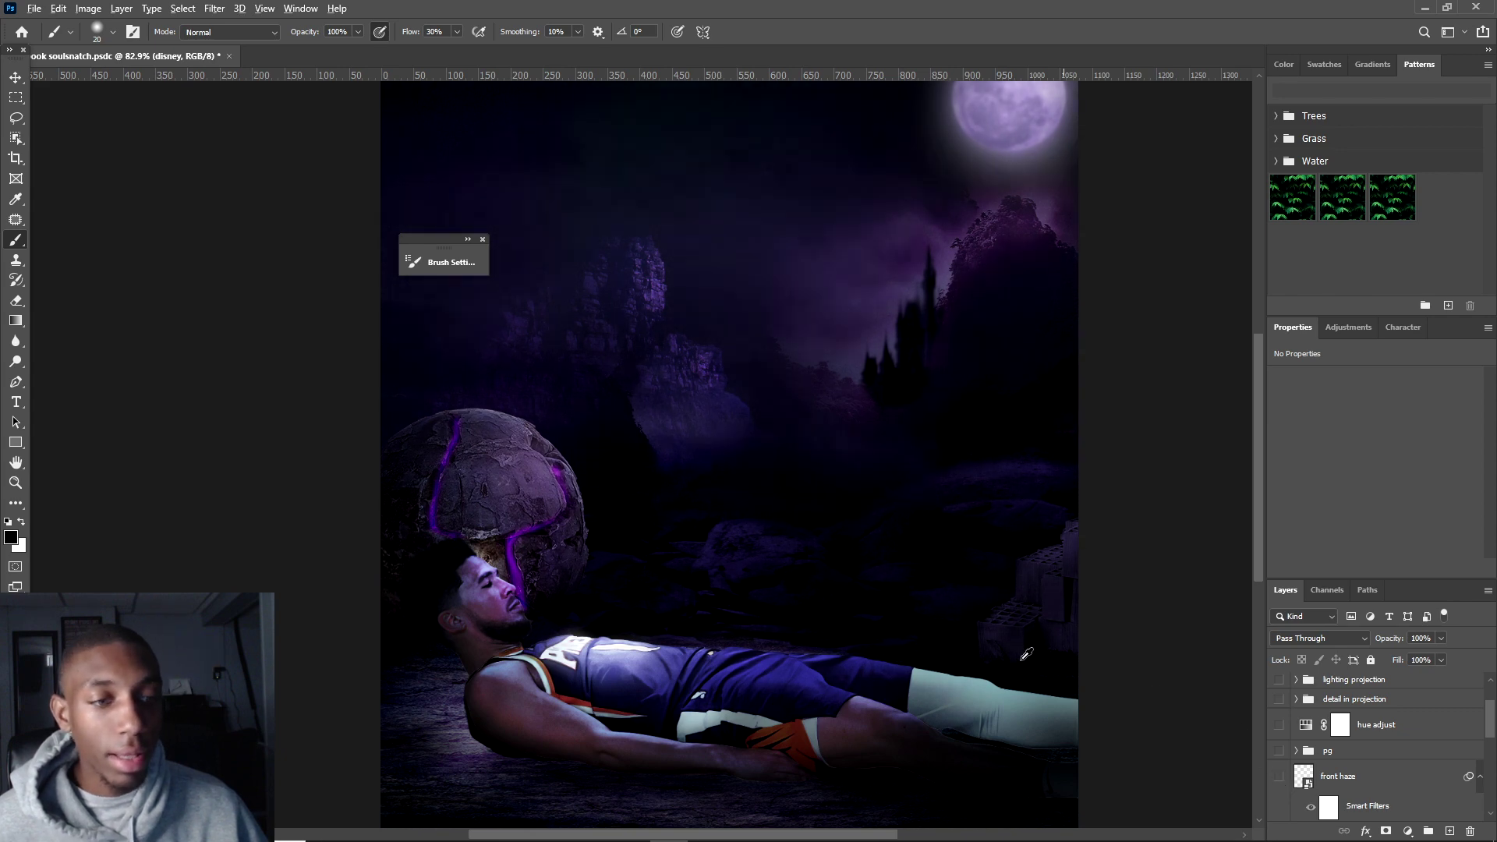
pyautogui.scroll(-2, 1027, 641)
pyautogui.click(1280, 777)
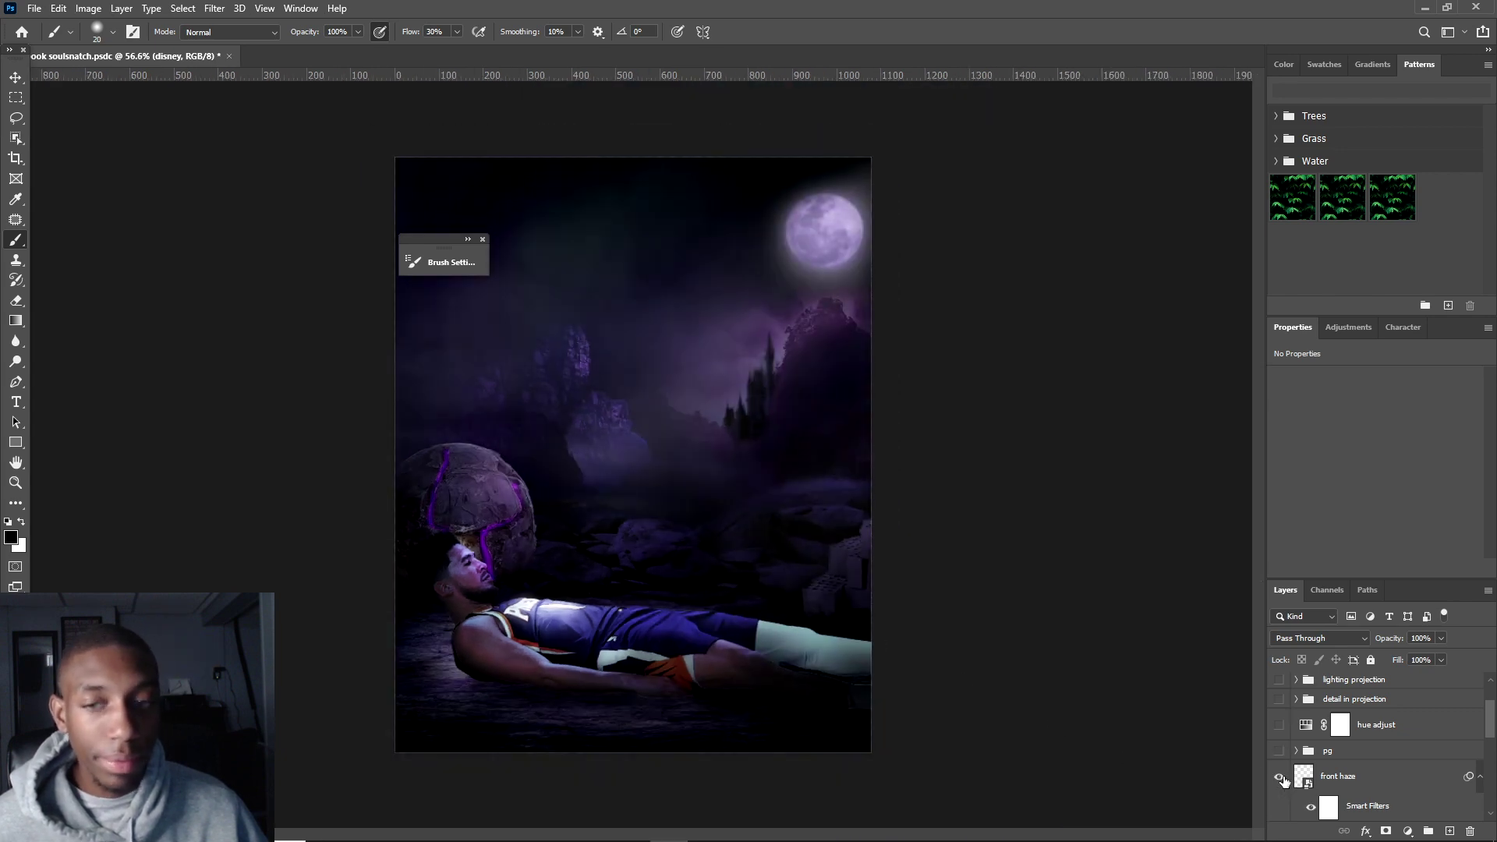
pyautogui.click(1280, 777)
pyautogui.click(1280, 776)
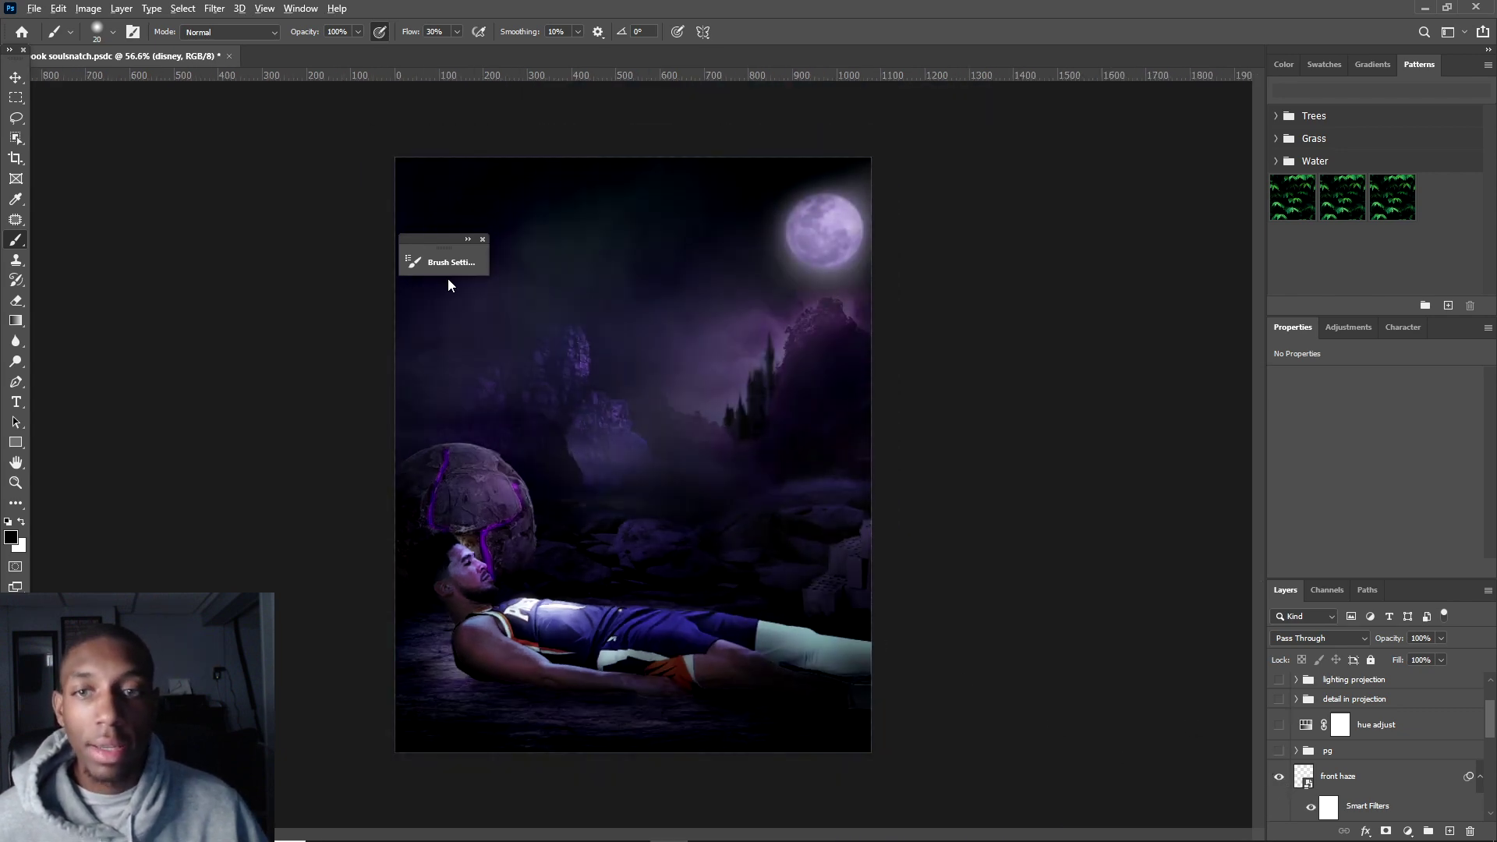
# - Show and expand the pg ghost player group, then open the paul george defend copy 2 smart object
pyautogui.scroll(2, 640, 447)
pyautogui.scroll(-1, 652, 445)
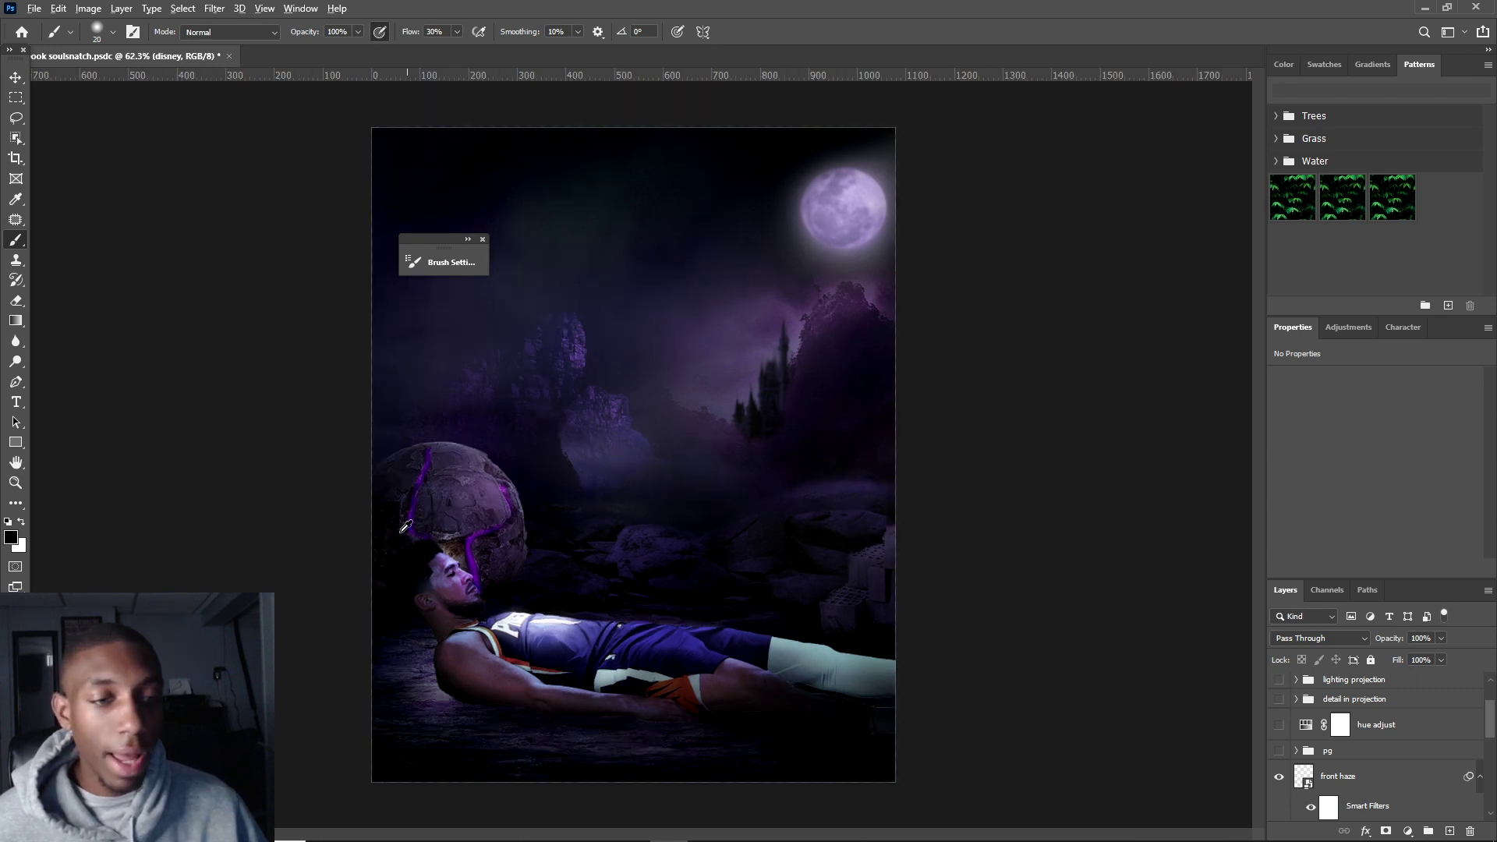
pyautogui.scroll(1, 530, 519)
pyautogui.click(1278, 750)
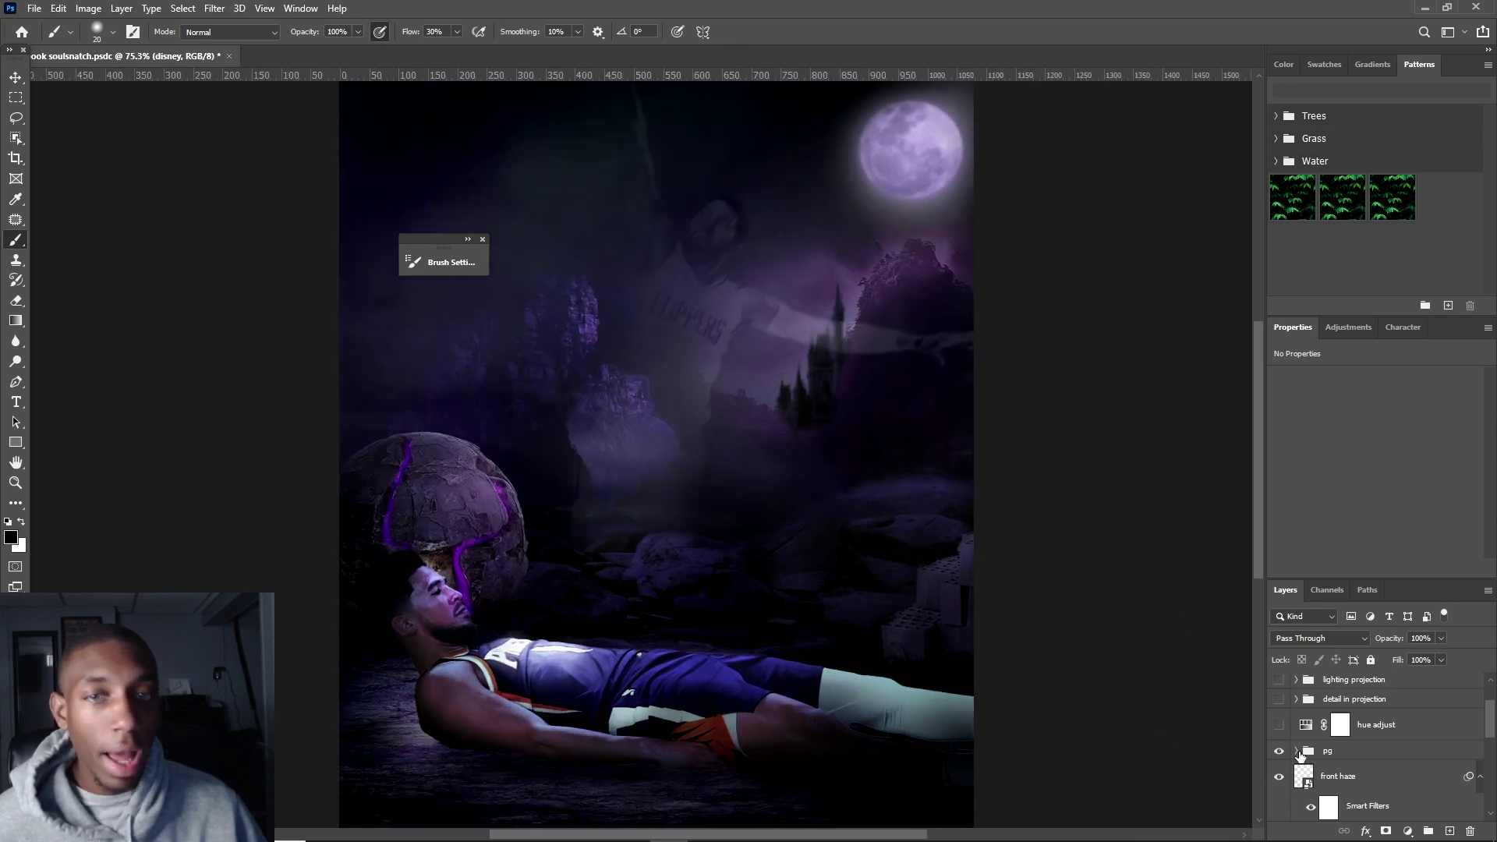
pyautogui.click(1297, 750)
pyautogui.scroll(-3, 1325, 770)
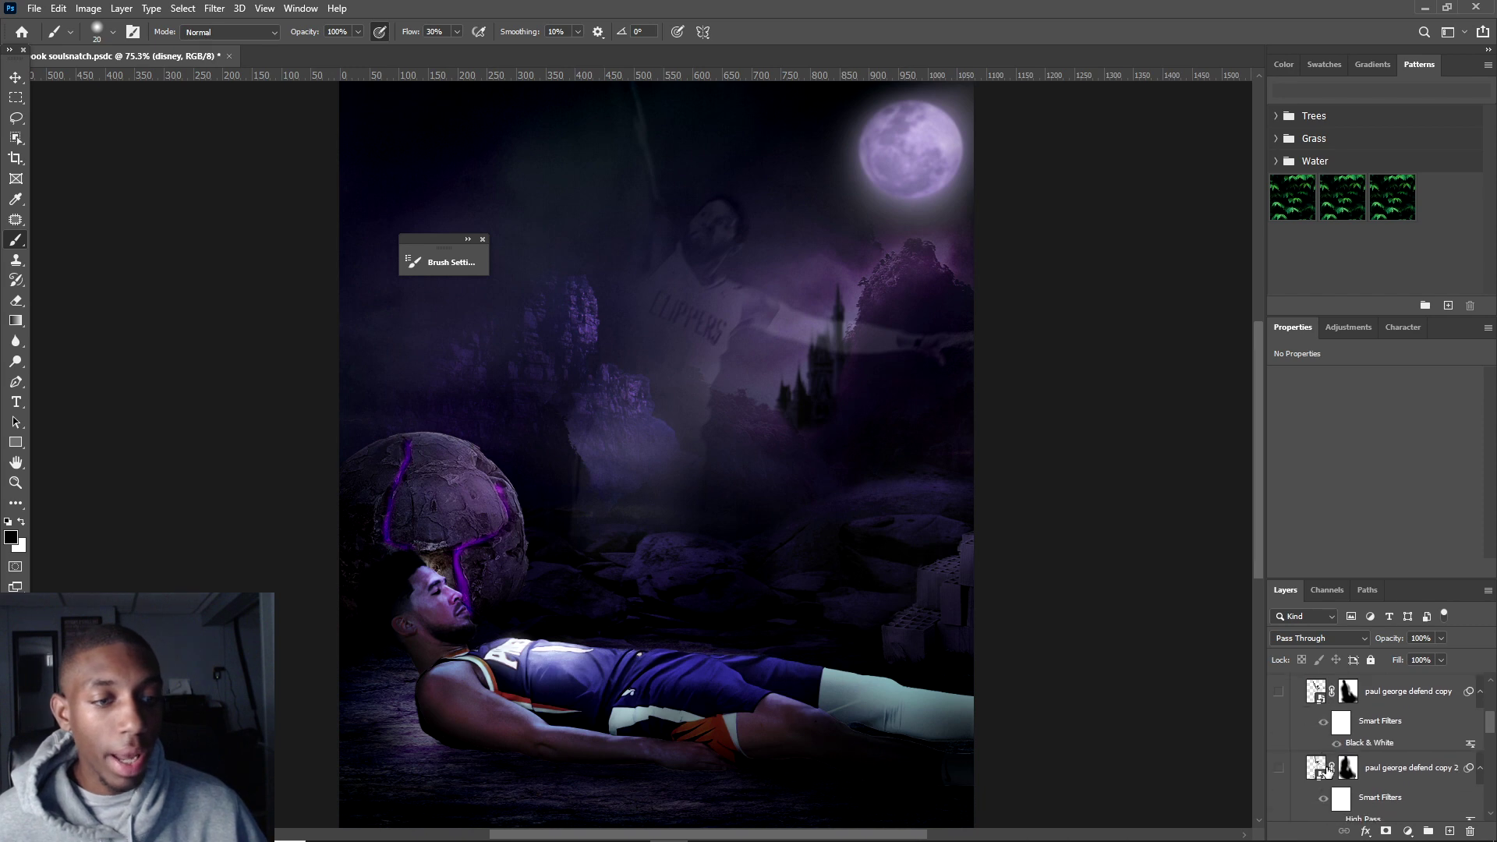
pyautogui.scroll(-1, 1321, 779)
pyautogui.doubleClick(1315, 711)
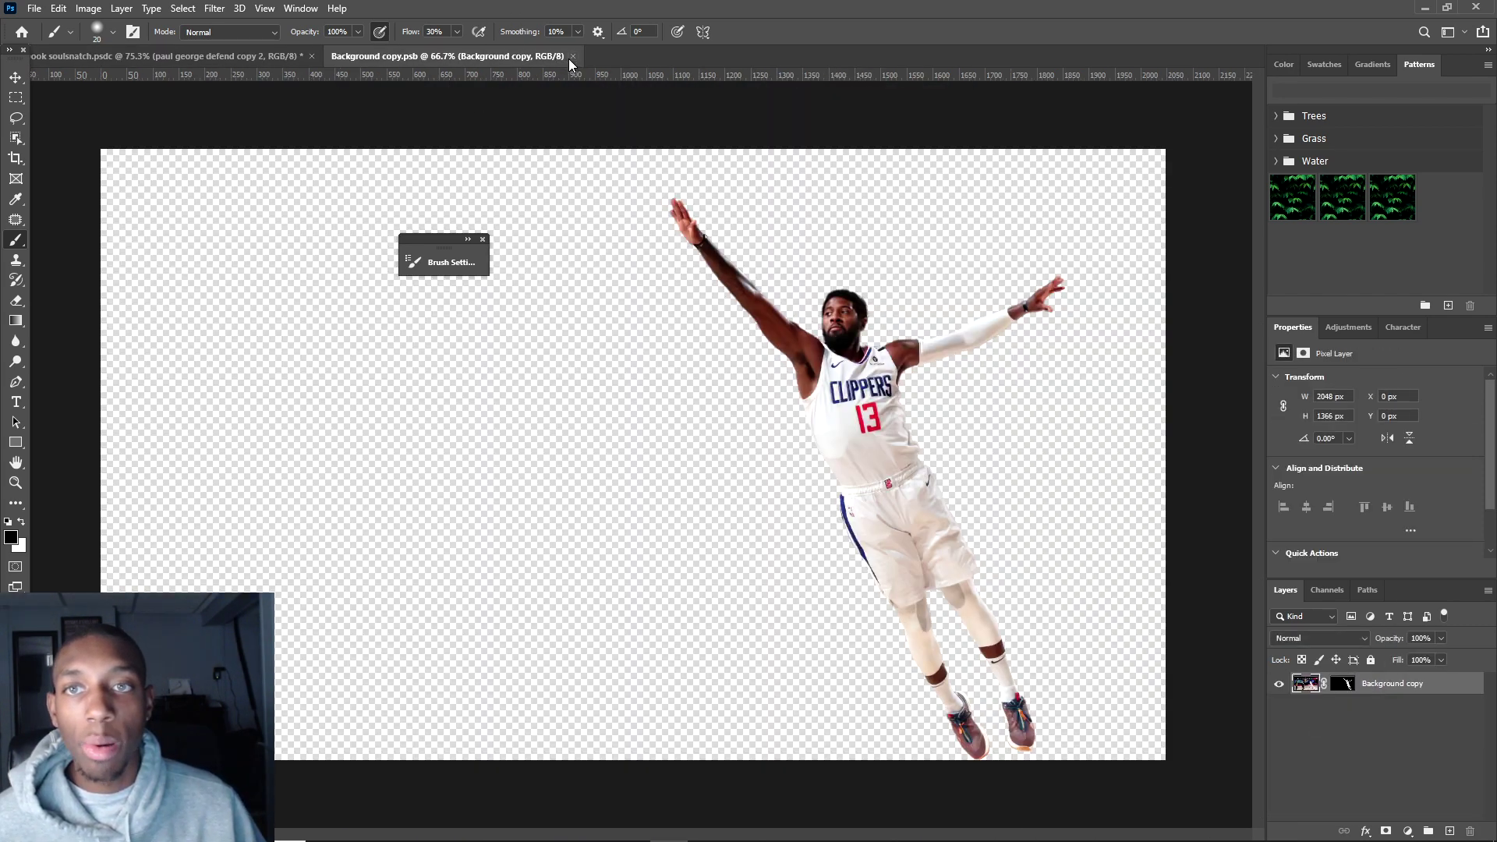
# - Close the .psb and toggle the pg group and its ghost copy layers
pyautogui.click(573, 58)
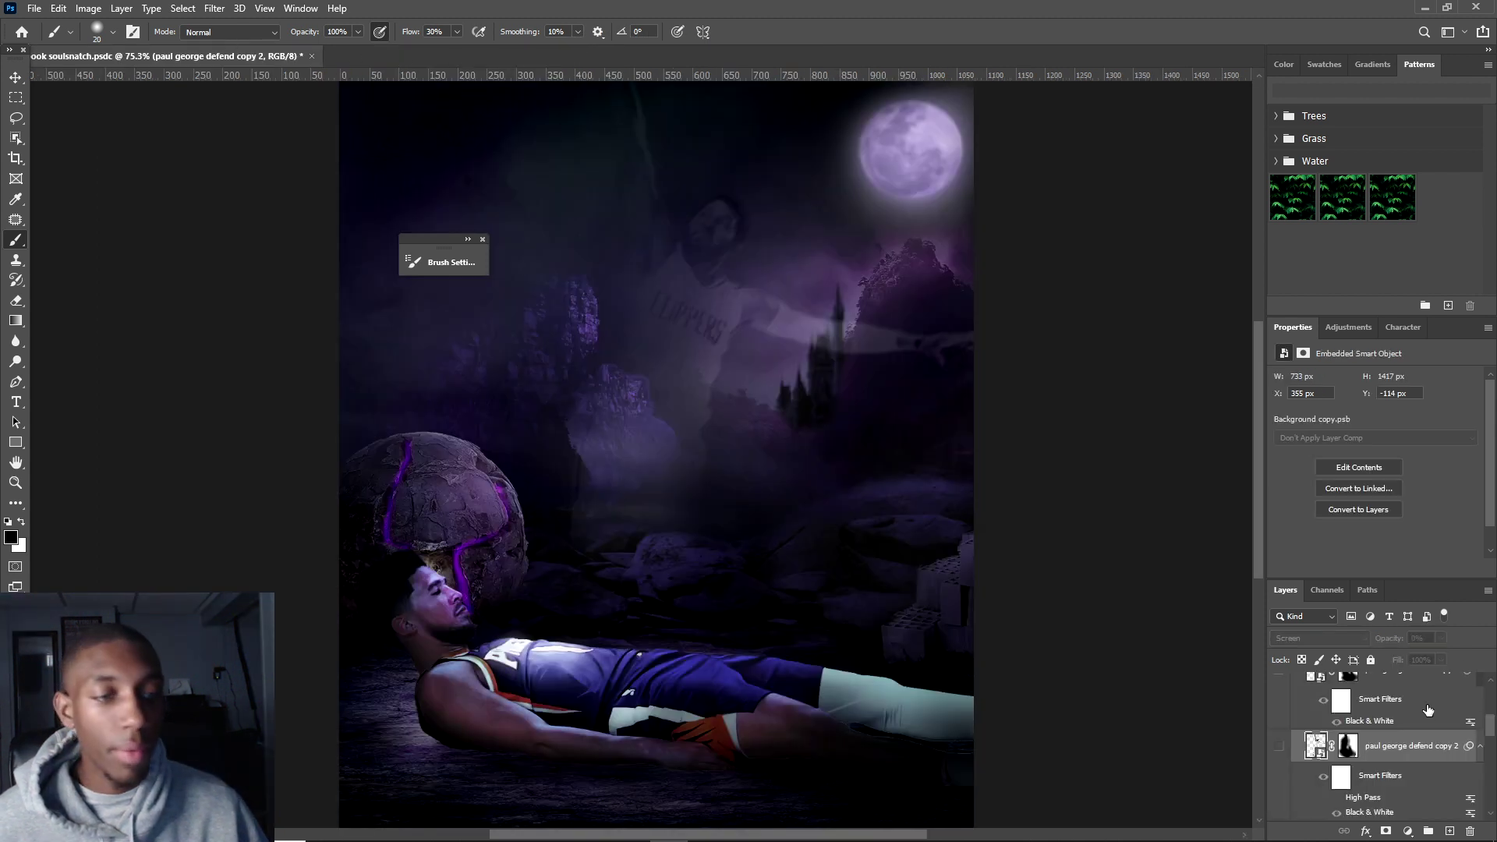
pyautogui.scroll(-2, 1310, 743)
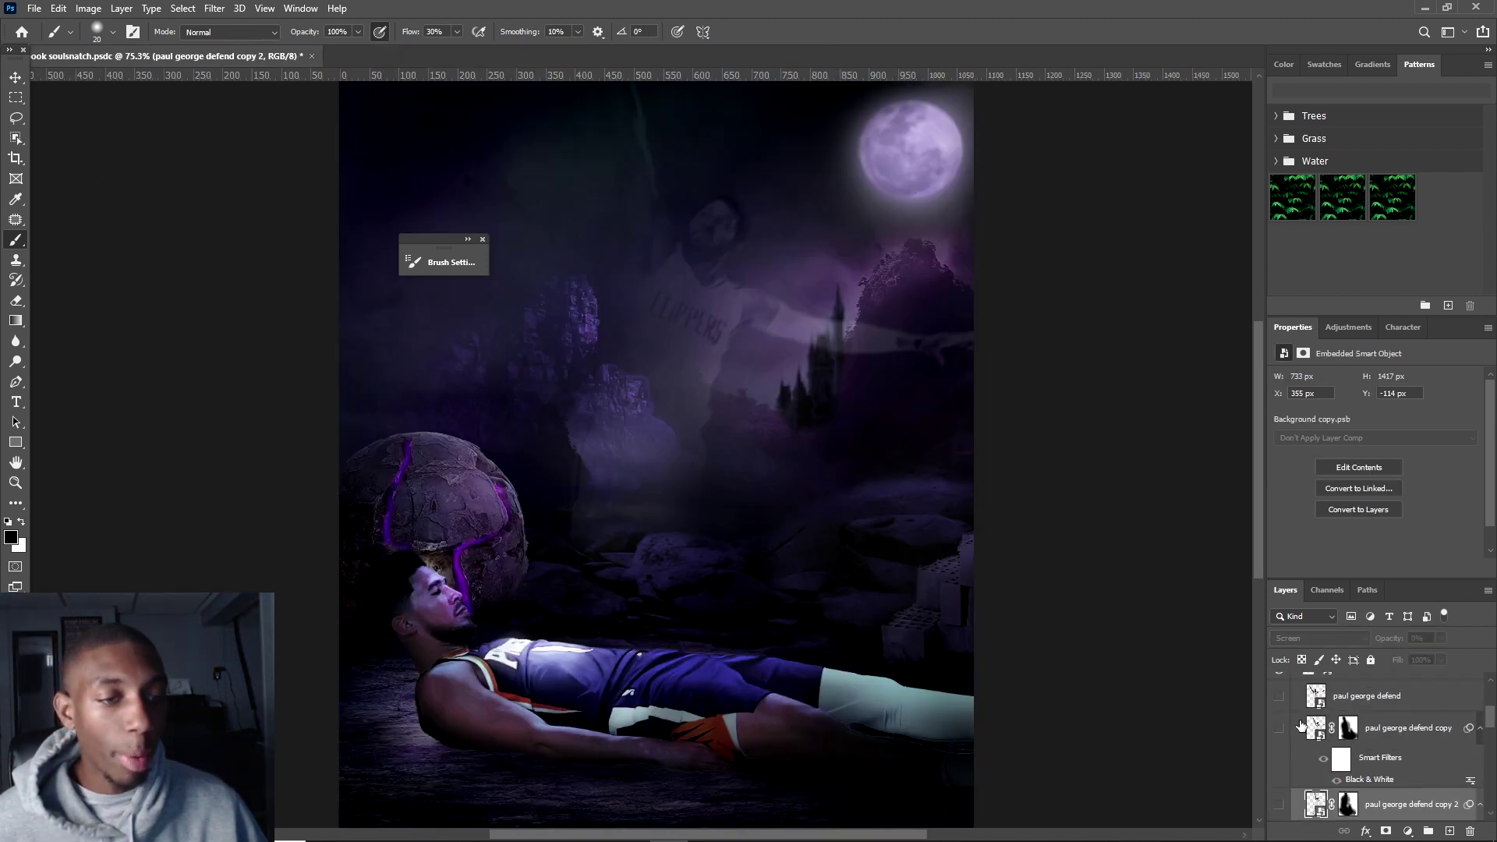
pyautogui.scroll(-3, 1298, 724)
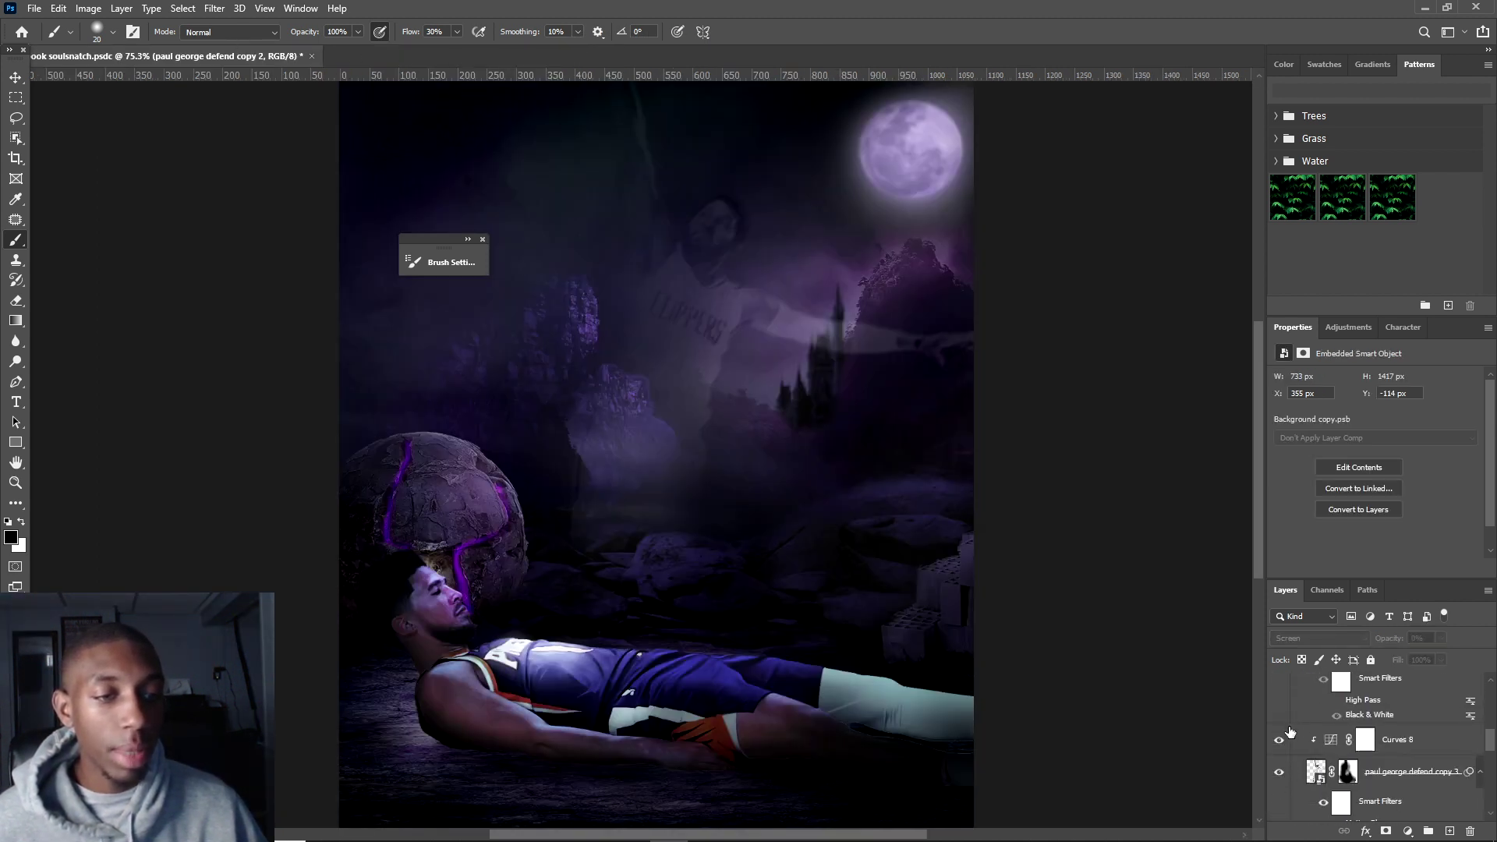
pyautogui.click(1279, 774)
pyautogui.scroll(3, 1280, 740)
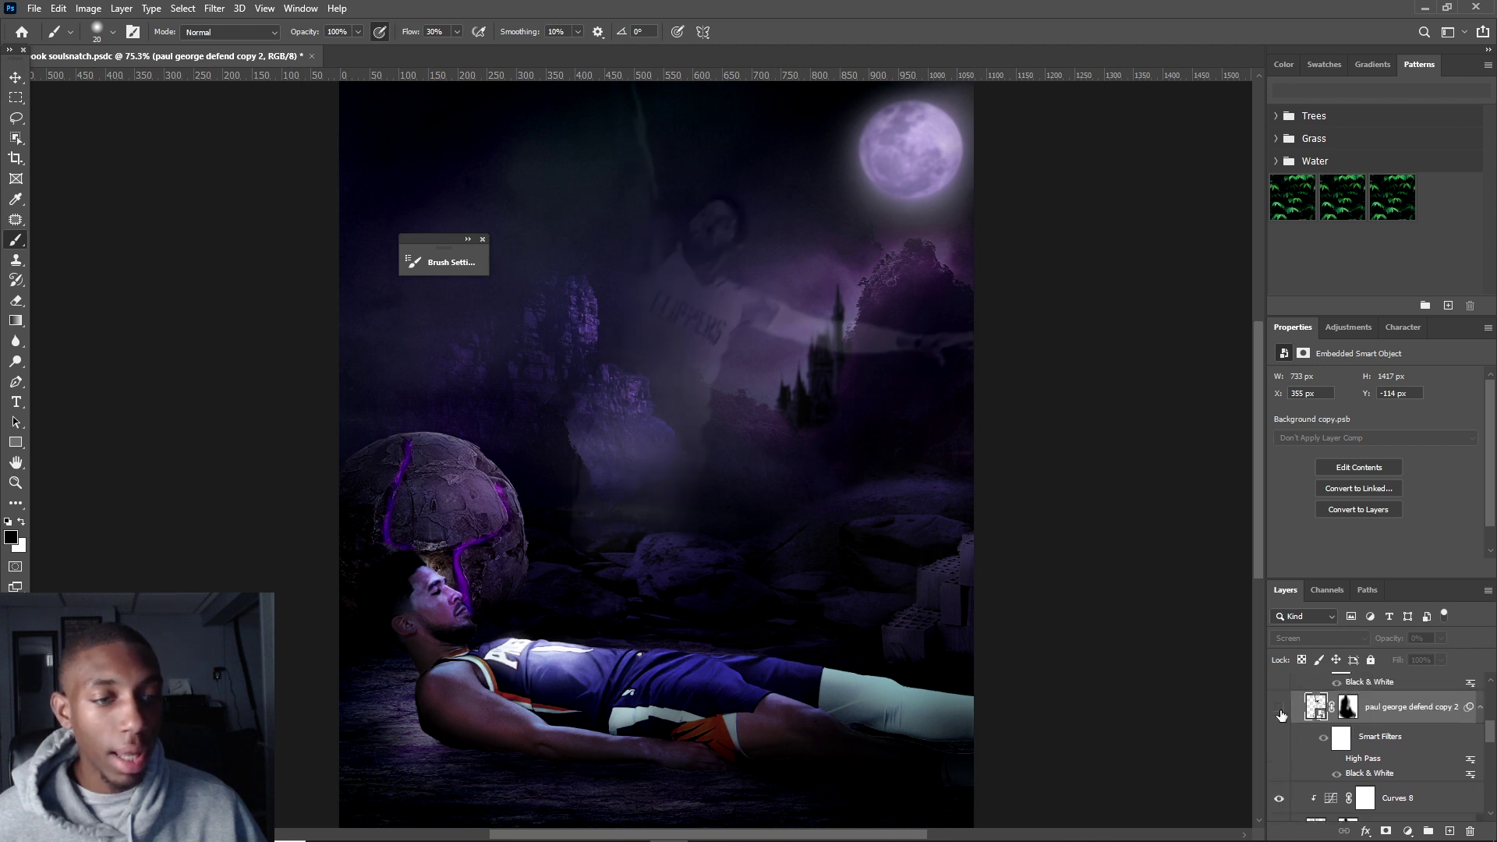
pyautogui.scroll(2, 1279, 709)
pyautogui.click(1280, 696)
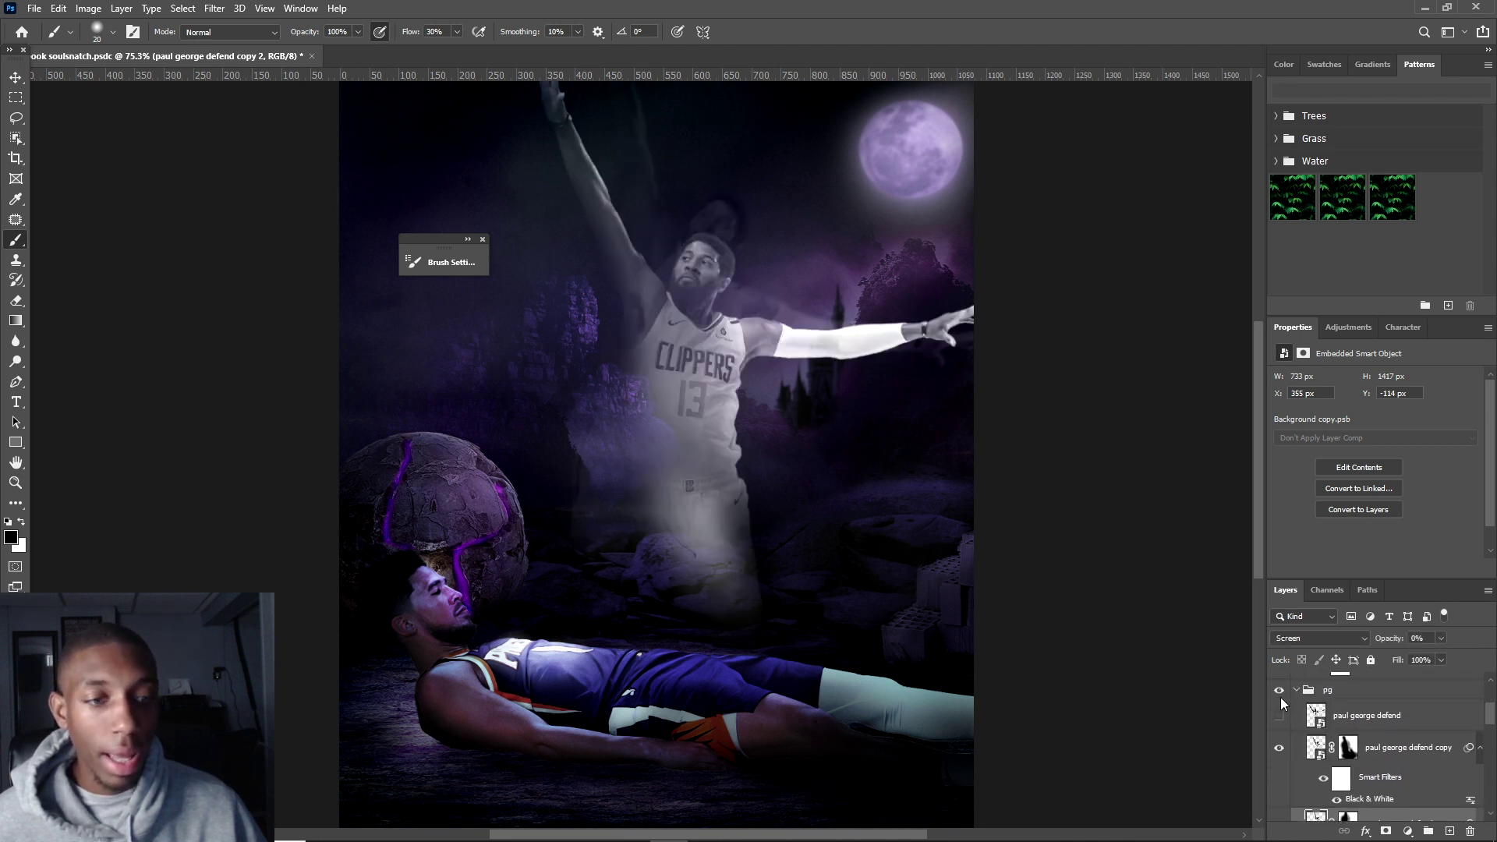
pyautogui.click(1279, 716)
pyautogui.click(1279, 716)
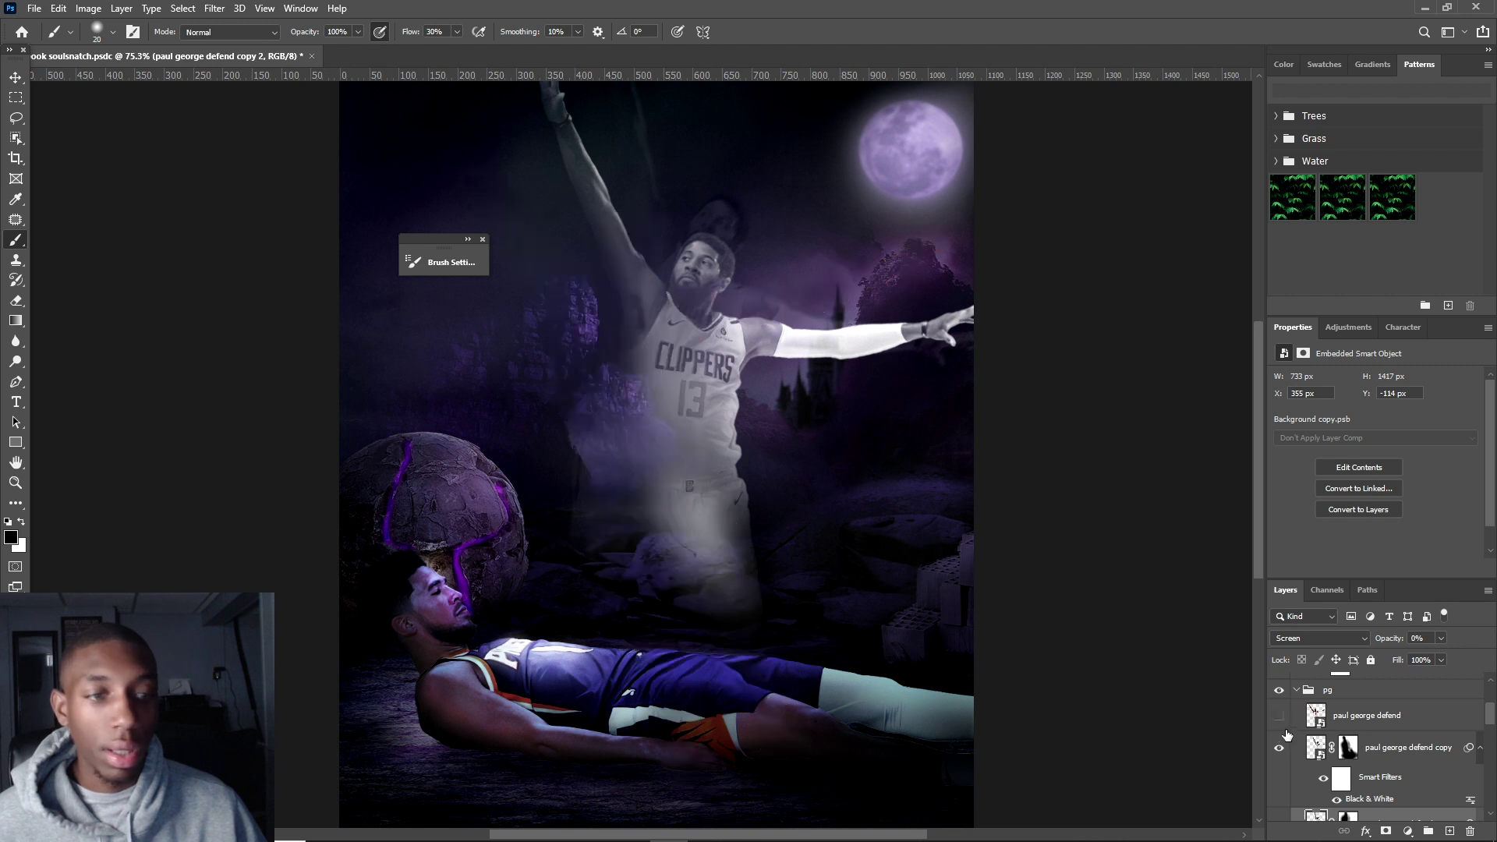
pyautogui.scroll(-2, 1282, 725)
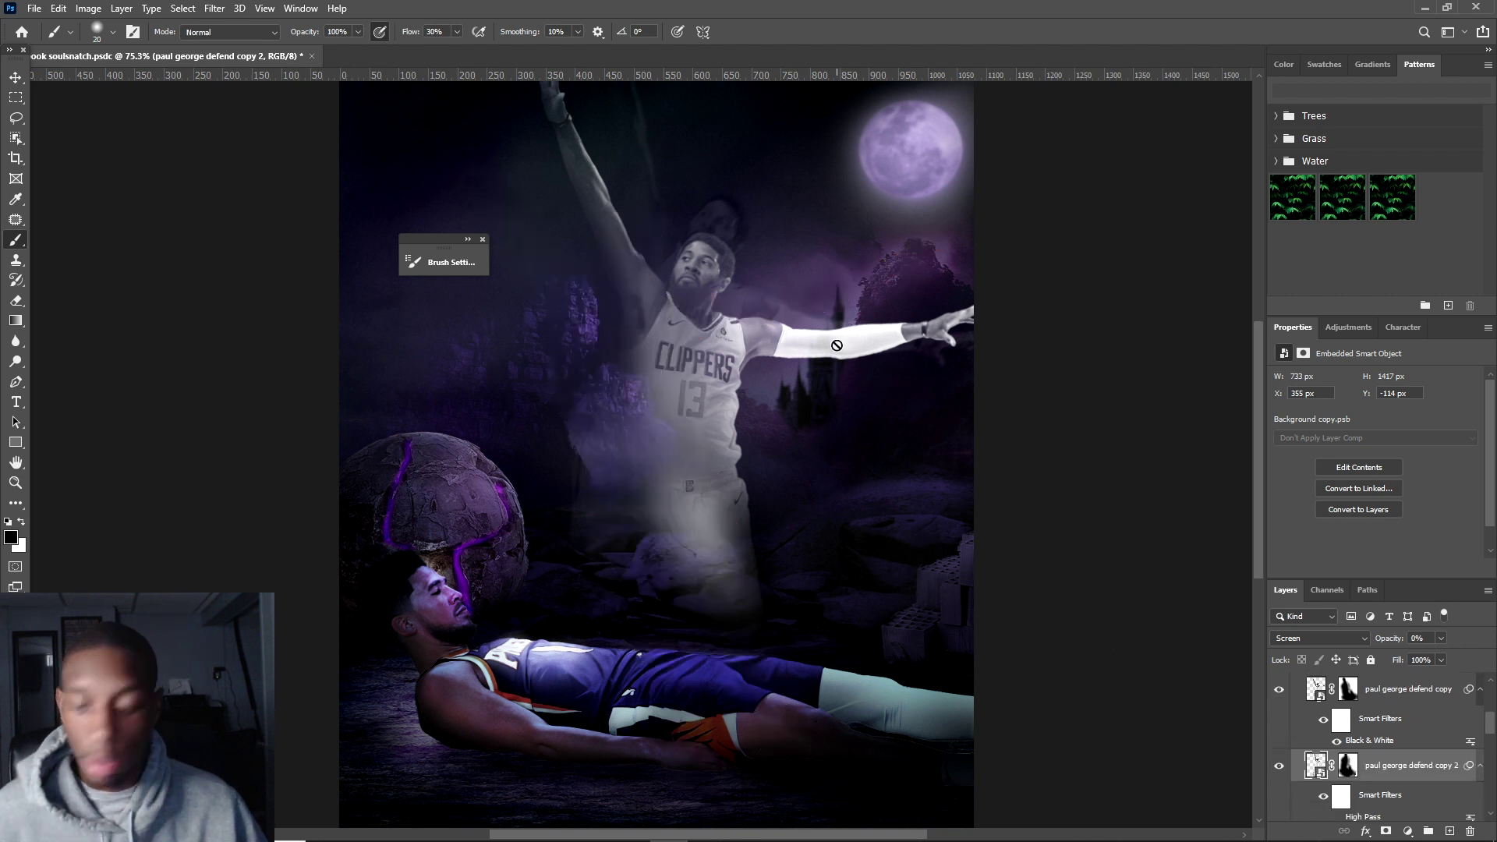
# - Pick the paul george defend copy layer, hide it, and reopen the ghost's smart object
pyautogui.press('v')
pyautogui.click(874, 357)
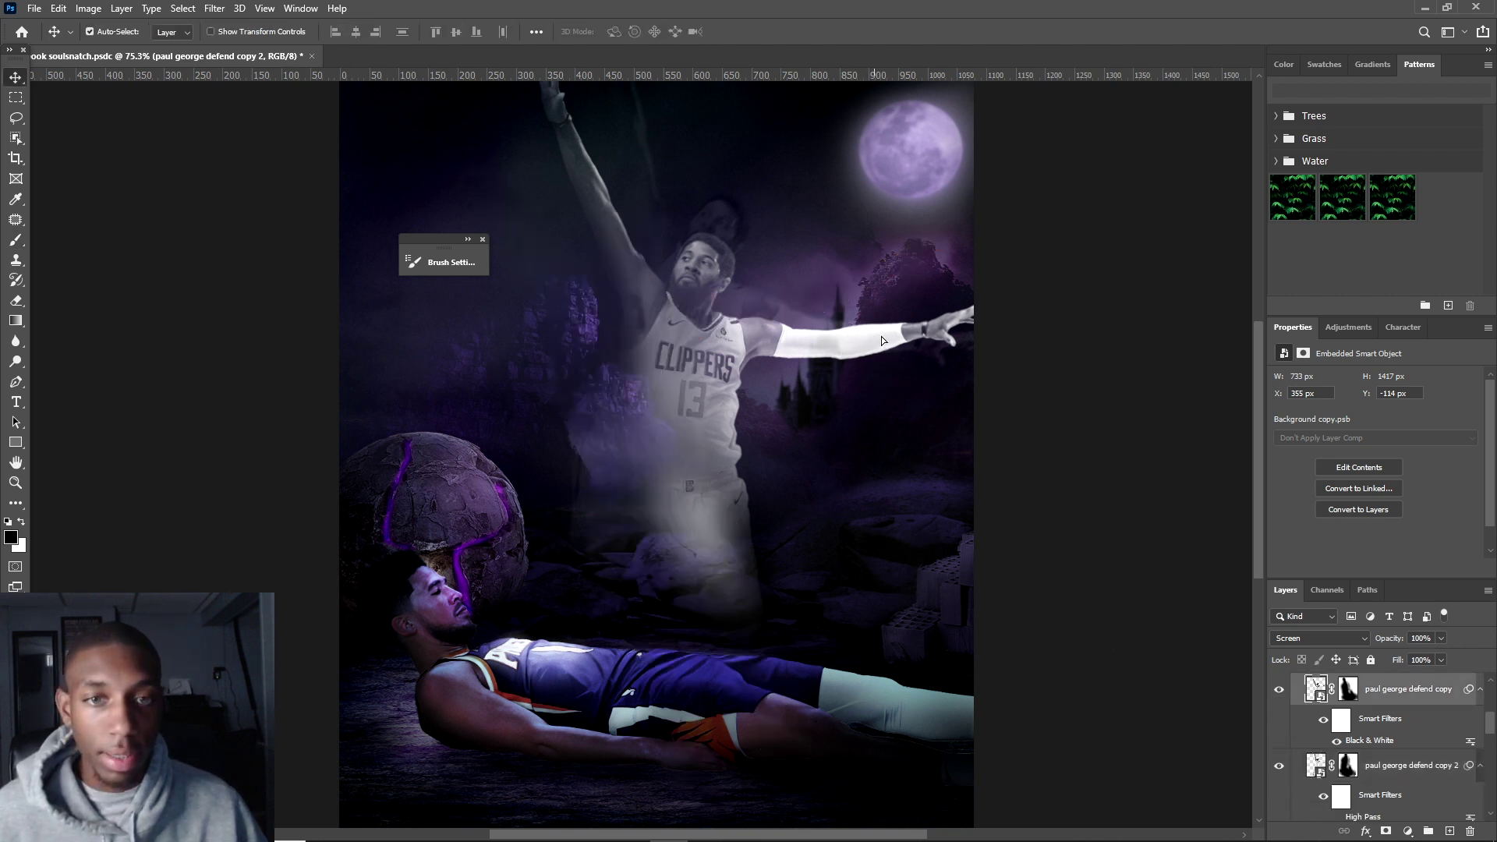
pyautogui.click(1279, 691)
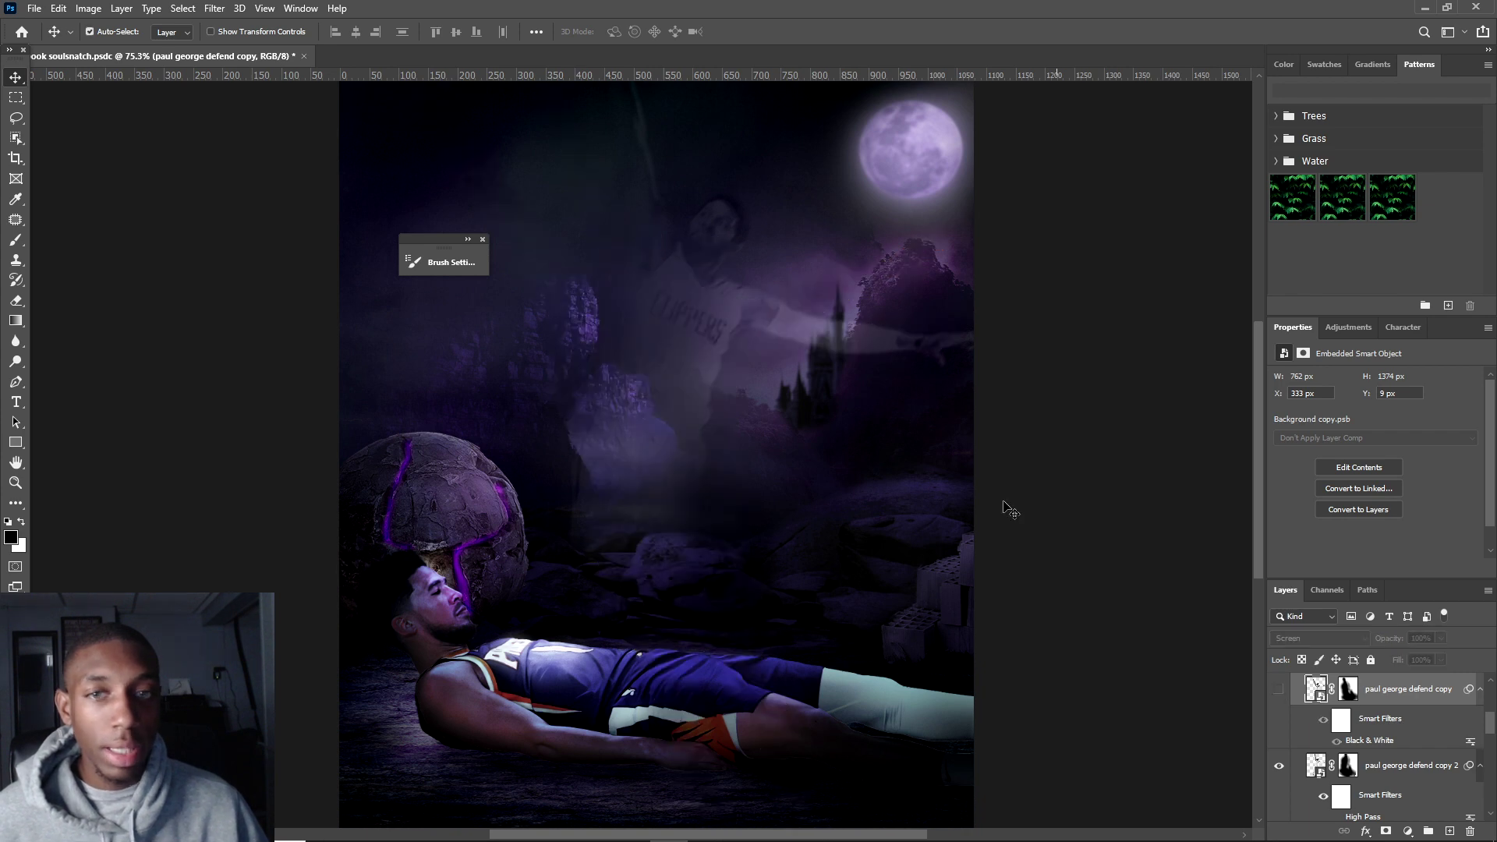
pyautogui.scroll(3, 678, 180)
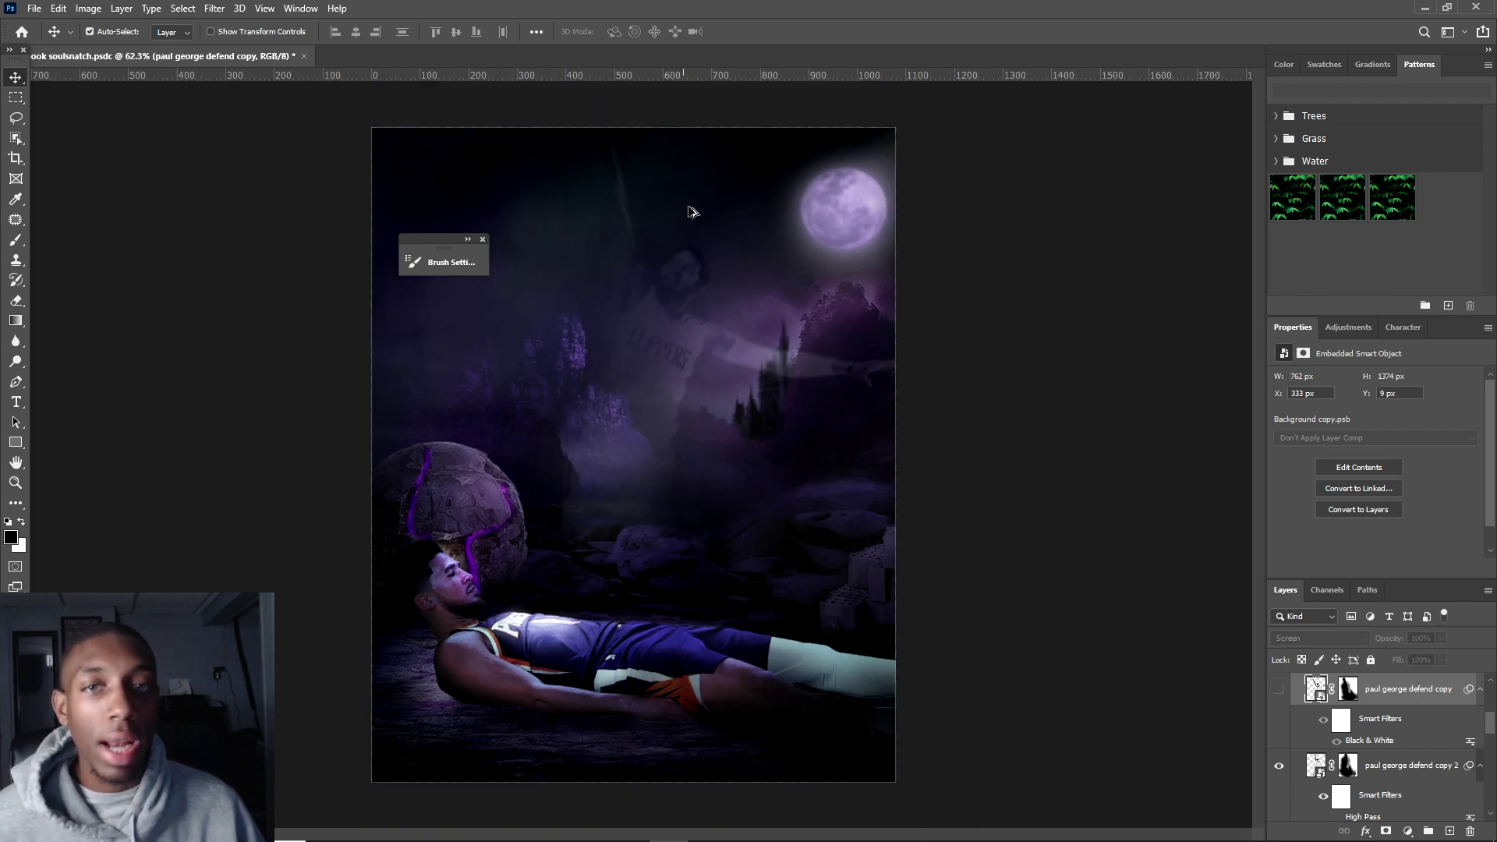
pyautogui.scroll(-1, 1323, 754)
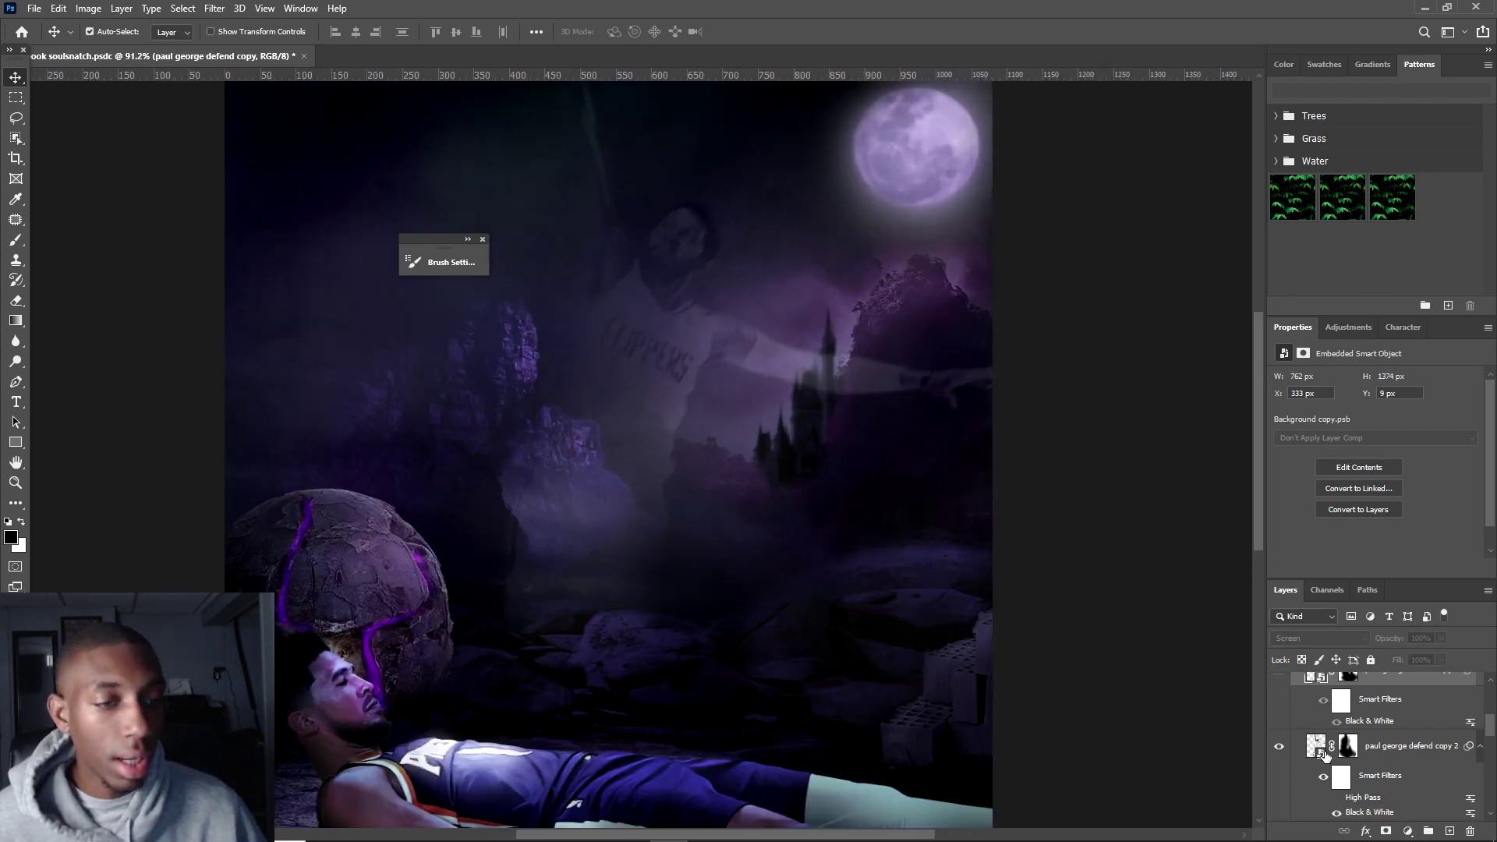
pyautogui.scroll(-4, 1321, 753)
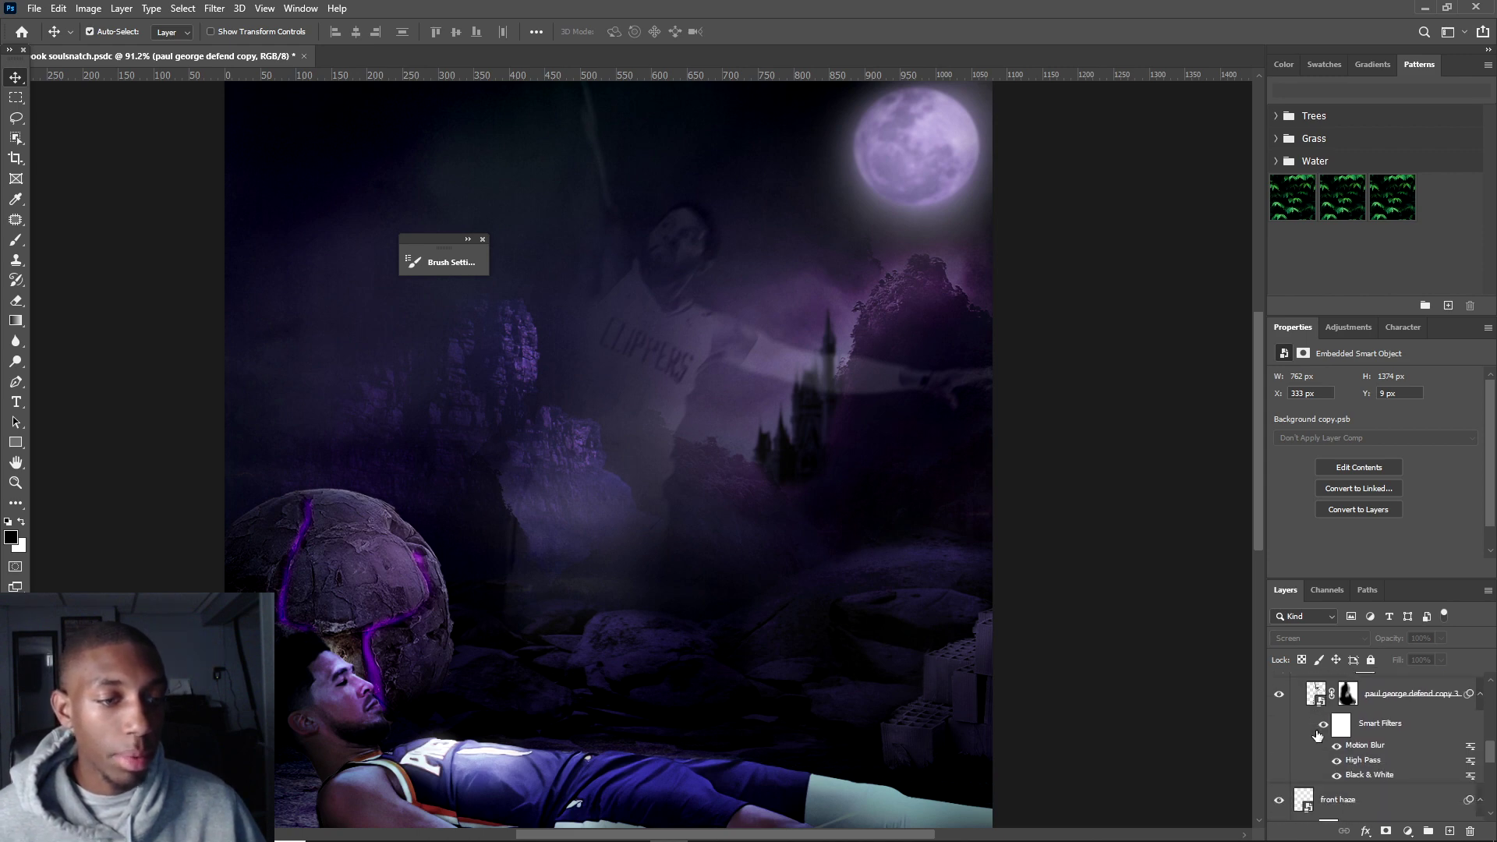
pyautogui.scroll(1, 1317, 722)
pyautogui.doubleClick(1317, 693)
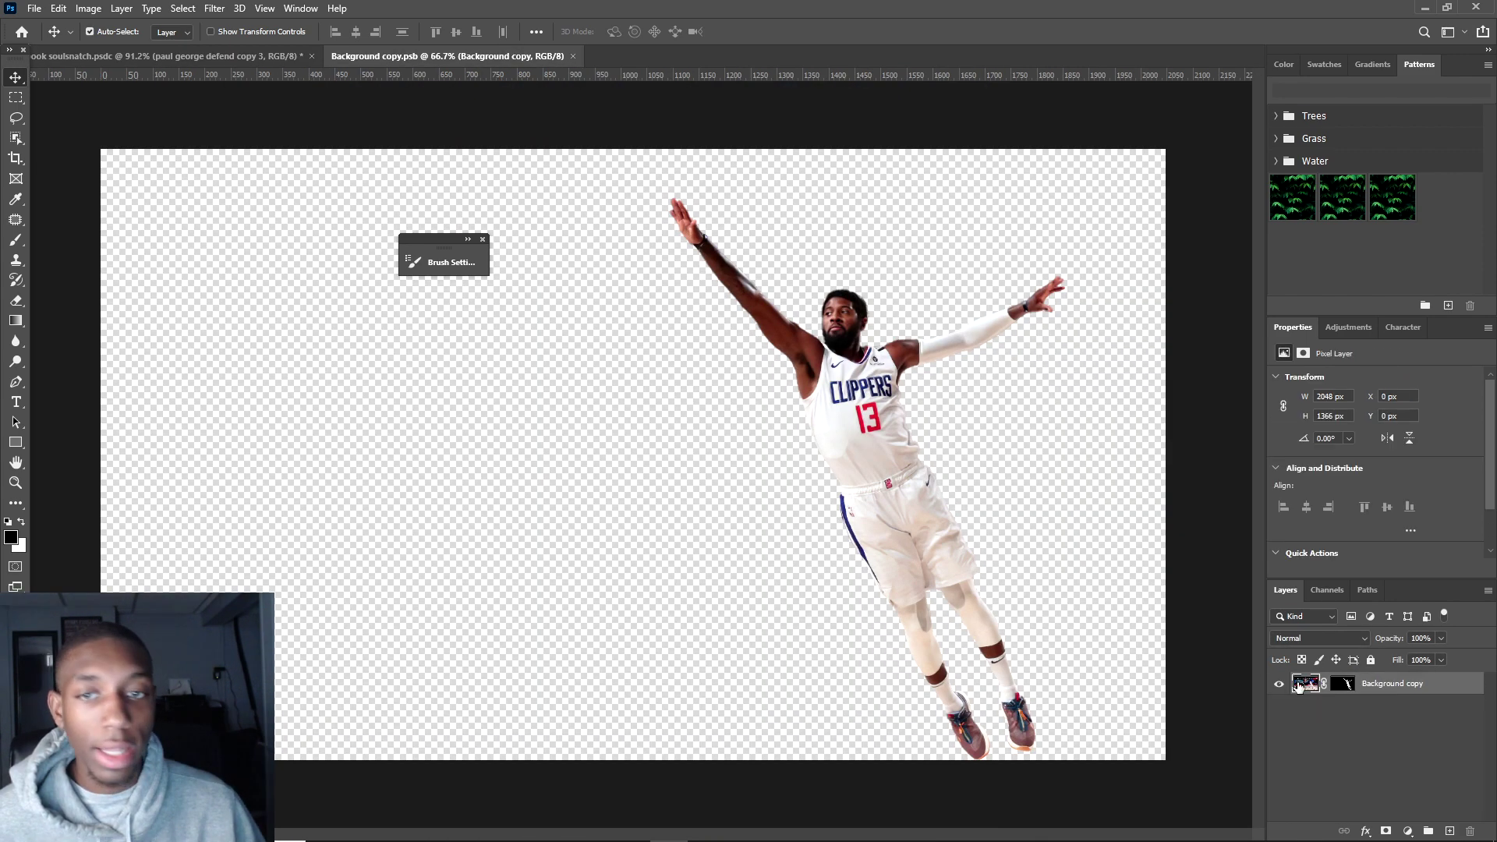
# - Apply Puppet Warp to the leaping player cutout
pyautogui.scroll(2, 745, 285)
pyautogui.click(60, 9)
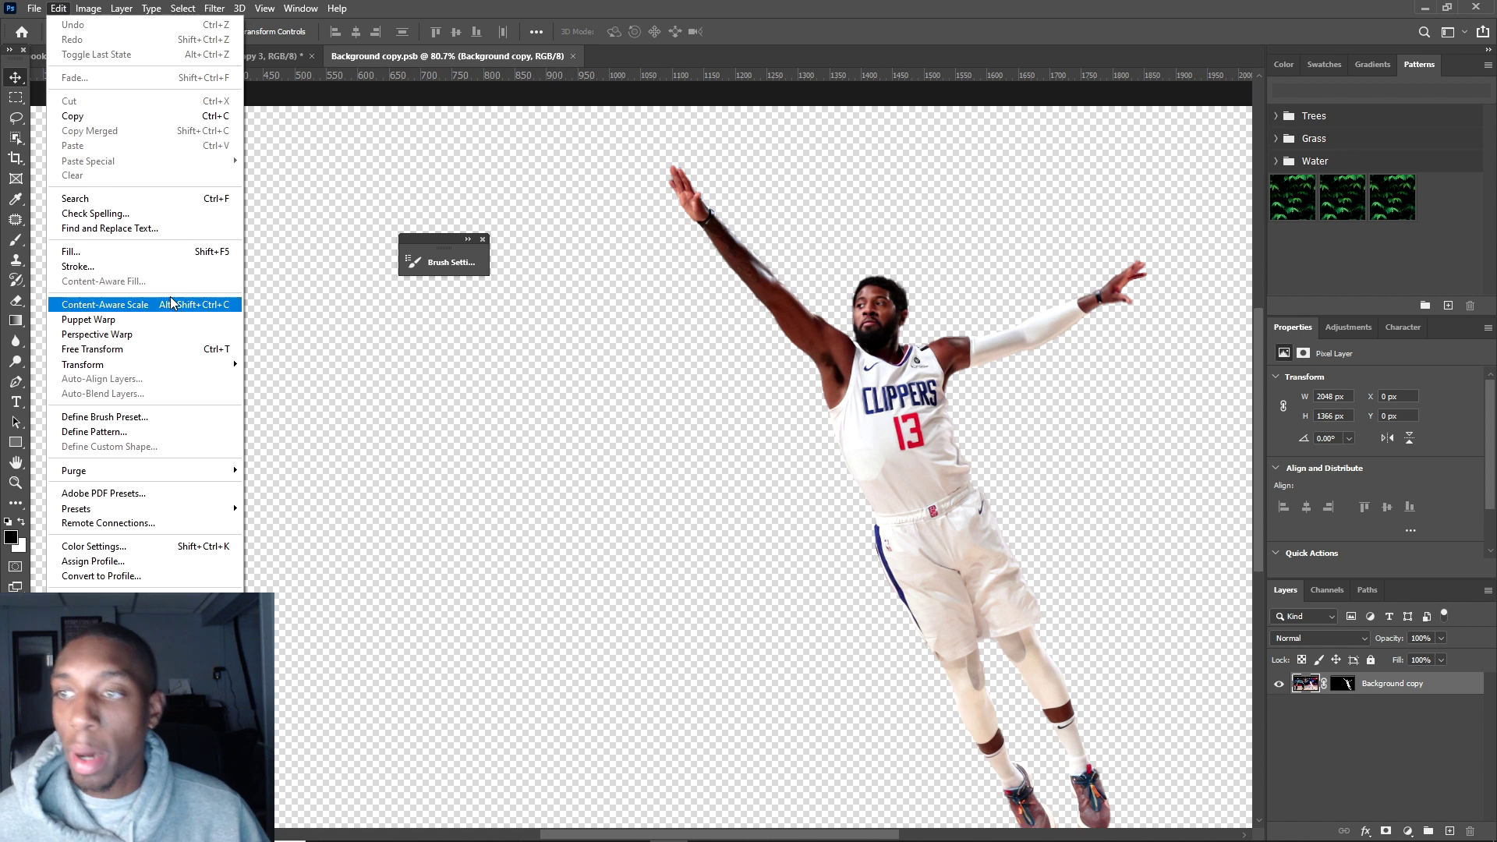
pyautogui.moveTo(84, 7)
pyautogui.click(93, 320)
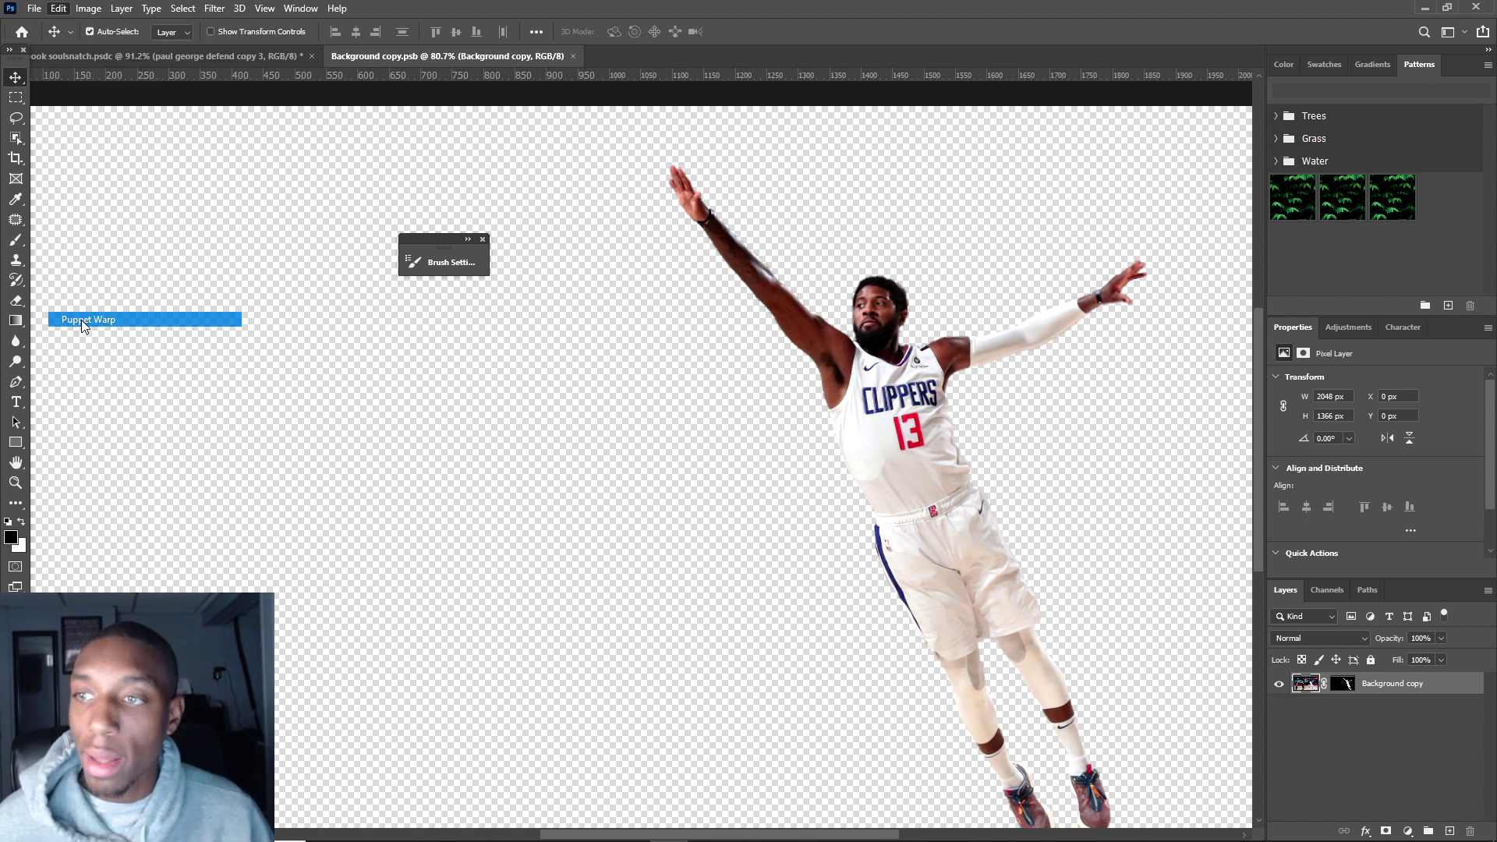
# - Pin the player's head, left shoulder, left forearm and both legs with Puppet Warp
pyautogui.click(877, 290)
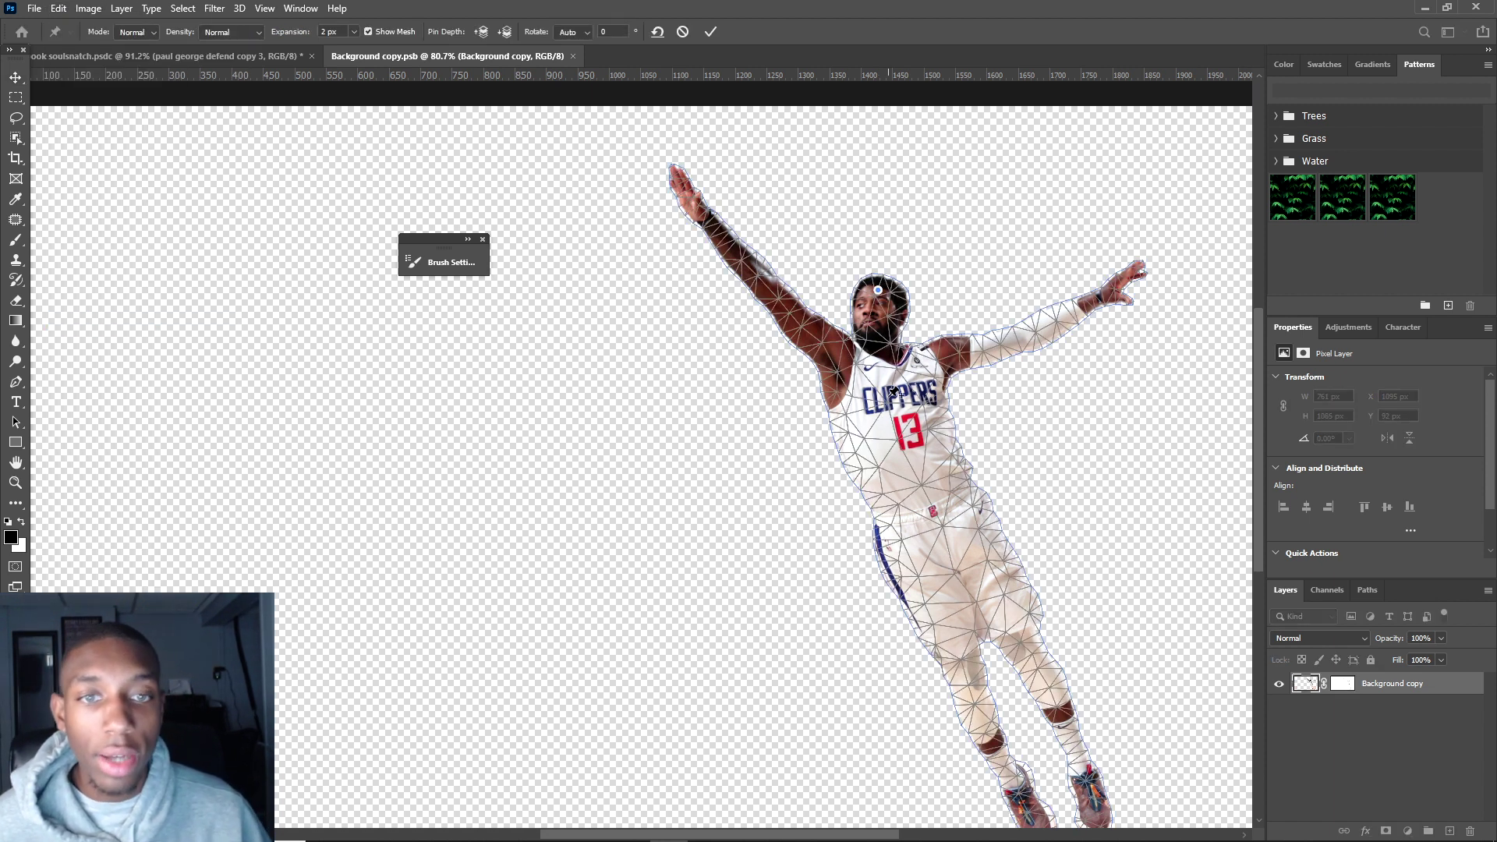
pyautogui.click(958, 362)
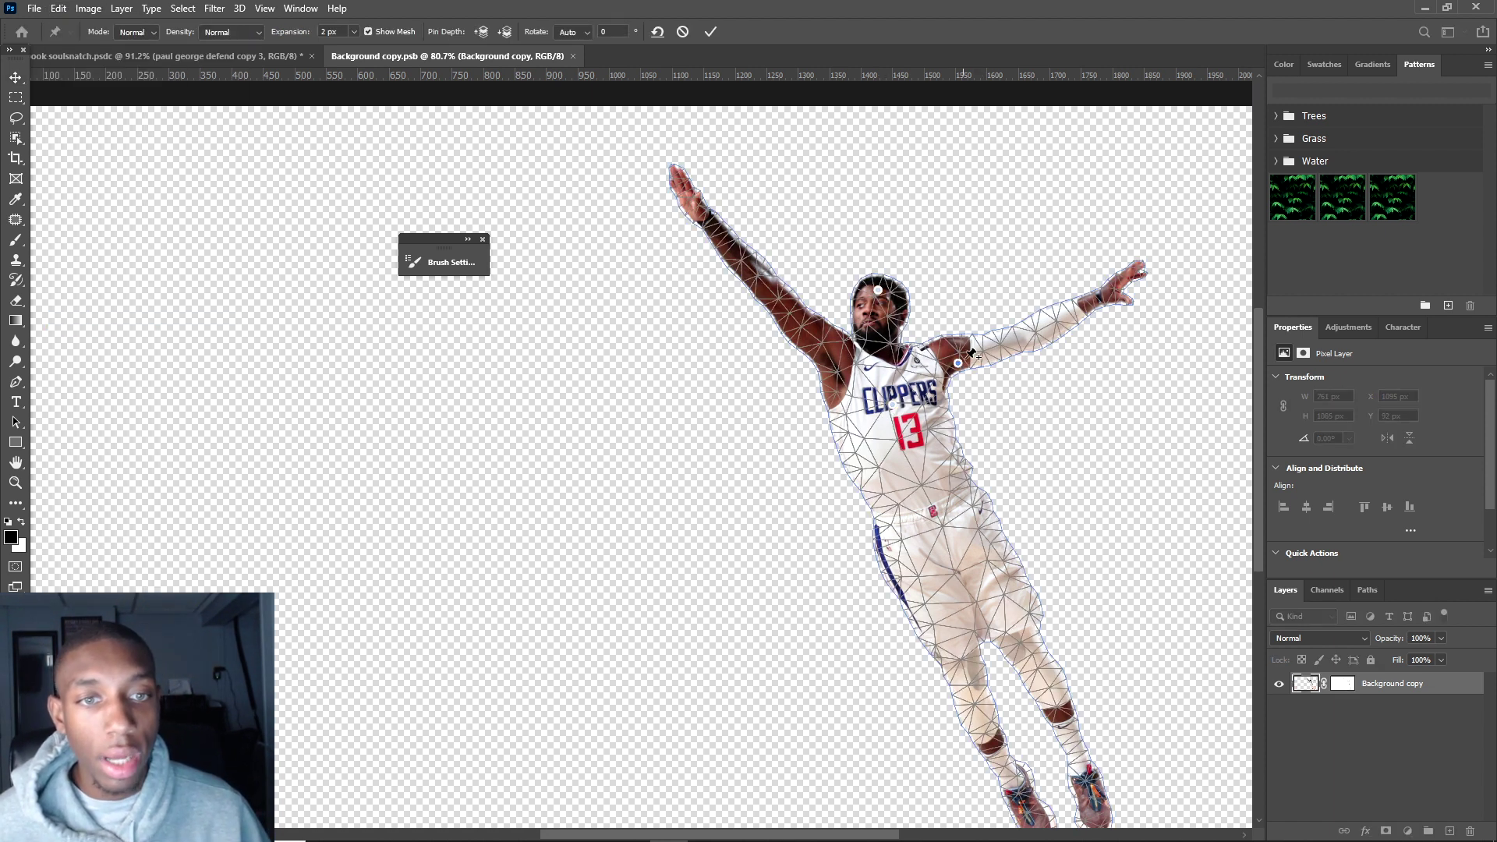
pyautogui.click(796, 326)
pyautogui.click(965, 686)
pyautogui.click(1036, 676)
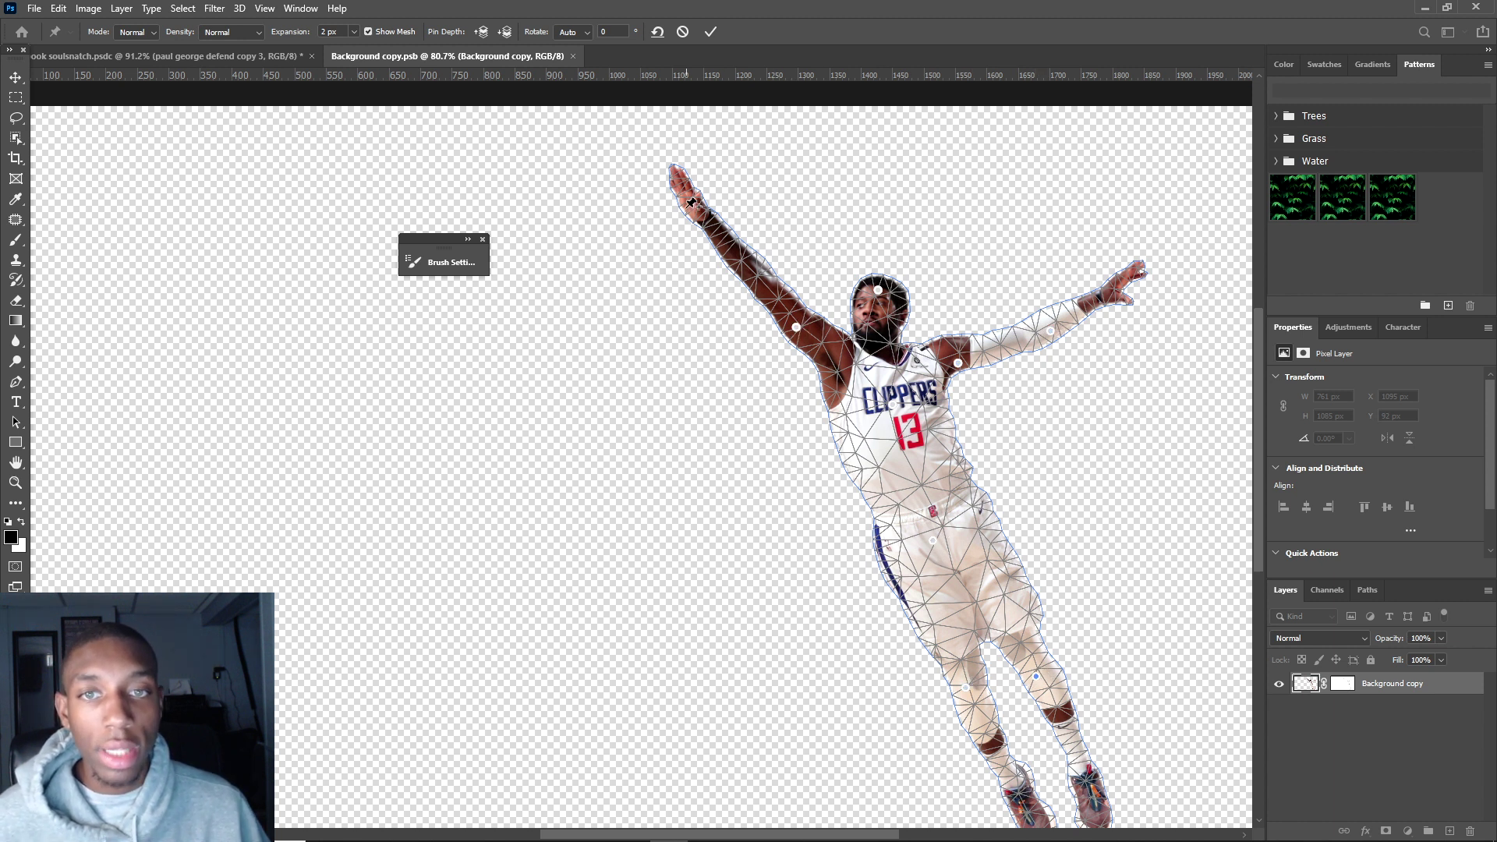
# - Curl the raised hand down, bring the bent arm in front, then cancel the warp
pyautogui.click(675, 181)
pyautogui.moveTo(675, 183); pyautogui.dragTo(843, 359)
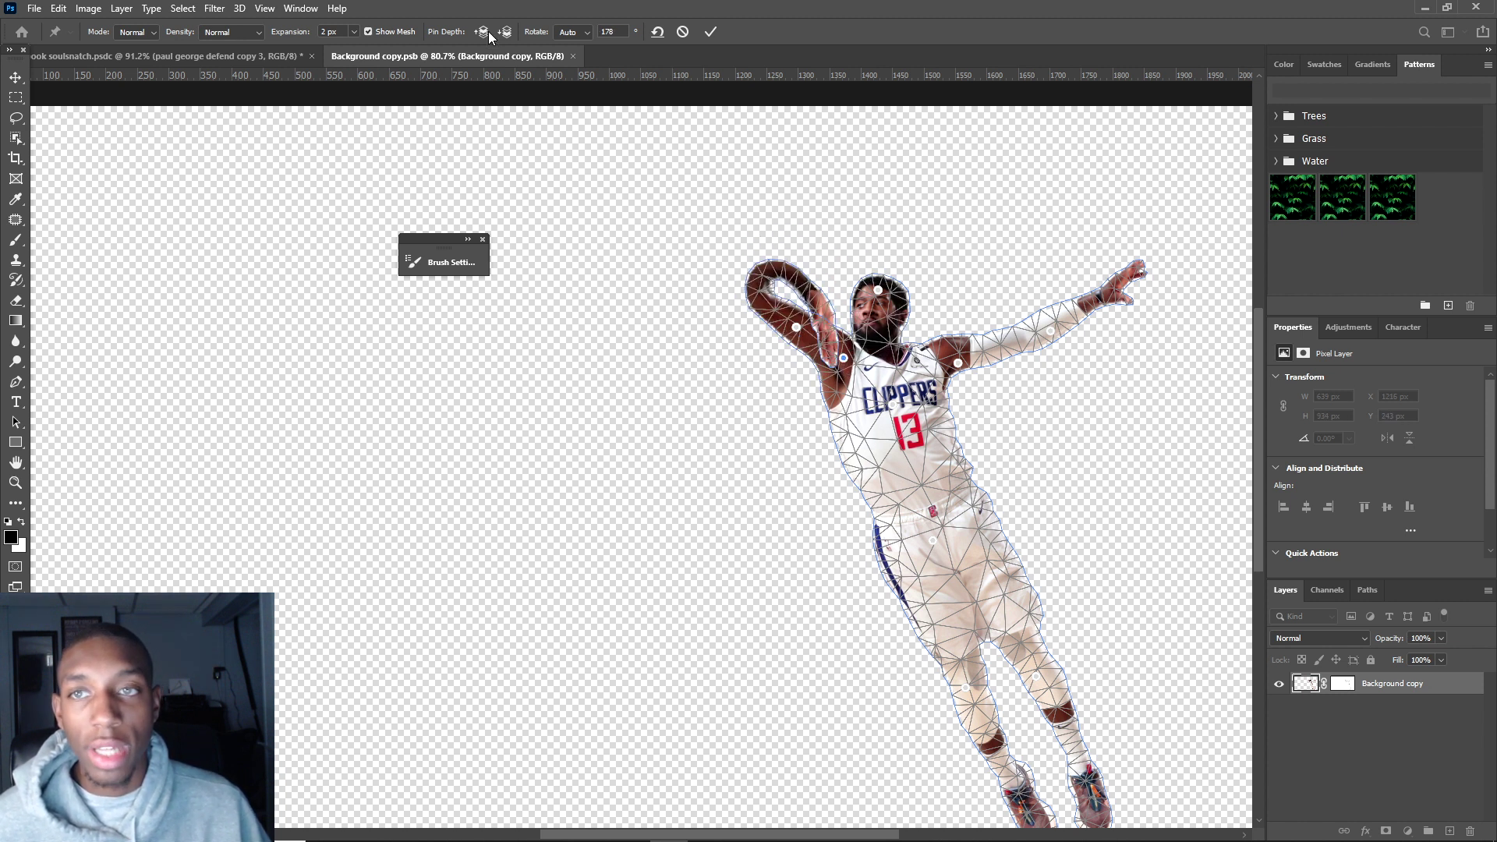
pyautogui.click(505, 31)
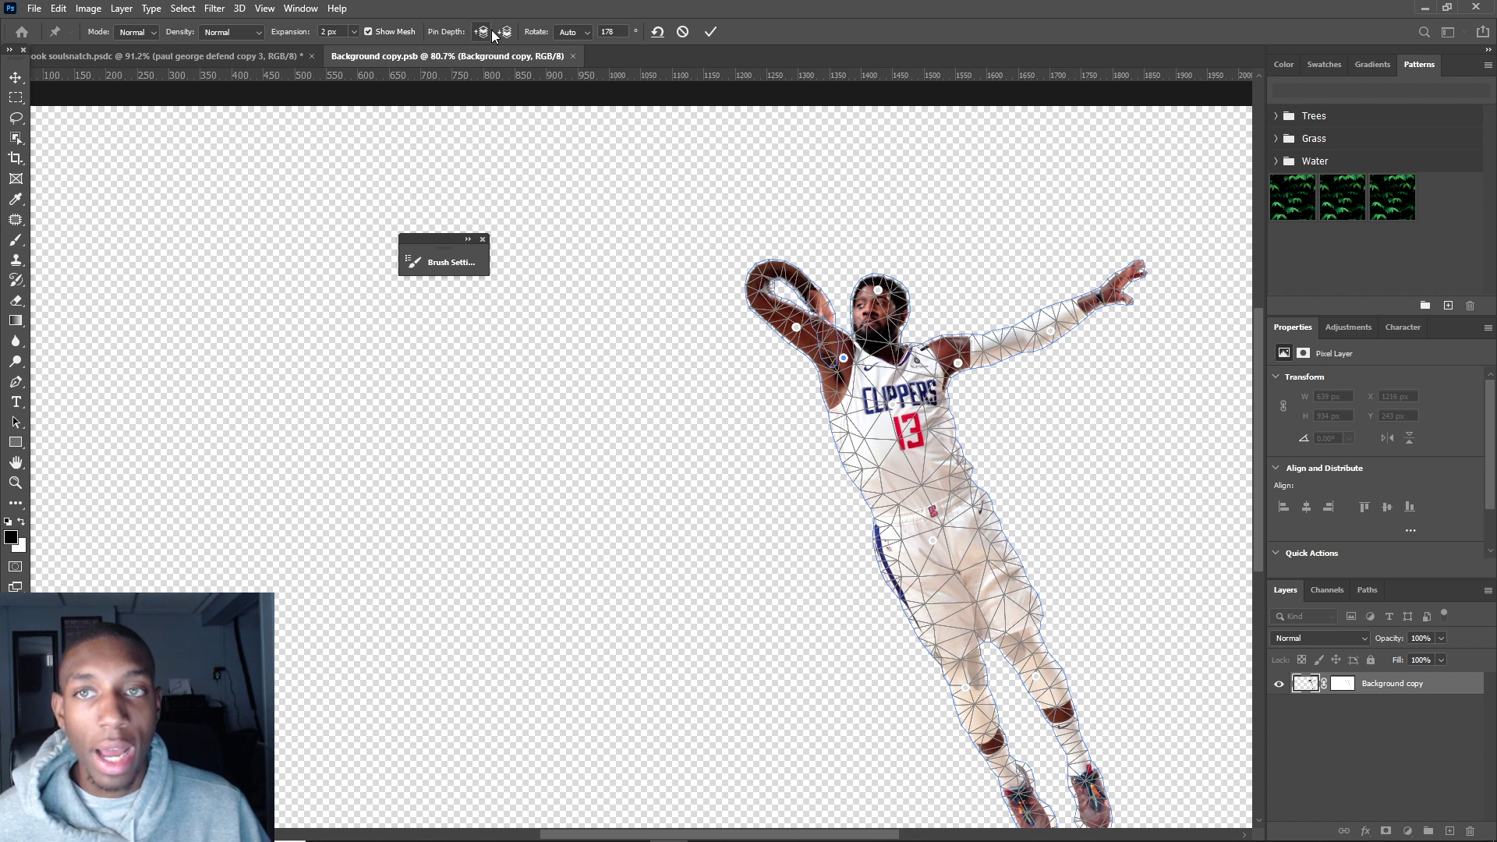
pyautogui.click(482, 32)
pyautogui.click(504, 32)
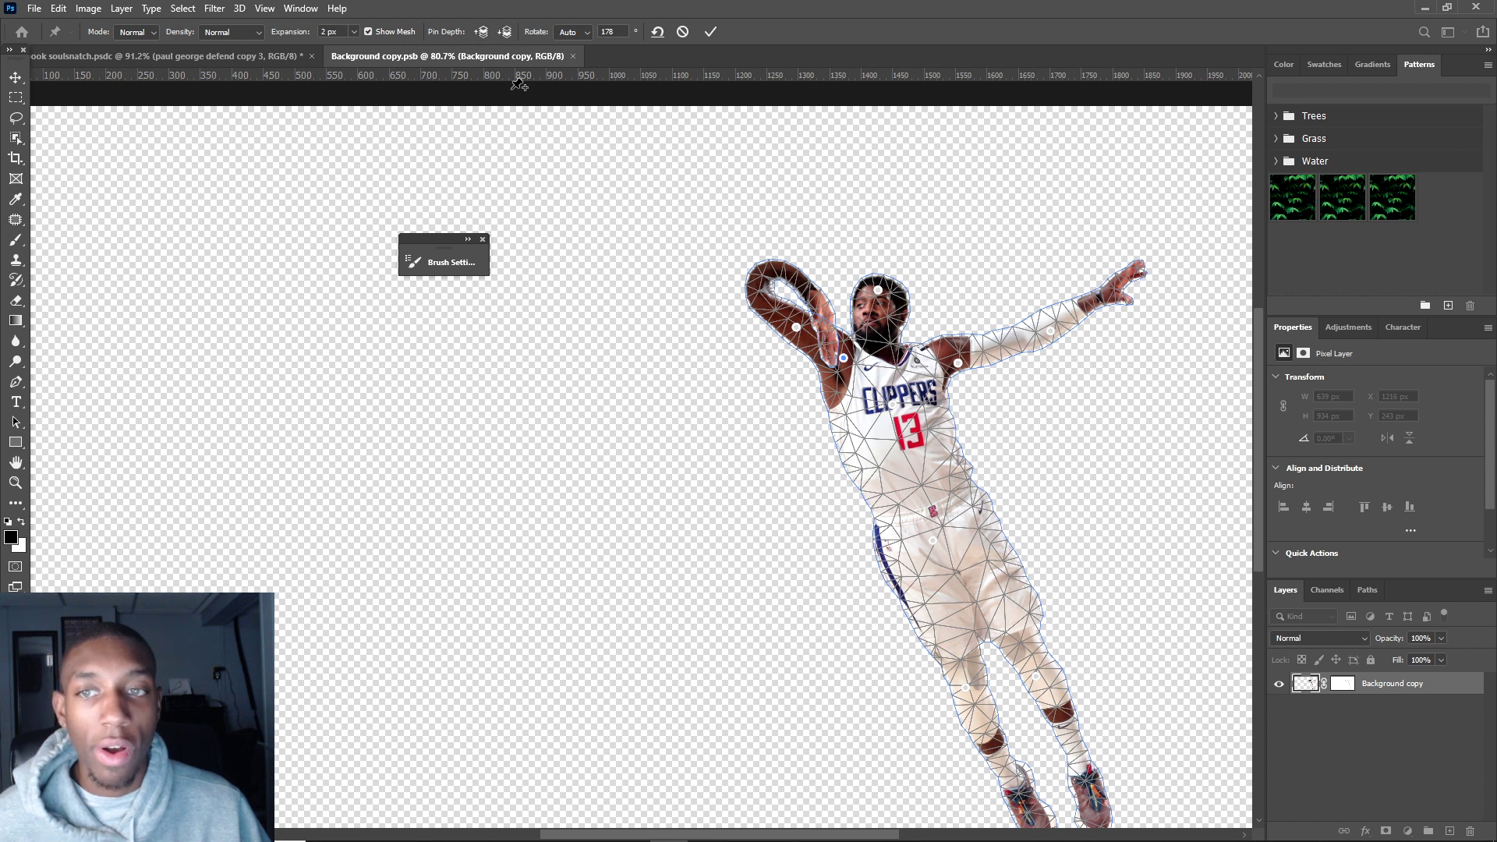
pyautogui.click(682, 32)
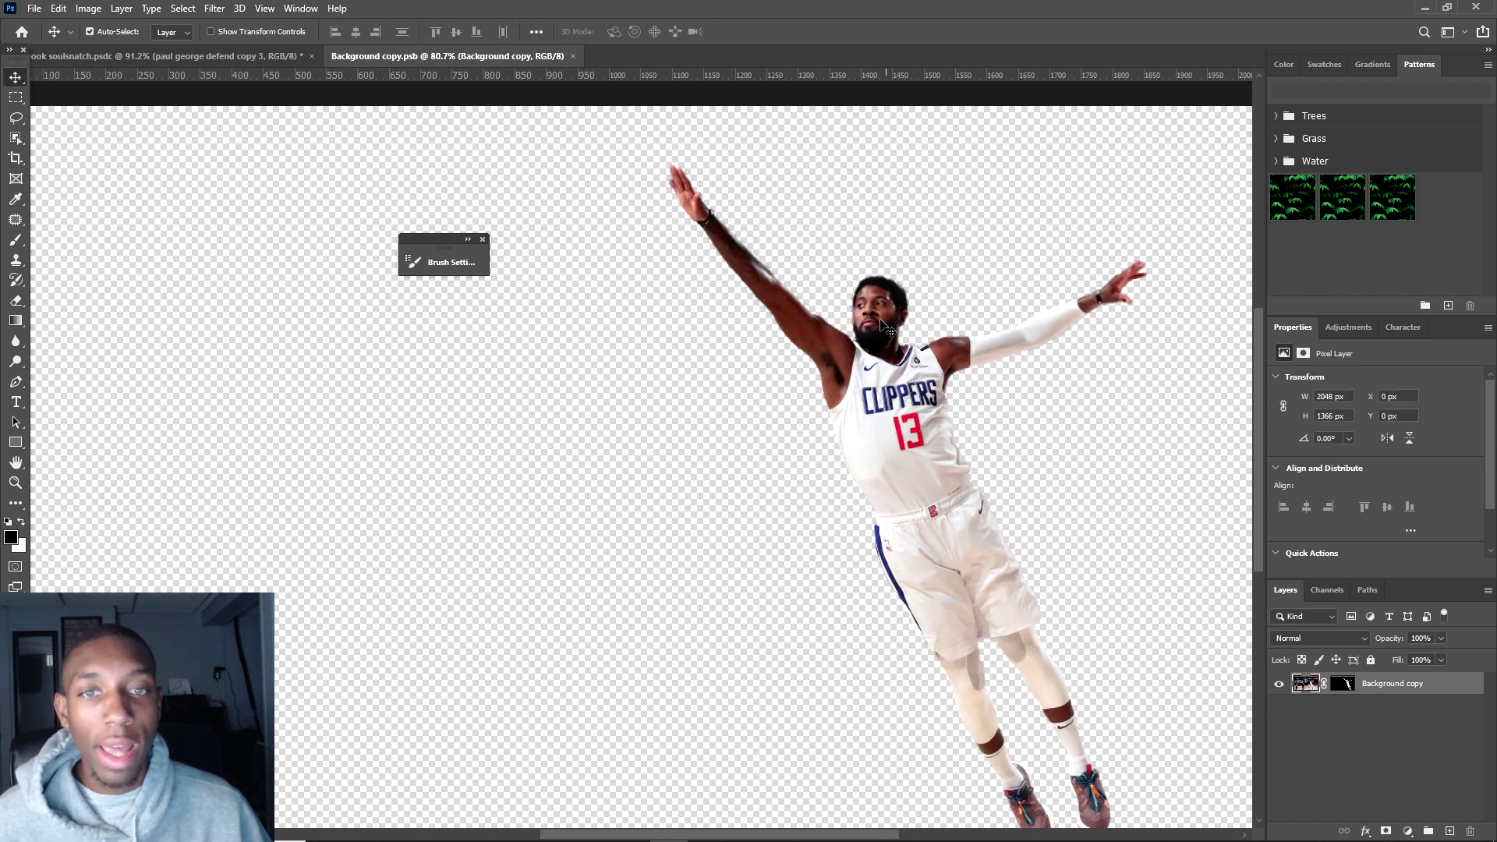
# - Close Background copy.psb, collapse the pg group and fit the poster in the window
pyautogui.click(574, 54)
pyautogui.hotkey('ctrl', '0')
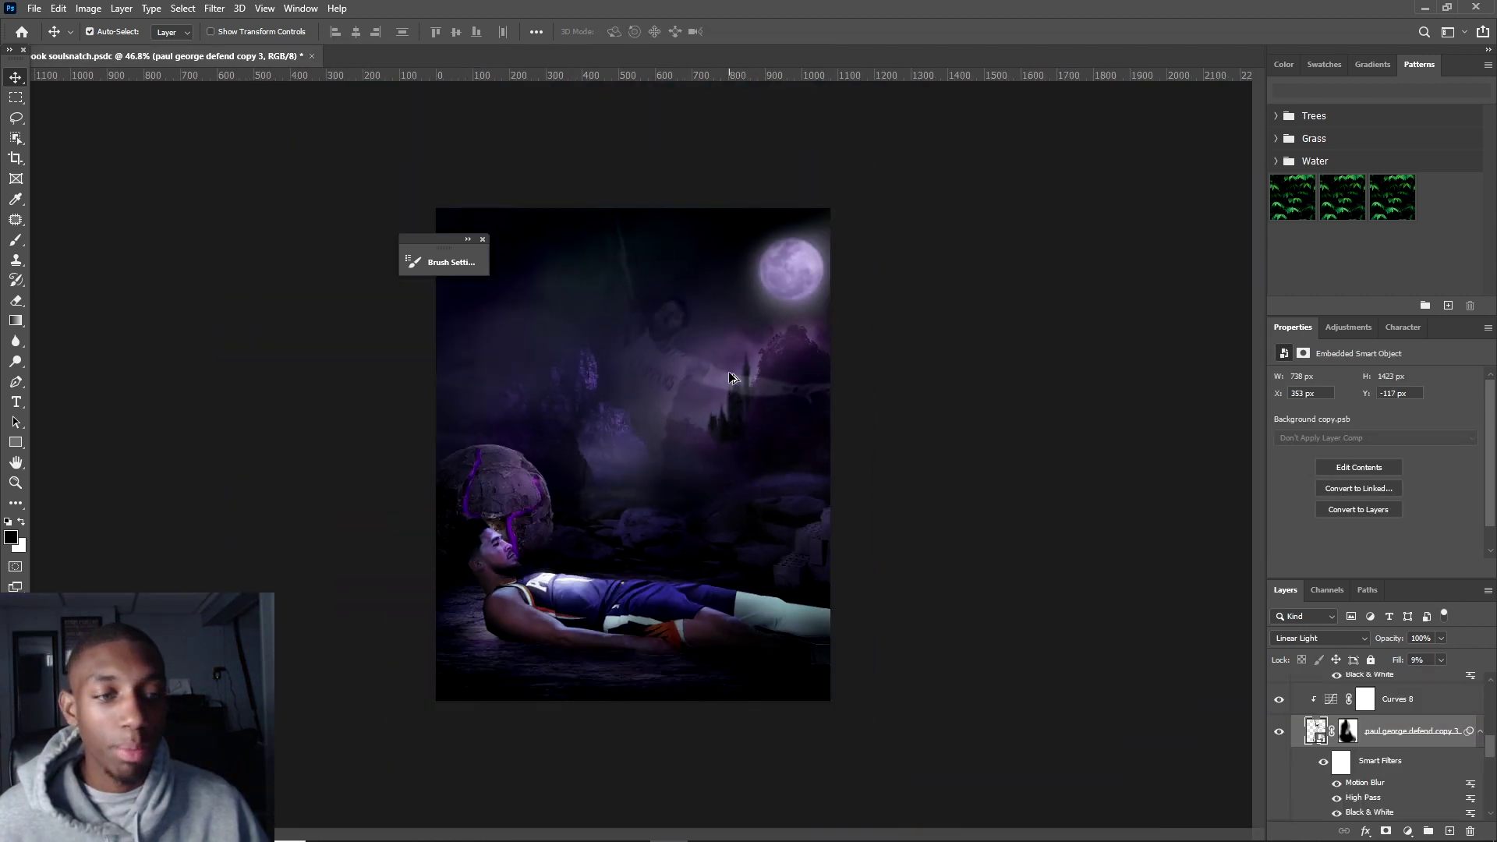
pyautogui.scroll(10, 1401, 701)
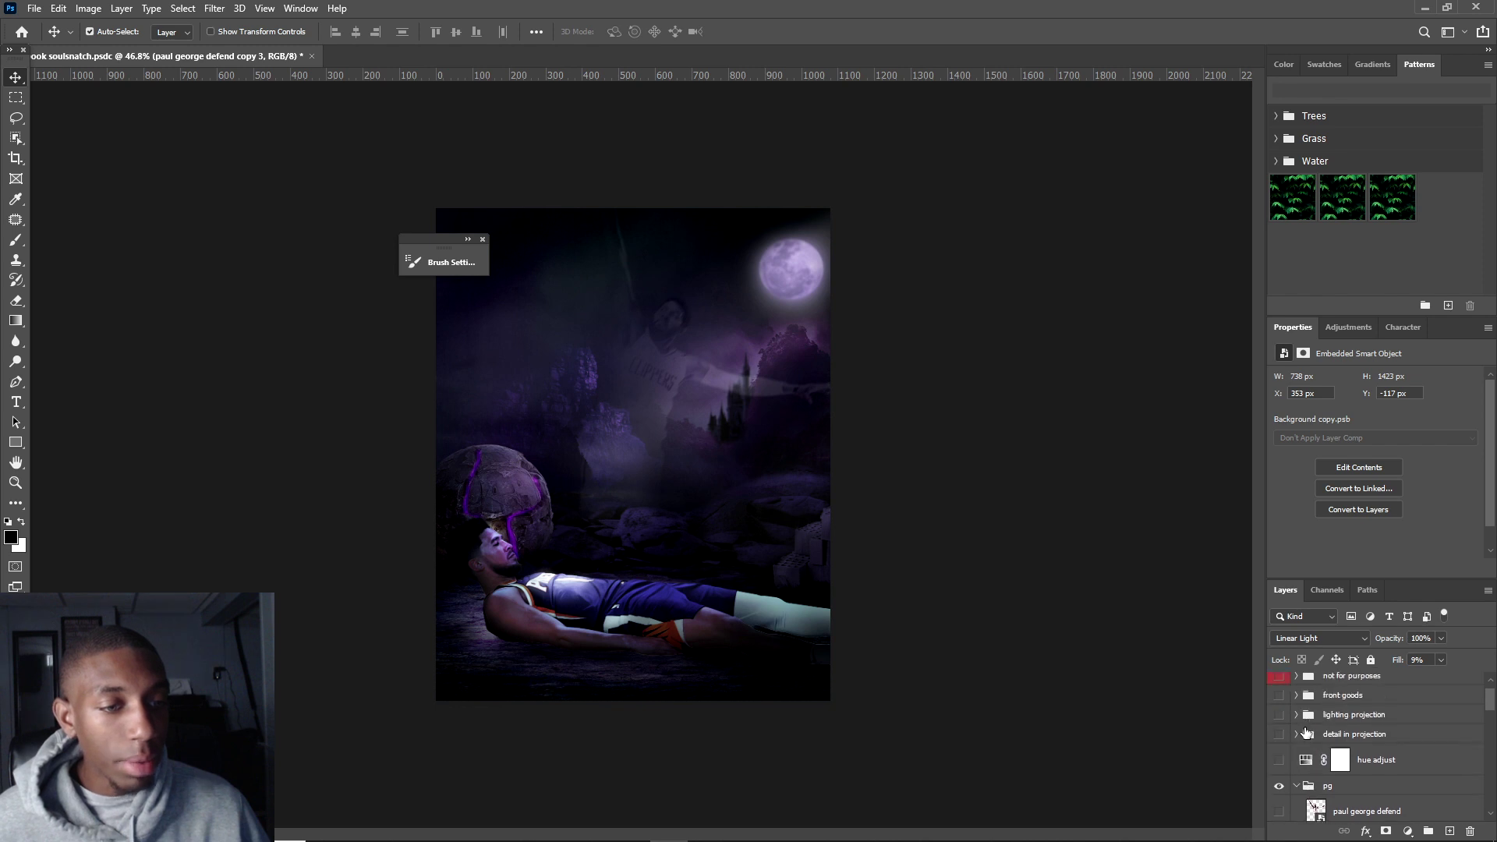
pyautogui.click(1297, 786)
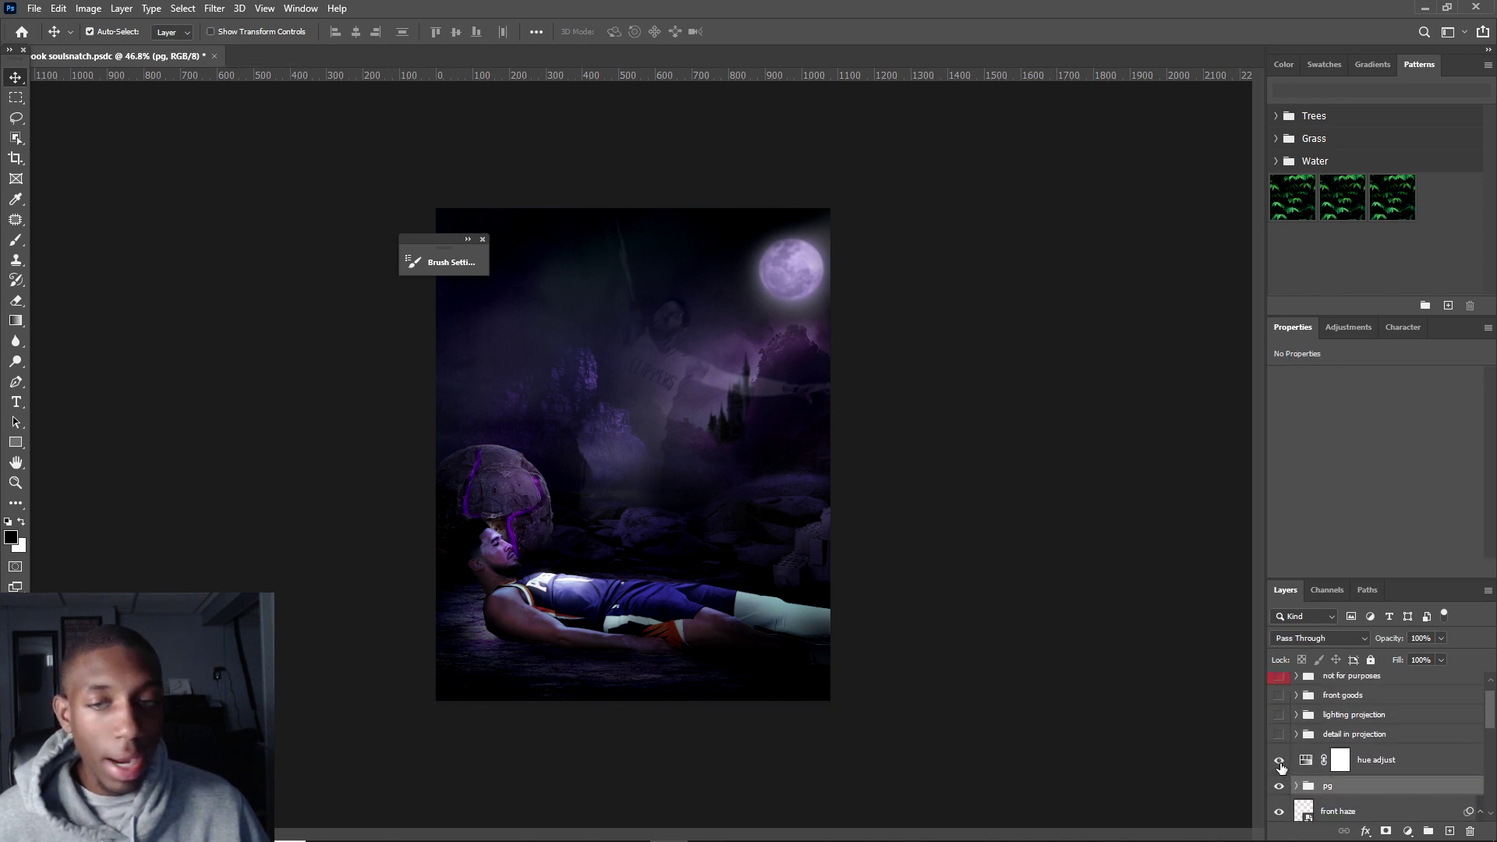
pyautogui.scroll(-3, 623, 437)
pyautogui.hotkey('ctrl', '0')
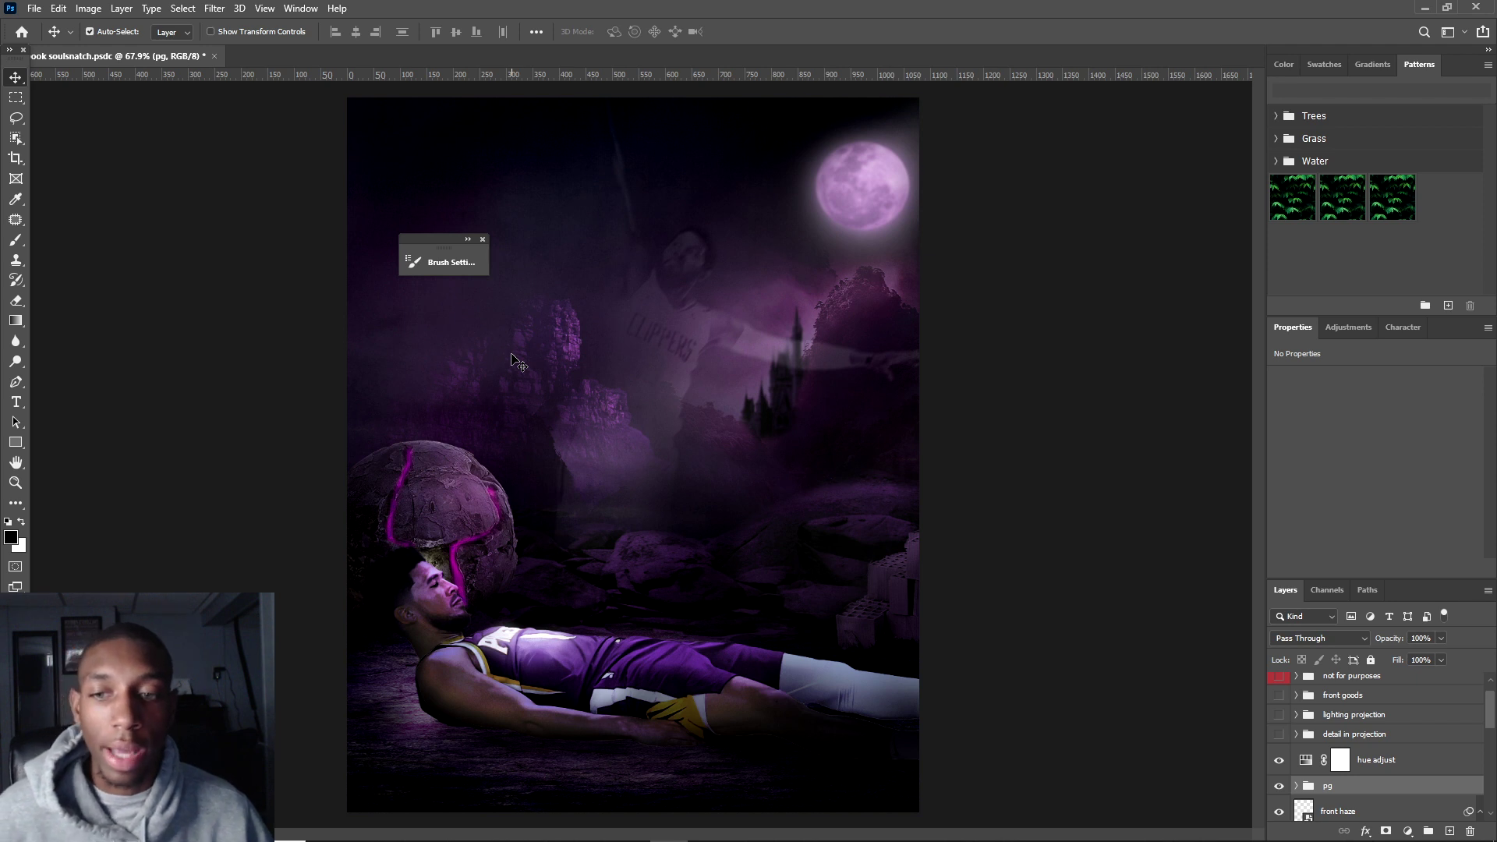
# - Turn on the detail in projection group over the misty purple cliffs
pyautogui.click(1279, 735)
pyautogui.scroll(-2, 614, 348)
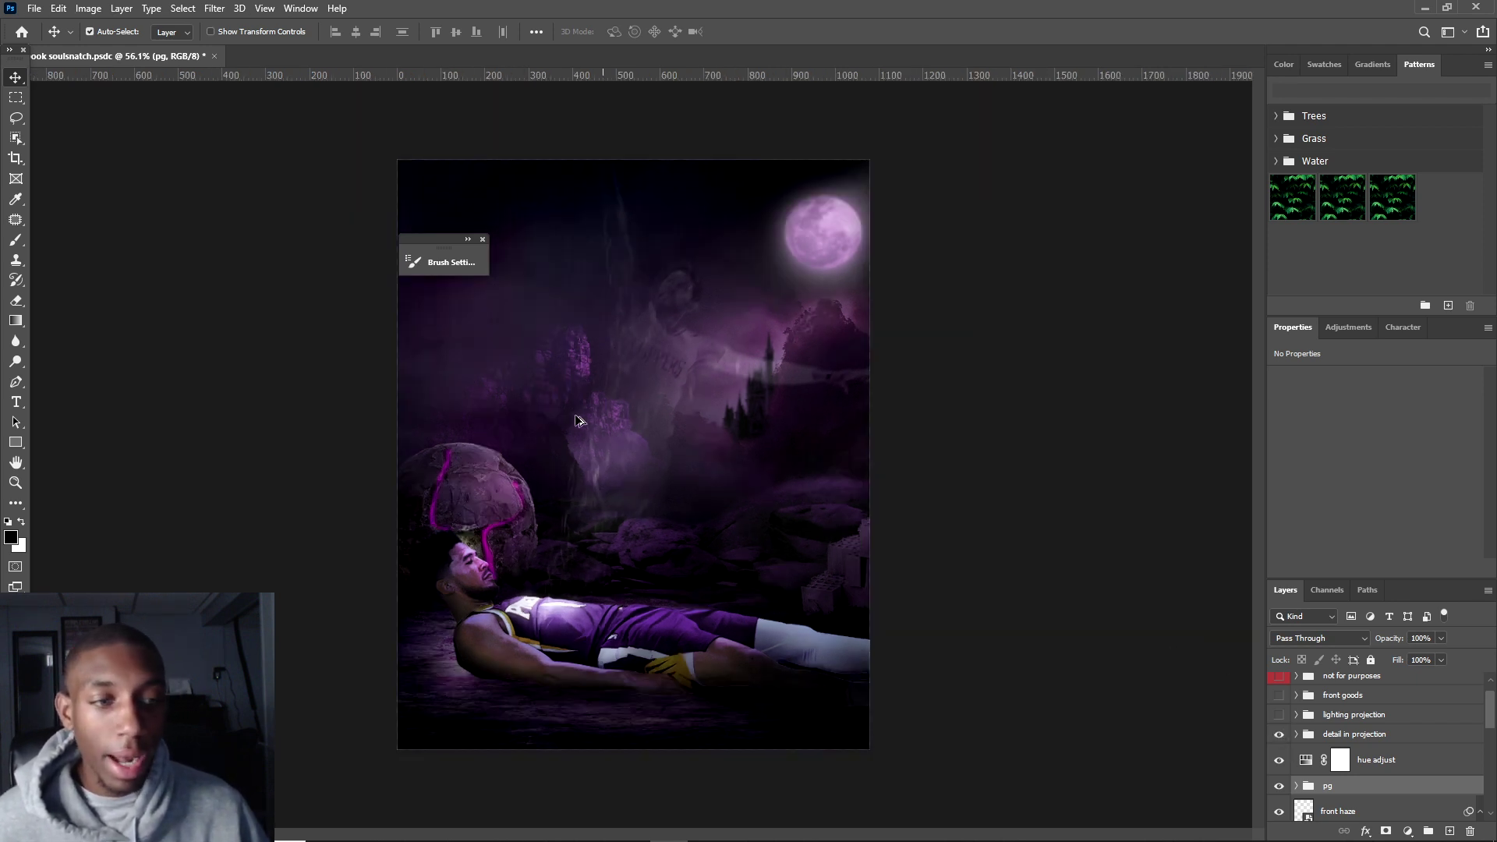
pyautogui.scroll(8, 575, 417)
pyautogui.scroll(-3, 729, 374)
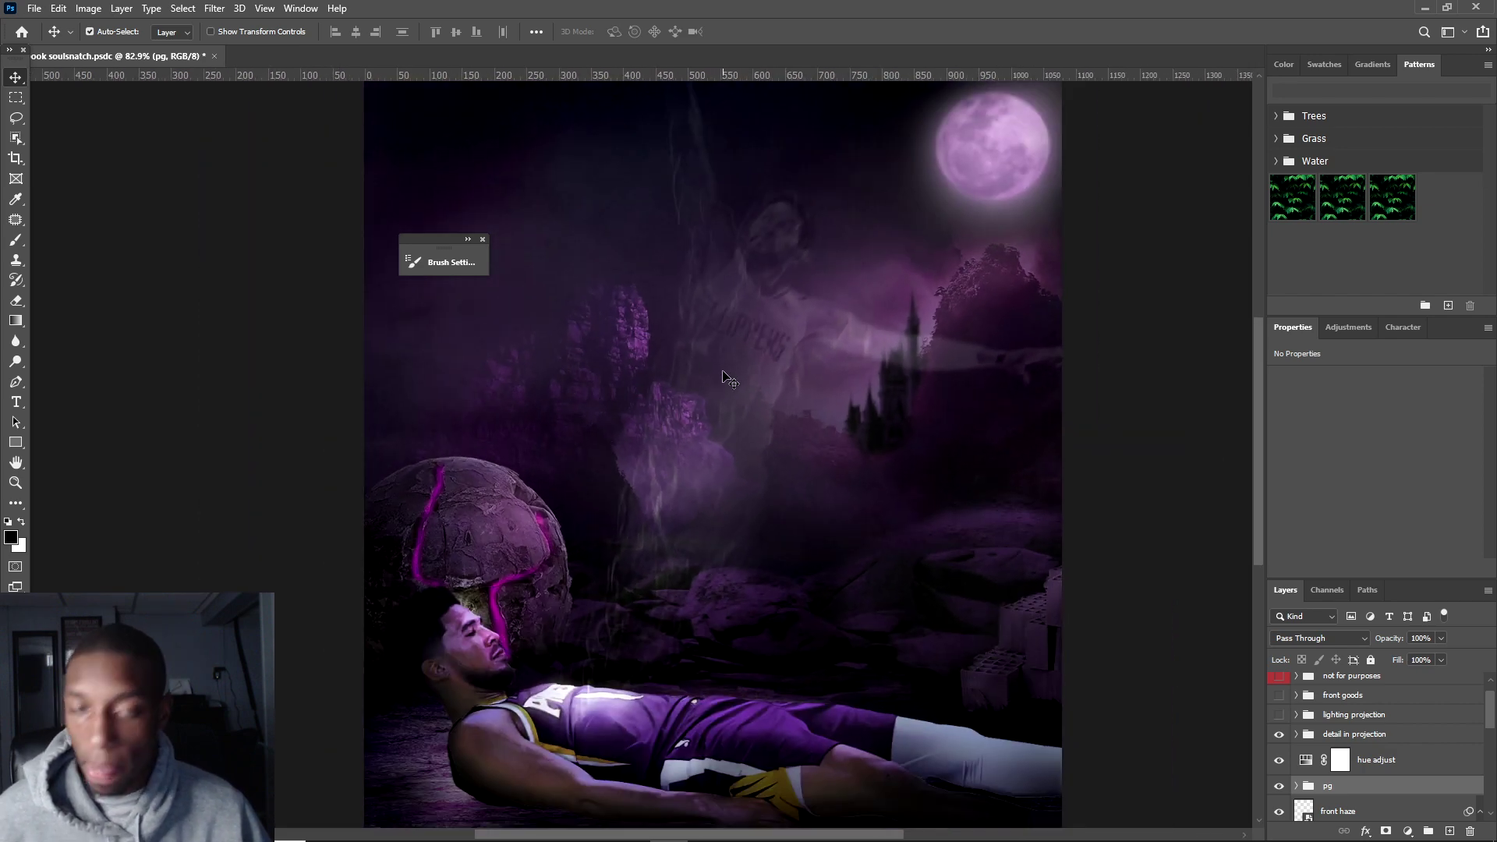
pyautogui.scroll(3, 653, 544)
pyautogui.scroll(-1, 653, 544)
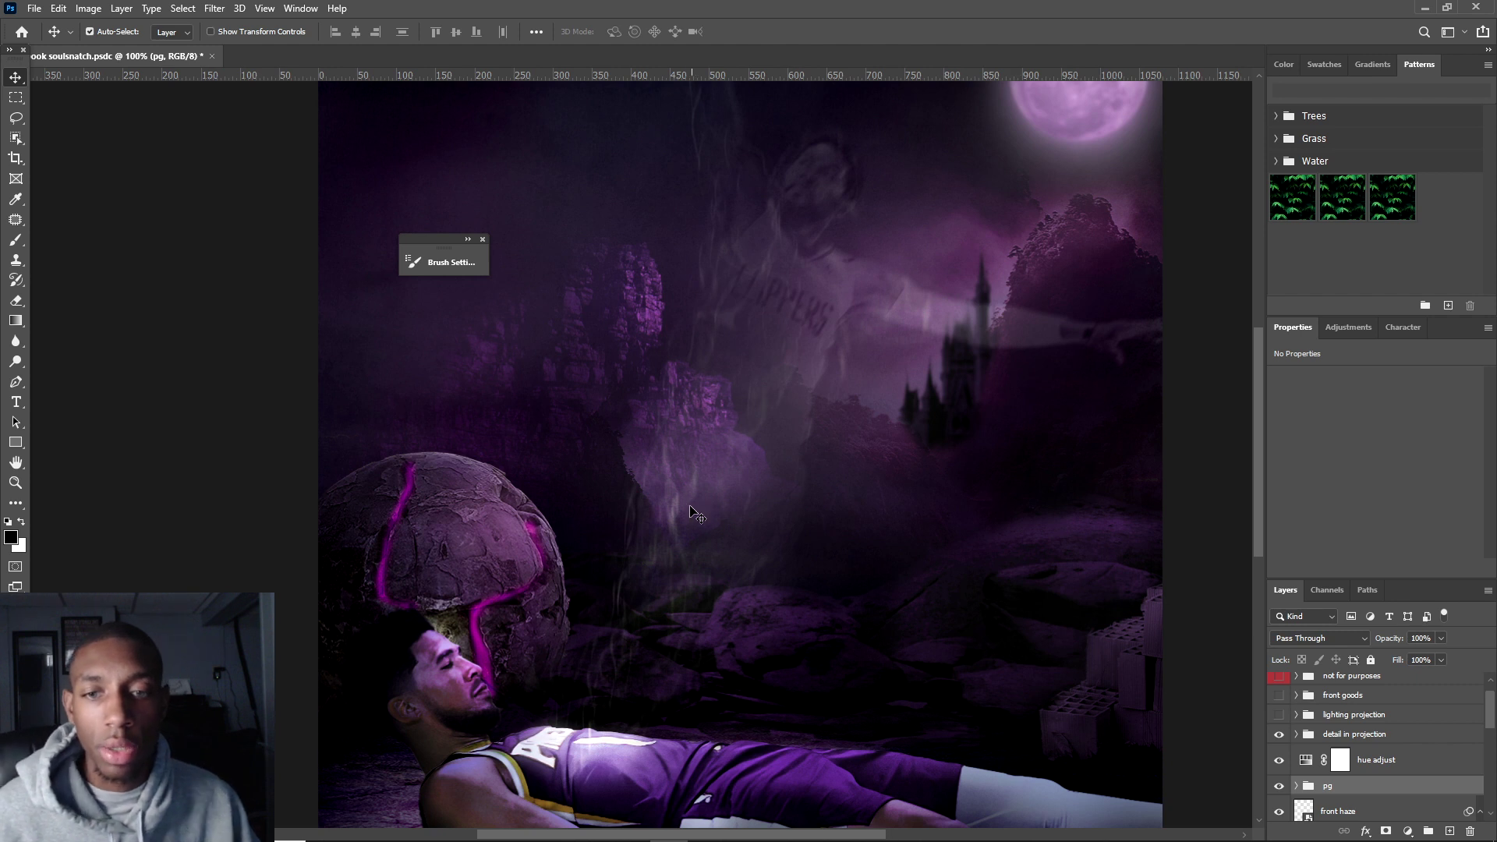
# - Pick the Brush tool and add an empty layer above the pg group
pyautogui.press('b')
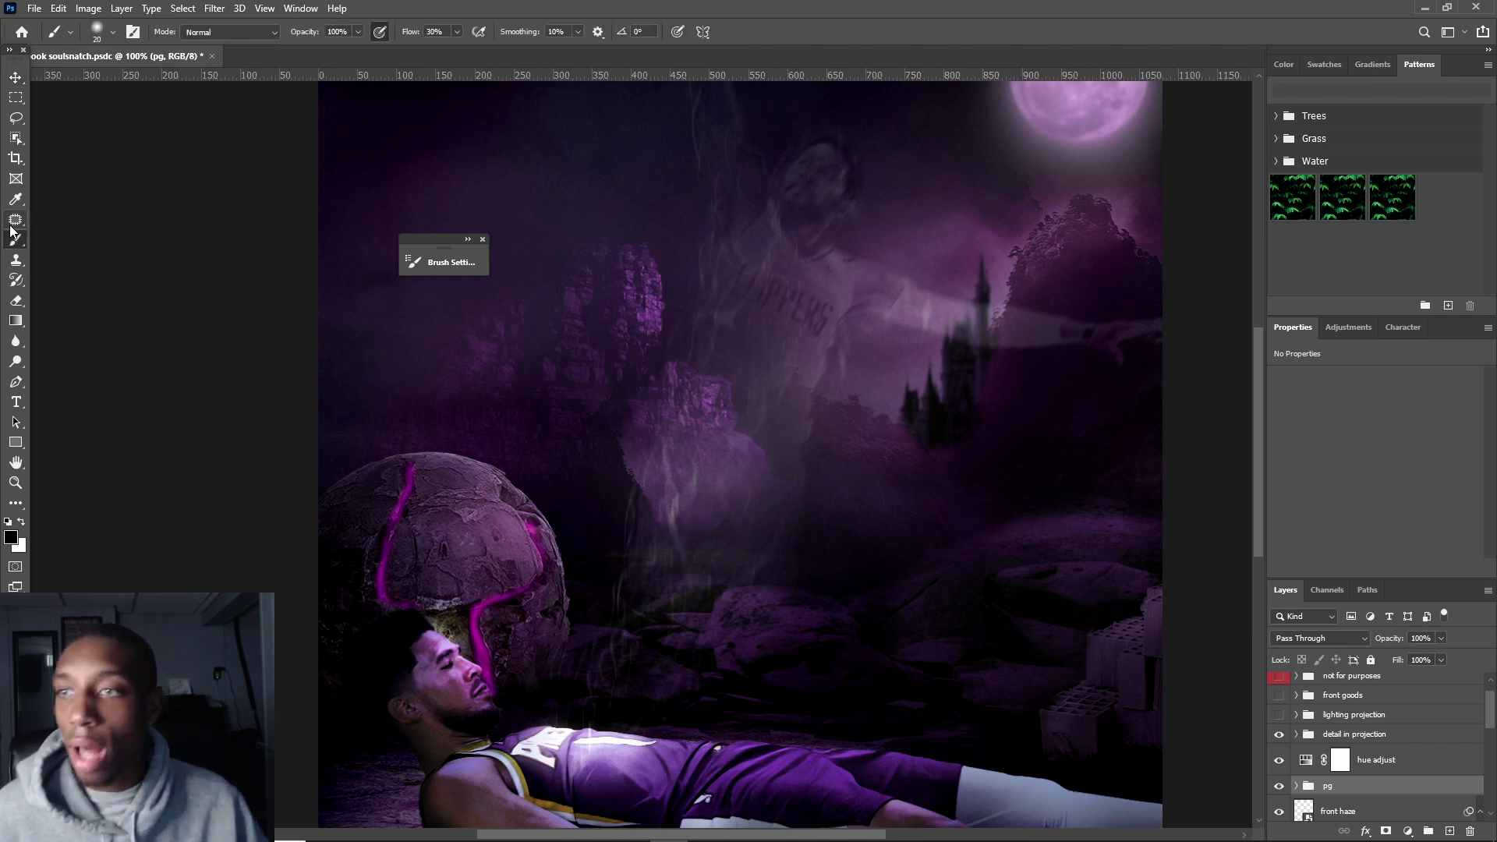
pyautogui.click(133, 32)
pyautogui.click(133, 32)
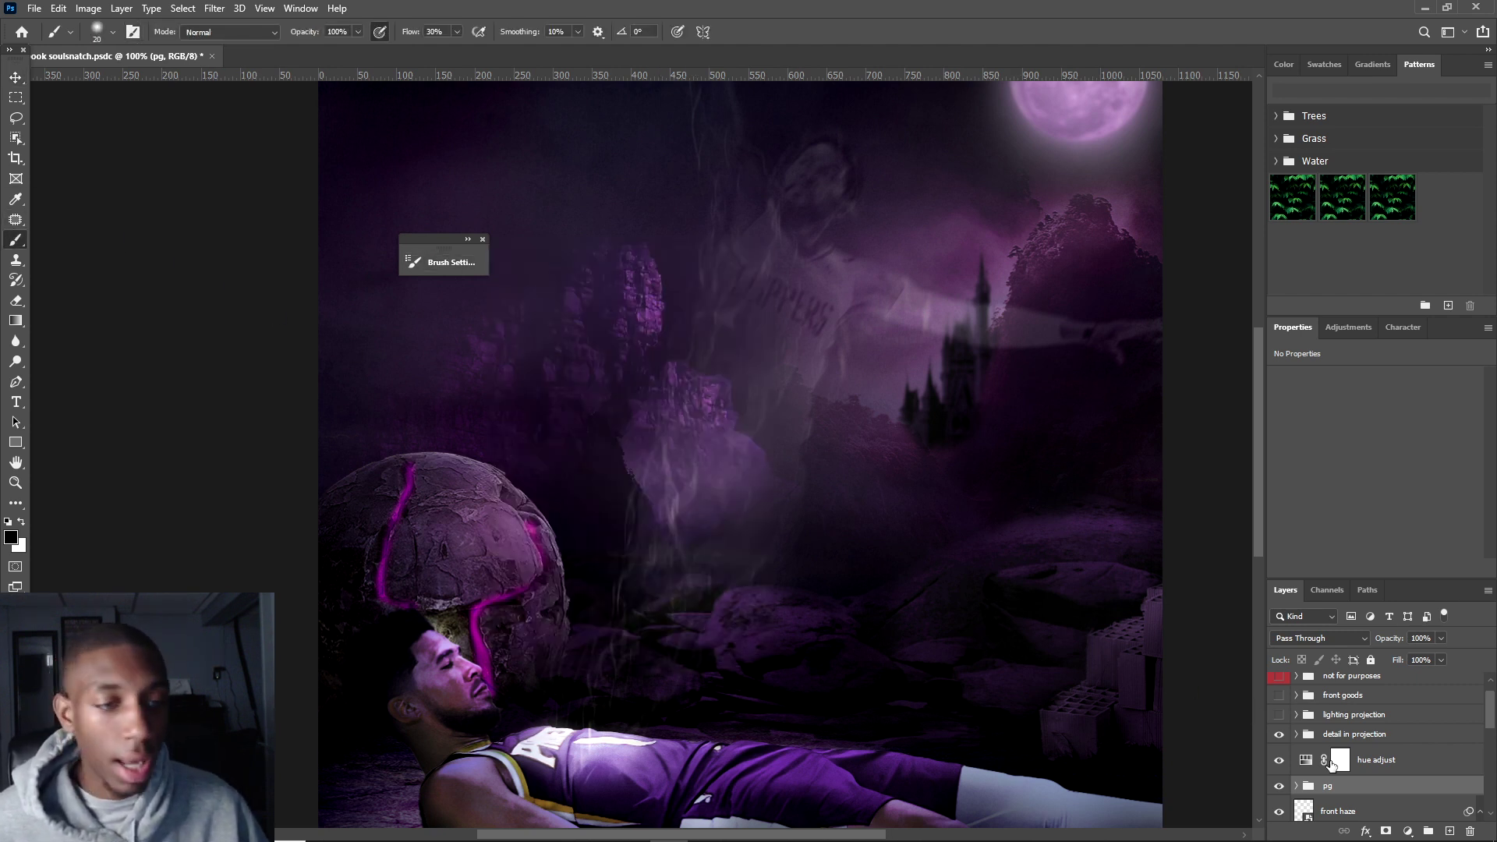
pyautogui.click(1449, 831)
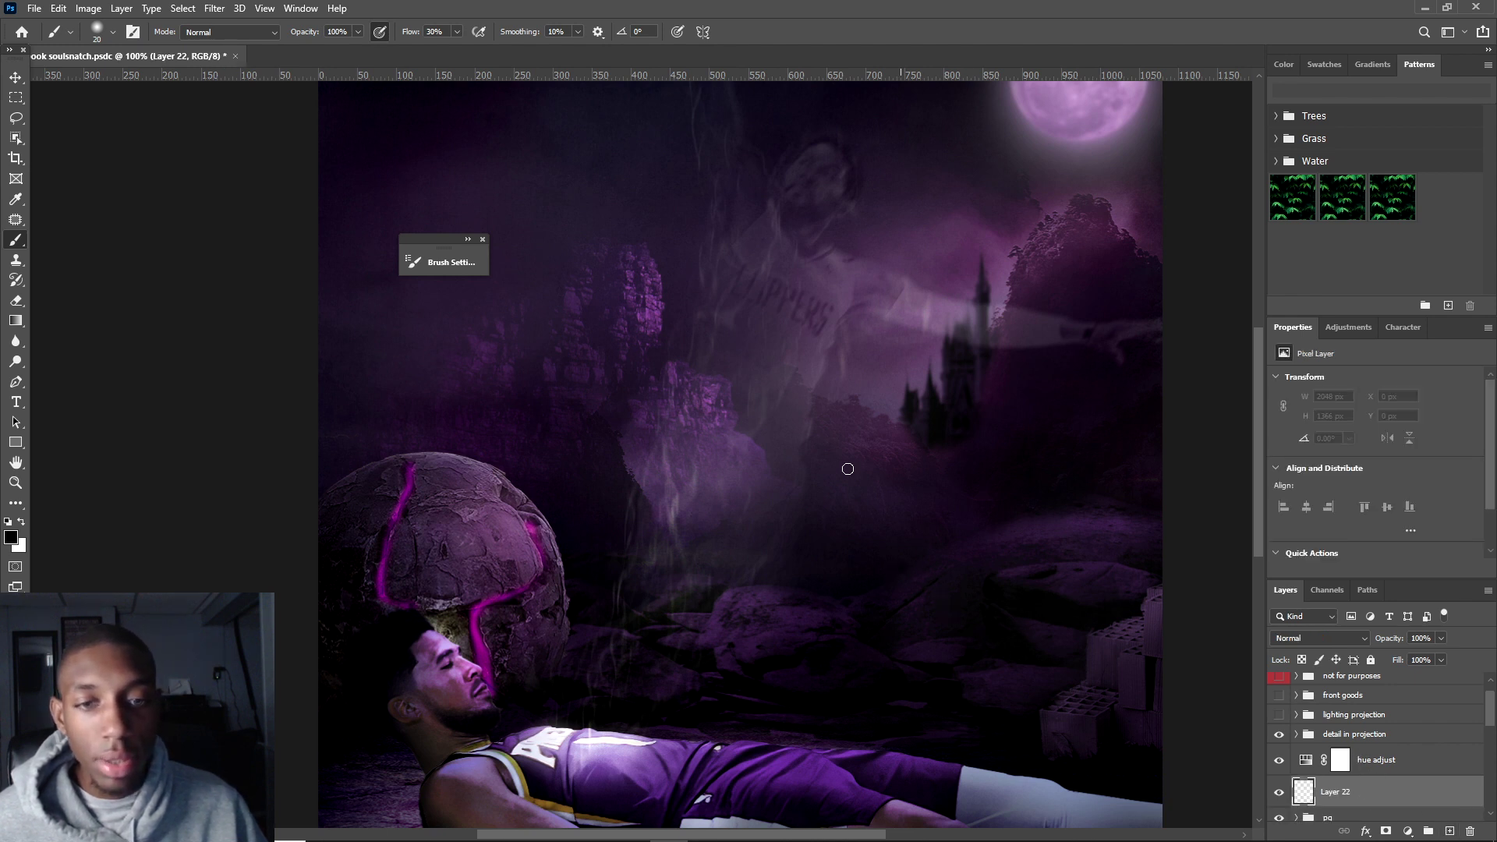
# - Try painting white wisp strokes on the new layer, then undo them
pyautogui.moveTo(847, 469); pyautogui.dragTo(897, 537)
pyautogui.hotkey('ctrl', 'z')
pyautogui.press('x')
pyautogui.moveTo(864, 623)
pyautogui.mouseDown()
pyautogui.moveTo(853, 567)
pyautogui.moveTo(870, 541)
pyautogui.moveTo(772, 476)
pyautogui.mouseUp()
pyautogui.moveTo(731, 509); pyautogui.dragTo(696, 451)
pyautogui.moveTo(698, 438); pyautogui.dragTo(714, 406)
pyautogui.moveTo(671, 350); pyautogui.dragTo(707, 326)
pyautogui.hotkey('ctrl', 'z')
pyautogui.hotkey('ctrl', 'z')
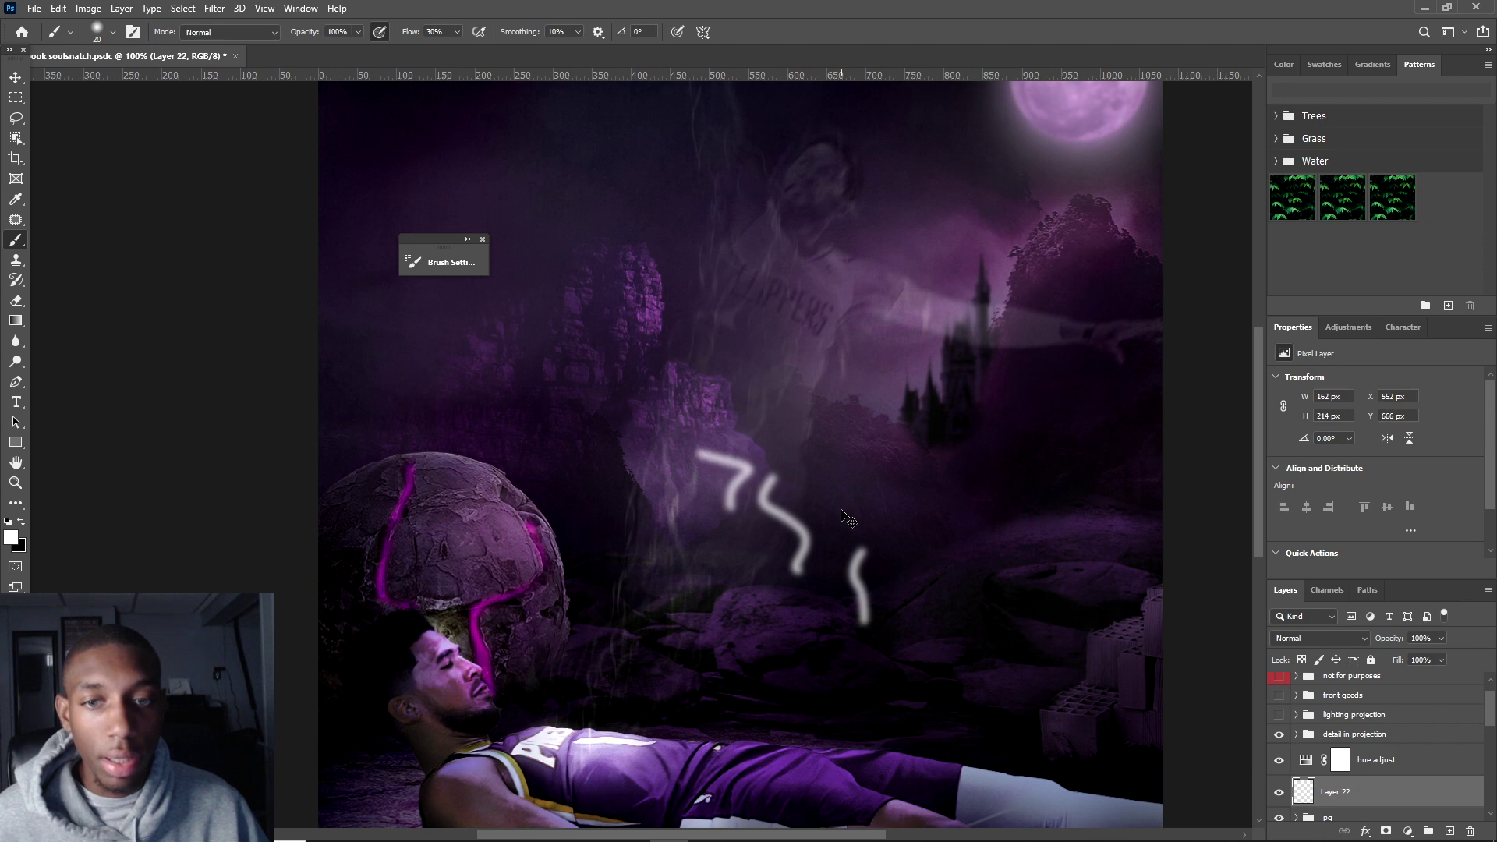
pyautogui.hotkey('ctrl', 'z')
pyautogui.hotkey('ctrl', 'z')
pyautogui.hotkey('ctrl', 'z')
pyautogui.hotkey('ctrl', 'z')
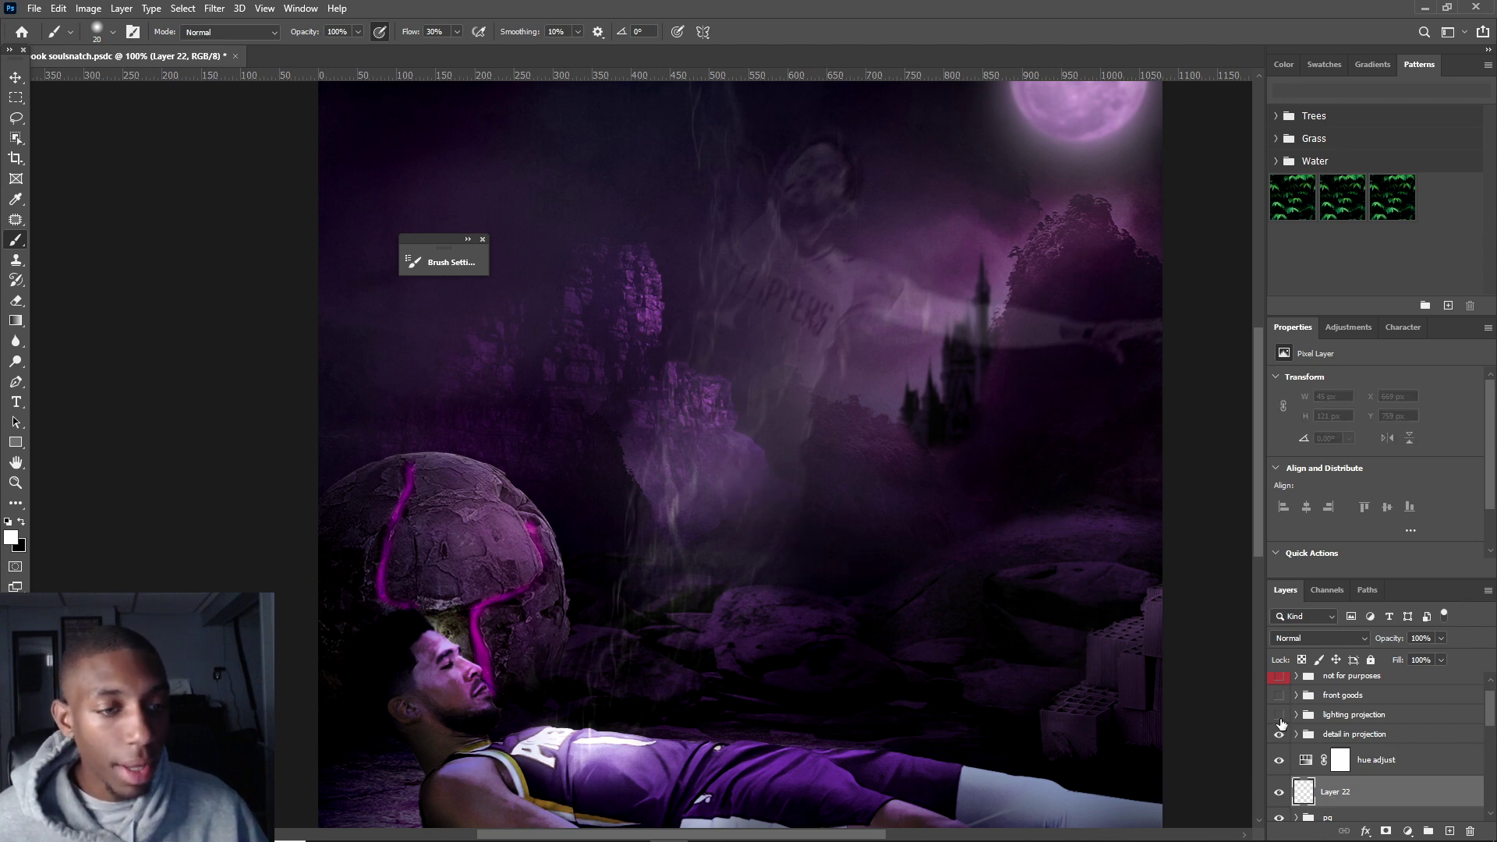
# - Show and expand the lighting projection group, comparing with sparks copy hidden and shown
pyautogui.click(1278, 714)
pyautogui.scroll(-3, 508, 276)
pyautogui.scroll(5, 508, 276)
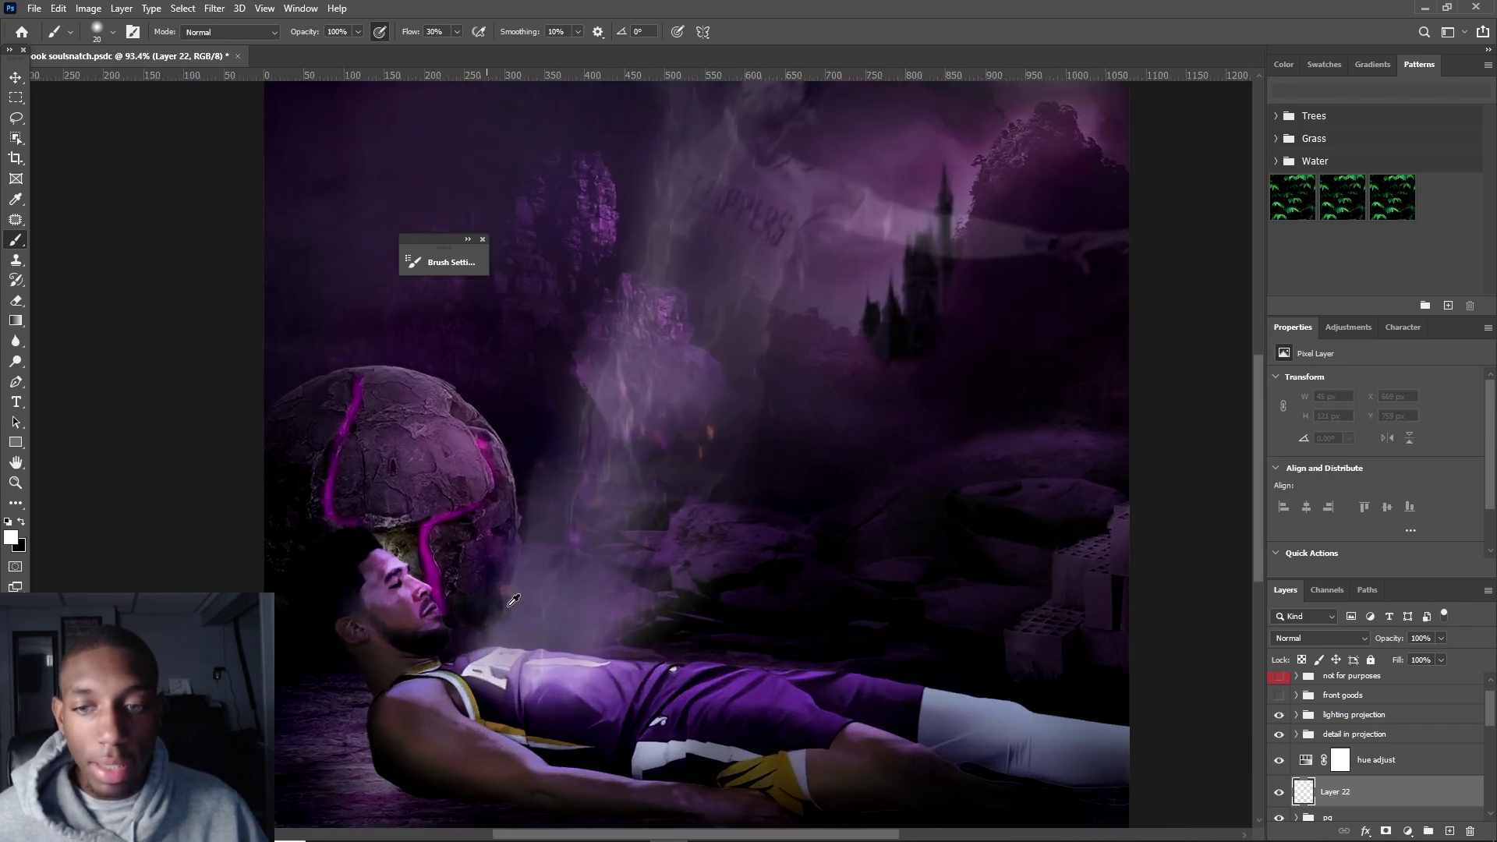
pyautogui.click(1280, 715)
pyautogui.click(1296, 715)
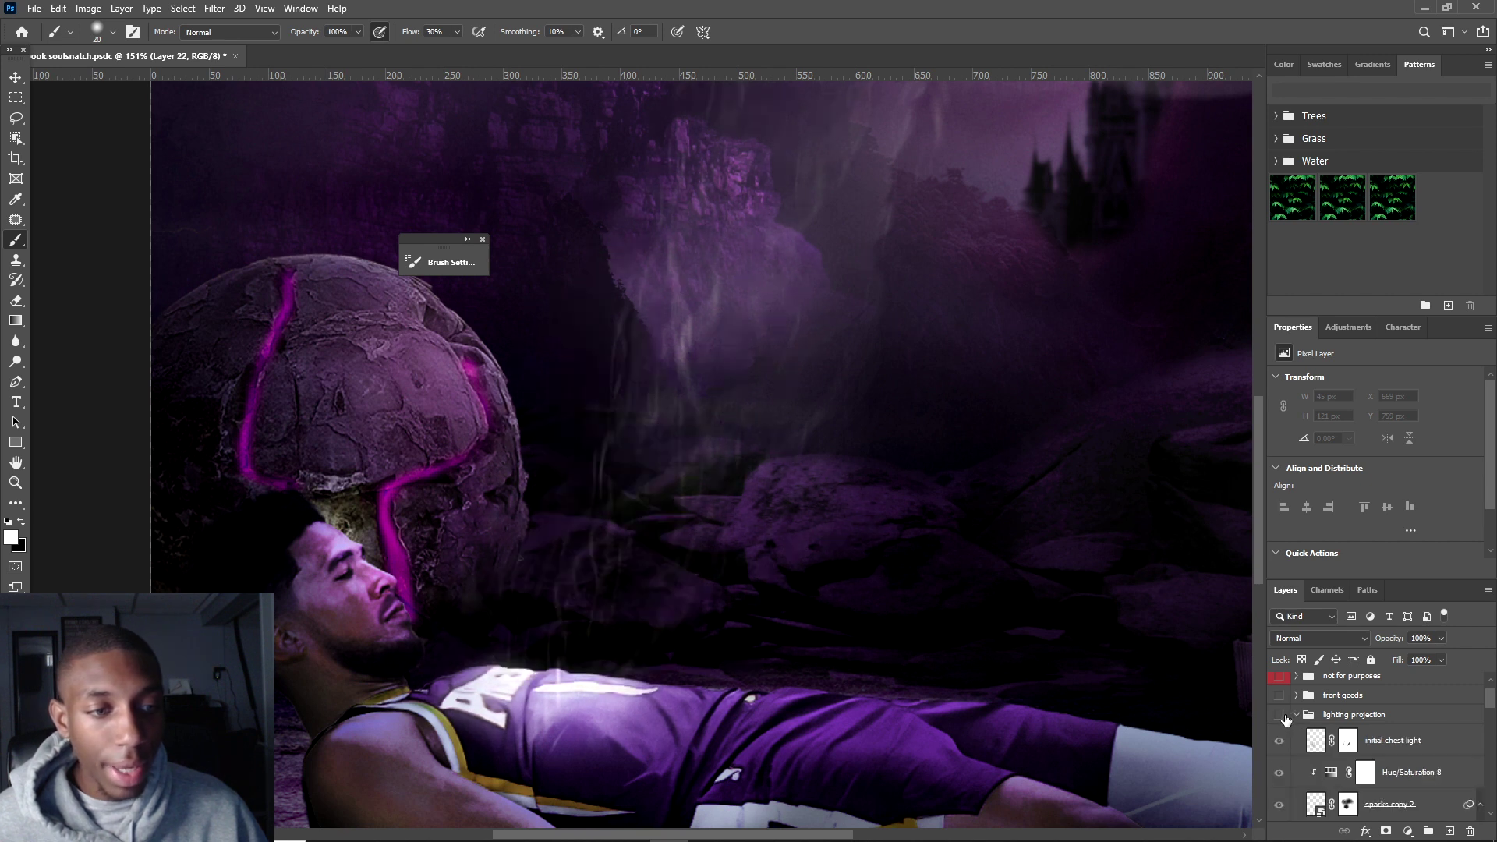
pyautogui.click(1279, 716)
pyautogui.scroll(-1, 1382, 738)
pyautogui.scroll(-3, 1384, 741)
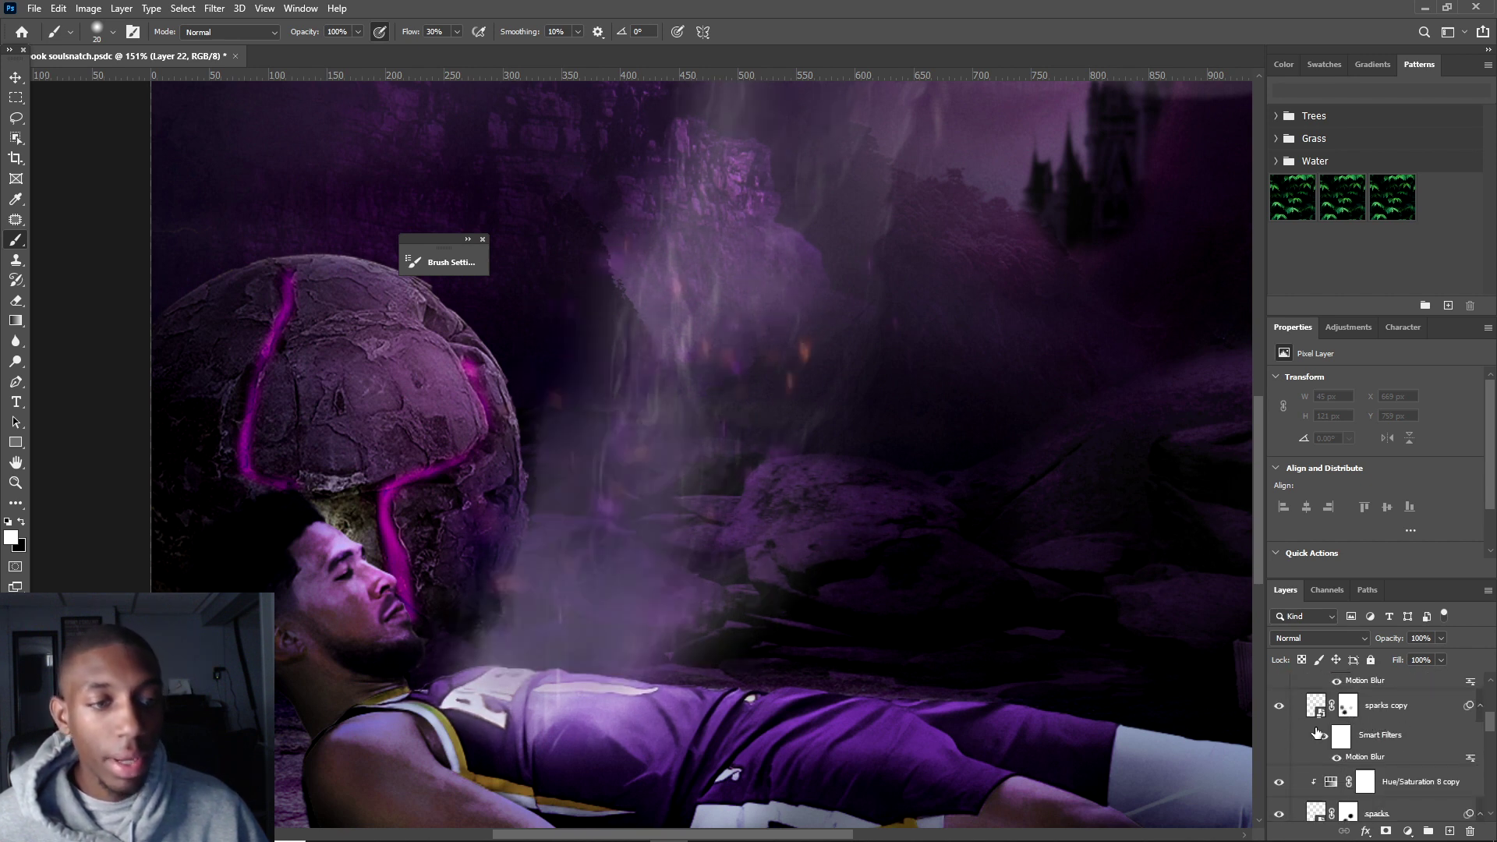
pyautogui.click(1282, 705)
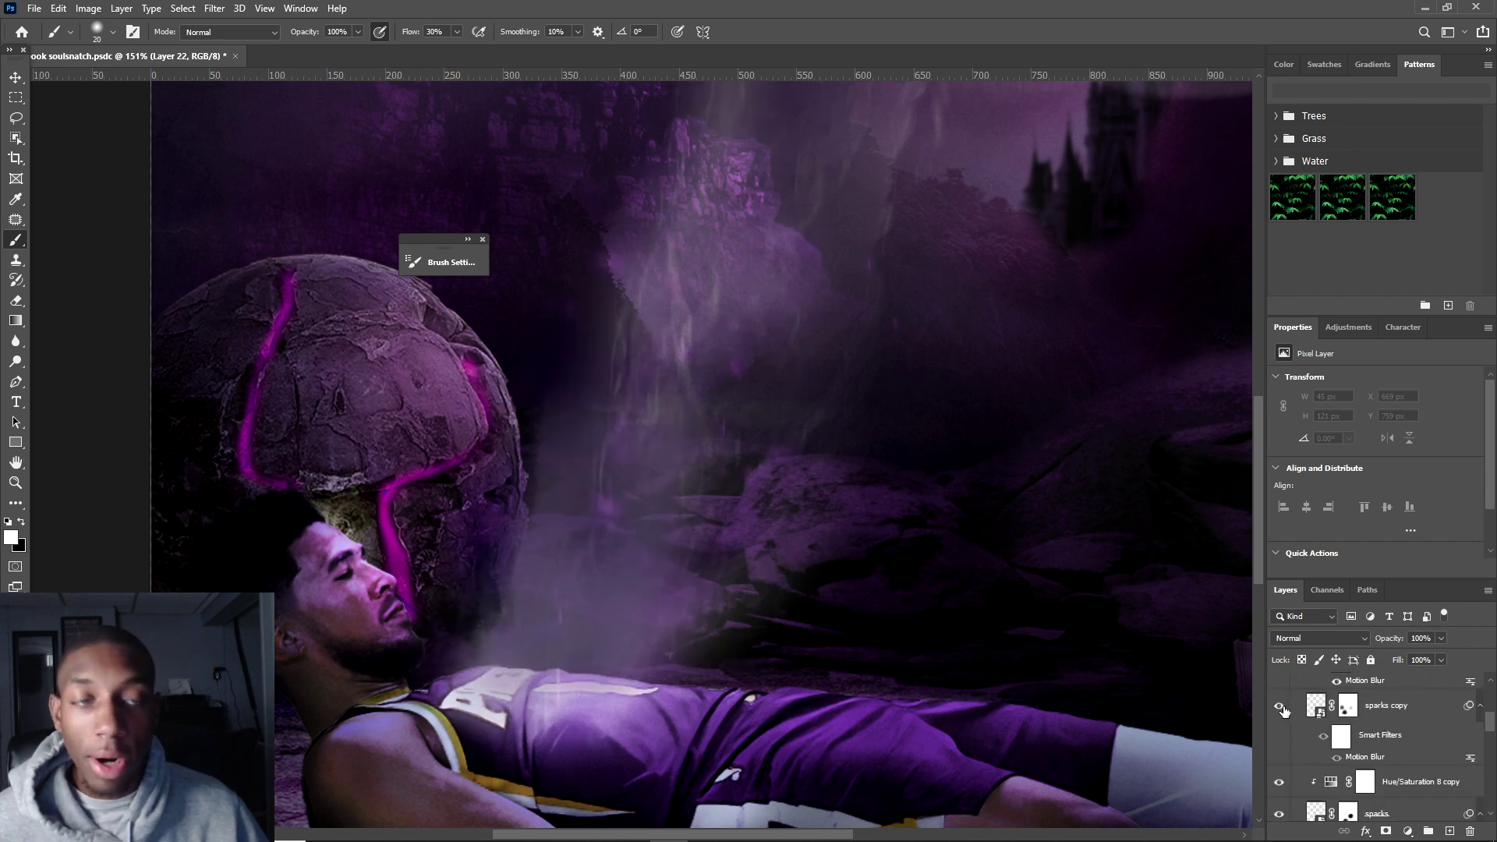
pyautogui.click(1280, 708)
pyautogui.doubleClick(1316, 706)
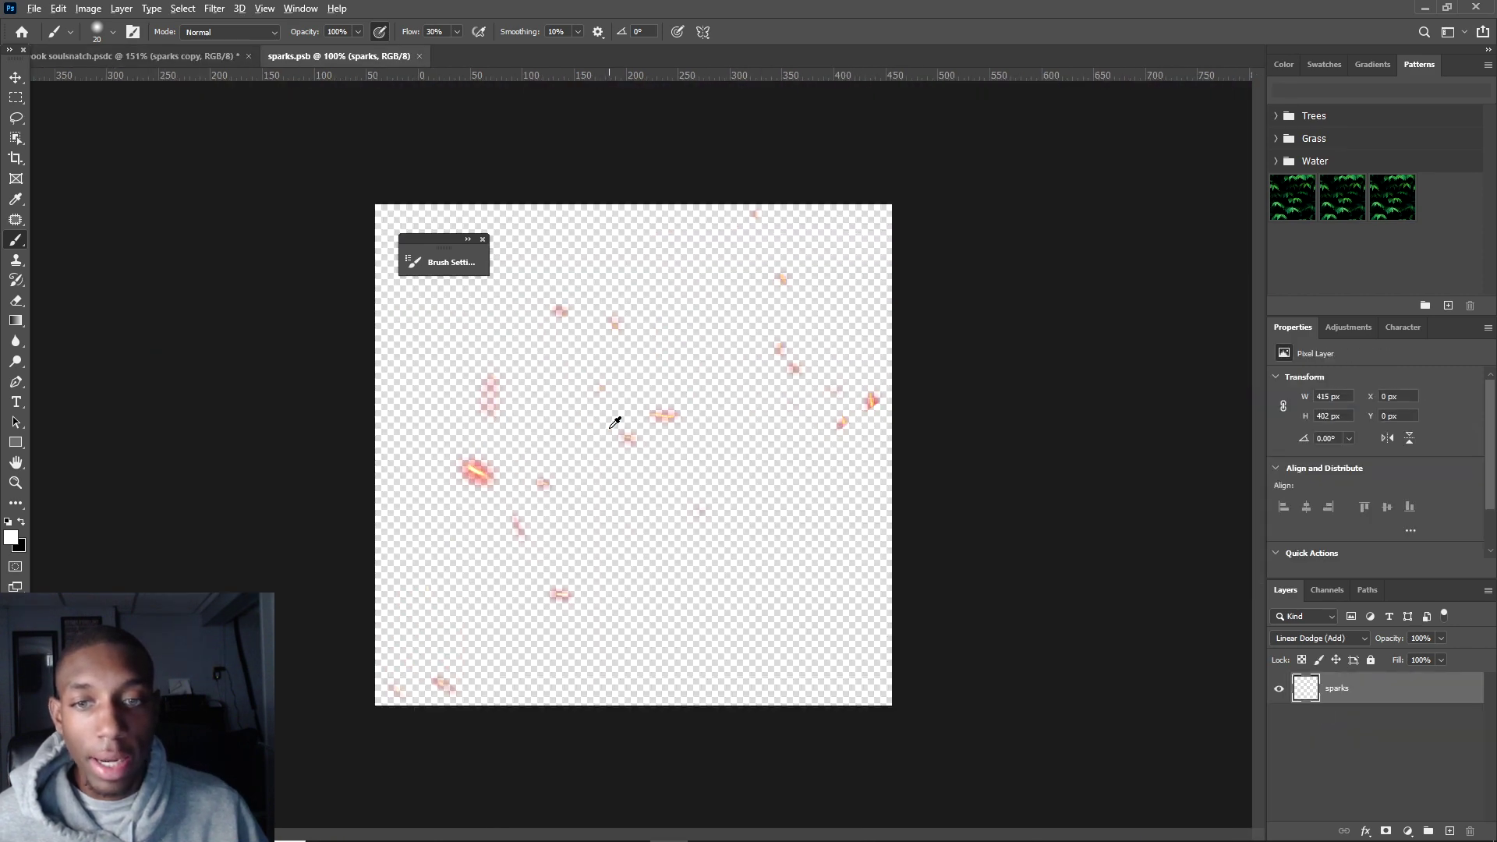
pyautogui.scroll(2, 614, 422)
pyautogui.click(419, 56)
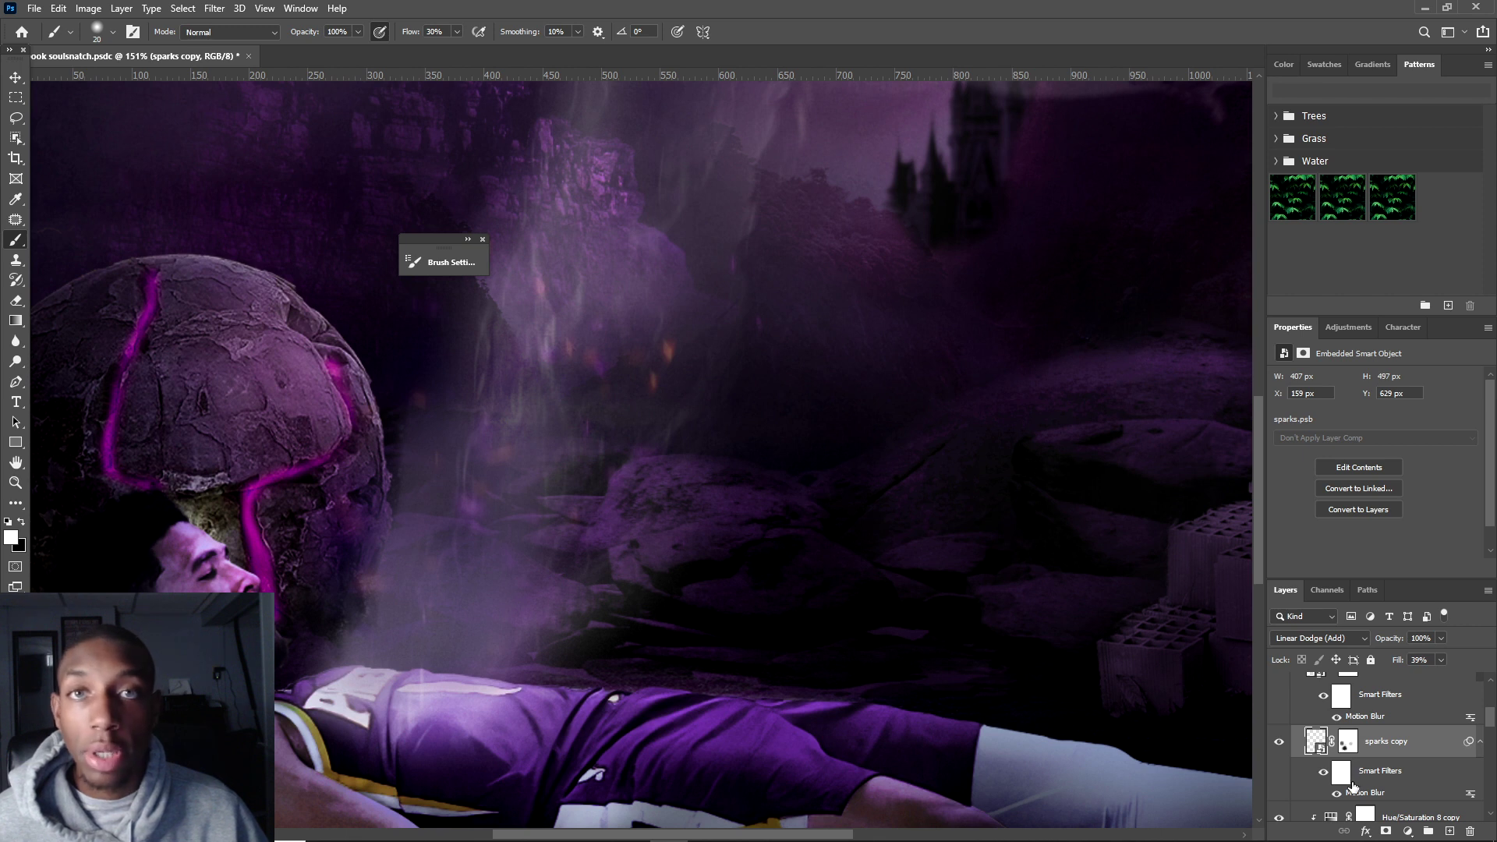
pyautogui.scroll(2, 1353, 782)
pyautogui.scroll(3, 1368, 733)
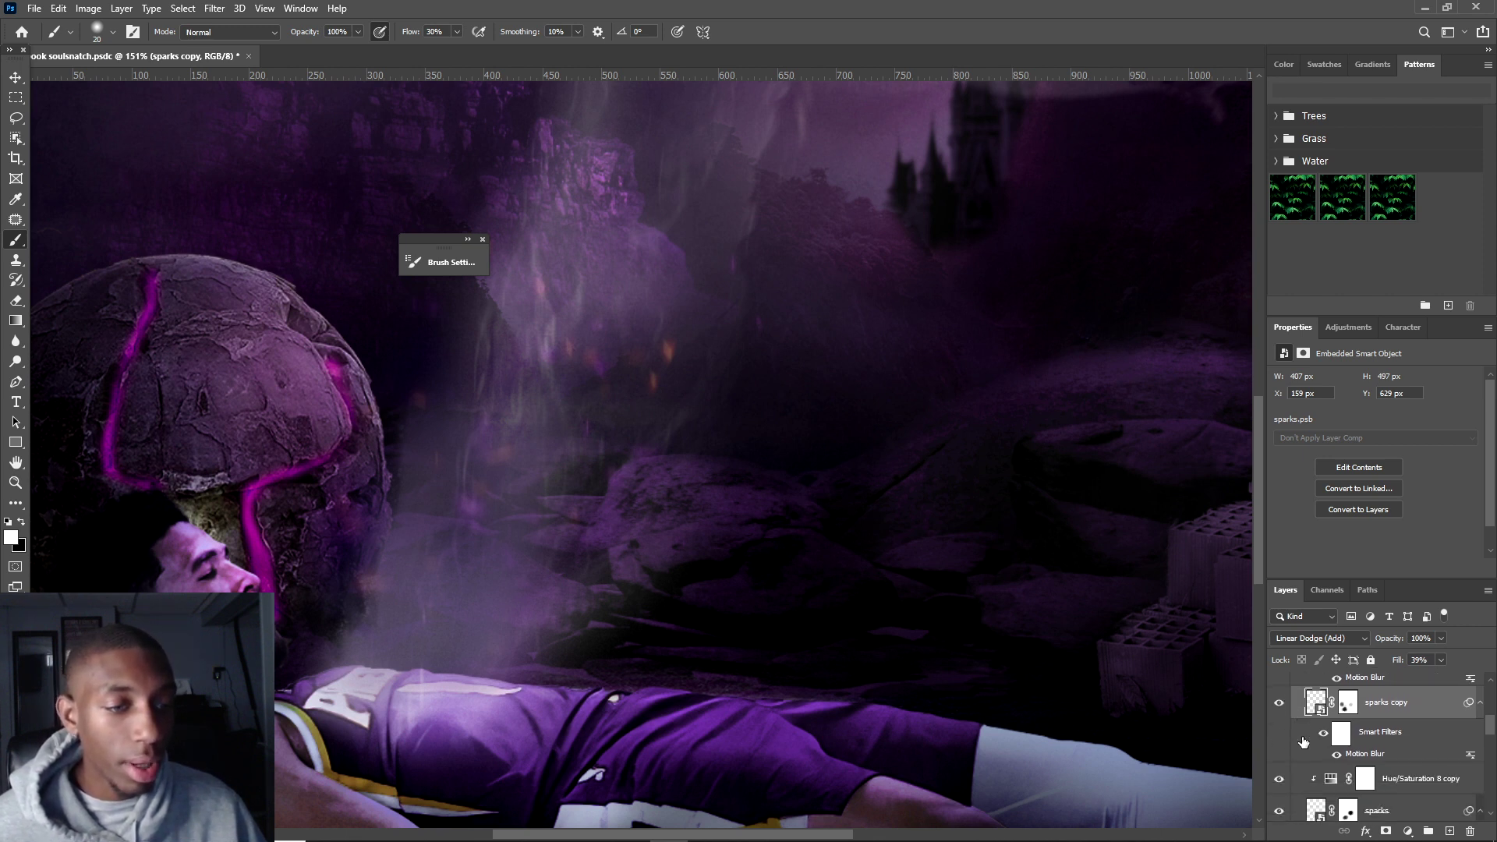
pyautogui.scroll(-1, 1368, 733)
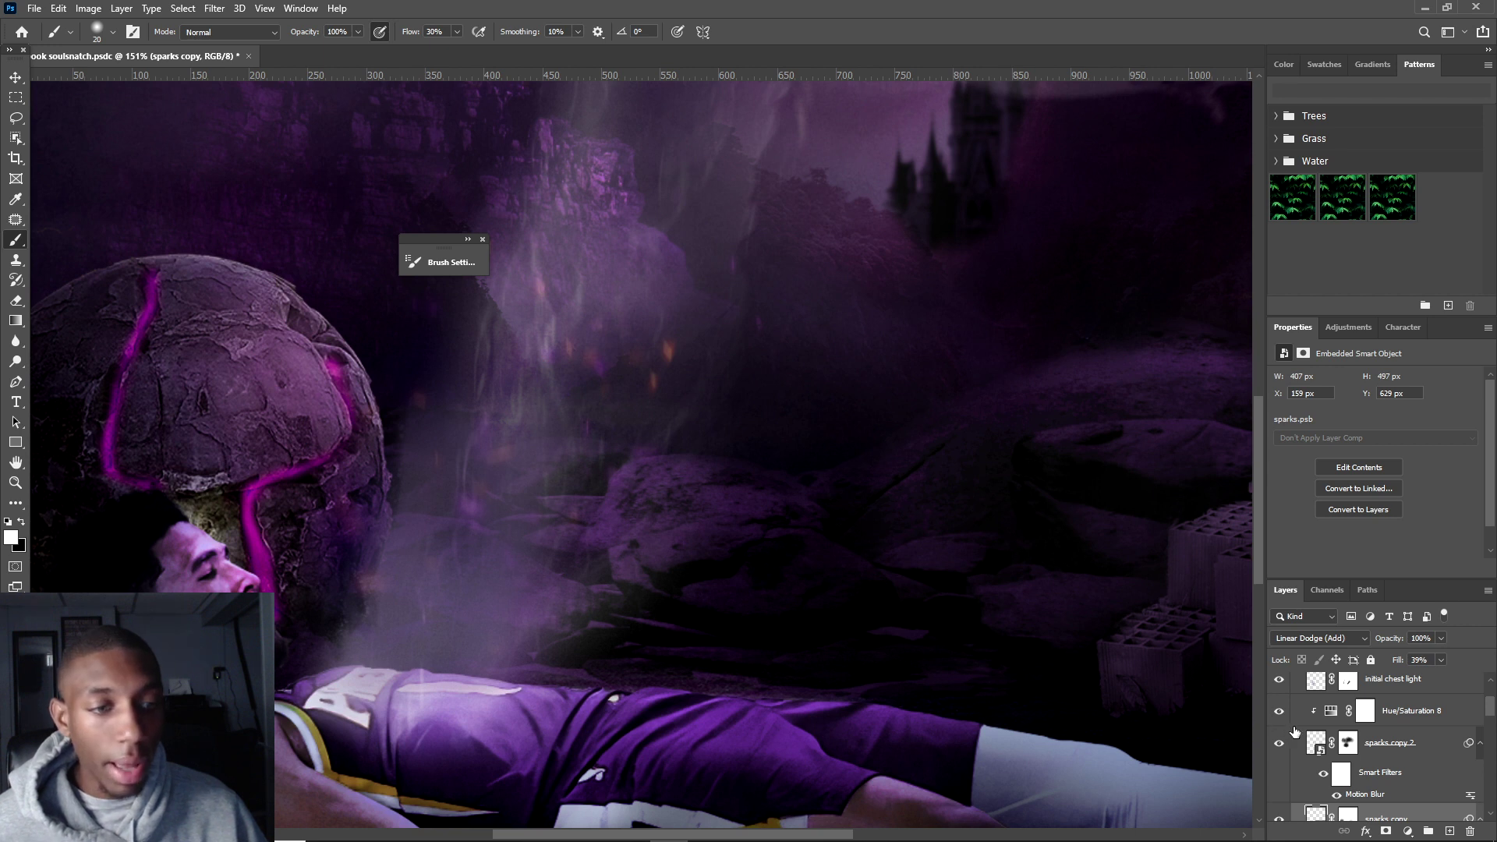
pyautogui.click(1325, 741)
pyautogui.click(1384, 713)
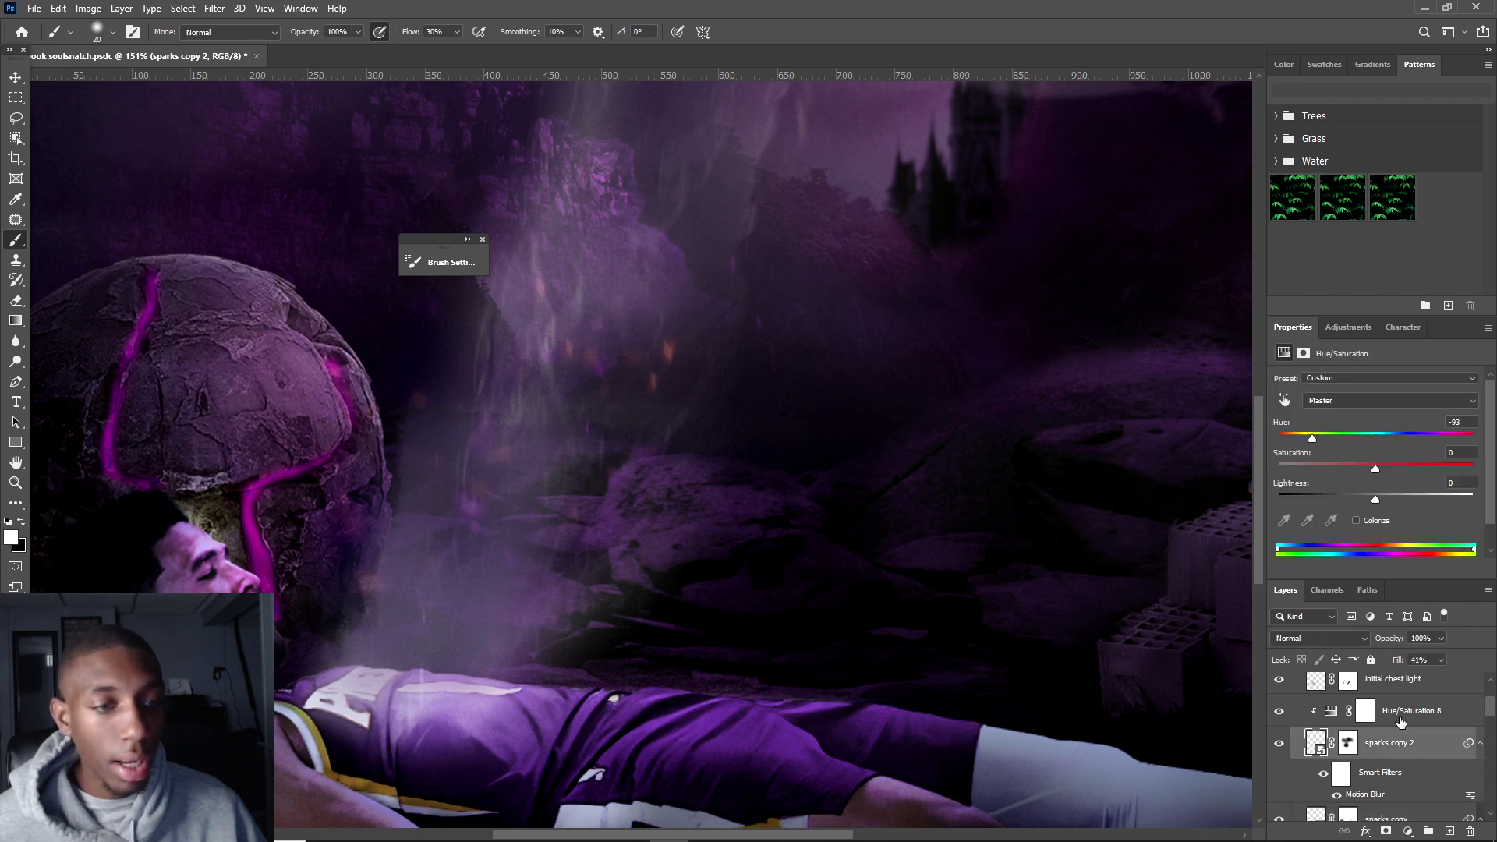
pyautogui.click(1367, 746)
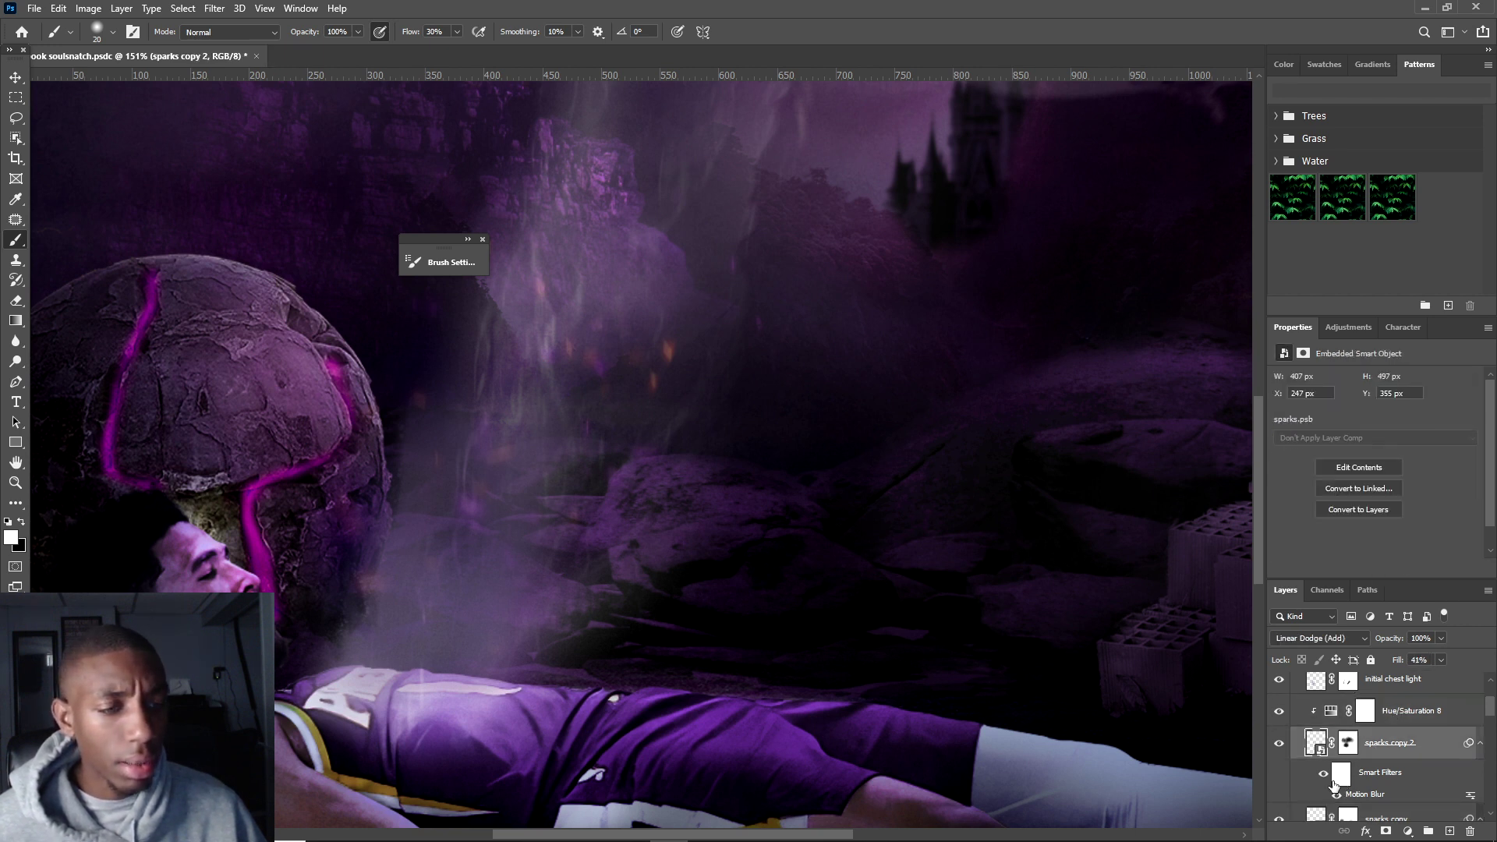
pyautogui.click(1279, 744)
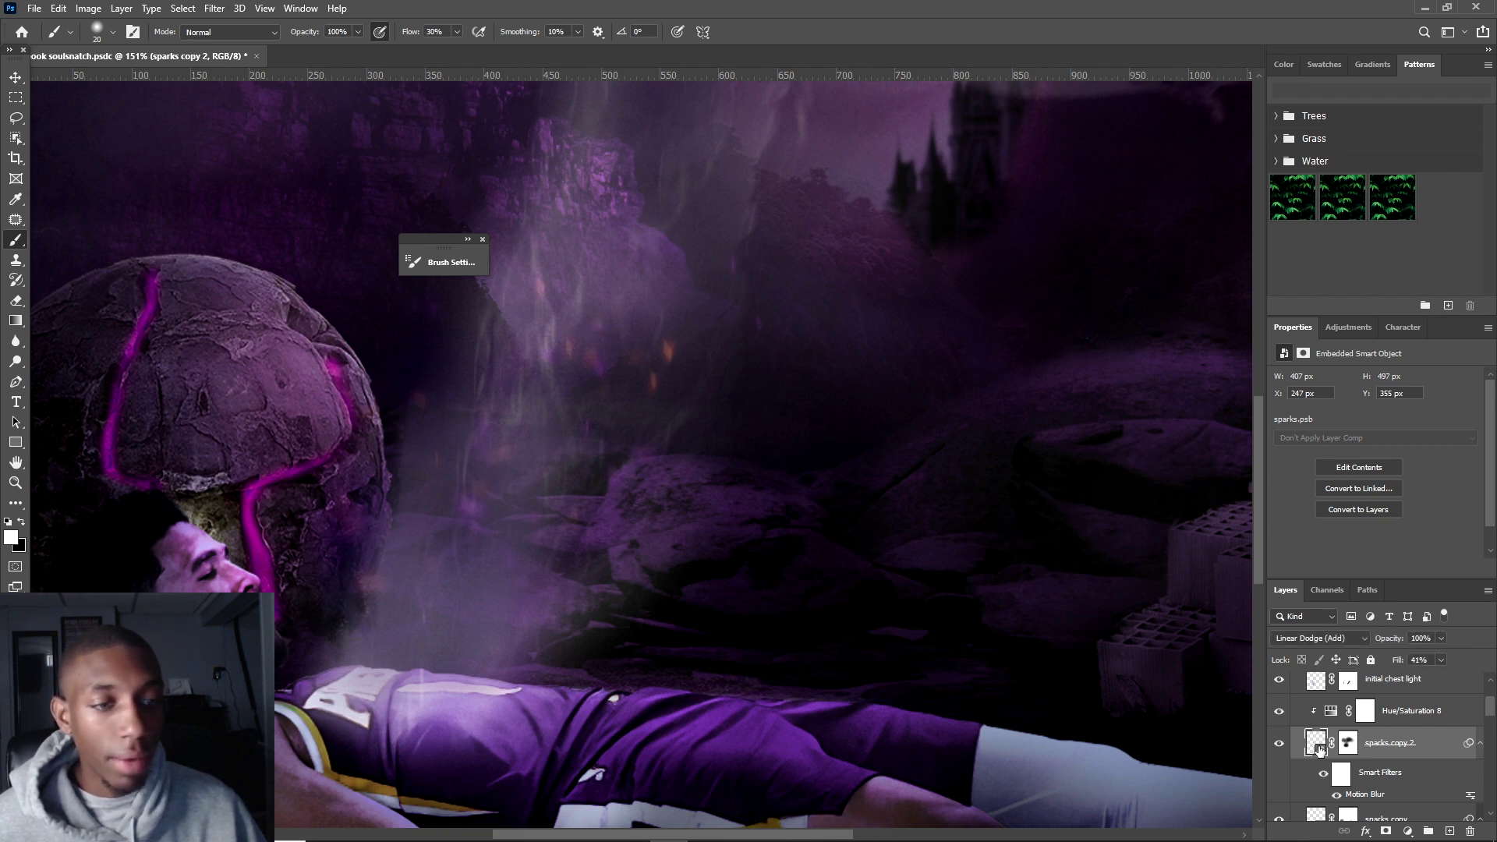
pyautogui.click(1386, 710)
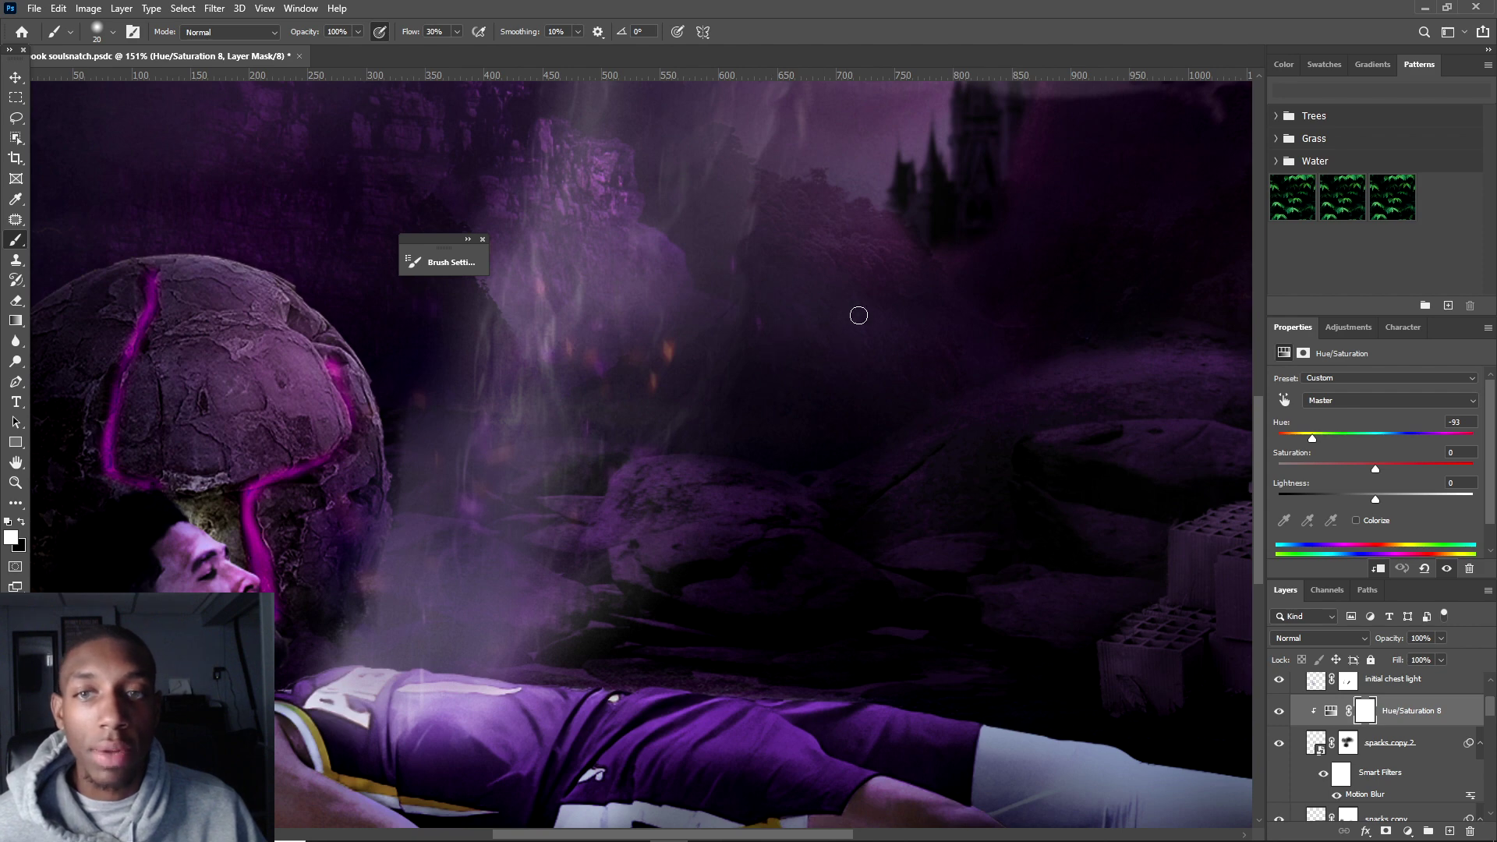
# - Collapse the lighting projection group and make the front goods group visible
pyautogui.scroll(2, 1297, 737)
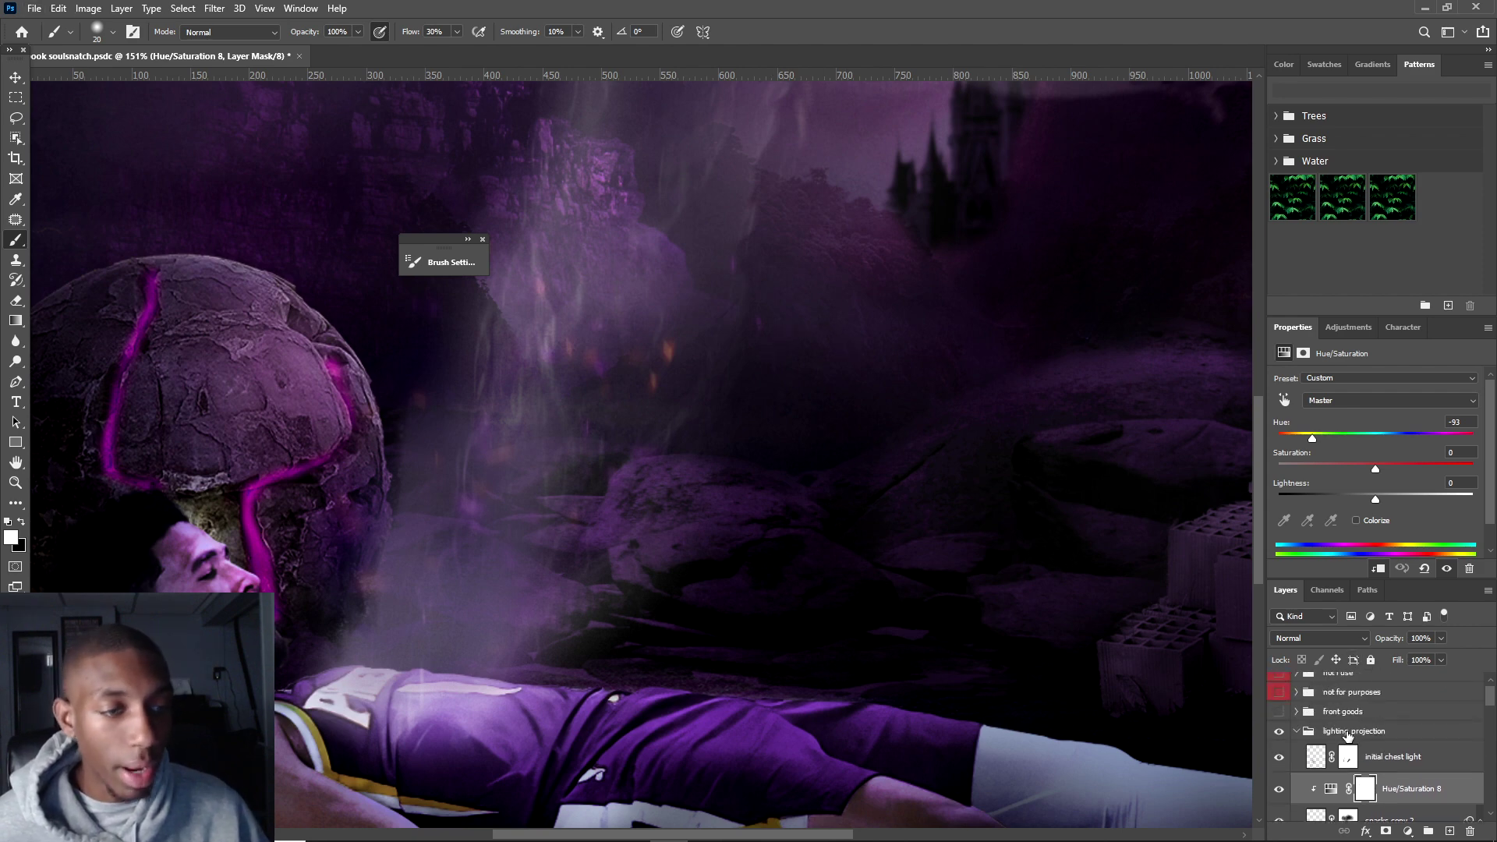
pyautogui.click(1296, 737)
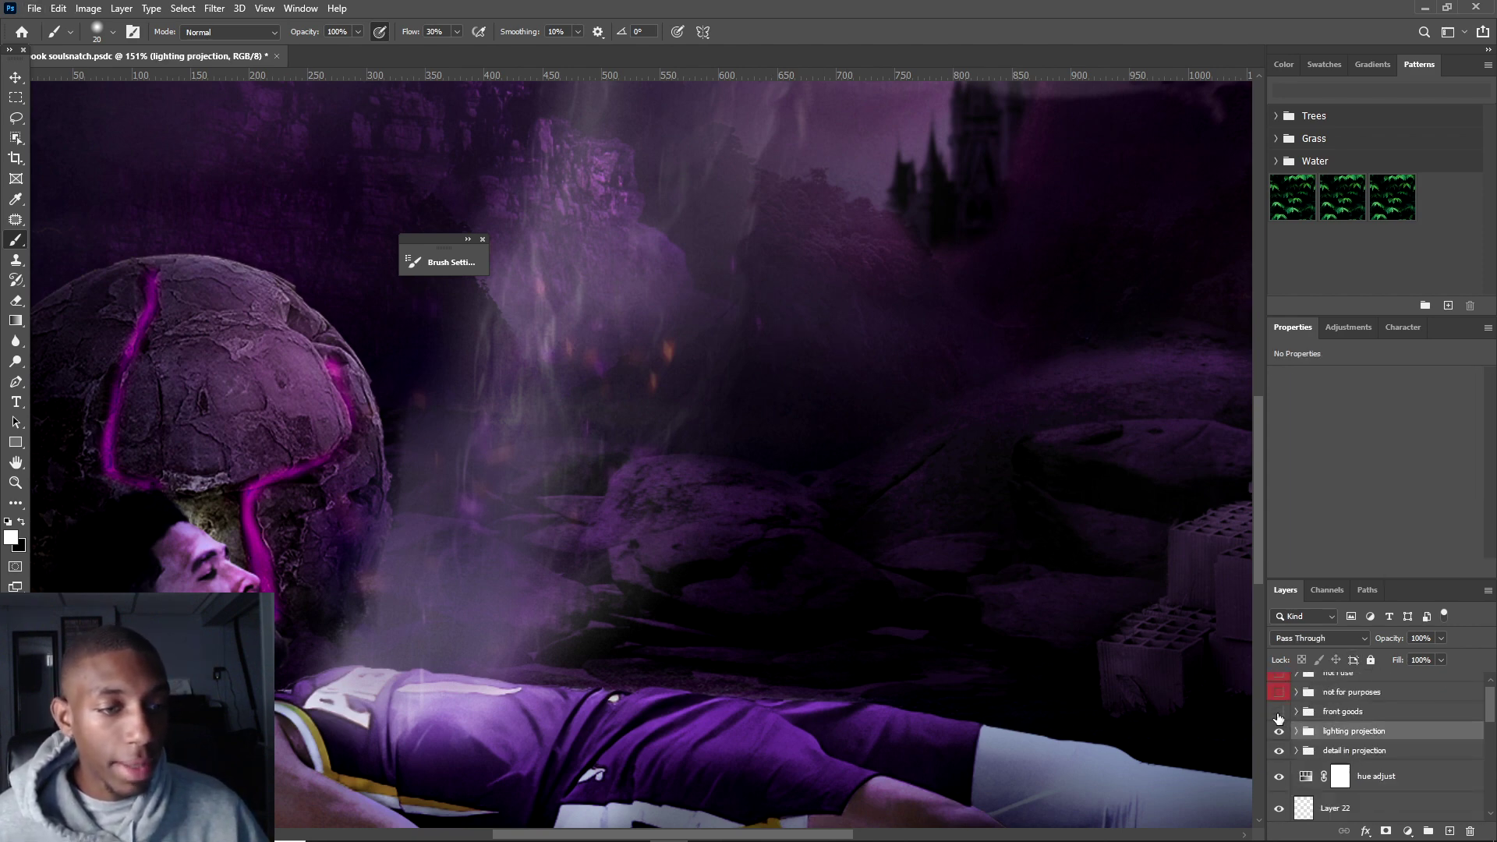
pyautogui.scroll(-2, 962, 588)
pyautogui.click(1280, 712)
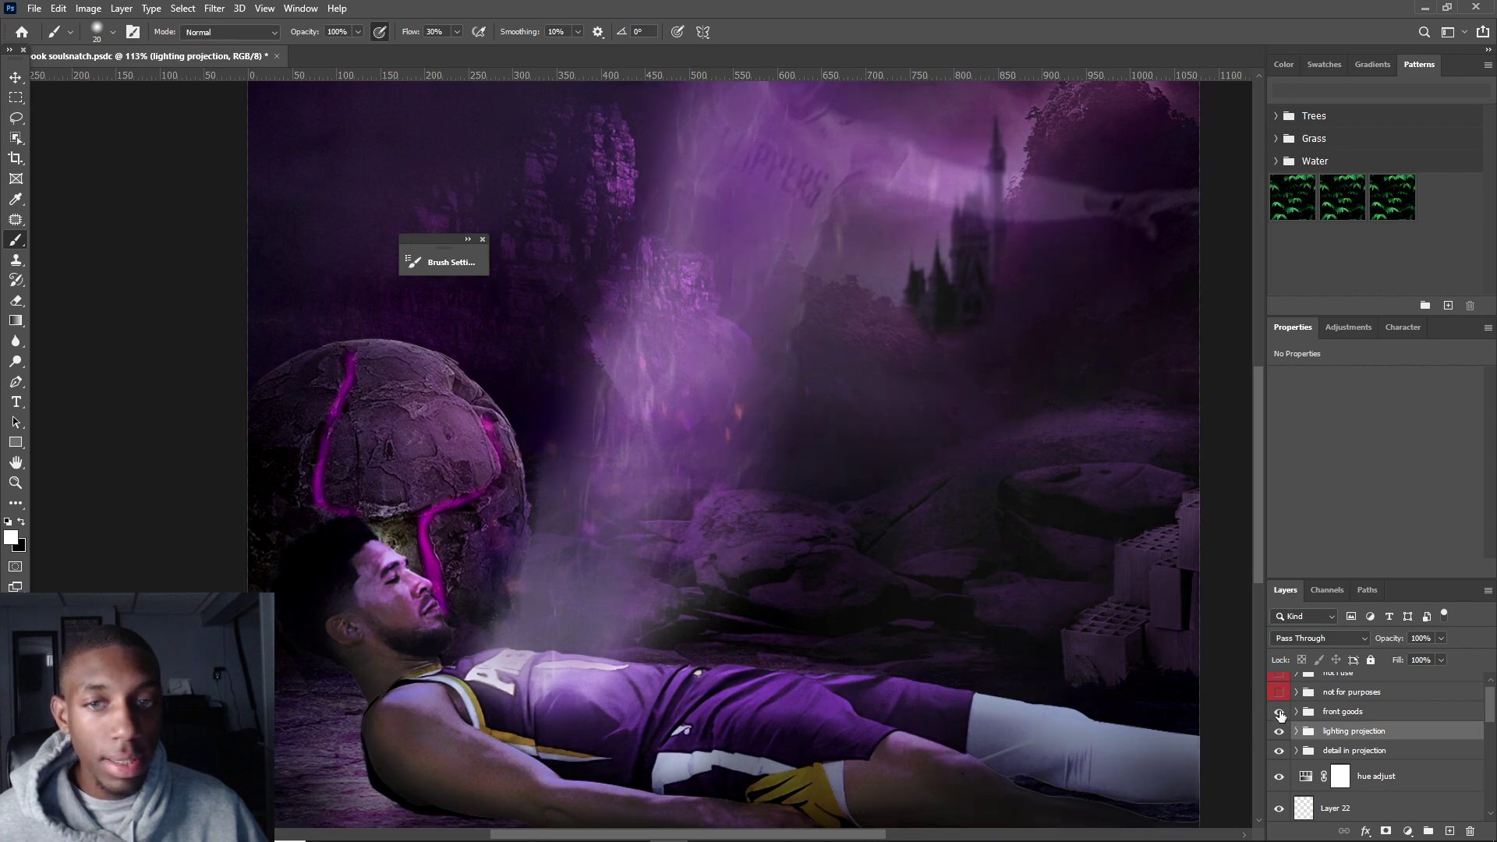
pyautogui.scroll(-4, 748, 503)
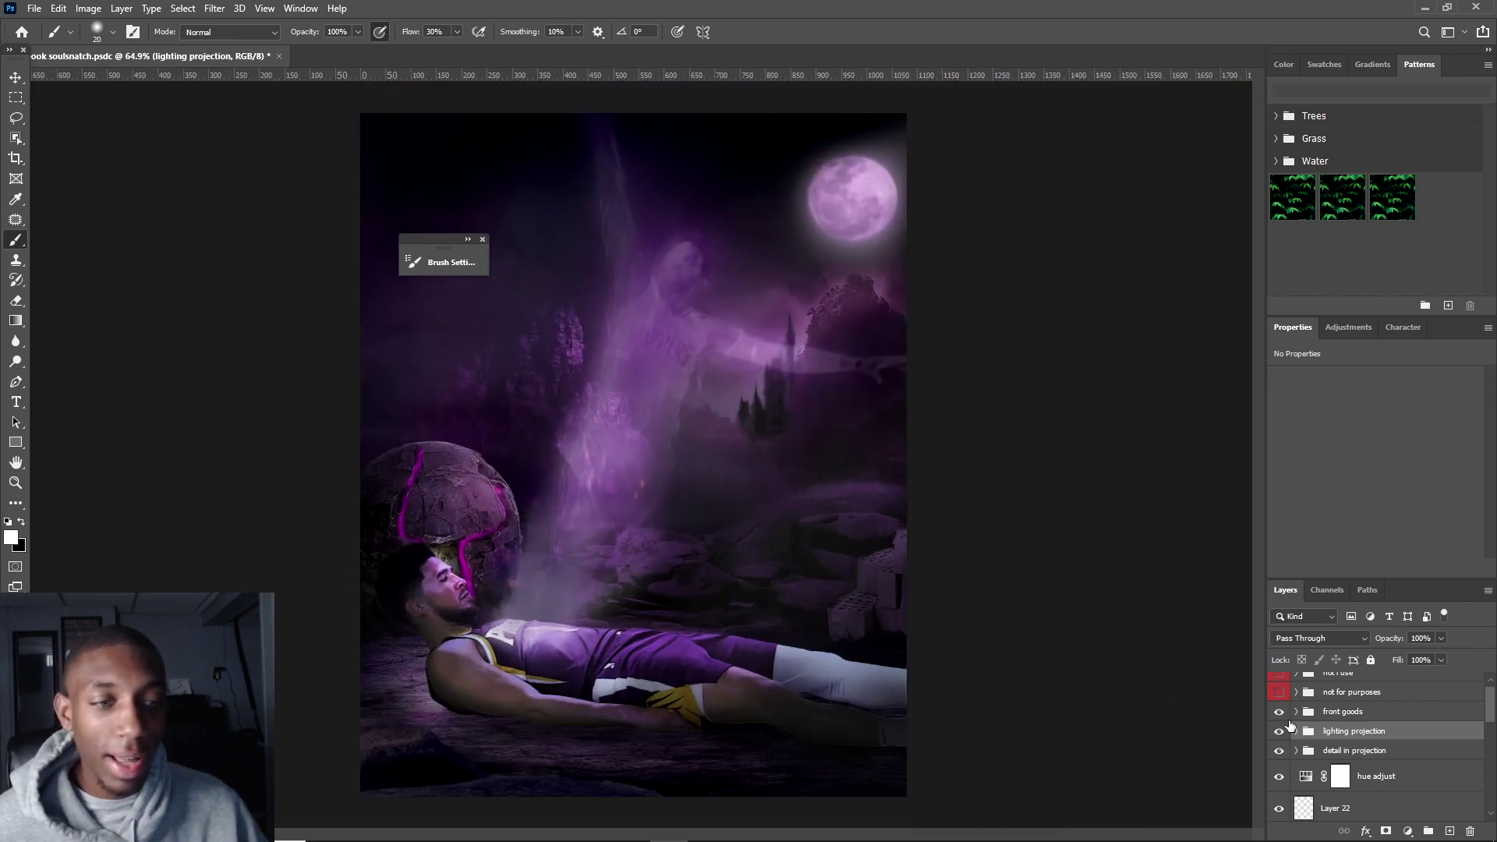
# - Expand front goods and compare the poster with the front rocks blurred layer on and off
pyautogui.click(1295, 712)
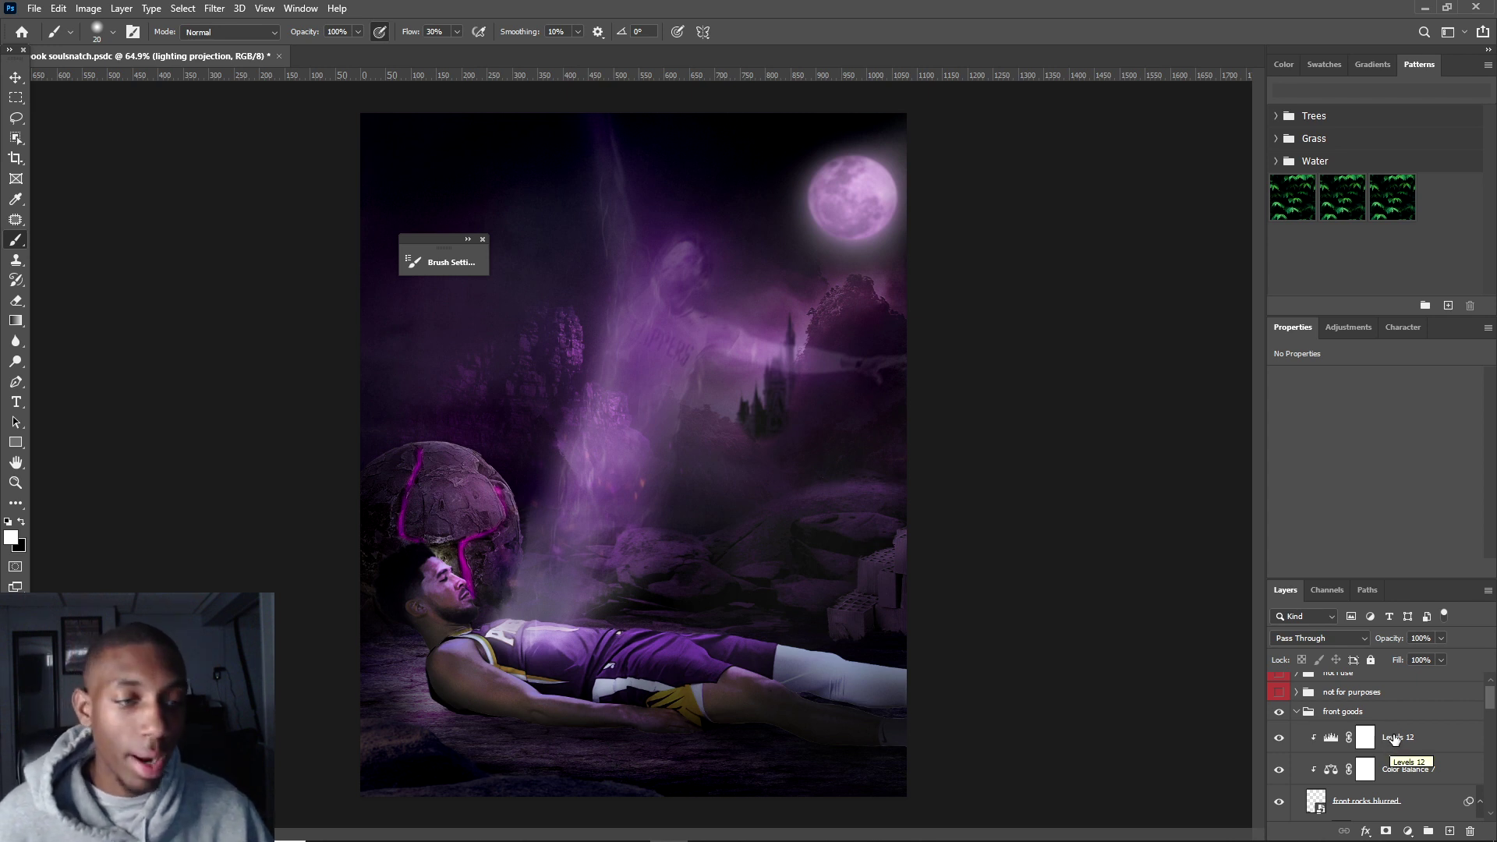
pyautogui.scroll(-2, 1387, 744)
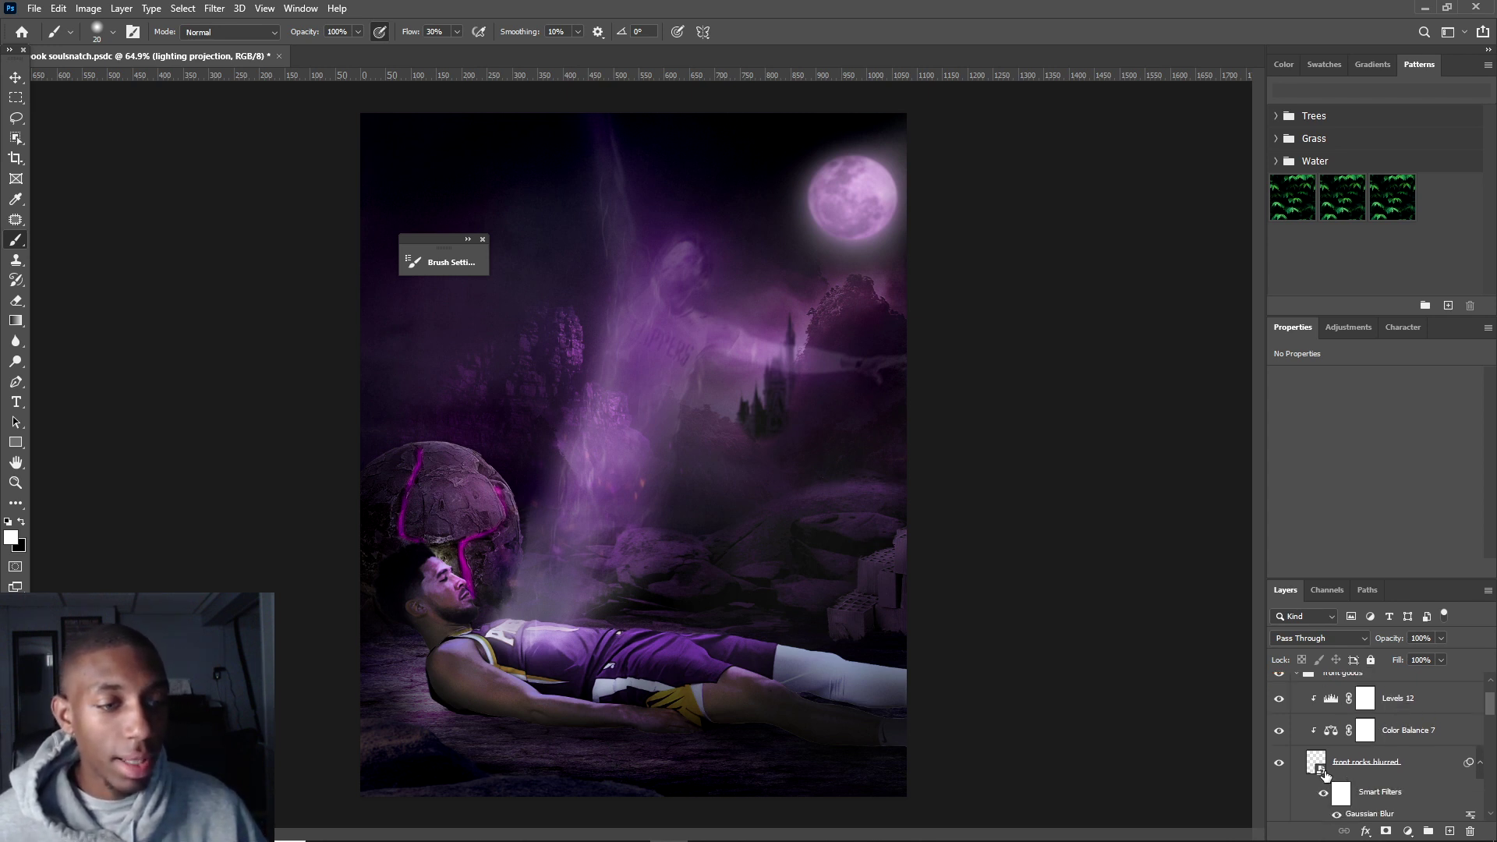
pyautogui.click(1279, 763)
pyautogui.click(1279, 764)
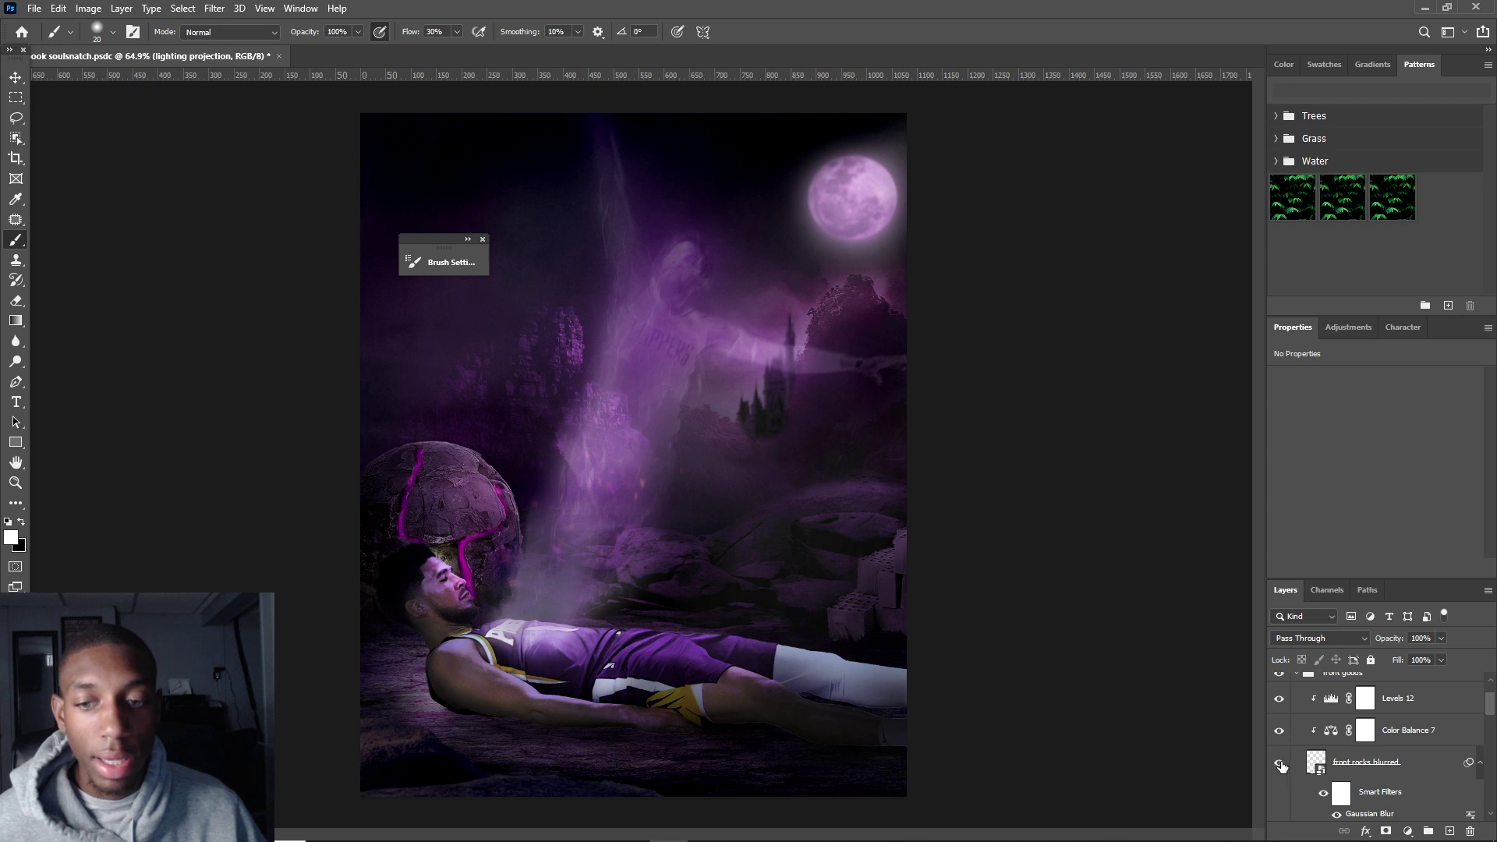
pyautogui.click(1280, 763)
pyautogui.click(1279, 763)
pyautogui.scroll(-1, 1398, 781)
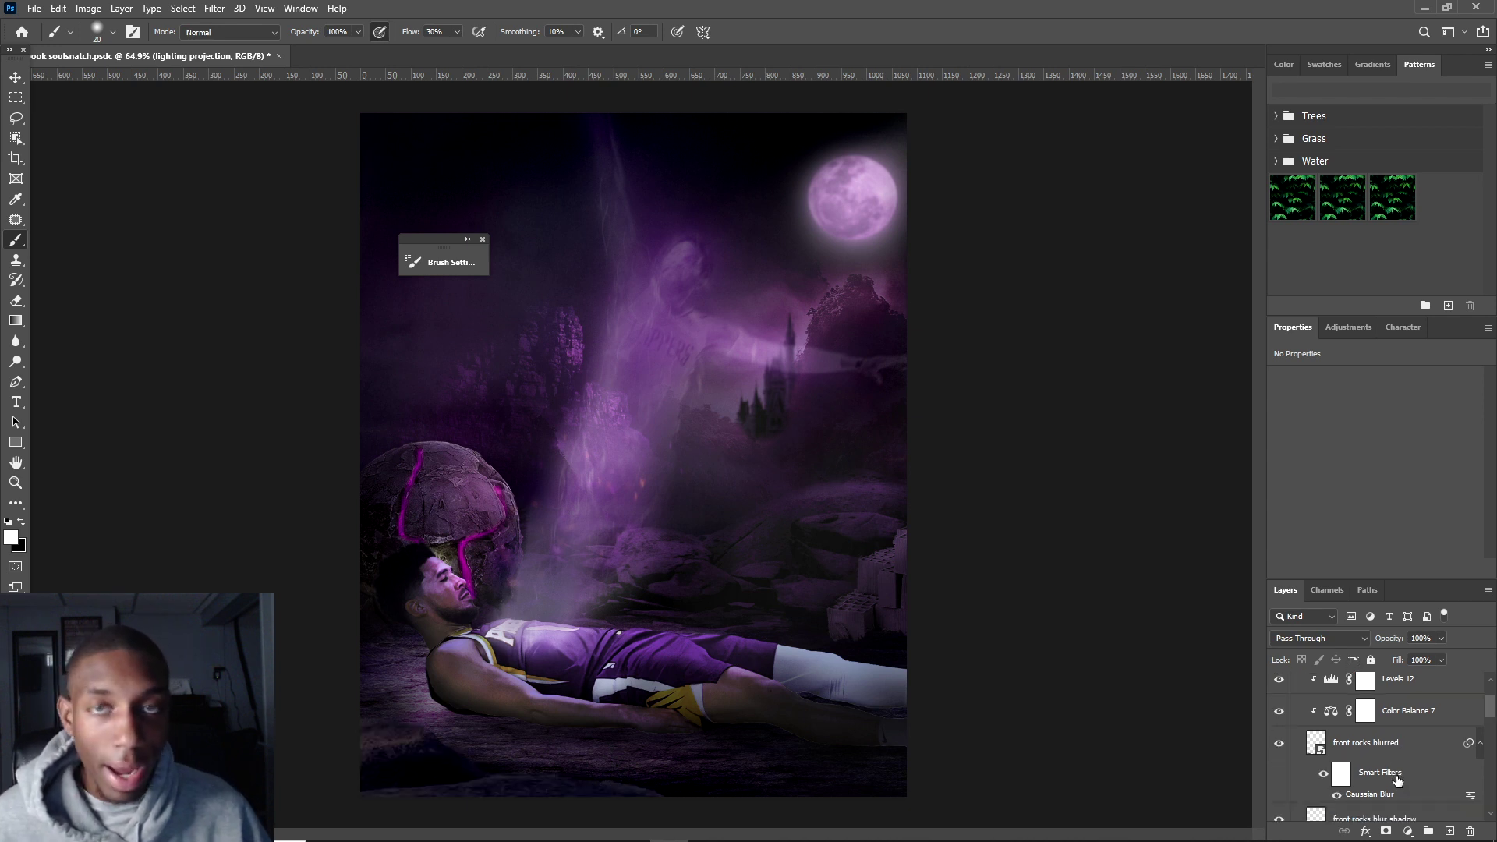
pyautogui.scroll(-1, 1395, 781)
pyautogui.scroll(-1, 1302, 775)
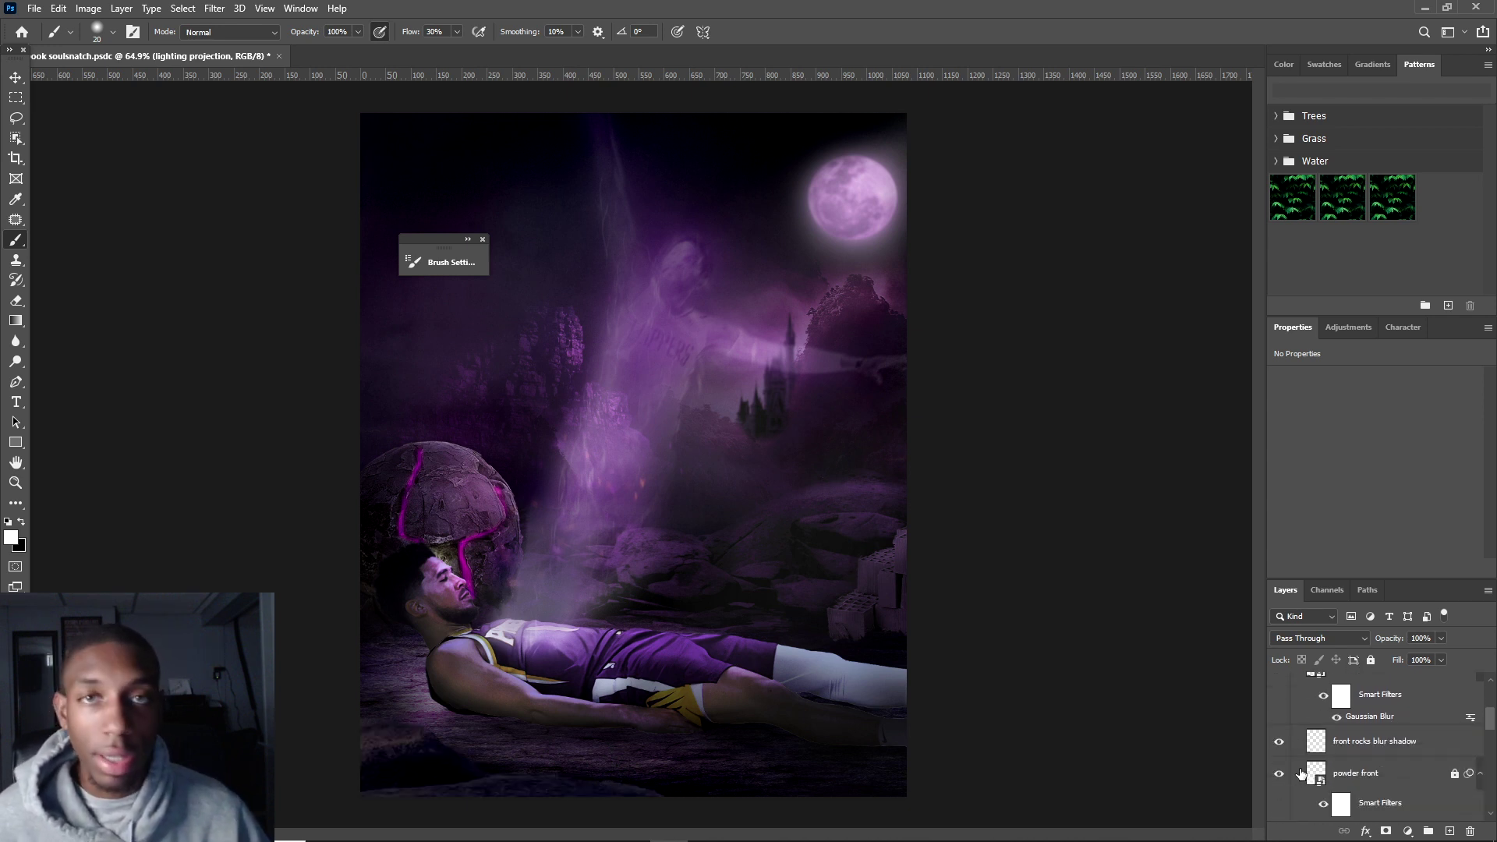
pyautogui.scroll(-1, 1302, 776)
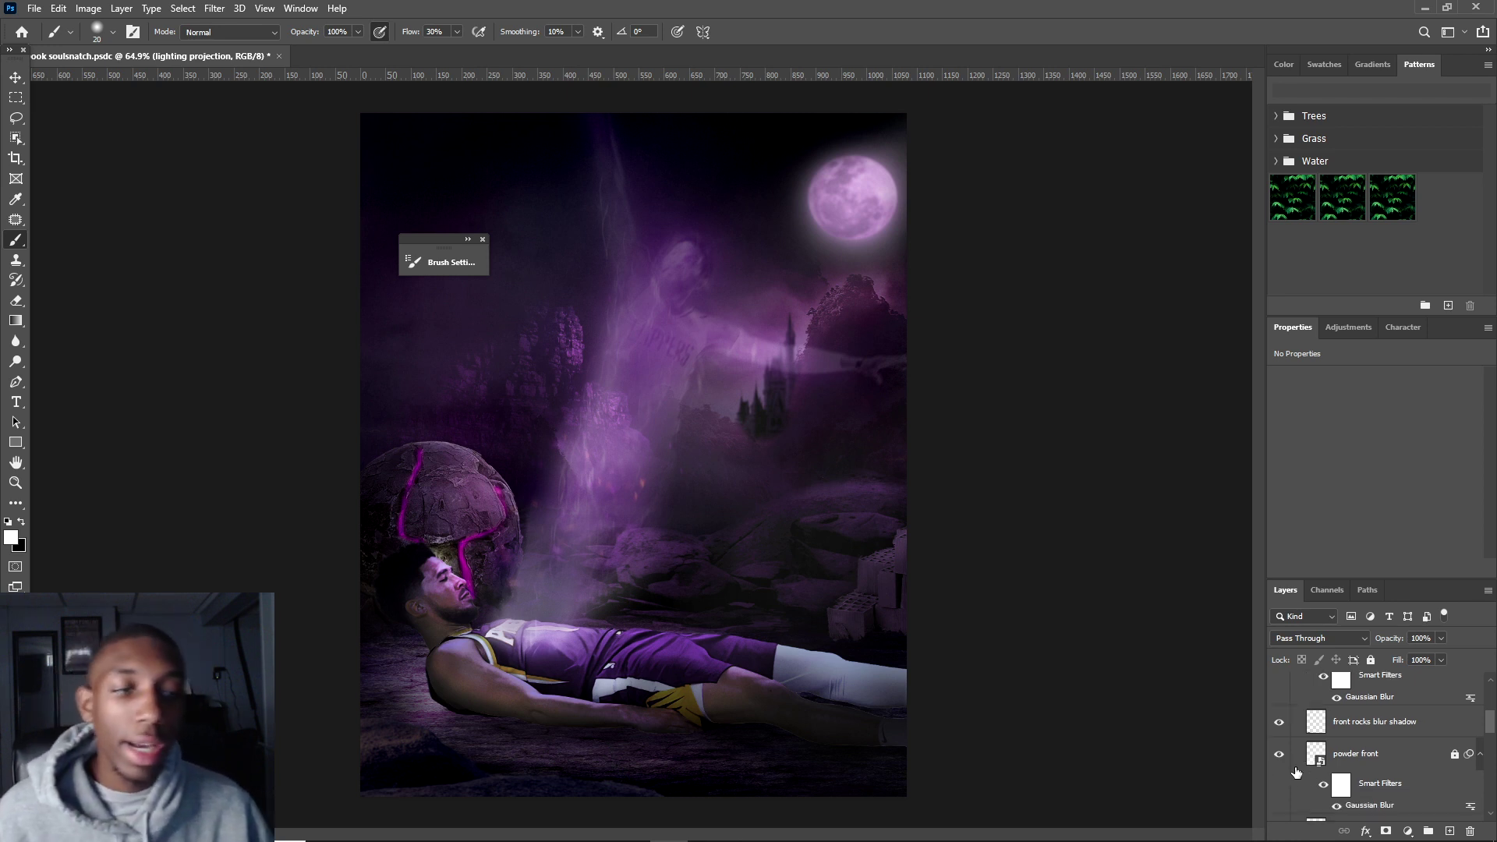
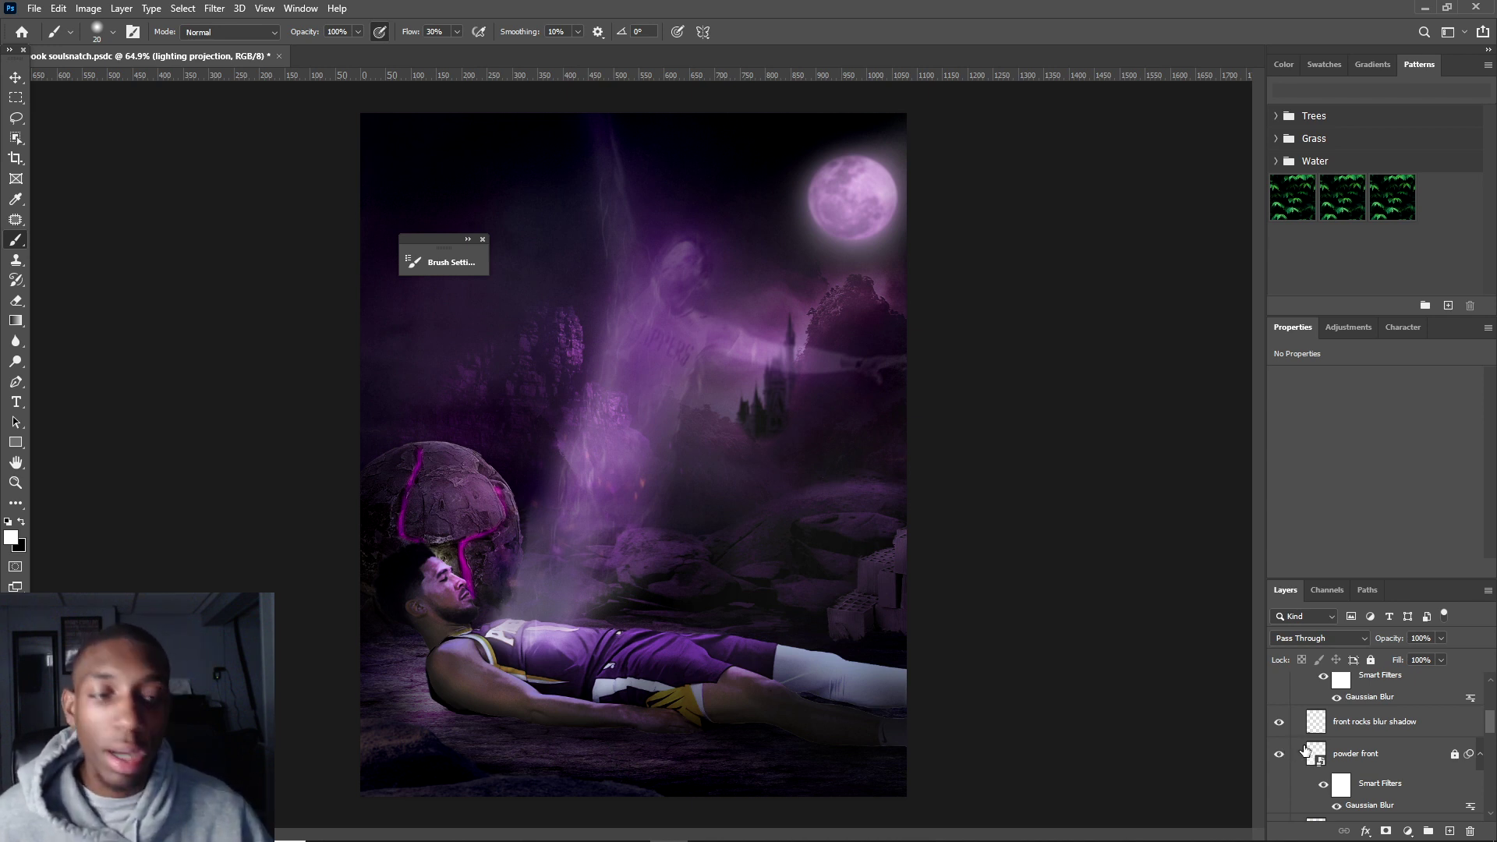
# - Compare the poster with powder front hidden and shown, then collapse front goods and expand detail in projection
pyautogui.click(1279, 754)
pyautogui.click(1279, 754)
pyautogui.scroll(2, 1288, 756)
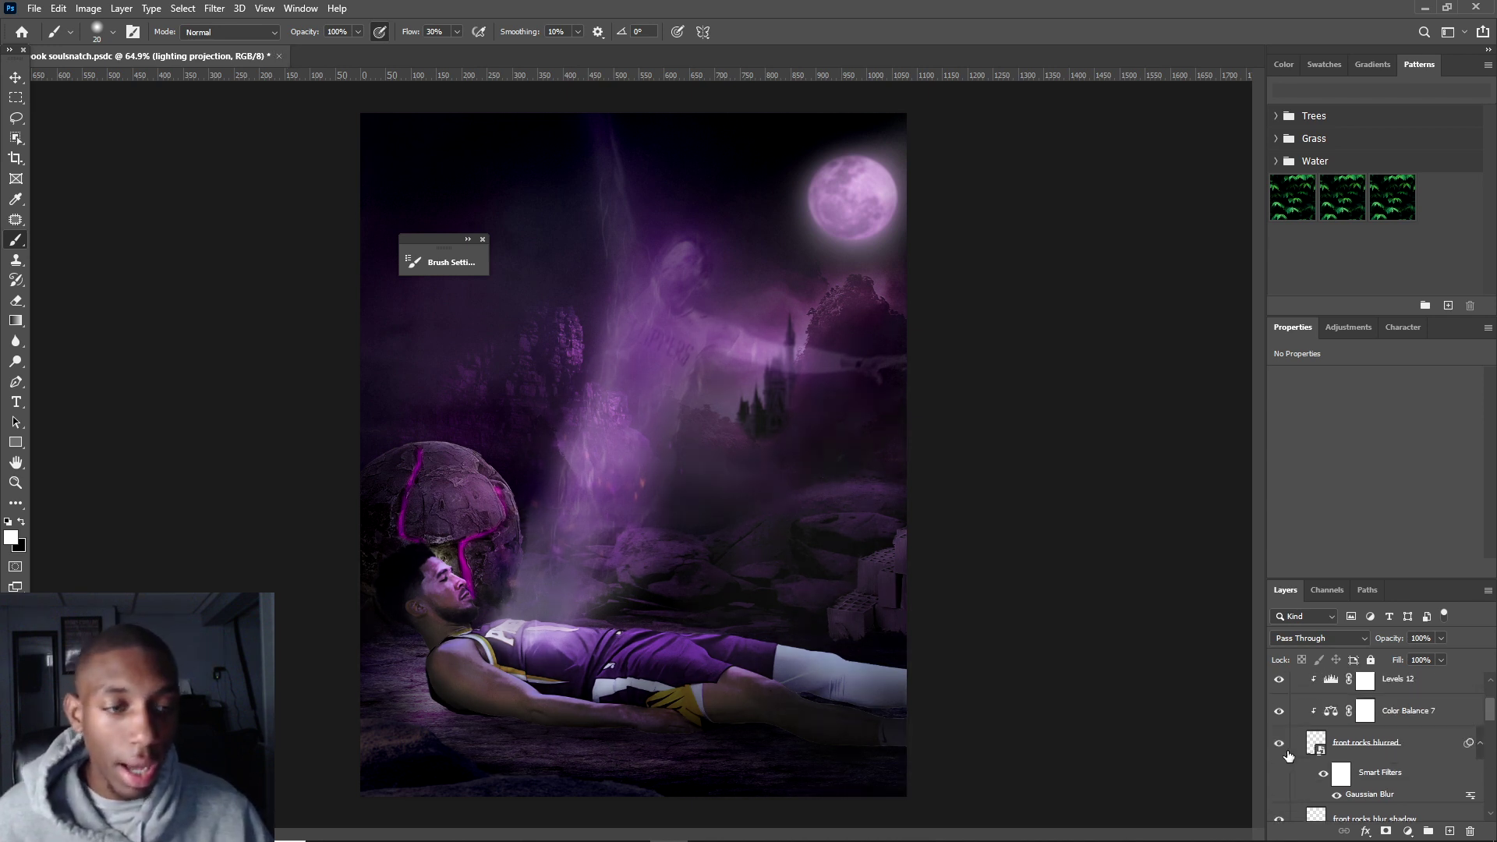
pyautogui.scroll(2, 1288, 756)
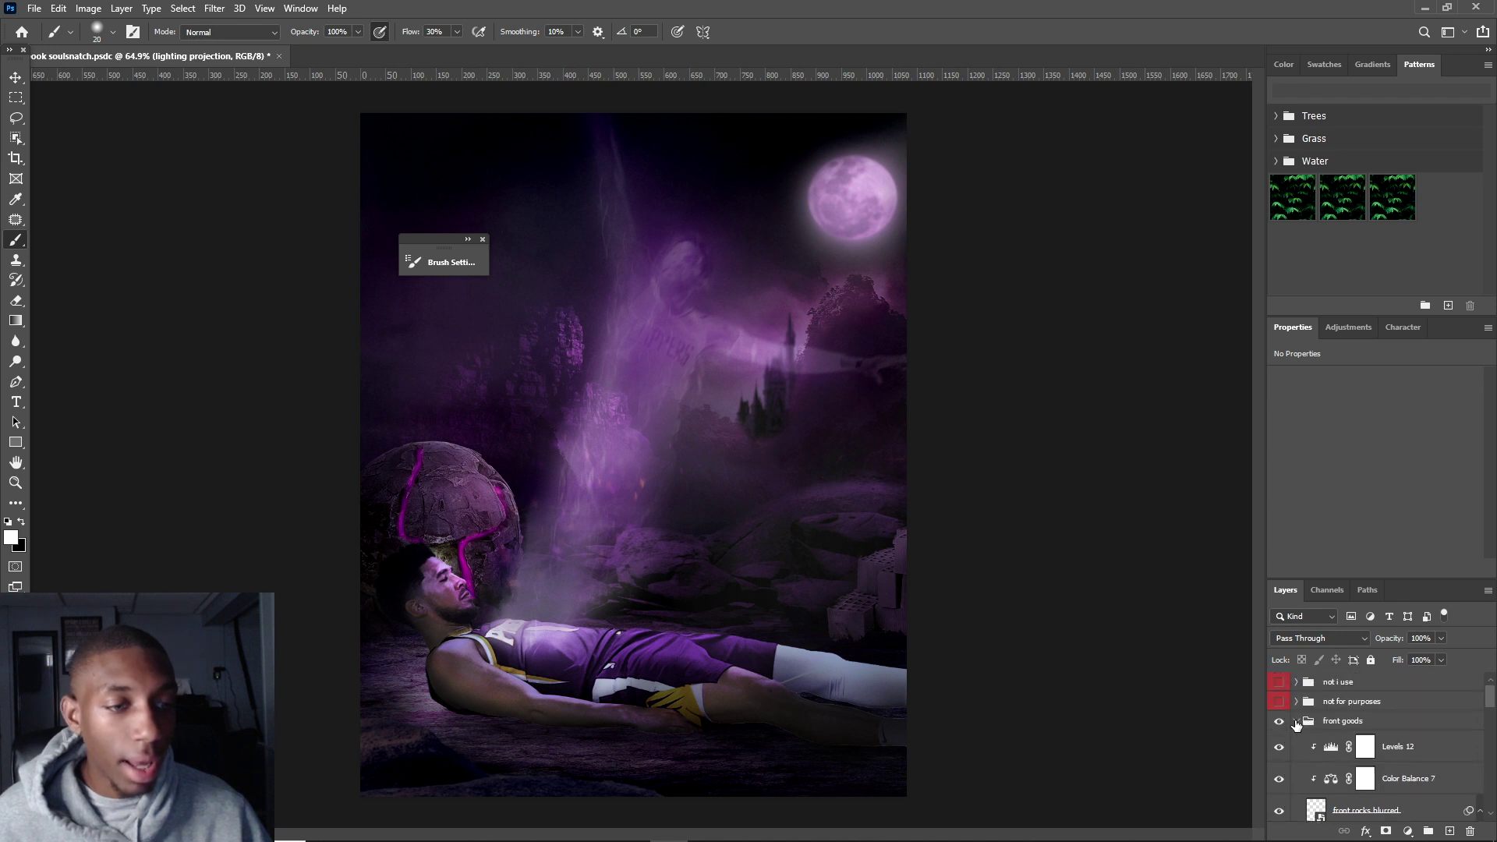
pyautogui.click(1294, 722)
pyautogui.click(1295, 760)
pyautogui.scroll(-4, 1309, 756)
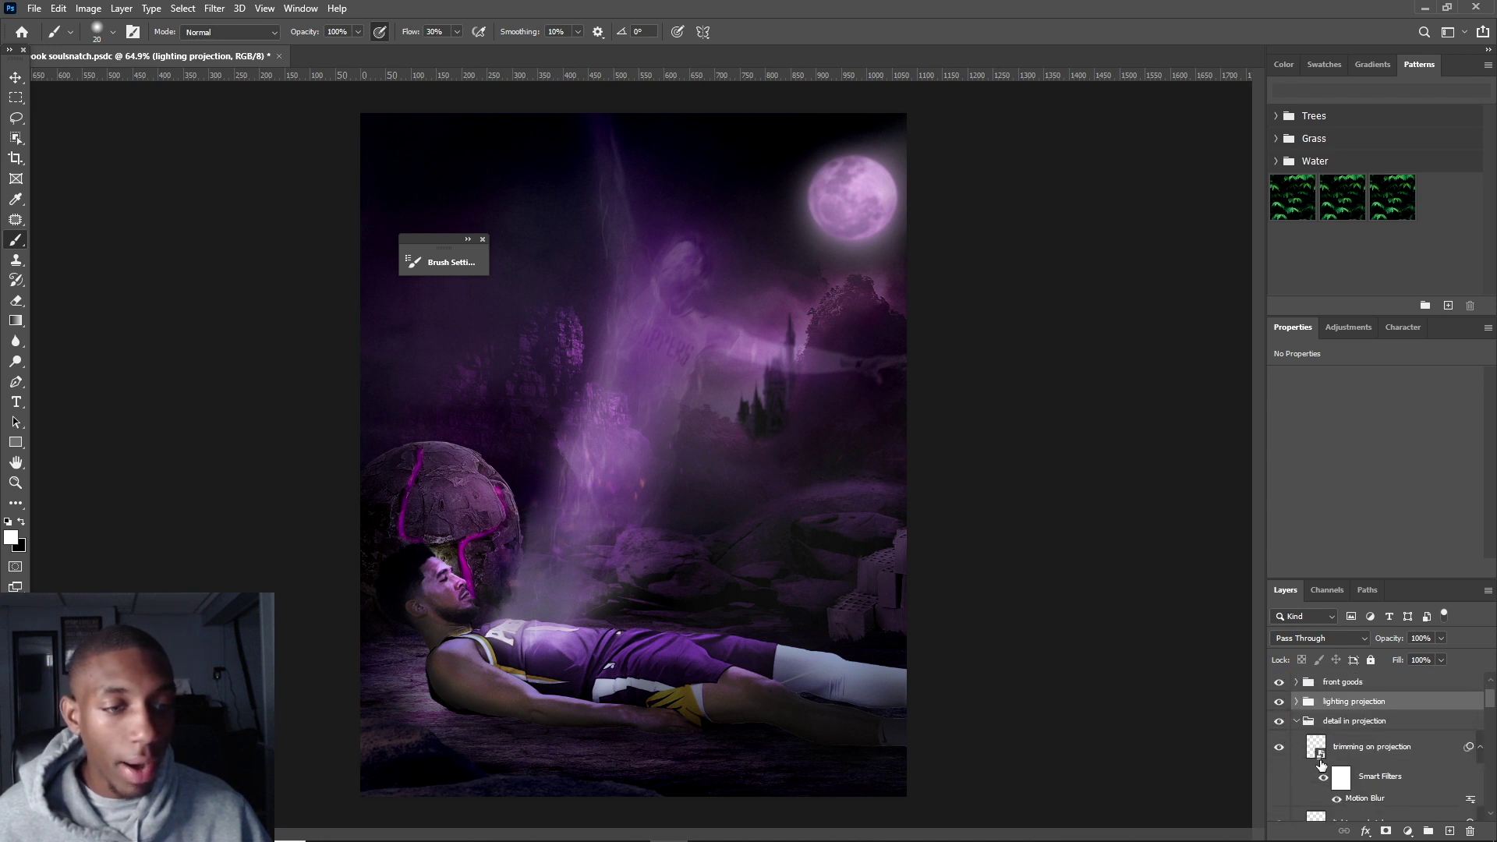
# - Select the paul george defend copy 2 layer, switch to the brush, then collapse and select the pg group
pyautogui.press('v')
pyautogui.keyDown('ctrl'); pyautogui.click(667, 483); pyautogui.keyUp('ctrl')
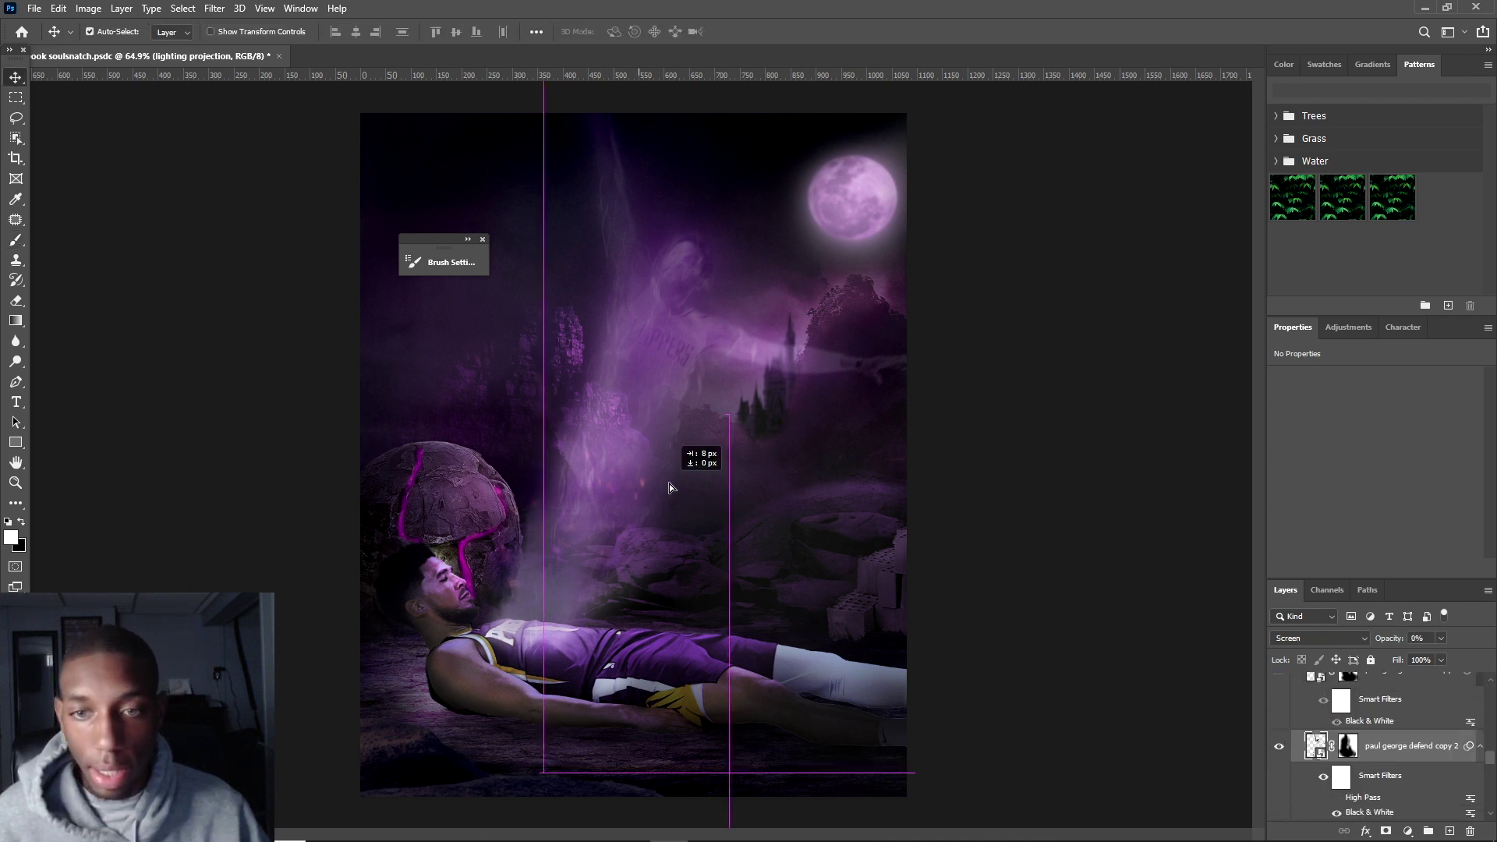
pyautogui.scroll(-5, 1379, 749)
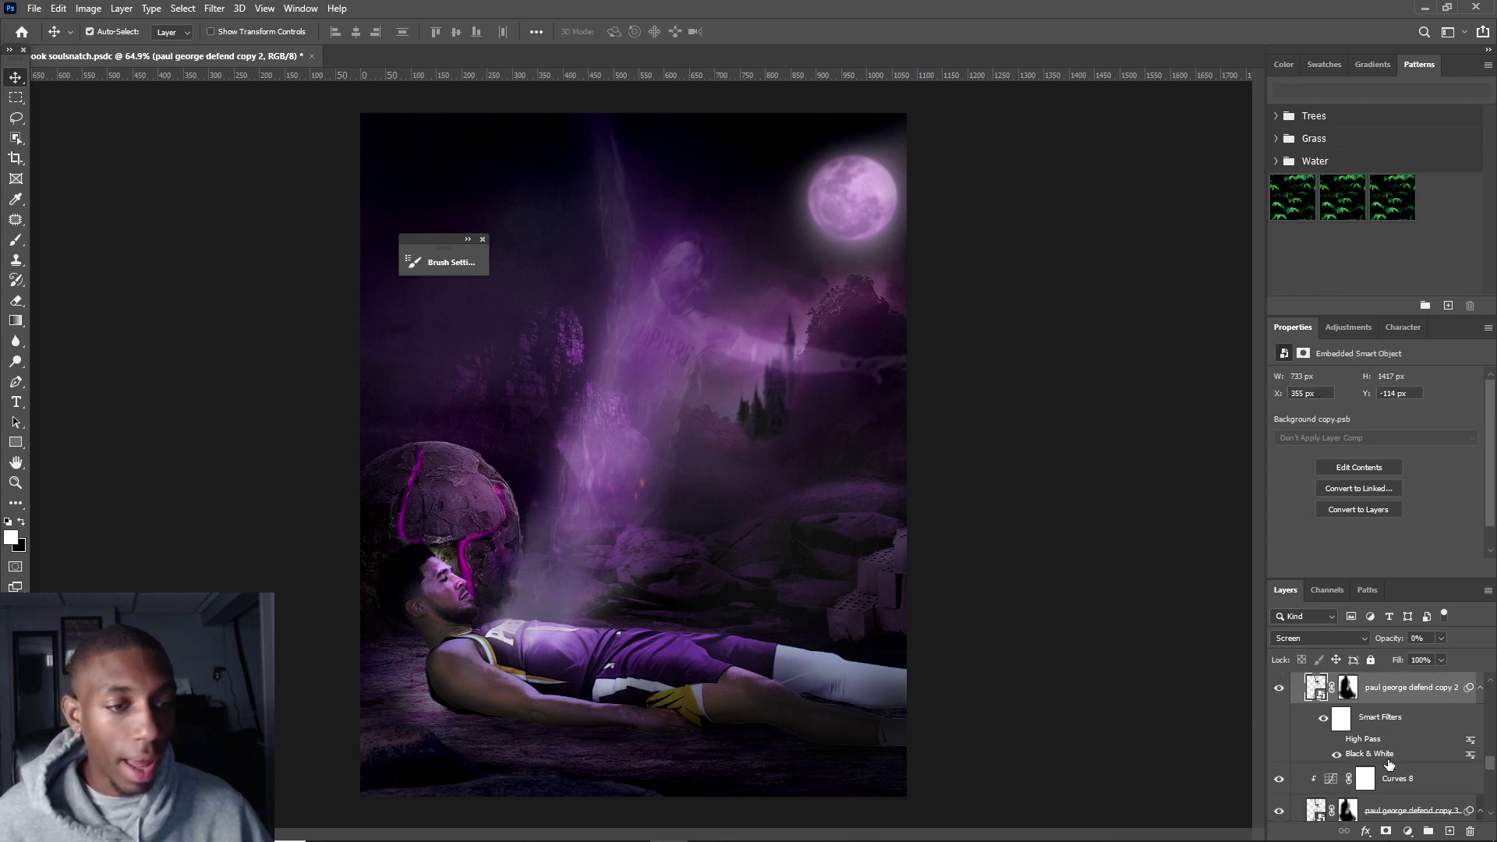
pyautogui.scroll(1, 1357, 729)
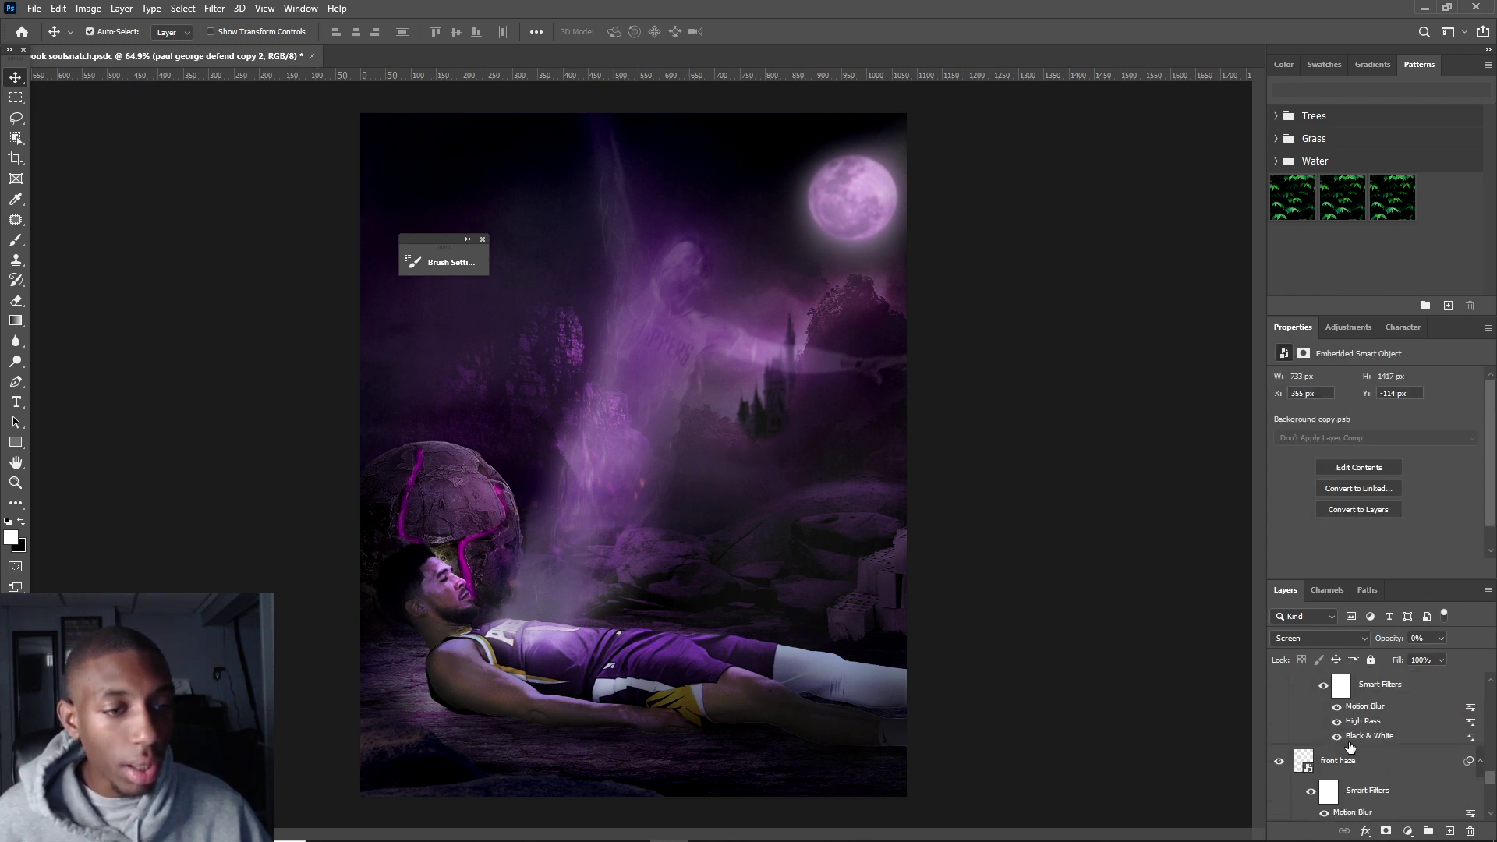
pyautogui.click(19, 239)
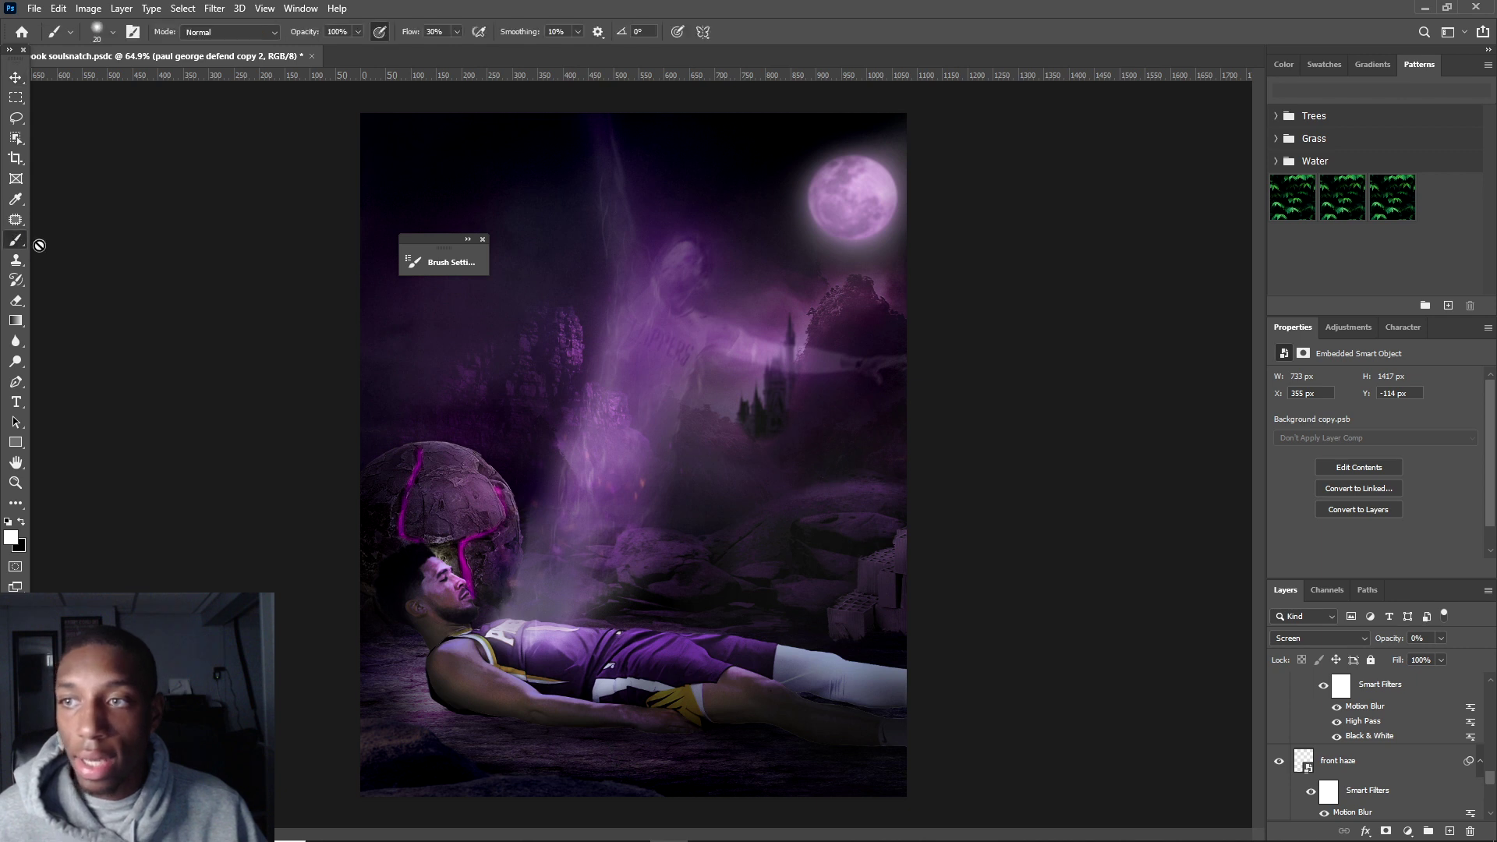
pyautogui.scroll(-6, 1325, 749)
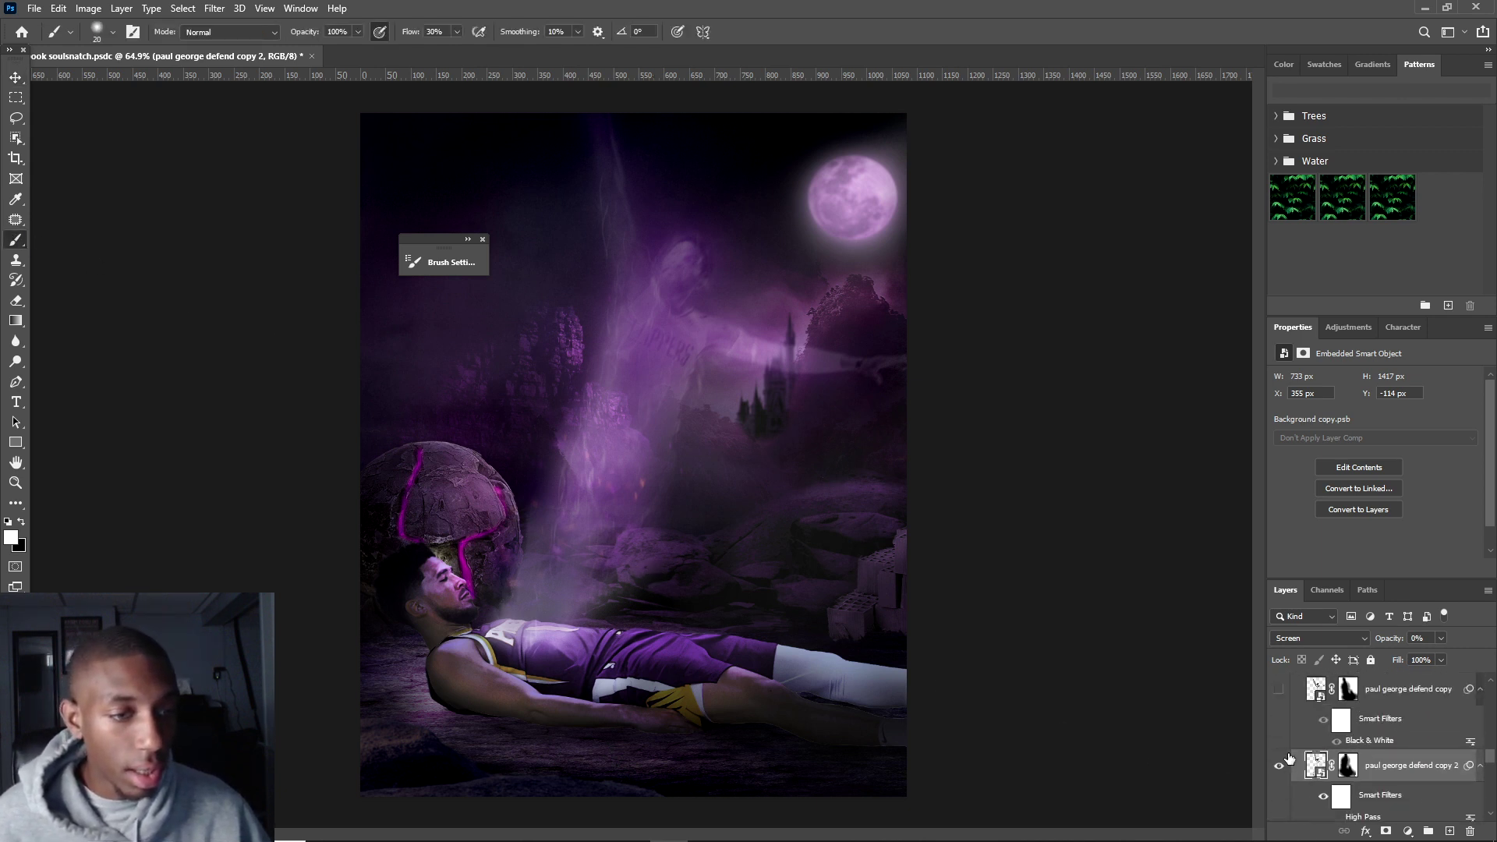
pyautogui.click(1296, 770)
pyautogui.click(1323, 770)
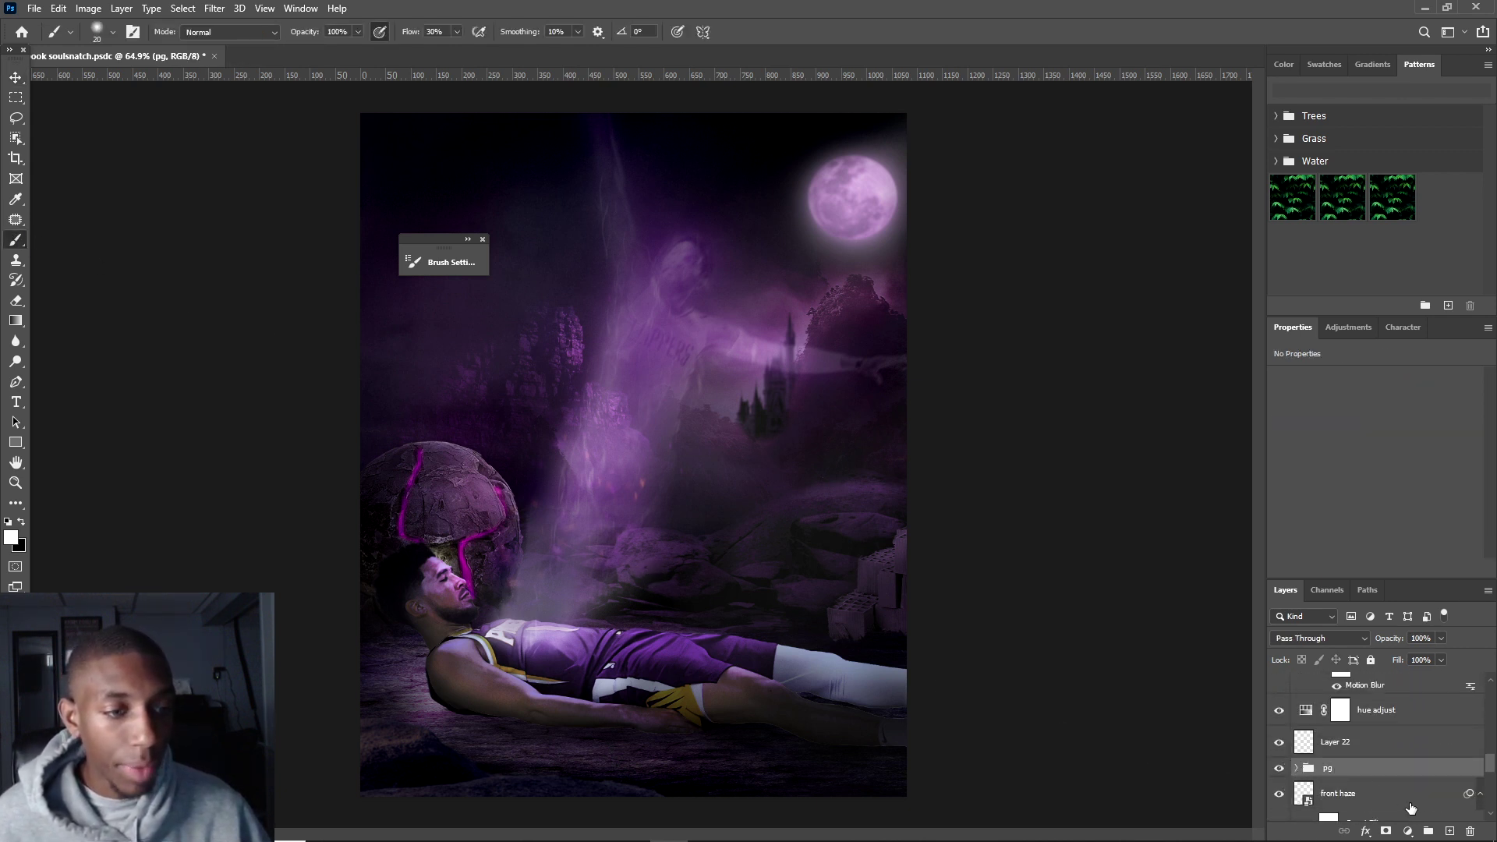
# - On a new layer above pg, paint a soft 300 px white glow beside the player with a straight beam to the moon
pyautogui.click(1448, 831)
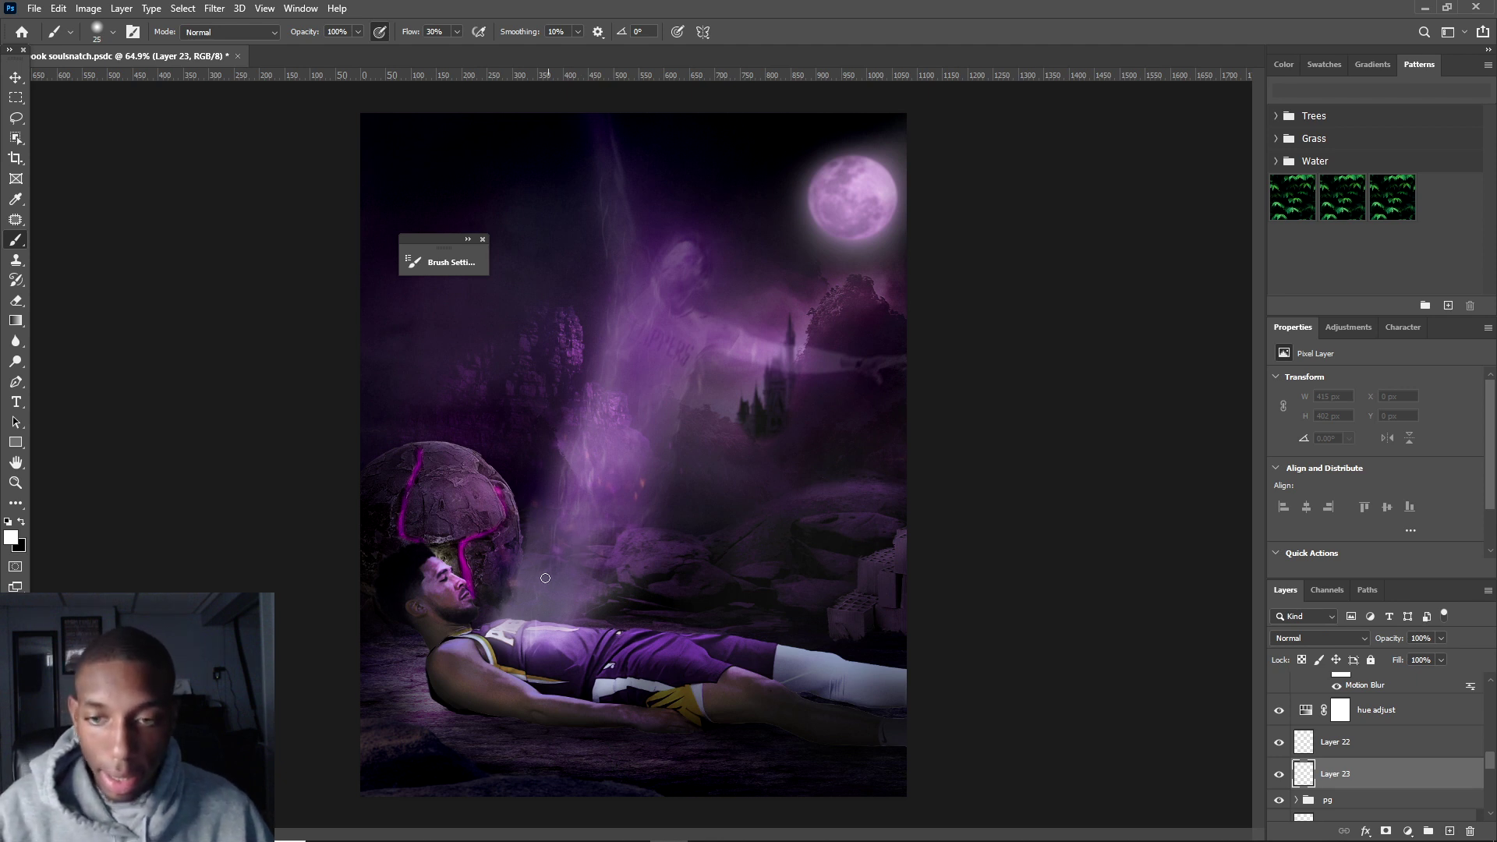
pyautogui.press(']')
pyautogui.press(']')
pyautogui.press(']')
pyautogui.press(']')
pyautogui.press(']')
pyautogui.press(']')
pyautogui.press(']')
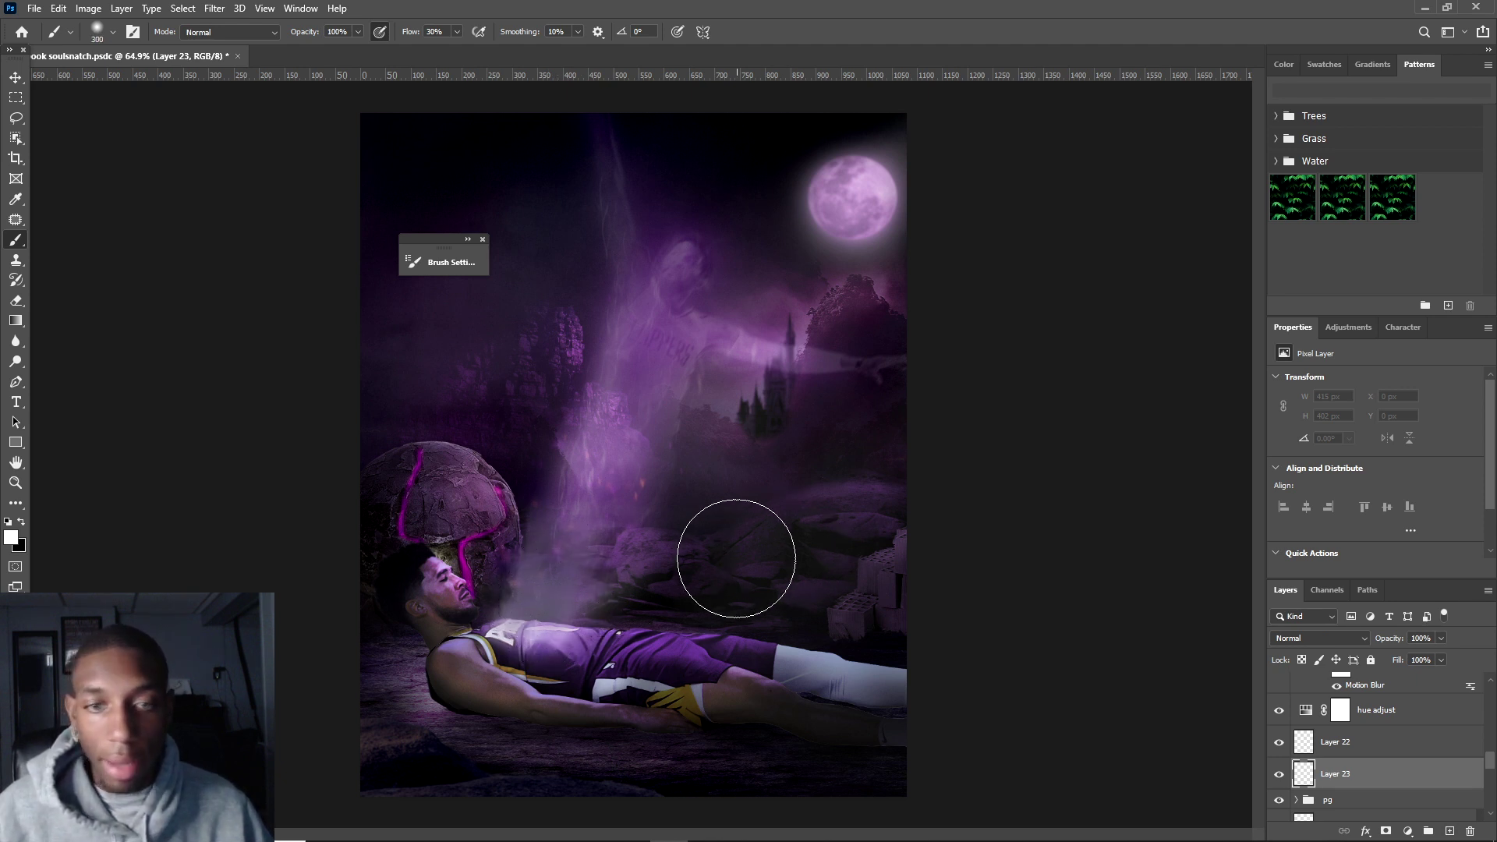
pyautogui.click(710, 574)
pyautogui.hotkey('ctrl', 'z')
pyautogui.click(735, 579)
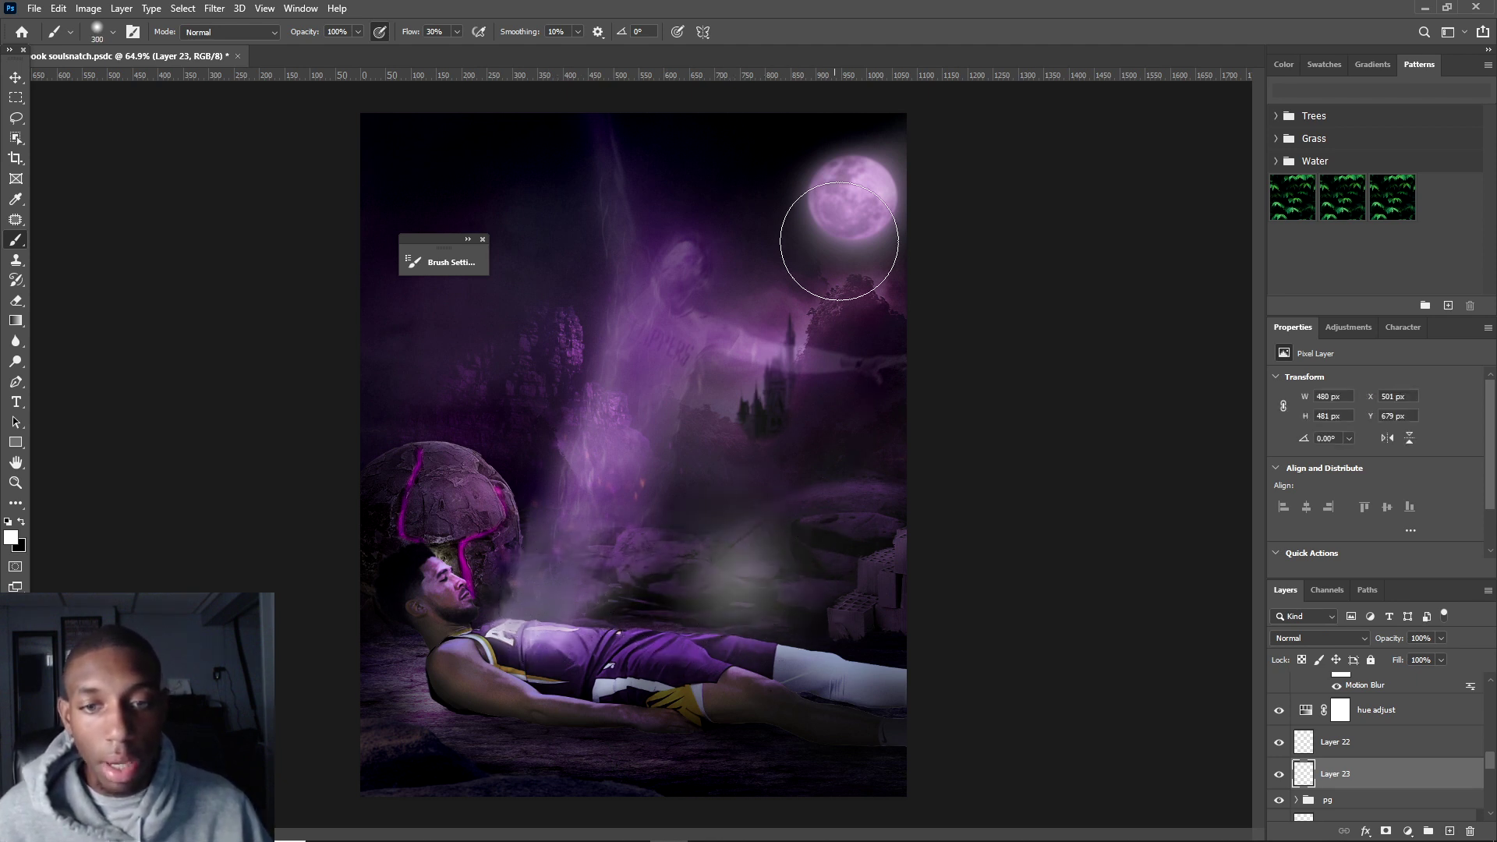
pyautogui.click(739, 576)
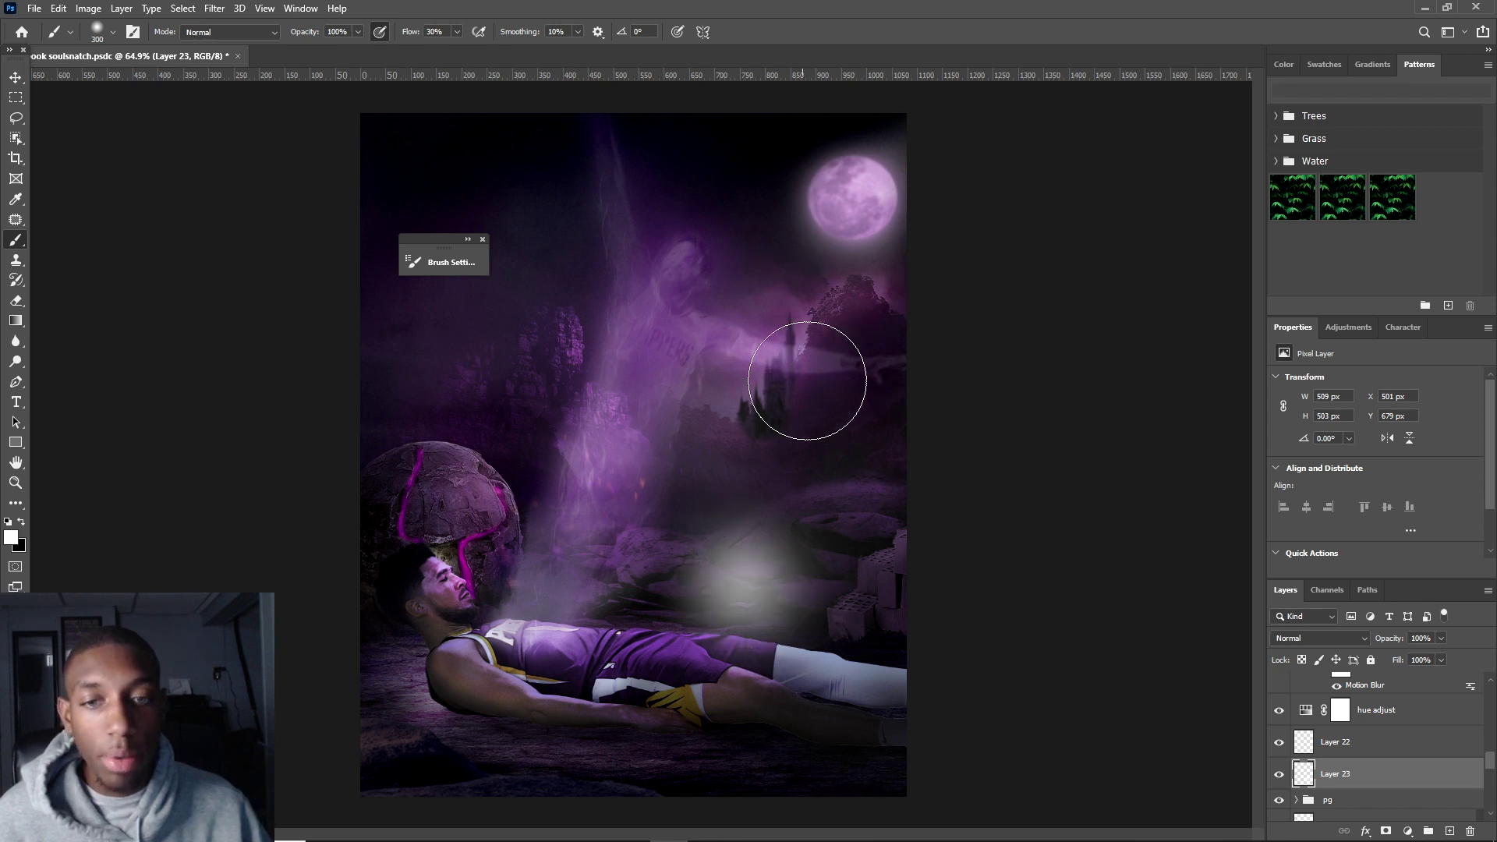
pyautogui.keyDown('shift'); pyautogui.click(835, 254); pyautogui.keyUp('shift')
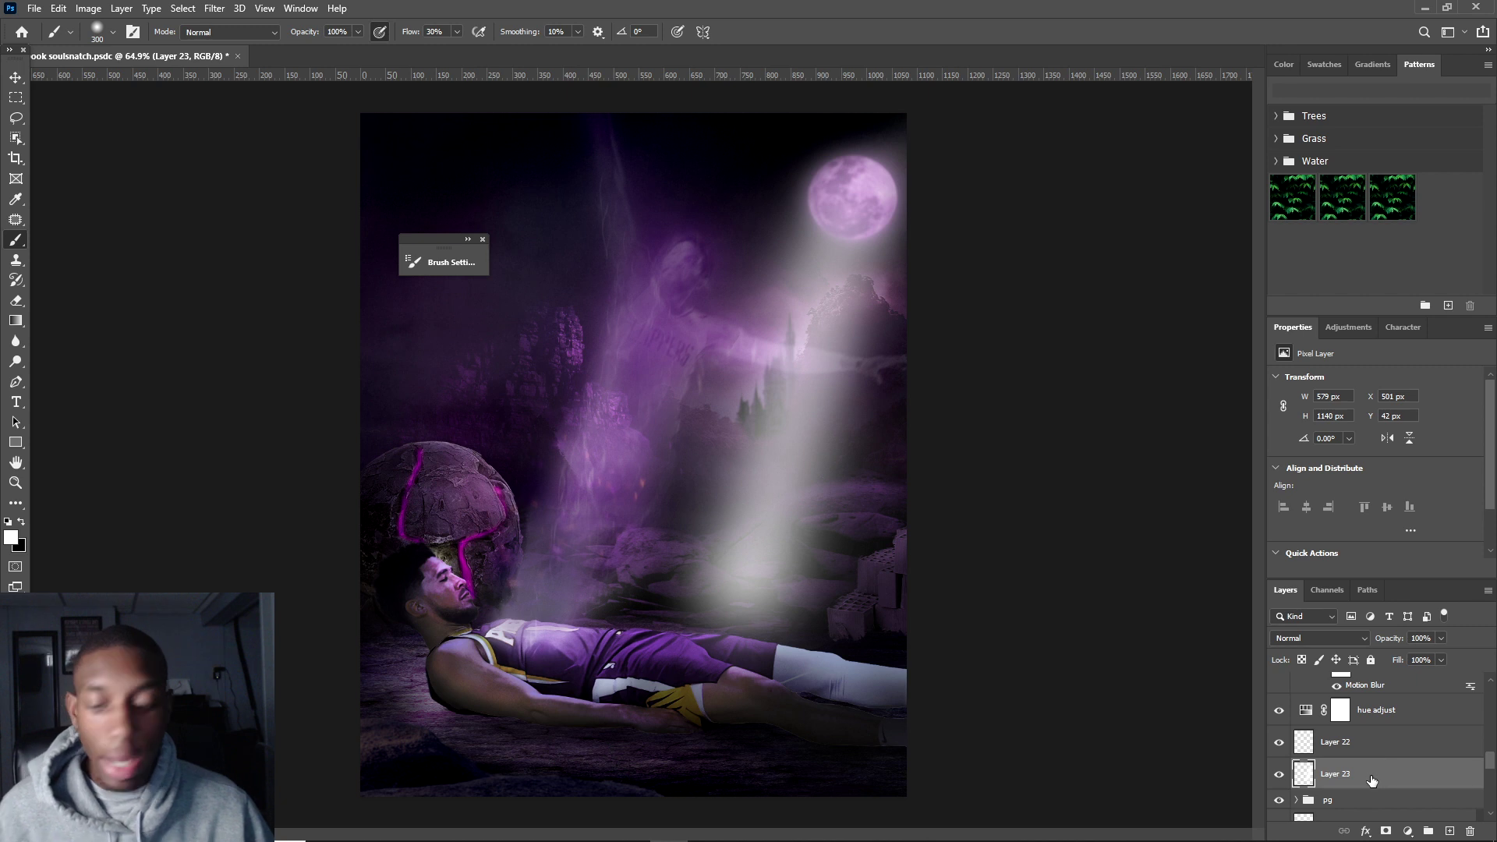
pyautogui.hotkey('ctrl', 't')
# - Distort the beam's corners and shift it so it angles toward the player
pyautogui.rightClick(775, 396)
pyautogui.click(819, 470)
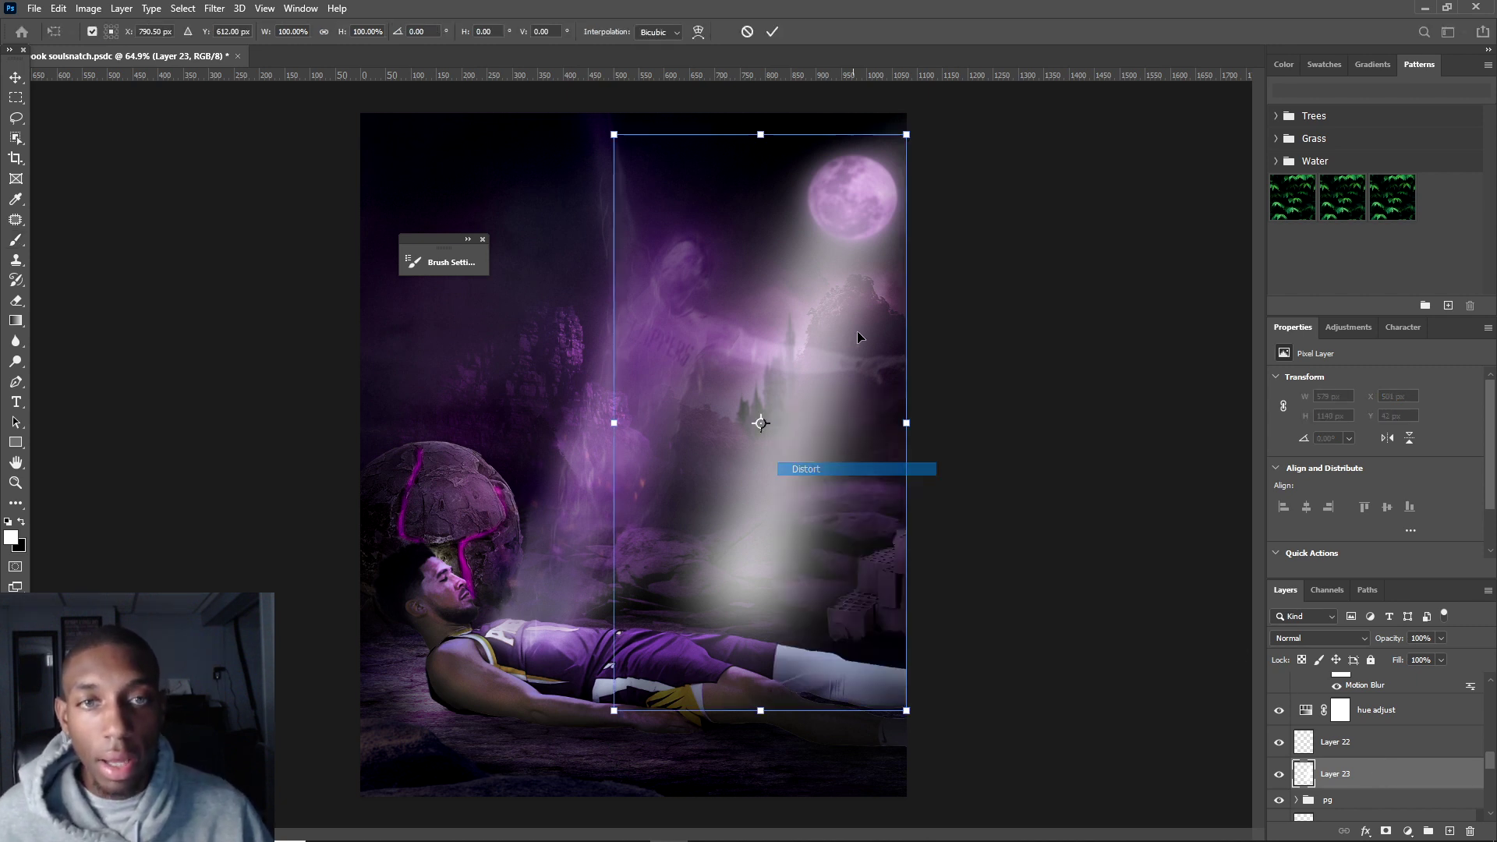
pyautogui.moveTo(907, 136); pyautogui.dragTo(1056, 172)
pyautogui.moveTo(920, 221); pyautogui.dragTo(720, 189)
pyautogui.moveTo(855, 141); pyautogui.dragTo(919, 166)
pyautogui.moveTo(822, 213); pyautogui.dragTo(739, 209)
pyautogui.moveTo(849, 221); pyautogui.dragTo(961, 254)
pyautogui.moveTo(842, 275); pyautogui.dragTo(930, 235)
# - Use a perspective transform to slant the beam's top leftward onto the player's chest and apply it
pyautogui.rightClick(900, 242)
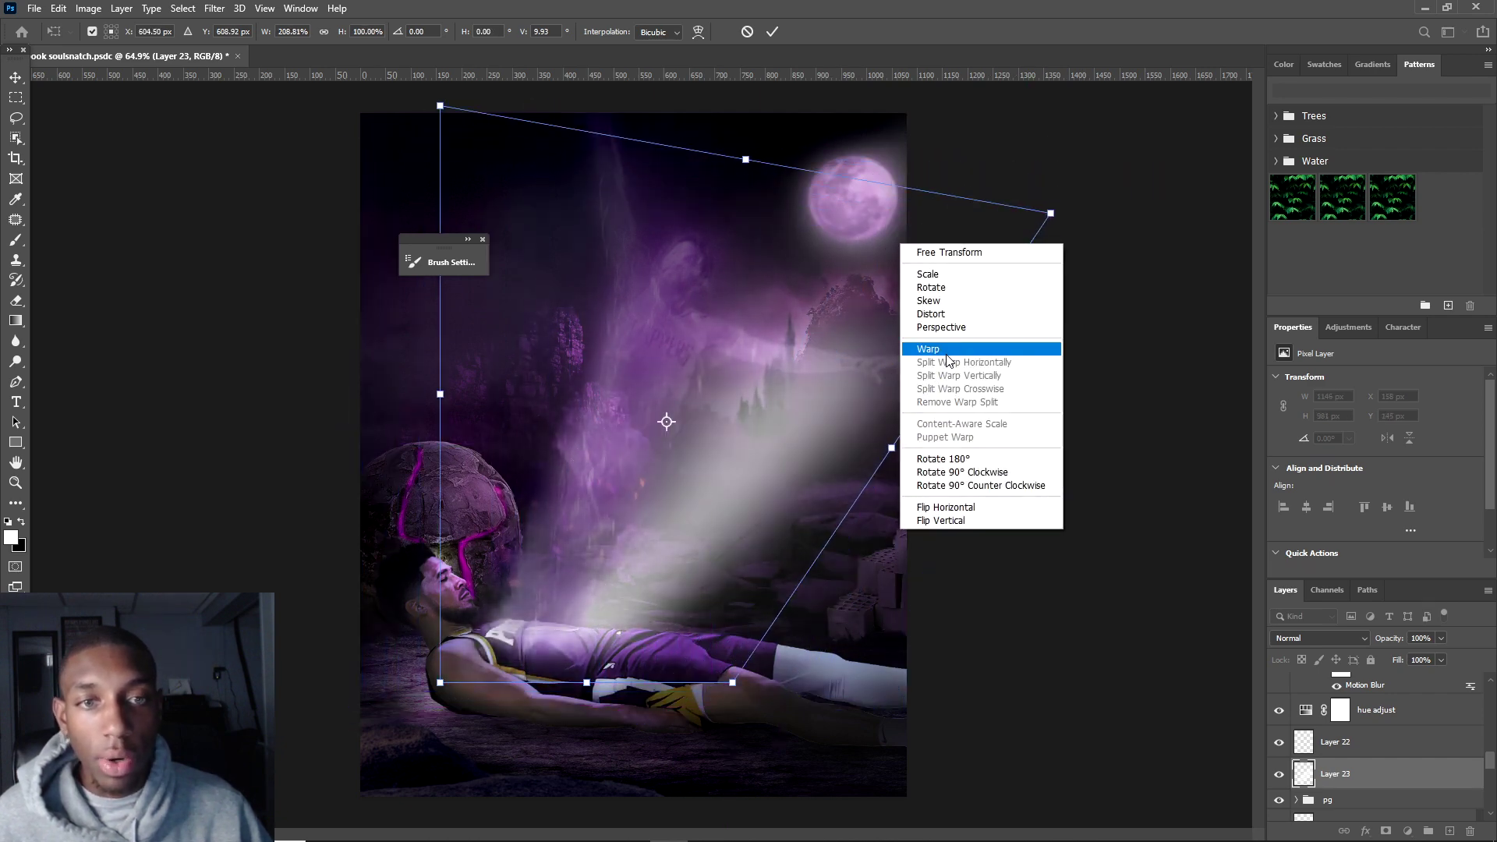
pyautogui.click(939, 327)
pyautogui.moveTo(749, 160); pyautogui.dragTo(672, 239)
pyautogui.moveTo(991, 203); pyautogui.dragTo(906, 253)
pyautogui.moveTo(858, 311)
pyautogui.mouseDown()
pyautogui.moveTo(765, 297)
pyautogui.moveTo(737, 351)
pyautogui.moveTo(854, 395)
pyautogui.mouseUp()
pyautogui.press('Return')
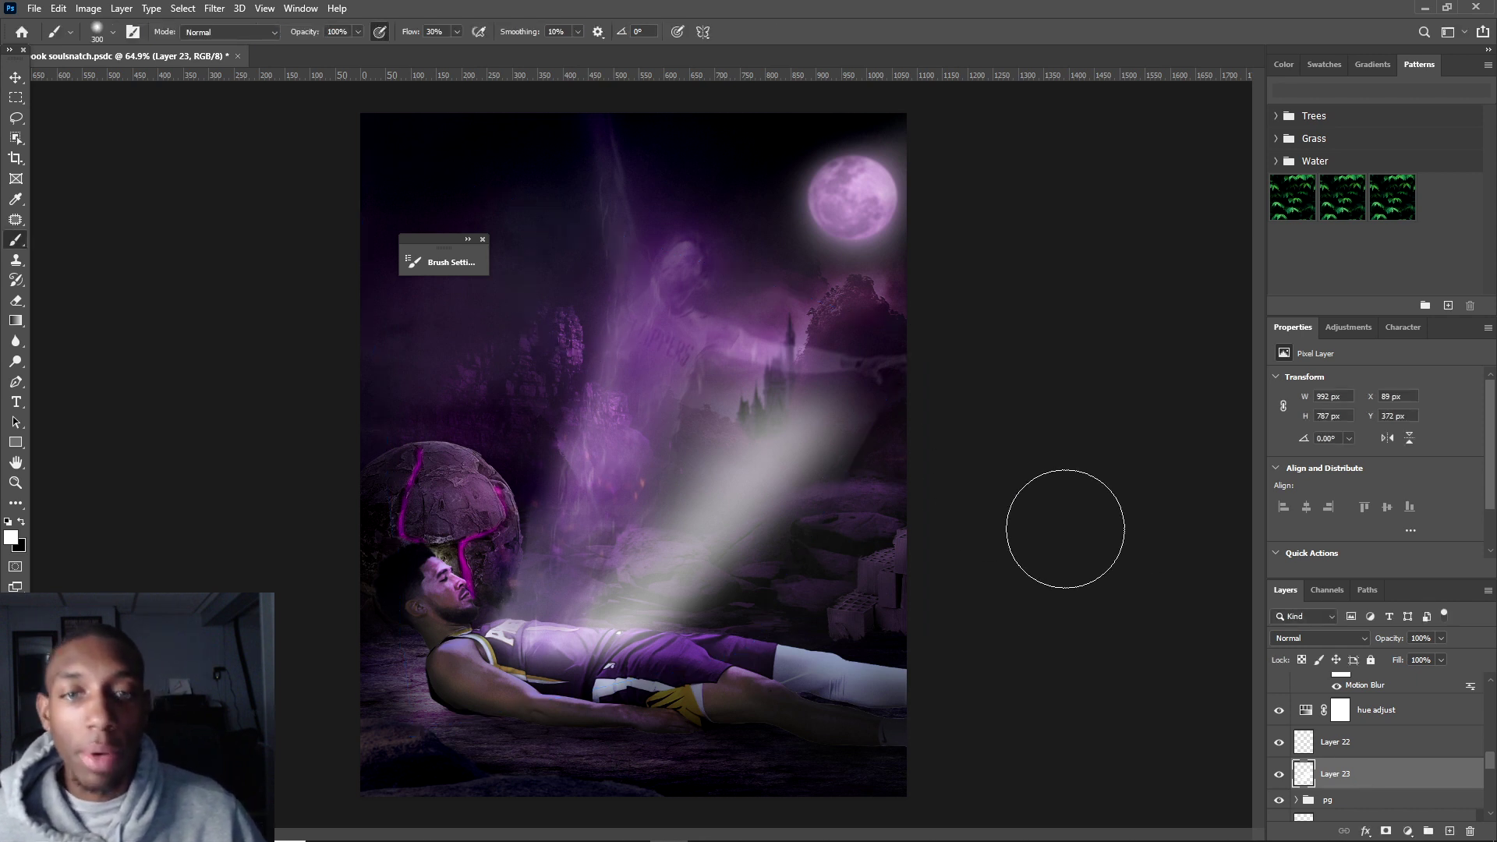
# - Add a layer mask to Layer 23 and try gradient fades on the beam's ends
pyautogui.click(1386, 829)
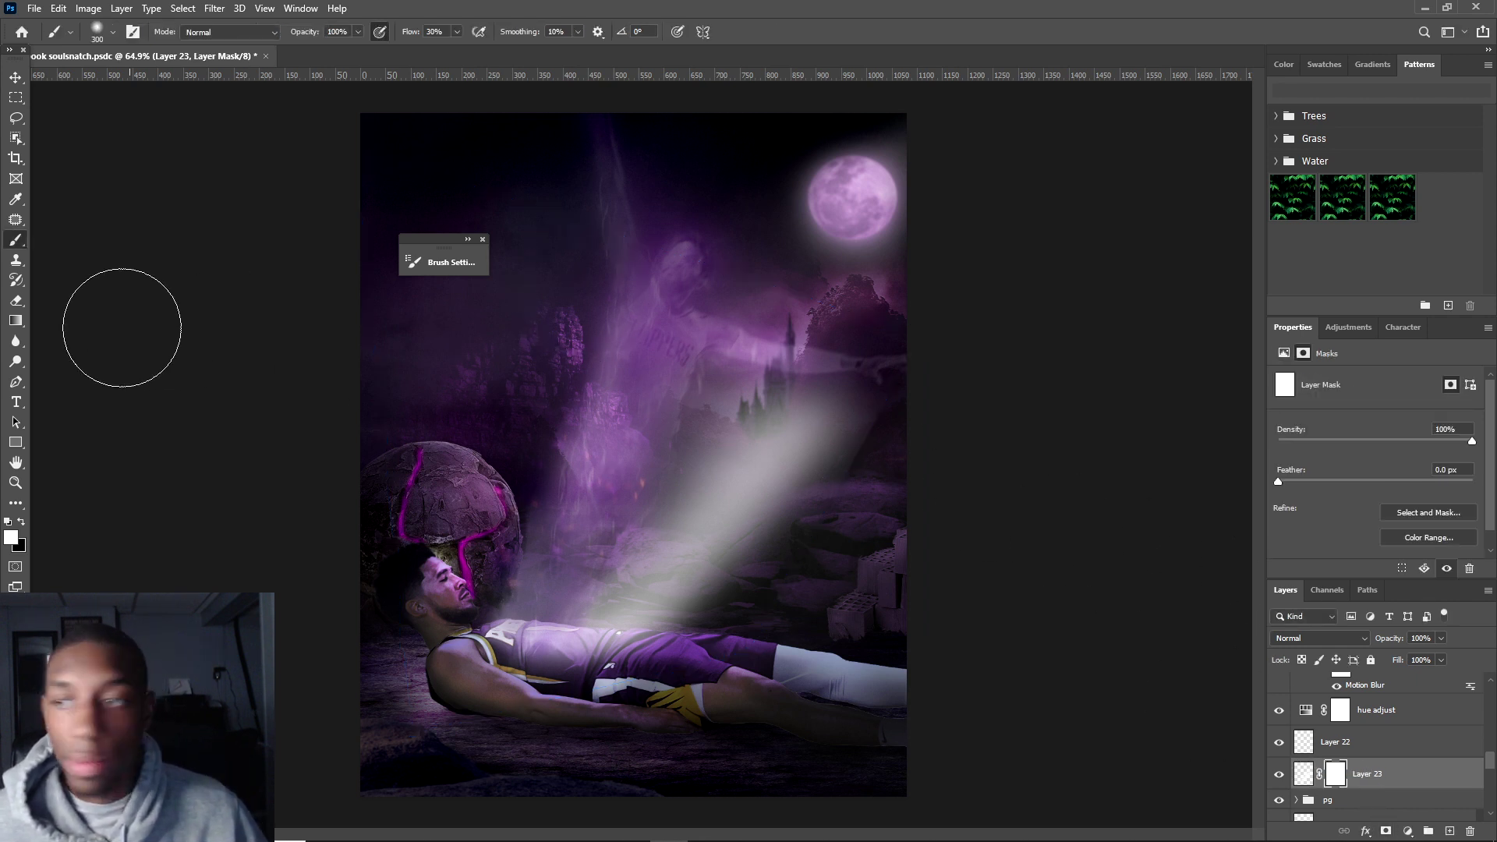
pyautogui.click(16, 322)
pyautogui.moveTo(812, 410); pyautogui.dragTo(673, 574)
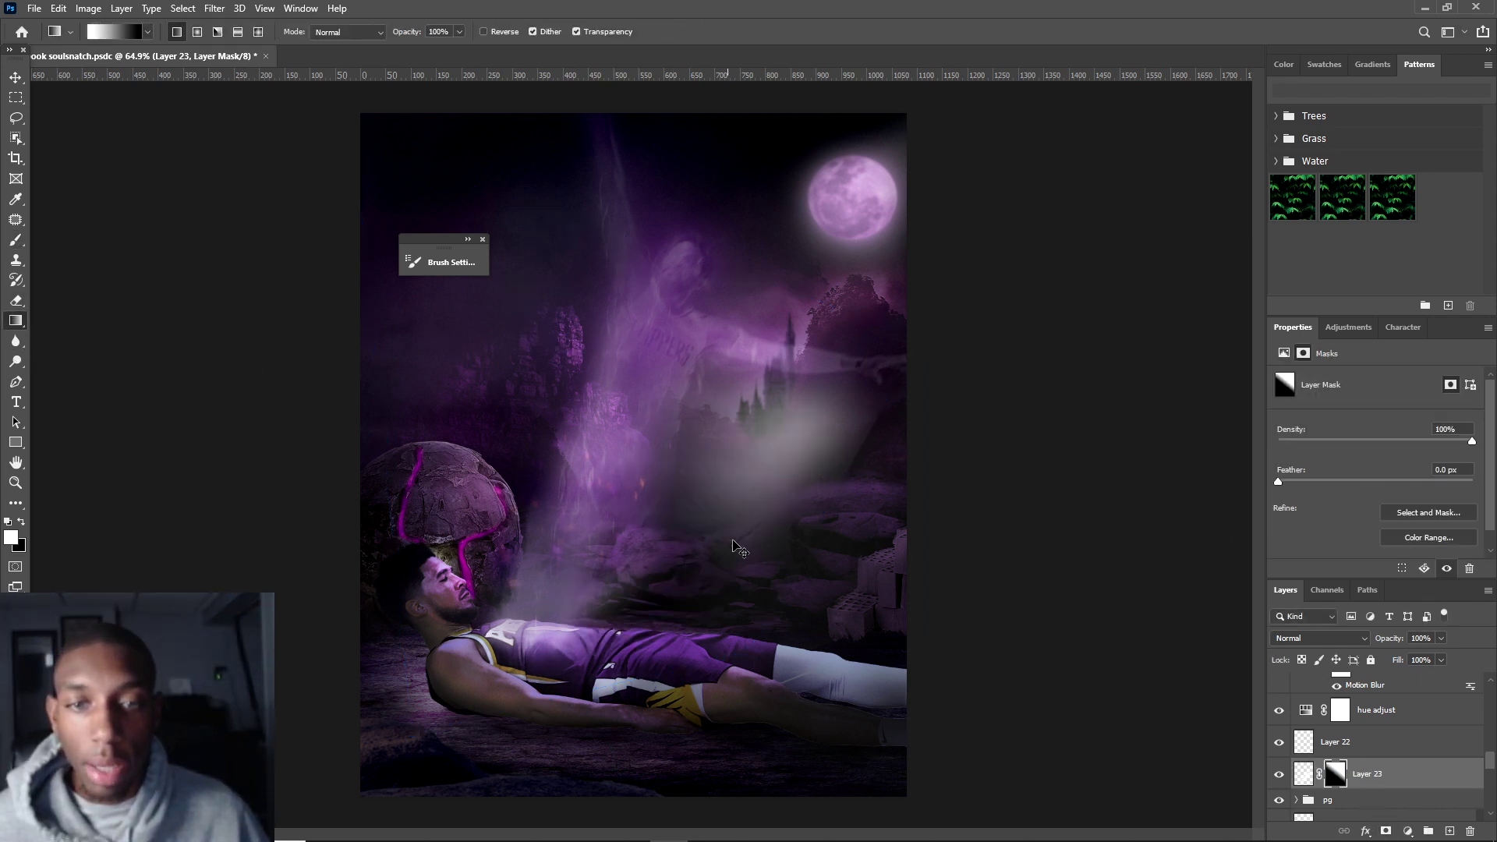
pyautogui.hotkey('ctrl', 'z')
pyautogui.press('x')
pyautogui.moveTo(816, 428); pyautogui.dragTo(639, 602)
pyautogui.hotkey('ctrl', 'z')
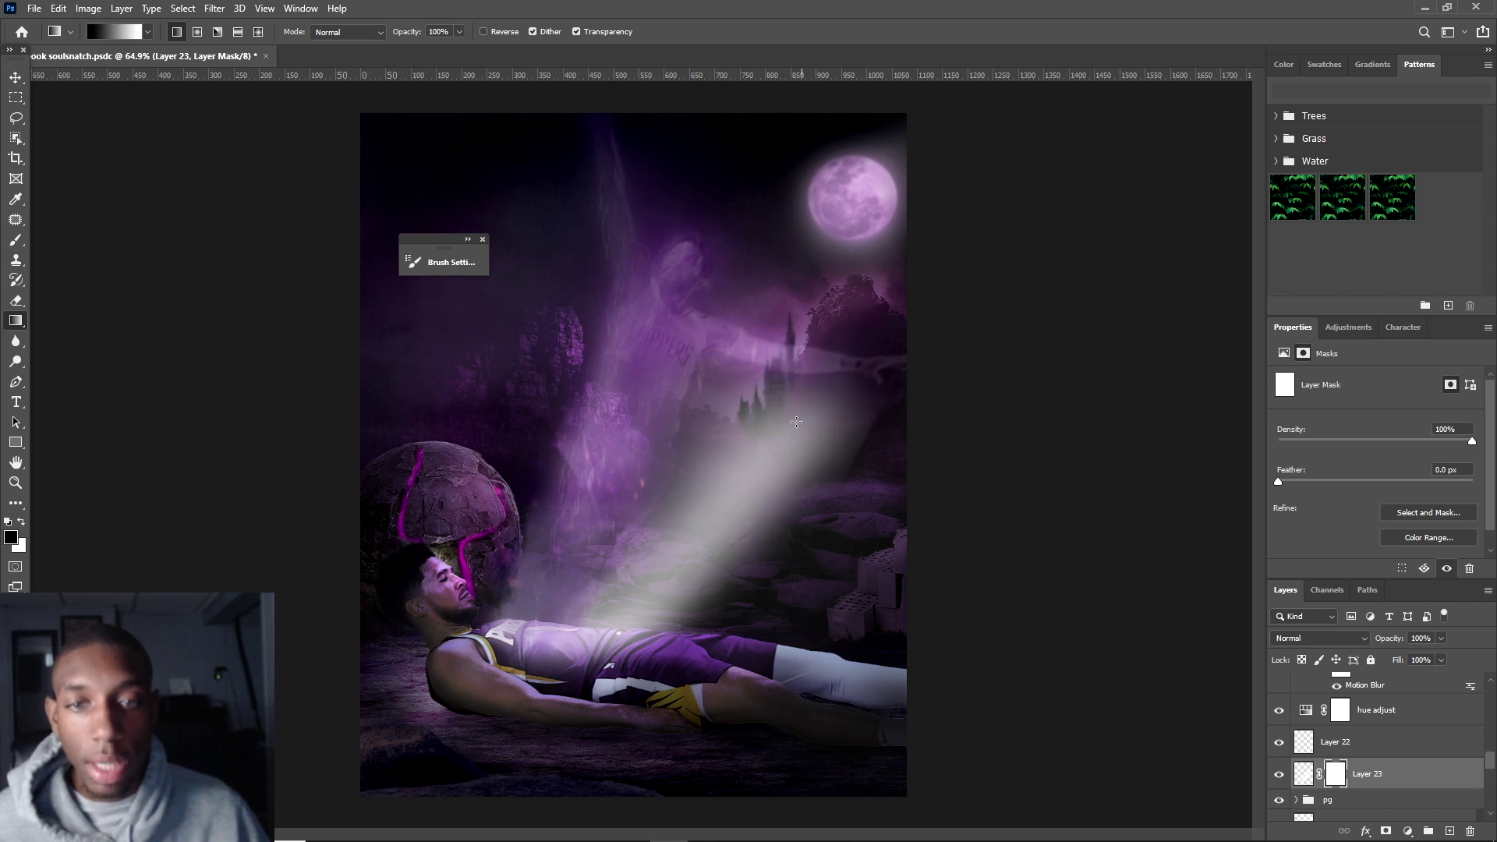
pyautogui.moveTo(800, 473); pyautogui.dragTo(643, 626)
pyautogui.scroll(-3, 619, 521)
pyautogui.scroll(4, 670, 528)
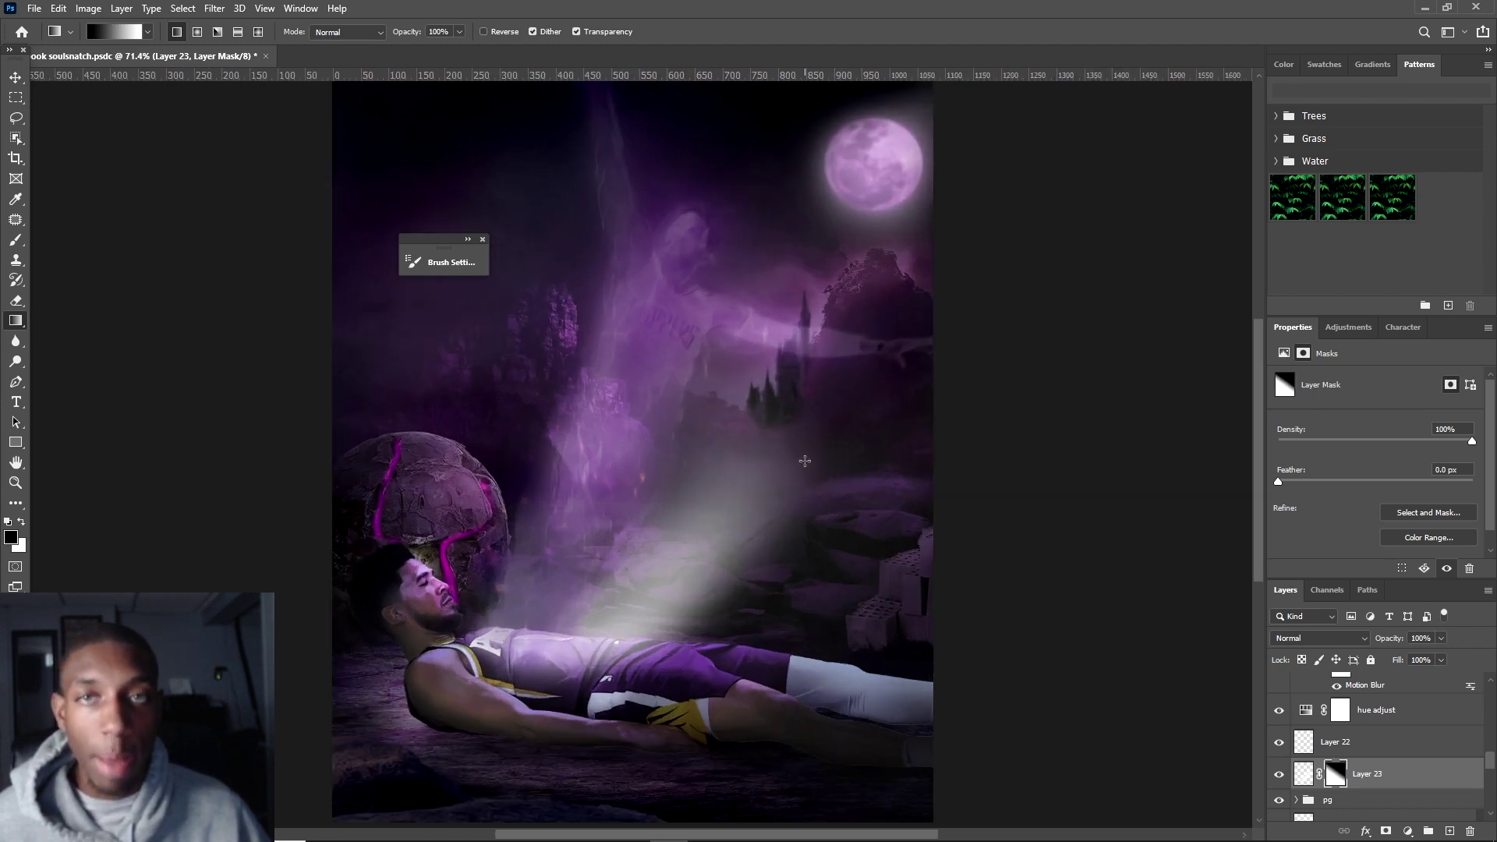
# - Select Layer 23 itself and delete it
pyautogui.click(1364, 749)
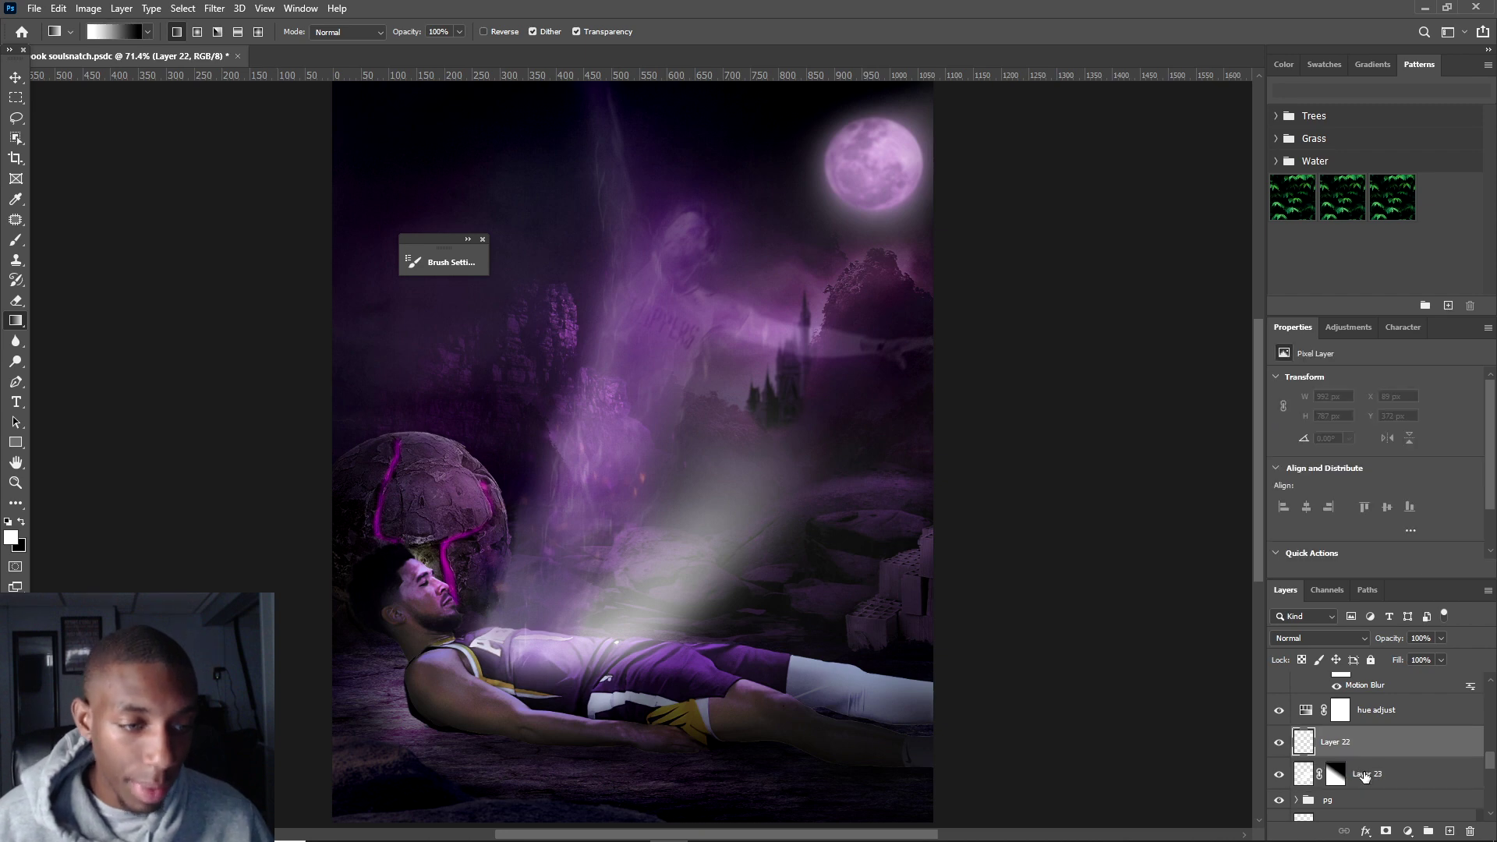
pyautogui.click(1367, 773)
pyautogui.press('Delete')
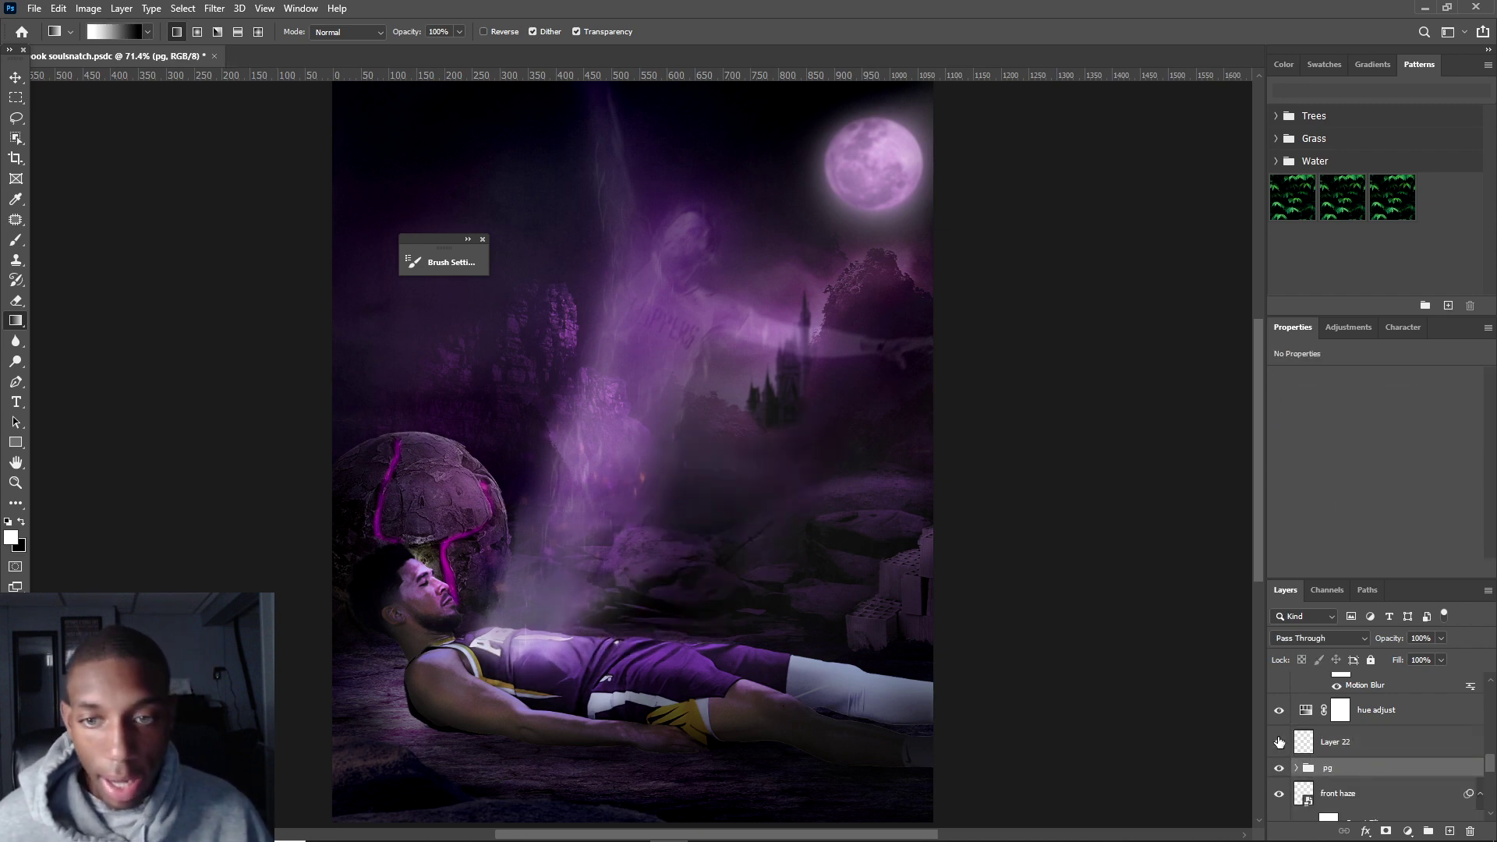
# - Collapse detail in projection, select front goods, and stamp all visible layers into Layer 23 with Ctrl+Alt+Shift+E
pyautogui.scroll(-2, 768, 498)
pyautogui.scroll(1, 525, 288)
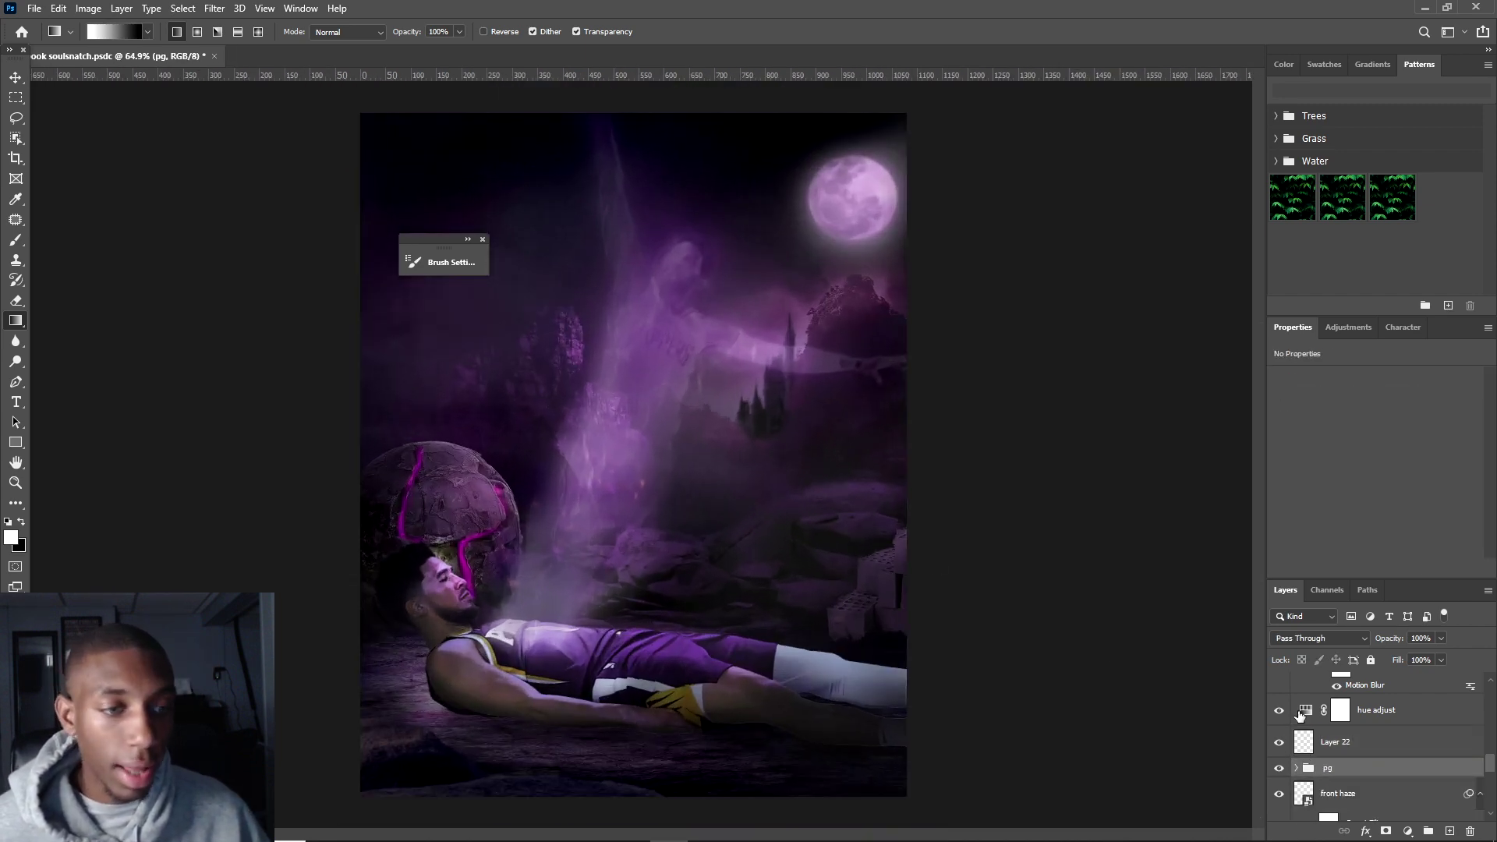
pyautogui.scroll(3, 1333, 729)
pyautogui.scroll(8, 1333, 729)
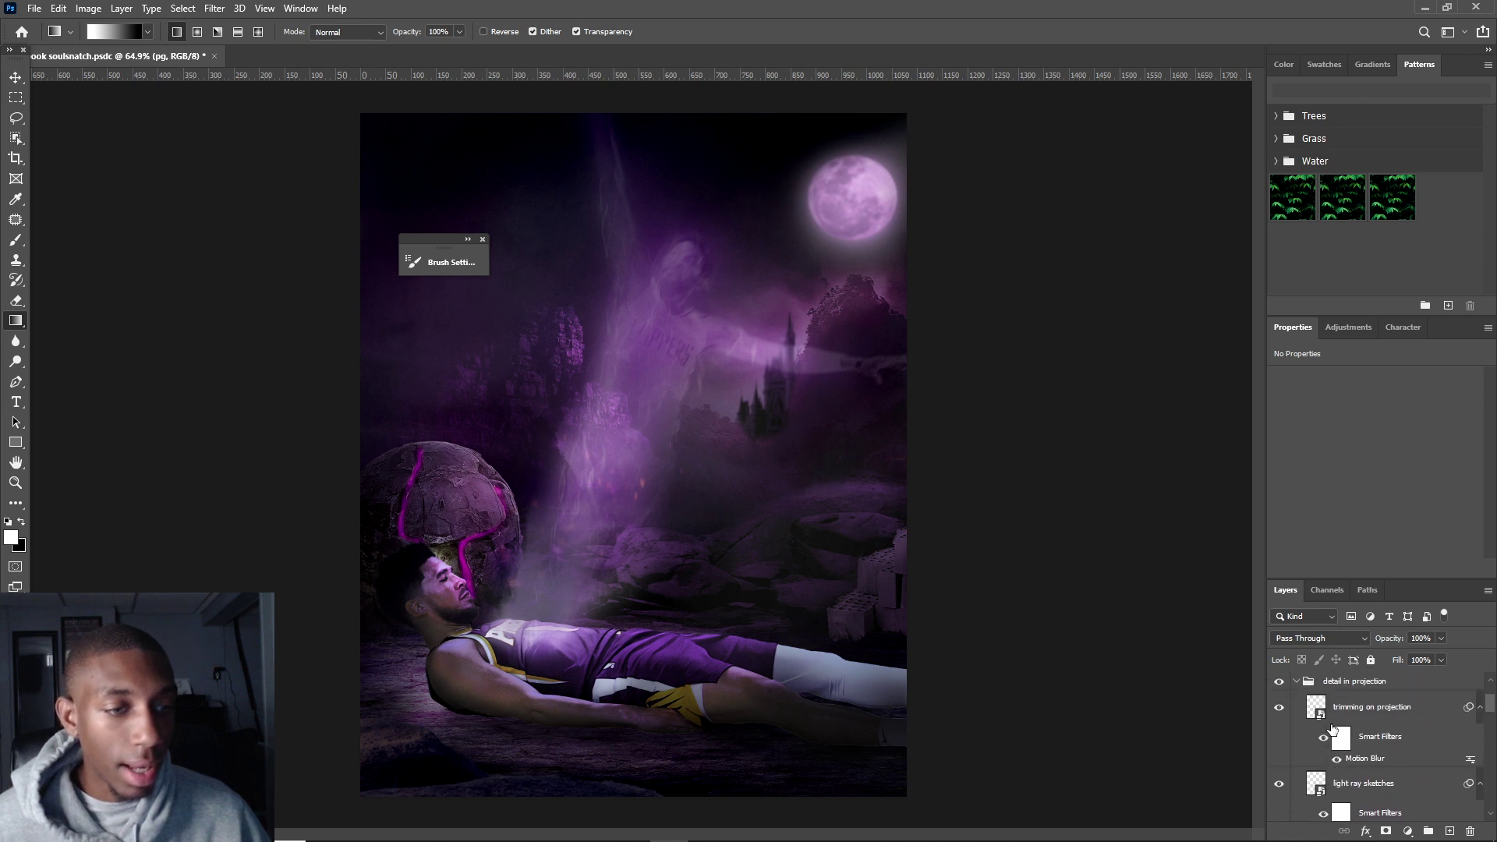
pyautogui.click(1298, 760)
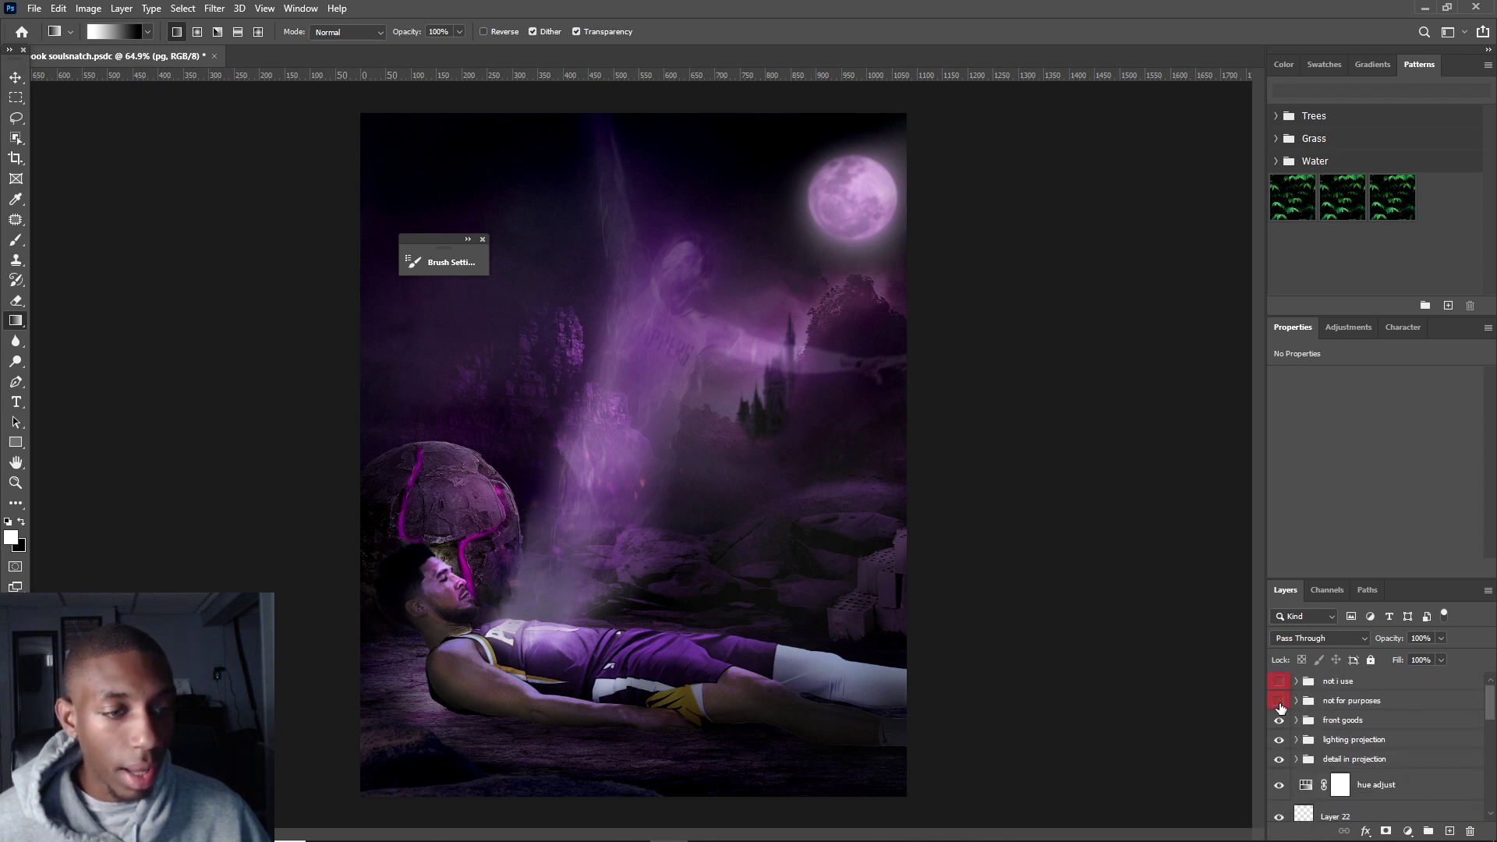
pyautogui.scroll(-1, 1299, 726)
pyautogui.scroll(2, 1302, 730)
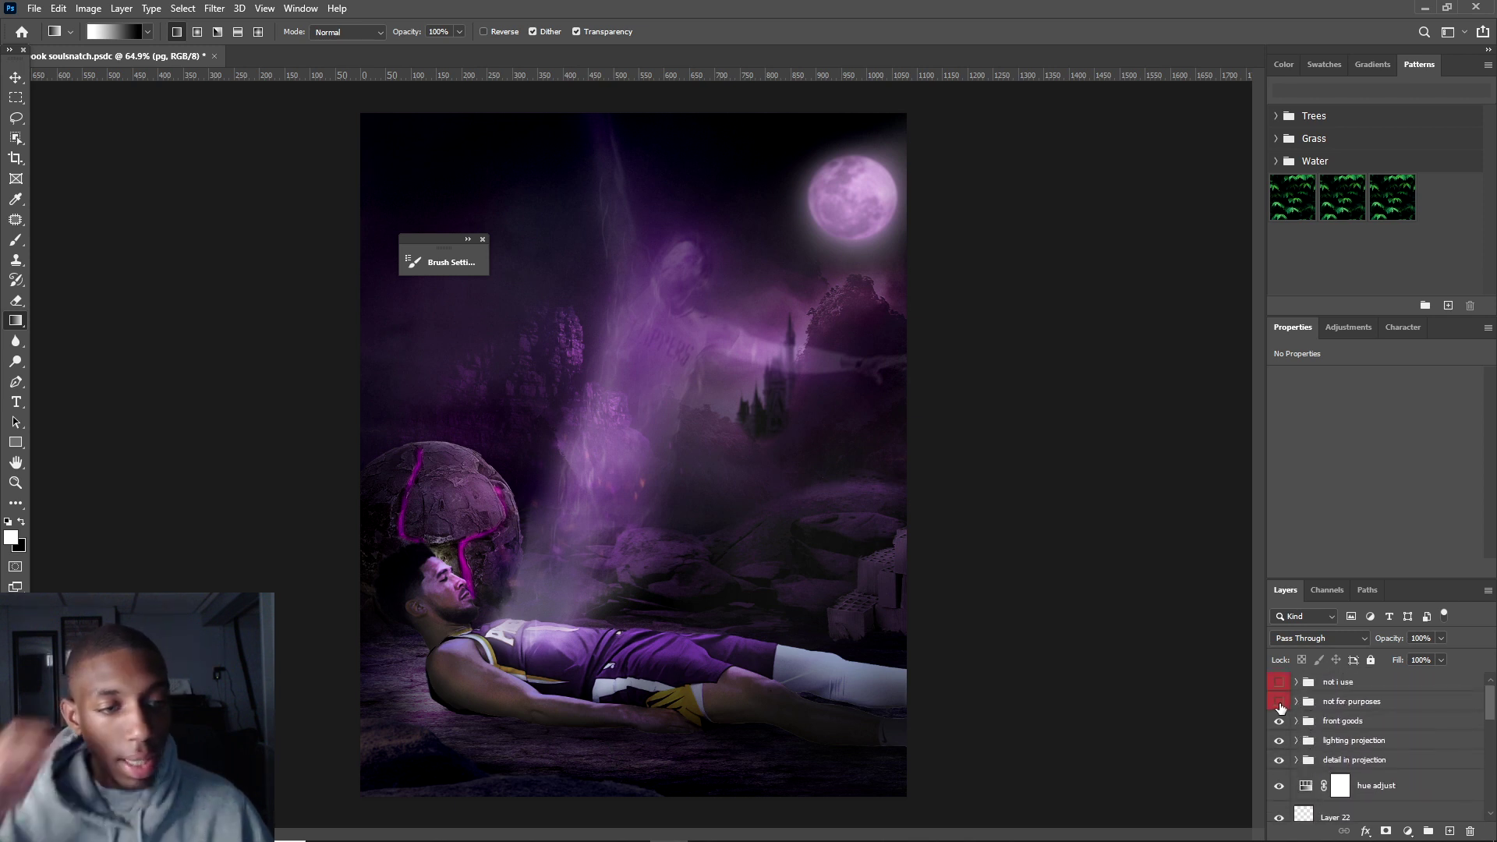
pyautogui.click(1338, 722)
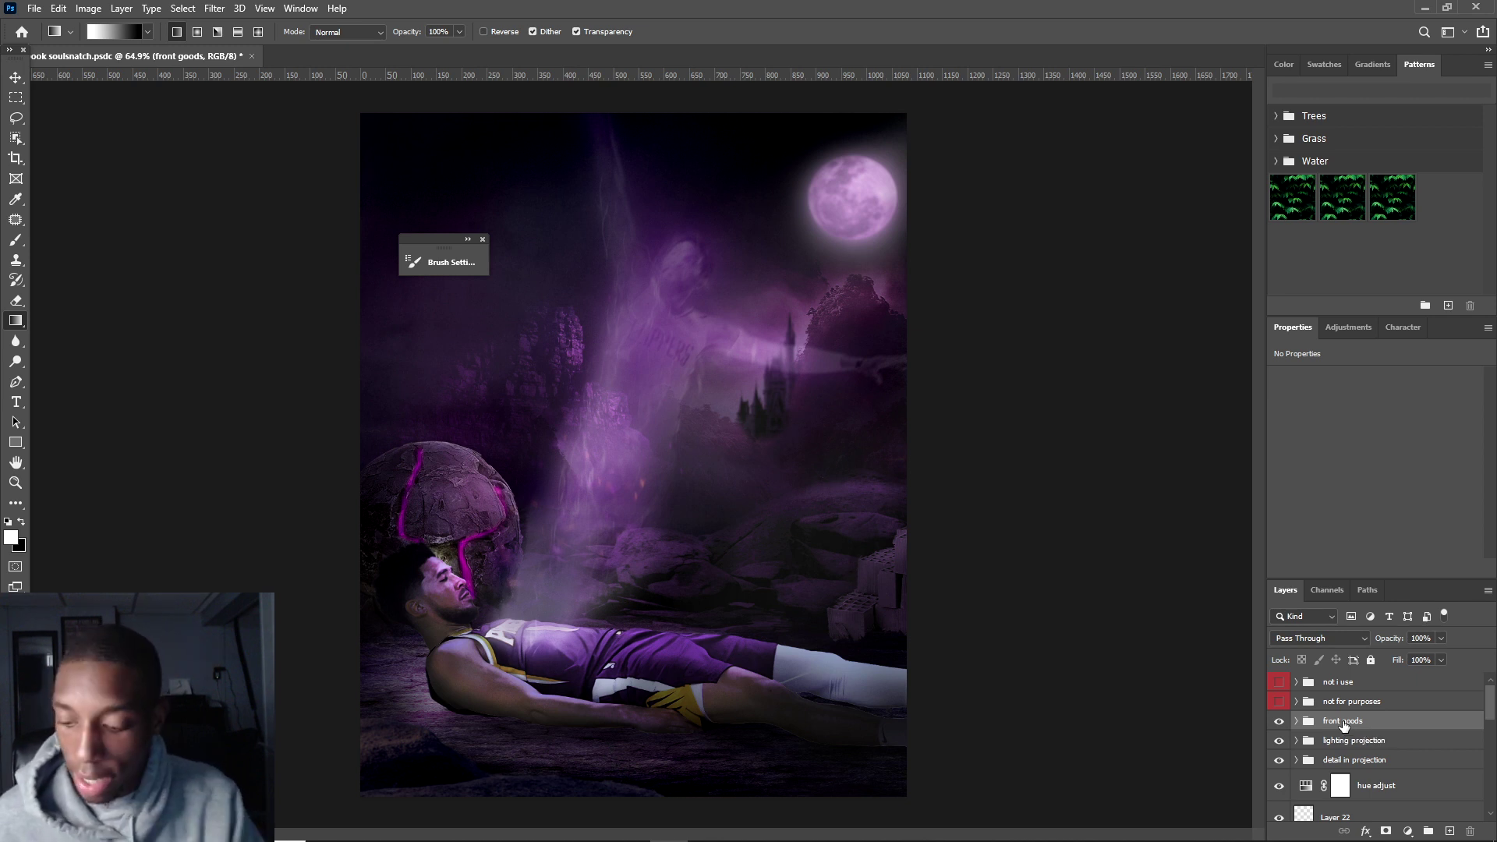
pyautogui.hotkey('ctrl', 'shift', 'alt', 'e')
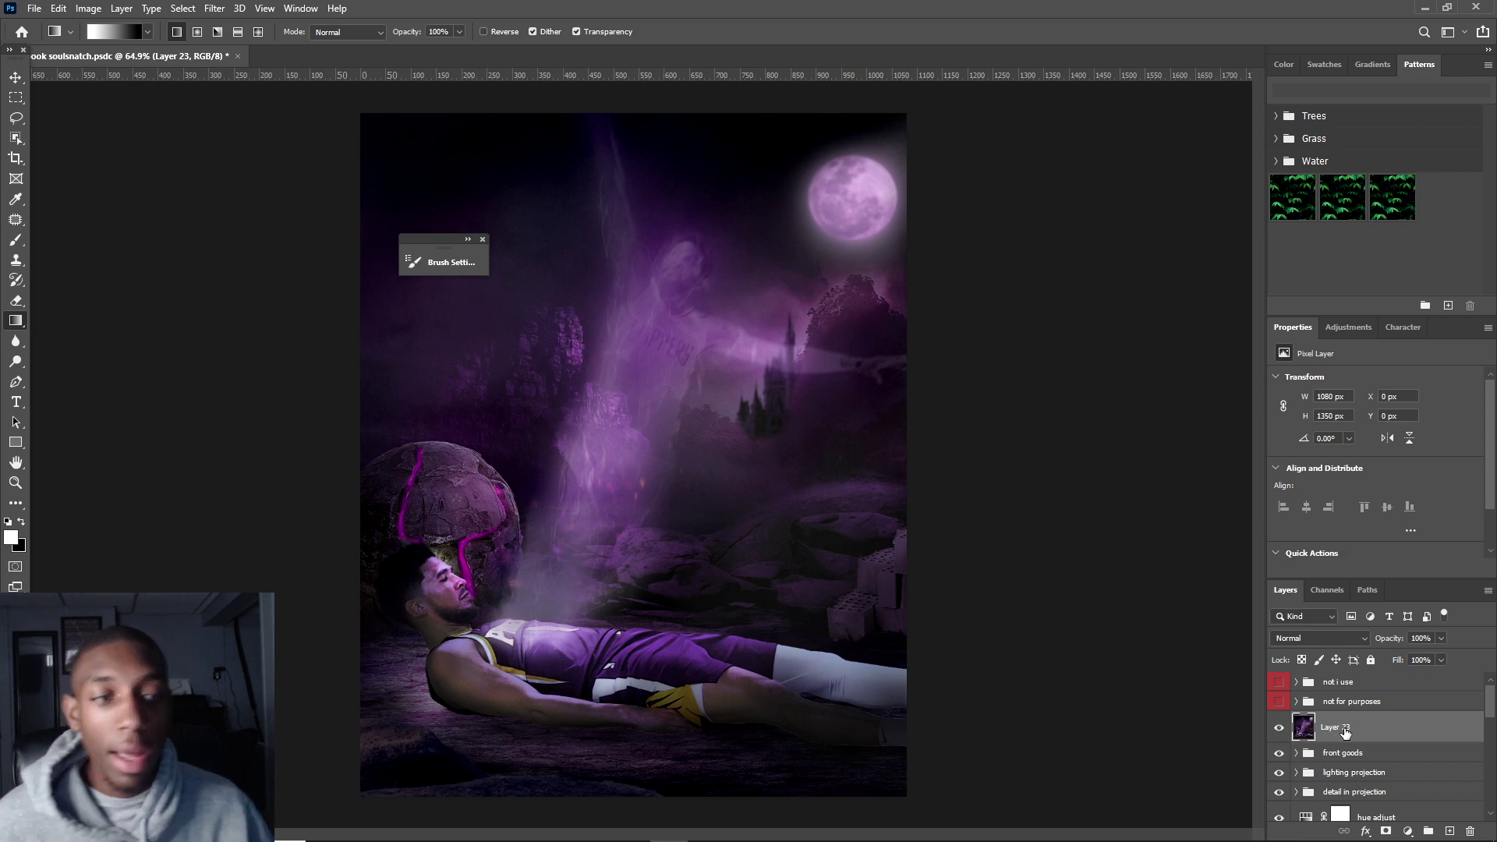
# - Convert Layer 23 into a smart object
pyautogui.rightClick(1344, 728)
pyautogui.click(1336, 278)
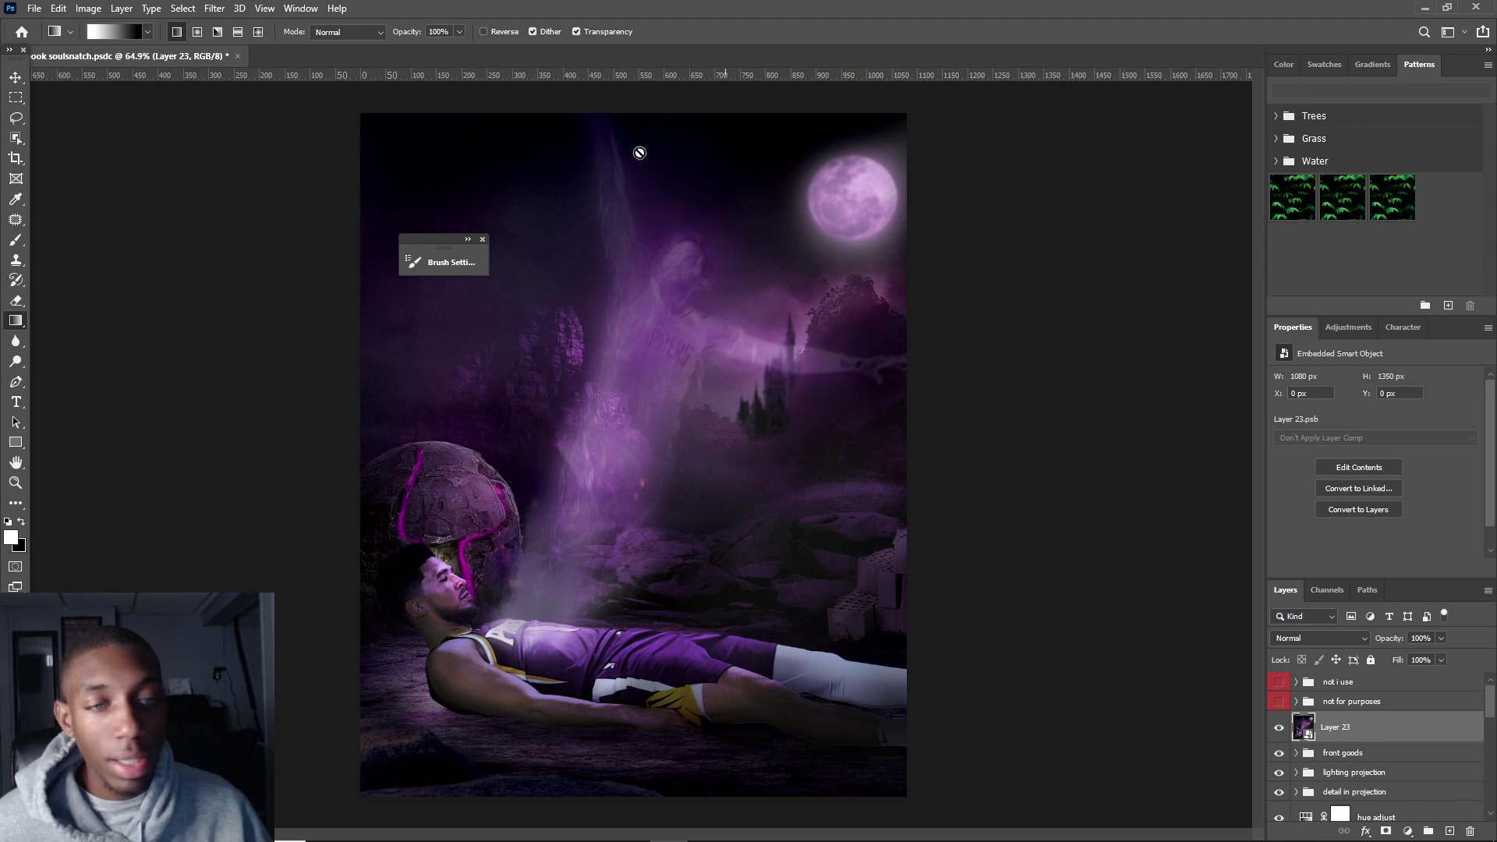
pyautogui.click(214, 8)
pyautogui.press('Escape')
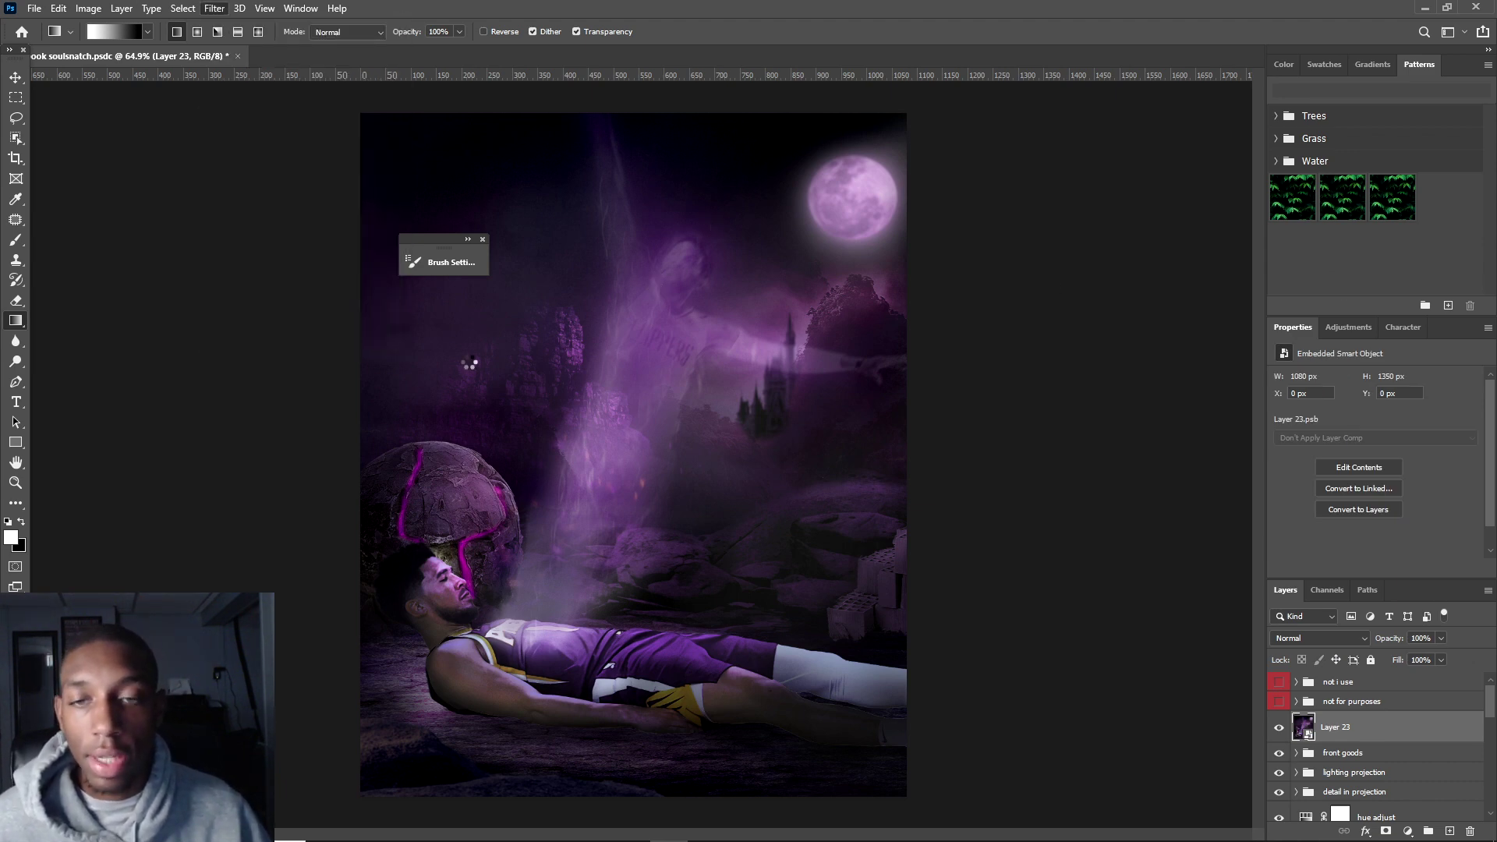
# - Apply Camera Raw with Temperature -21, Tint +28, Contrast +23, Whites +53, Blacks -34, Vibrance +25, then compare
pyautogui.click(1105, 191)
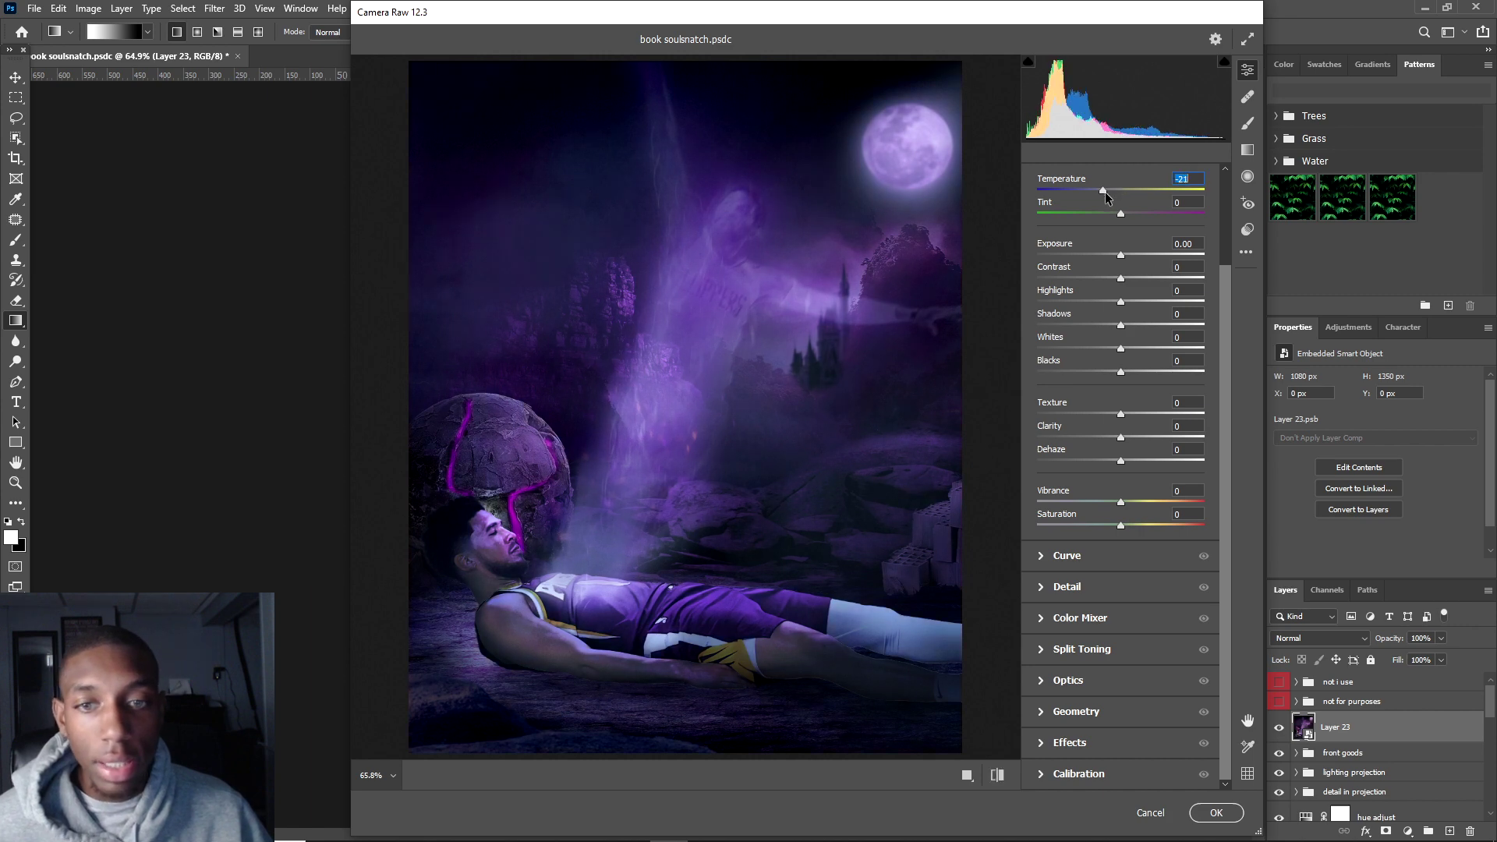
pyautogui.moveTo(1120, 214); pyautogui.dragTo(1145, 218)
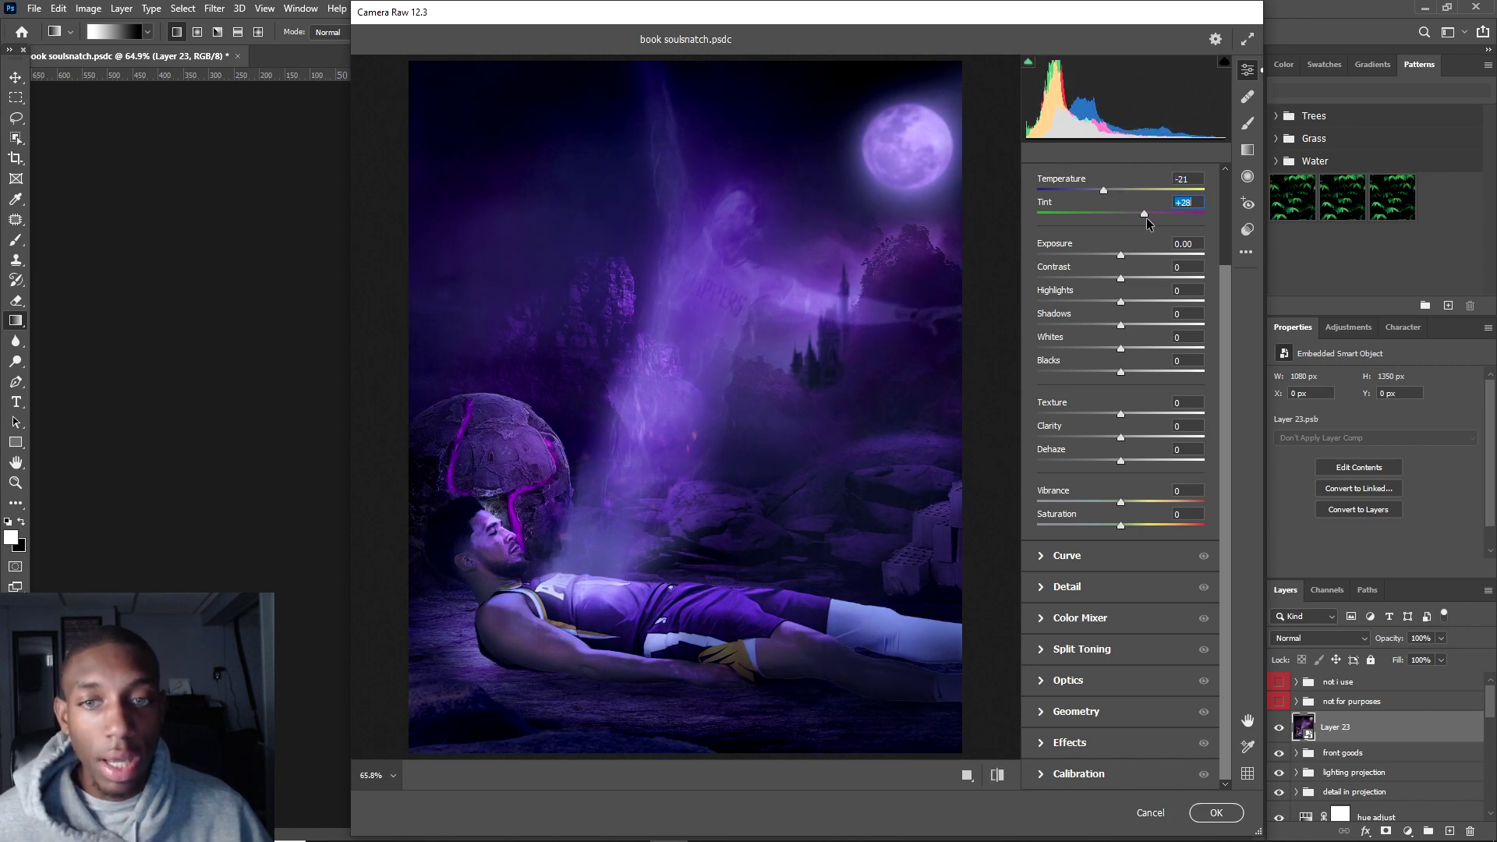
pyautogui.moveTo(1121, 278); pyautogui.dragTo(1092, 376)
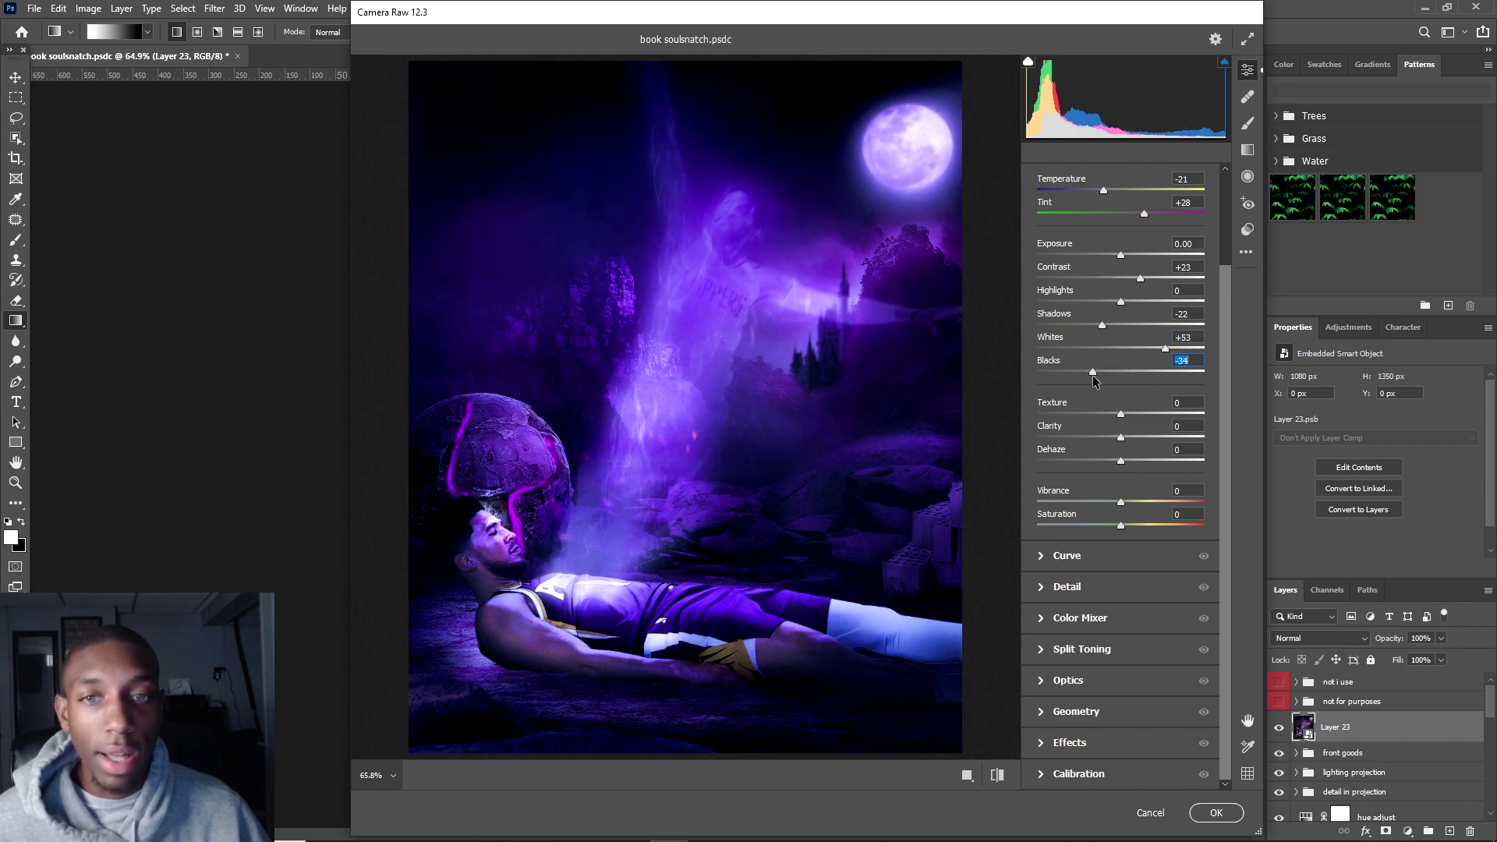
pyautogui.moveTo(1129, 500); pyautogui.dragTo(1142, 501)
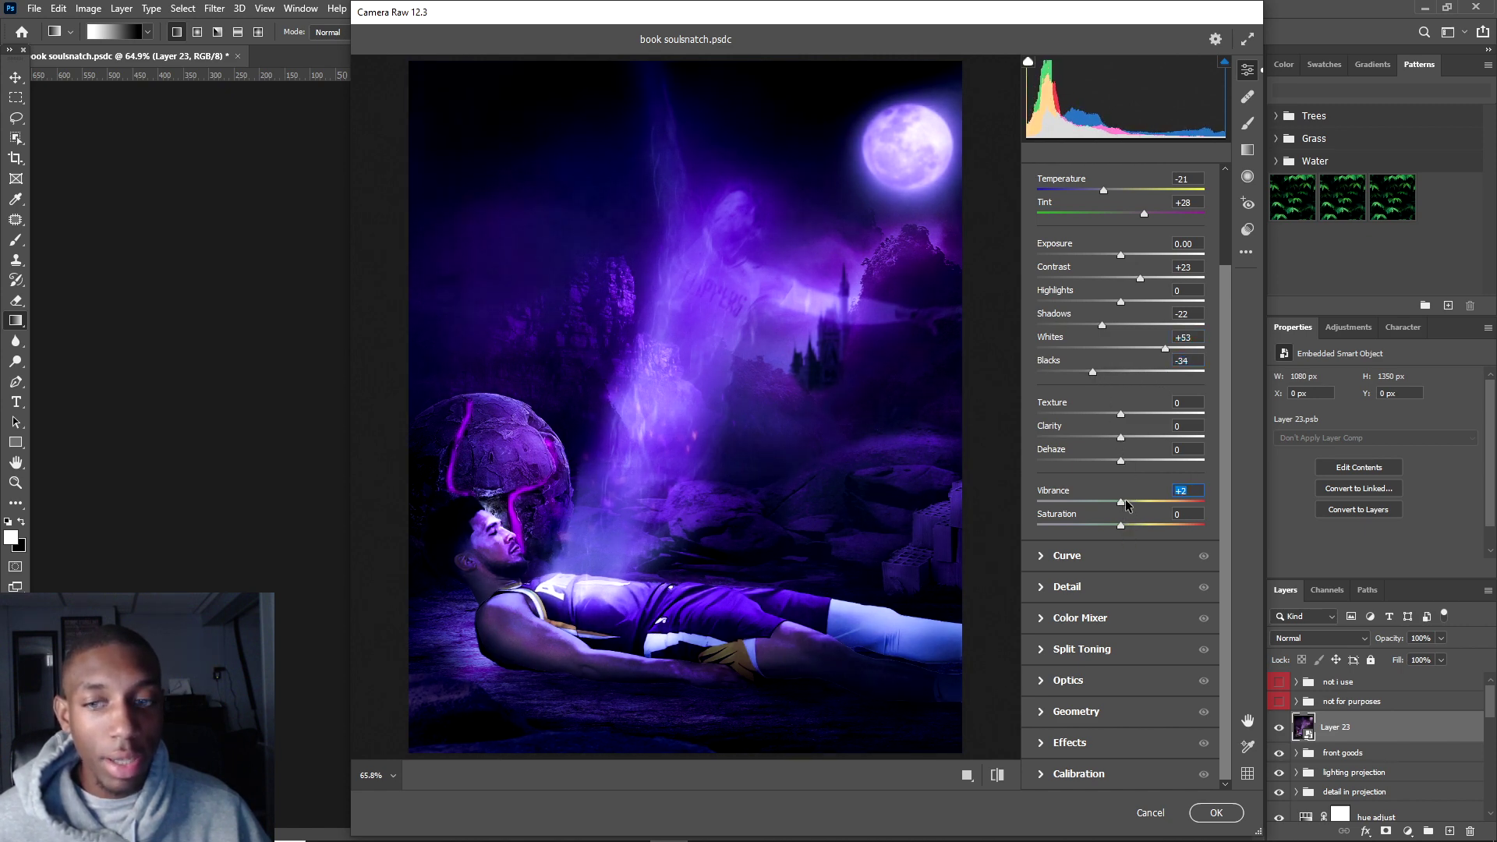
pyautogui.click(1216, 813)
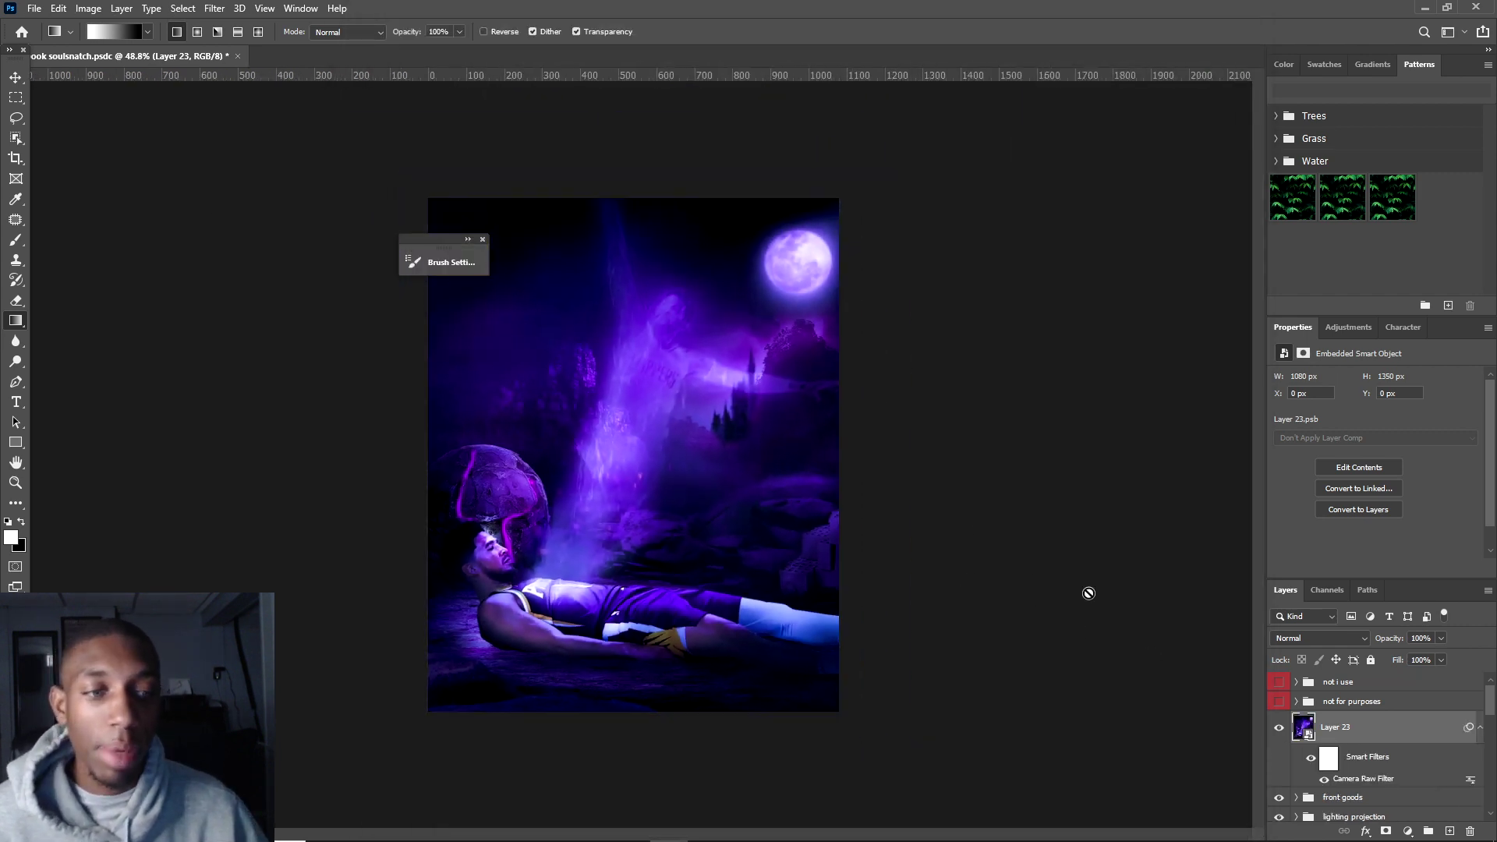
pyautogui.click(1279, 728)
# - Add a Color Lookup adjustment and try the (10), (26), (57) and (89) u2 studio LUTs
pyautogui.click(1278, 728)
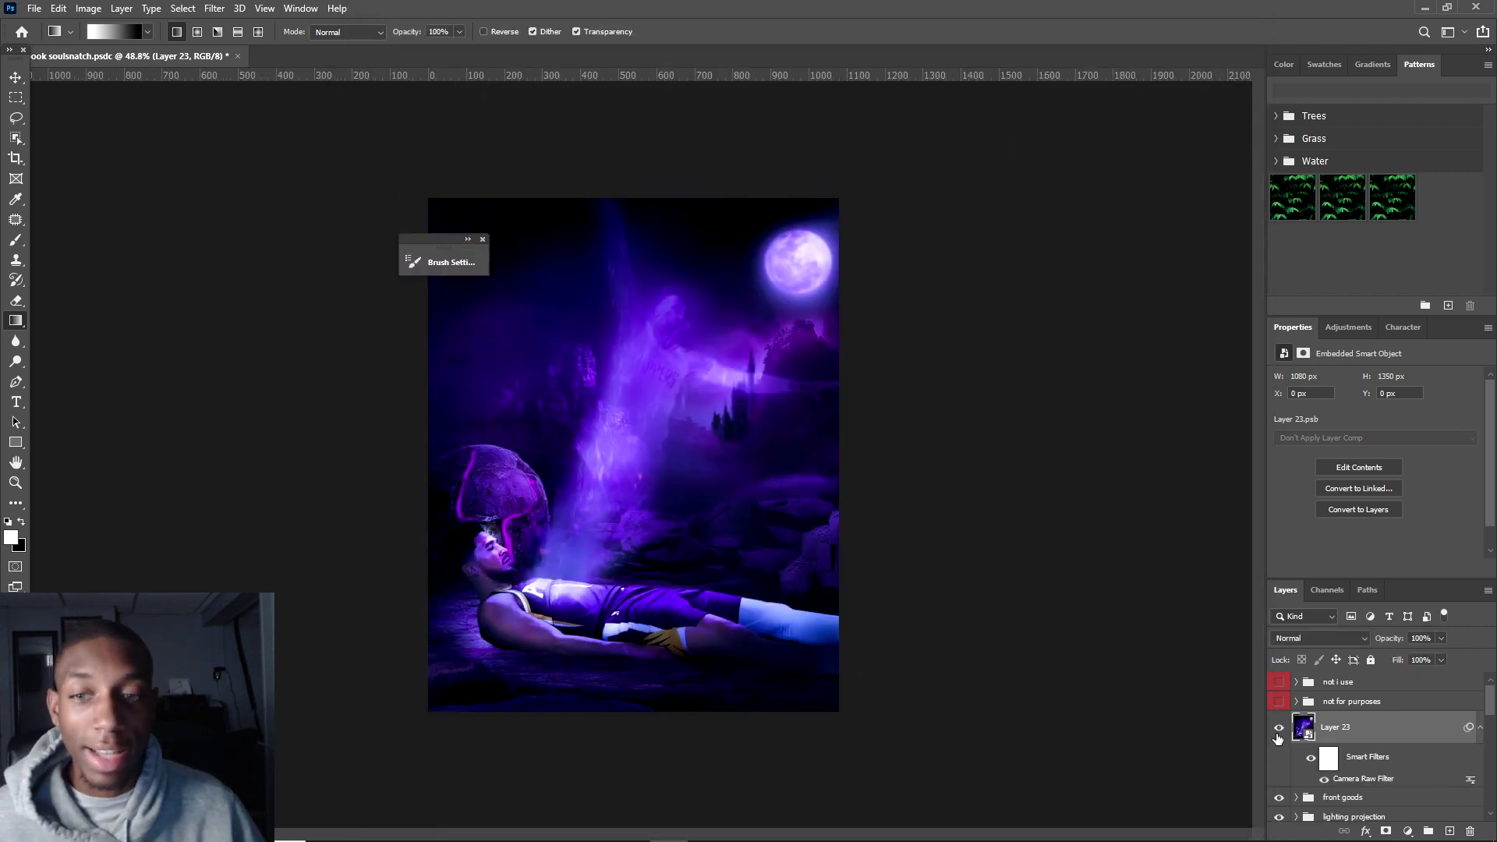
pyautogui.click(1407, 831)
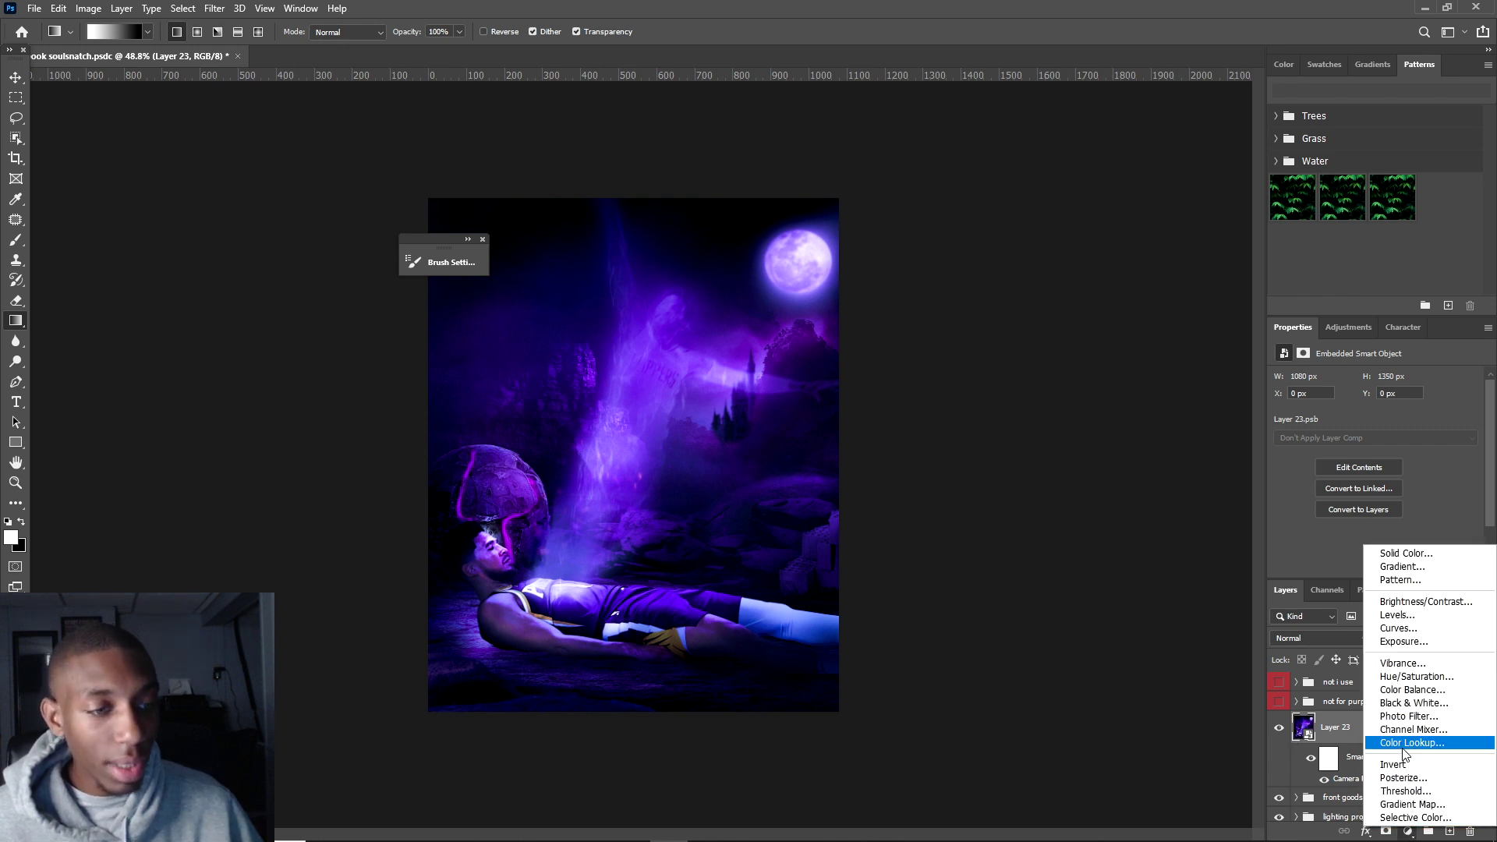
pyautogui.click(1396, 750)
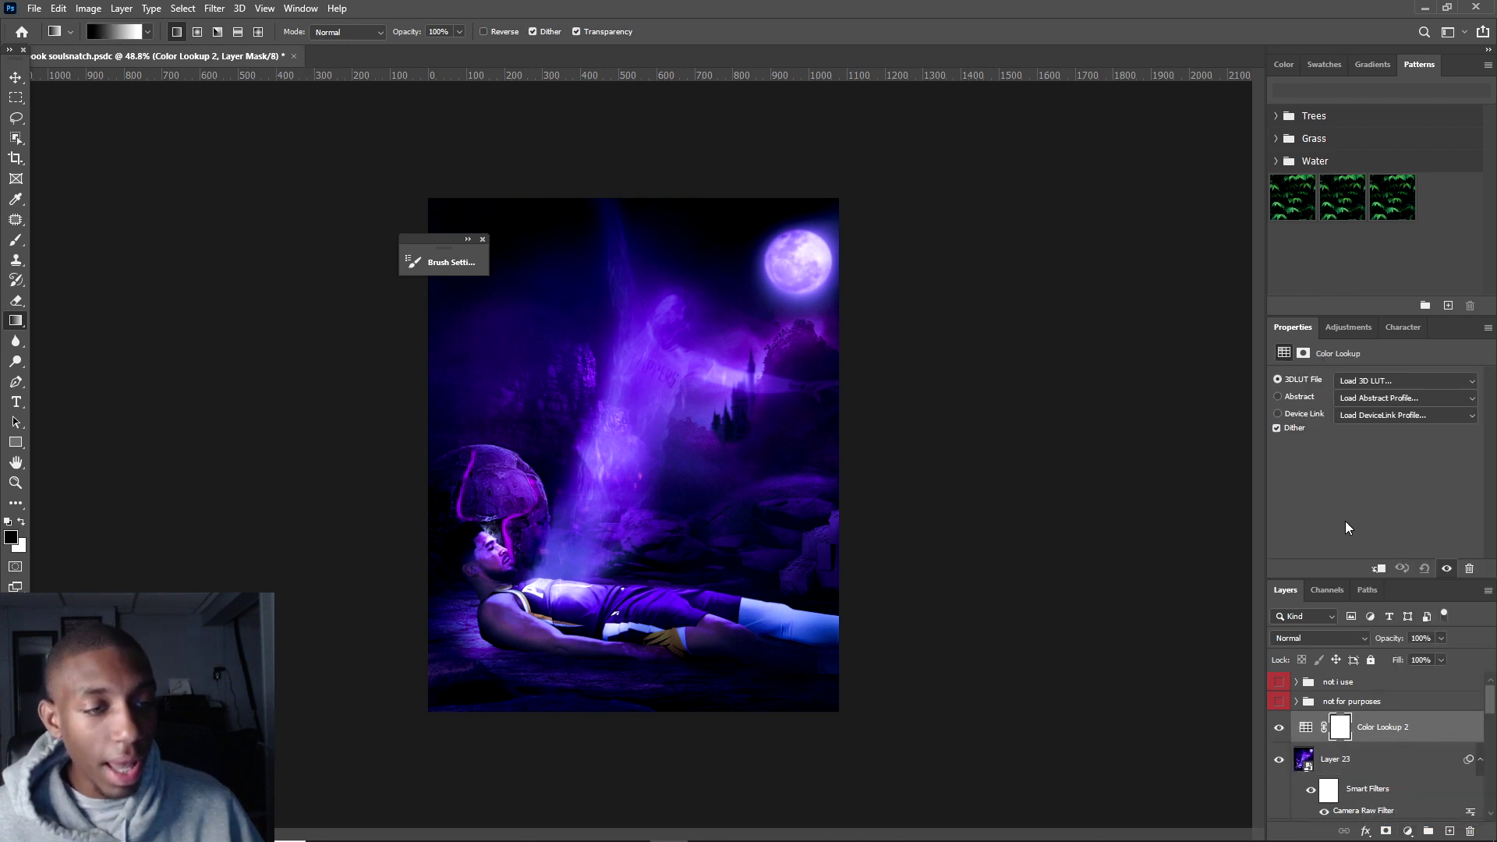
pyautogui.click(1364, 381)
pyautogui.click(1317, 467)
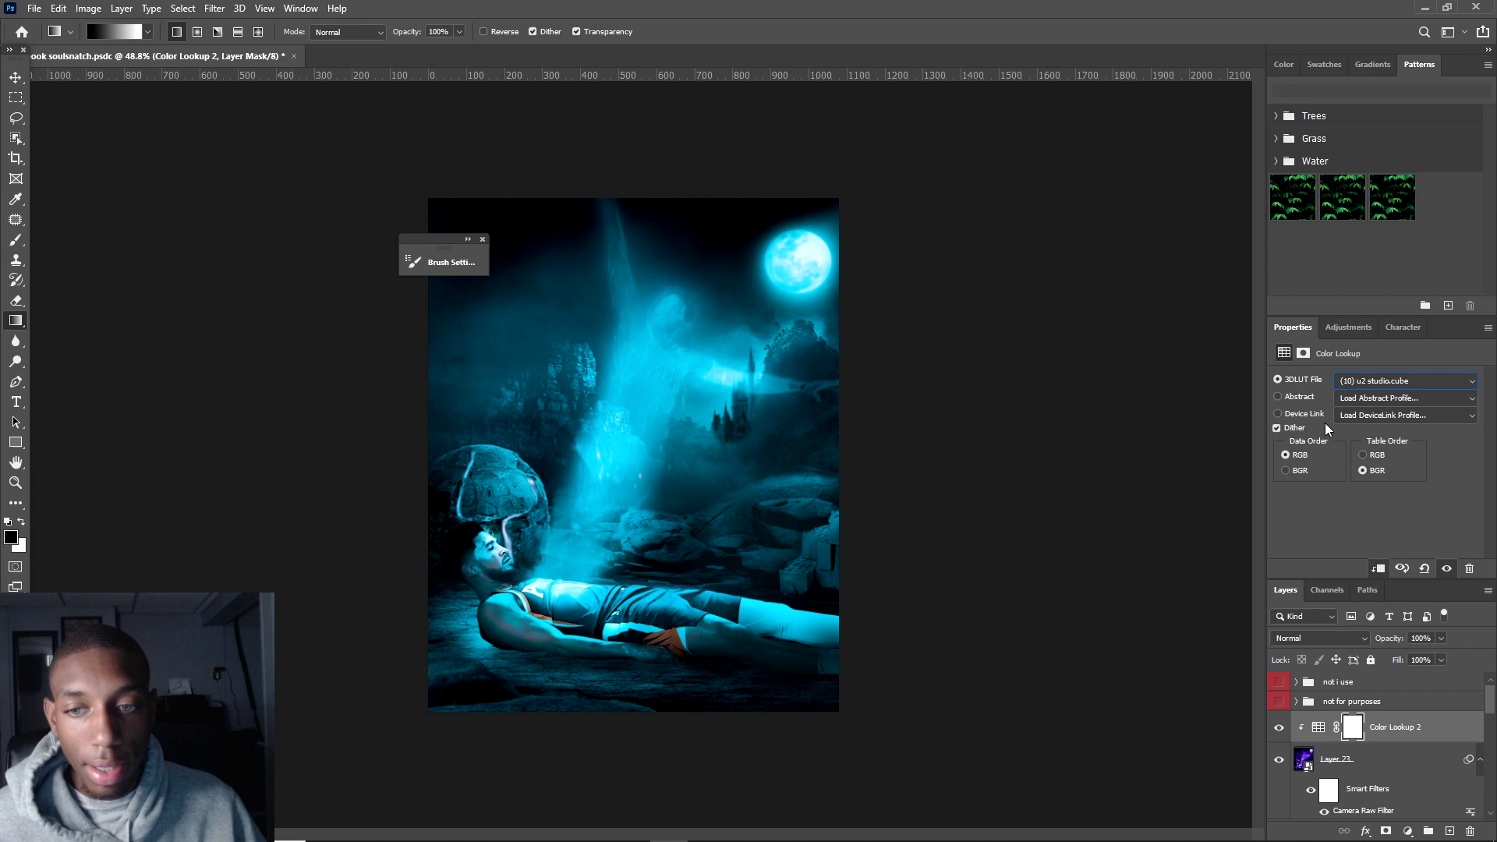
pyautogui.click(1384, 380)
pyautogui.click(1363, 494)
pyautogui.click(1371, 380)
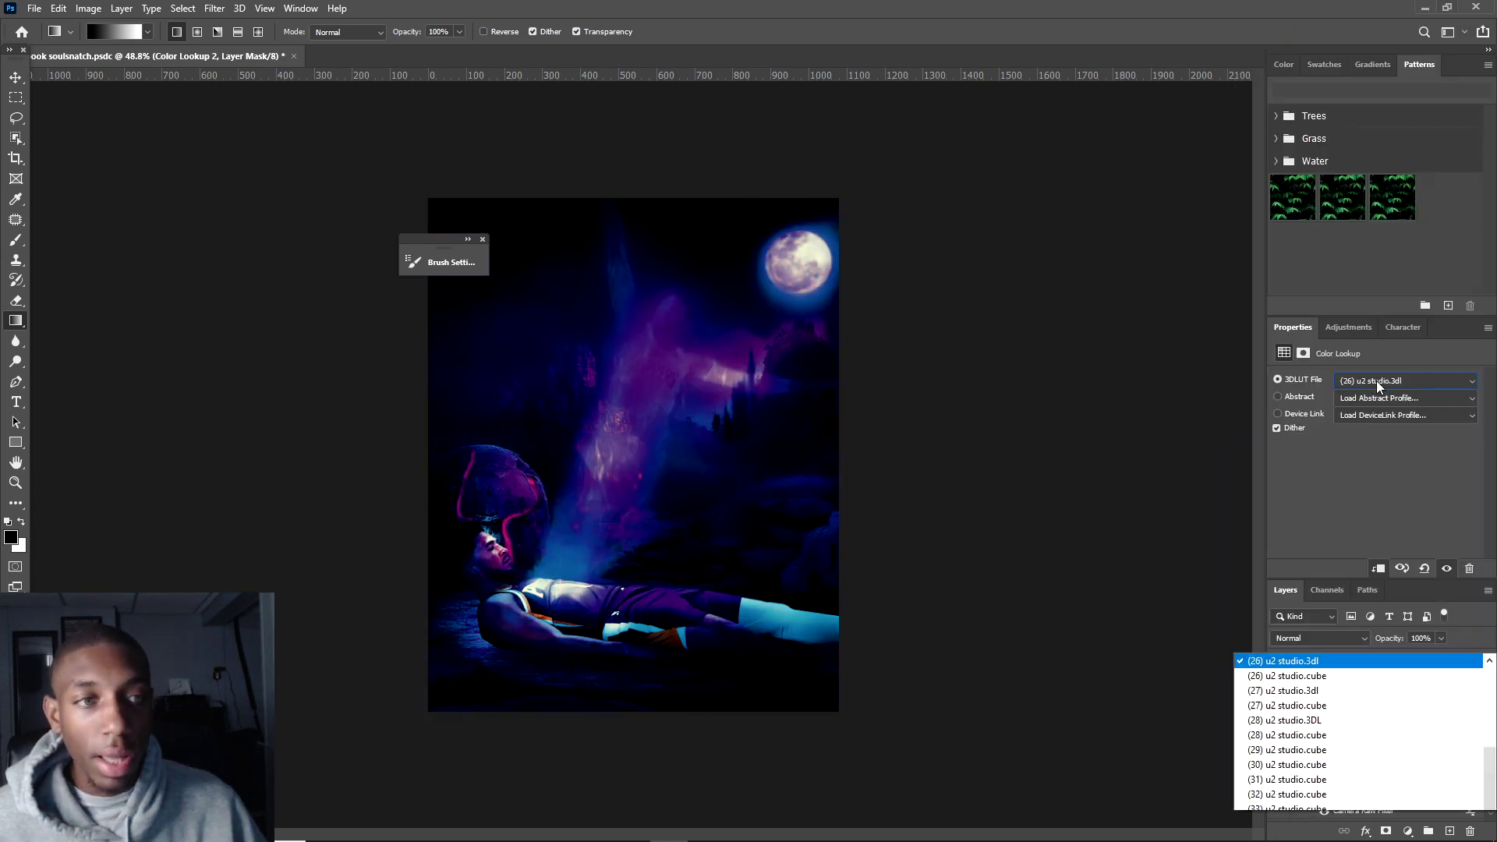
pyautogui.click(1339, 511)
pyautogui.click(1350, 386)
pyautogui.click(1351, 452)
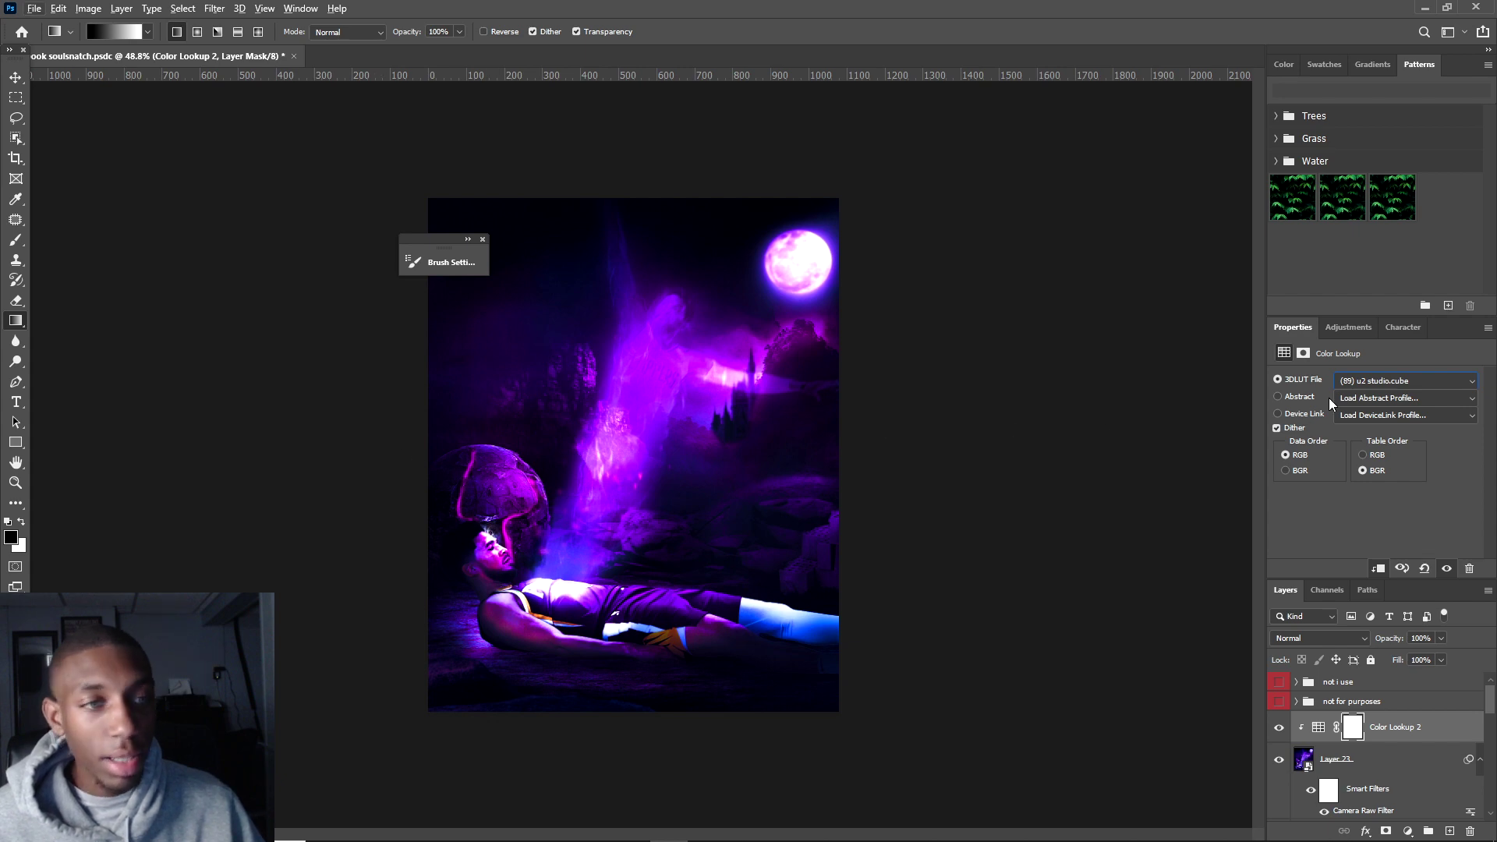
# - Try the (122) and (153) u2 studio looks, then settle on the Dufferin ●● 16.cube teal LUT
pyautogui.click(1342, 381)
pyautogui.click(1328, 492)
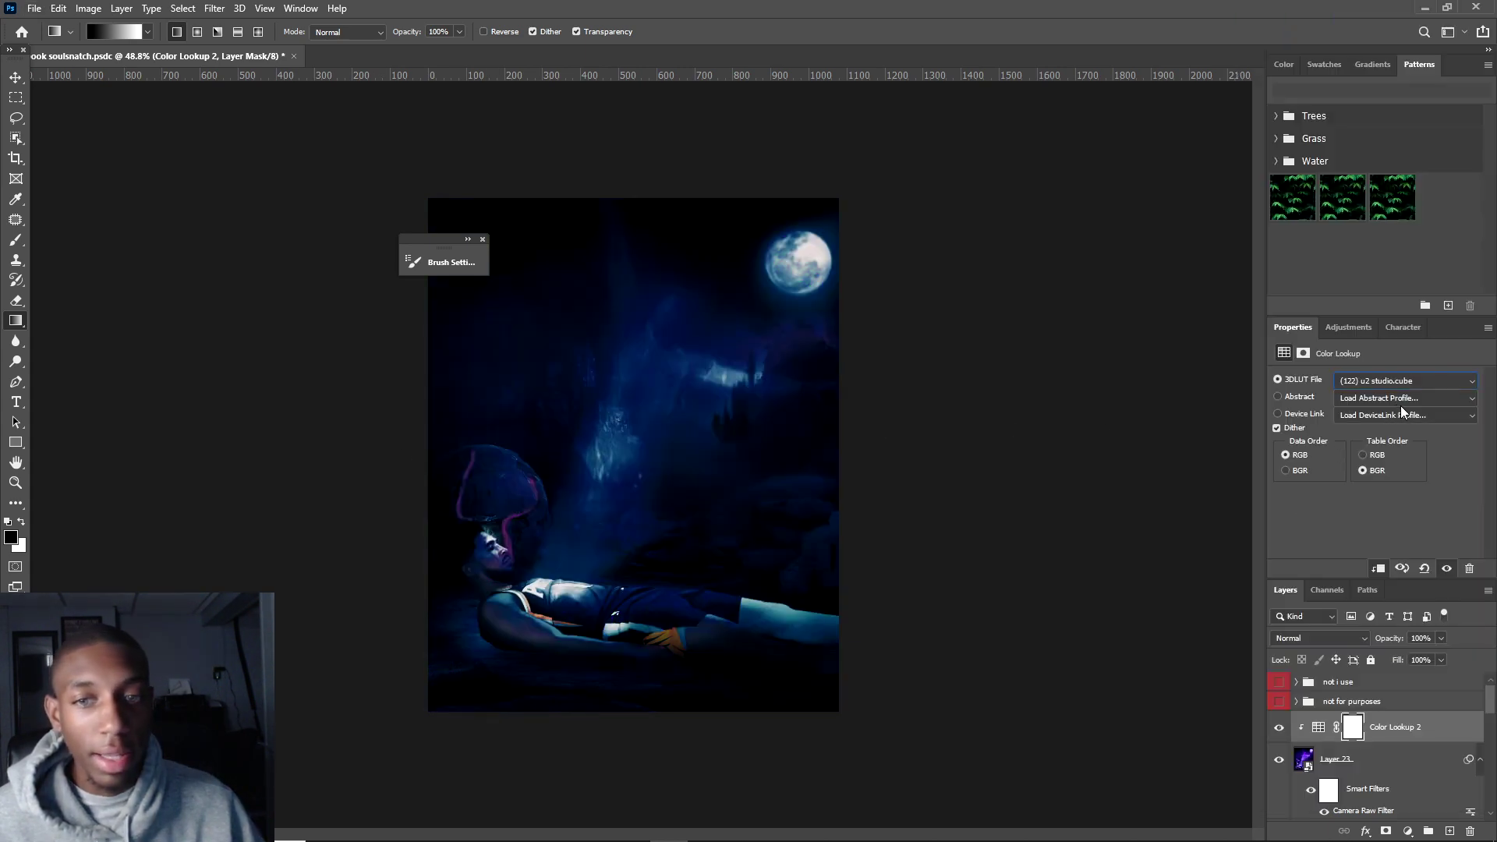
pyautogui.click(1400, 379)
pyautogui.click(1347, 474)
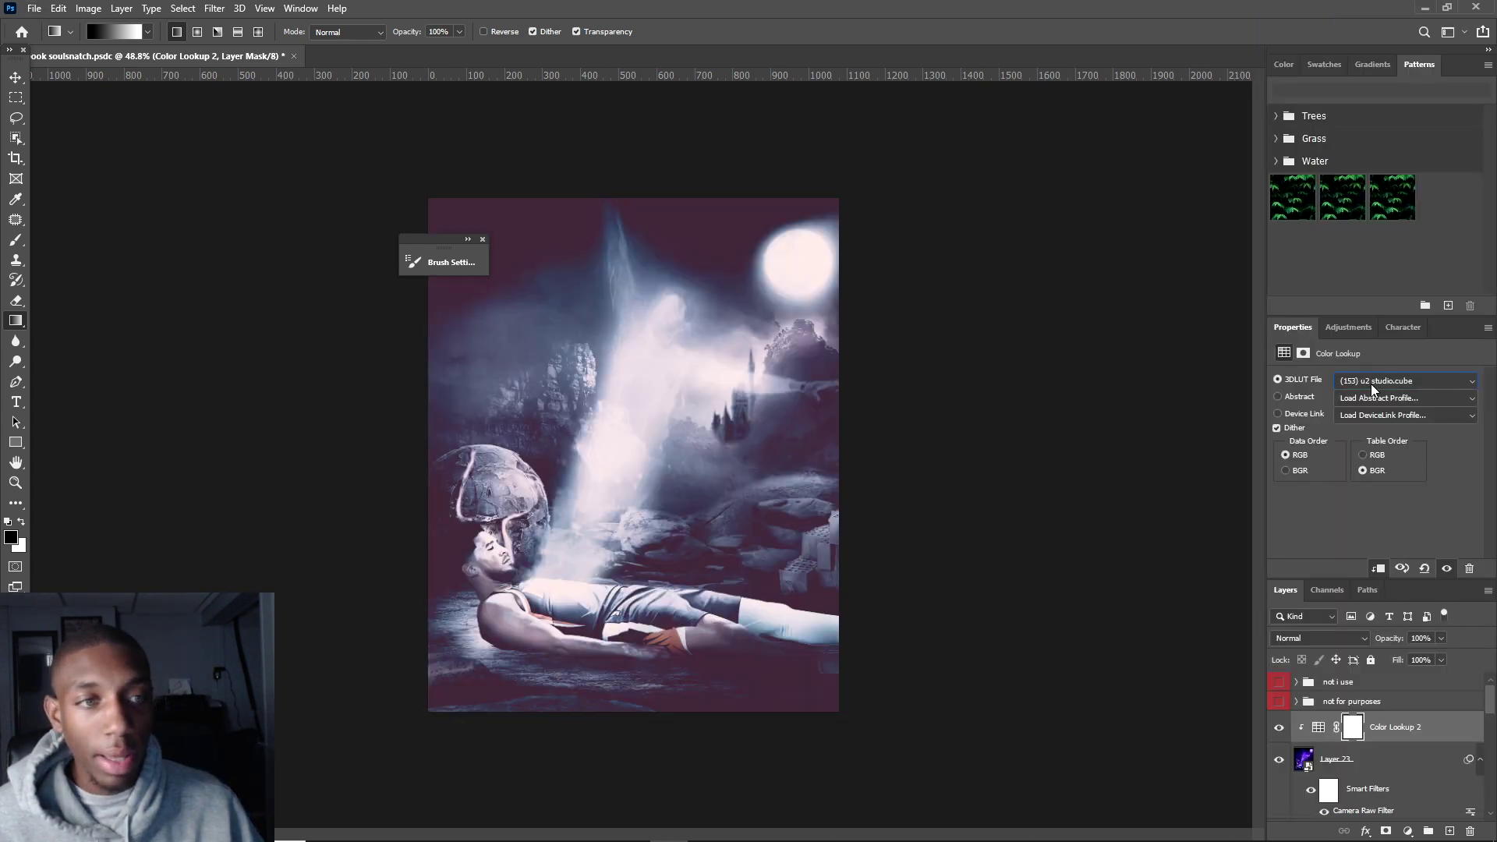
pyautogui.click(1370, 383)
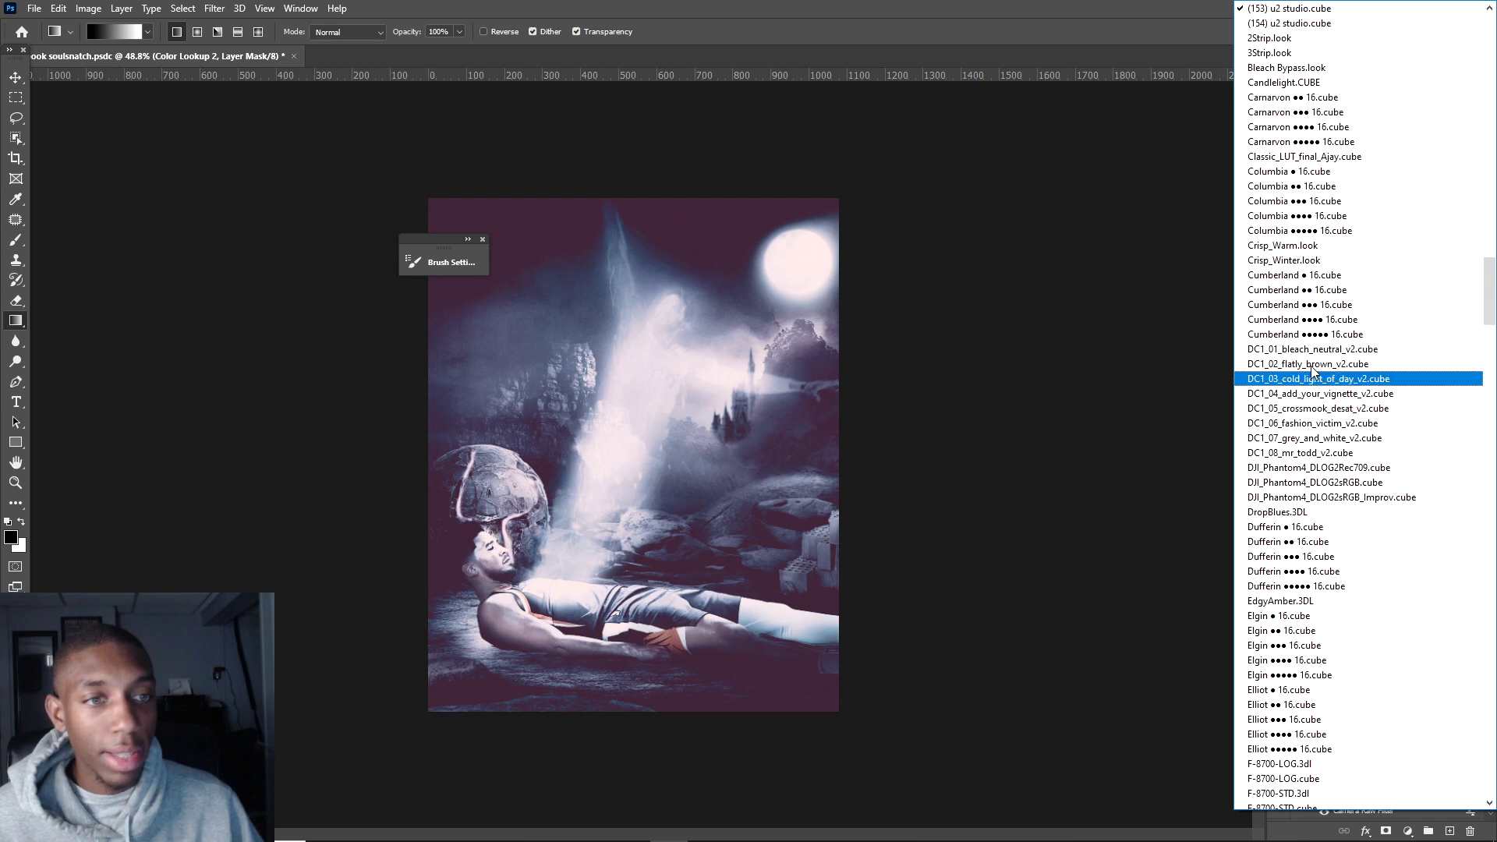
pyautogui.click(1313, 541)
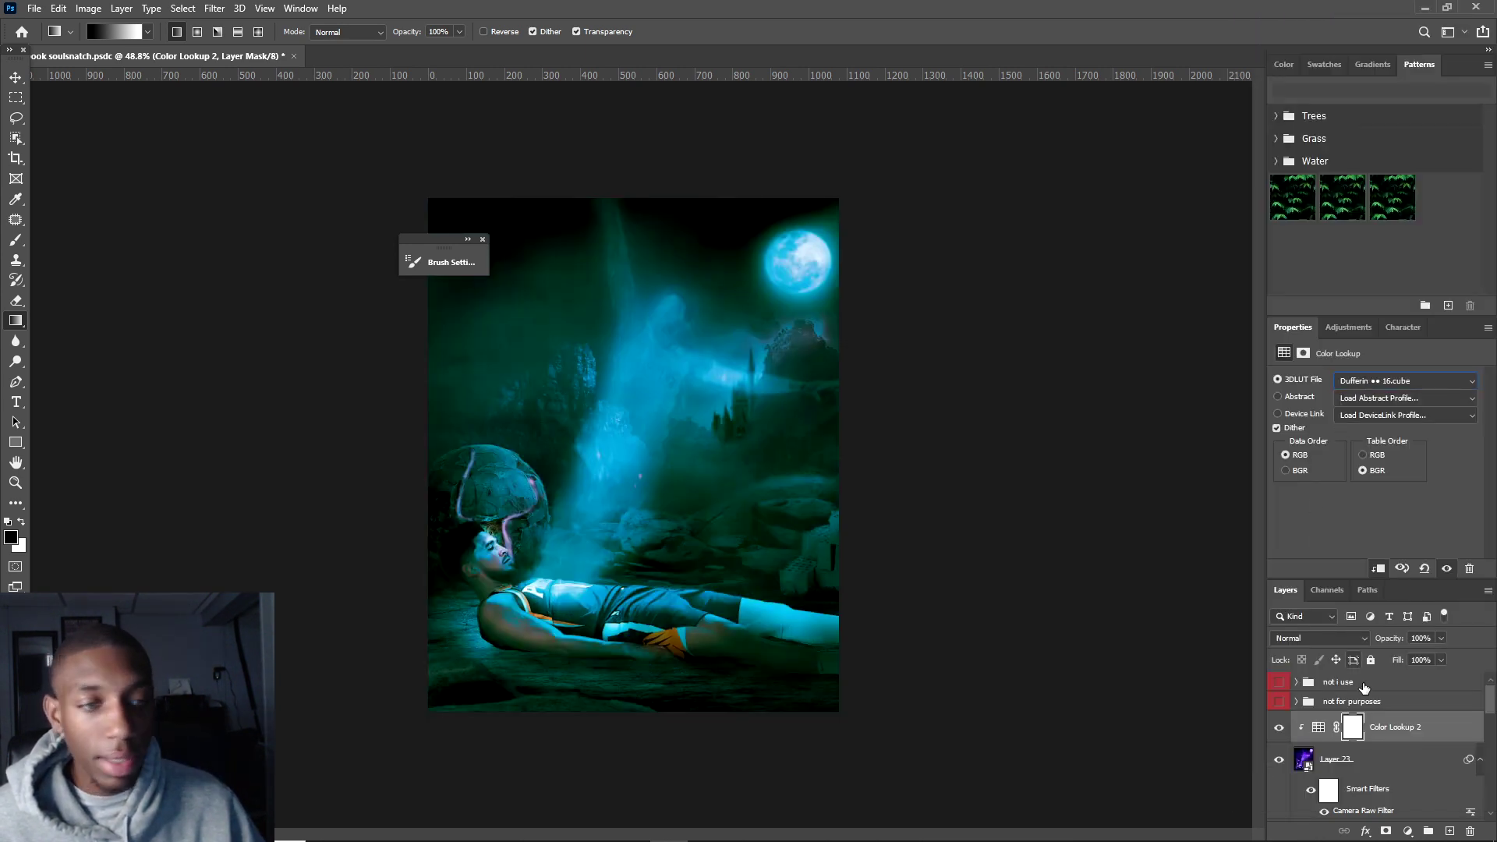
# - Target Color Lookup 2, compare with Layer 23 hidden and shown, then select both layers together
pyautogui.click(1376, 725)
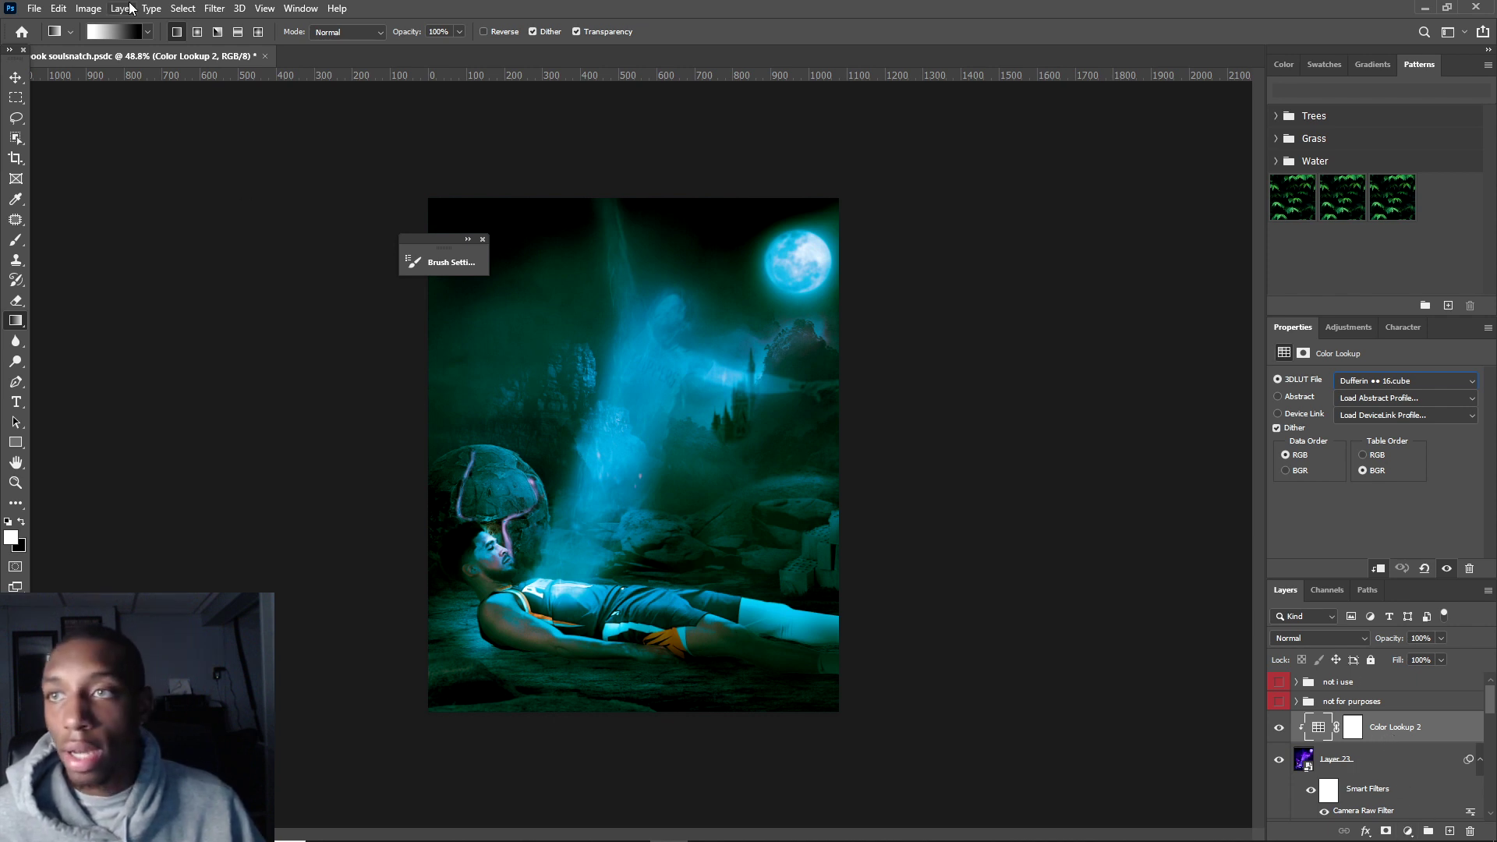
pyautogui.click(88, 7)
pyautogui.click(1392, 735)
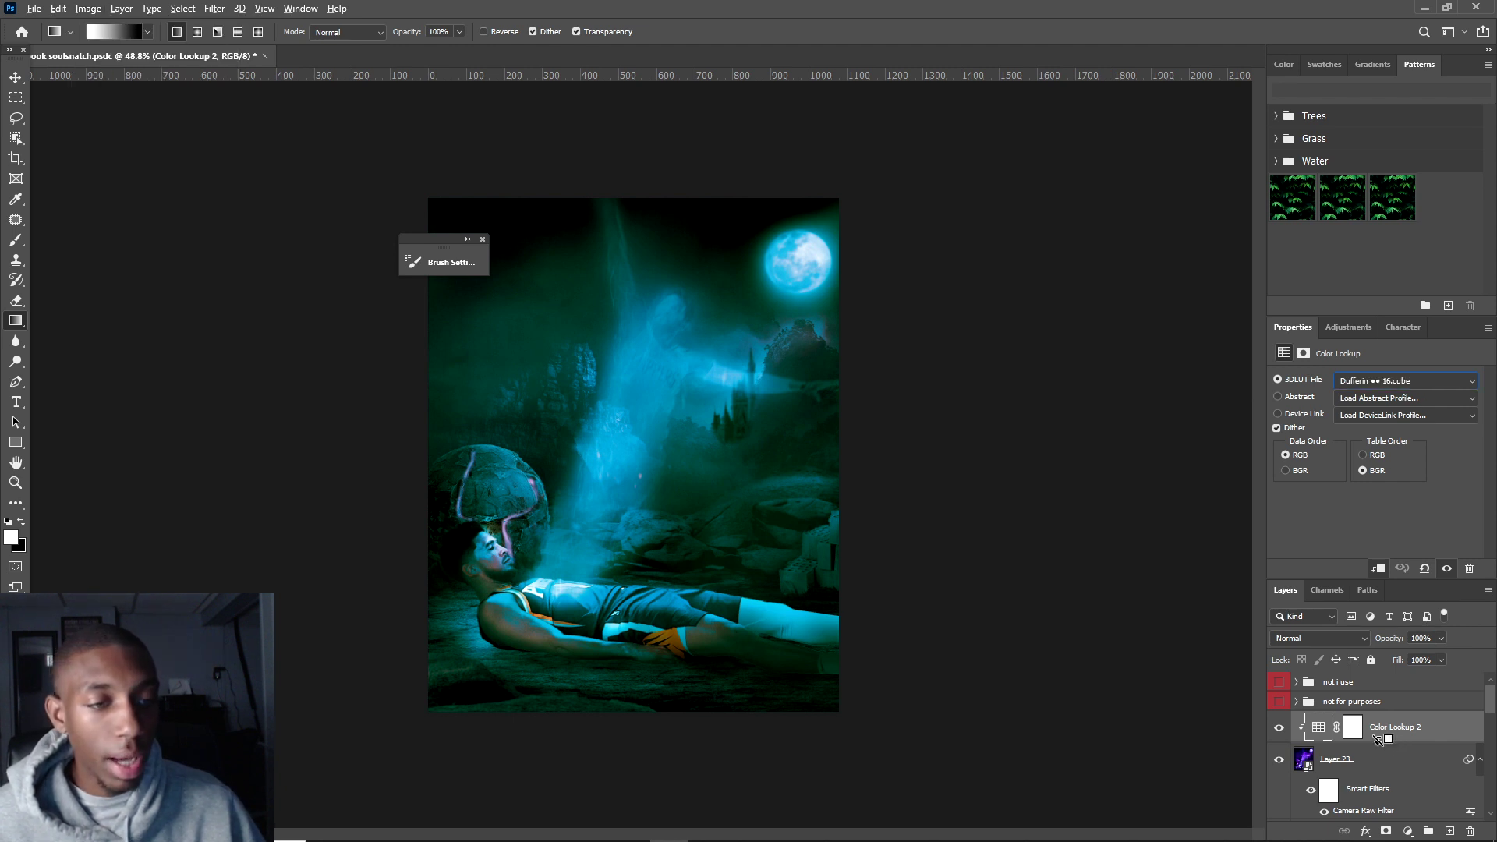
pyautogui.click(1280, 760)
pyautogui.click(1280, 760)
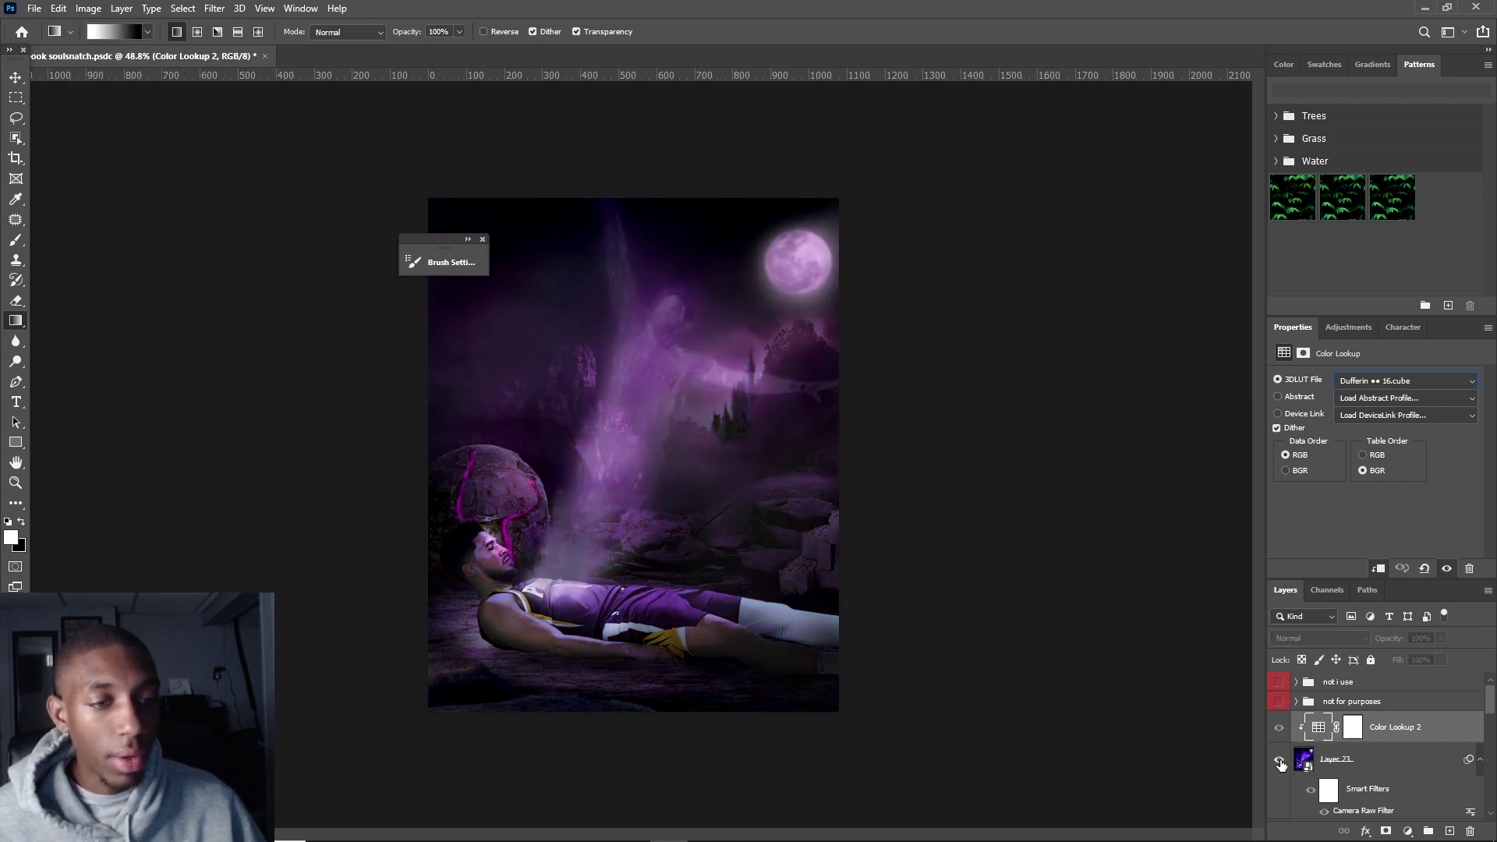
pyautogui.click(1359, 763)
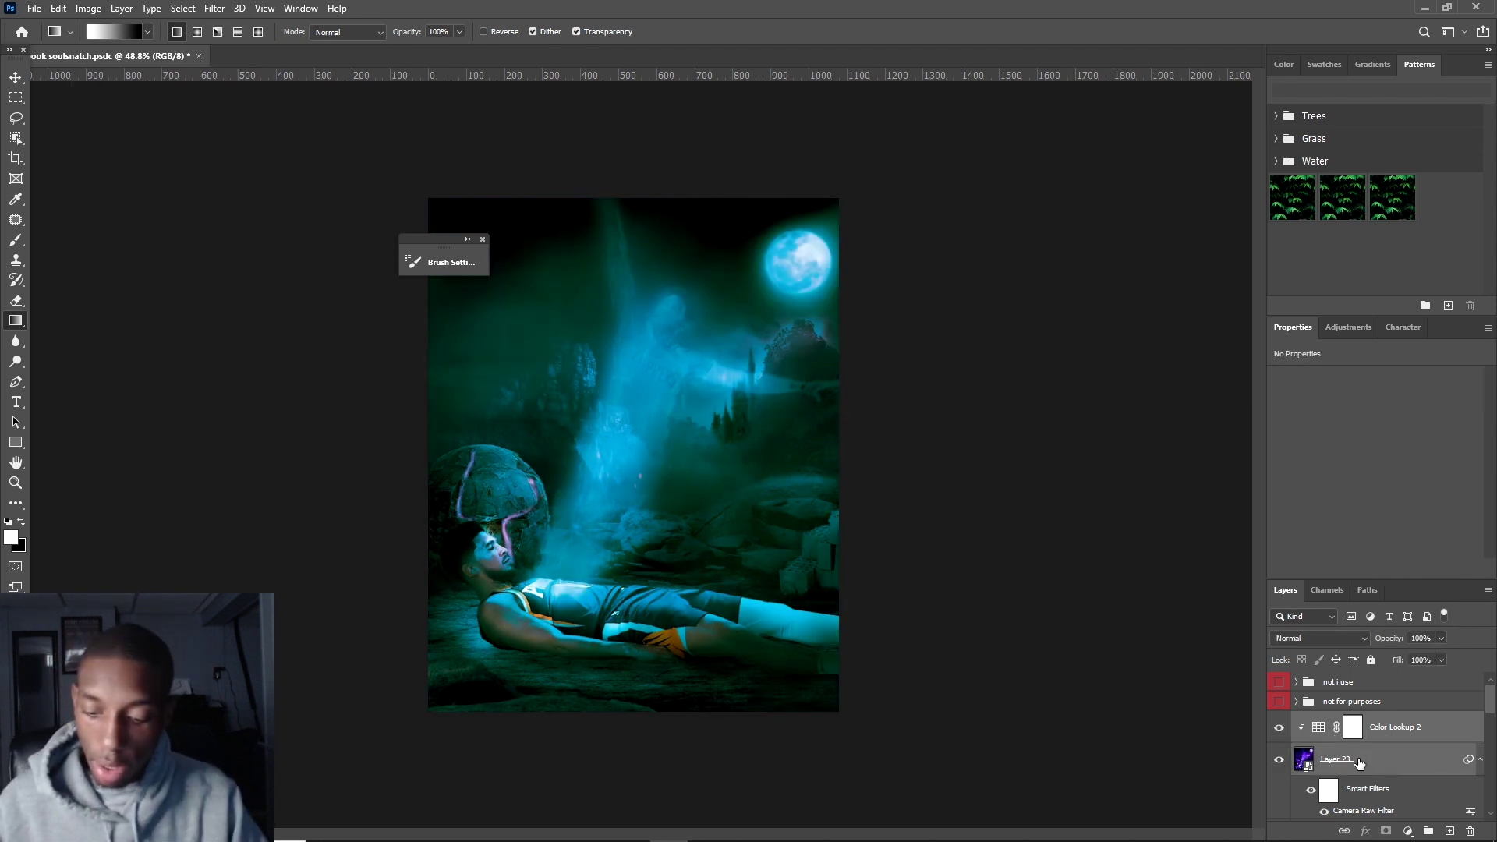
# - Merge Color Lookup 2 and Layer 23 into a copy and convert it to a smart object
pyautogui.hotkey('ctrl', 'j')
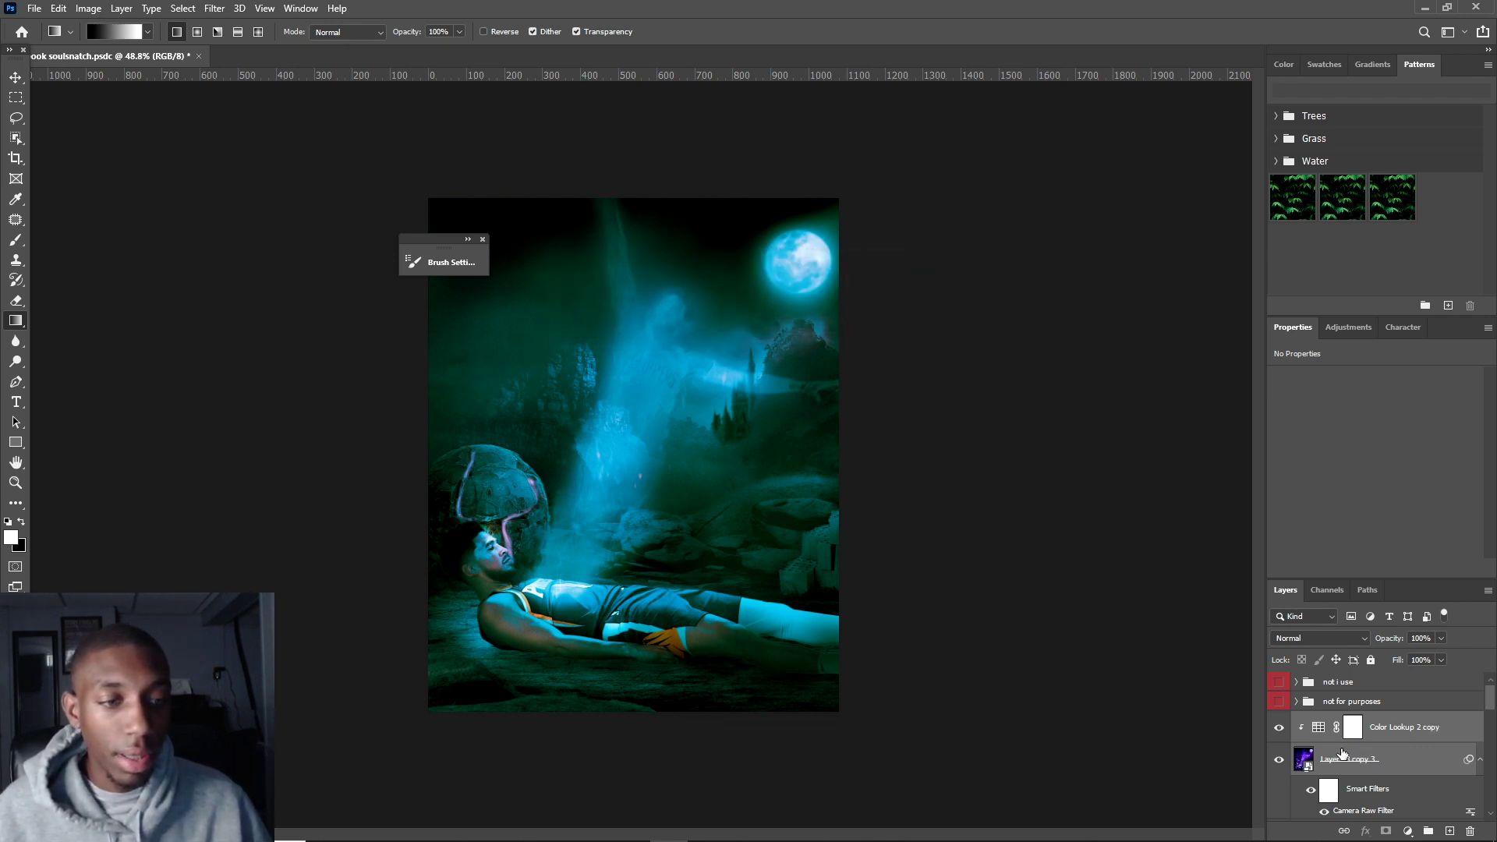
pyautogui.hotkey('ctrl', 'e')
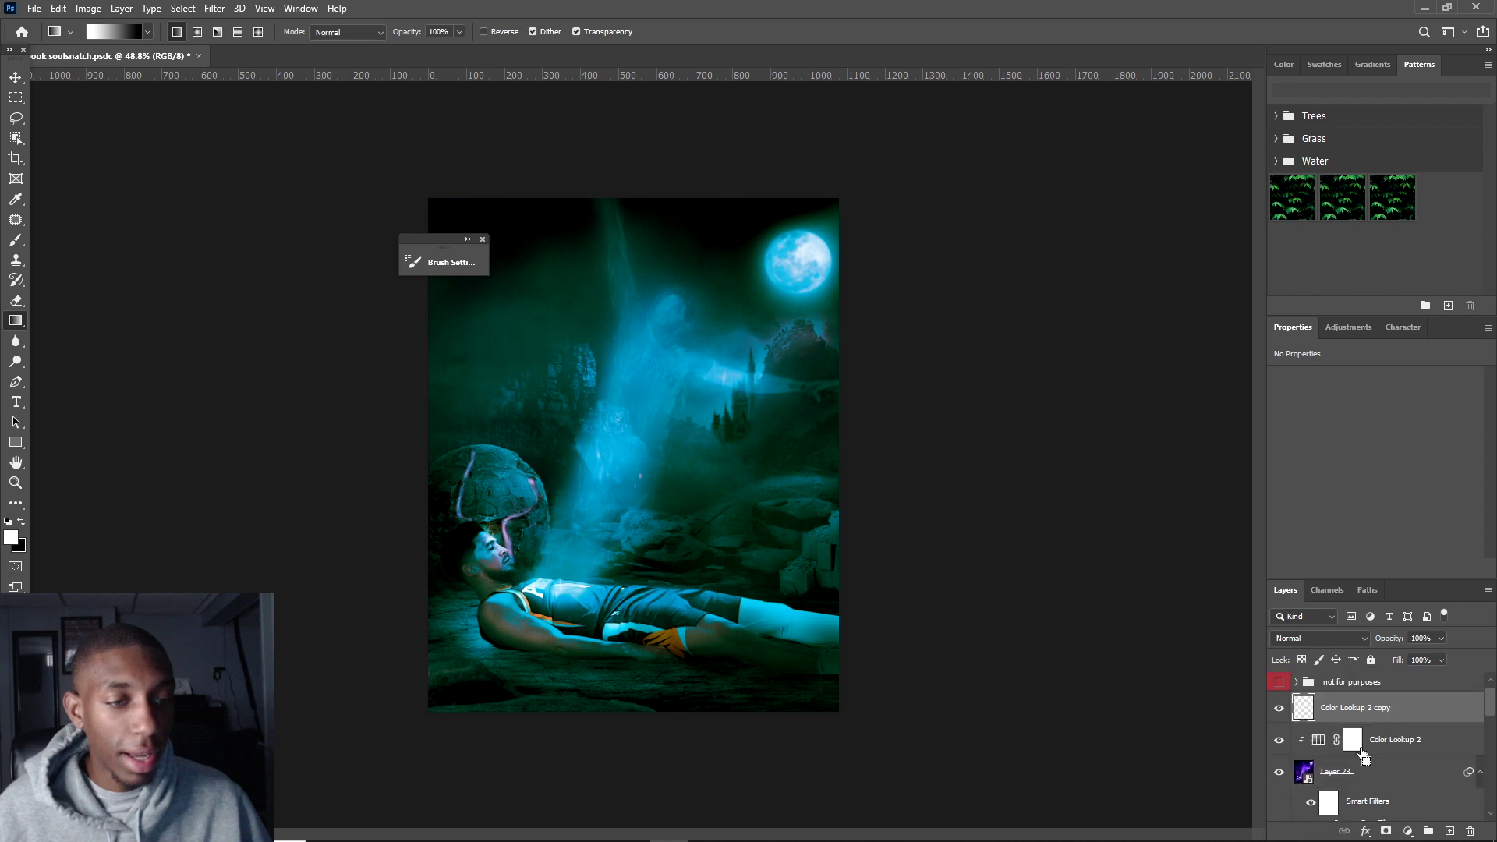
pyautogui.rightClick(1356, 712)
pyautogui.click(1337, 262)
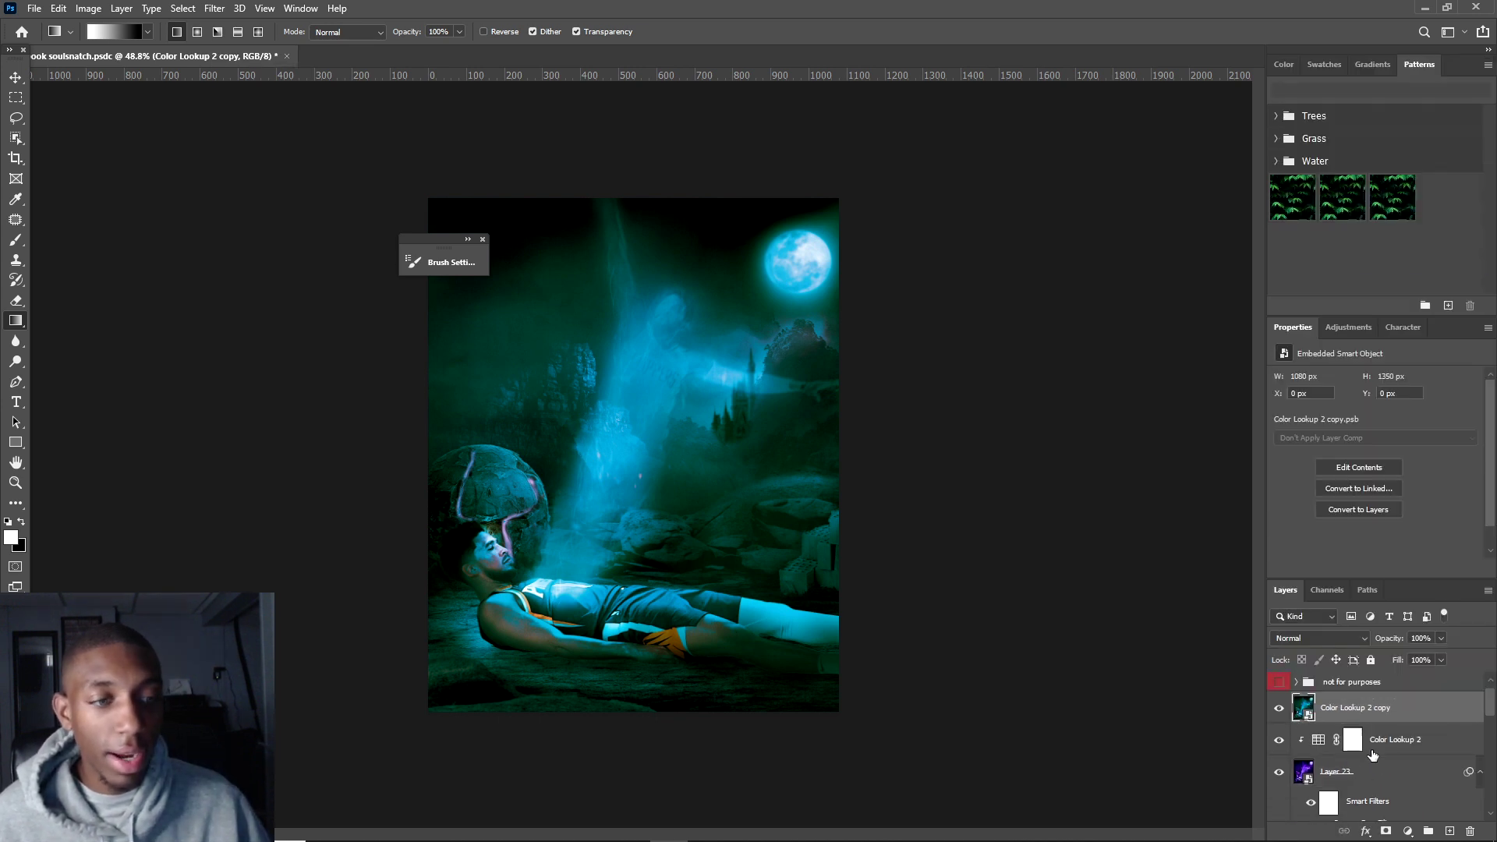
# - Add a Curves 11 adjustment with a curve lifting the highlights for more contrast
pyautogui.click(1406, 833)
pyautogui.click(1395, 633)
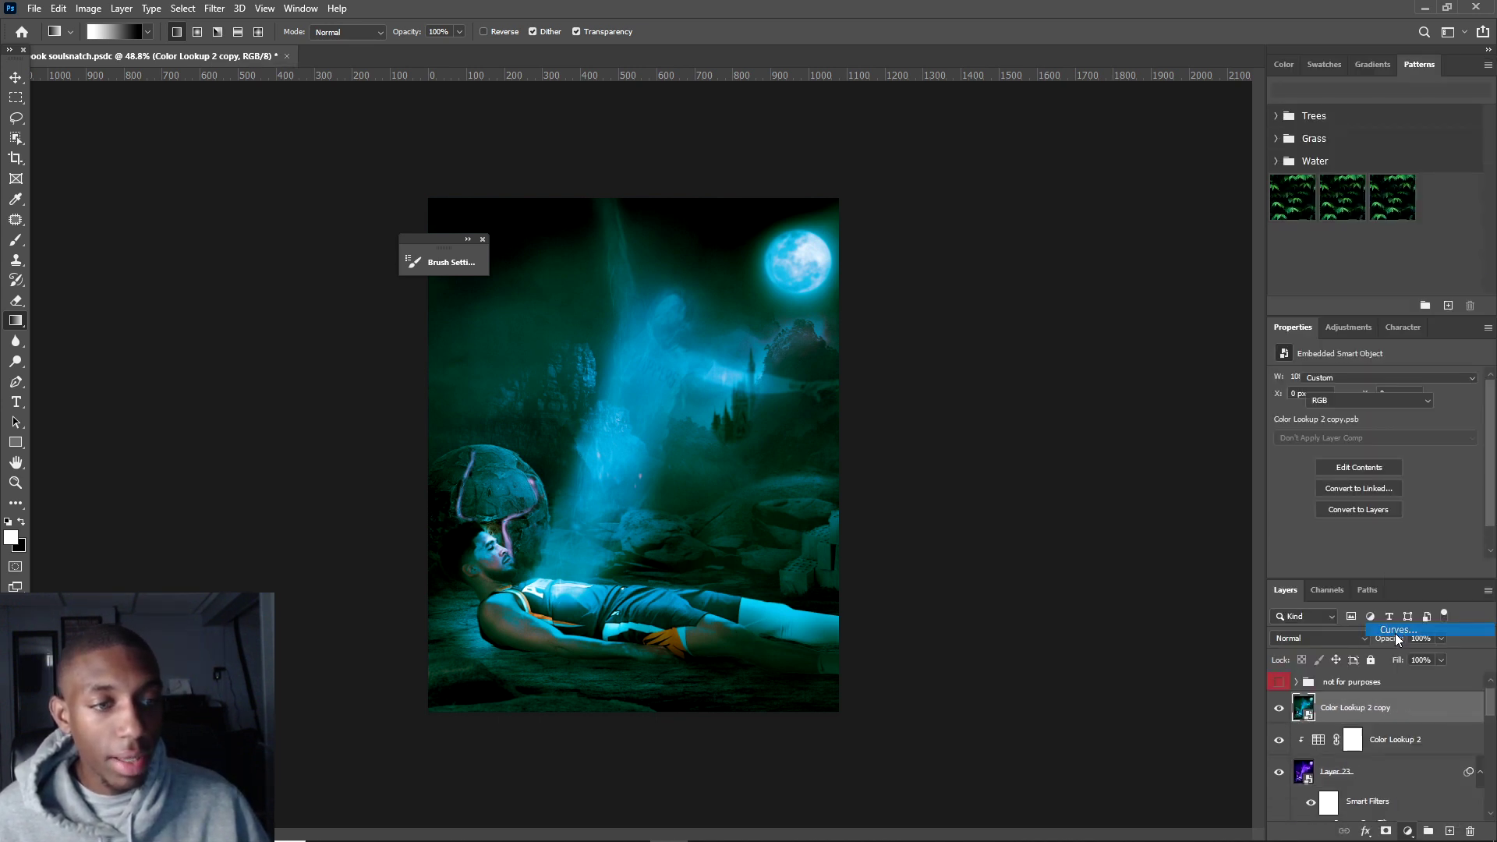
pyautogui.moveTo(1354, 538); pyautogui.dragTo(1408, 447)
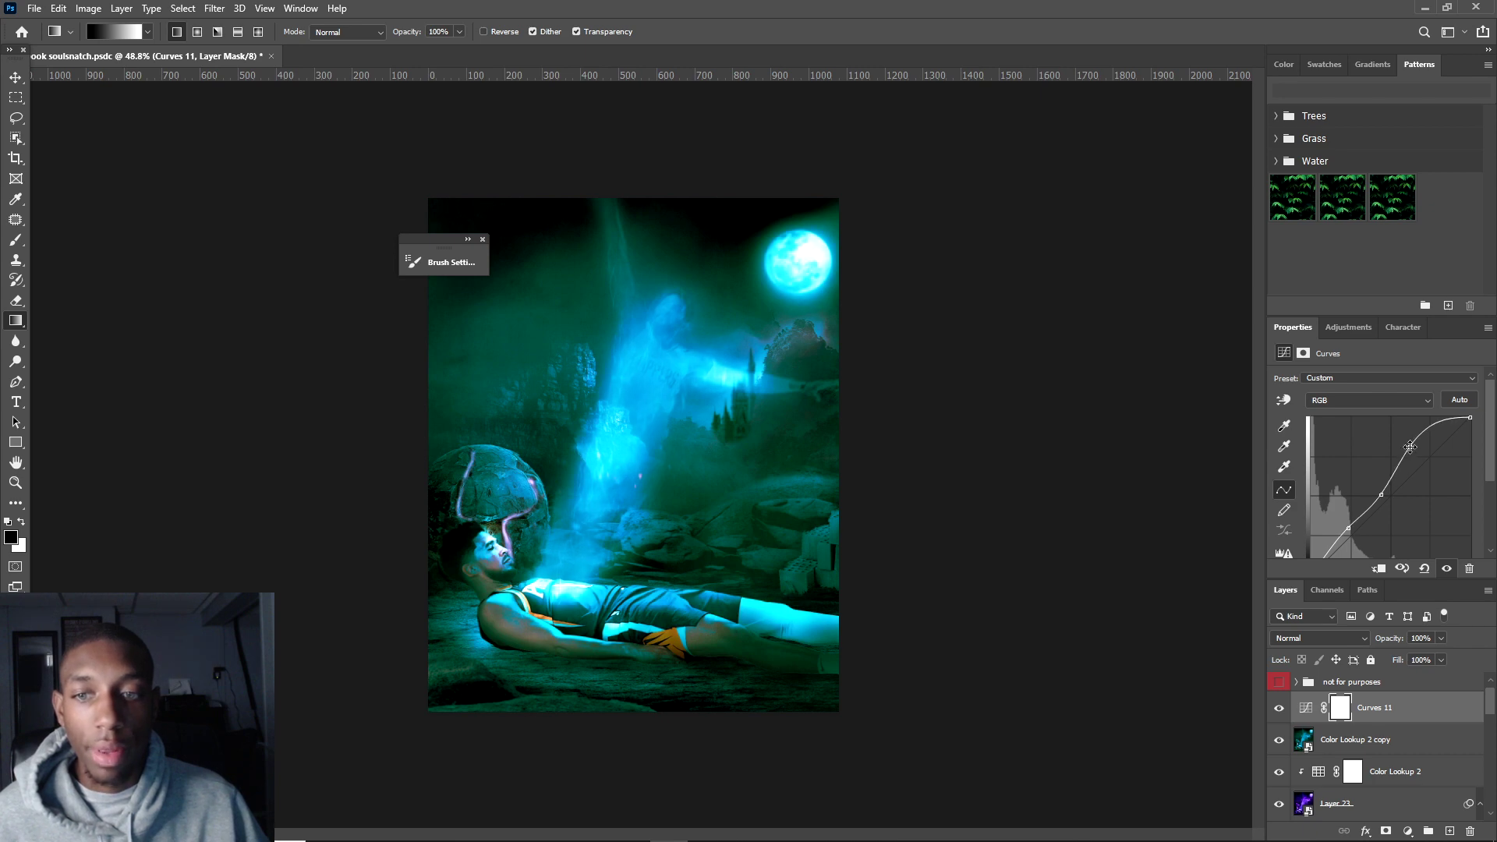
# - Compare the poster with Curves 11 hidden and shown
pyautogui.scroll(3, 587, 418)
pyautogui.click(1280, 709)
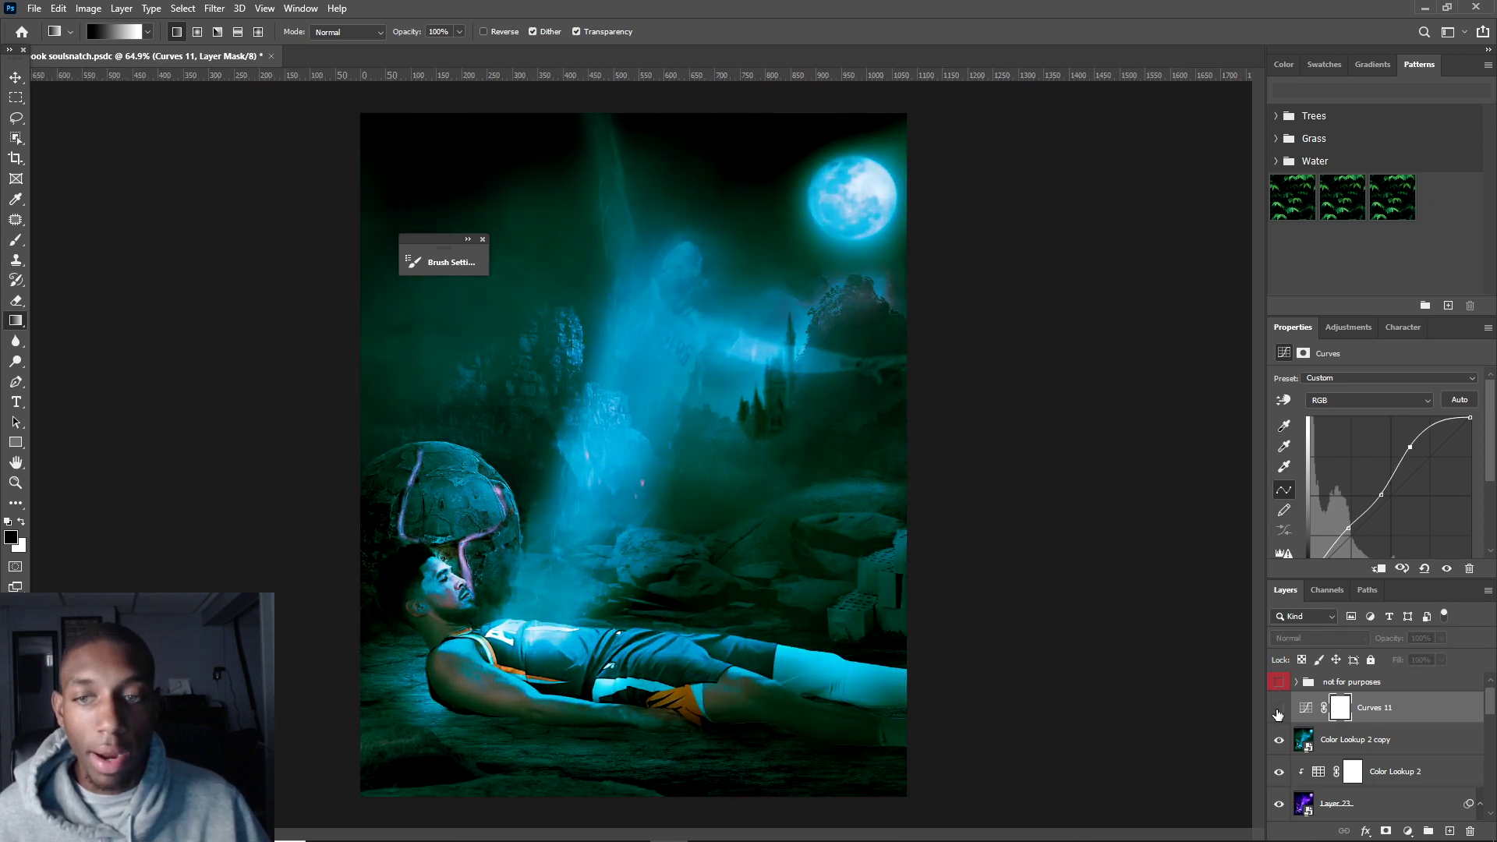
pyautogui.click(1278, 709)
pyautogui.click(1278, 712)
pyautogui.click(1278, 712)
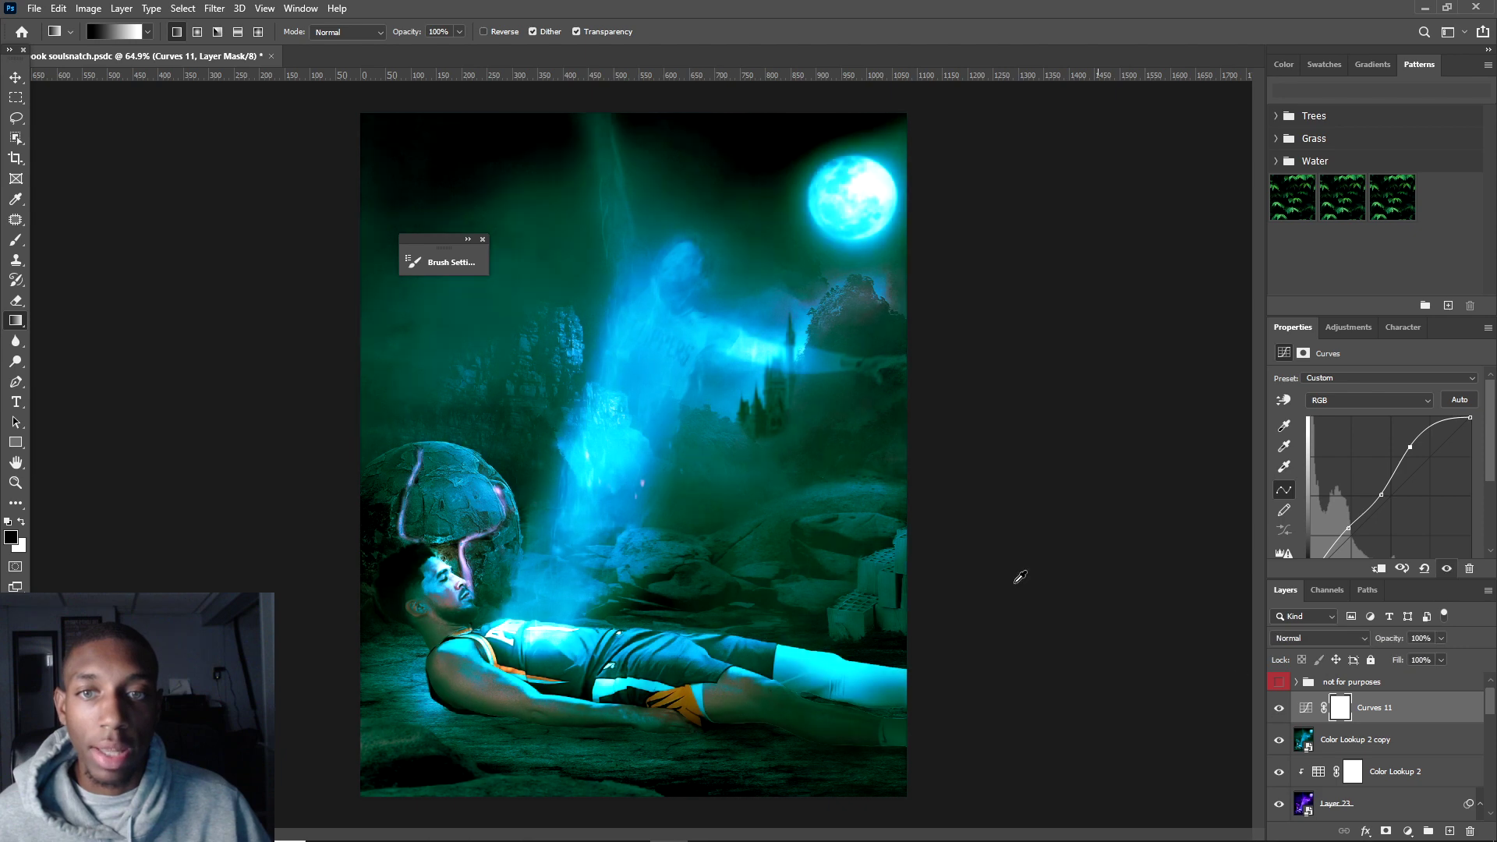
pyautogui.scroll(-6, 636, 438)
pyautogui.scroll(6, 633, 441)
pyautogui.scroll(-3, 626, 443)
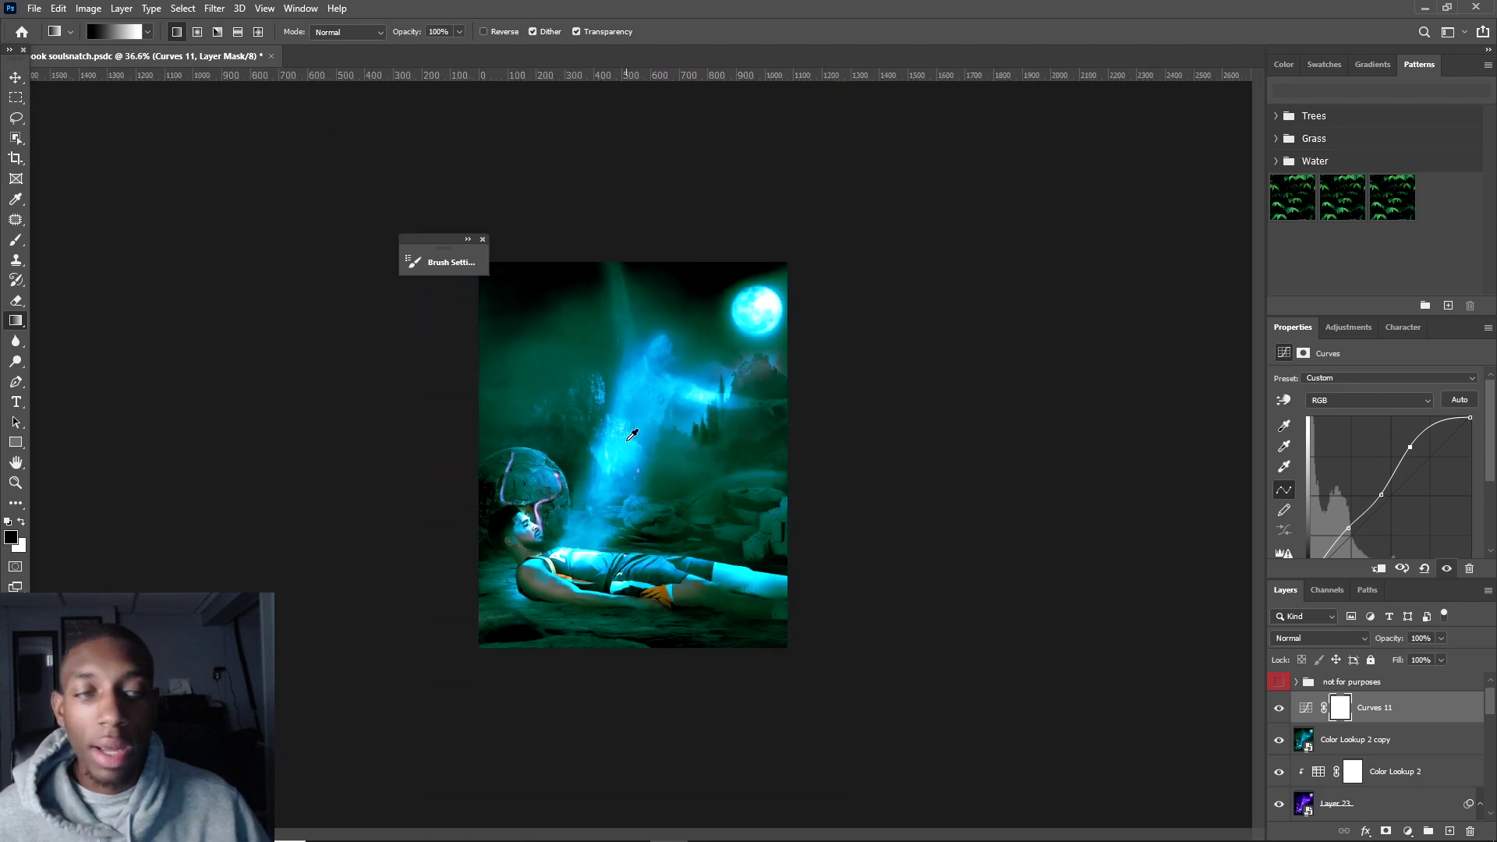
# - Turn on the not for purposes group, check its space field brushes layer, then collapse the group
pyautogui.click(1279, 684)
pyautogui.click(1279, 686)
pyautogui.click(1278, 686)
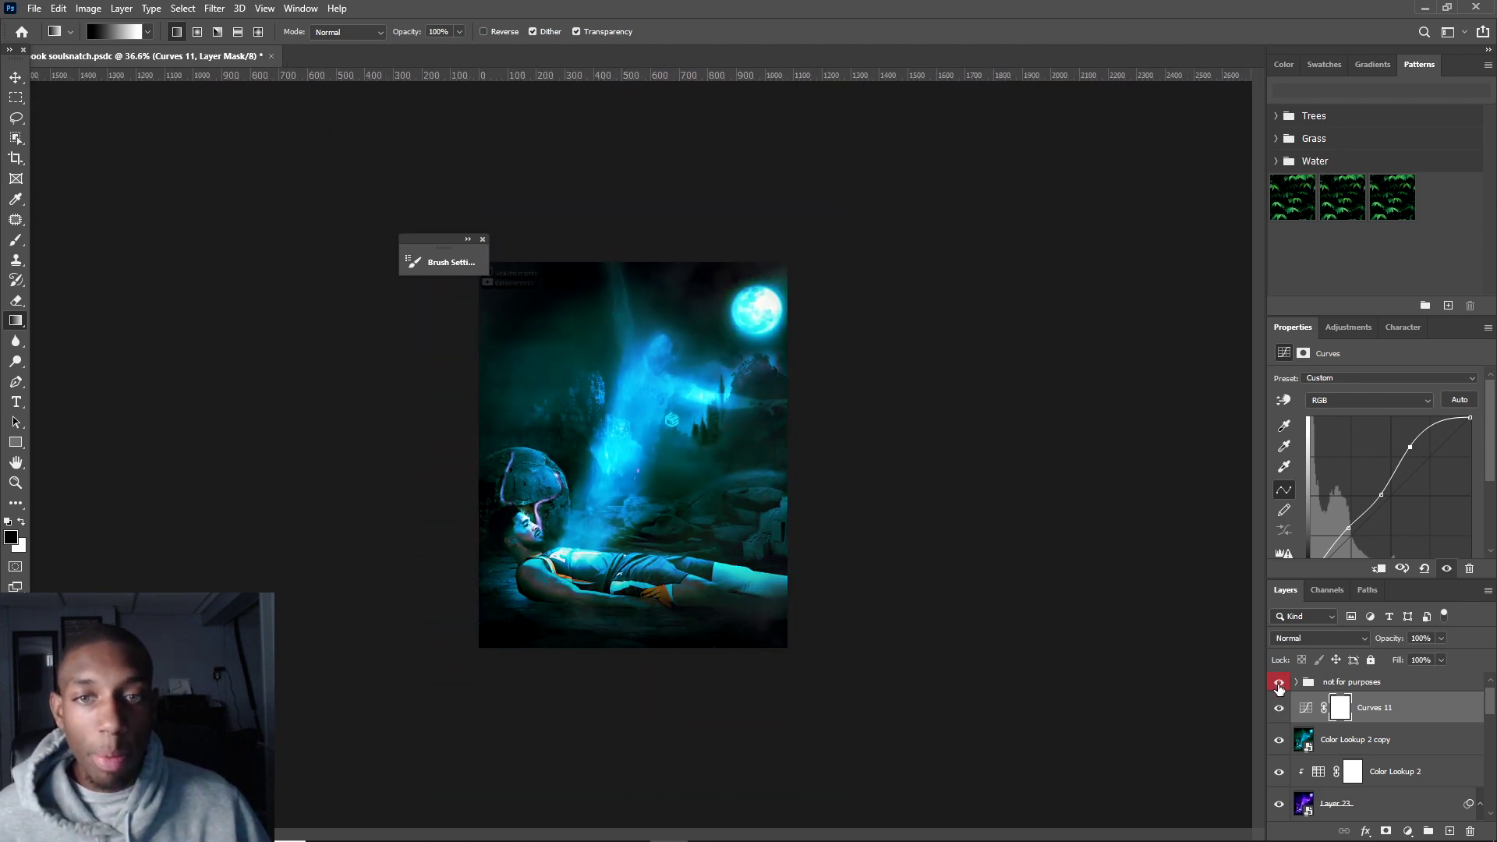
pyautogui.click(1294, 683)
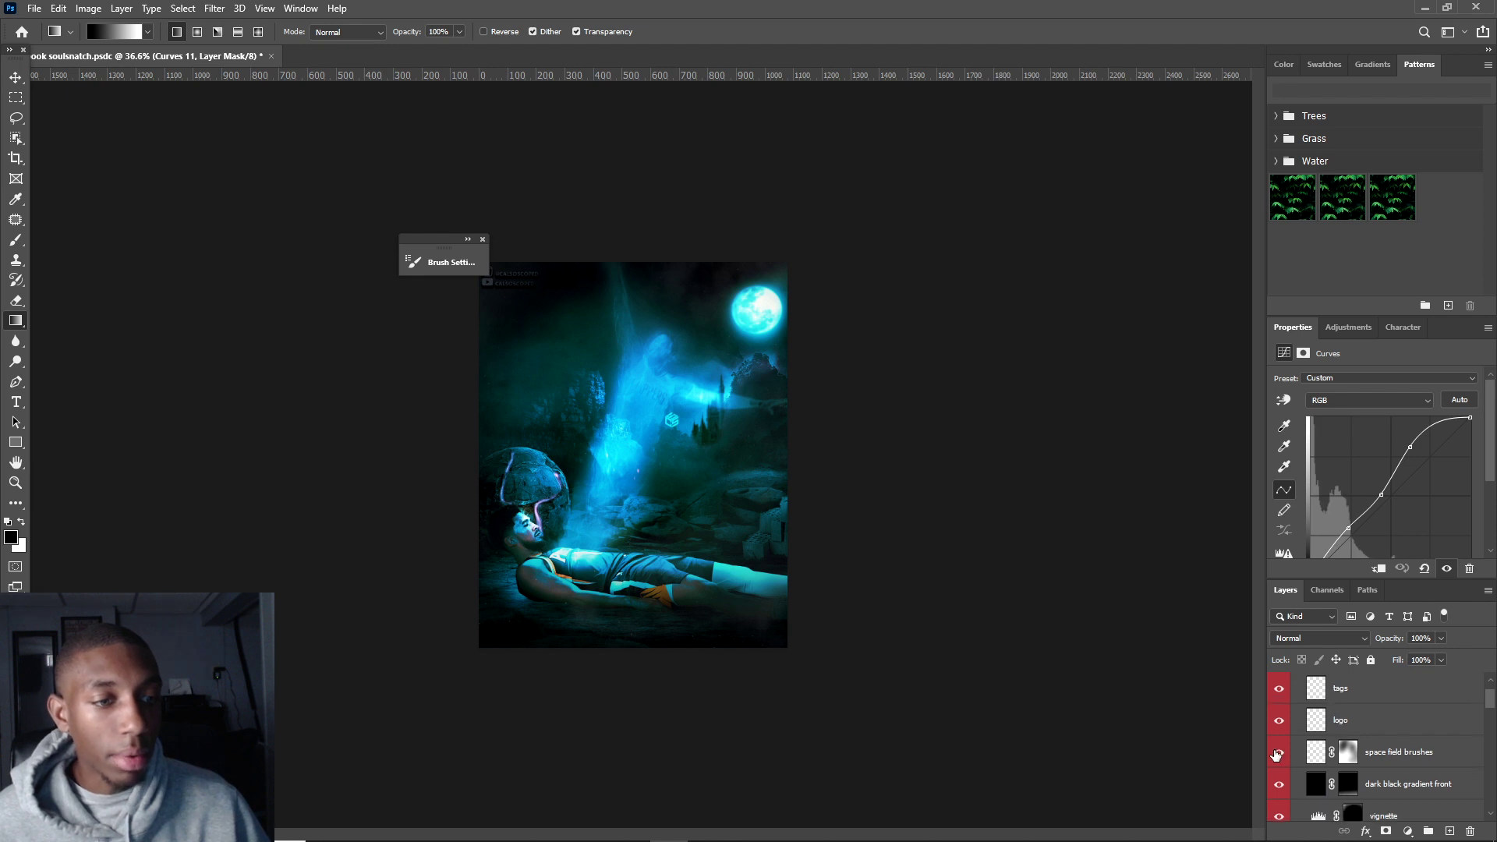
pyautogui.click(1279, 753)
pyautogui.click(1279, 753)
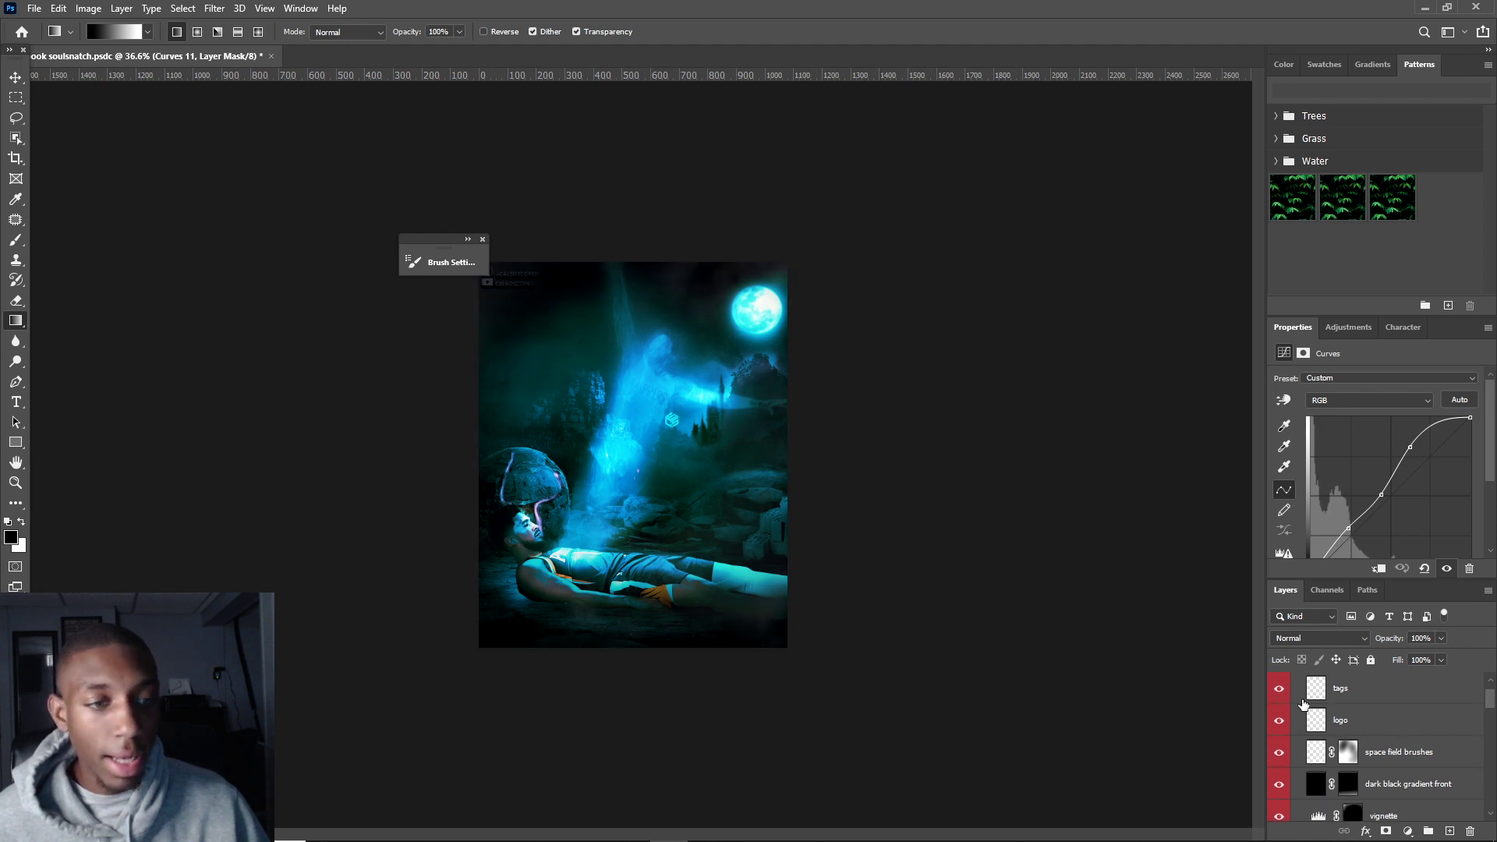
pyautogui.scroll(2, 1302, 704)
pyautogui.click(1298, 702)
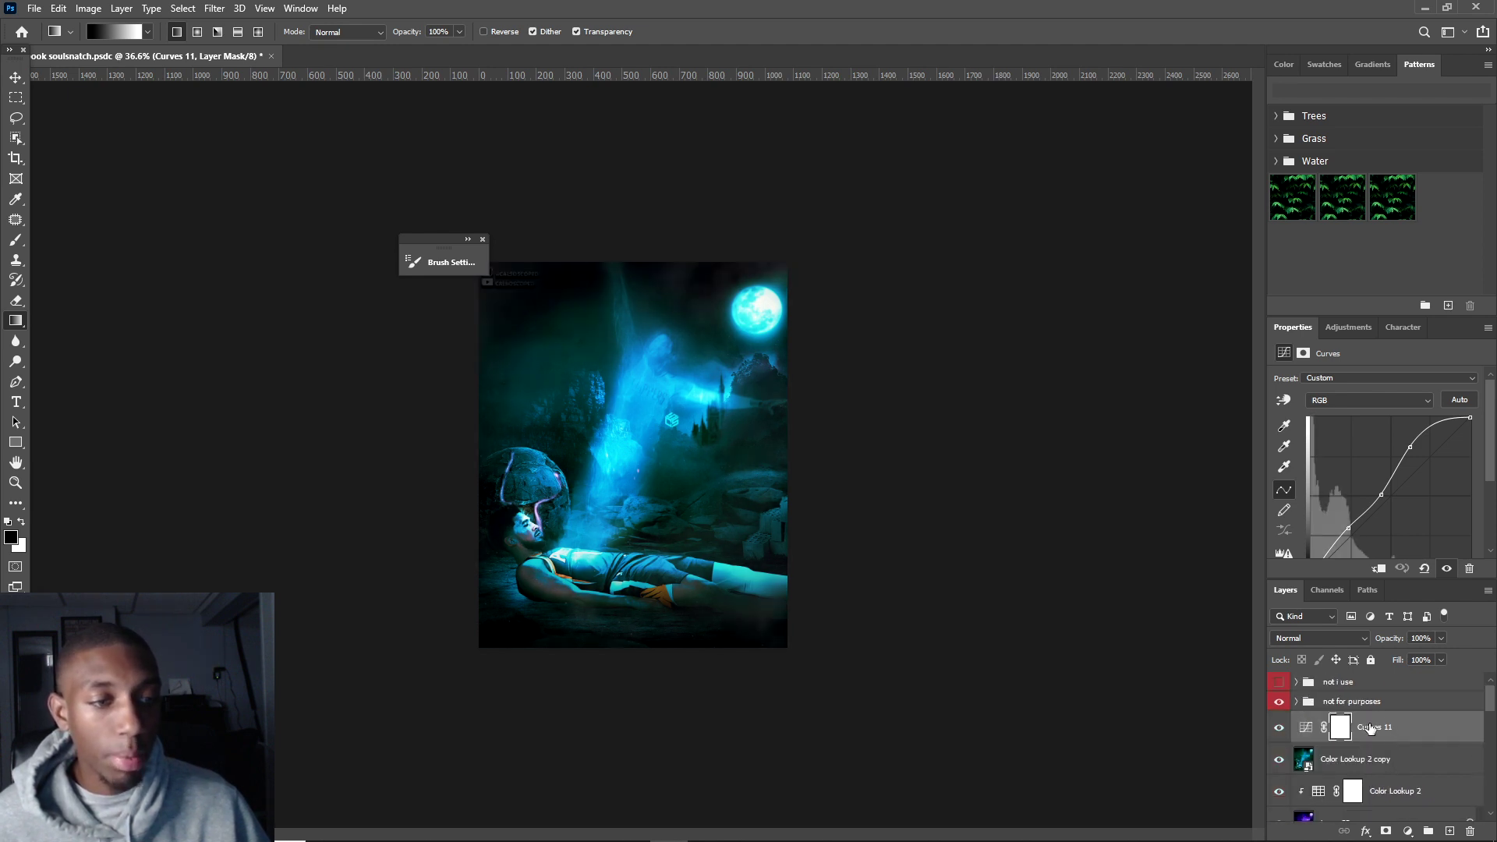
# - Add an empty Layer 24, sample cyan from the poster as paint colour, and enlarge the brush
pyautogui.click(1447, 830)
pyautogui.press('x')
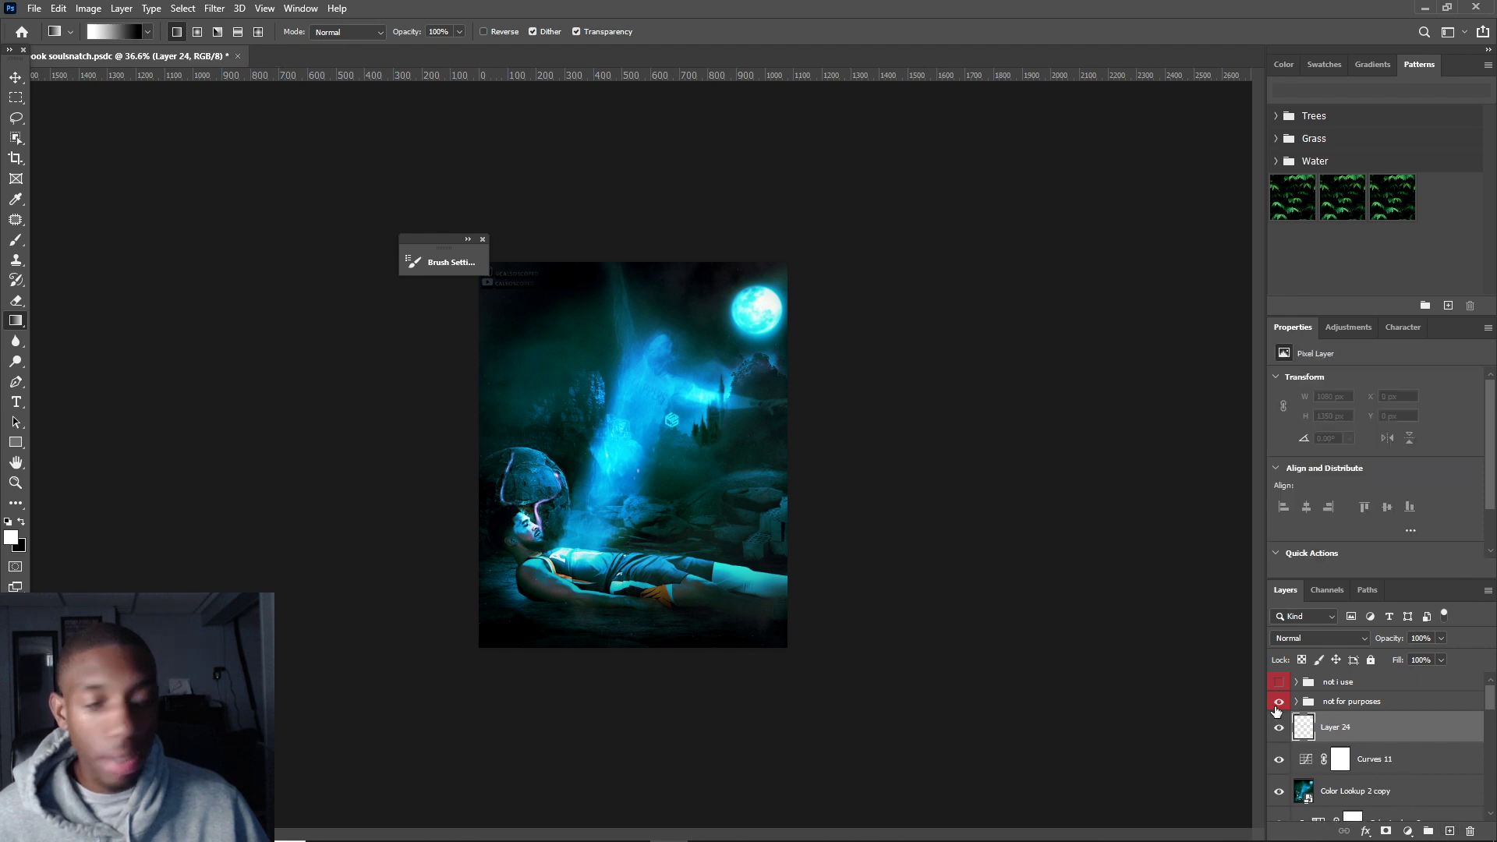
pyautogui.press('b')
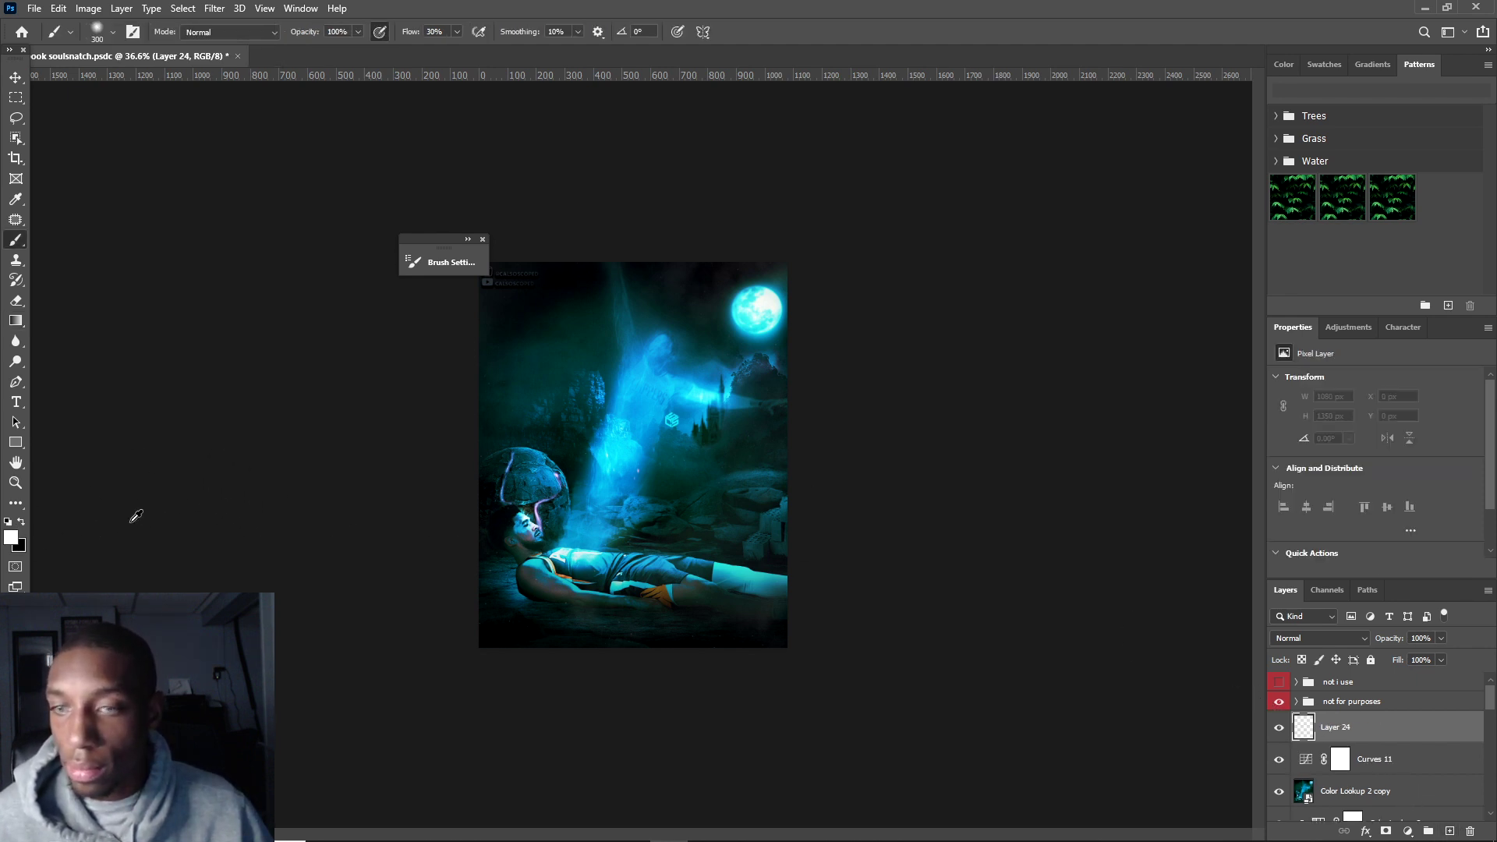
pyautogui.keyDown('alt'); pyautogui.click(630, 445); pyautogui.keyUp('alt')
pyautogui.press(']')
pyautogui.press(']')
pyautogui.press(']')
pyautogui.press(']')
pyautogui.press(']')
pyautogui.press(']')
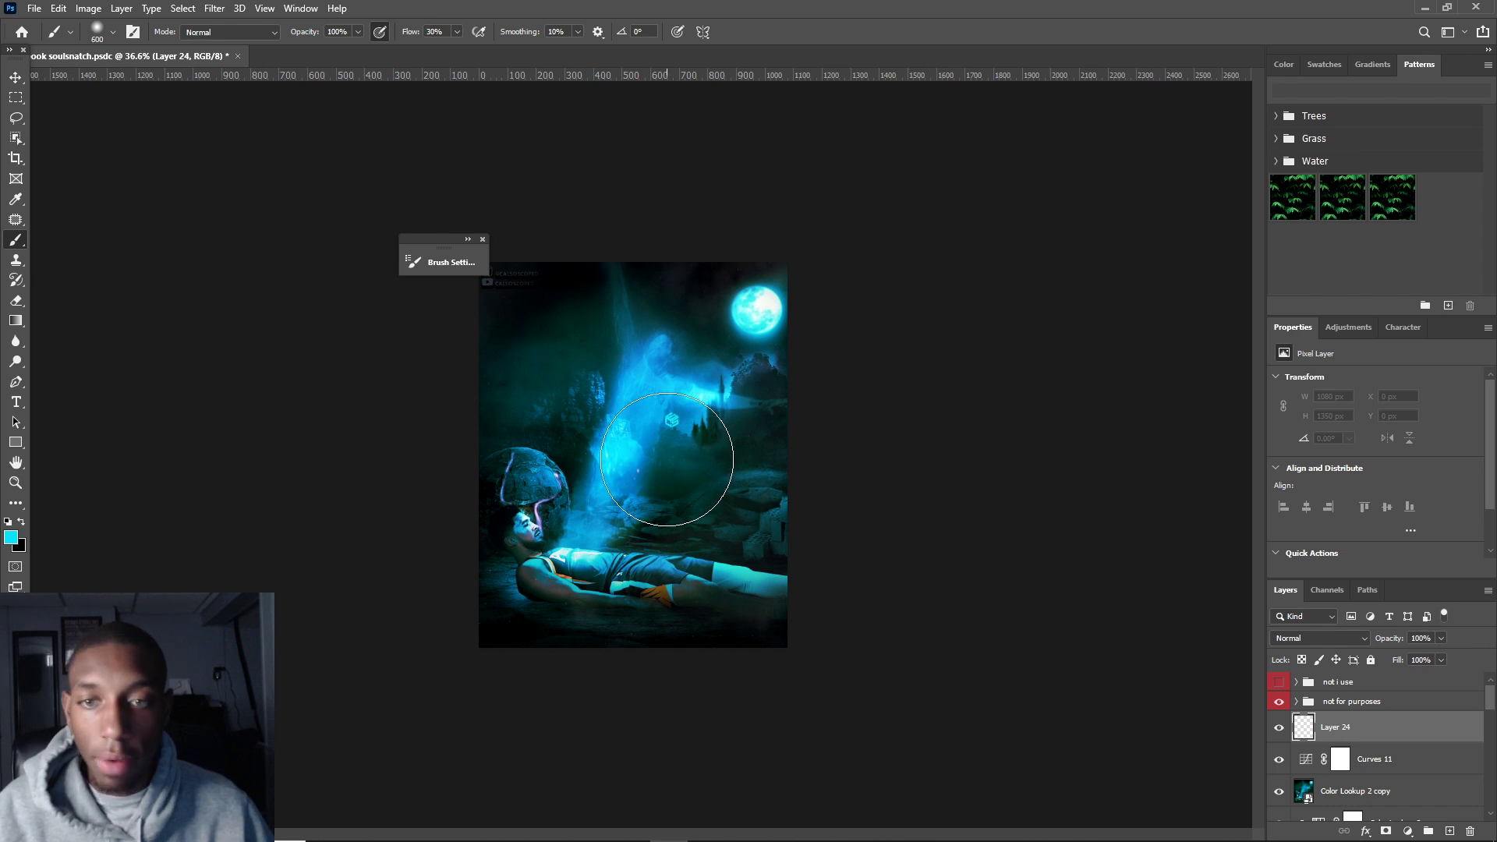
pyautogui.press(']')
# - Load the DD Space 2 brush from the DD Space Field Brushes set
pyautogui.click(132, 32)
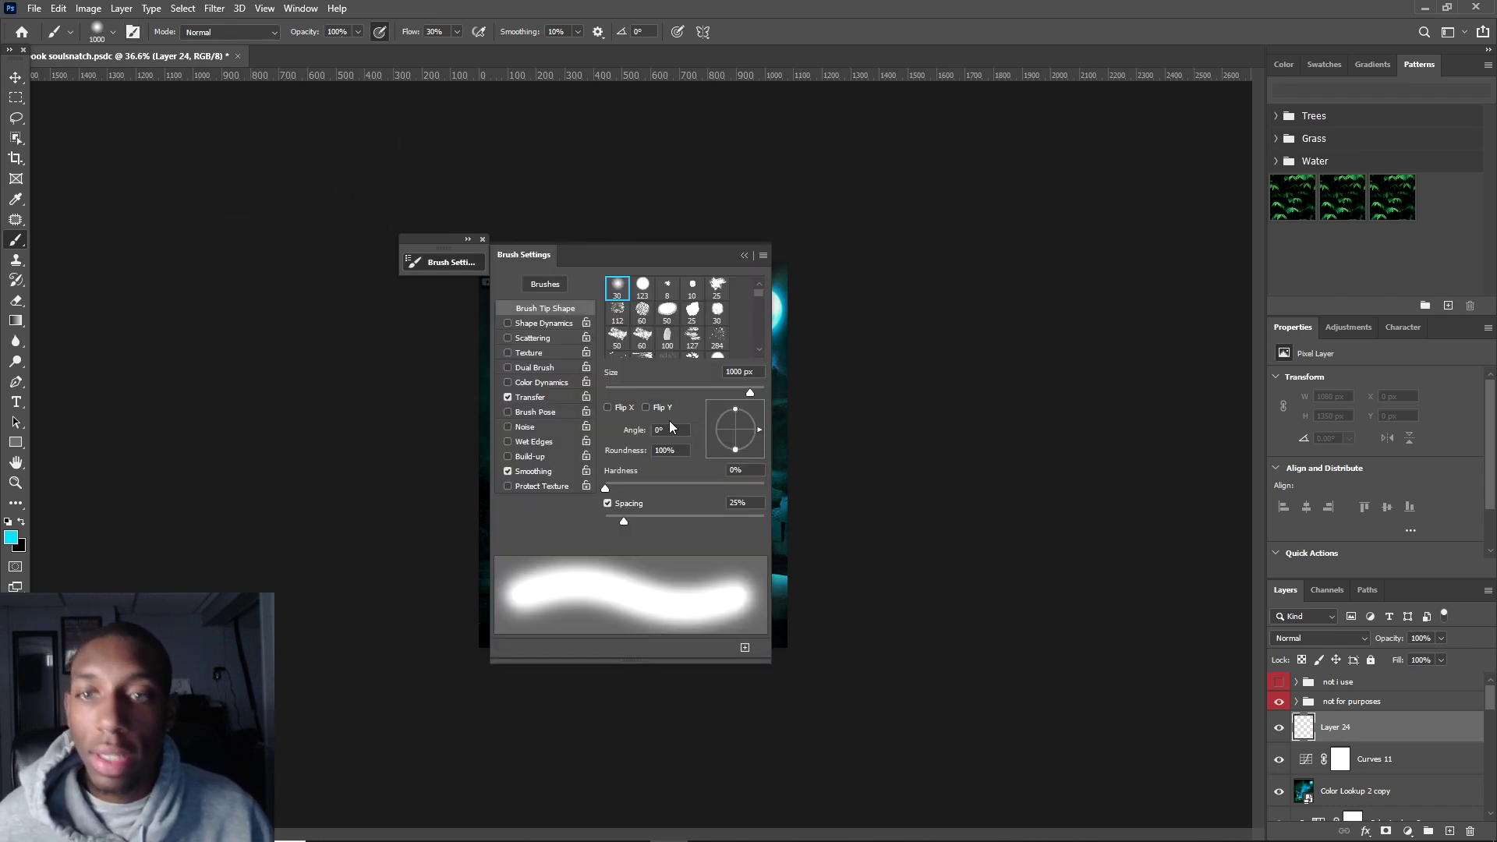
pyautogui.click(548, 284)
pyautogui.scroll(-3, 487, 508)
pyautogui.scroll(-1, 487, 508)
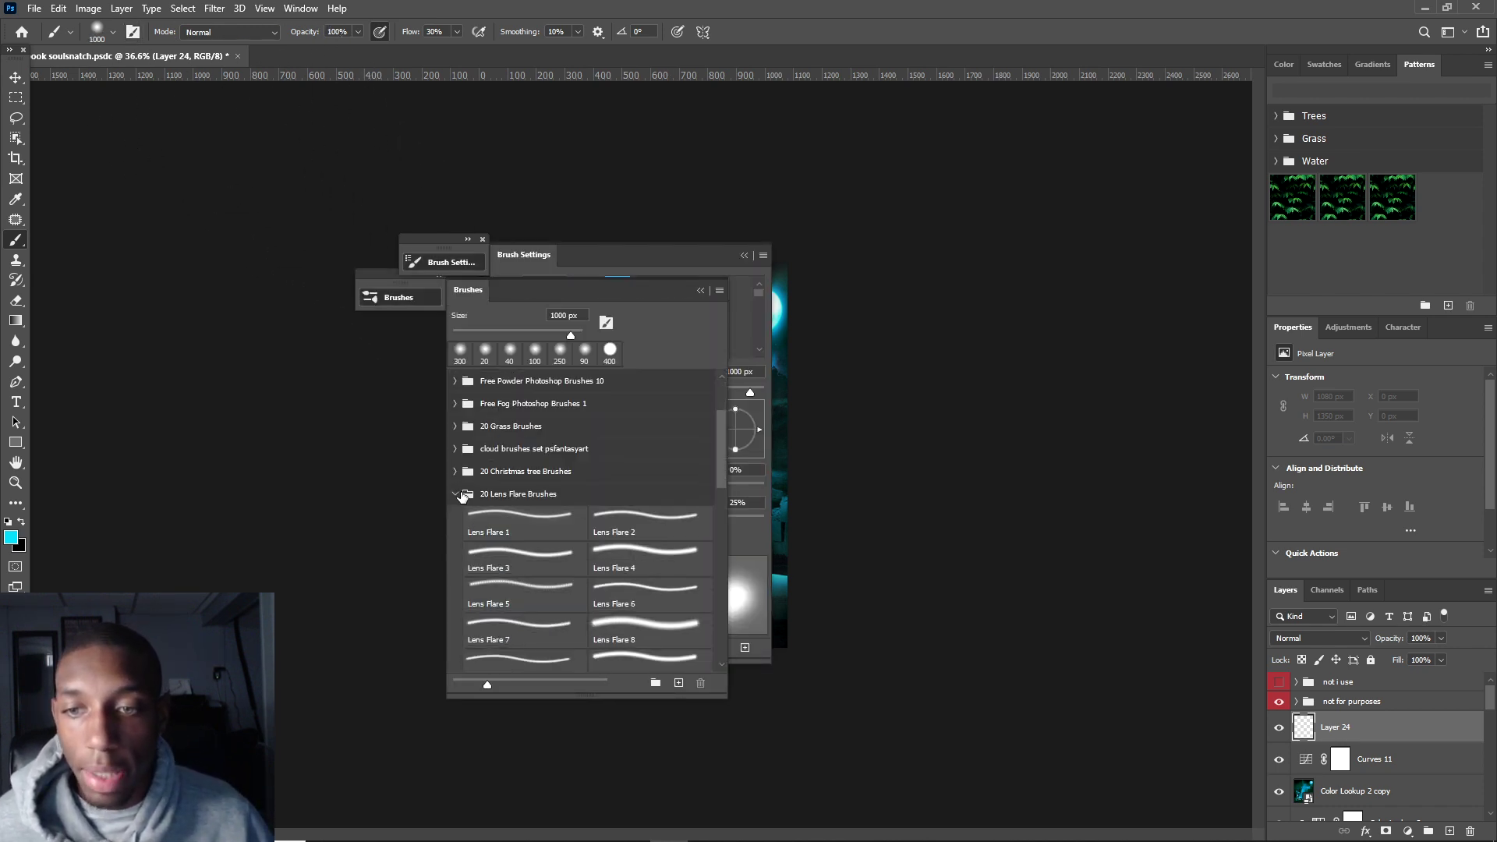
pyautogui.click(453, 494)
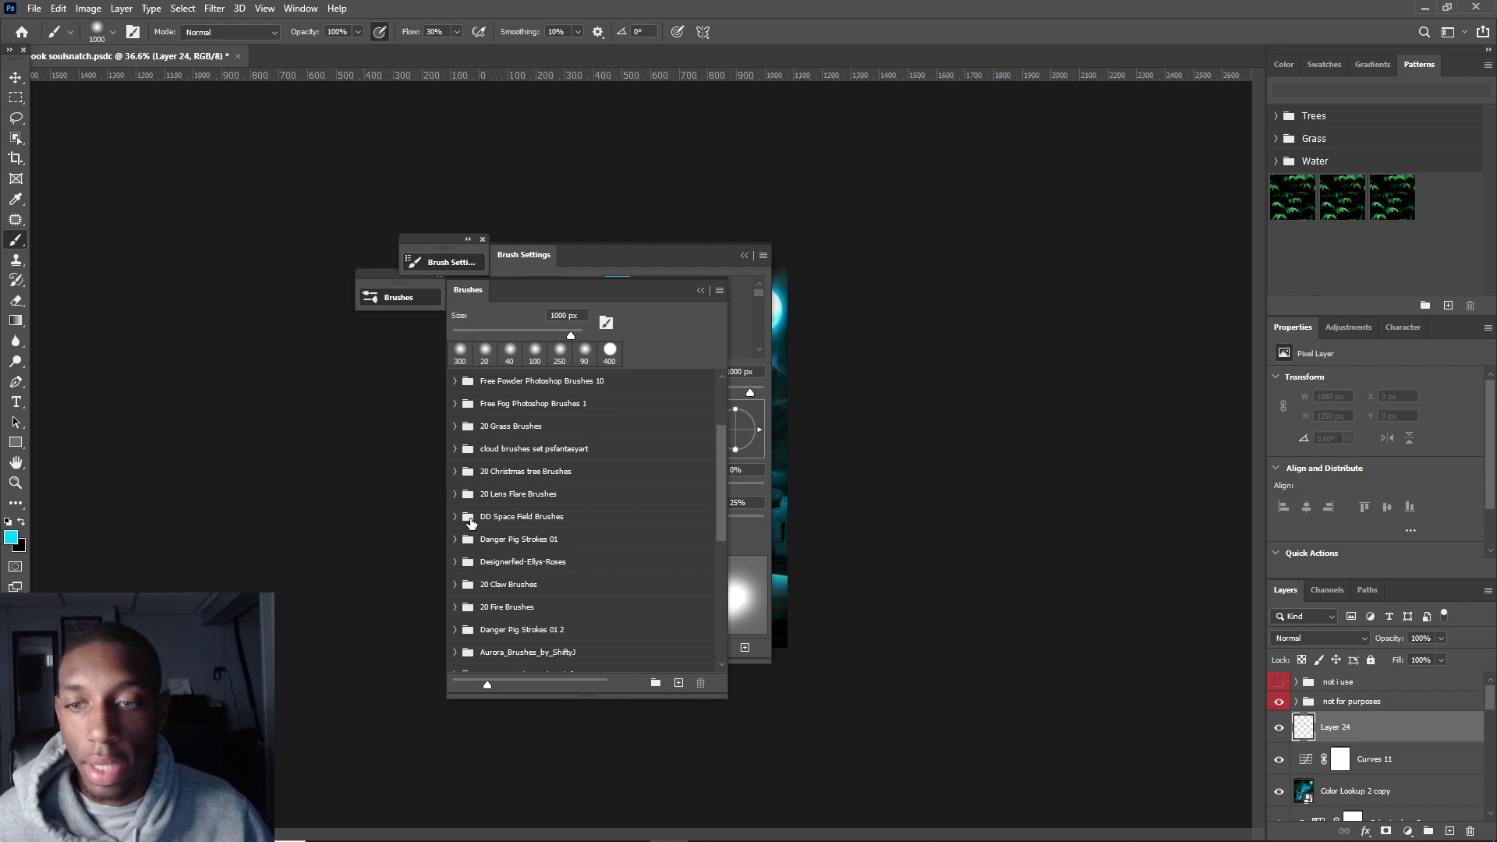
pyautogui.scroll(2, 471, 522)
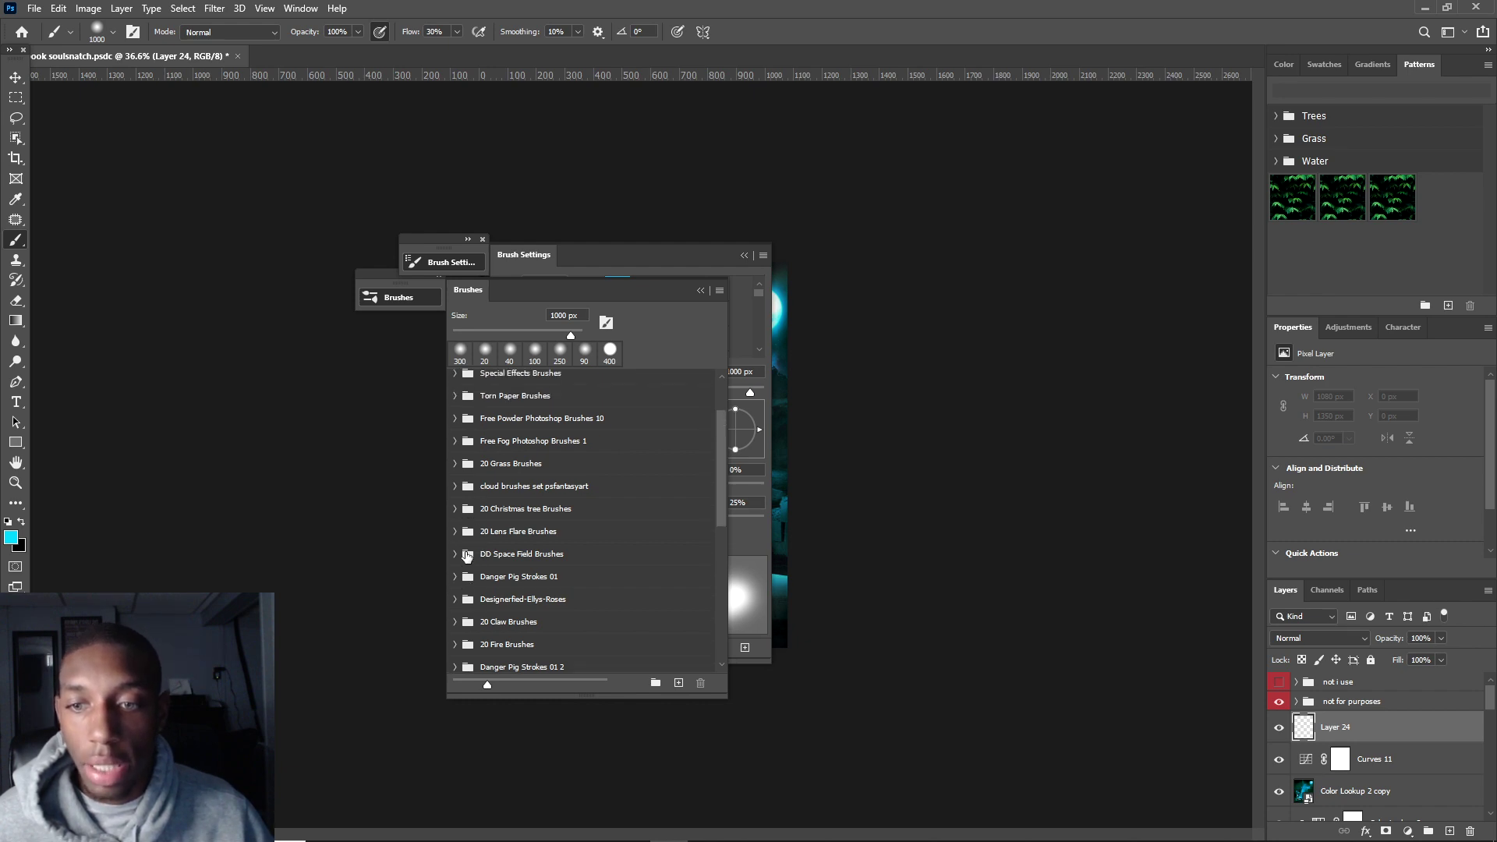
pyautogui.click(455, 554)
pyautogui.click(636, 578)
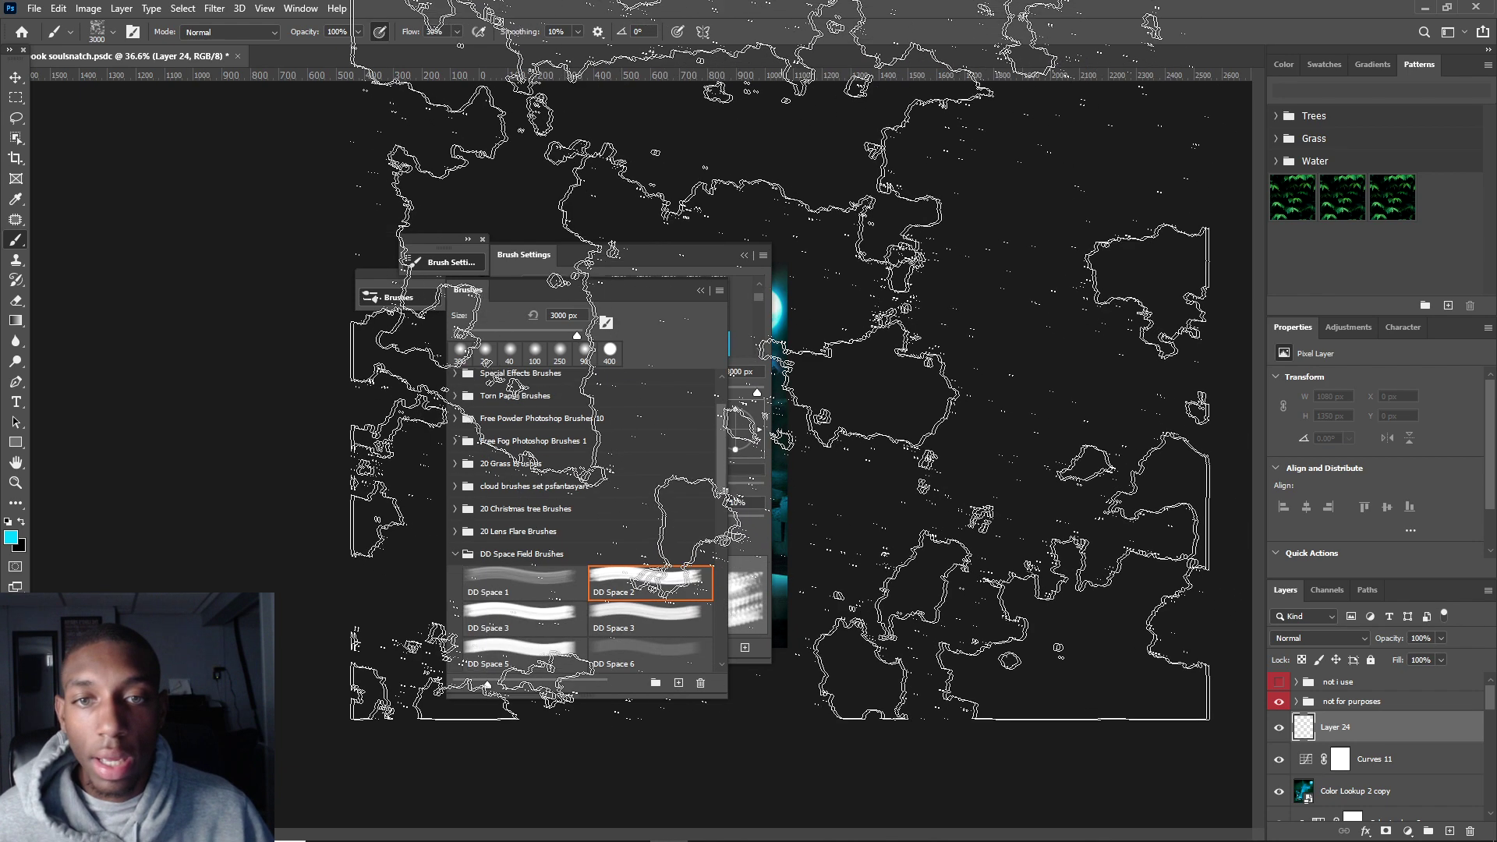
pyautogui.click(700, 290)
pyautogui.click(741, 256)
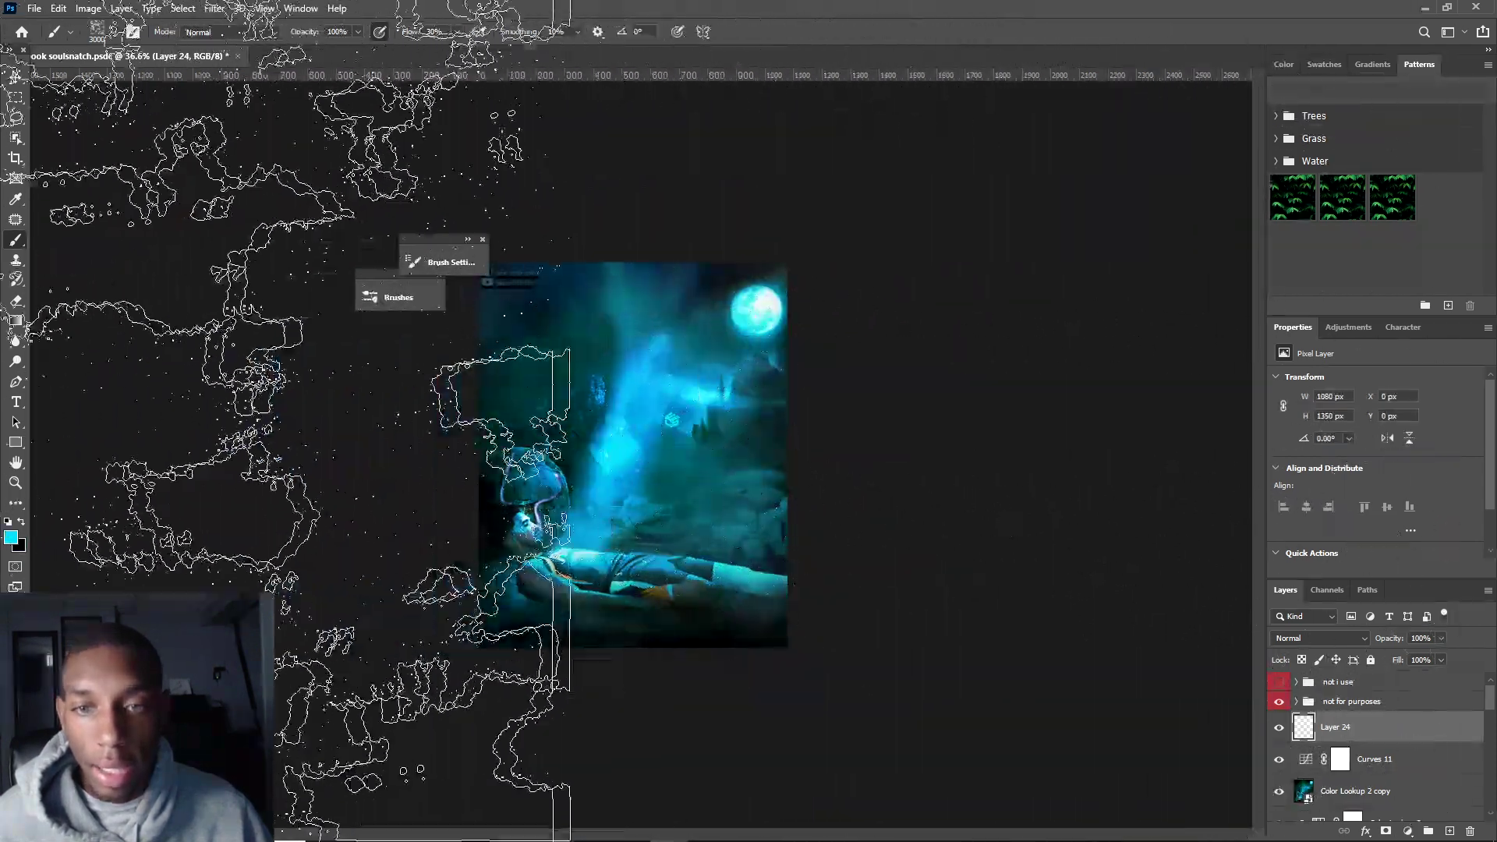
pyautogui.click(1279, 729)
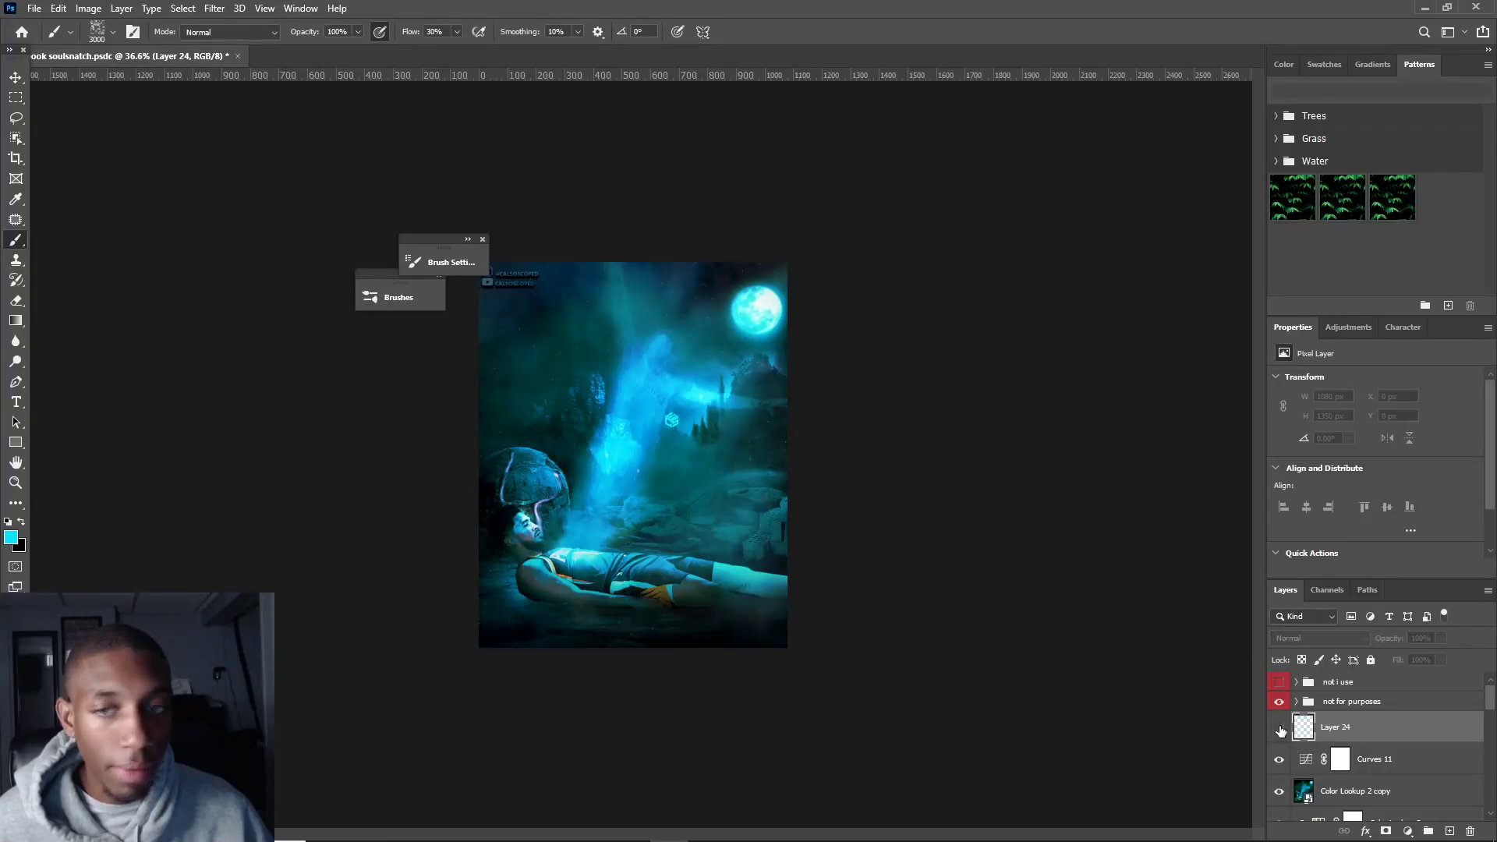
pyautogui.click(1280, 729)
pyautogui.scroll(-2, 425, 335)
pyautogui.scroll(3, 512, 360)
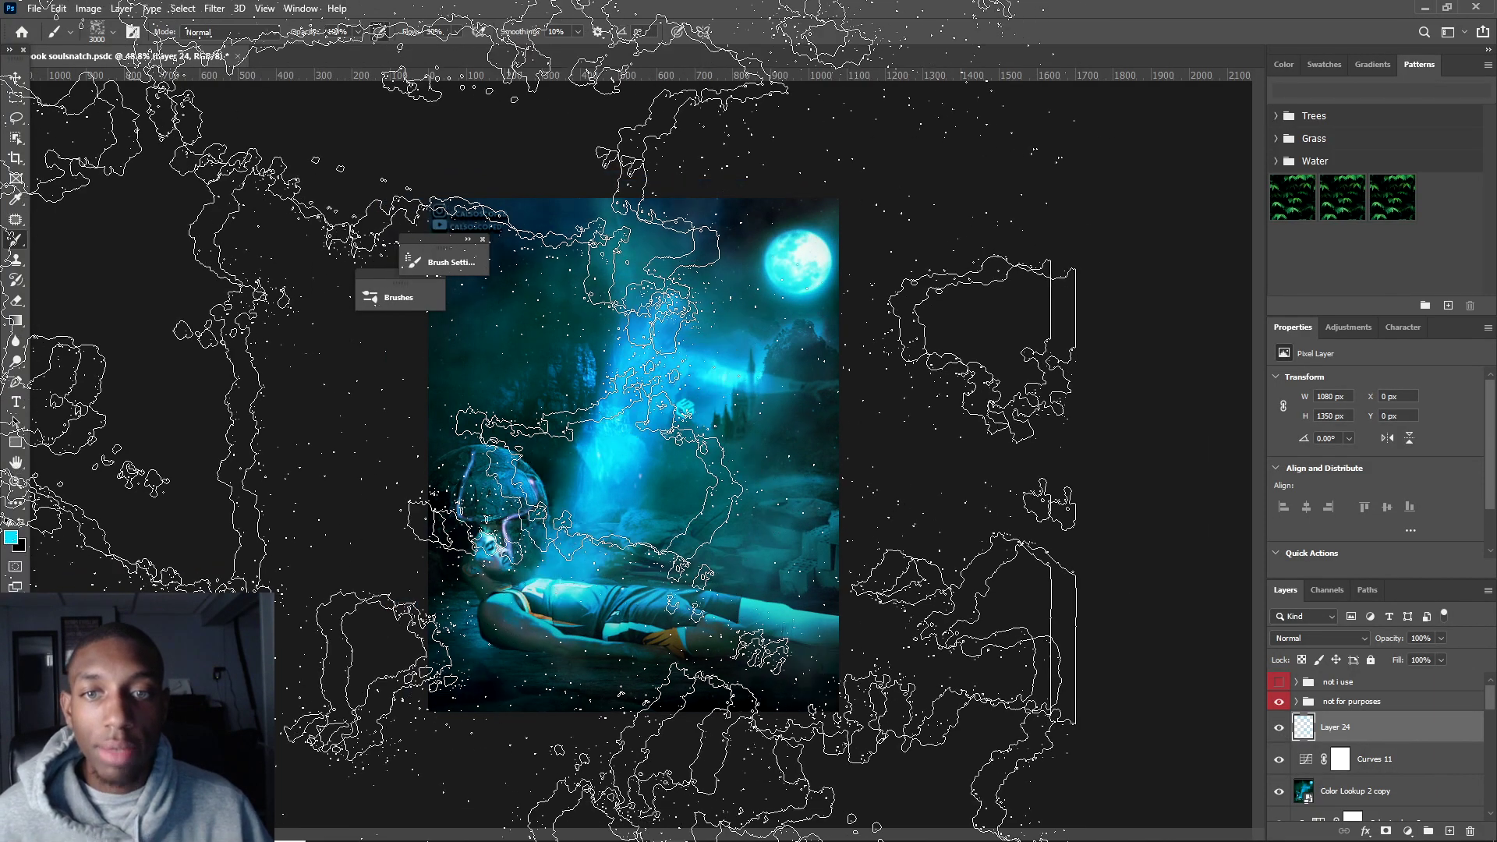